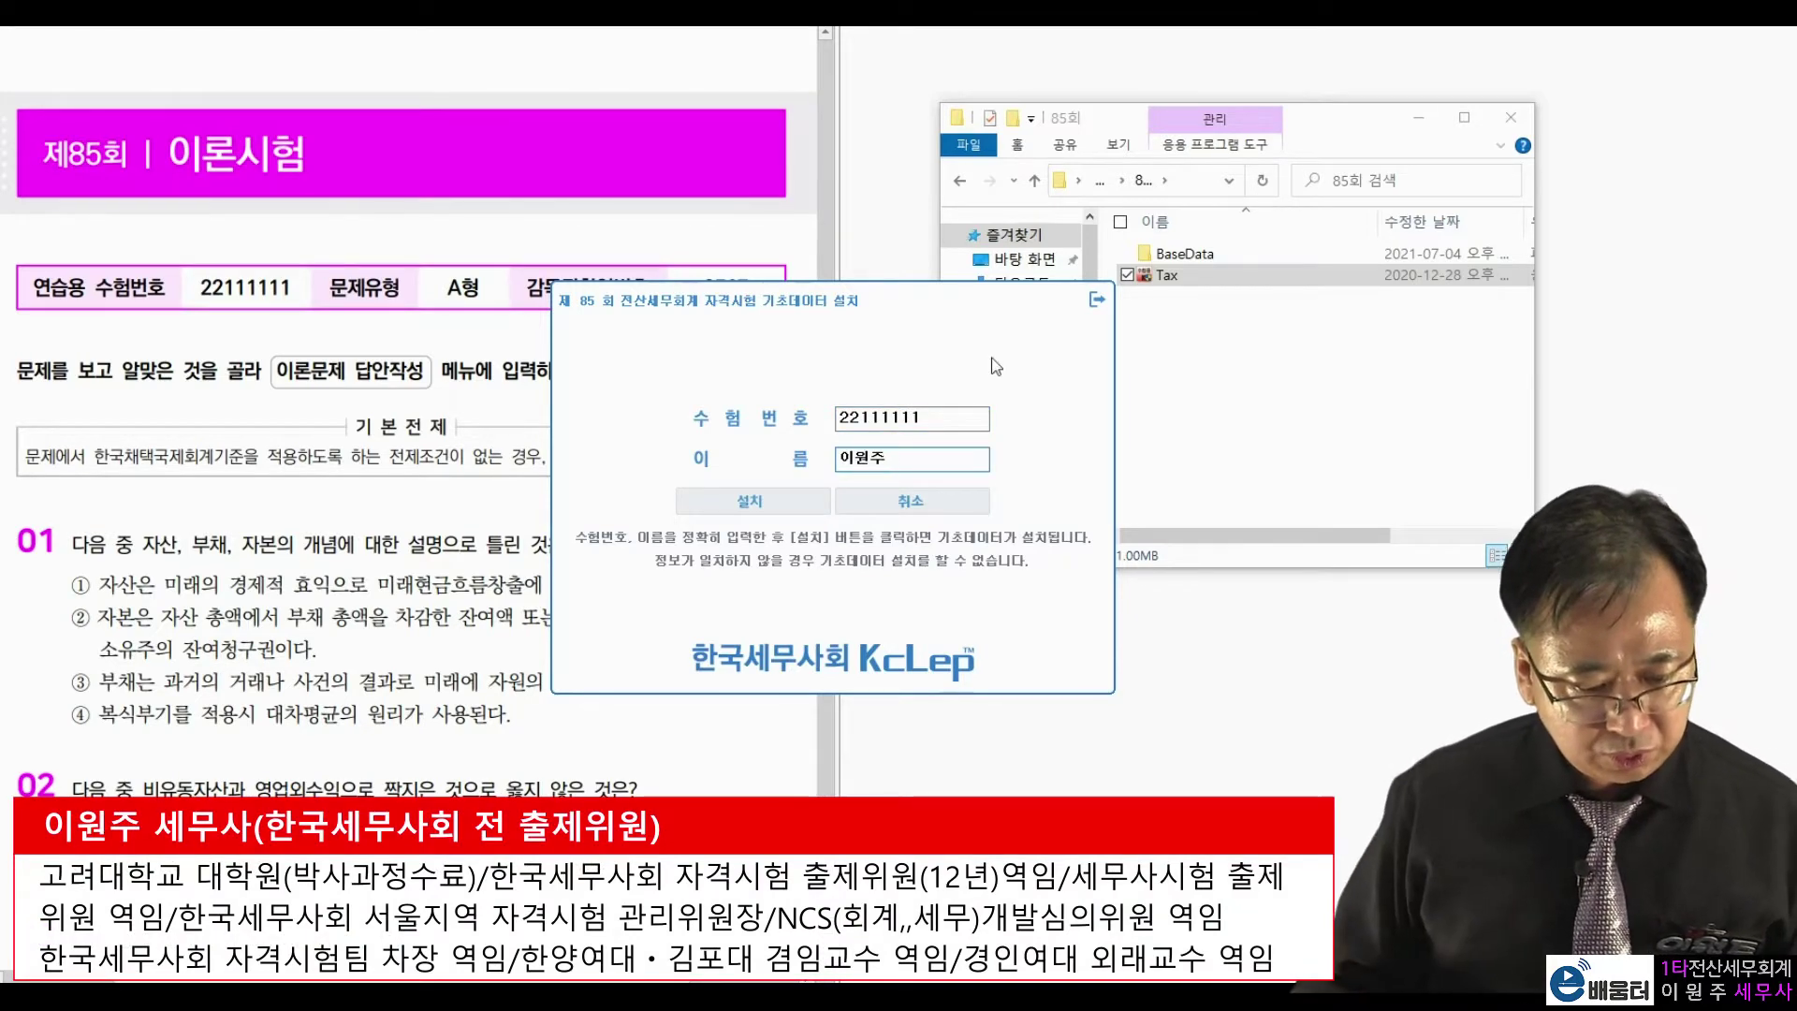
Install the round 85 exam data and log in as type A with the supervisor confirmation number.
left_click(782, 498)
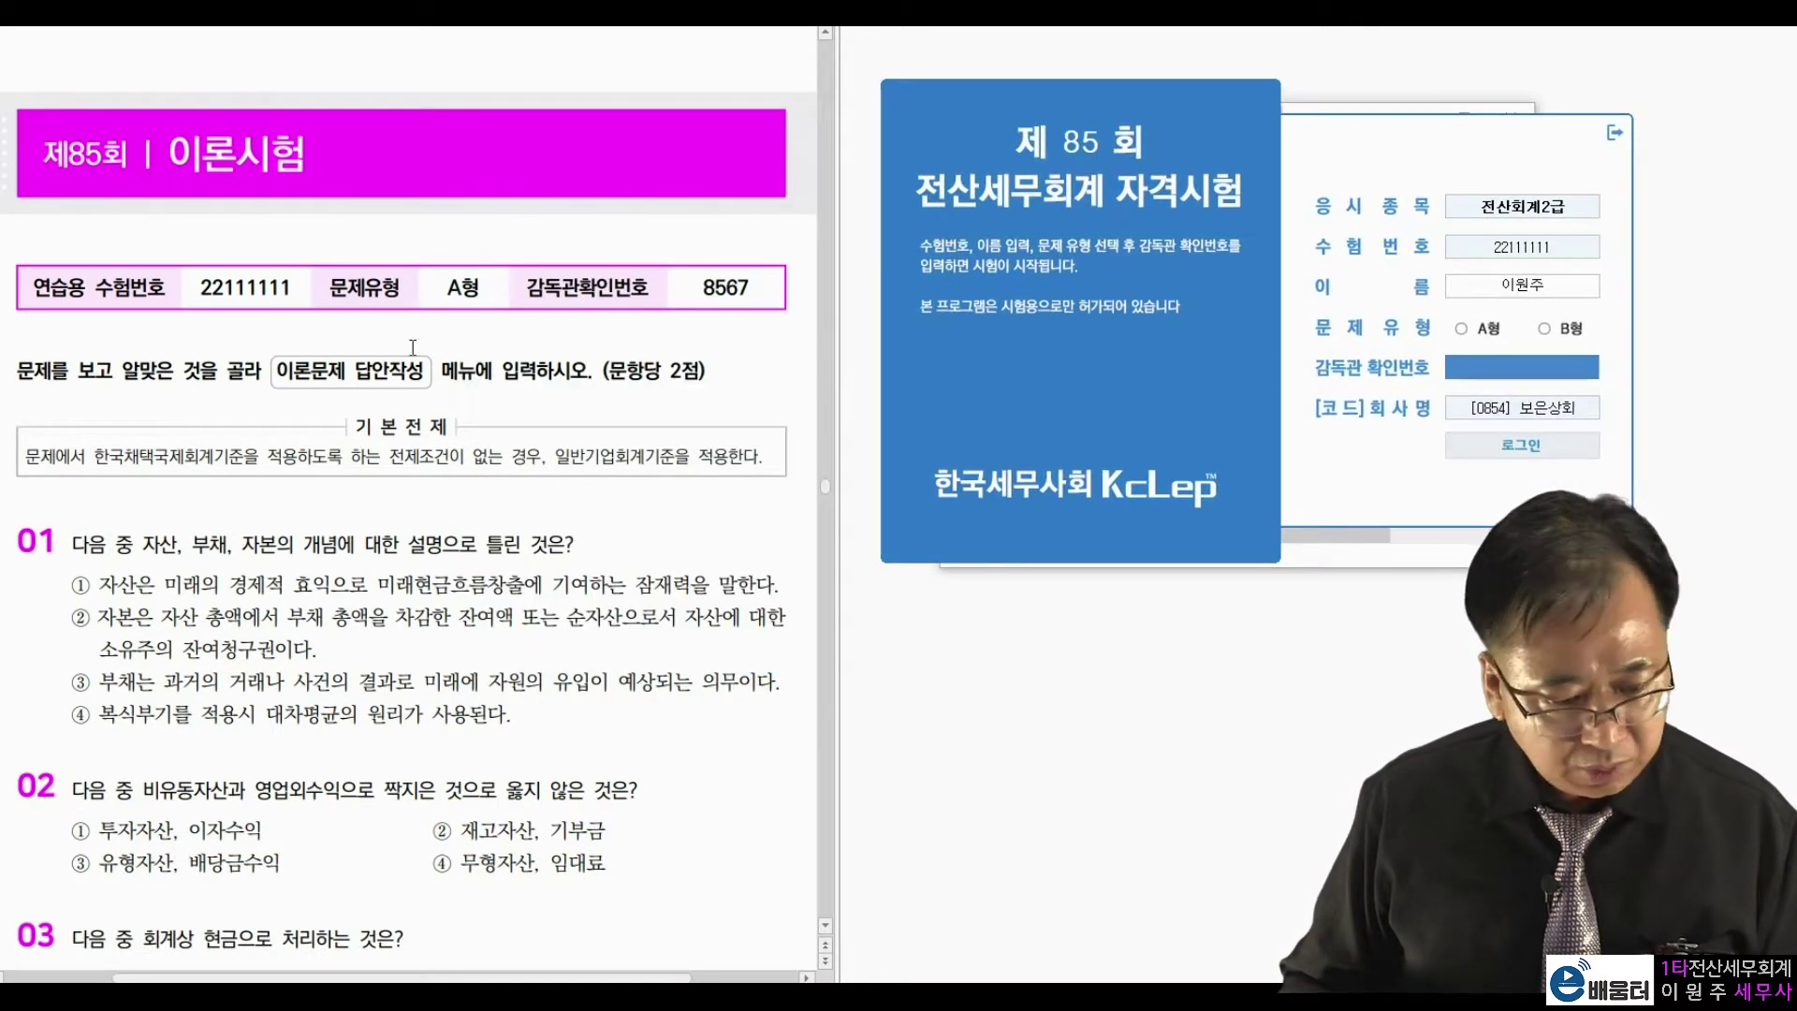
left_click_drag(443, 285, 486, 286)
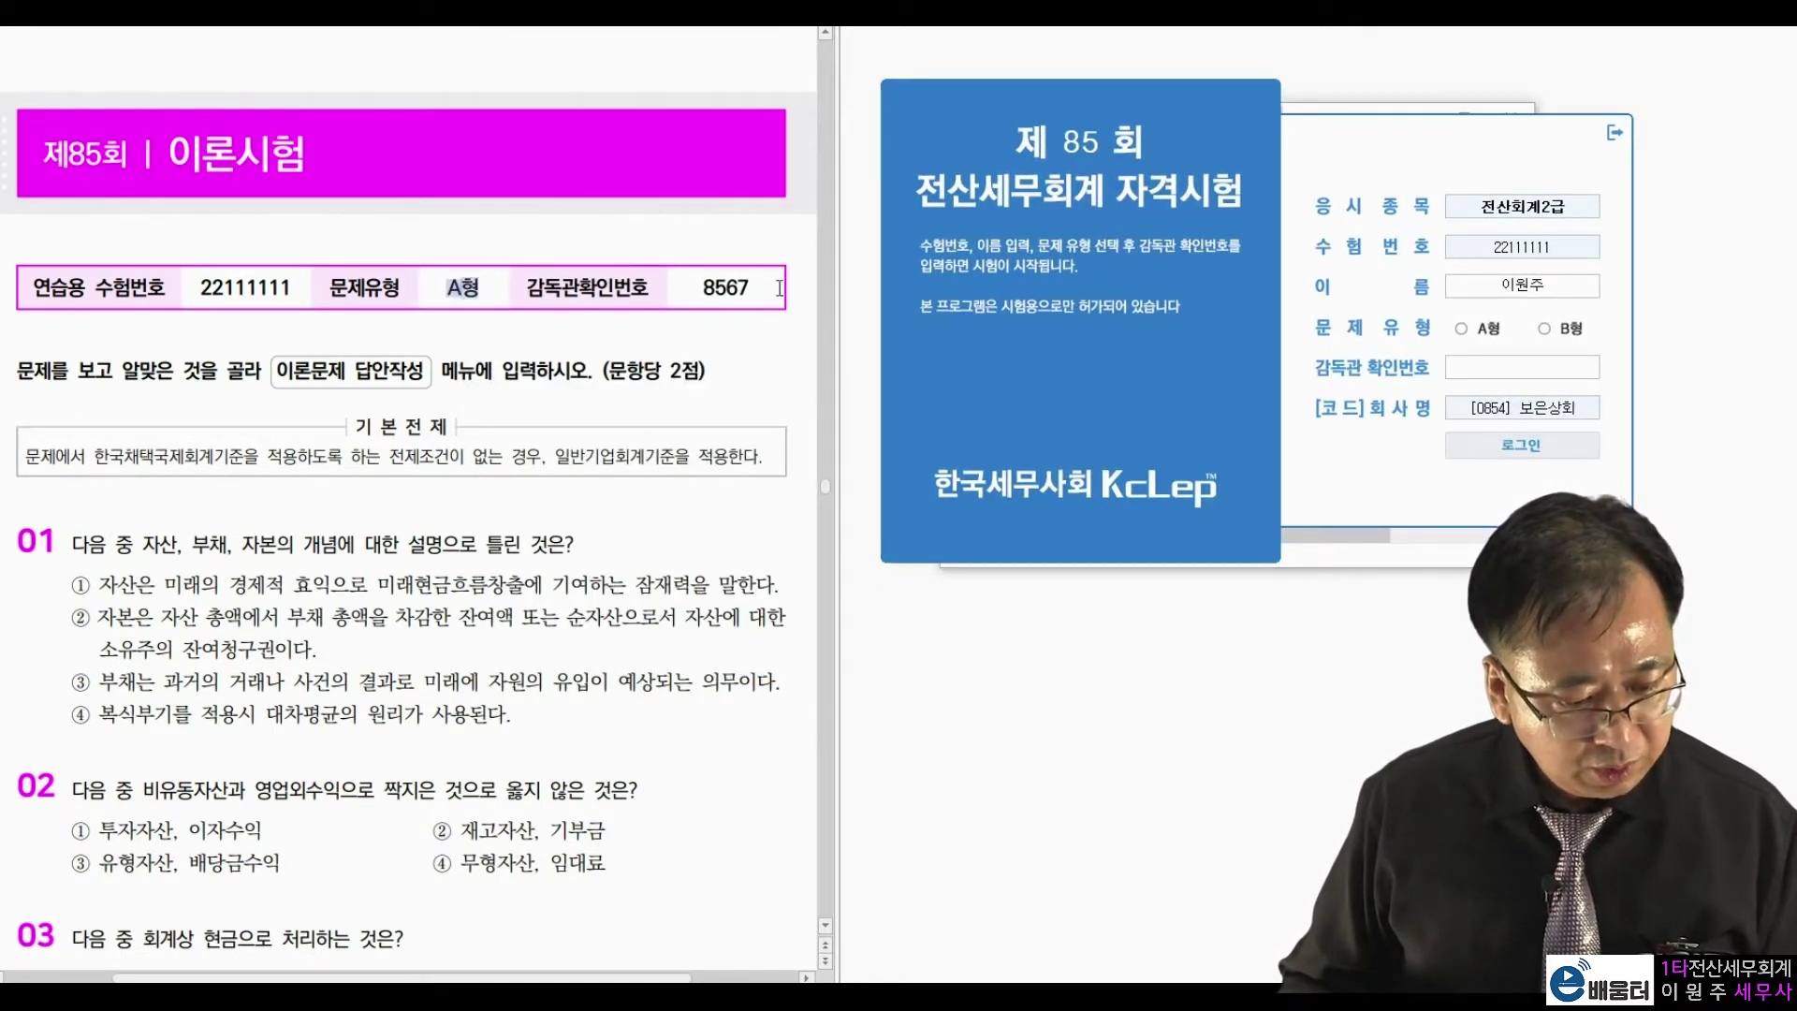
left_click_drag(697, 286, 754, 285)
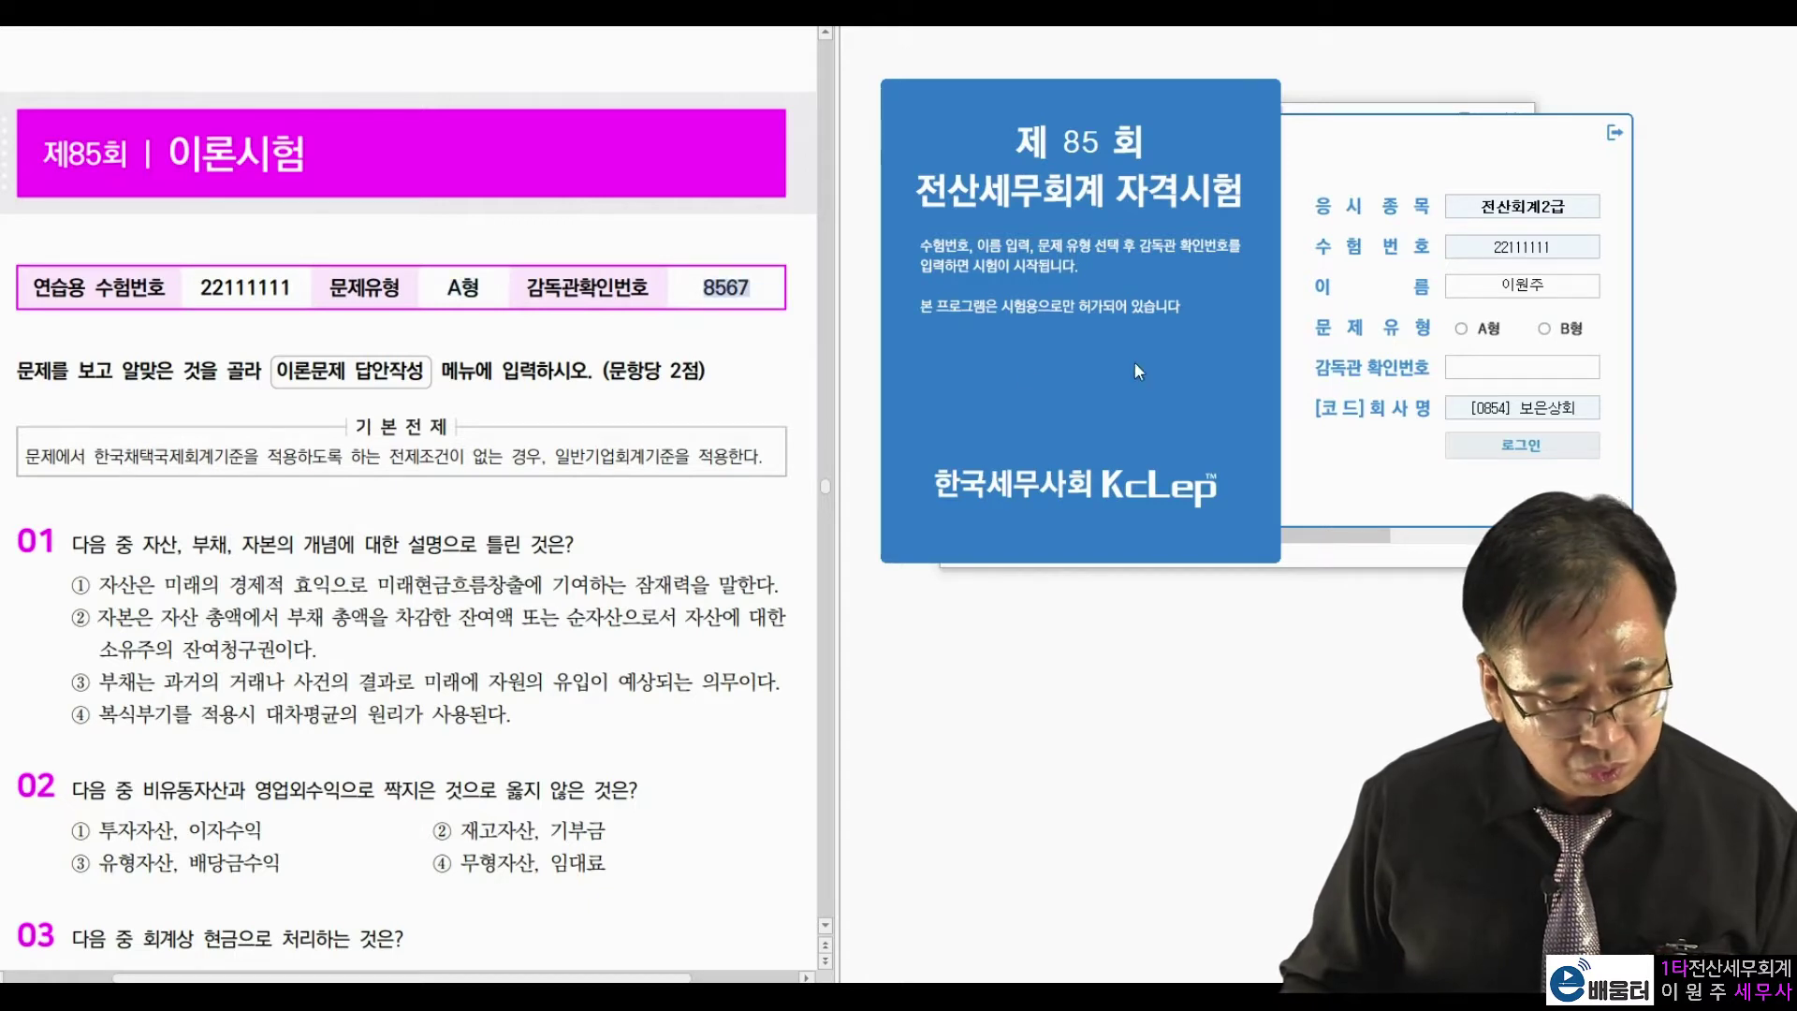
left_click(1462, 329)
type("8567")
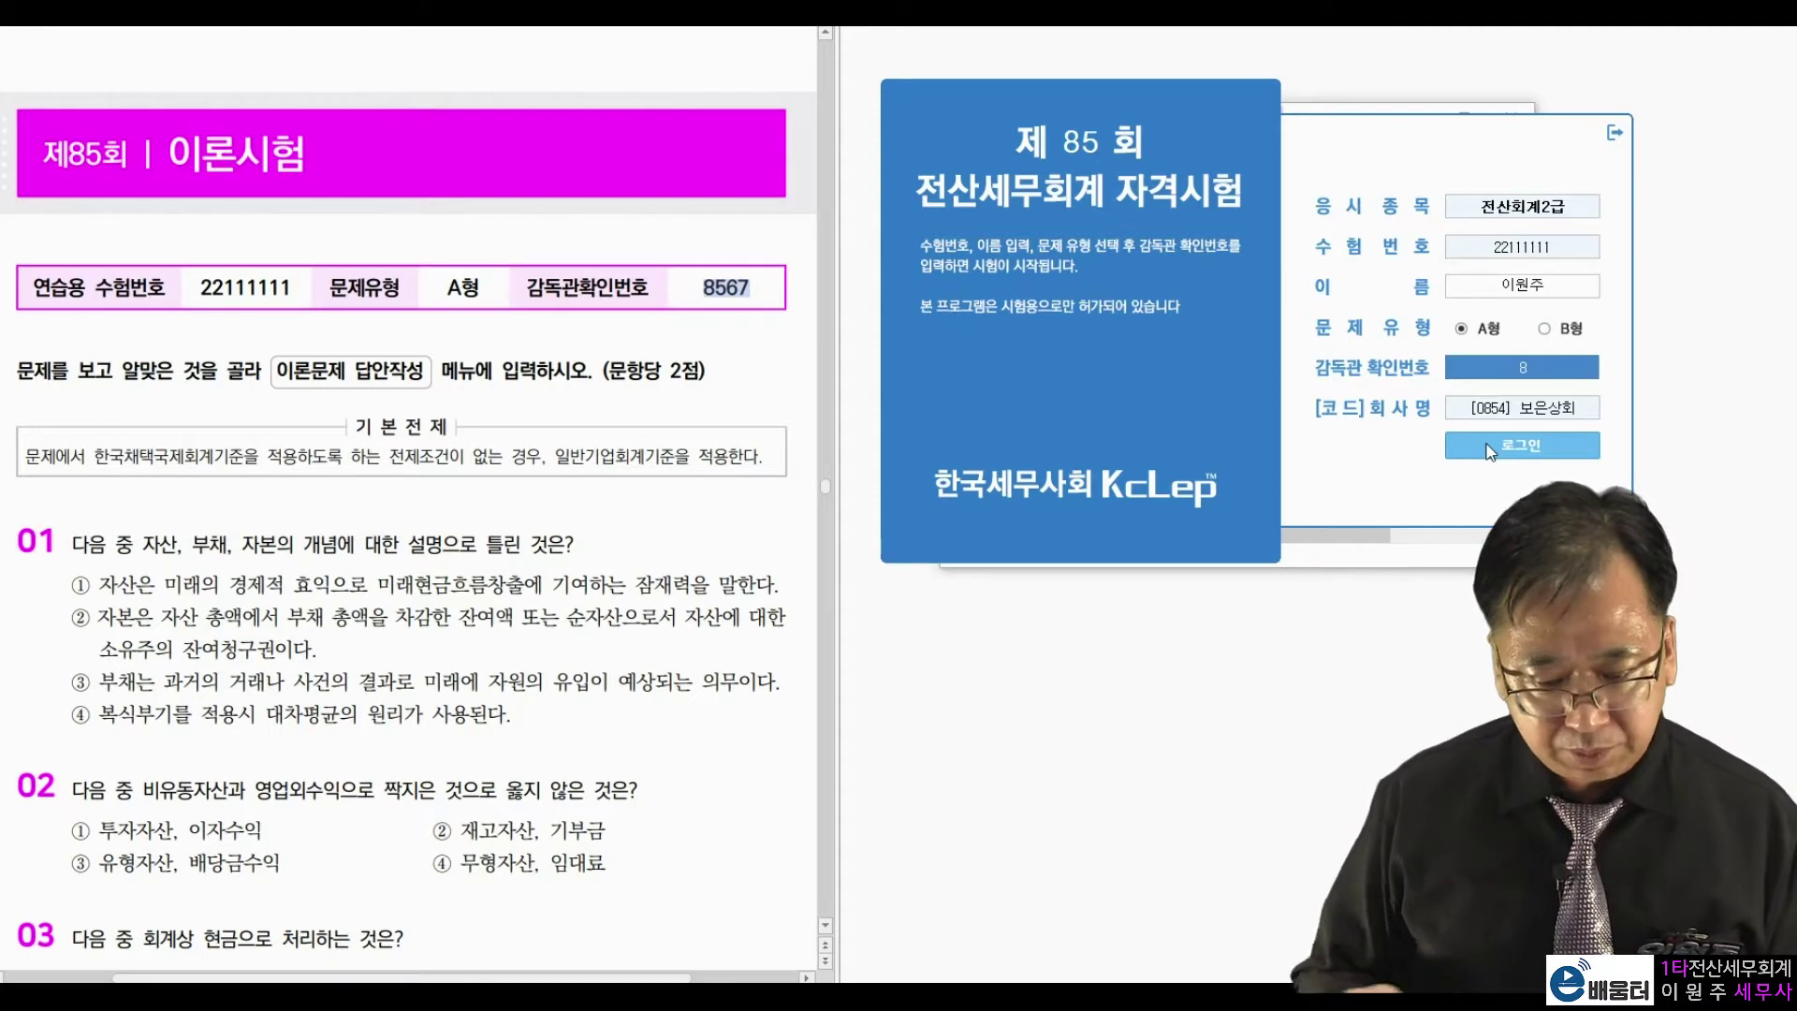
left_click(1489, 448)
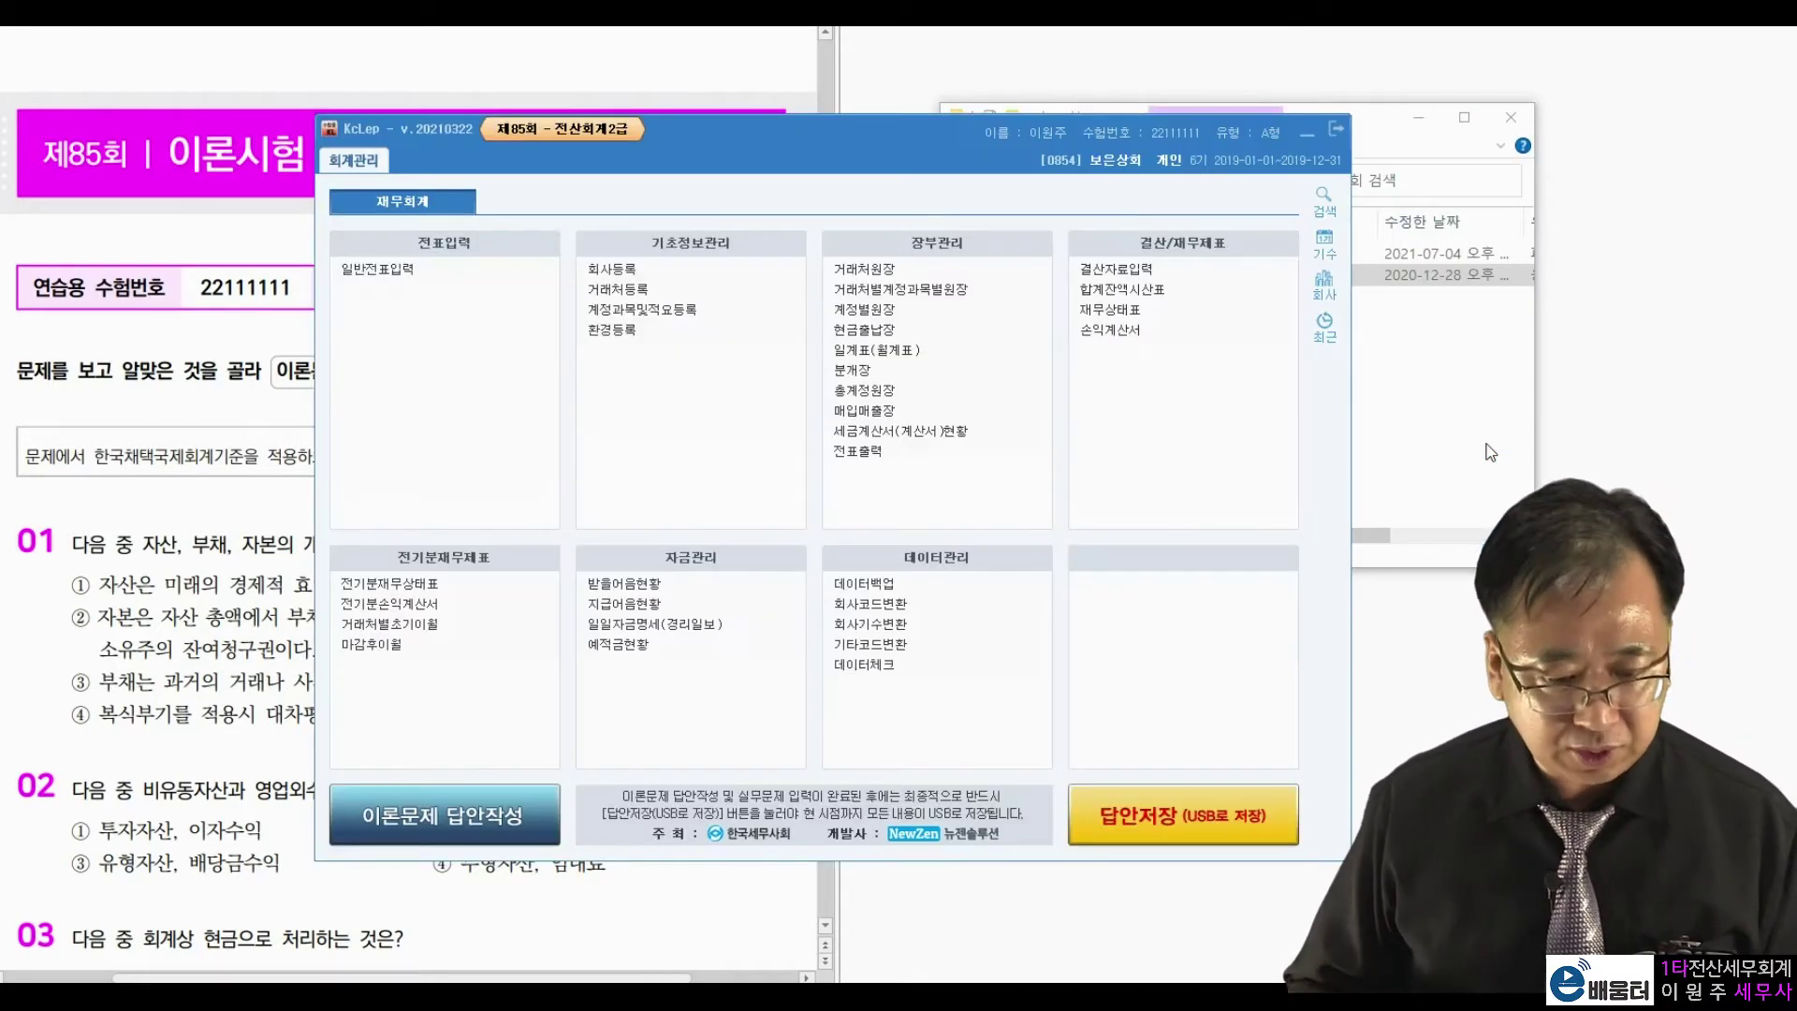
Place KcLep beside the exam PDF at 문제 1 and open 보은상회's 회사등록 record.
left_click_drag(968, 126, 1466, 40)
left_click(491, 594)
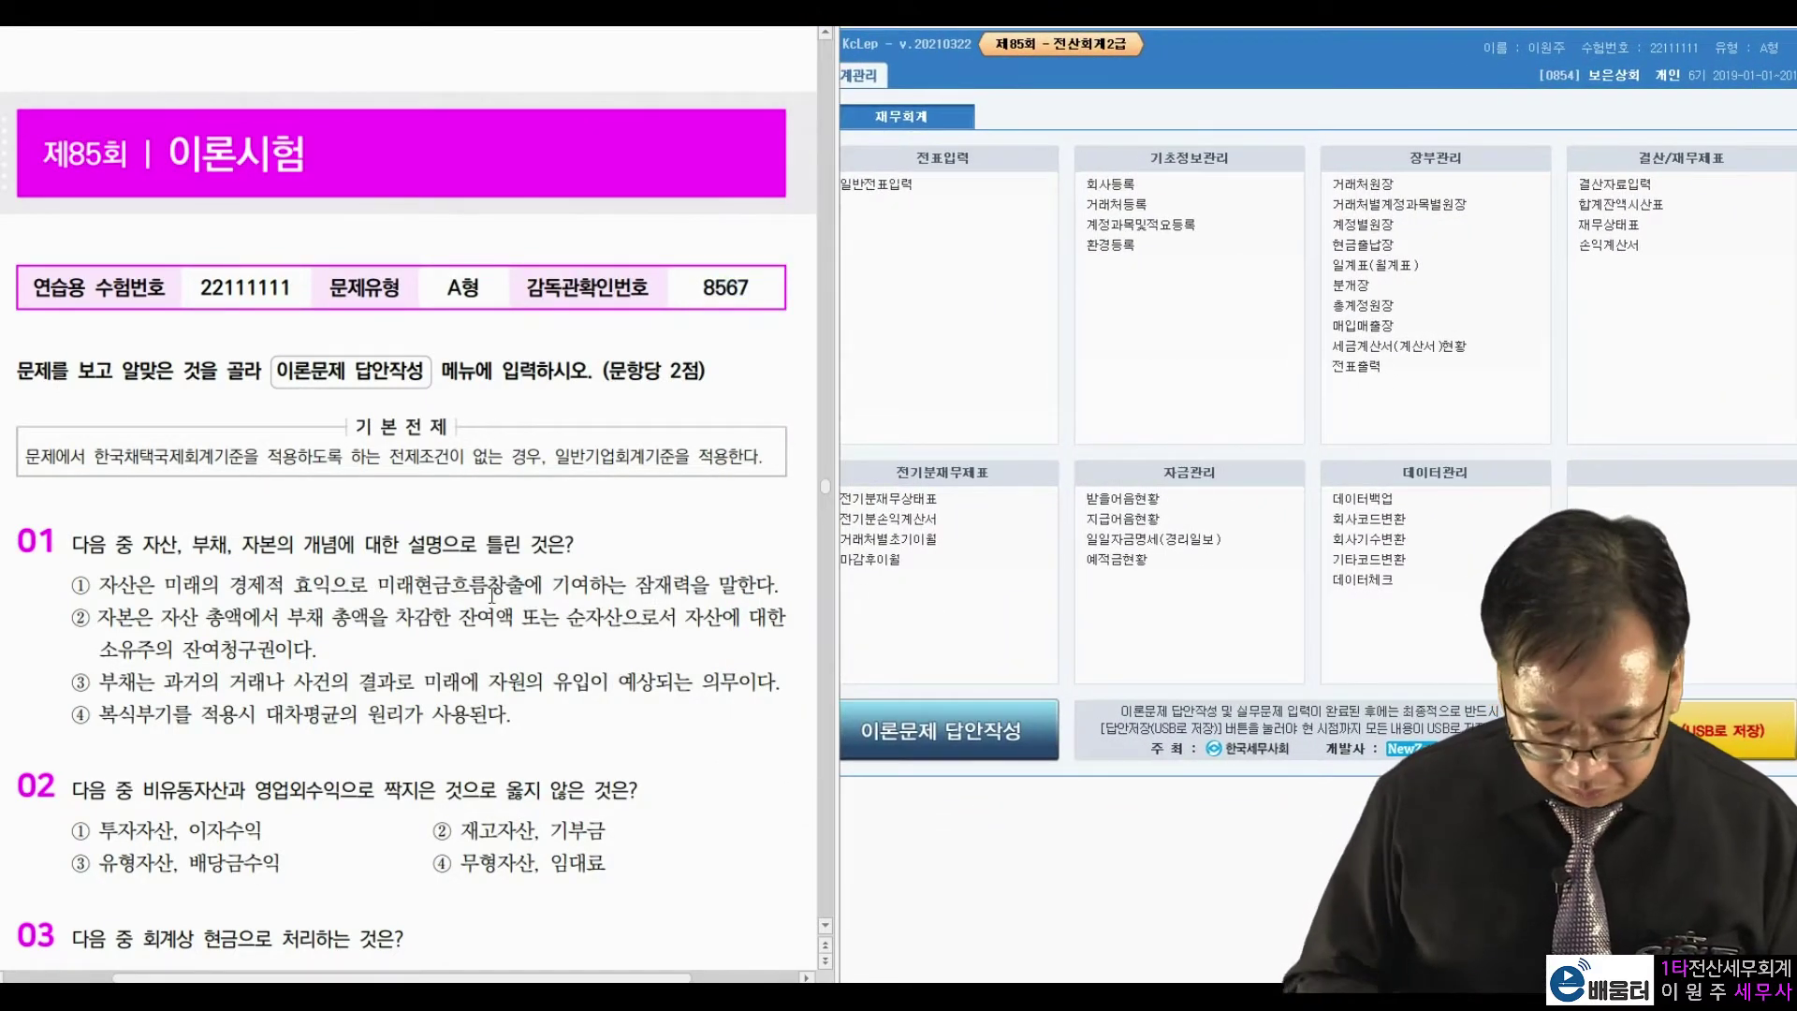
scroll(492, 594, "down", 20)
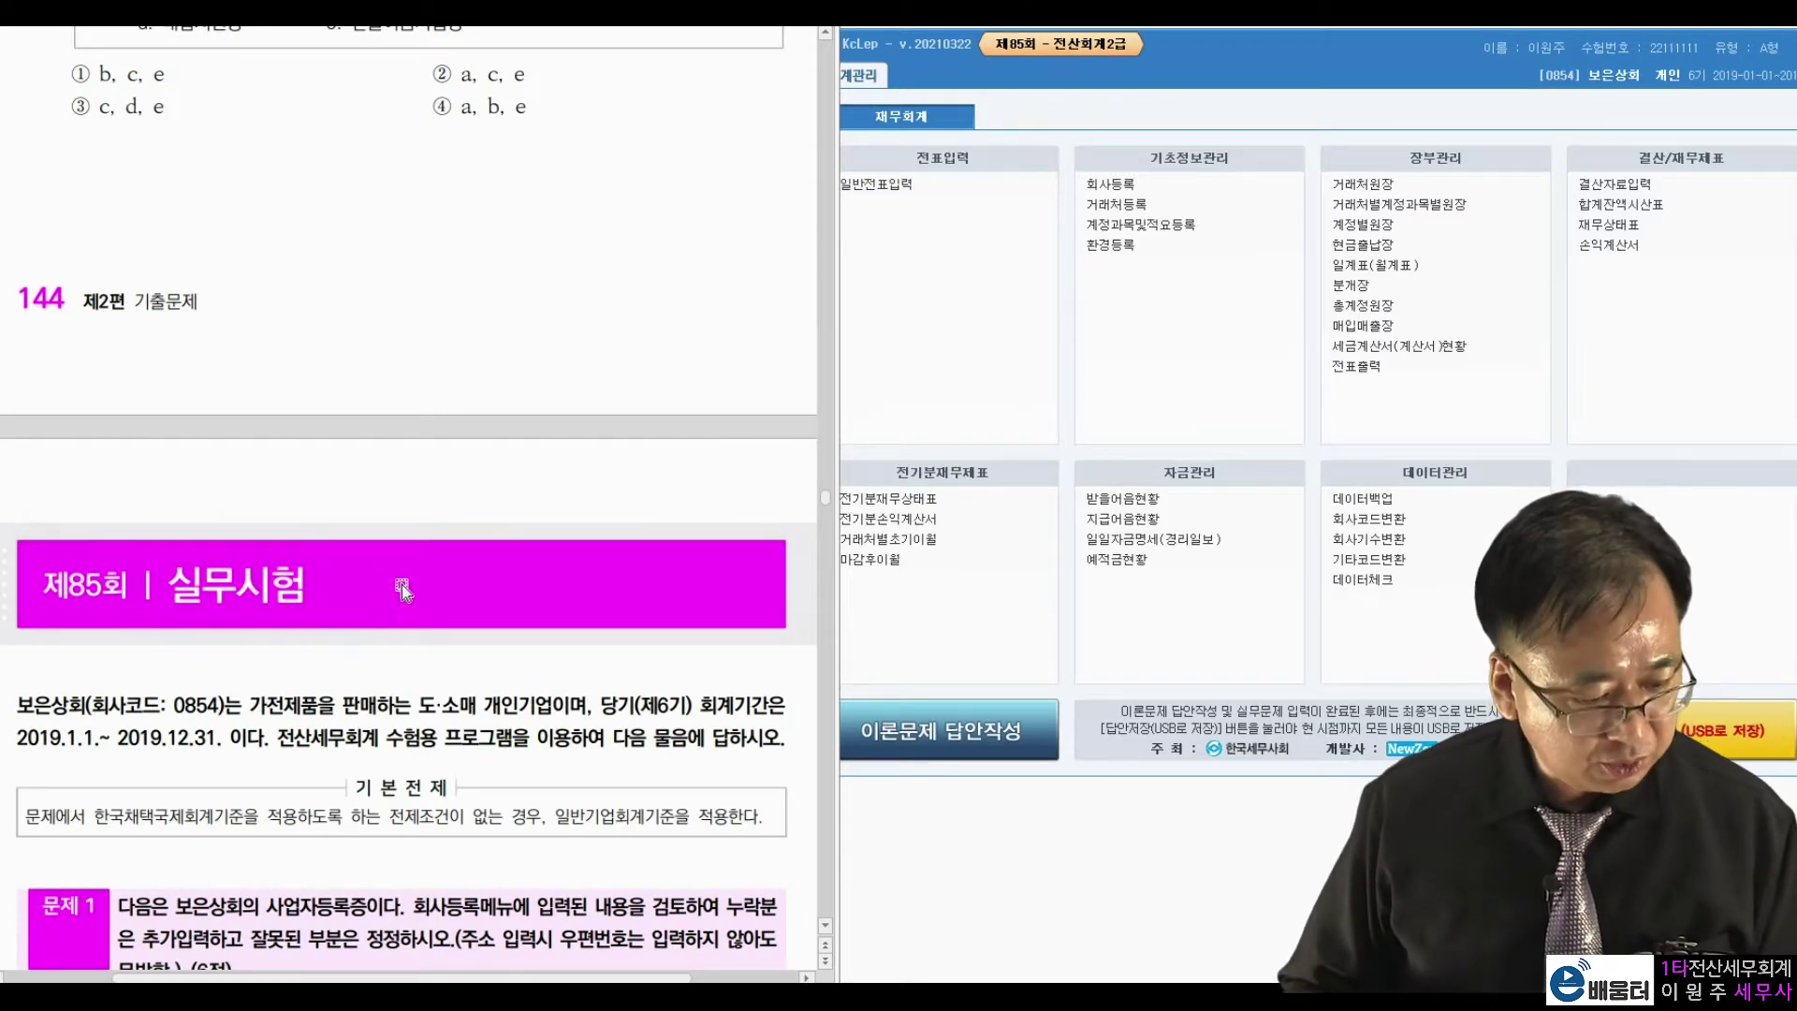
scroll(402, 589, "down", 9)
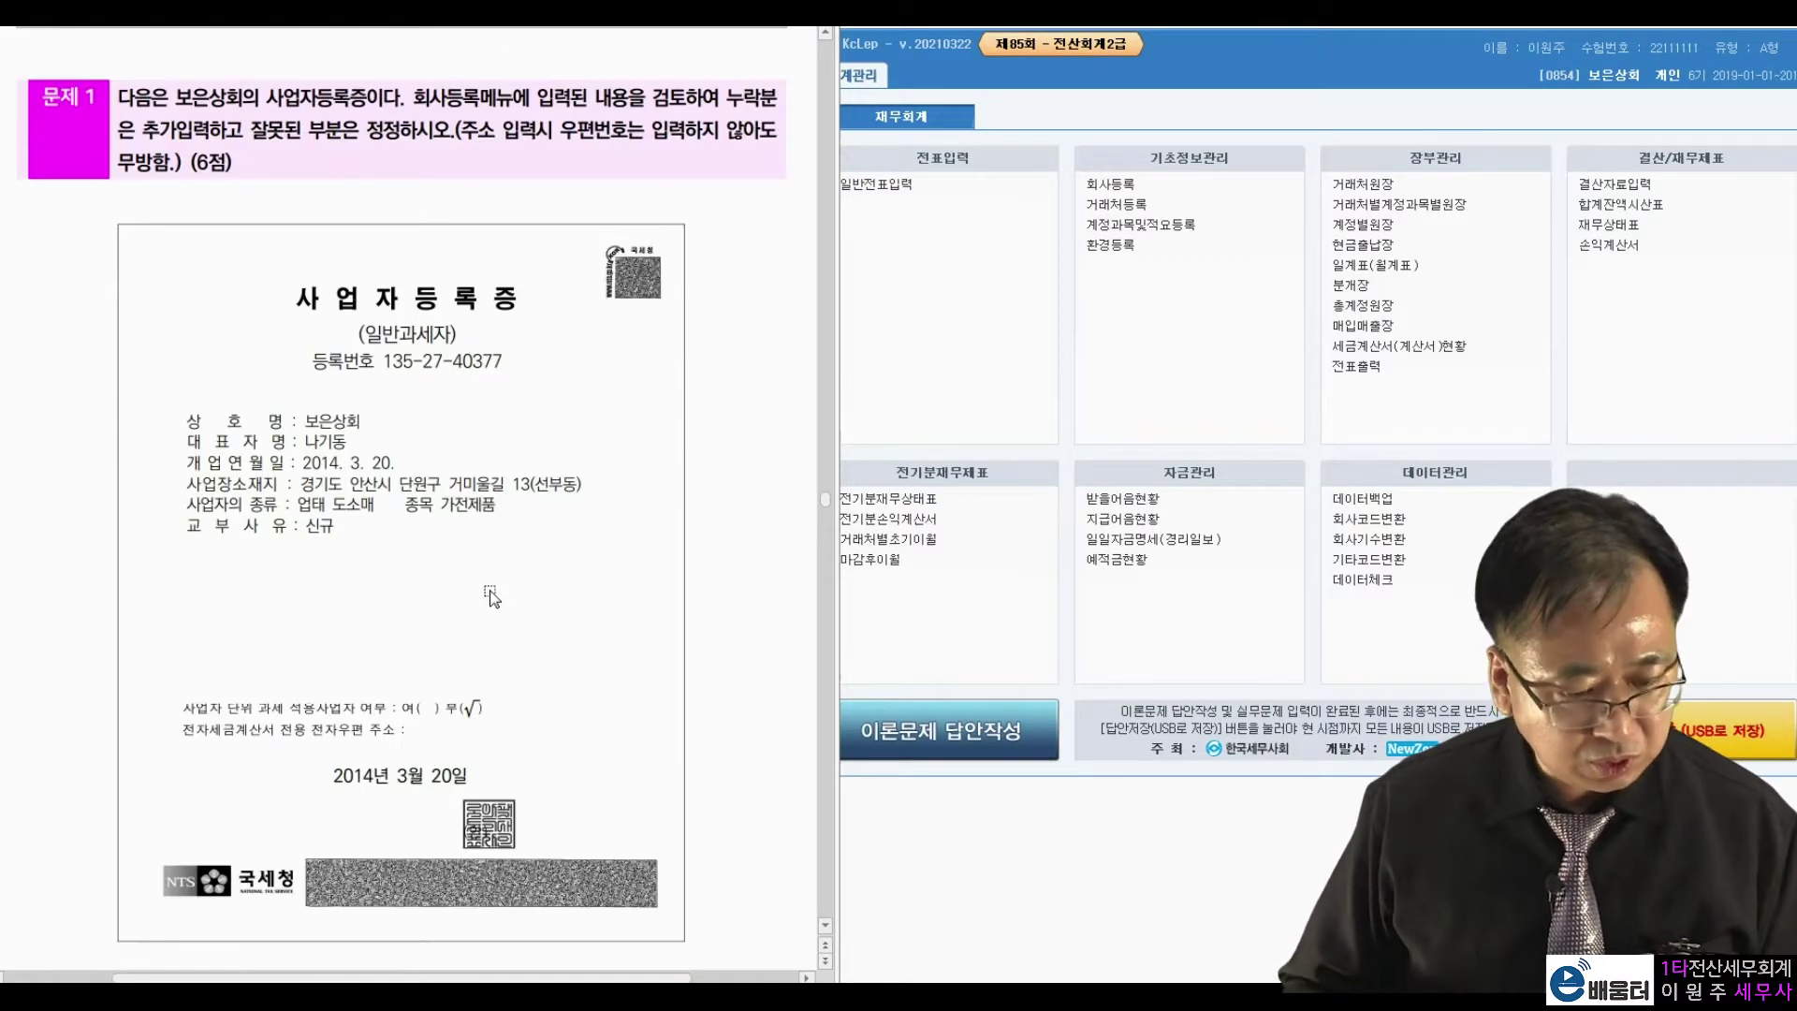
left_click(1130, 192)
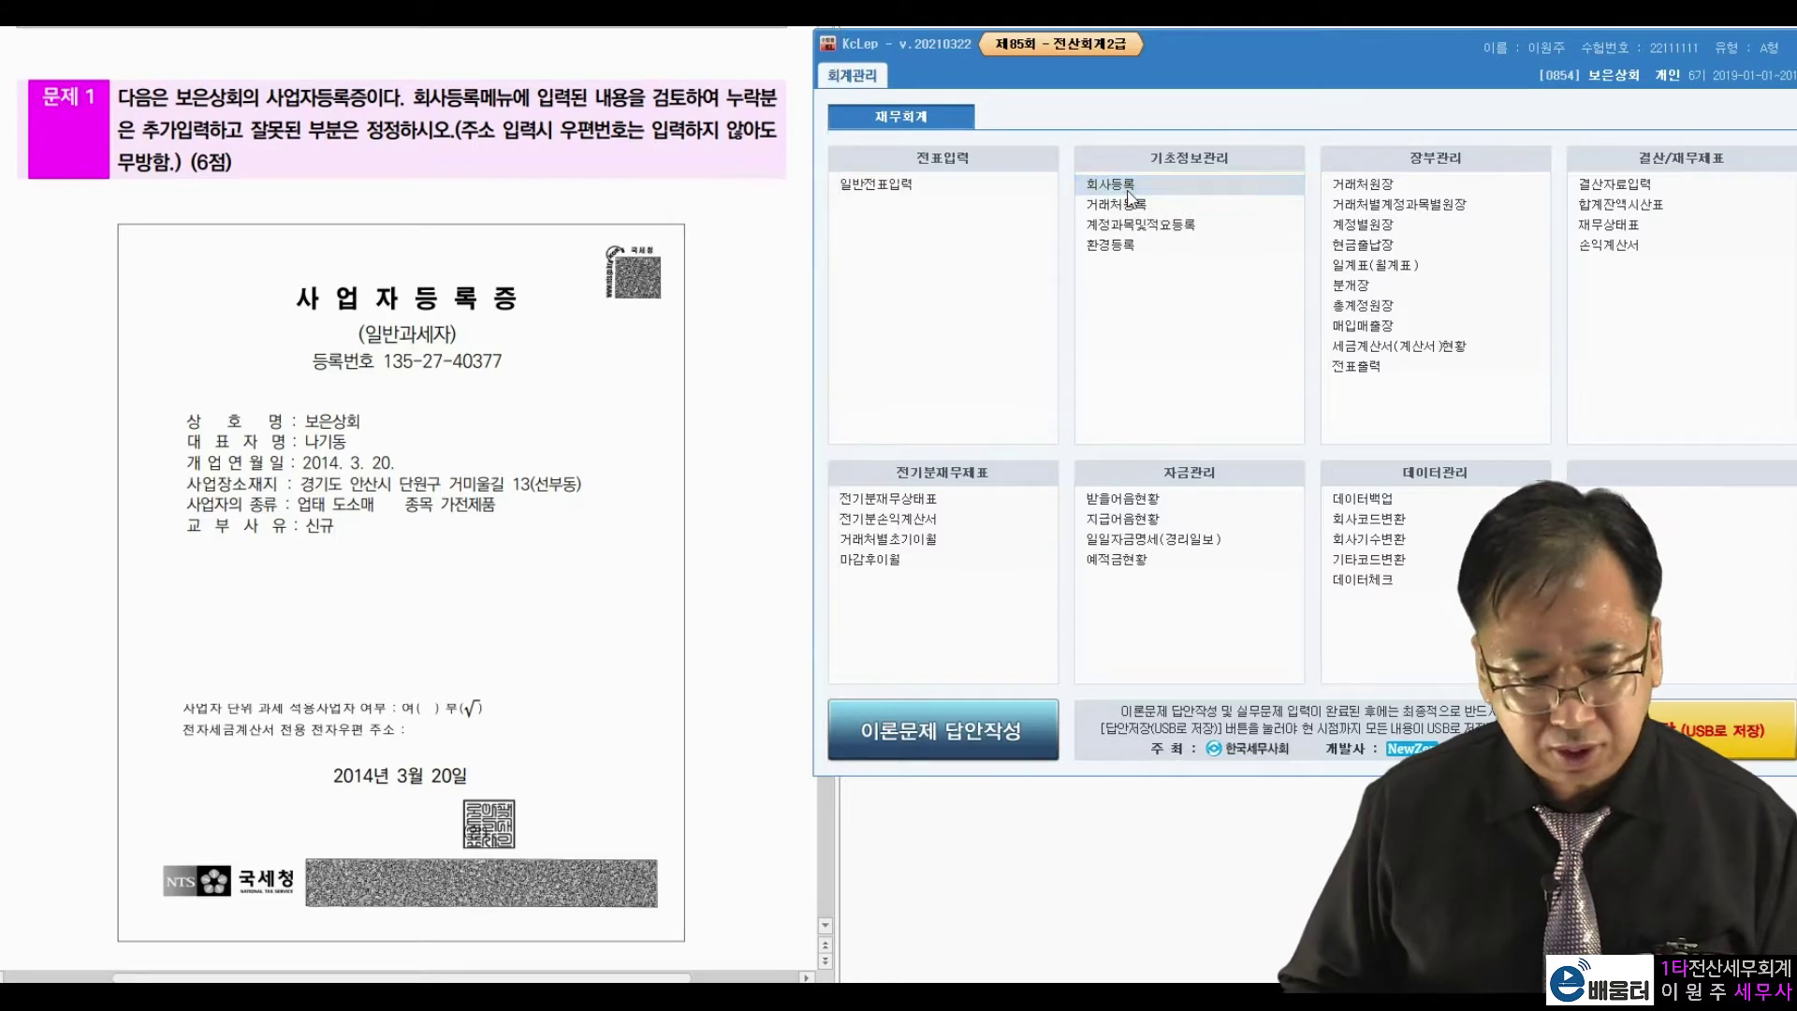
left_click(1130, 192)
left_click_drag(1026, 110, 1160, 62)
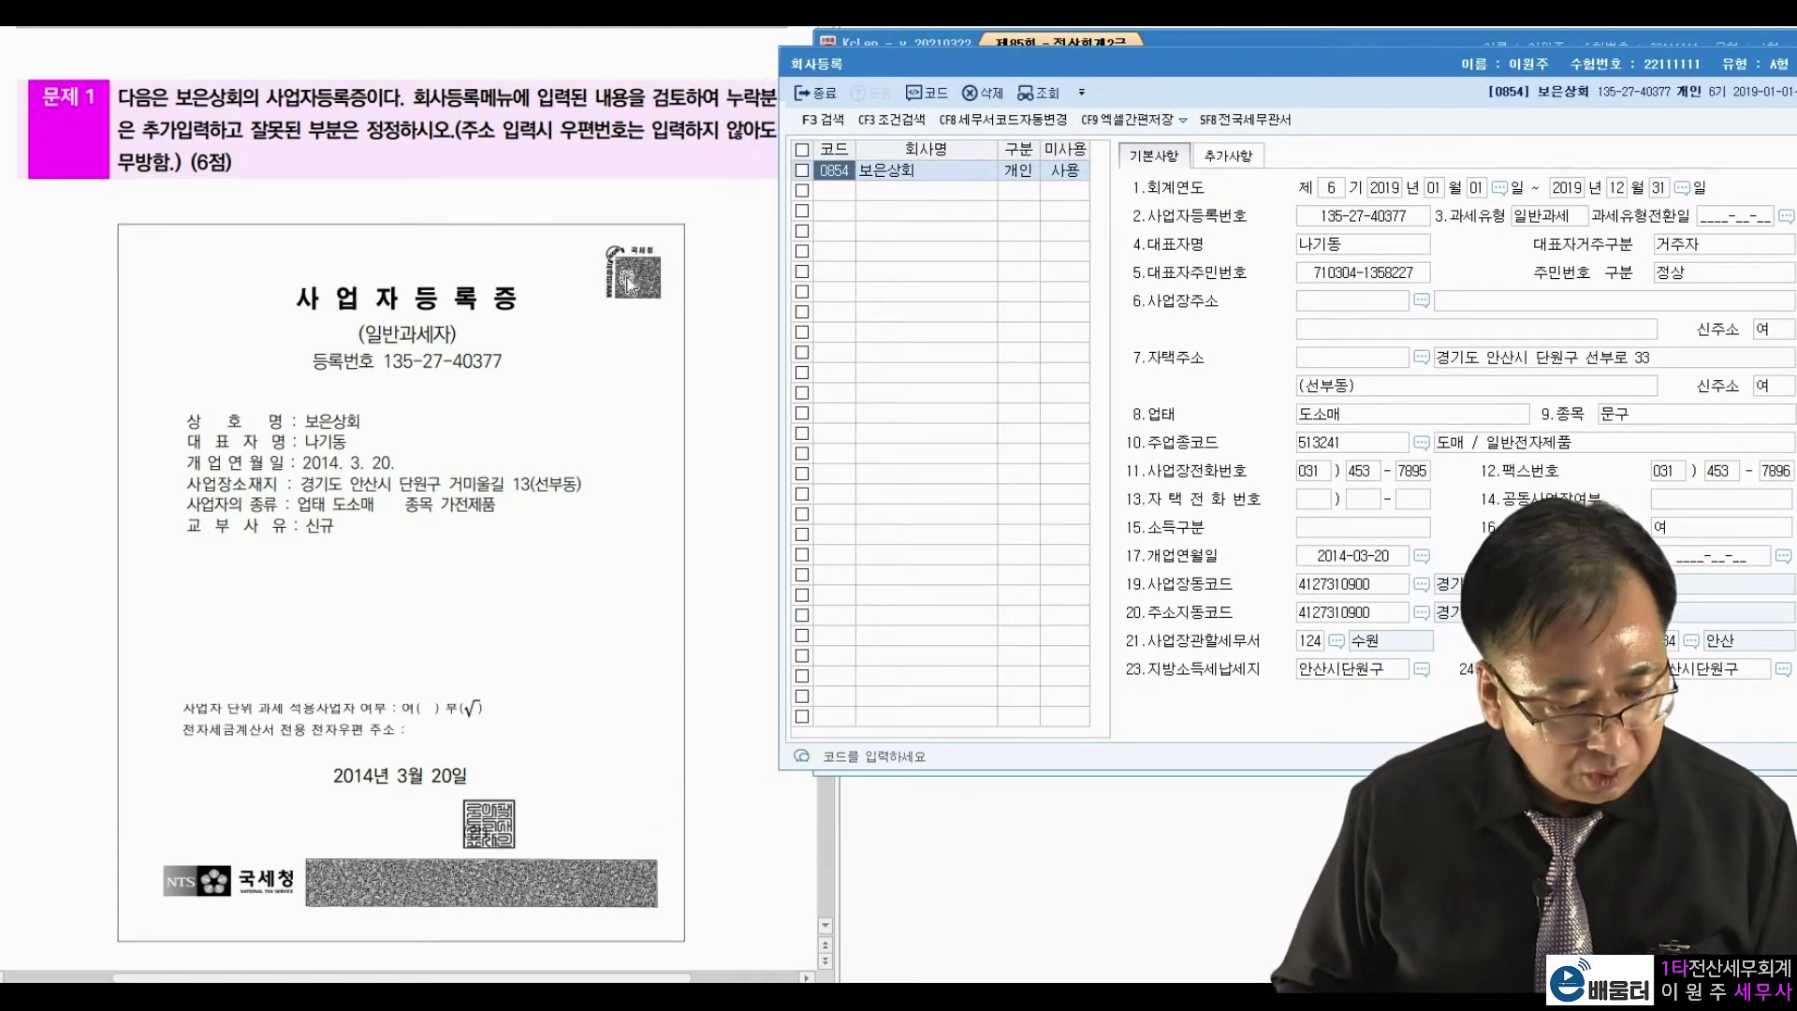
left_click_drag(318, 424, 432, 444)
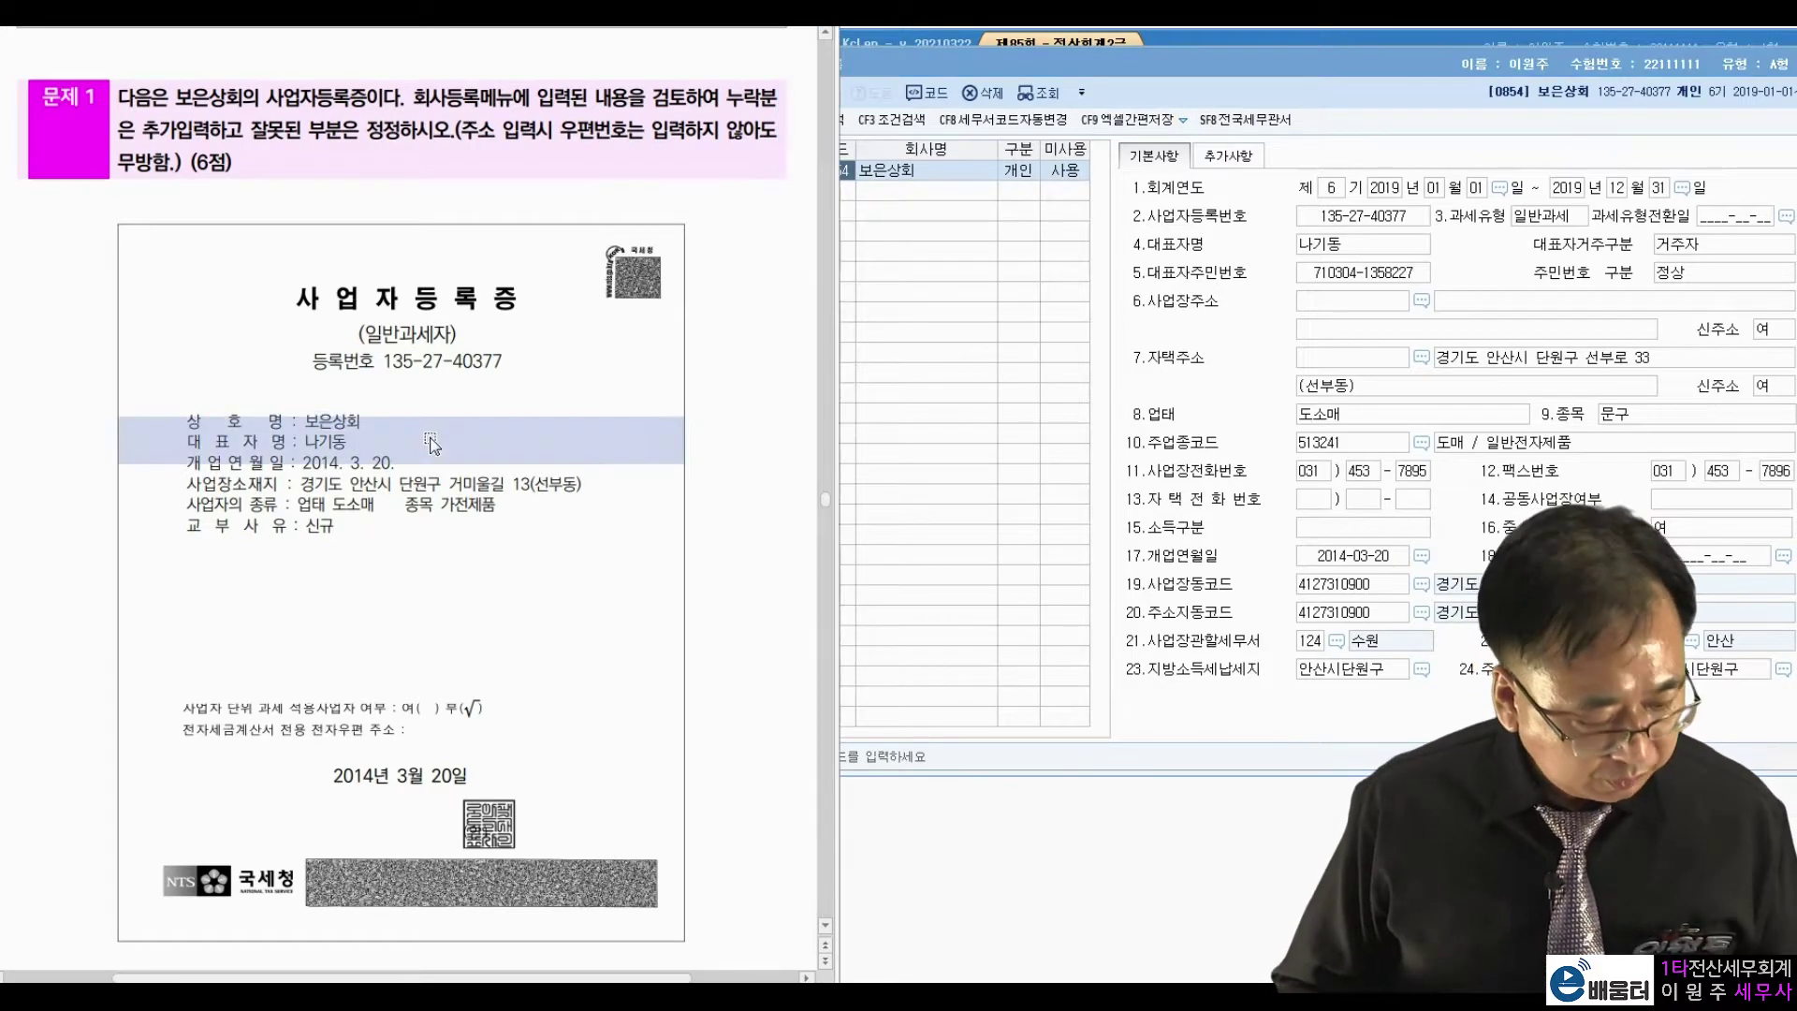
left_click(498, 524)
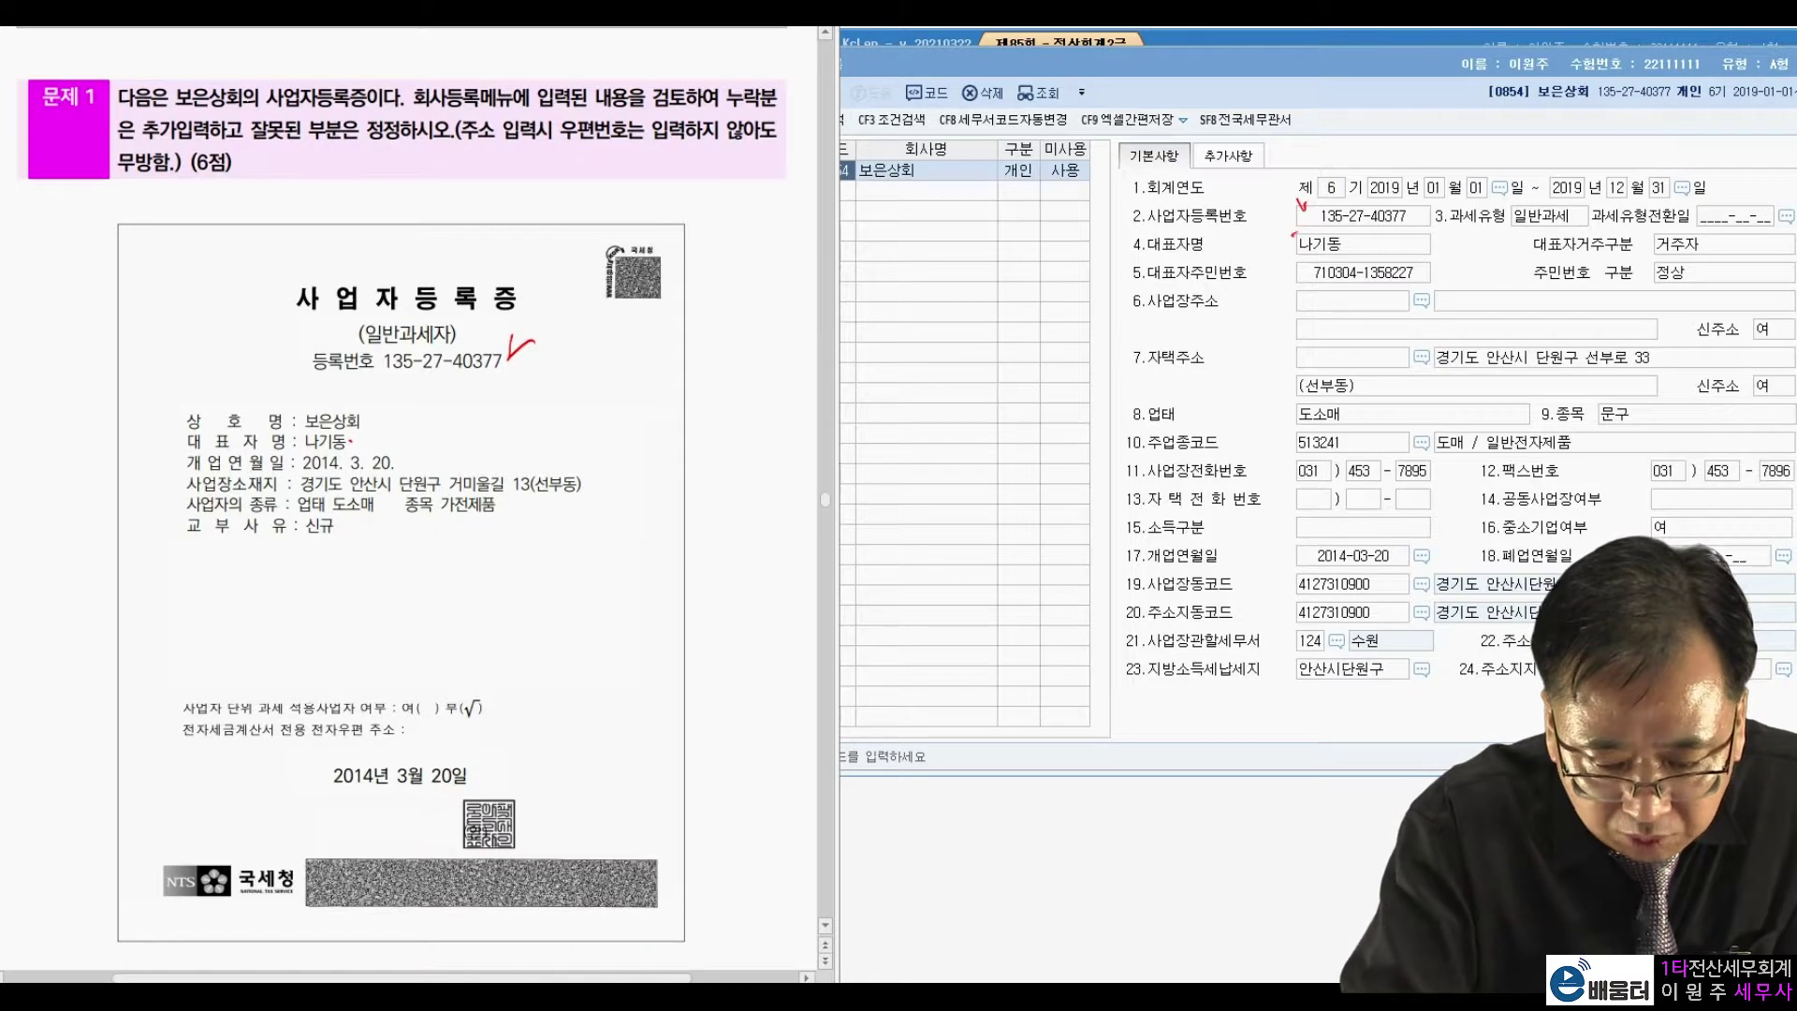
left_click_drag(394, 447, 421, 429)
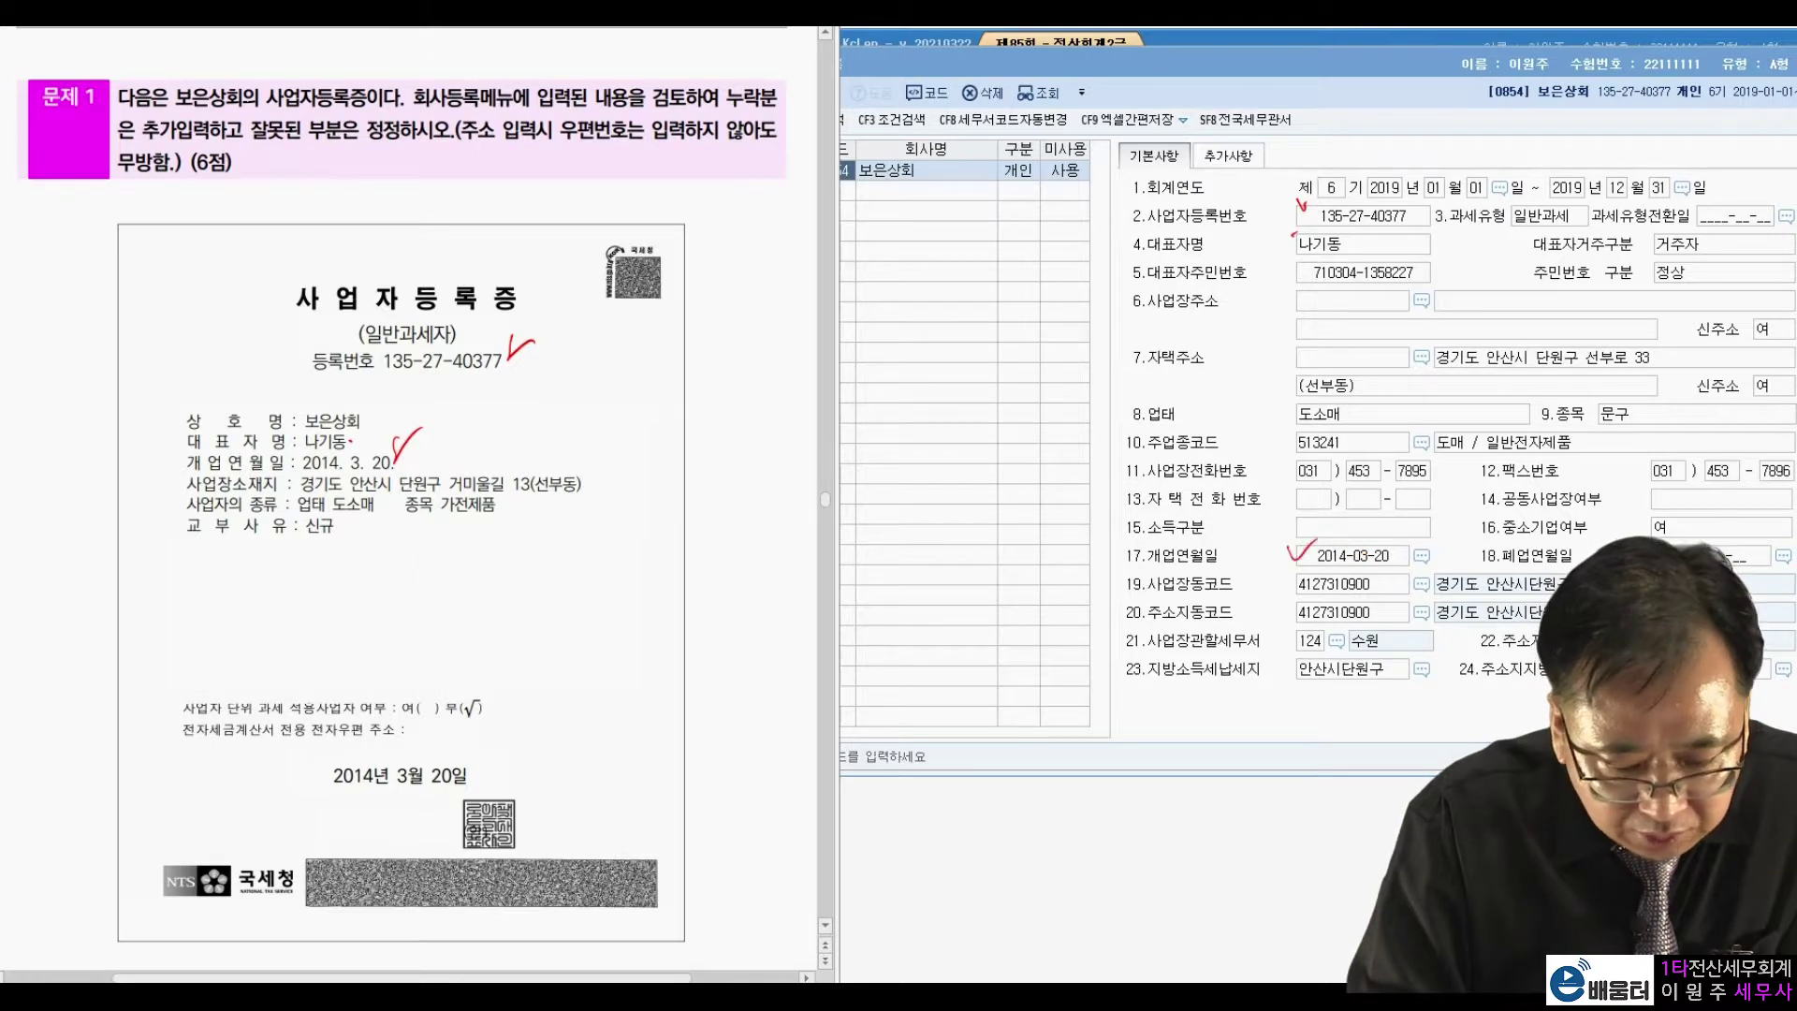
left_click_drag(579, 457, 621, 451)
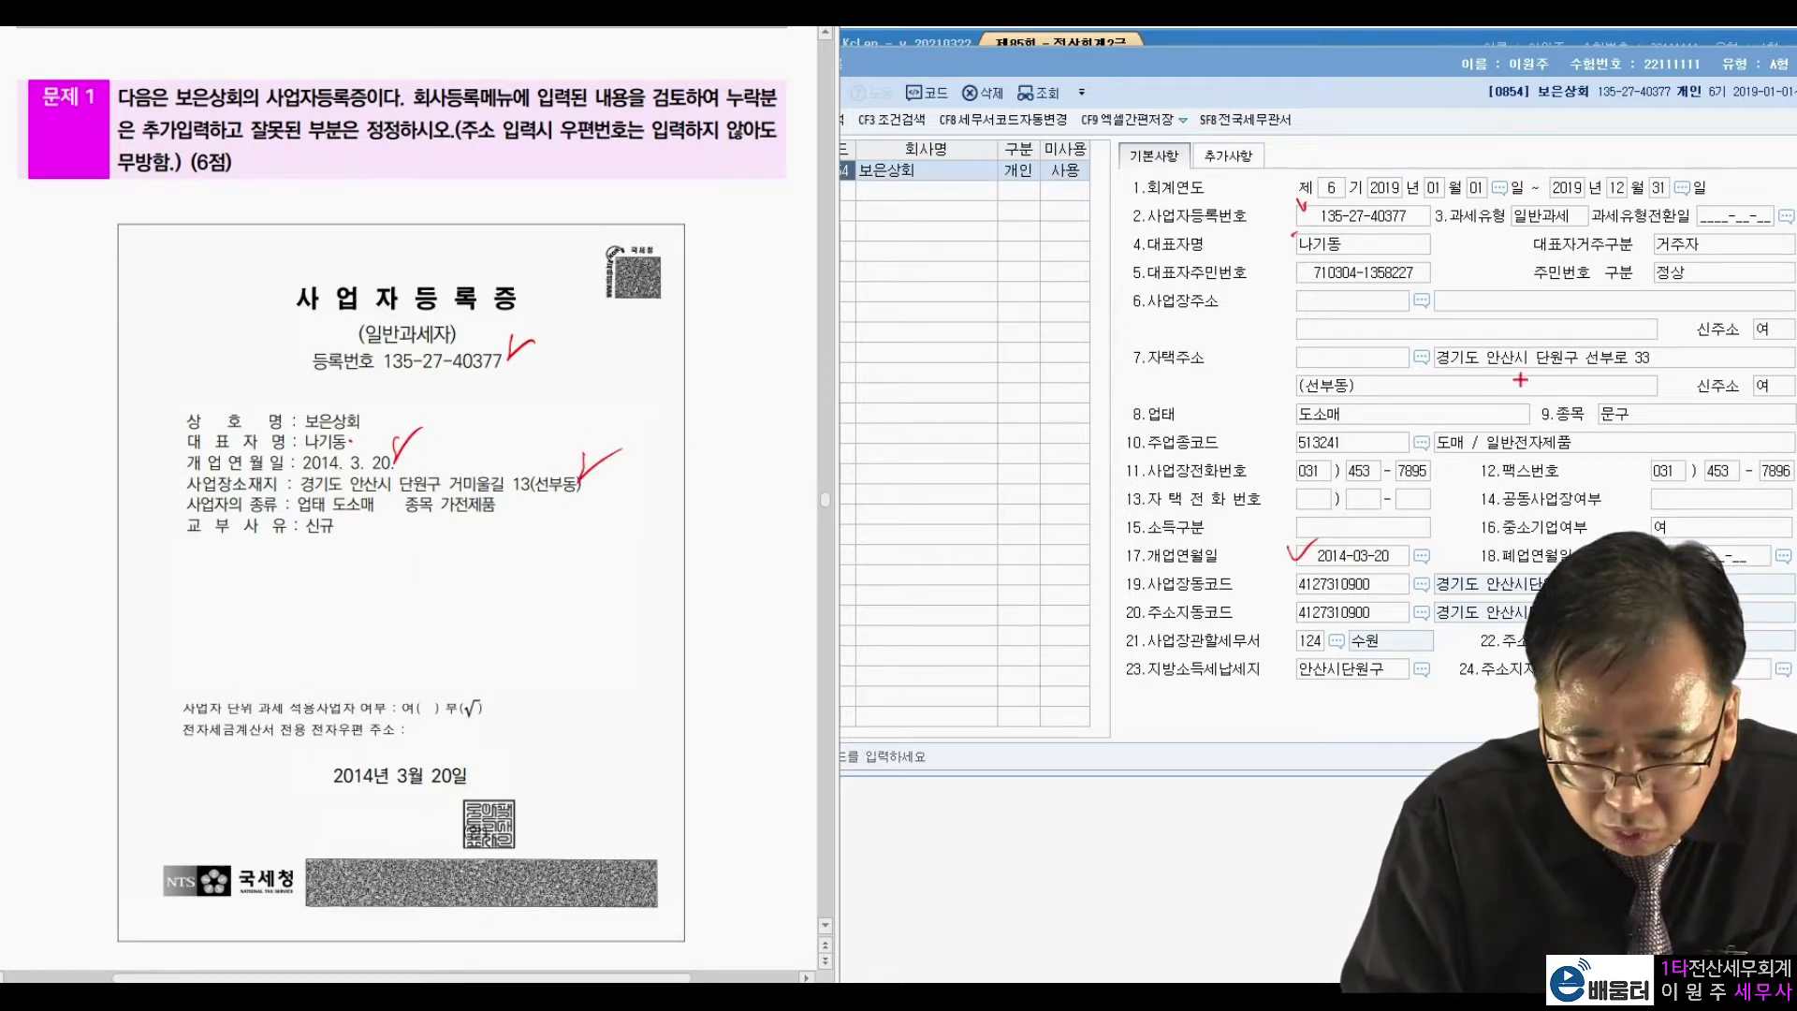
mouse_move(1474, 370)
left_mouse_down()
mouse_move(1601, 377)
mouse_move(1527, 339)
mouse_move(1442, 374)
left_mouse_up()
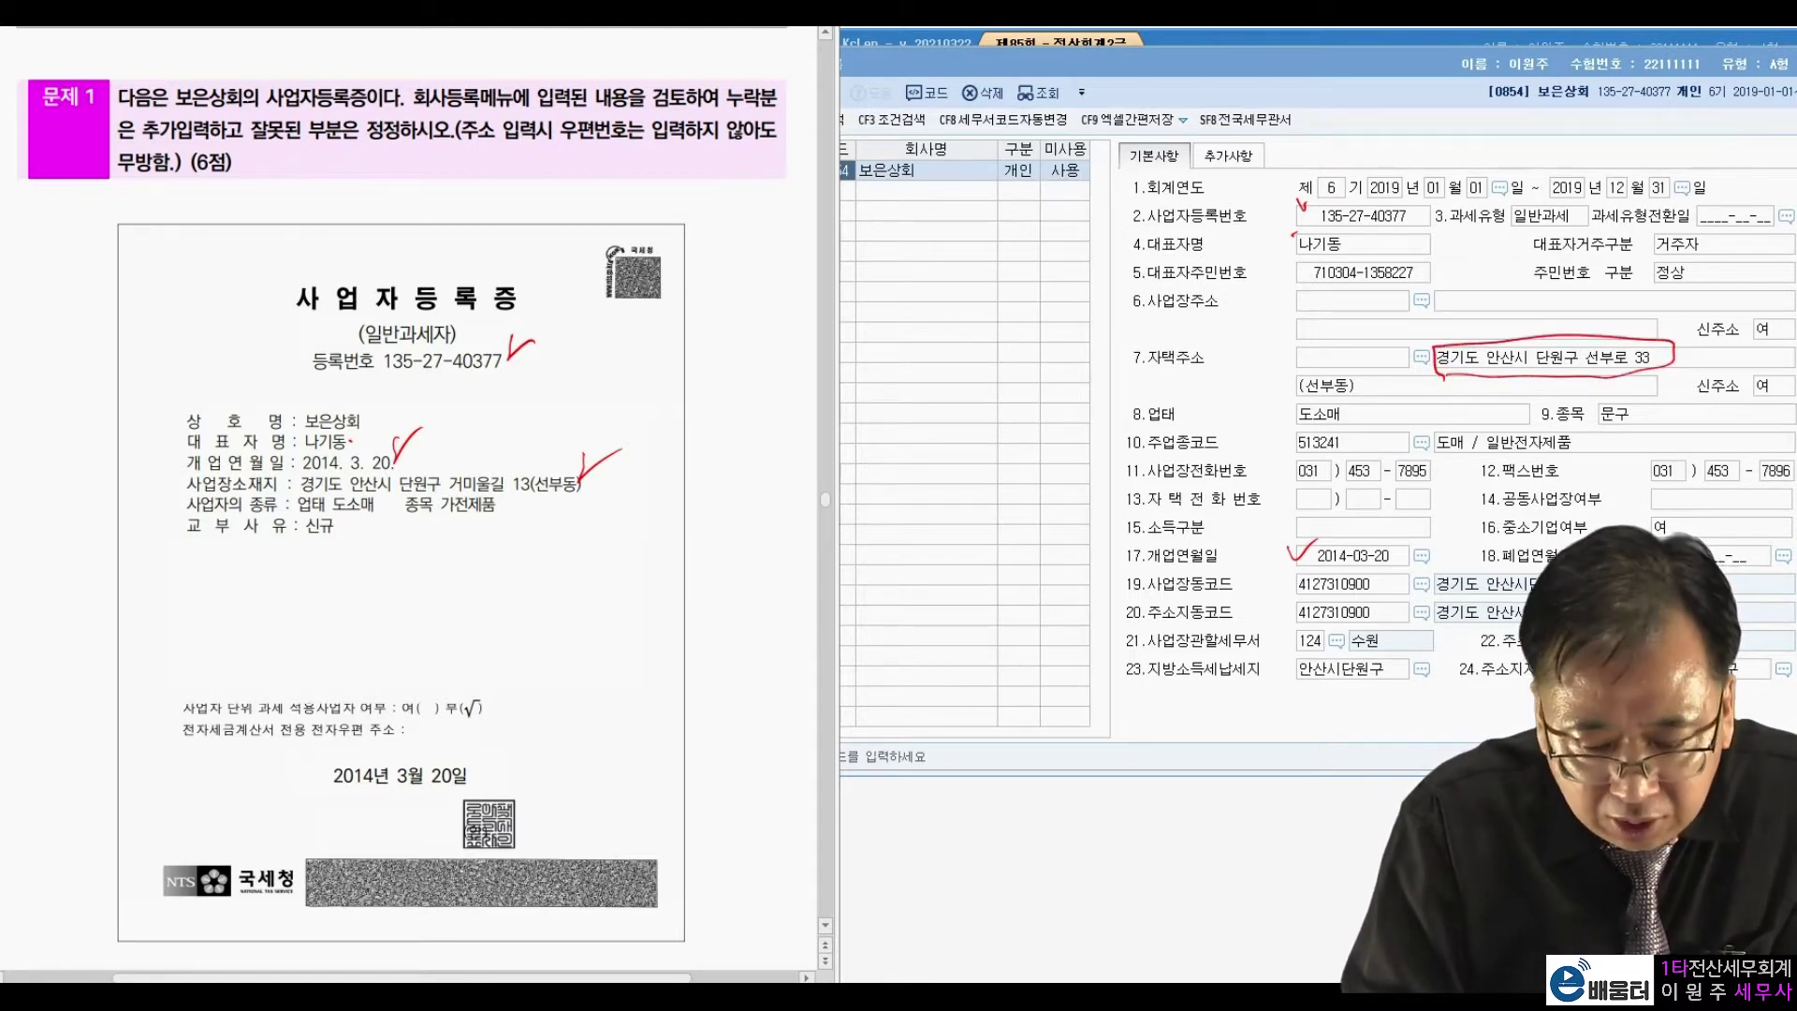
mouse_move(1147, 320)
left_mouse_down()
mouse_move(1217, 279)
mouse_move(1180, 319)
left_mouse_up()
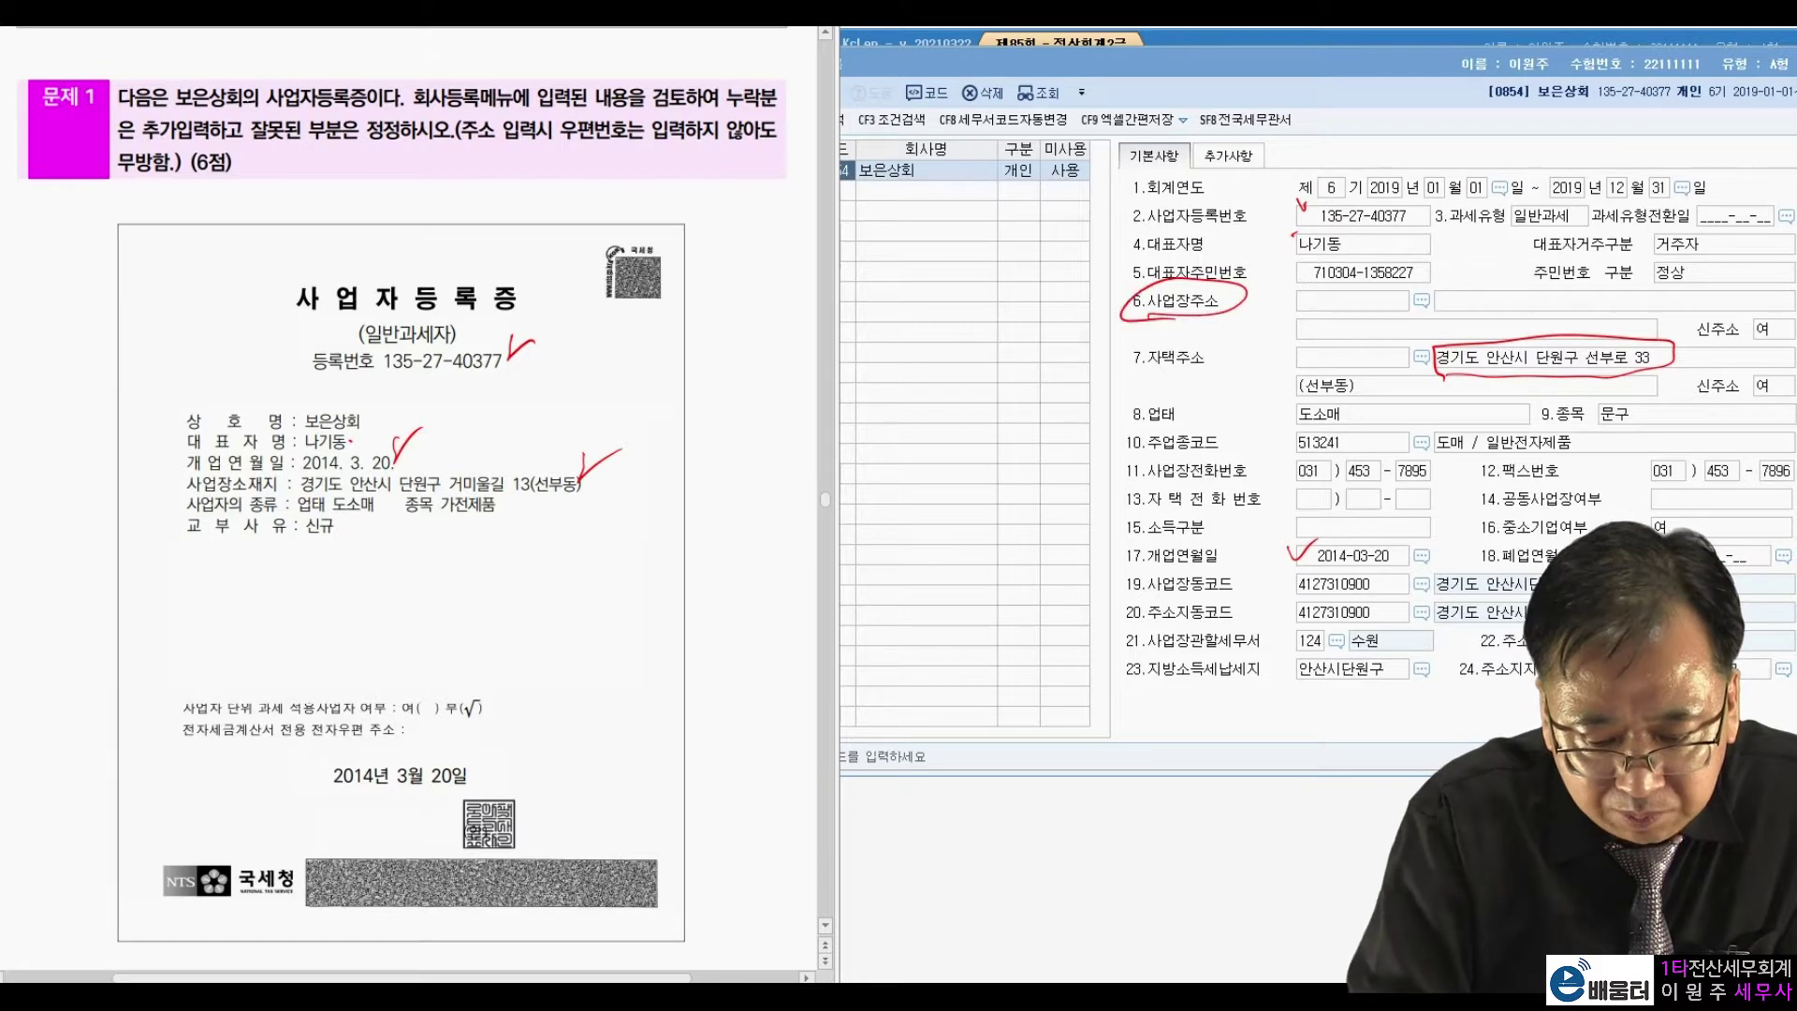
mouse_move(1466, 319)
left_mouse_down()
mouse_move(1762, 309)
mouse_move(1460, 273)
mouse_move(1524, 234)
left_mouse_up()
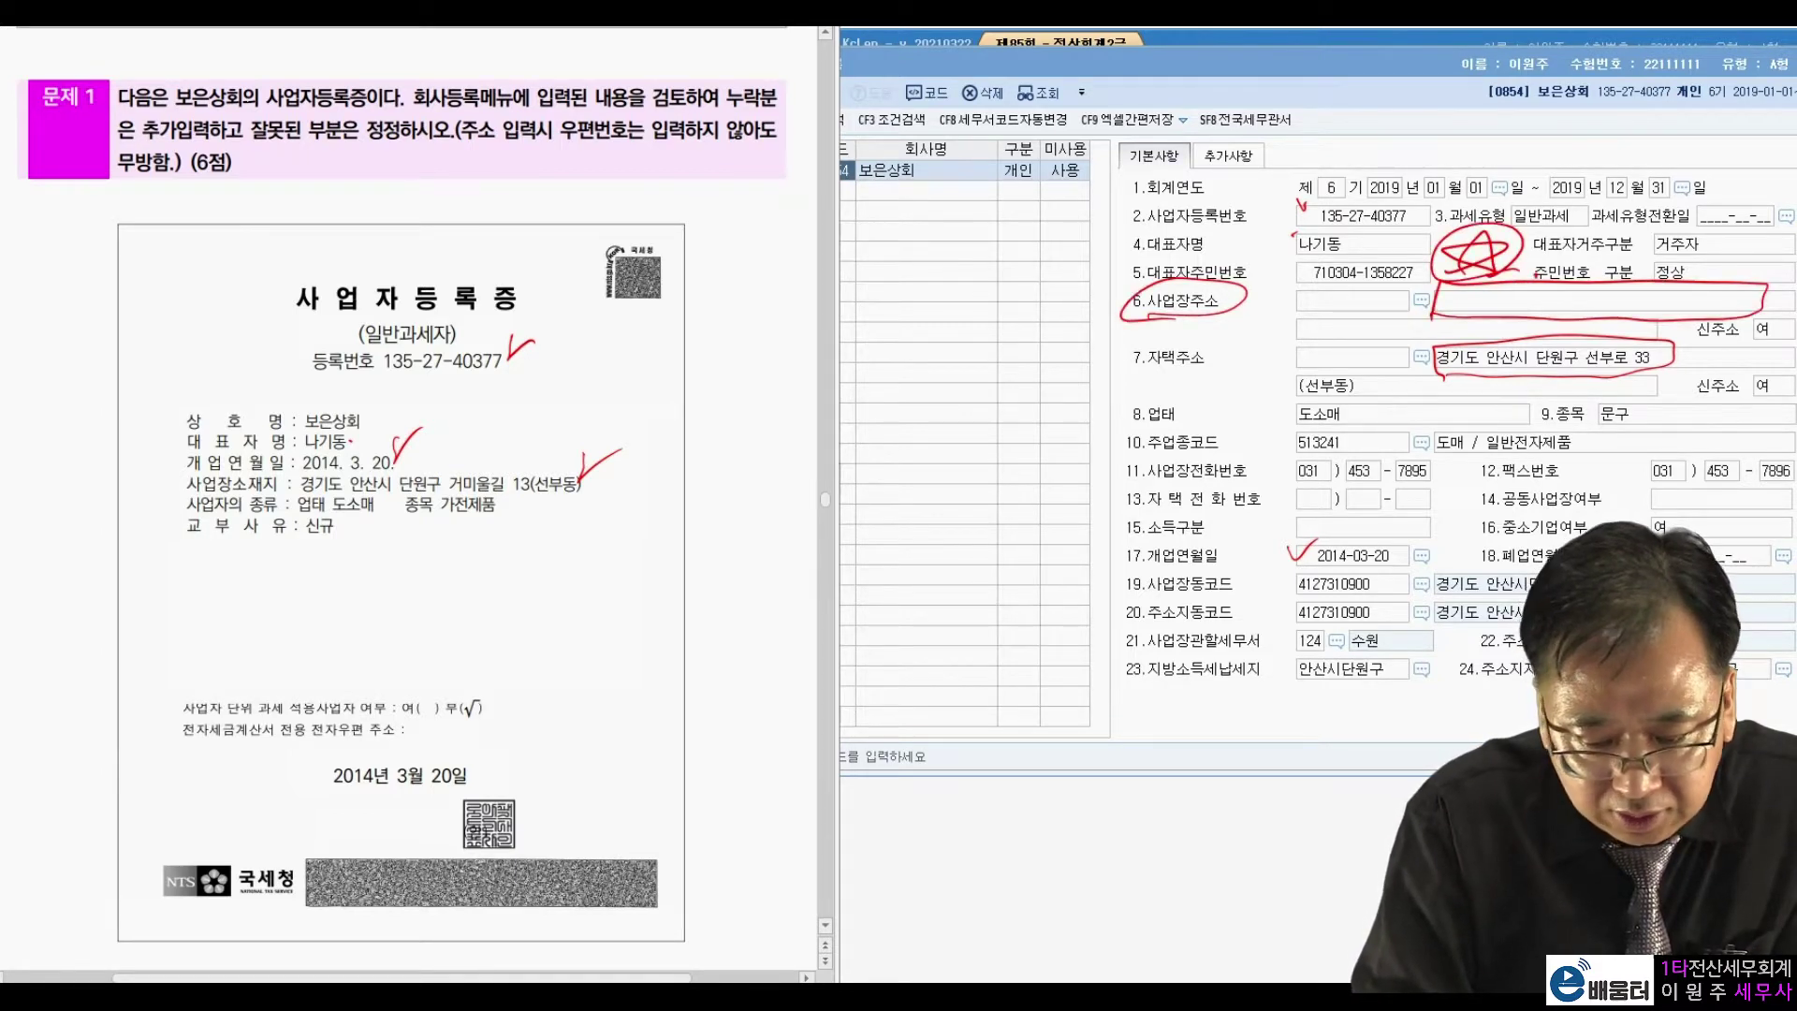
left_click_drag(363, 517, 366, 523)
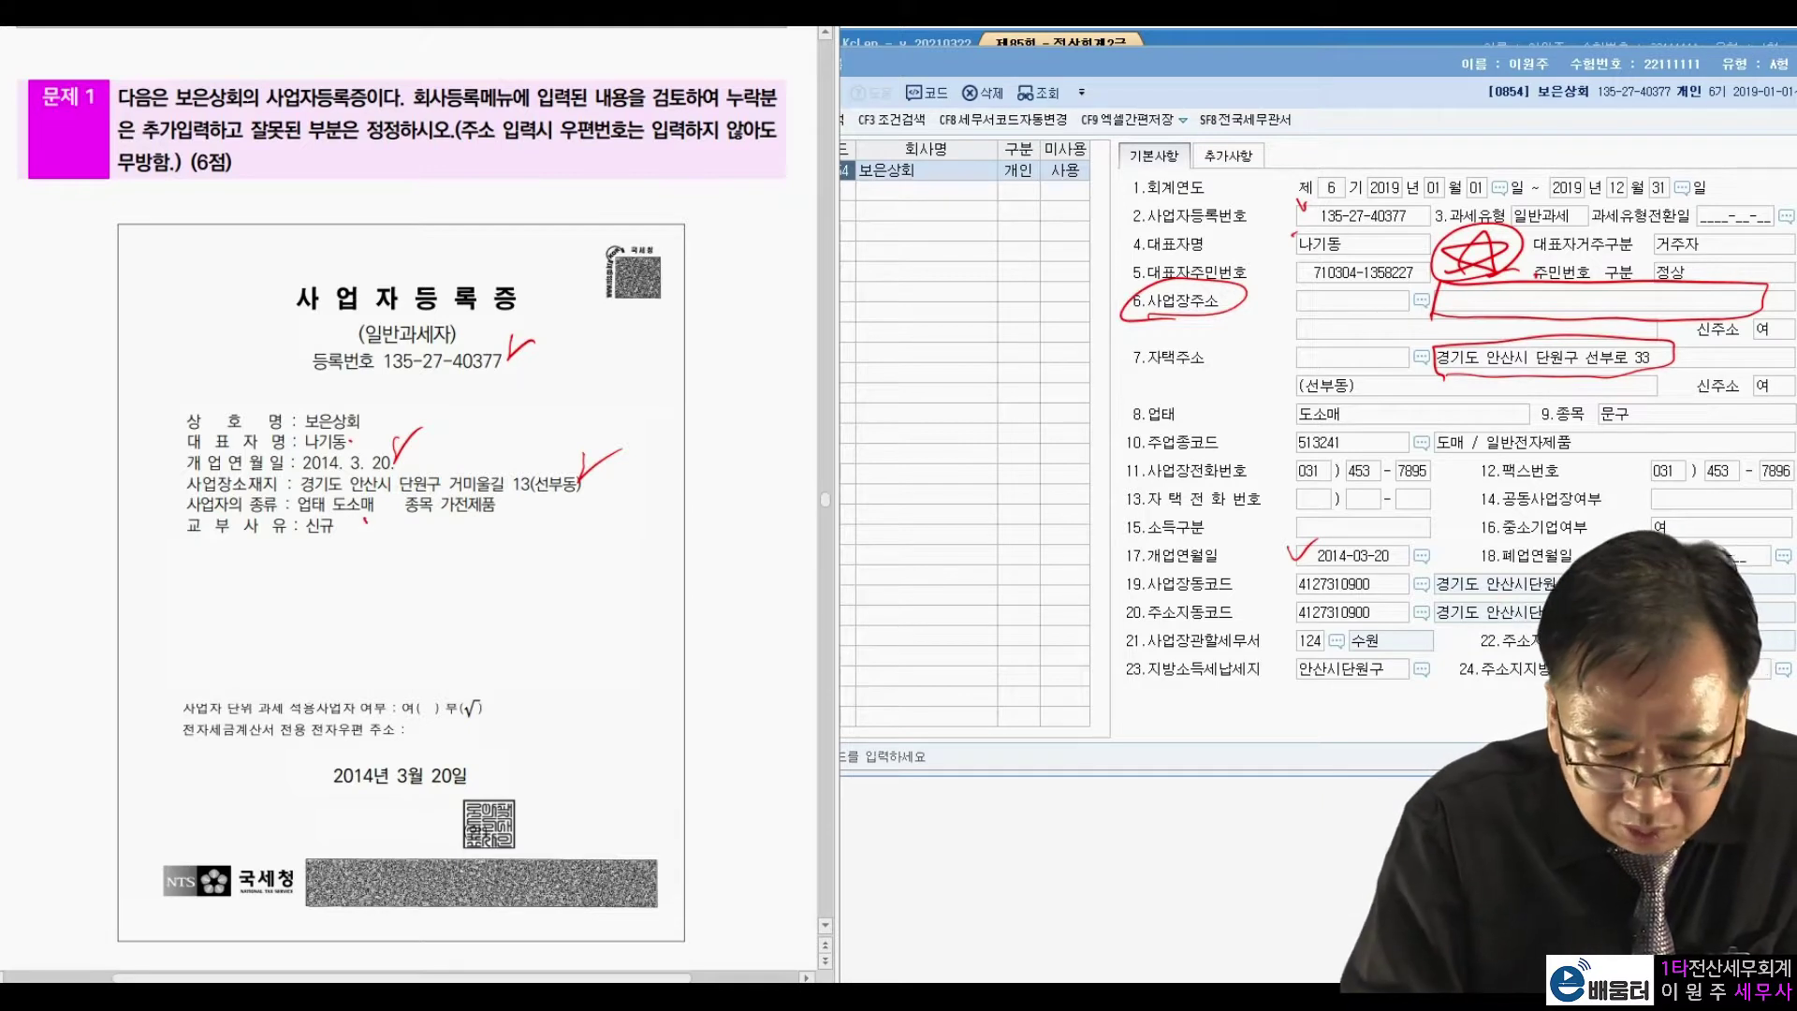
left_click_drag(1278, 401, 1306, 392)
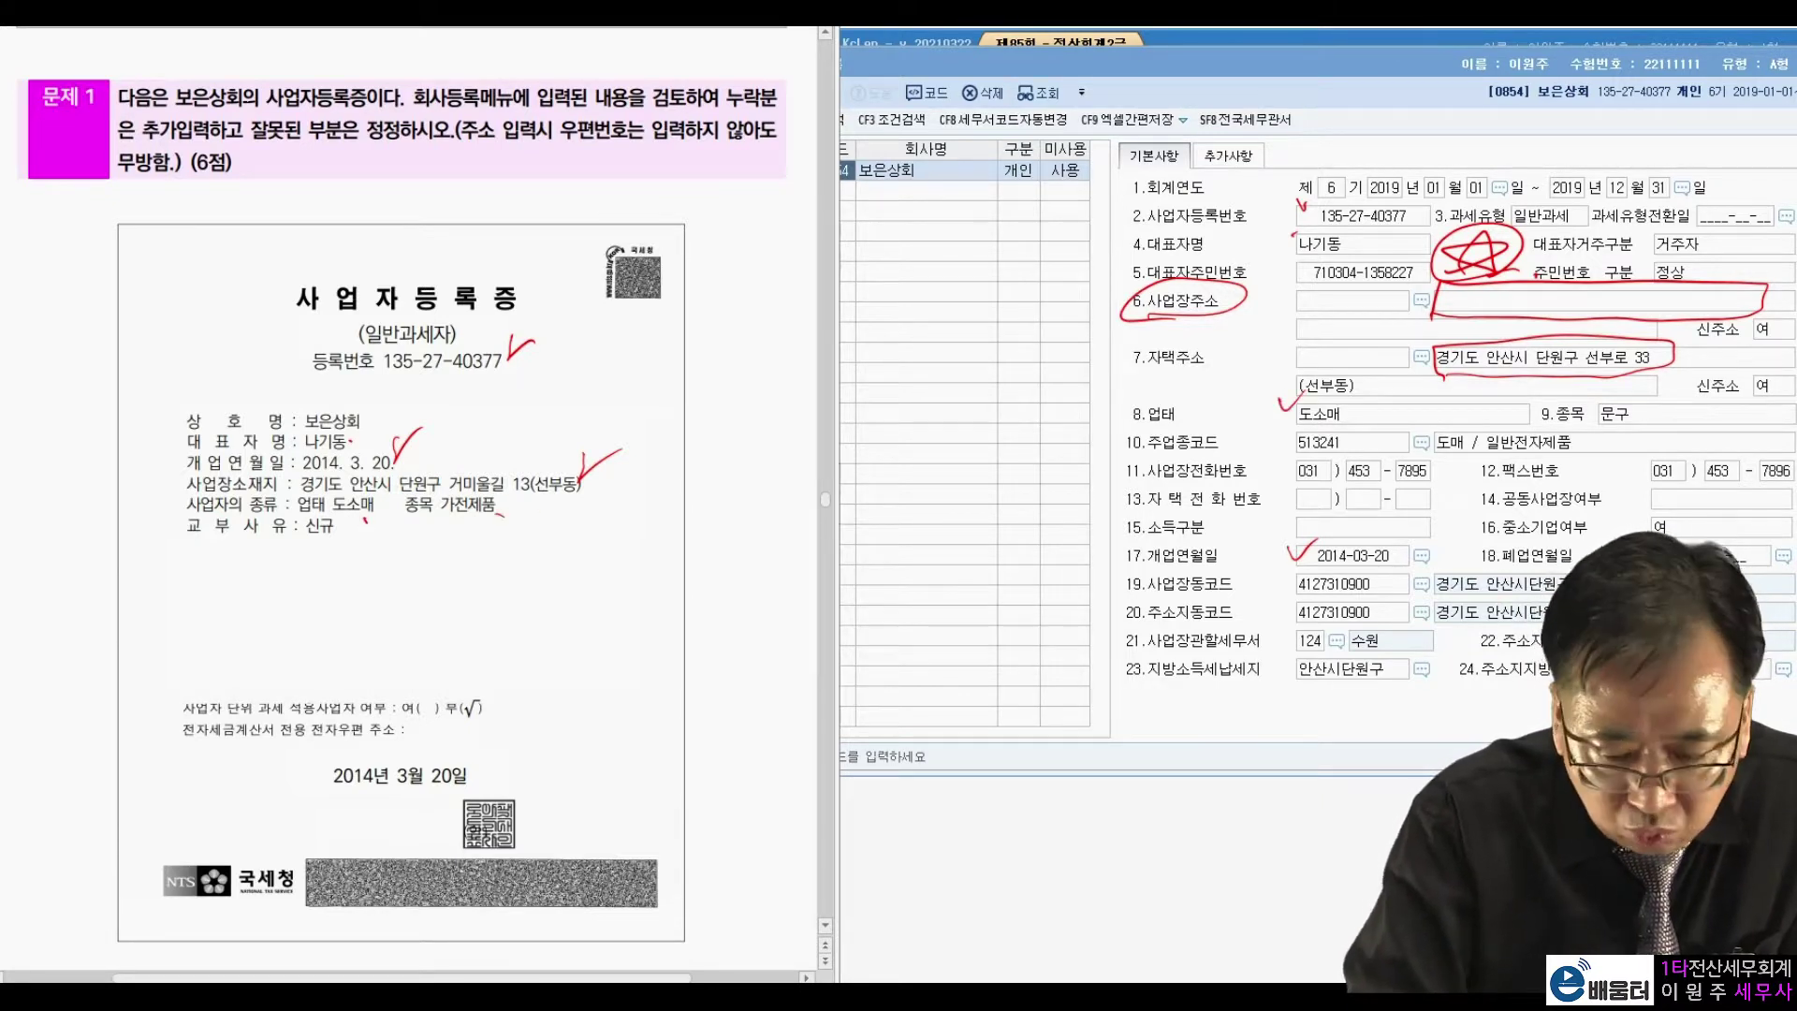
mouse_move(1581, 433)
left_mouse_down()
mouse_move(1733, 423)
mouse_move(1513, 401)
mouse_move(1624, 427)
left_mouse_up()
mouse_move(1467, 417)
left_mouse_down()
mouse_move(1498, 412)
mouse_move(1460, 426)
mouse_move(1498, 375)
mouse_move(1531, 419)
left_mouse_up()
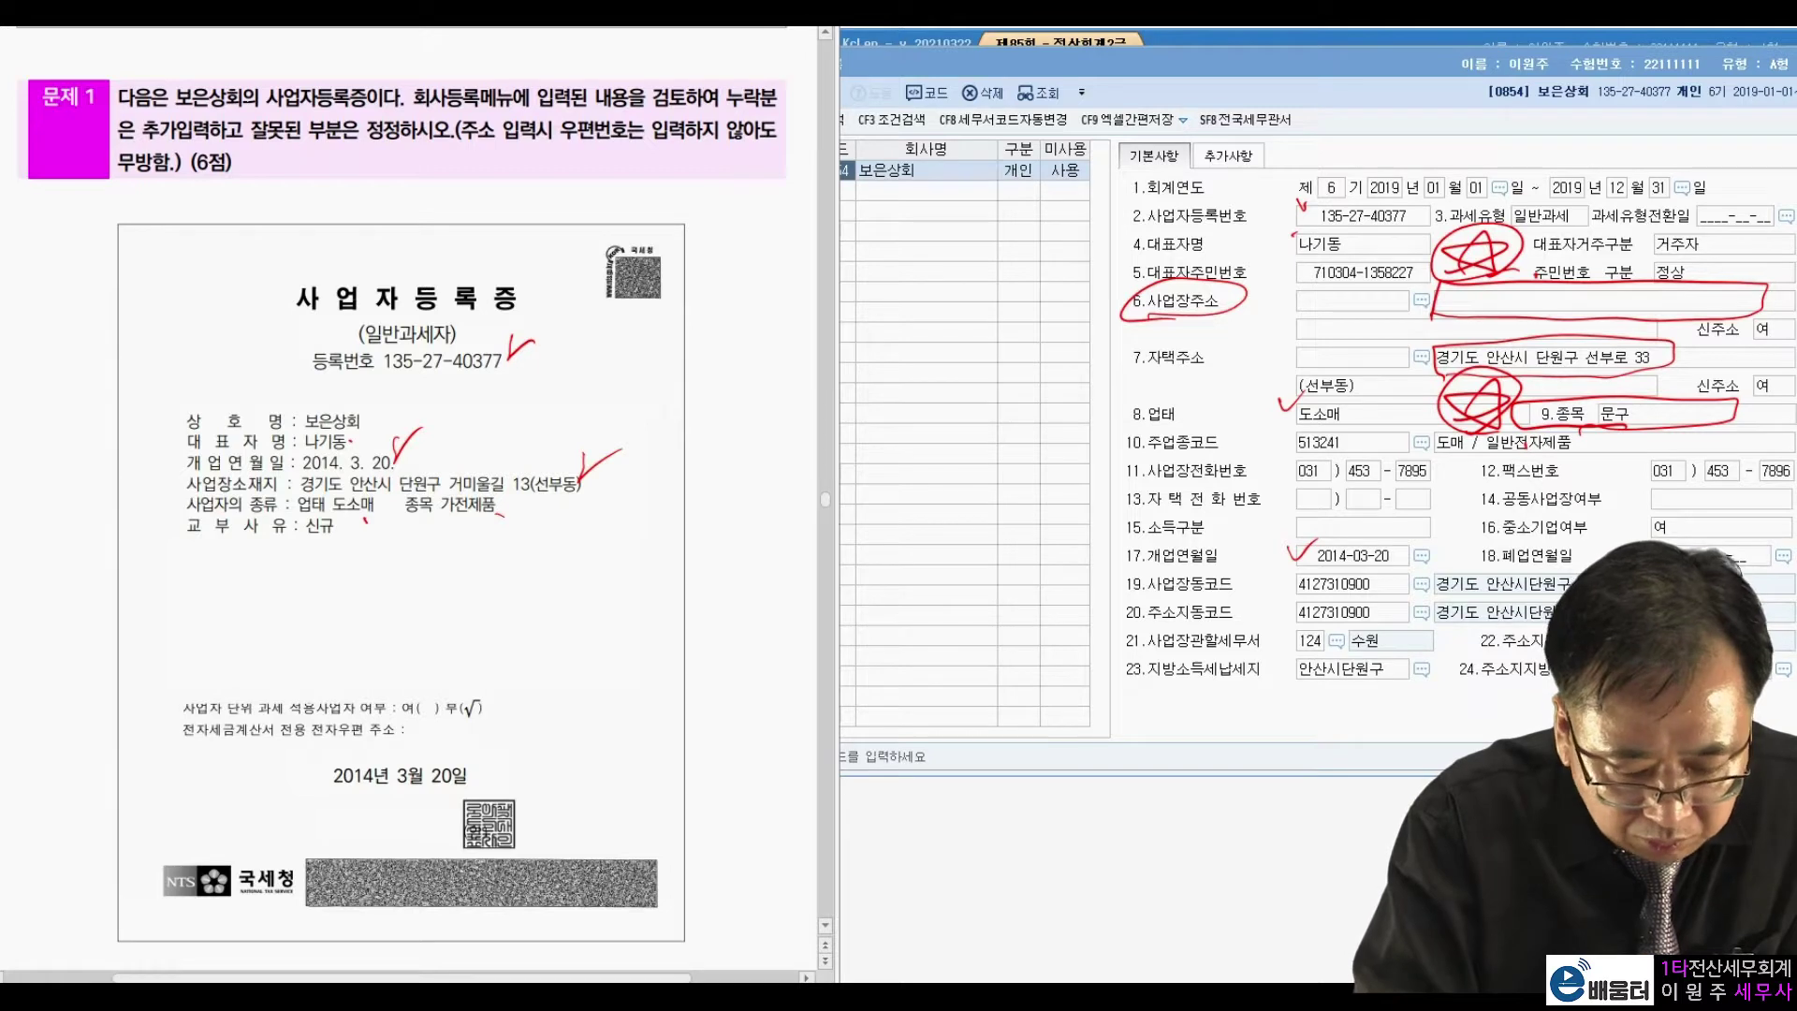
mouse_move(500, 831)
left_mouse_down()
mouse_move(412, 852)
mouse_move(538, 781)
mouse_move(548, 837)
left_mouse_up()
left_click(571, 822)
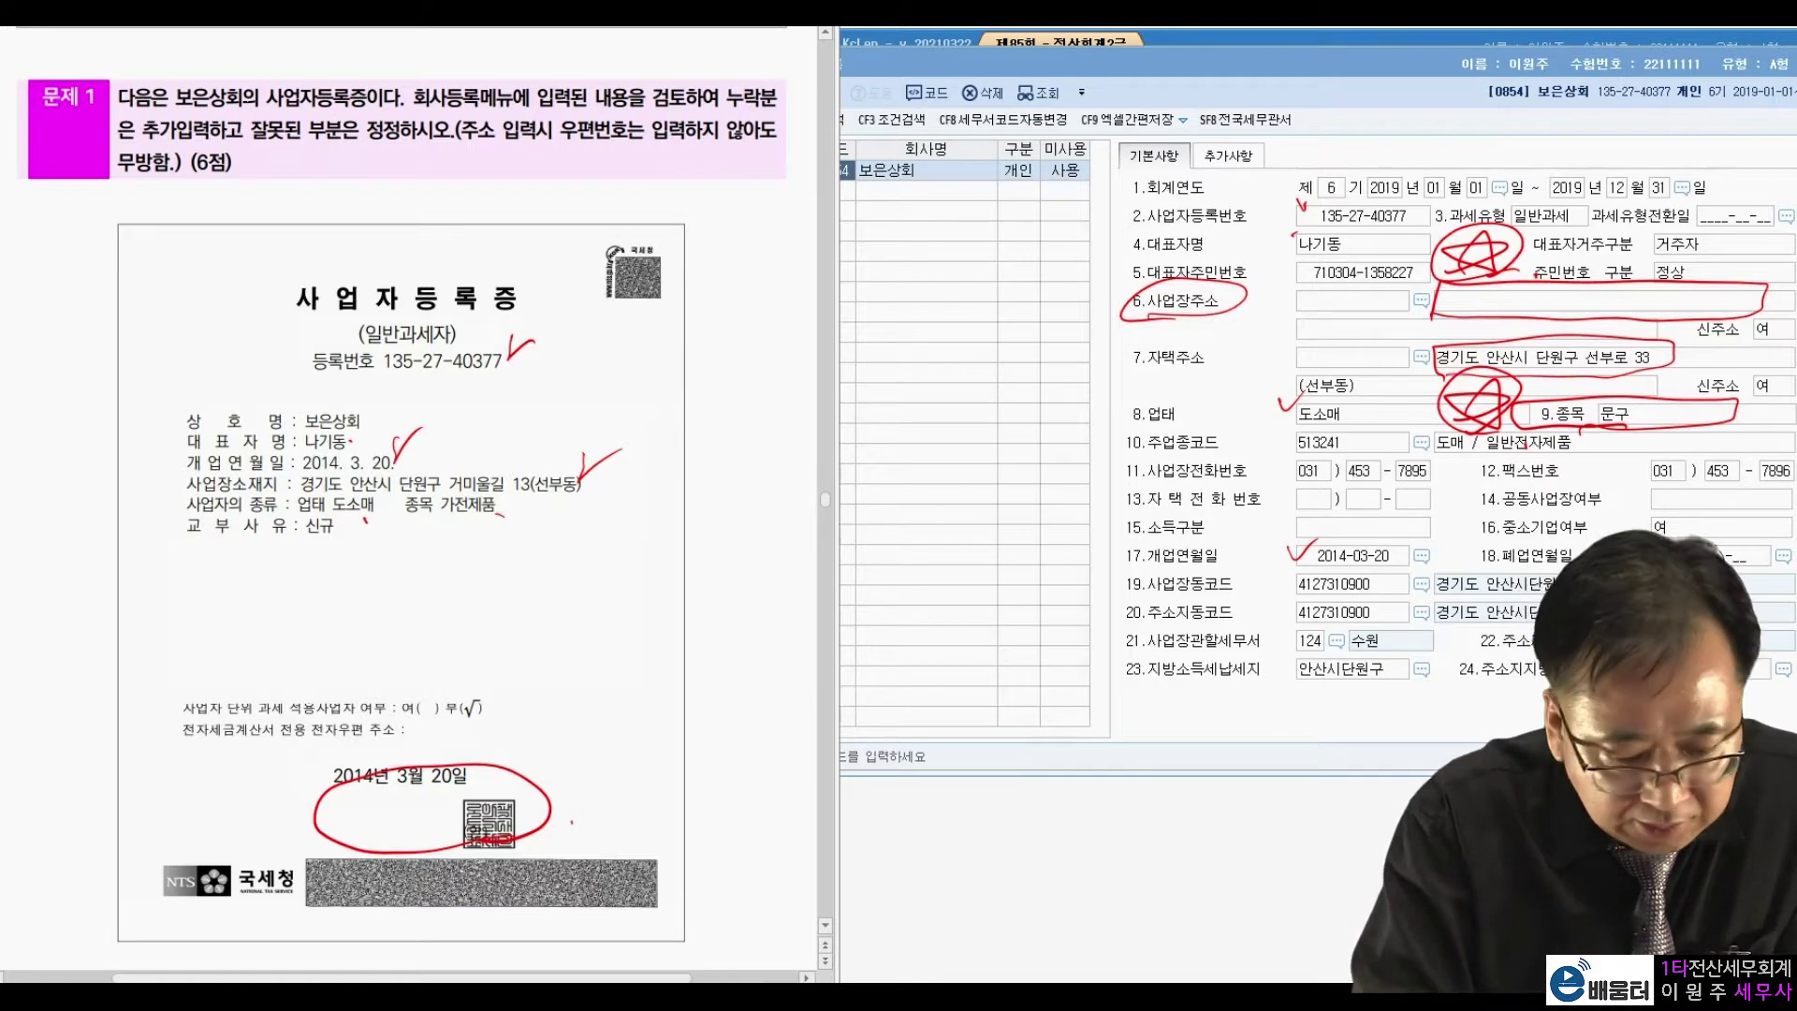
left_click_drag(345, 476, 412, 503)
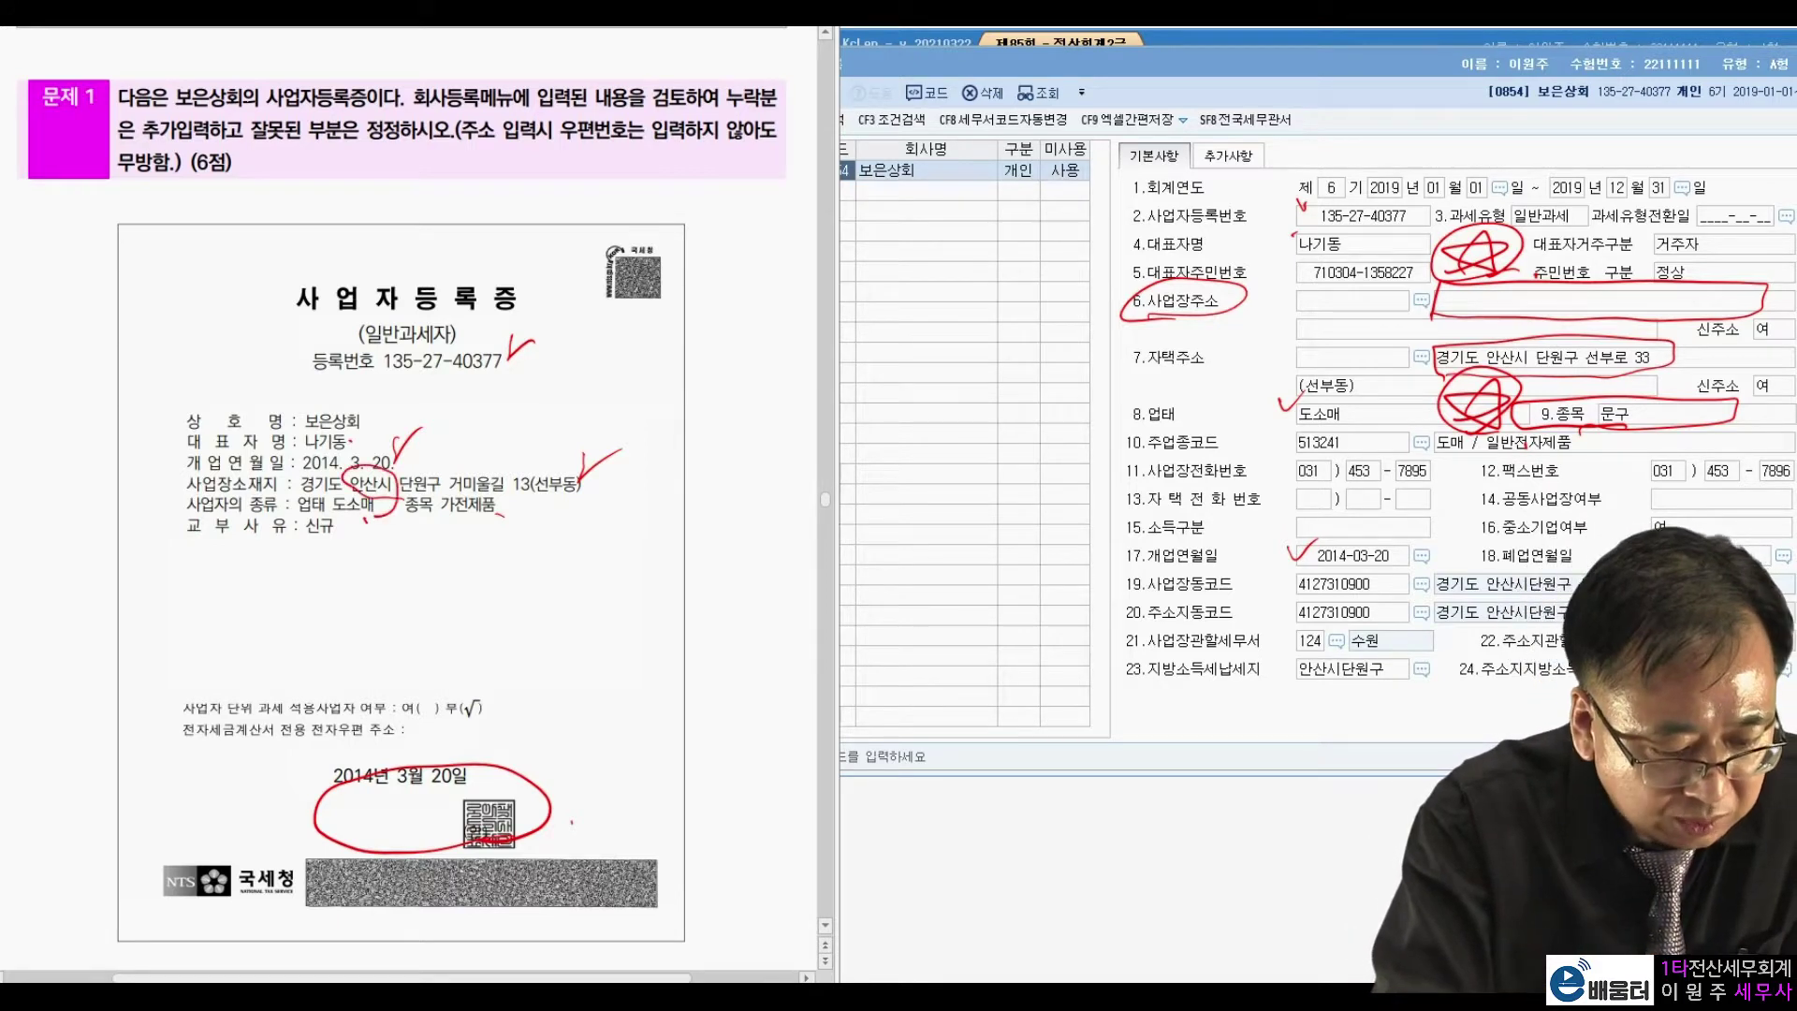
mouse_move(1294, 640)
left_mouse_down()
mouse_move(1449, 652)
mouse_move(1278, 629)
mouse_move(1245, 590)
mouse_move(1206, 600)
mouse_move(1278, 599)
left_mouse_up()
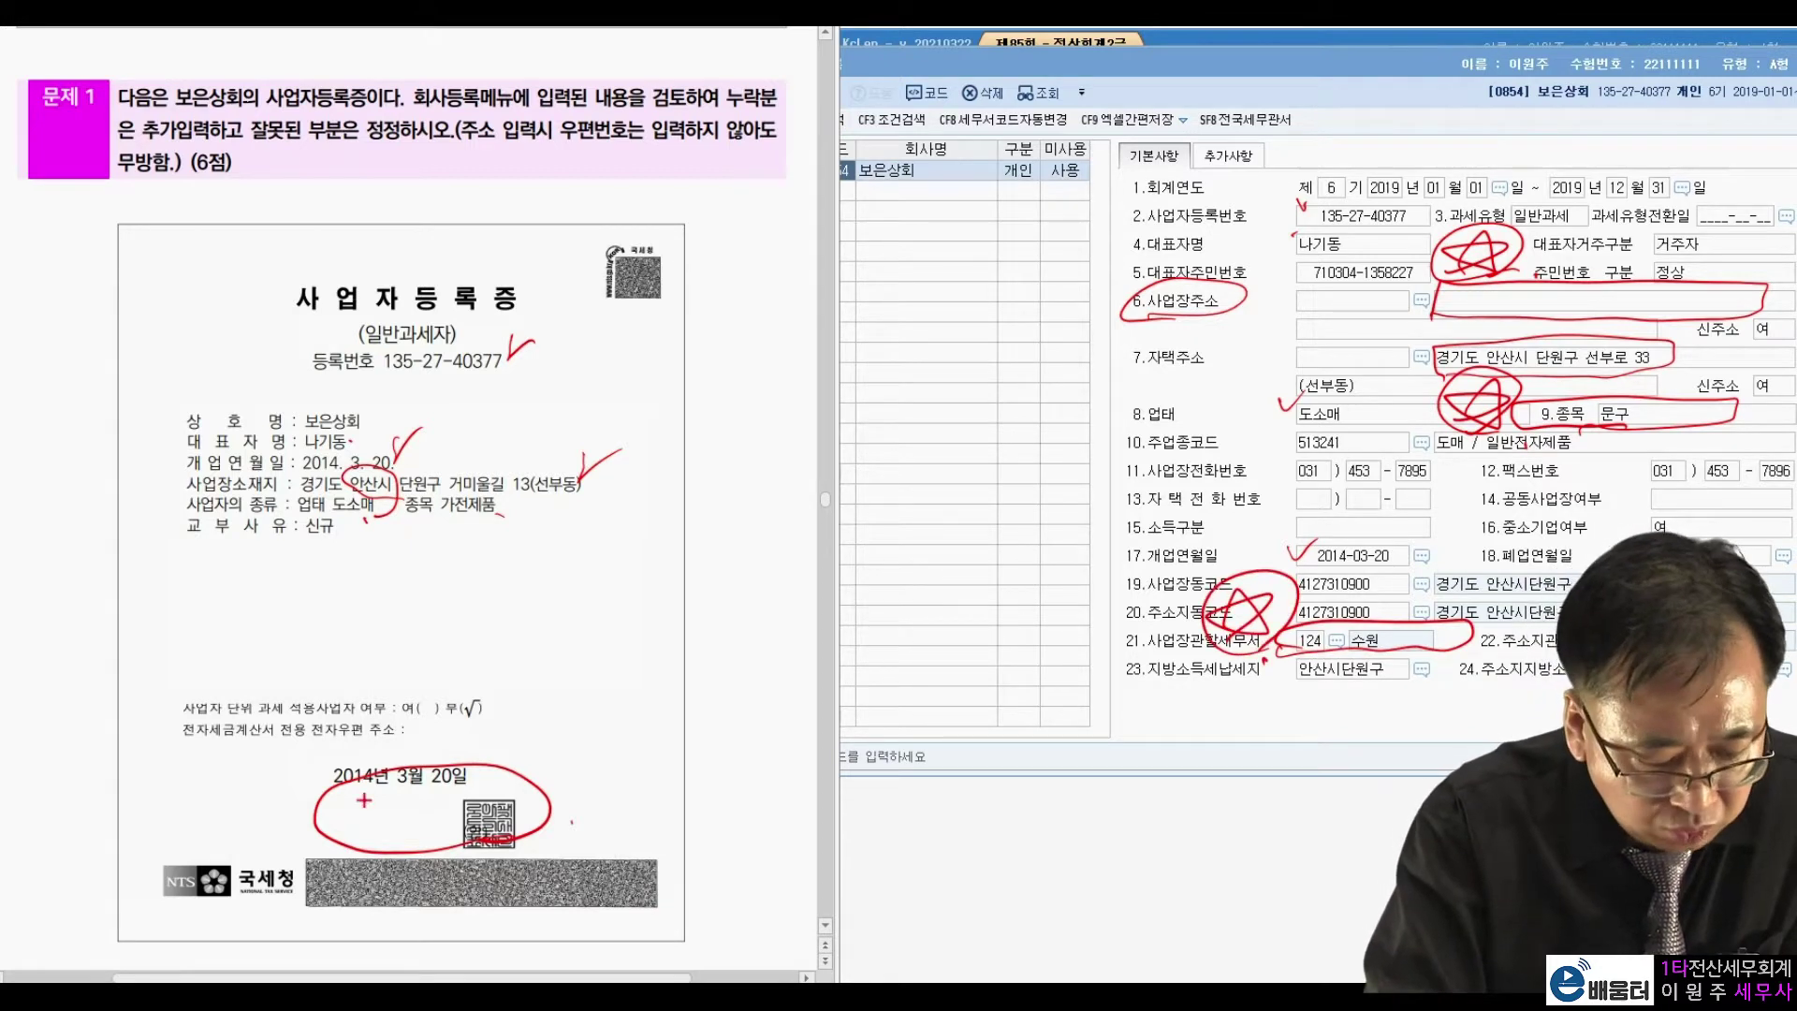
left_click_drag(412, 796, 393, 831)
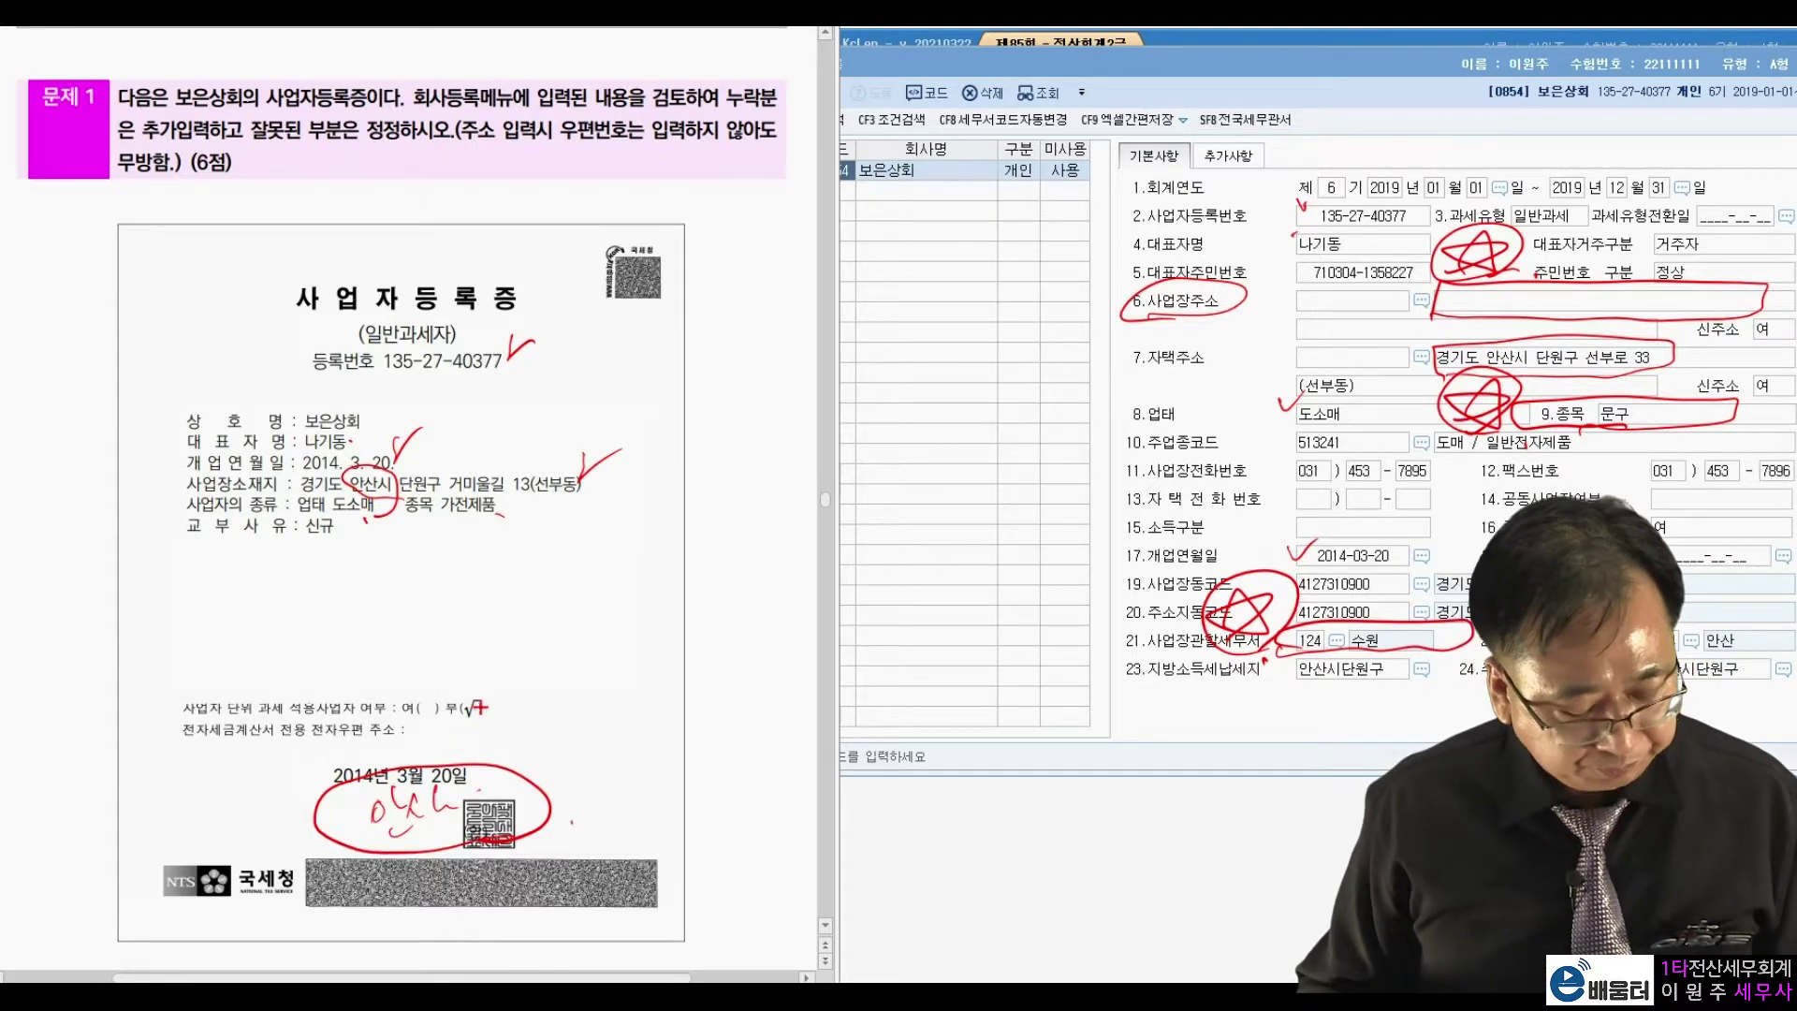
key("Escape")
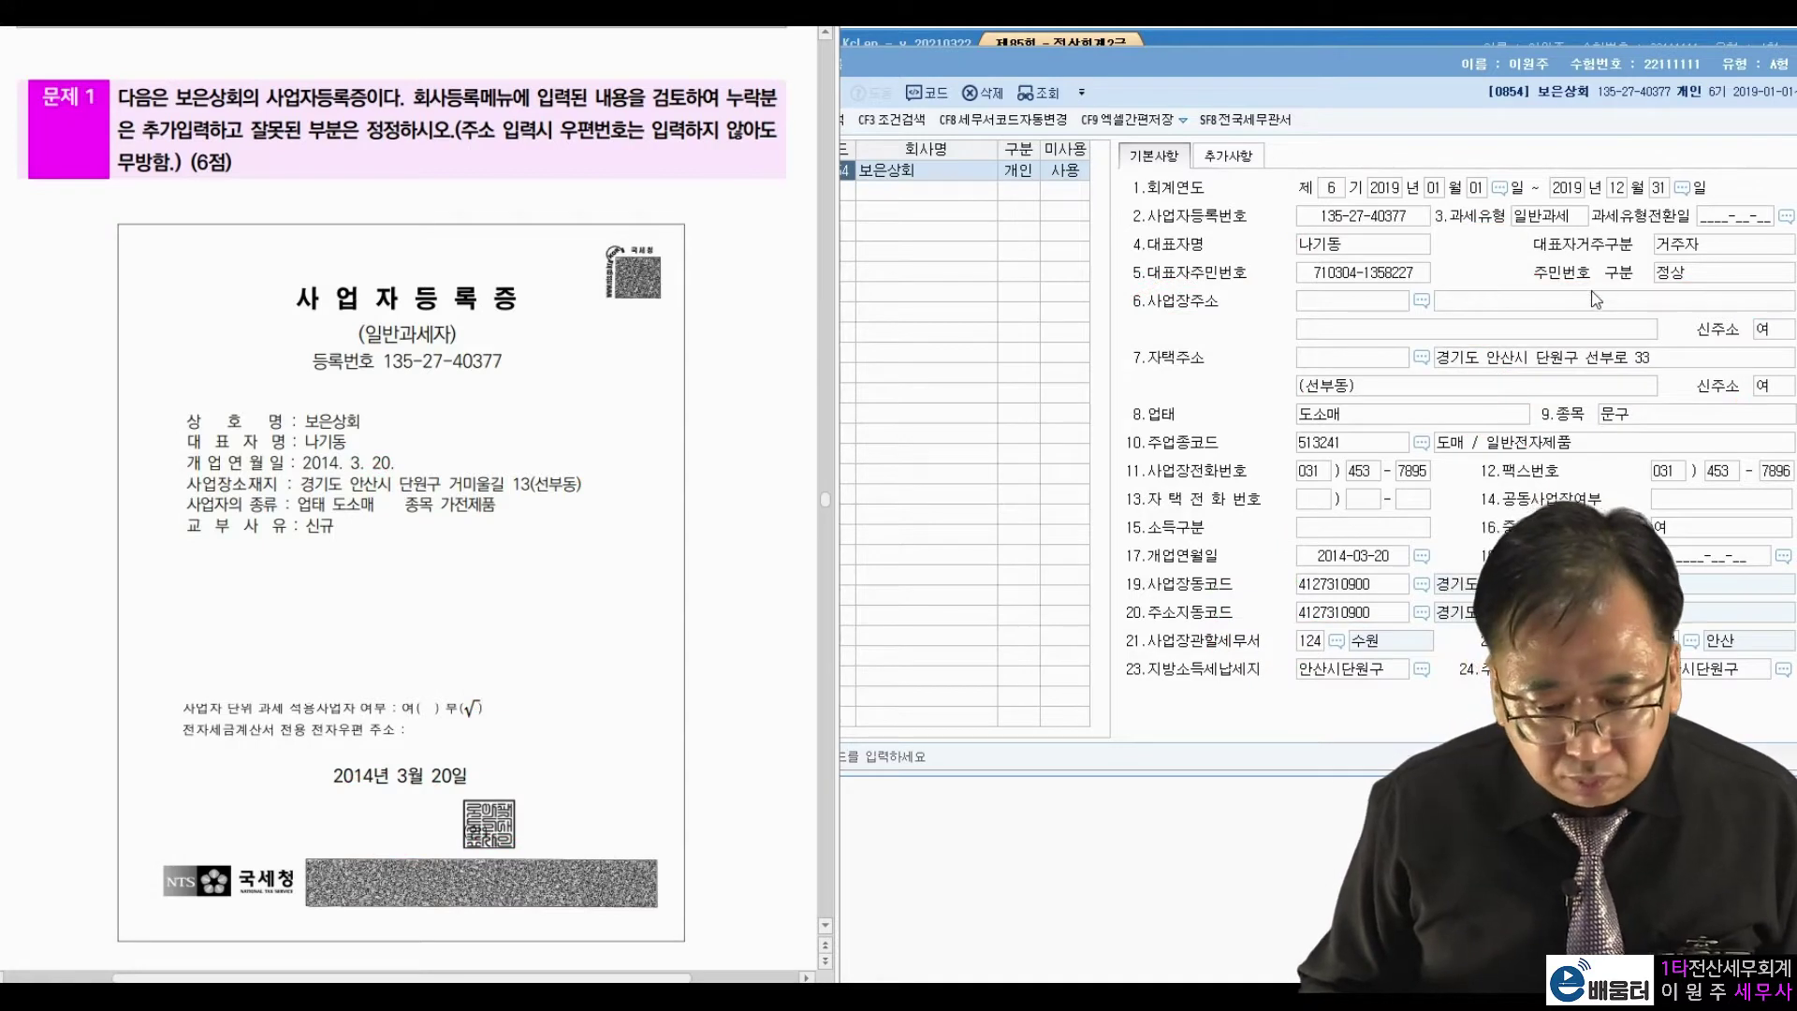
Fill in the business address ending 13(선부동) and change the business item to 가전제품.
left_click(1576, 305)
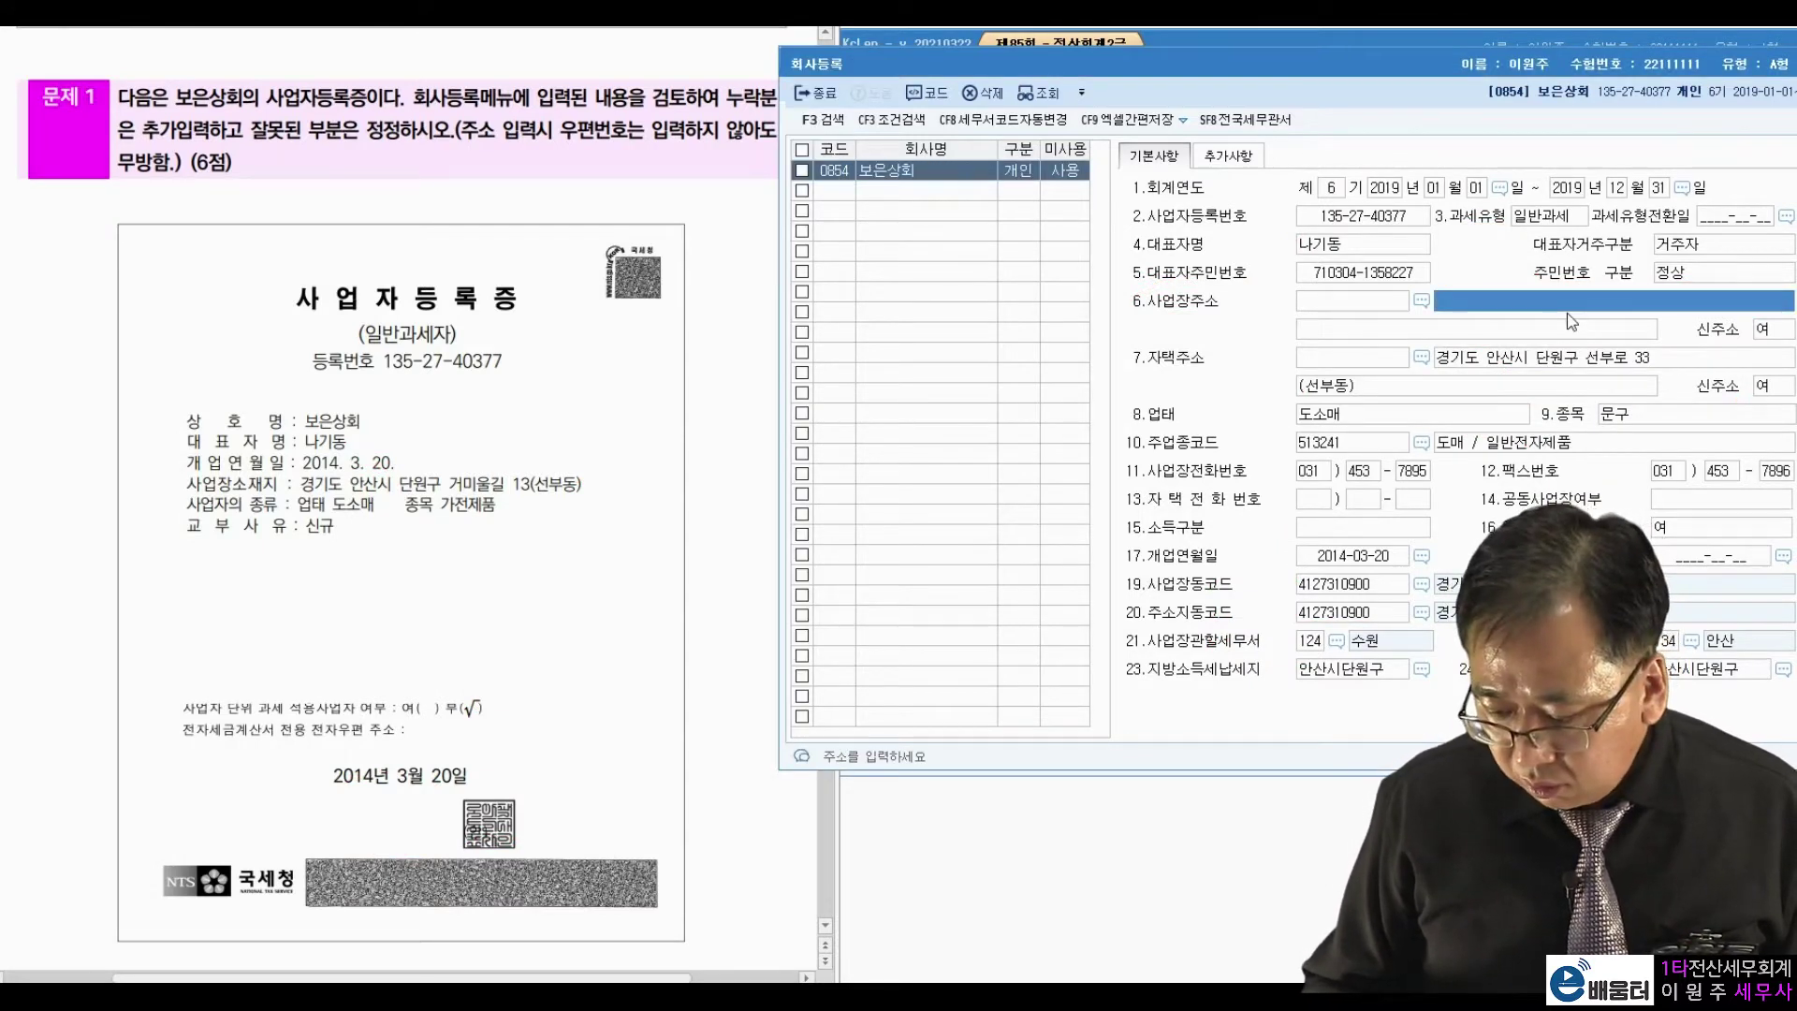
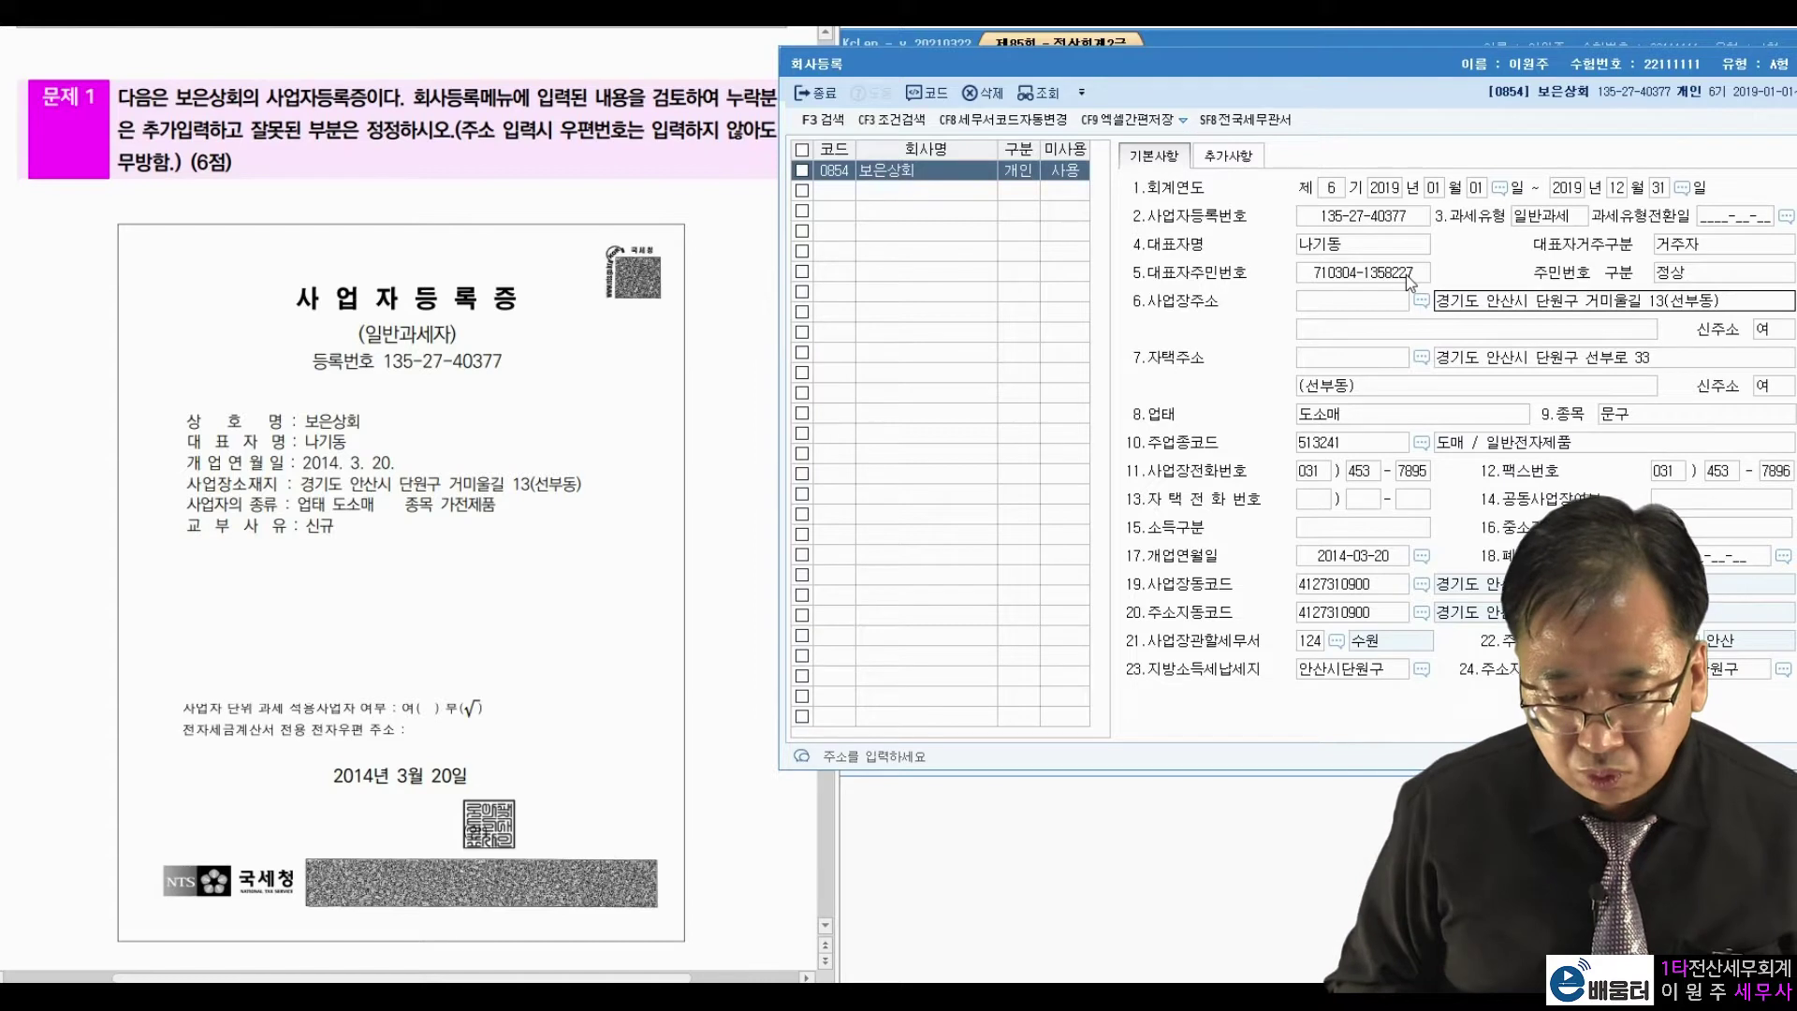
key("Return")
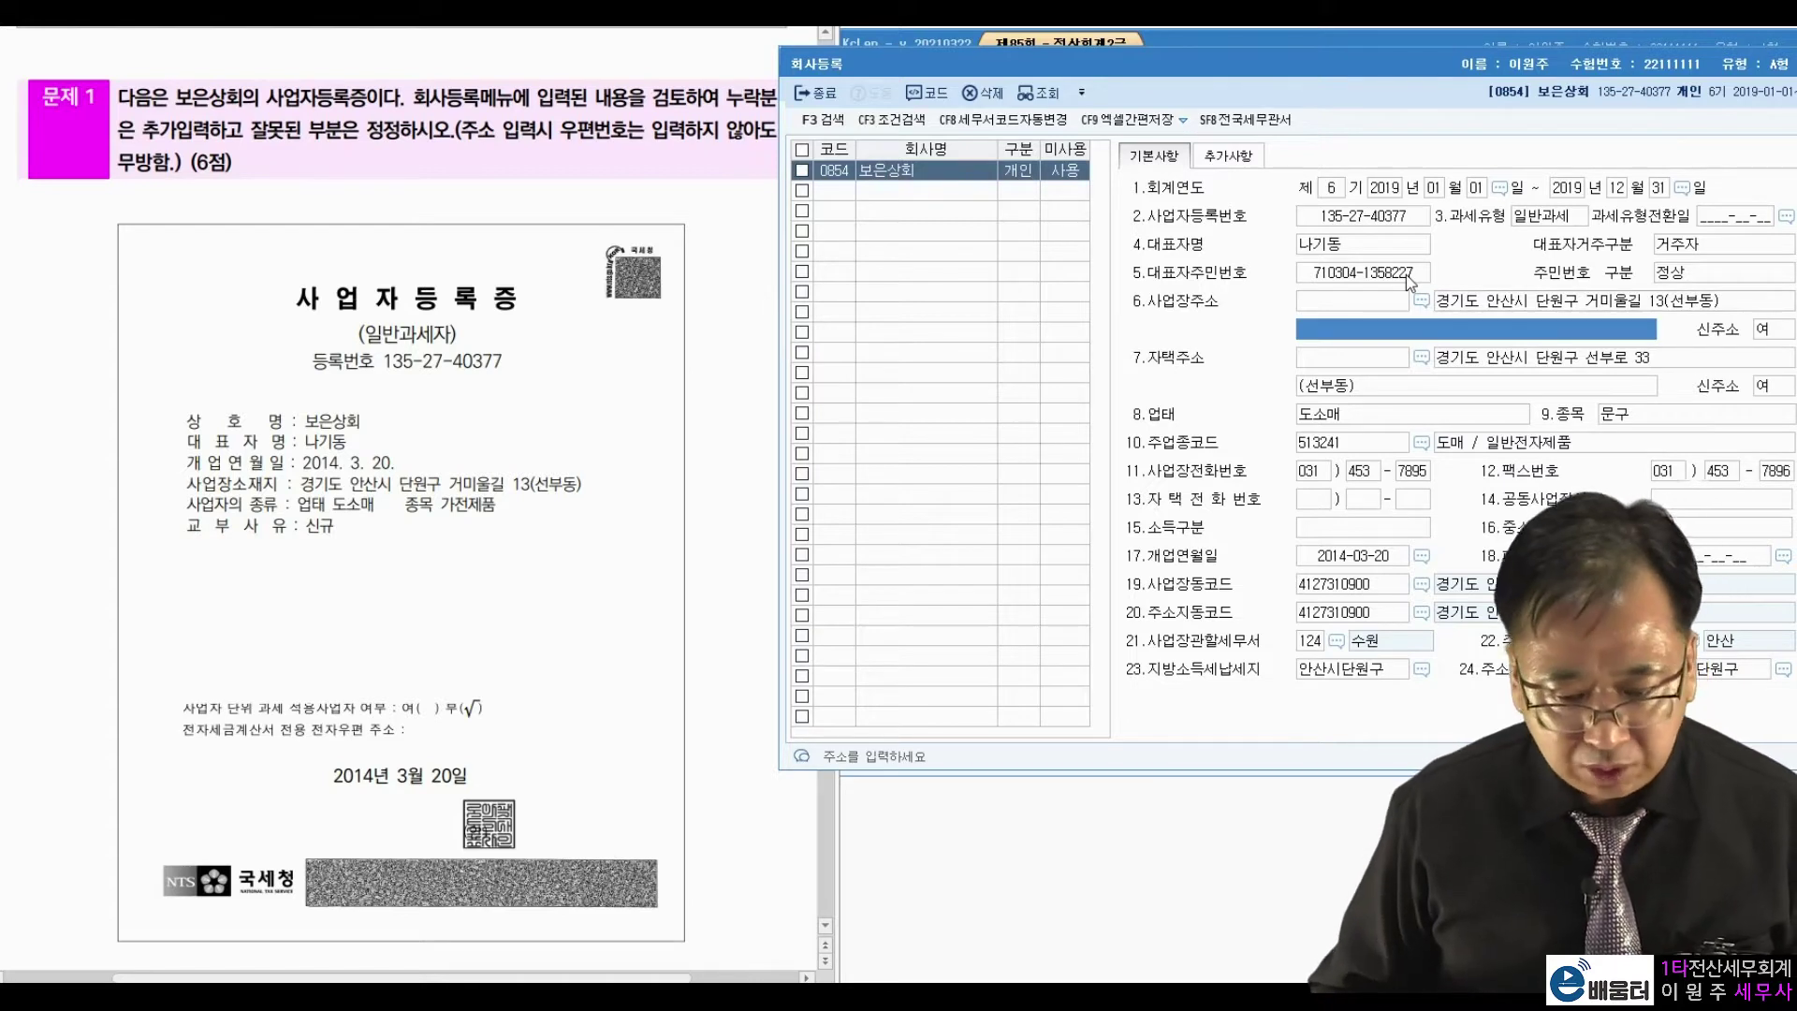
left_click(1623, 427)
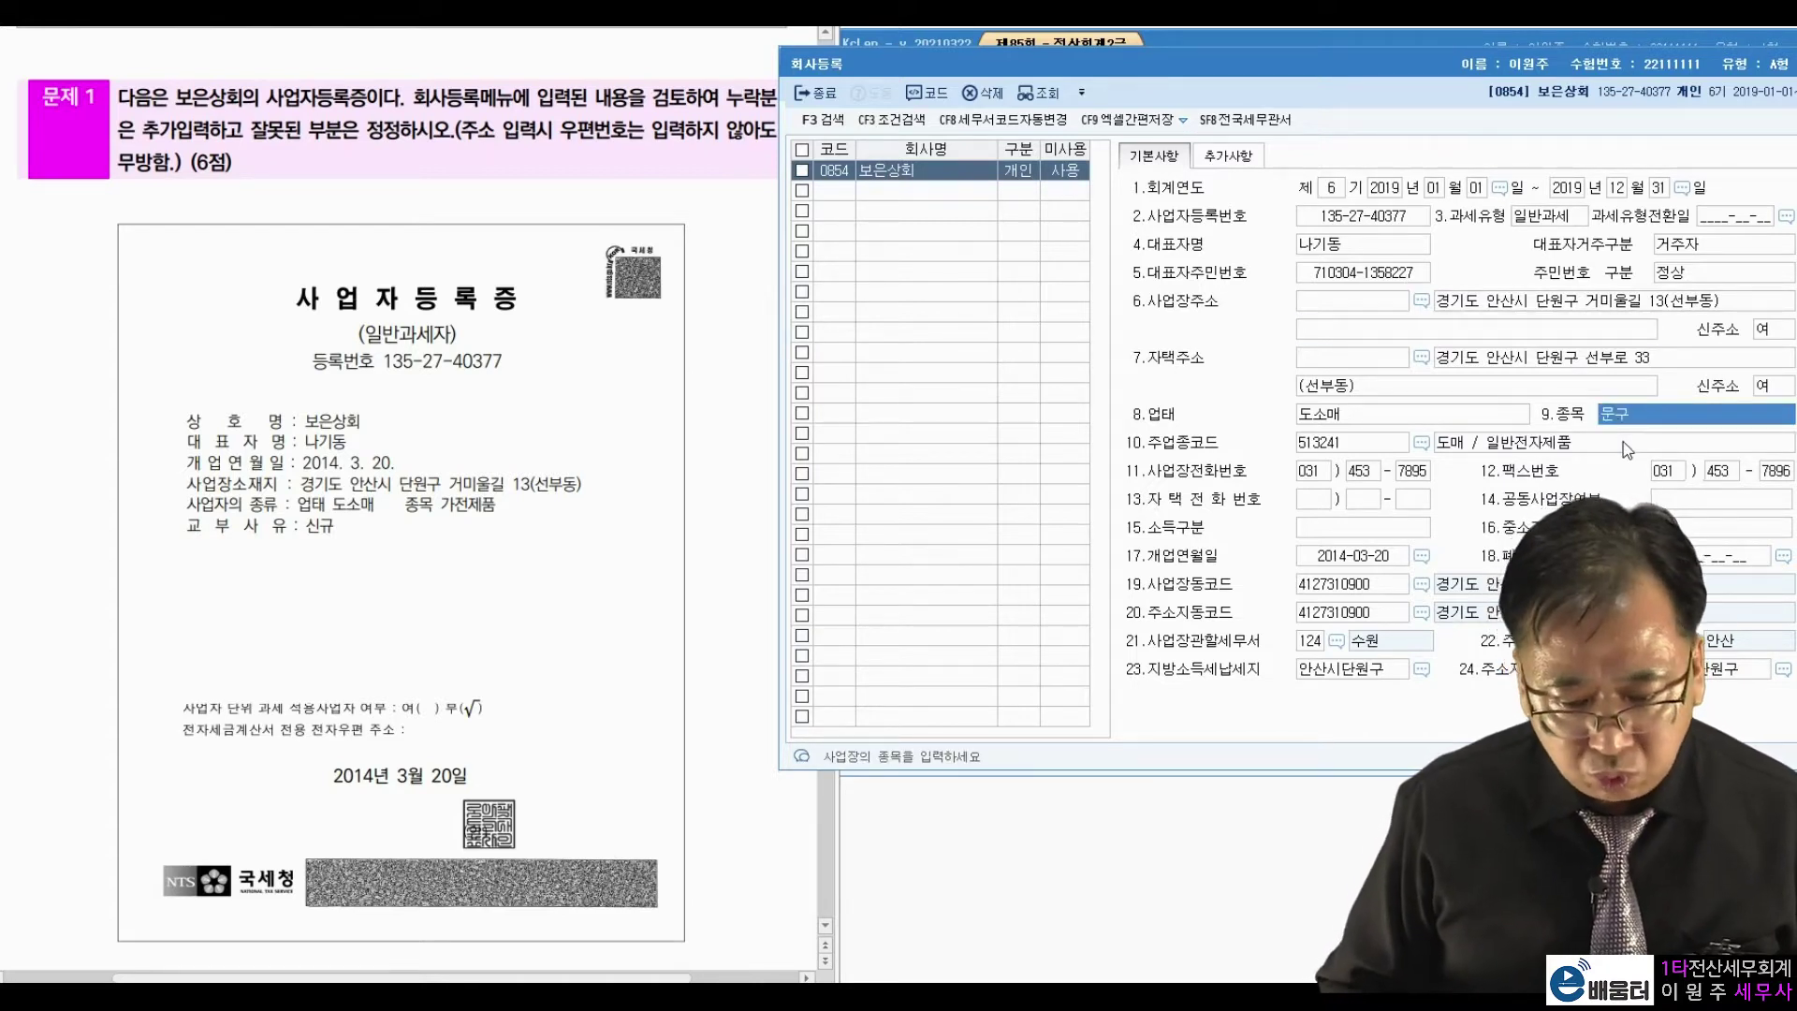
type("가전제품")
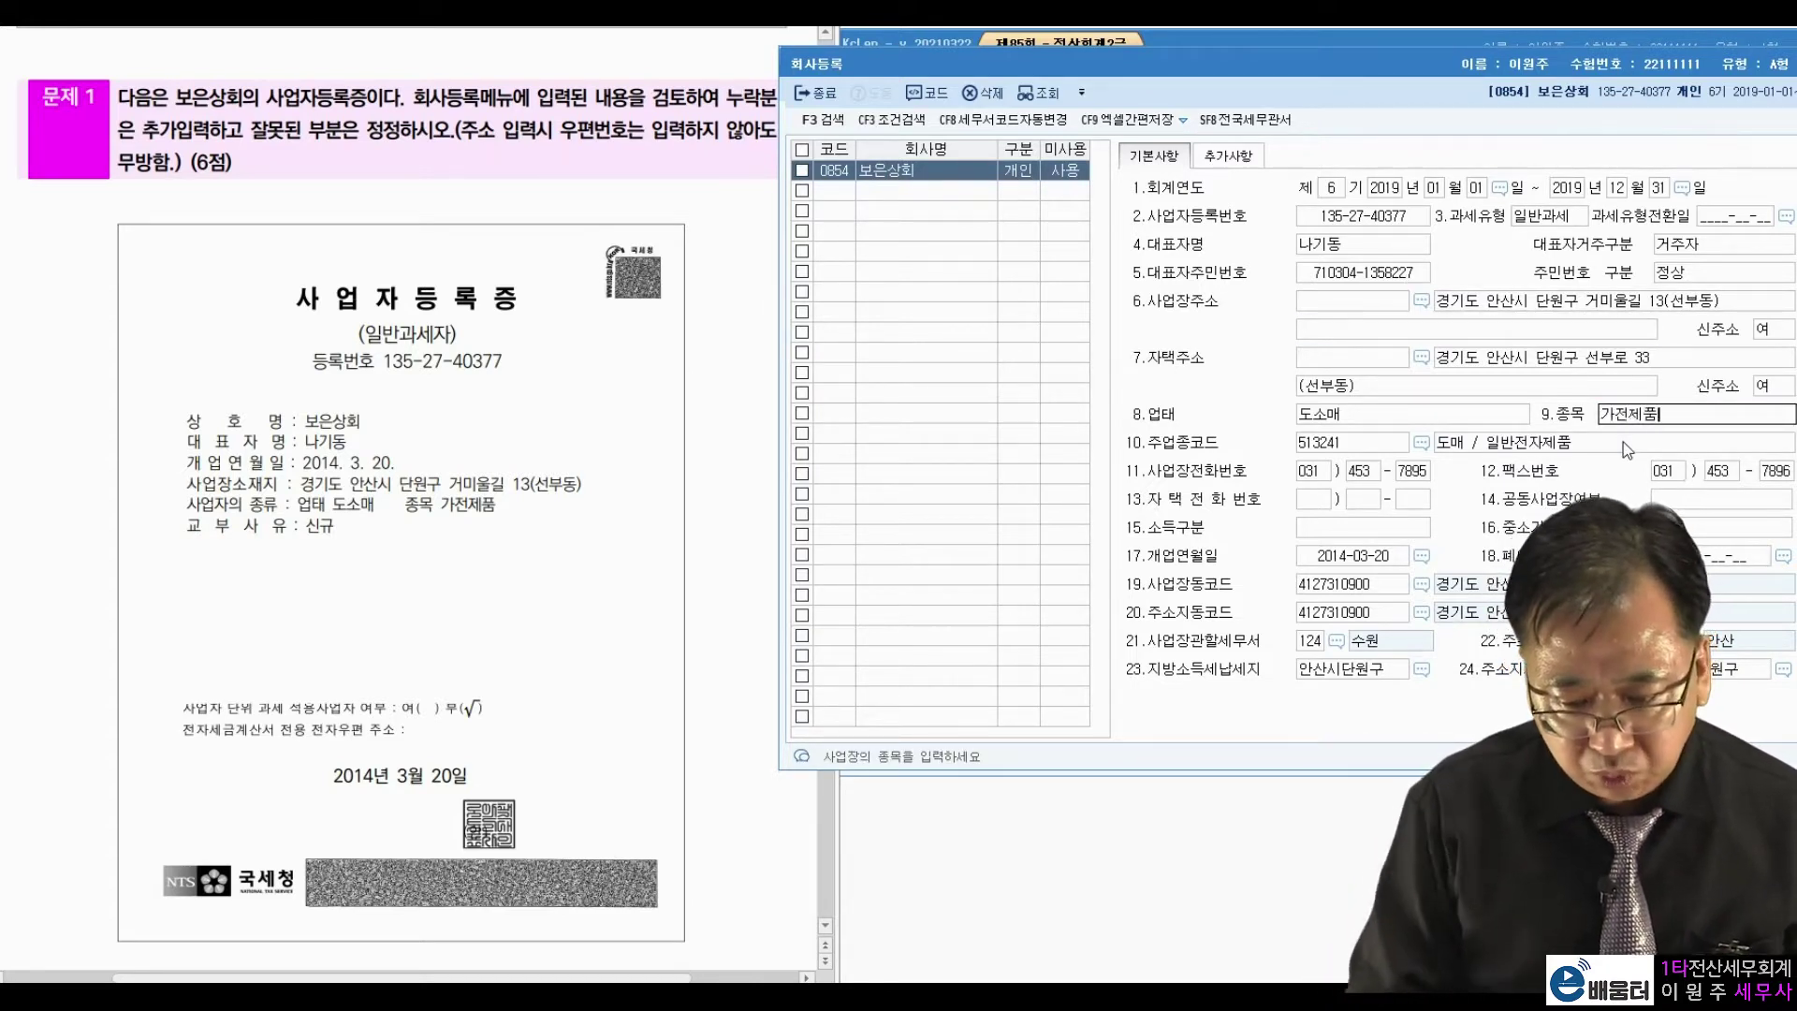
key("Return")
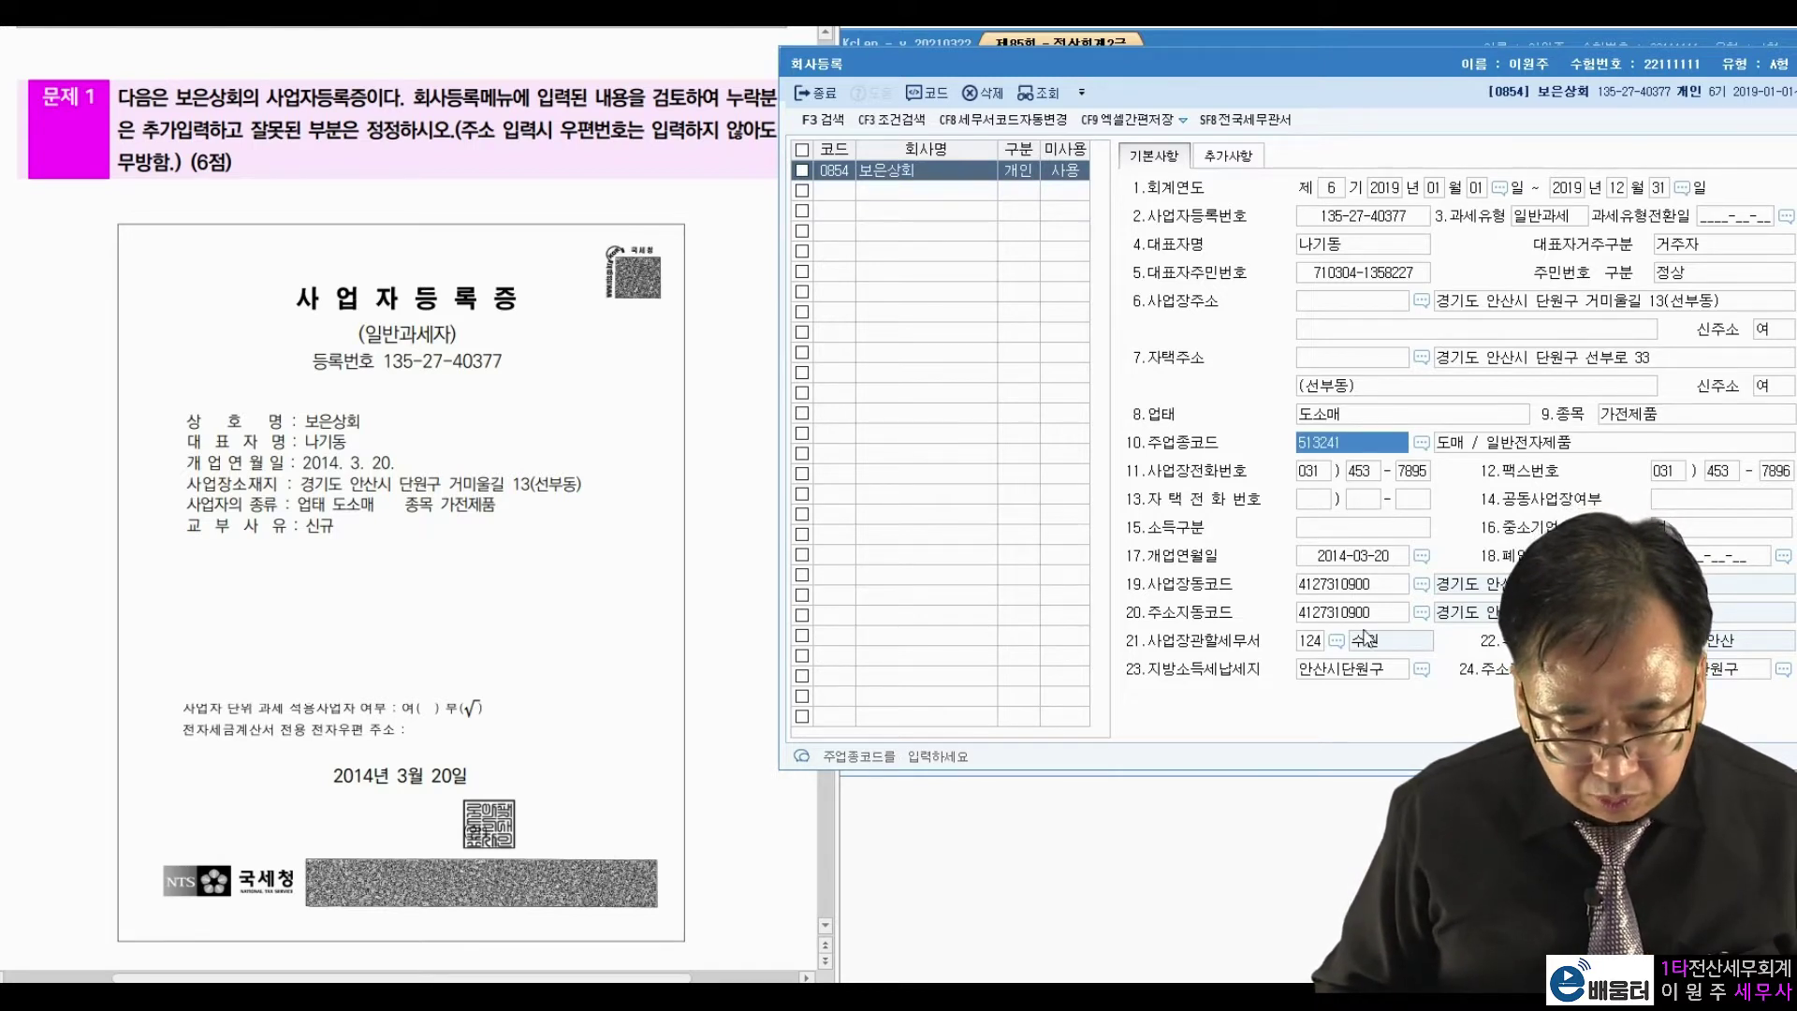
Set the jurisdiction tax office to 134 안산 through the lookup.
left_click(1337, 642)
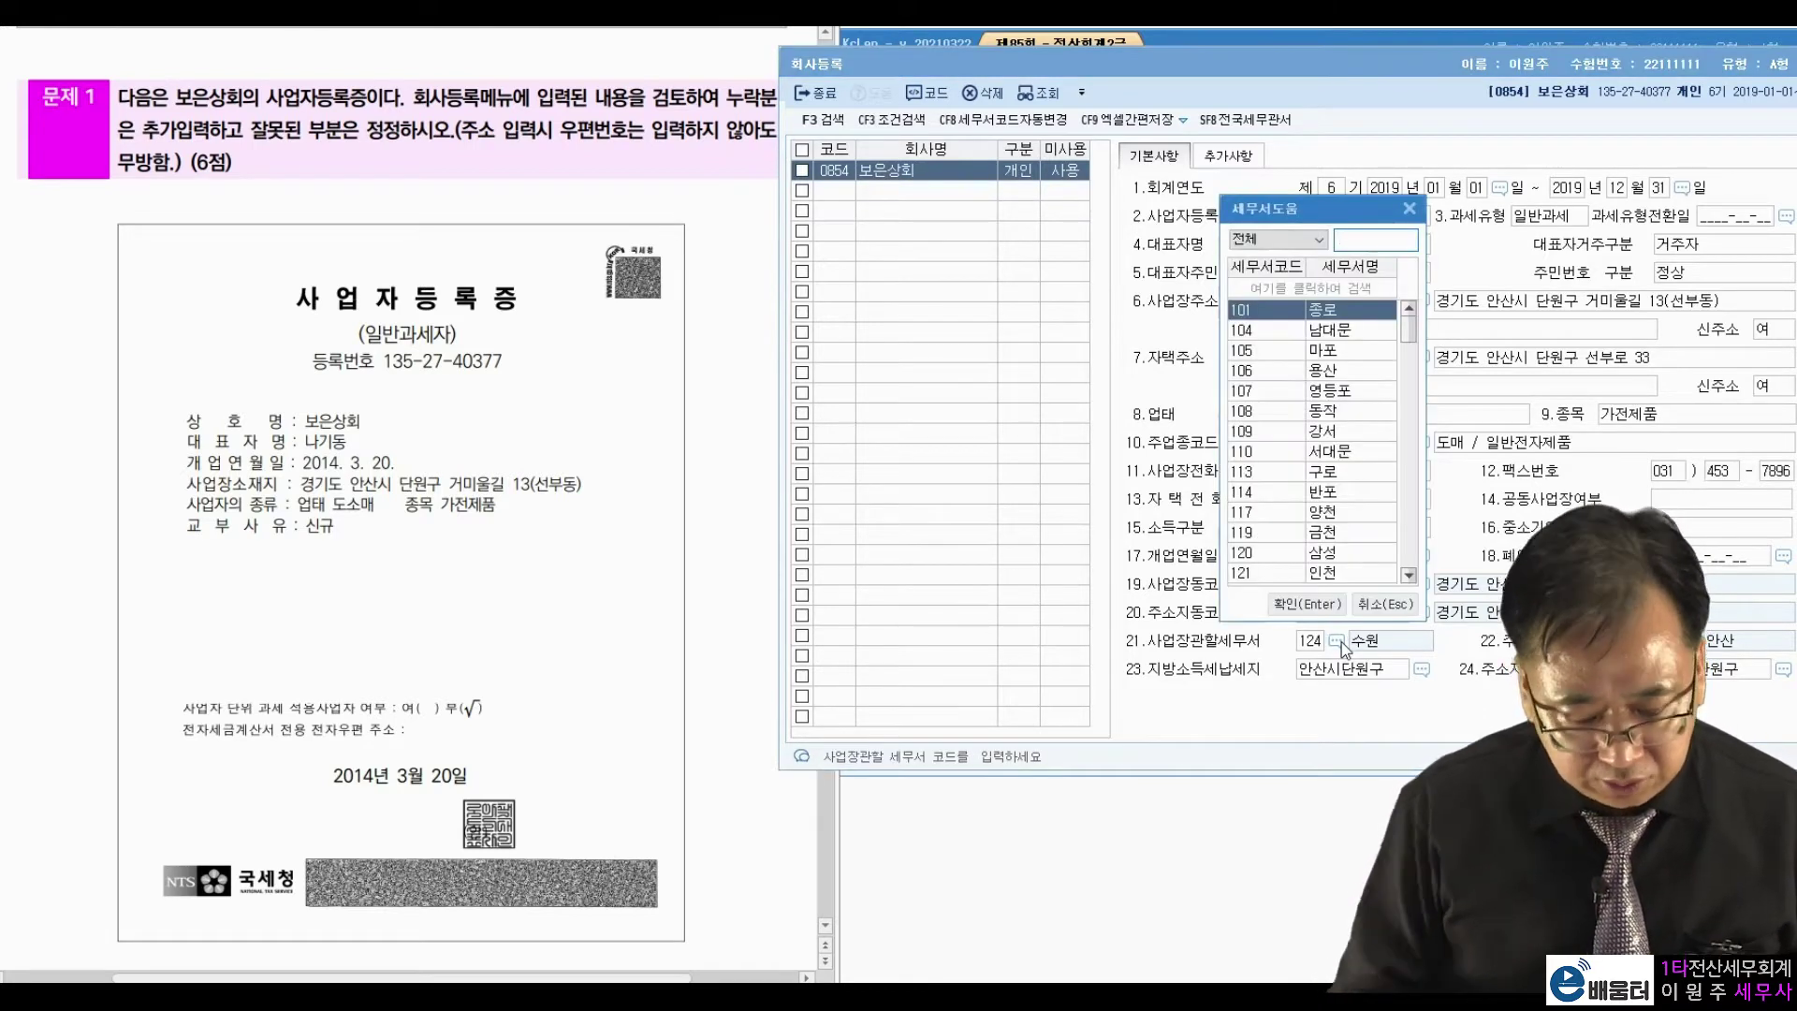
type("안산")
key("Return")
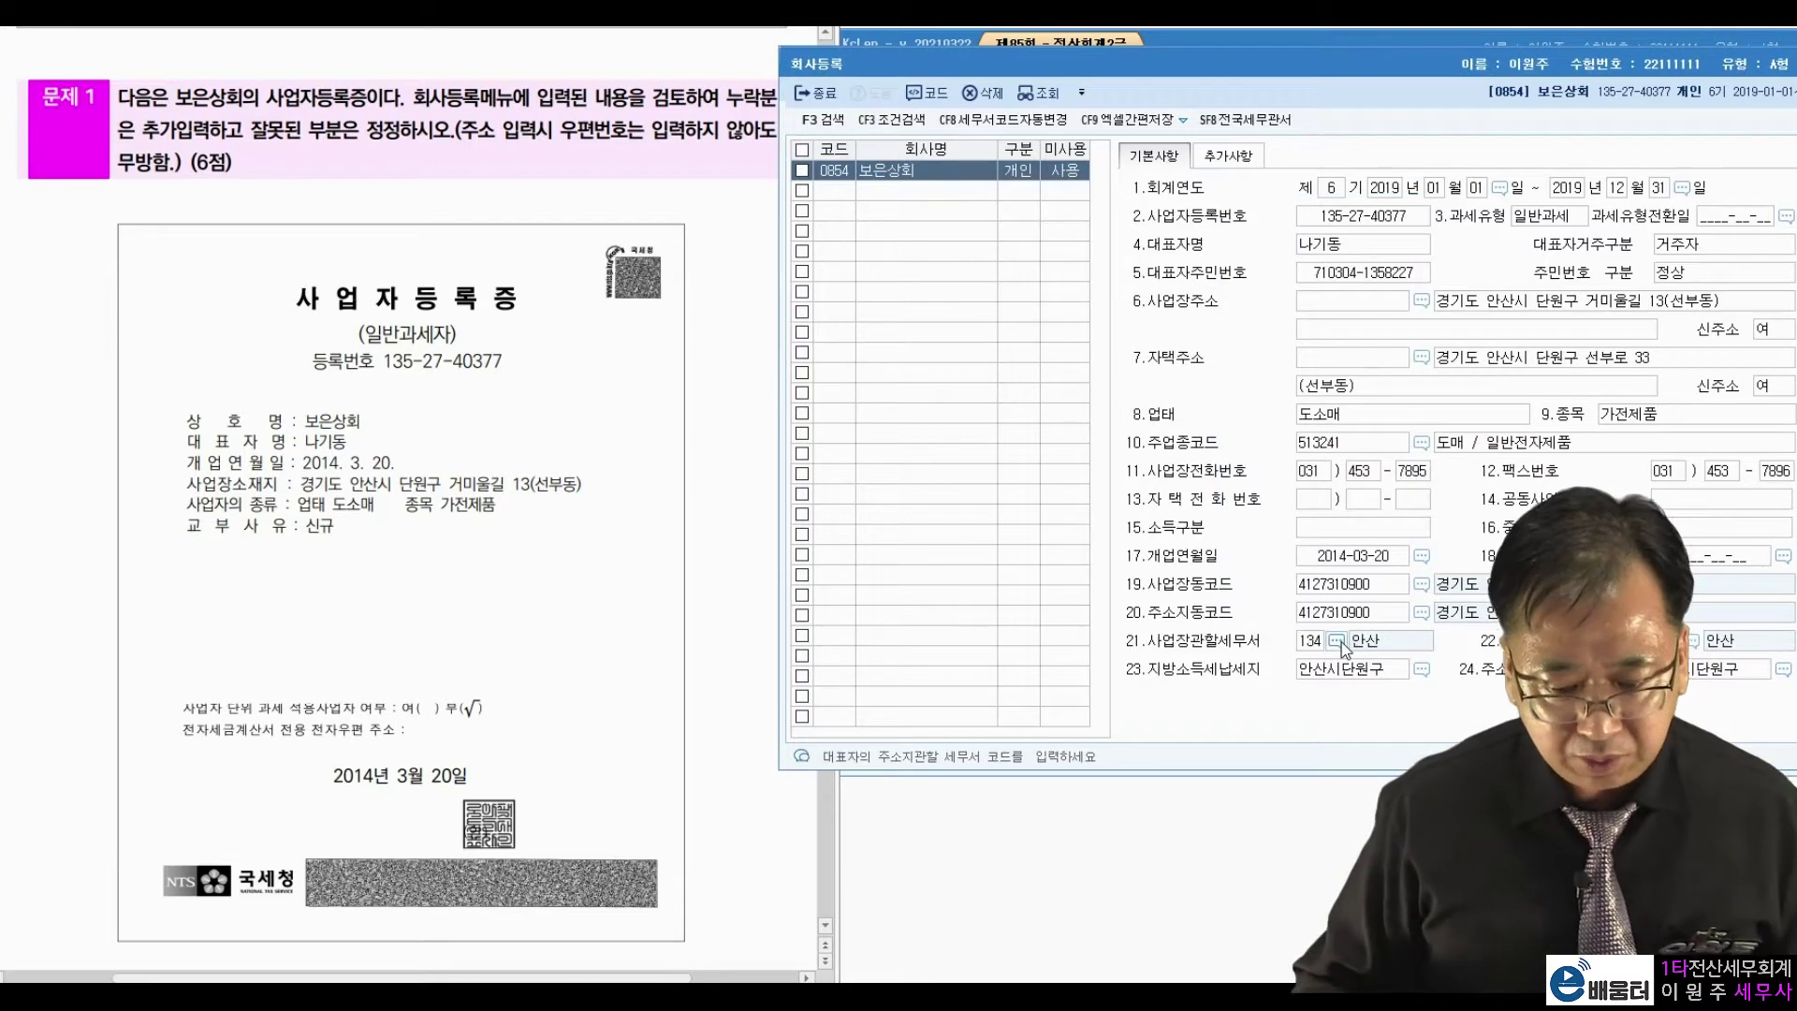
left_click(414, 828)
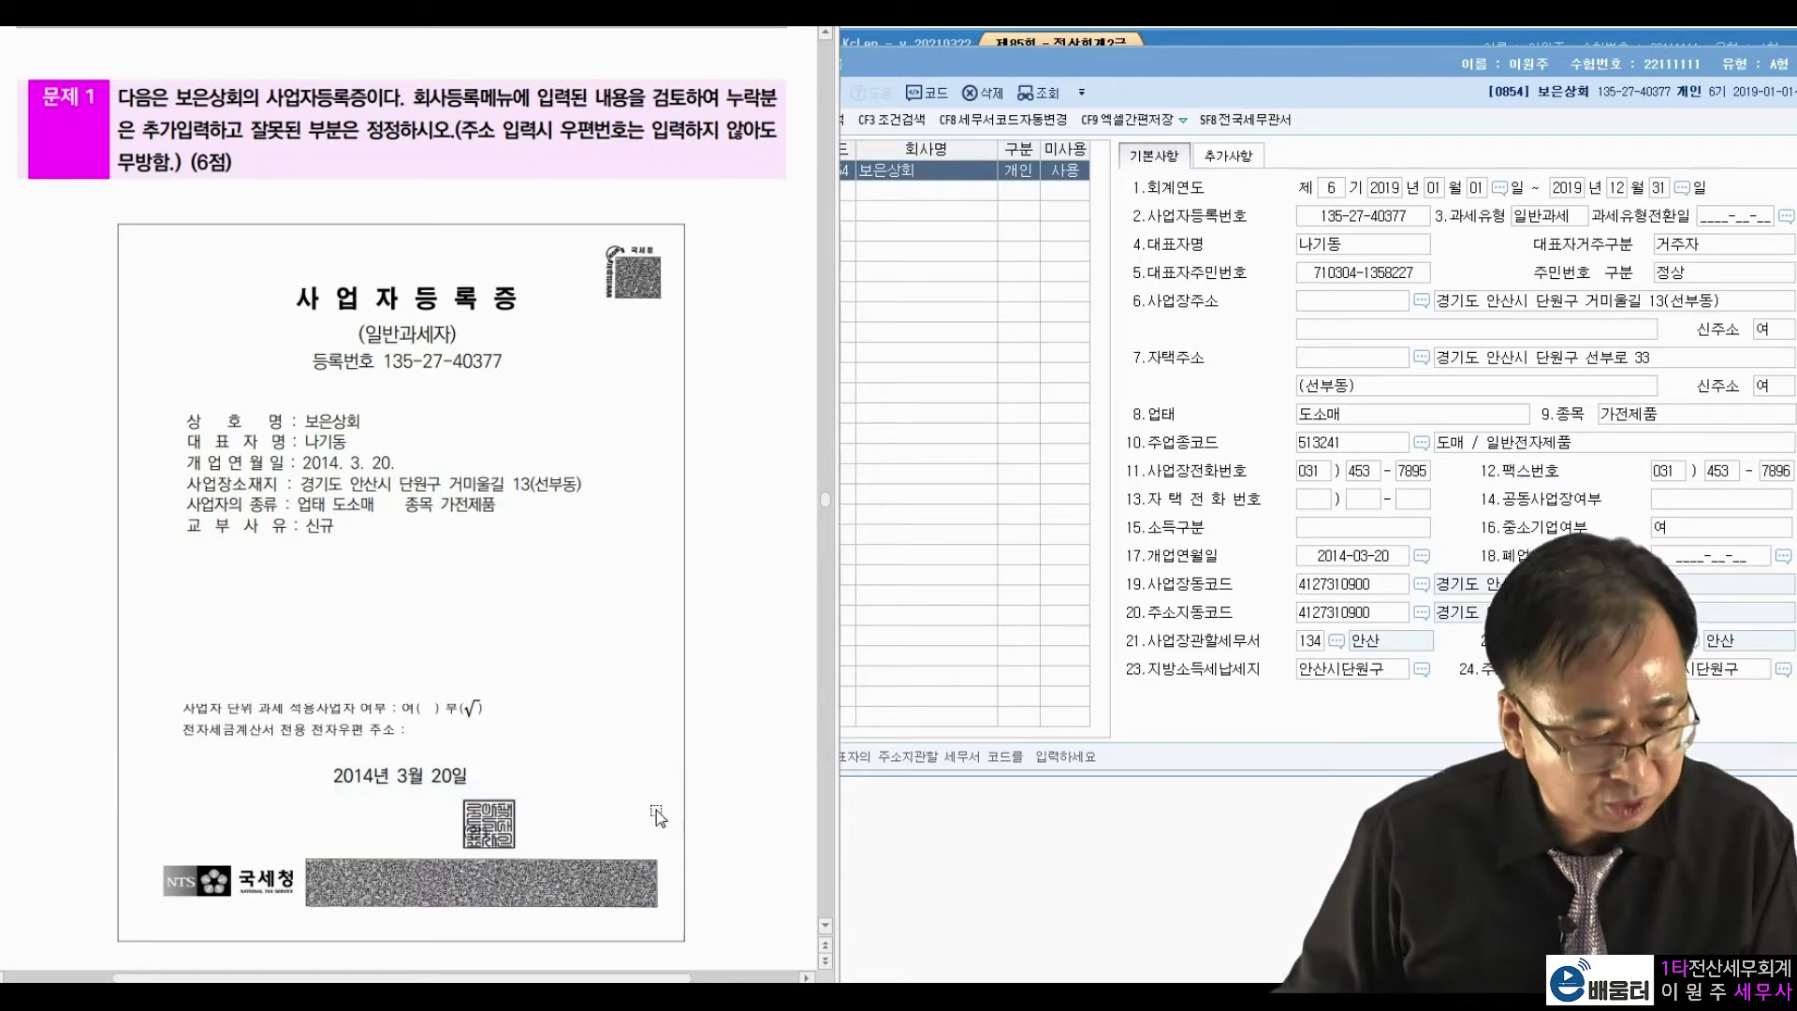
scroll(706, 648, "down", 10)
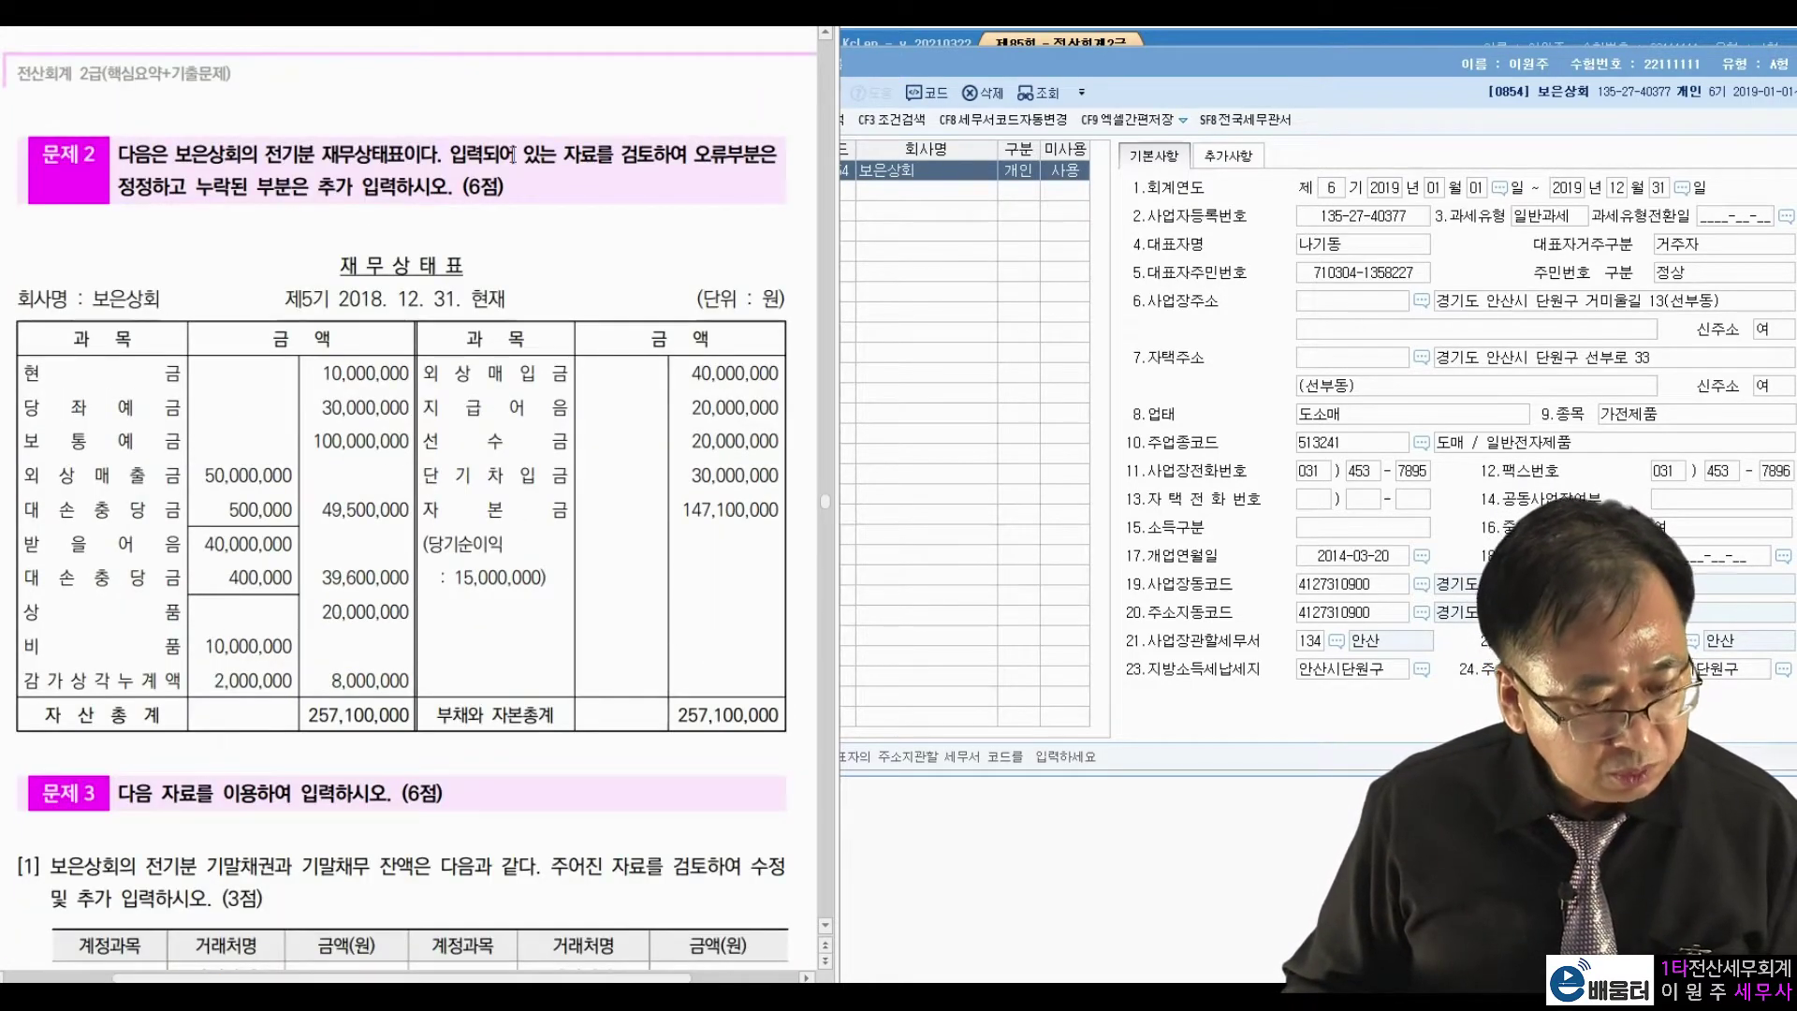
Close 회사등록 and open 전기분재무상태표 beside the exam paper.
double_click(1523, 64)
left_click(1566, 112)
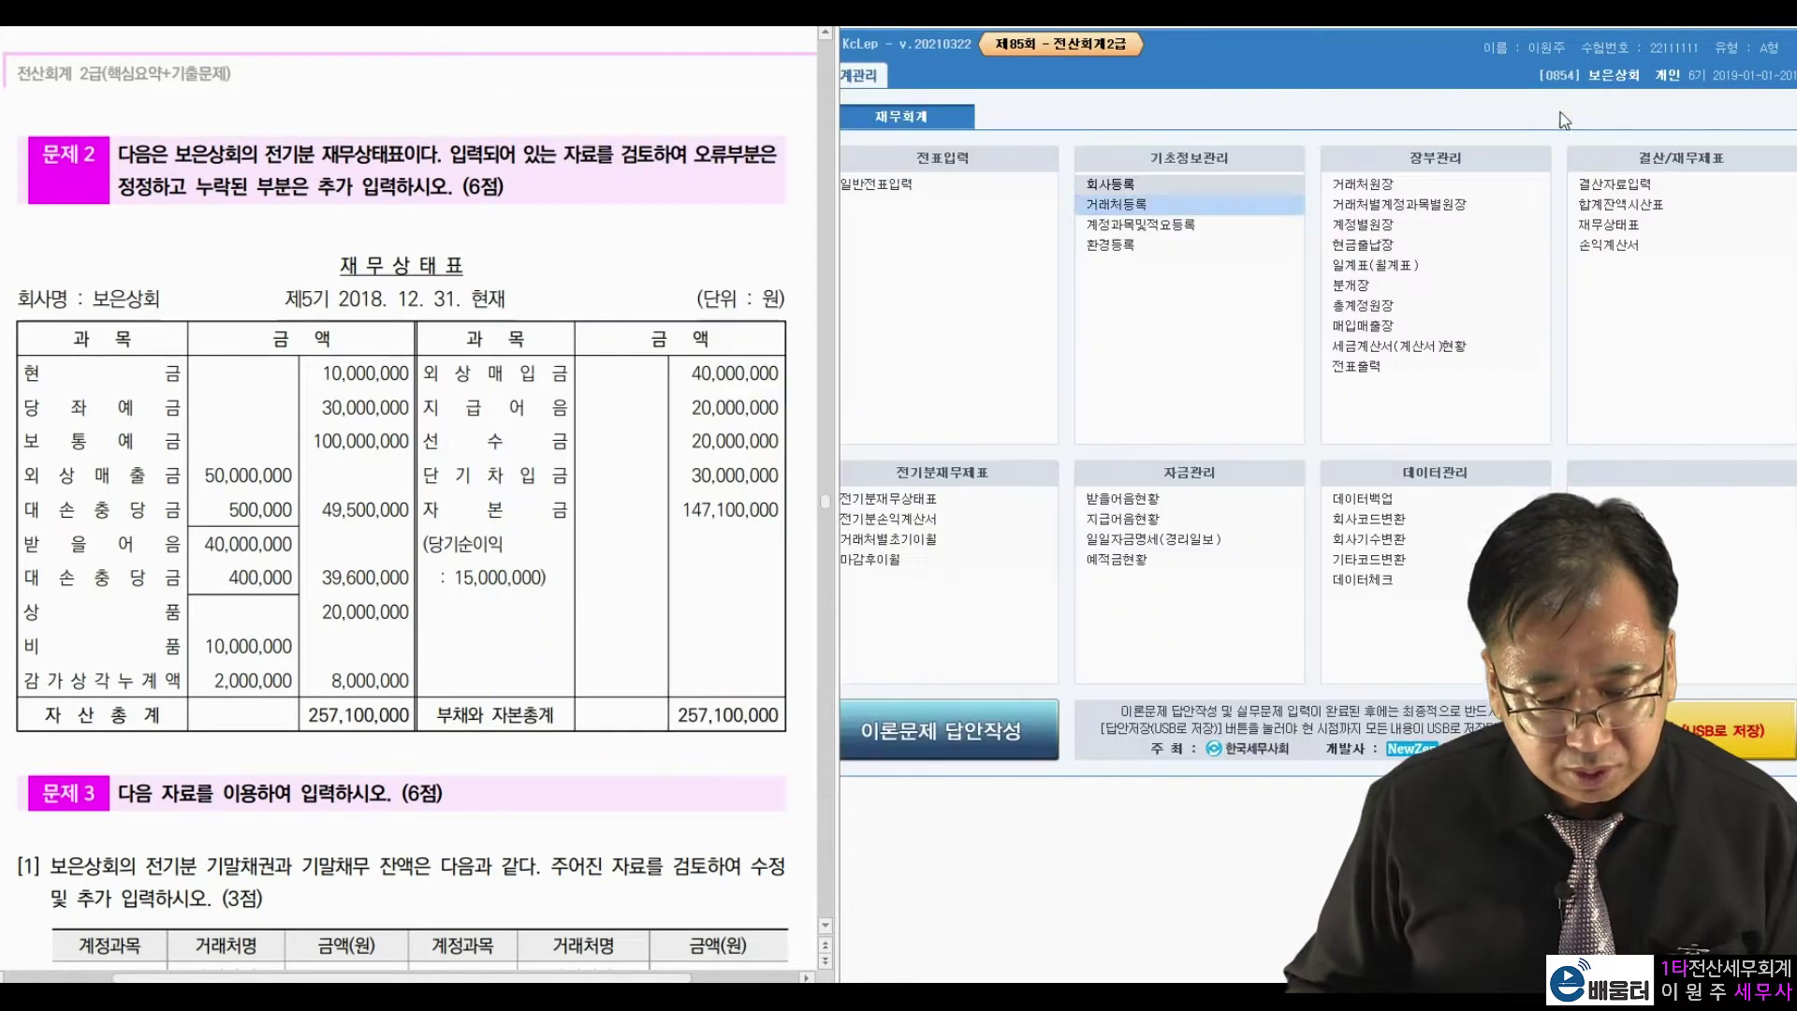
left_click(927, 502)
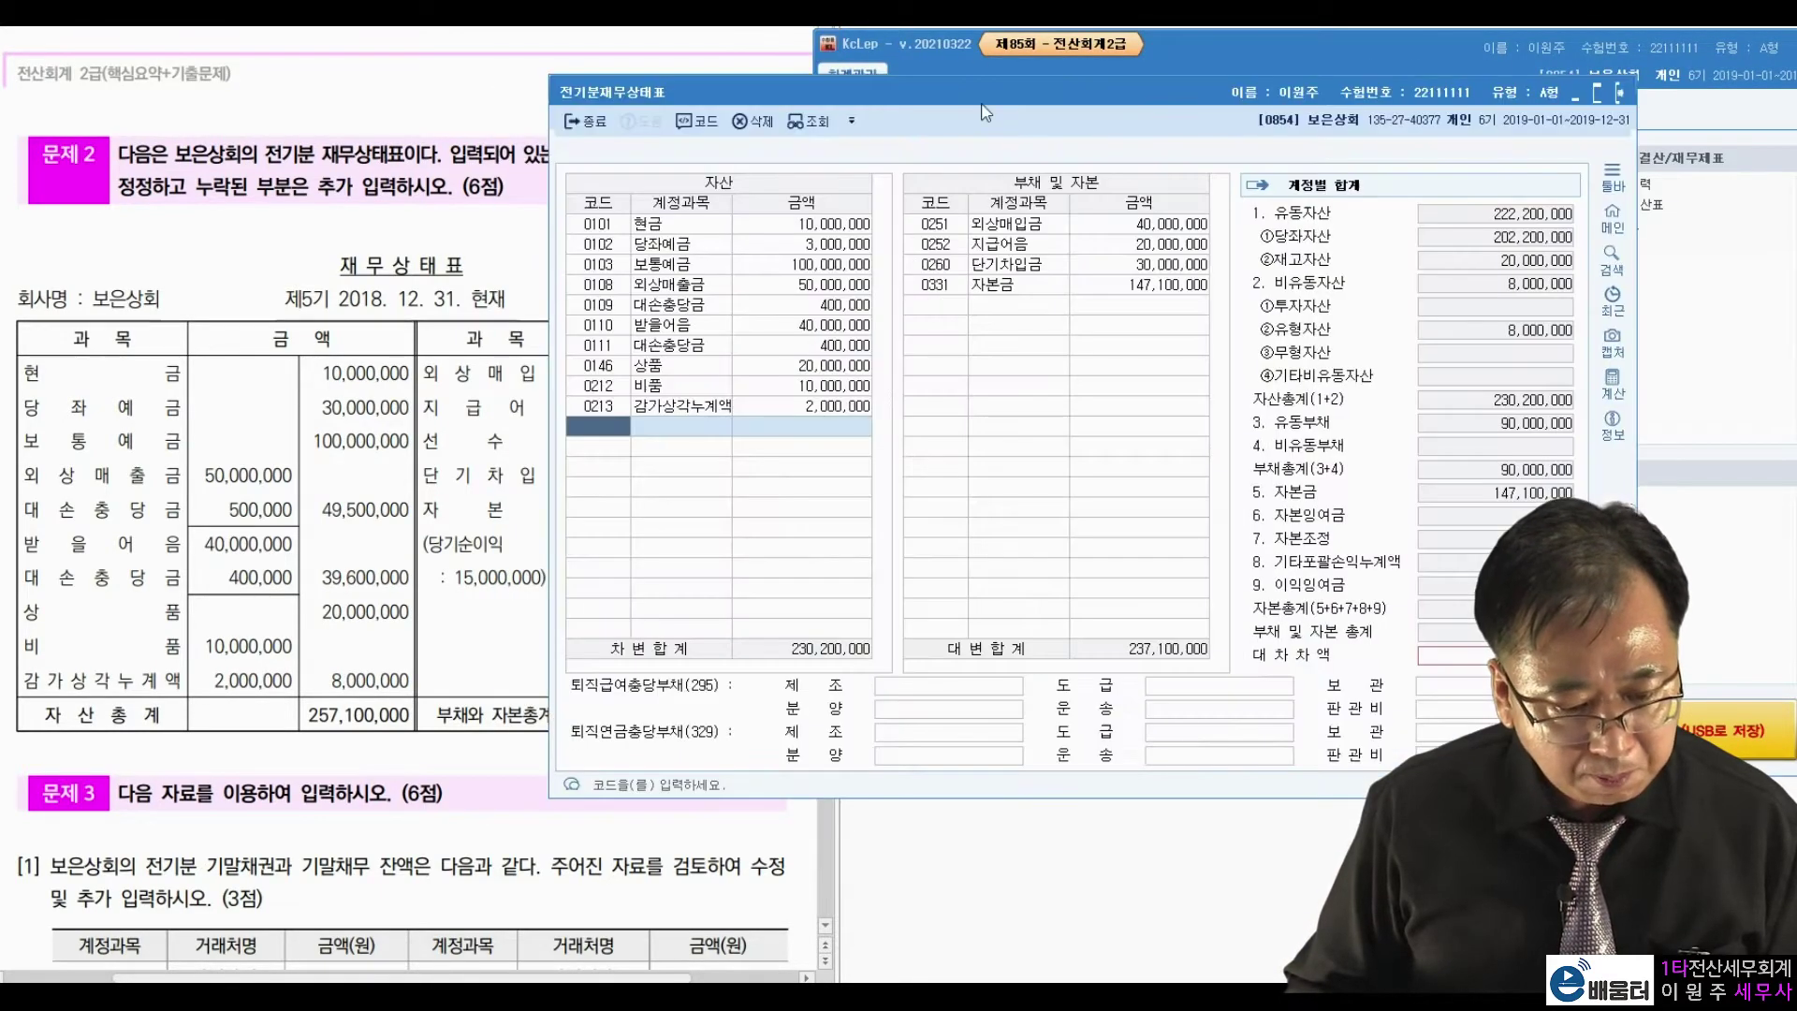
left_click_drag(976, 90, 1220, 45)
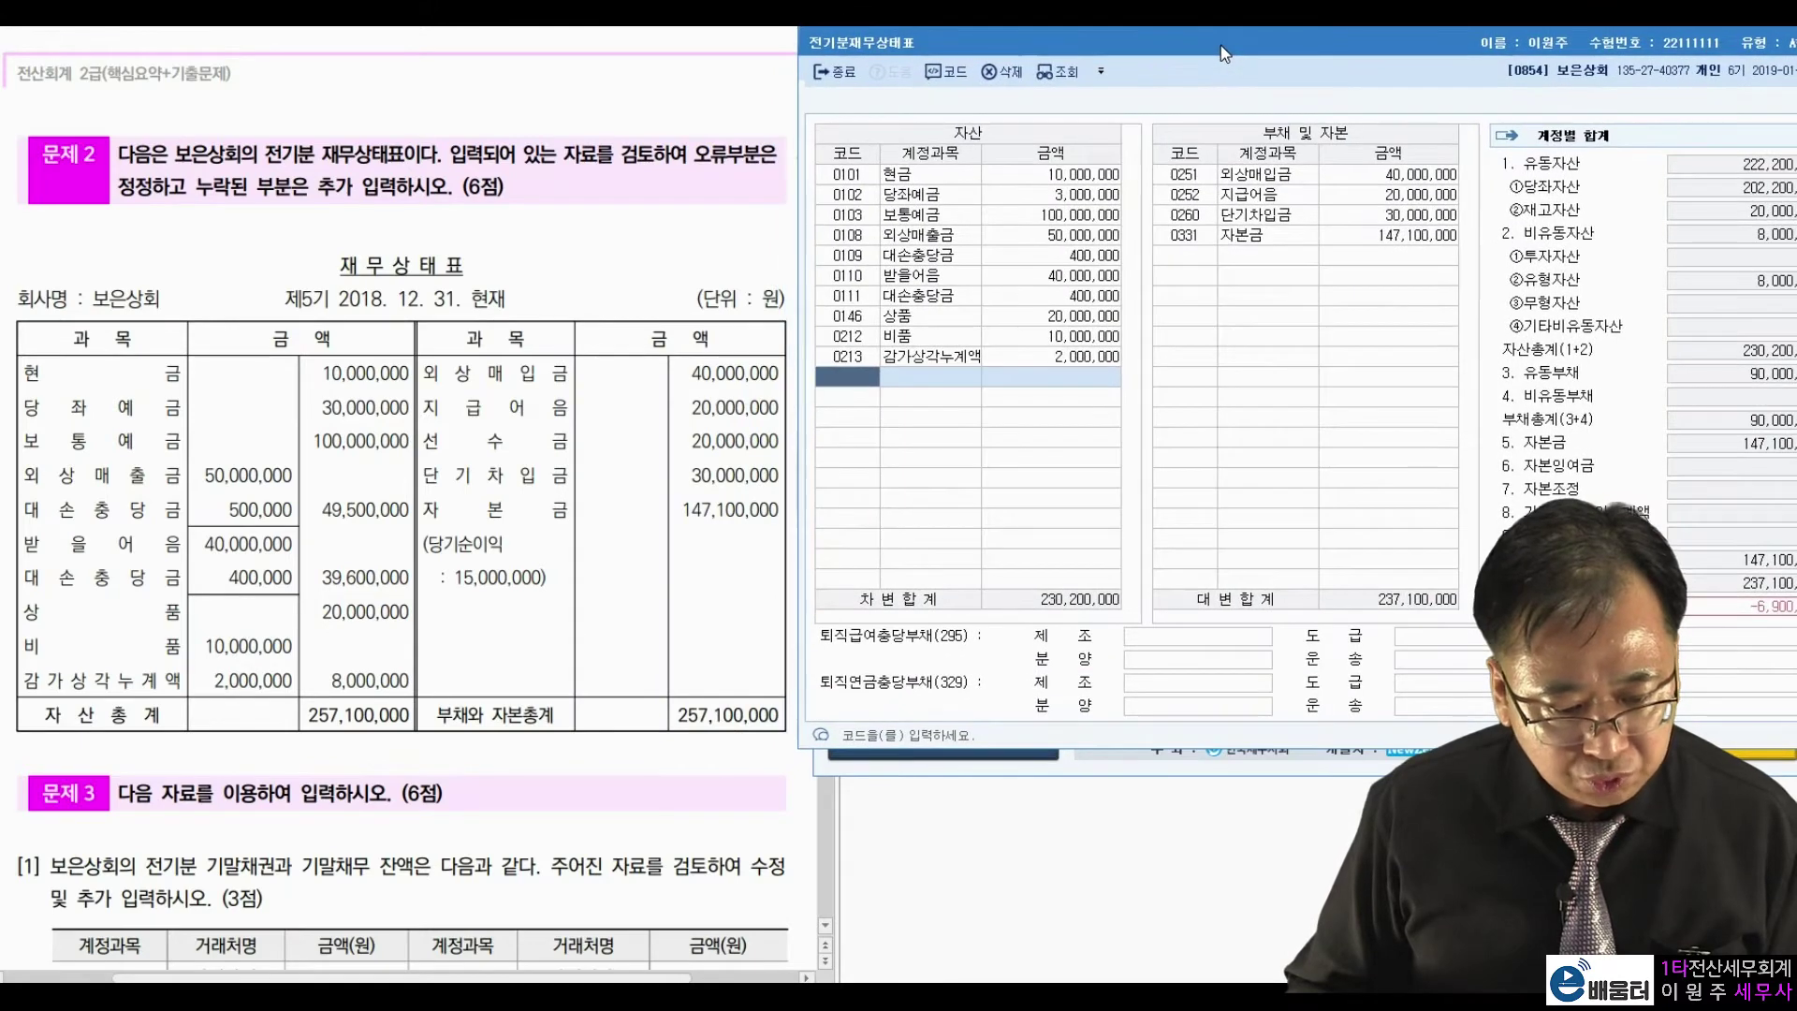
left_click(1001, 177)
Compare the prior-period balance sheet amounts against the exam's 문제 2 statement.
left_click(663, 225)
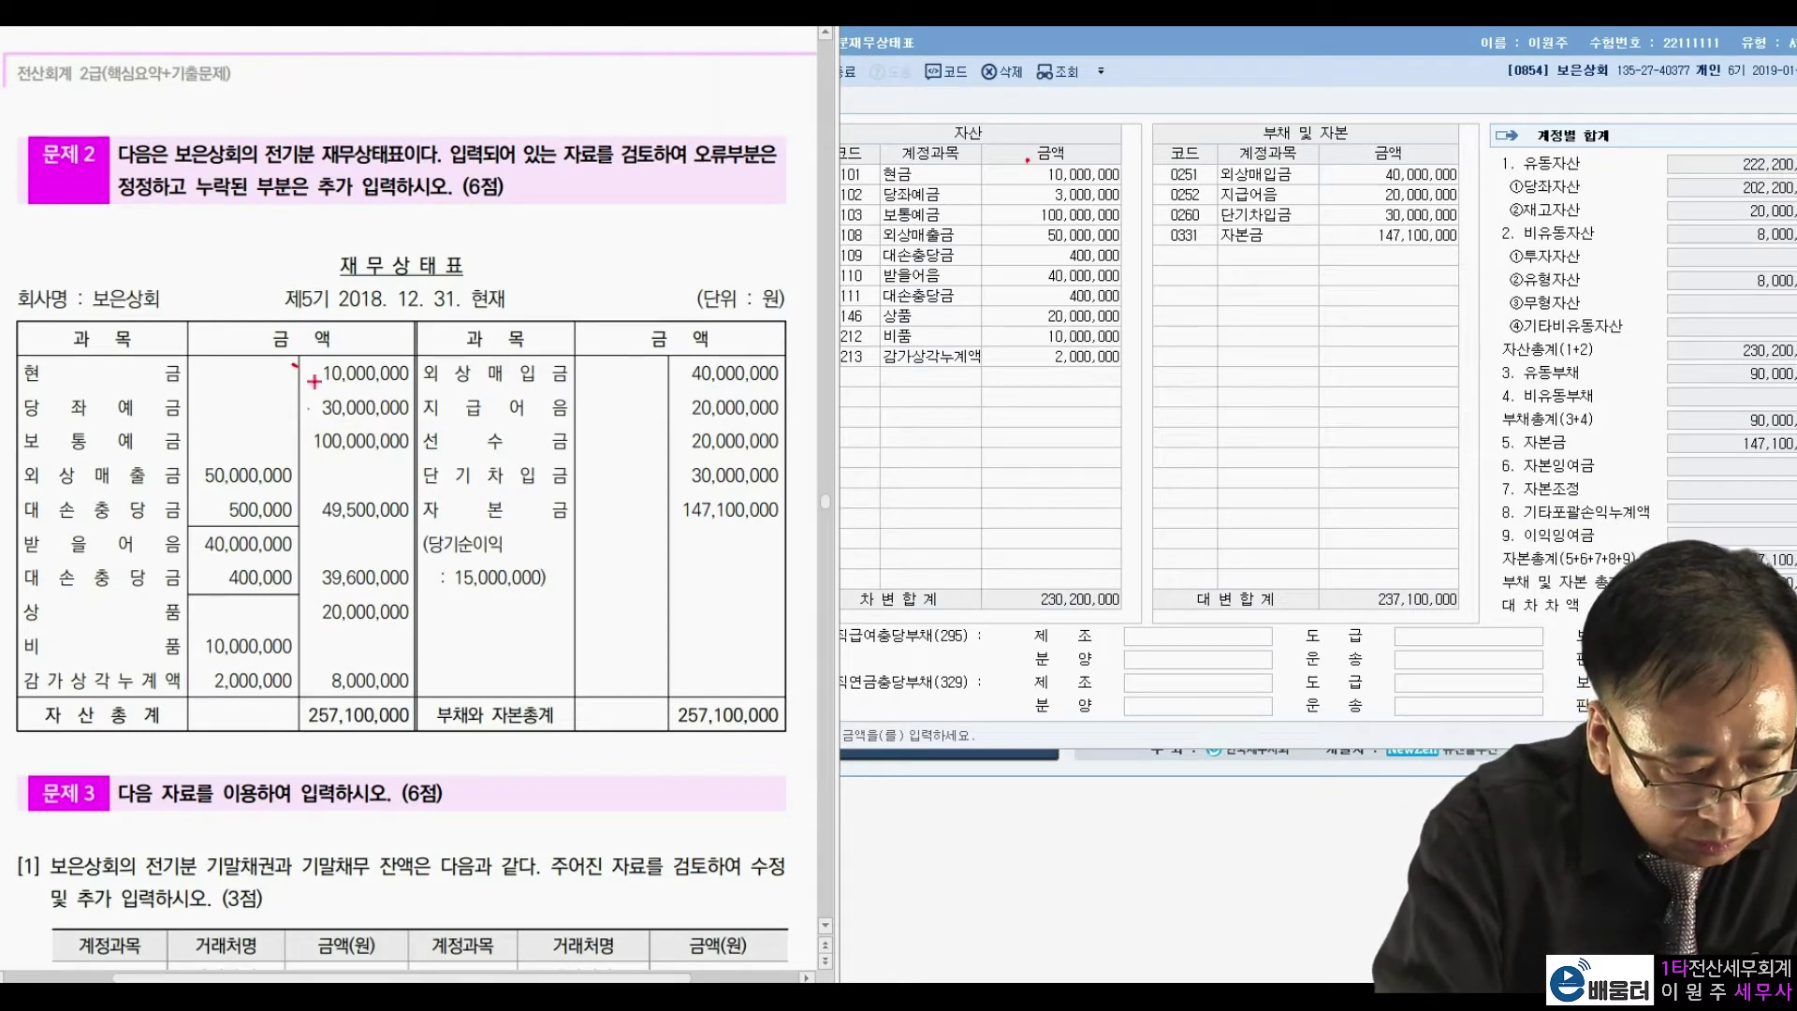
mouse_move(901, 207)
left_mouse_down()
mouse_move(1027, 203)
mouse_move(959, 184)
mouse_move(889, 206)
left_mouse_up()
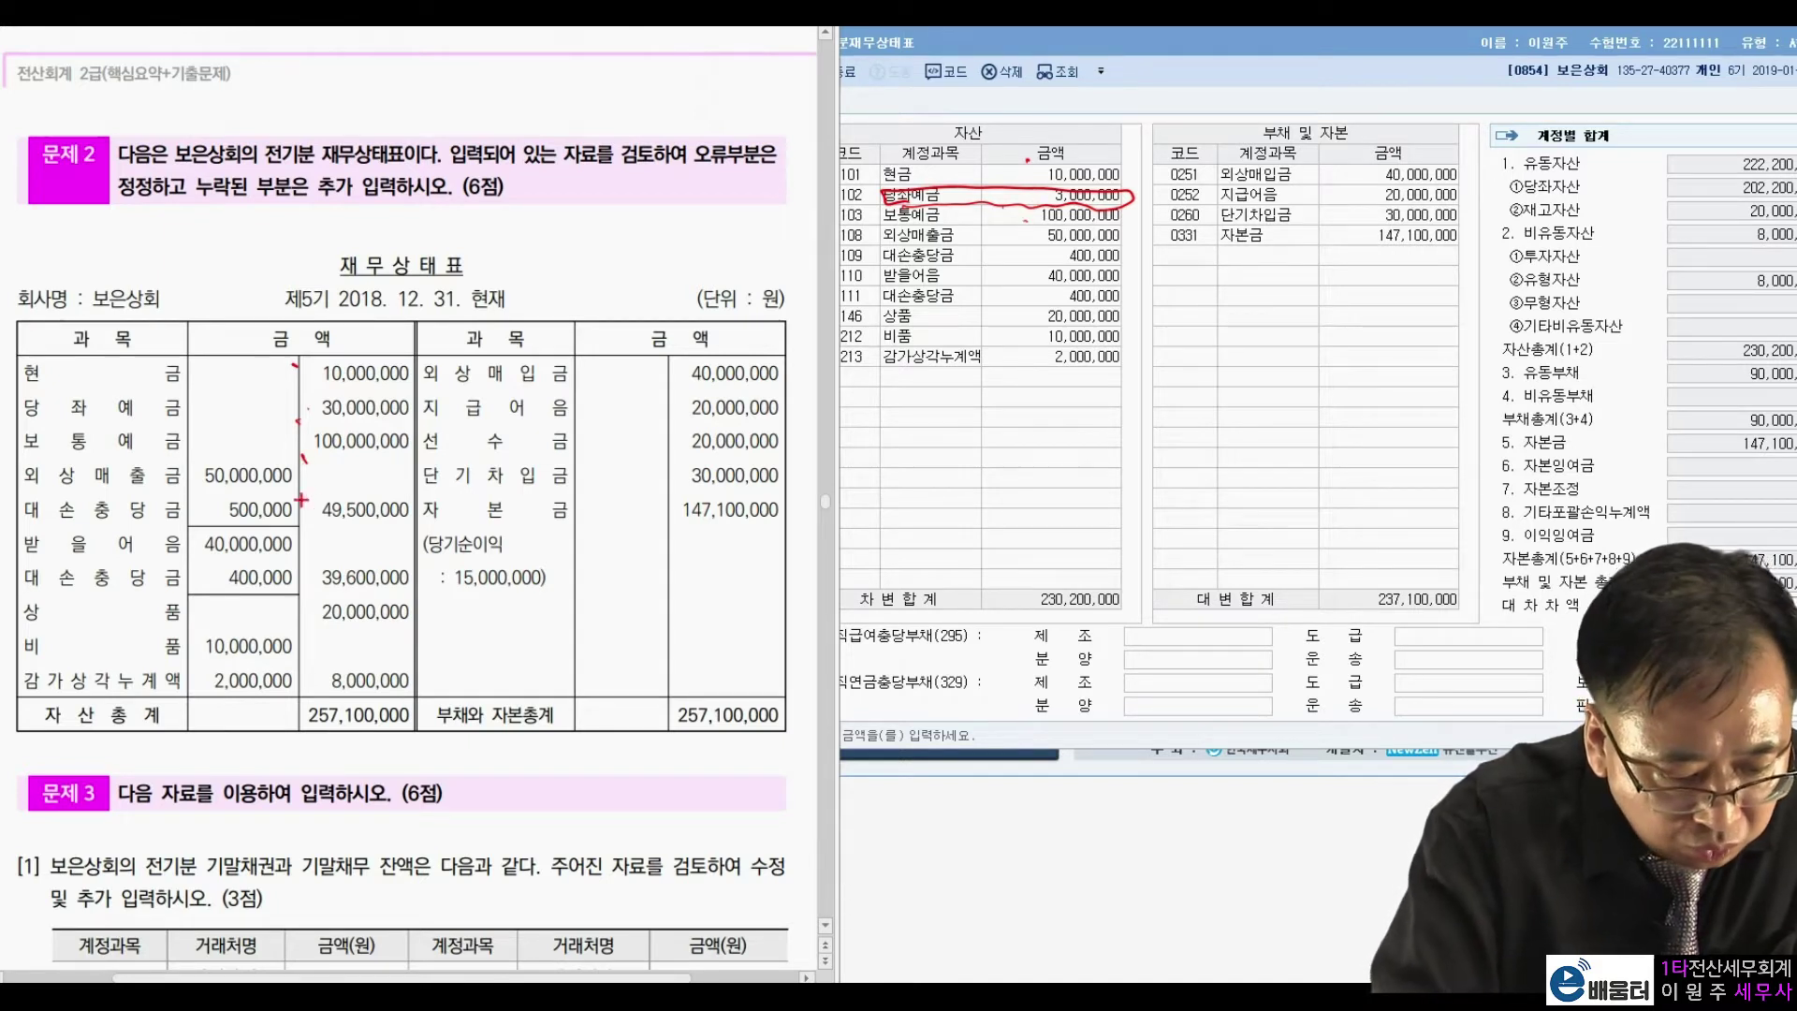
left_click_drag(880, 266, 1020, 257)
mouse_move(1130, 255)
left_mouse_down()
mouse_move(992, 238)
mouse_move(862, 260)
left_mouse_up()
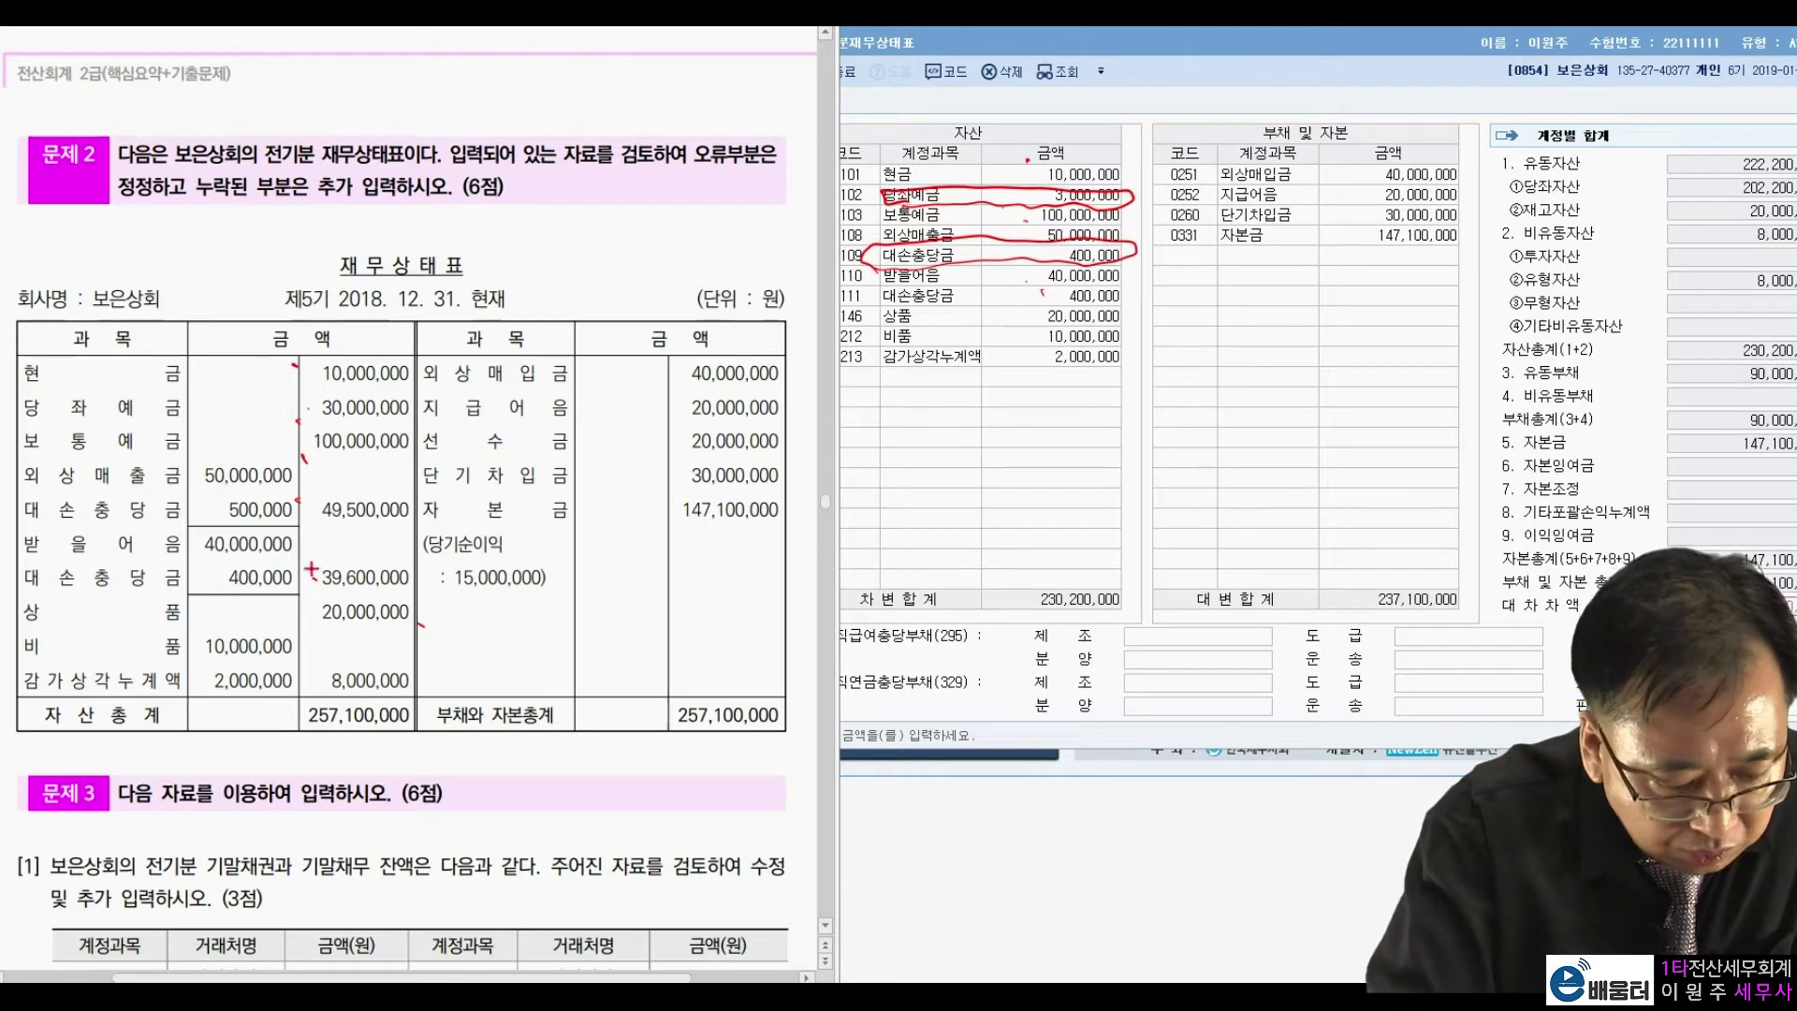
left_click_drag(1119, 303, 1128, 309)
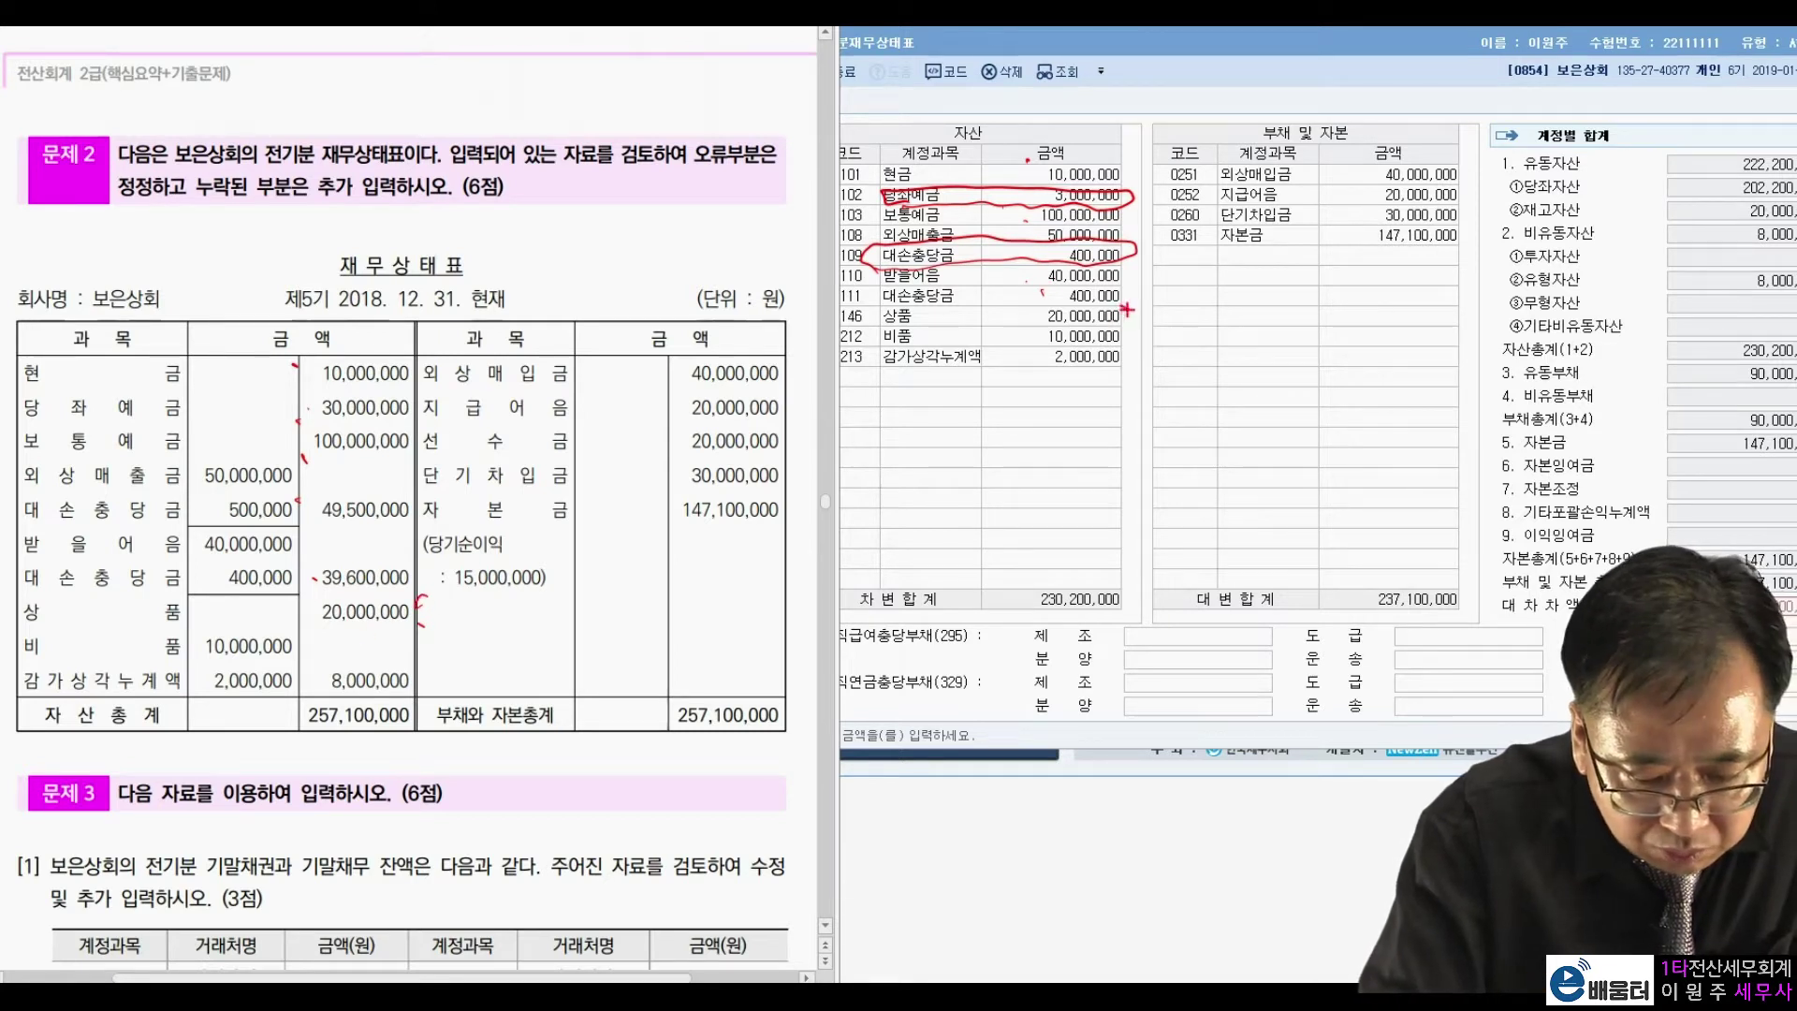
left_click_drag(299, 639, 310, 645)
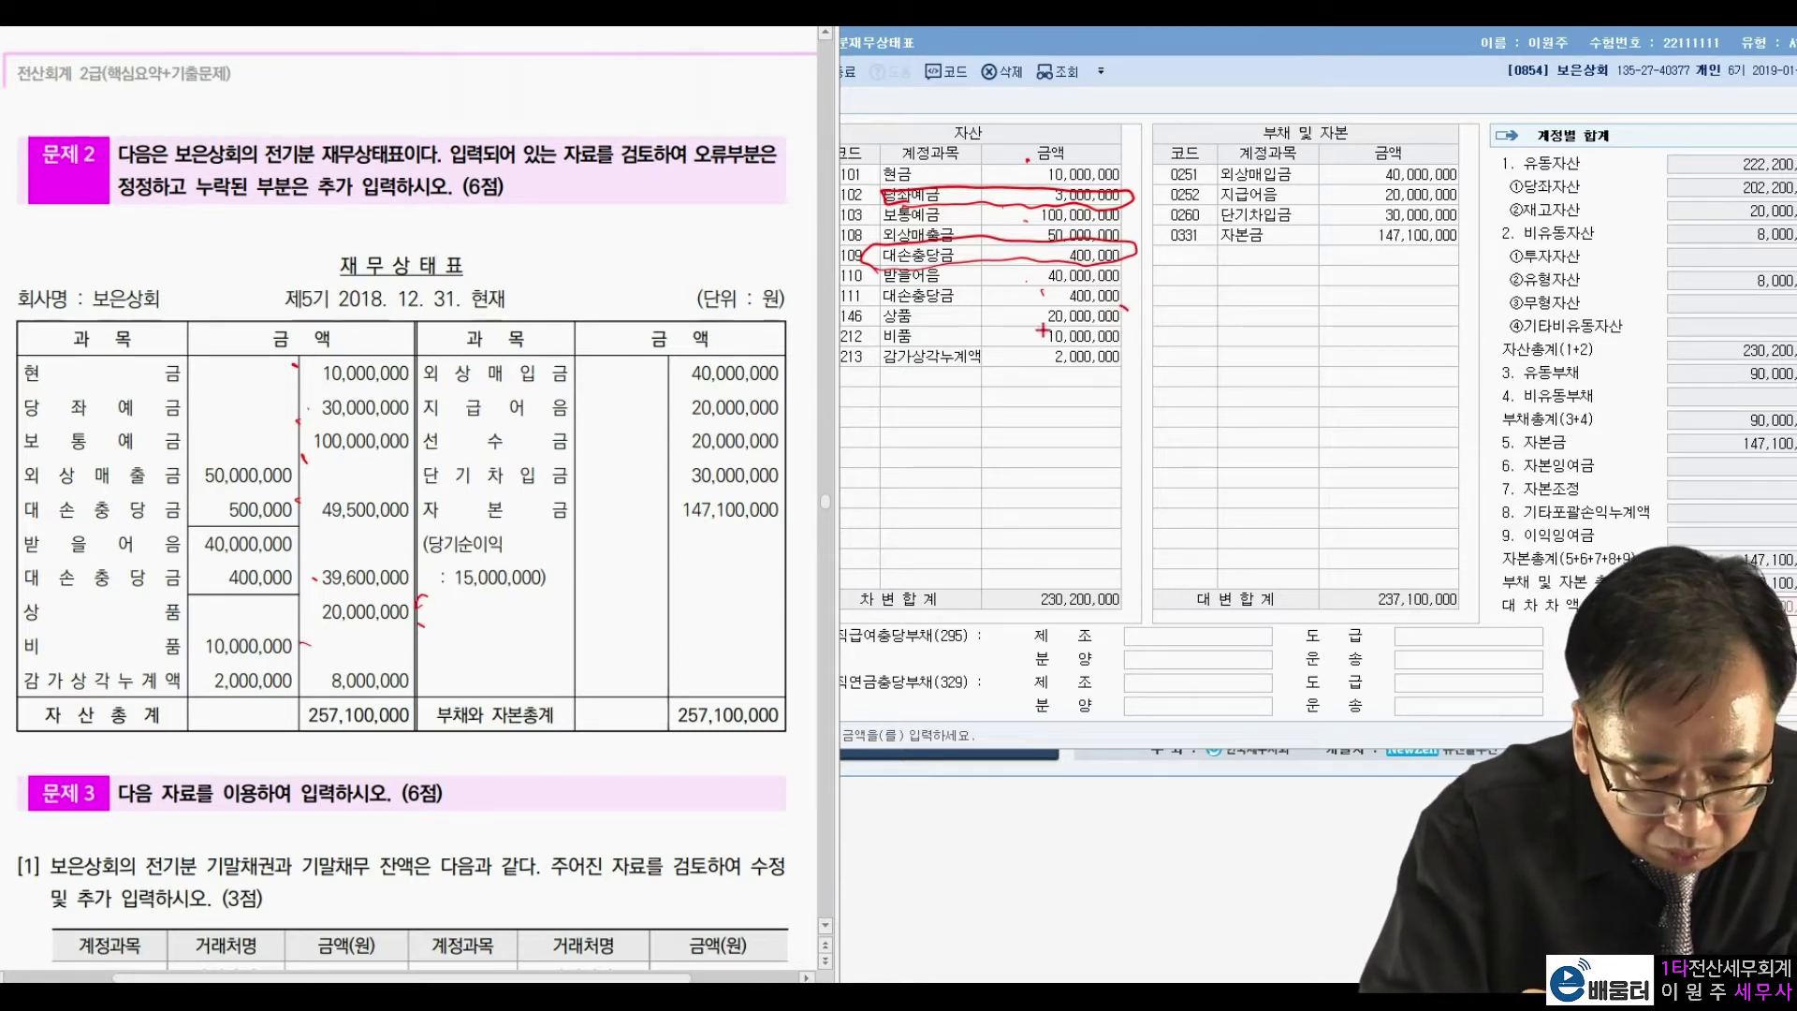
left_click_drag(1024, 332, 1022, 344)
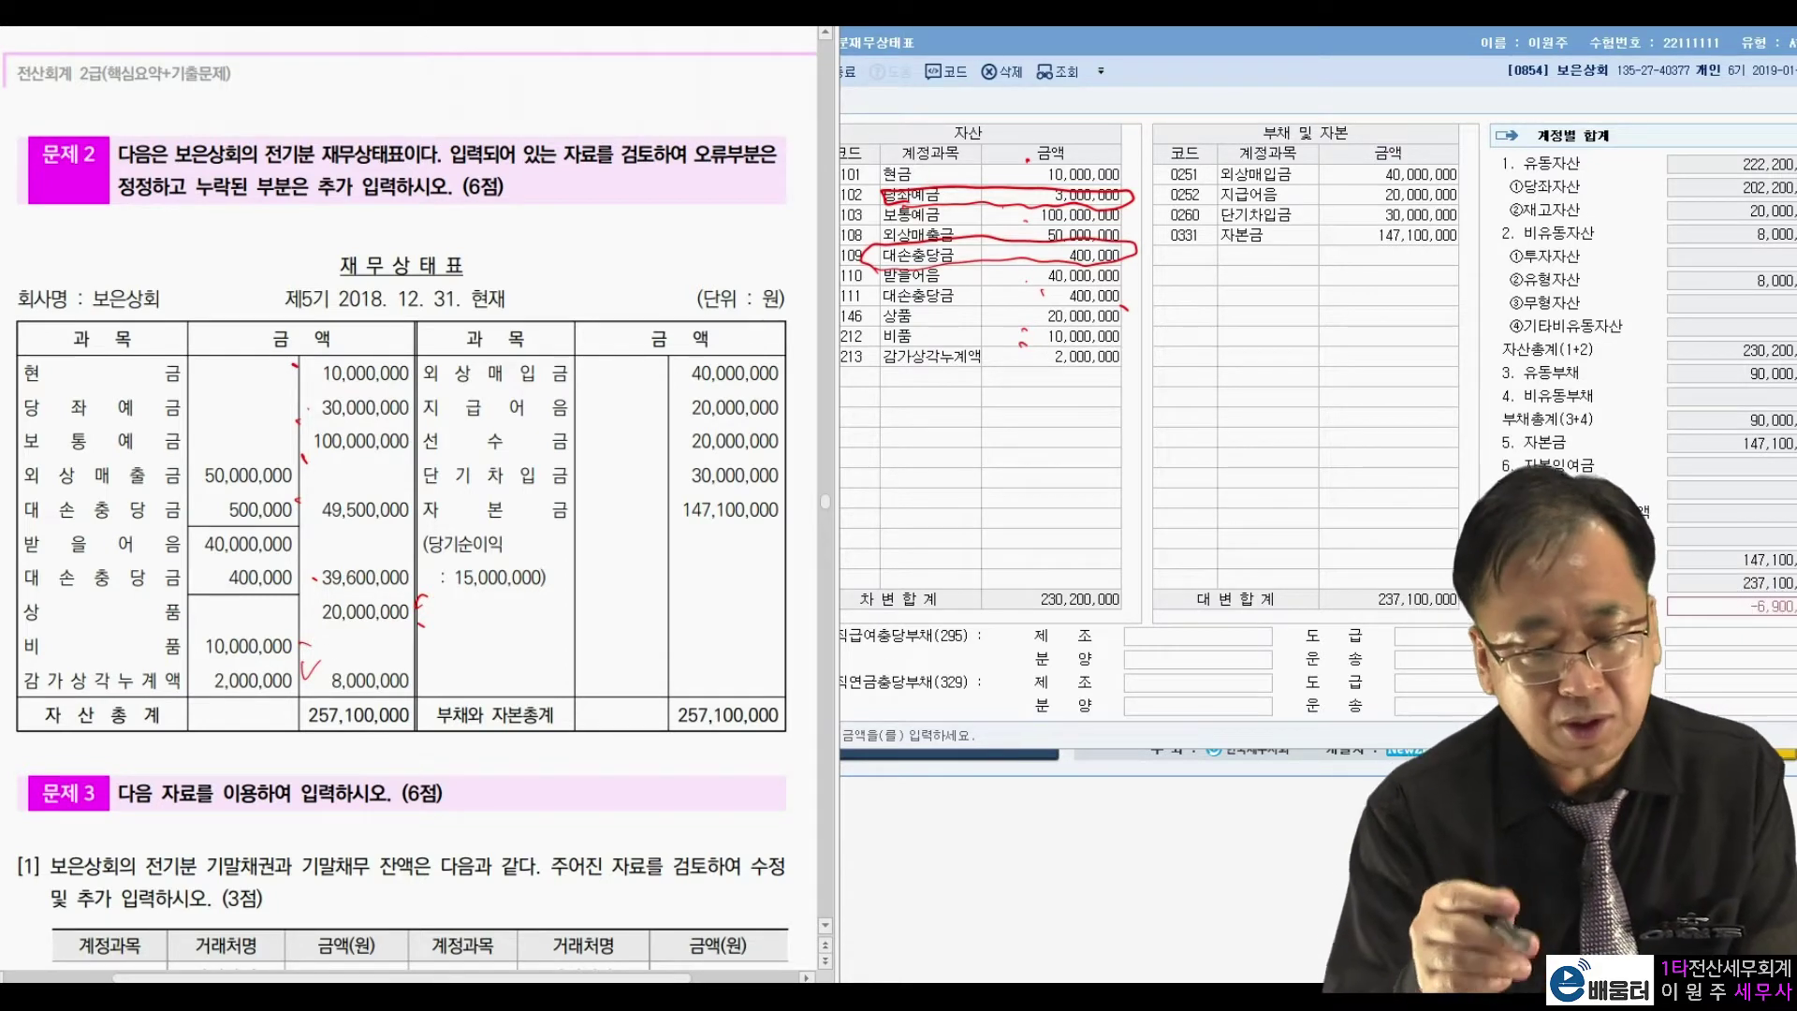
left_click_drag(1384, 103, 1385, 110)
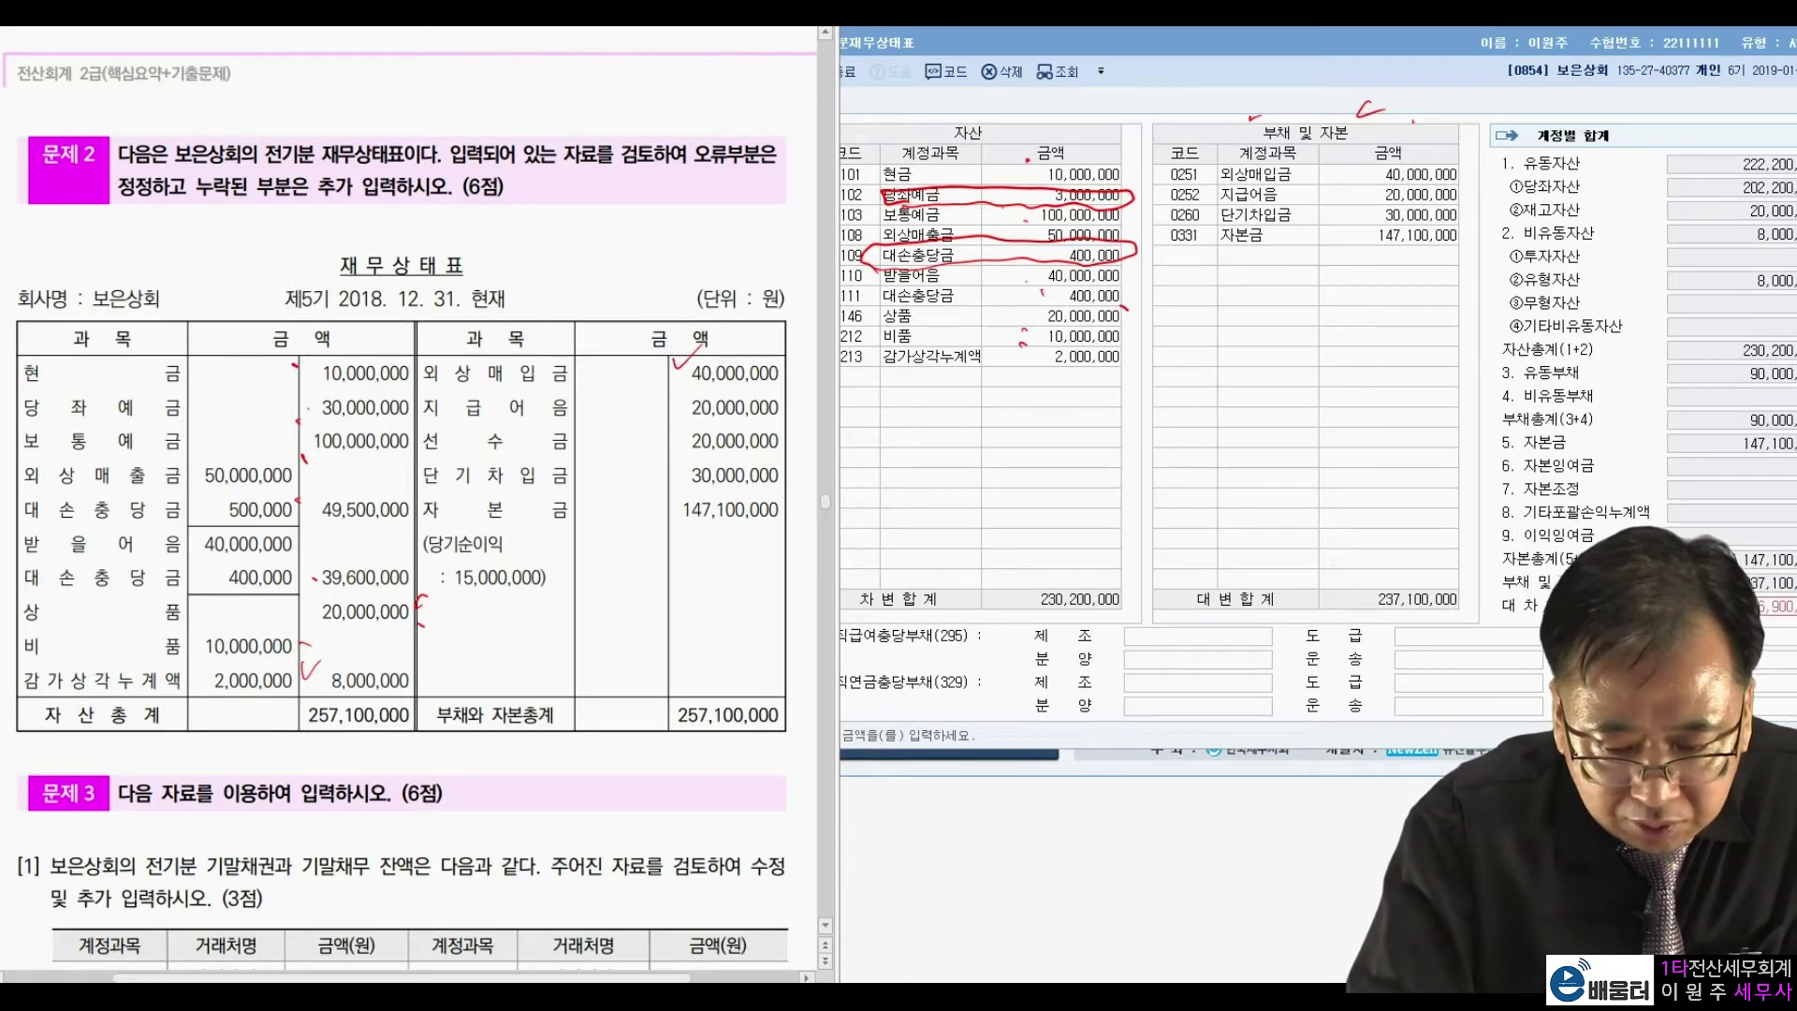
left_click_drag(1354, 188, 1381, 178)
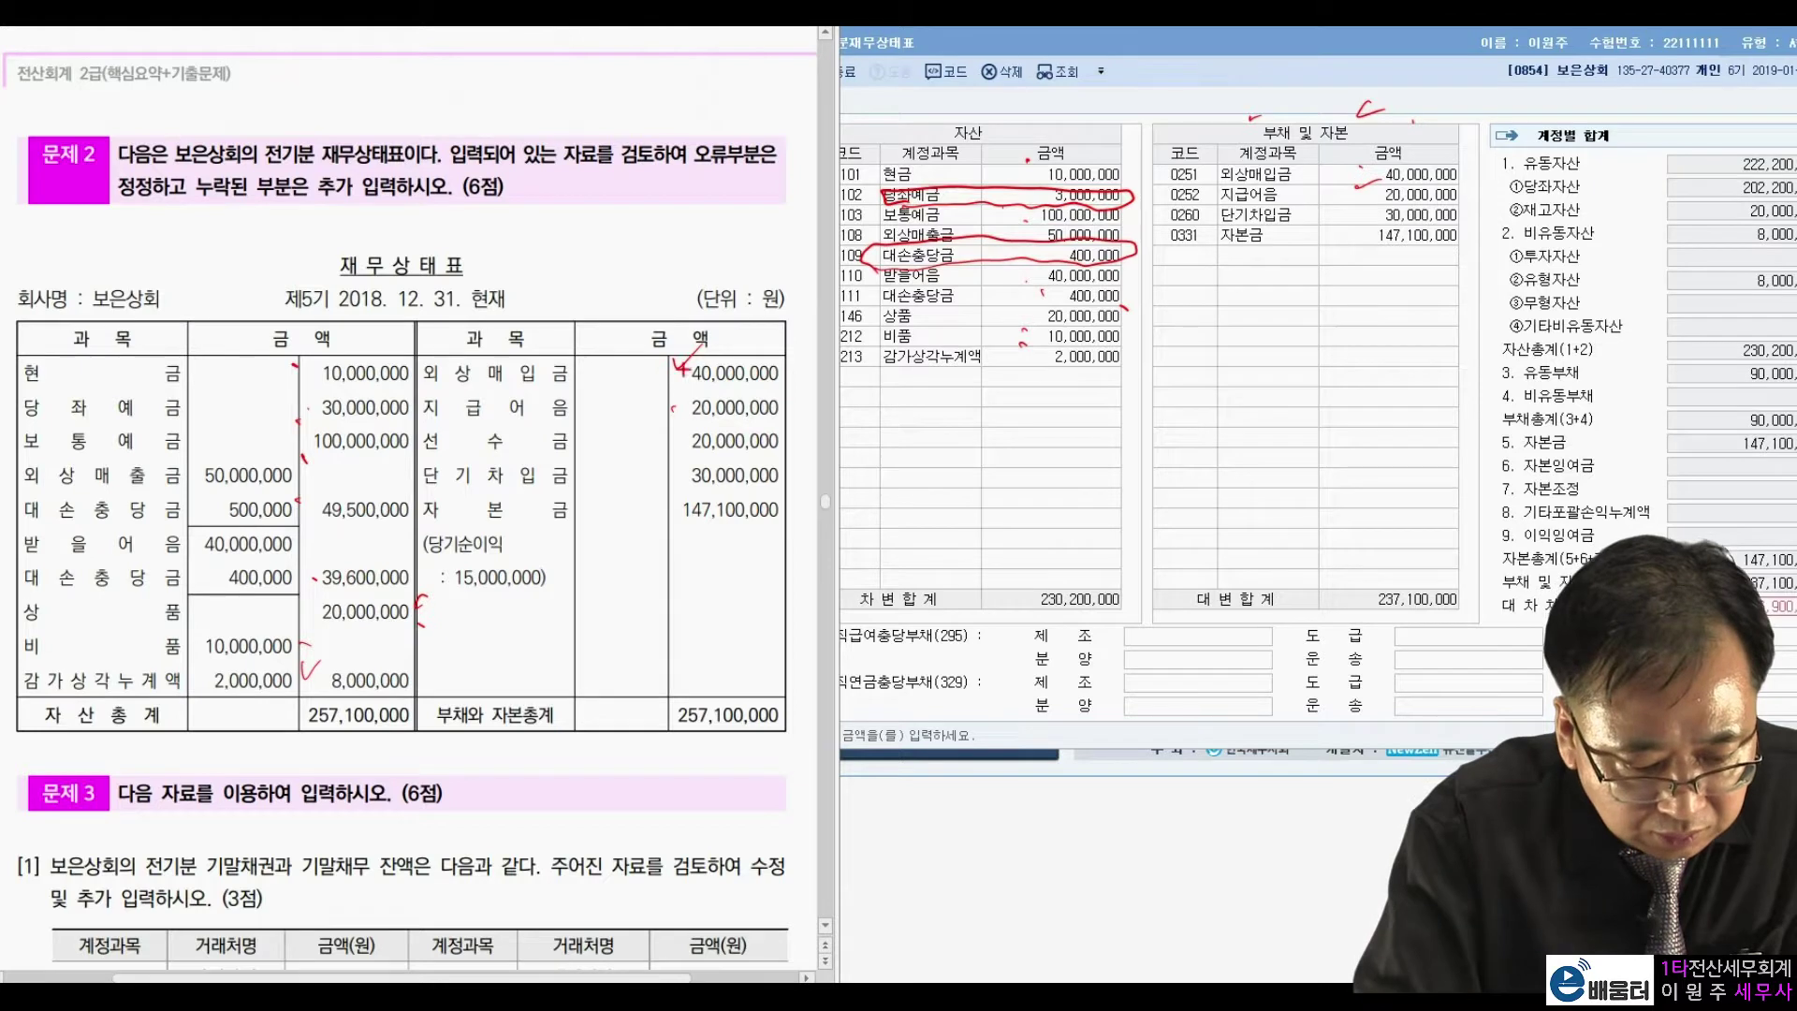
mouse_move(594, 451)
left_mouse_down()
mouse_move(434, 461)
mouse_move(647, 423)
mouse_move(802, 442)
mouse_move(586, 473)
left_mouse_up()
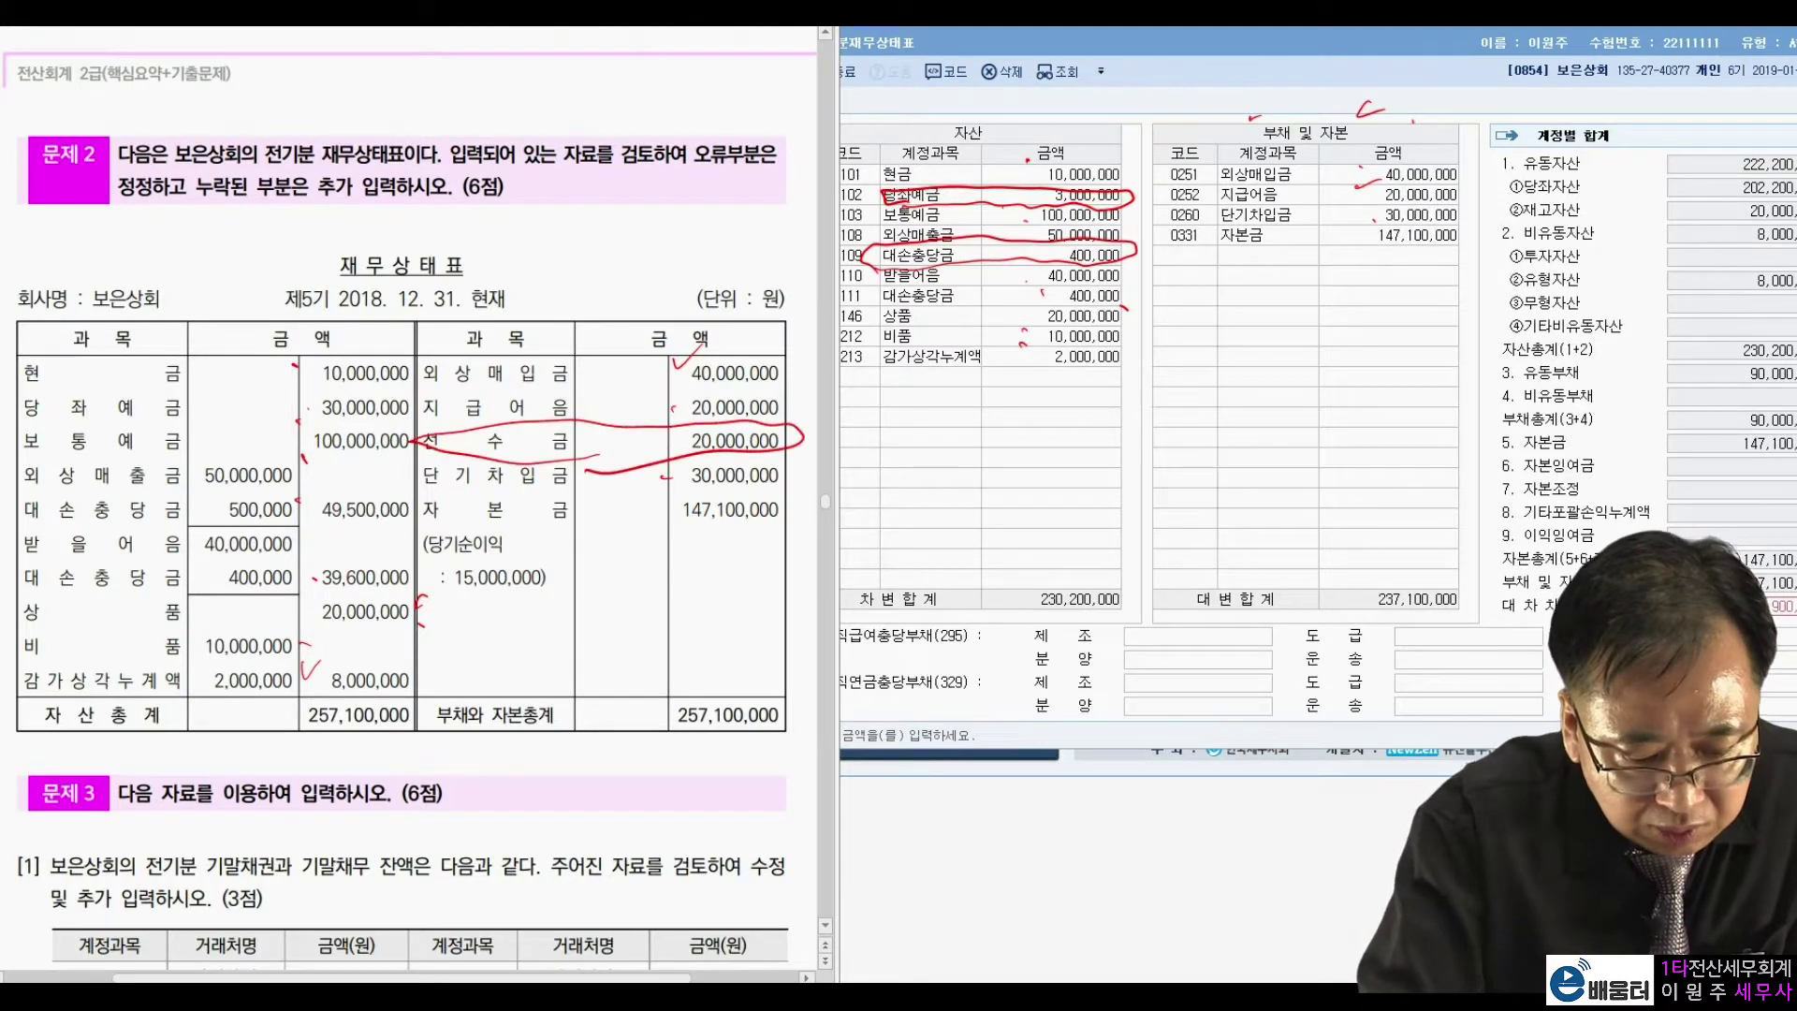
mouse_move(1198, 245)
left_mouse_down()
mouse_move(1165, 273)
mouse_move(1217, 245)
left_mouse_up()
mouse_move(1290, 239)
left_mouse_down()
mouse_move(1259, 273)
mouse_move(1302, 241)
mouse_move(1447, 248)
left_mouse_up()
left_click_drag(698, 534, 754, 534)
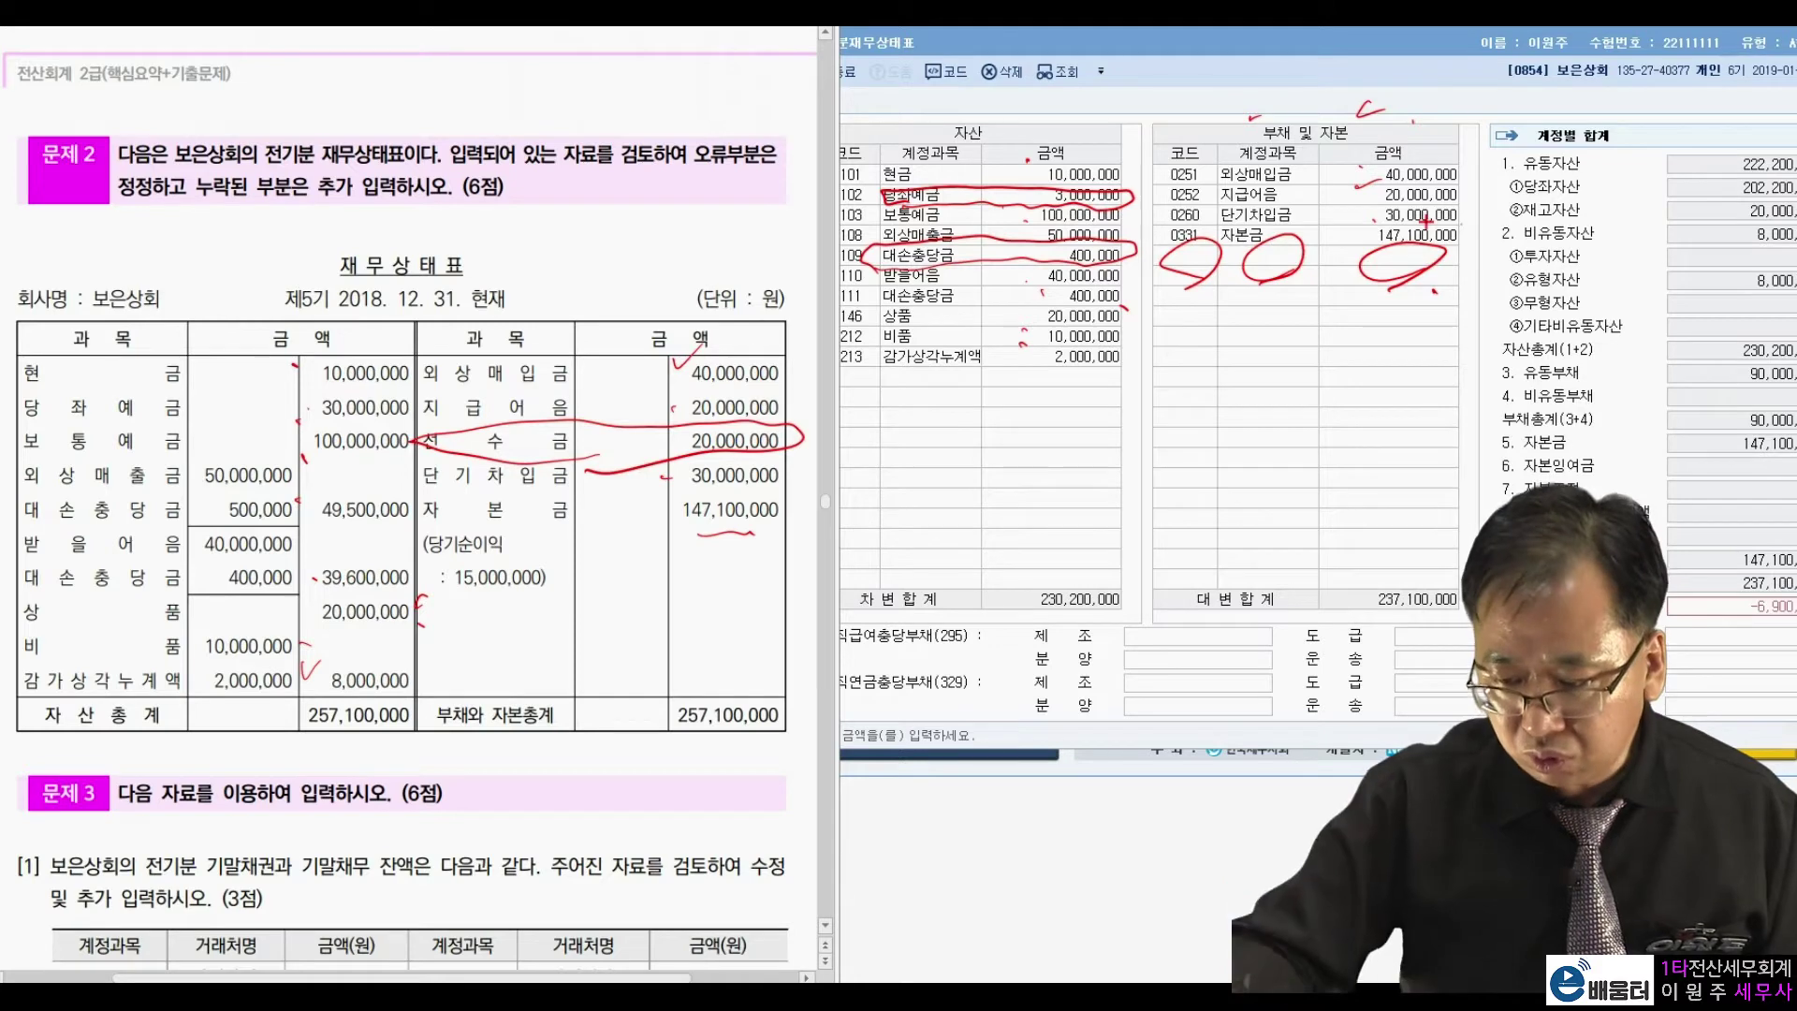
key("Escape")
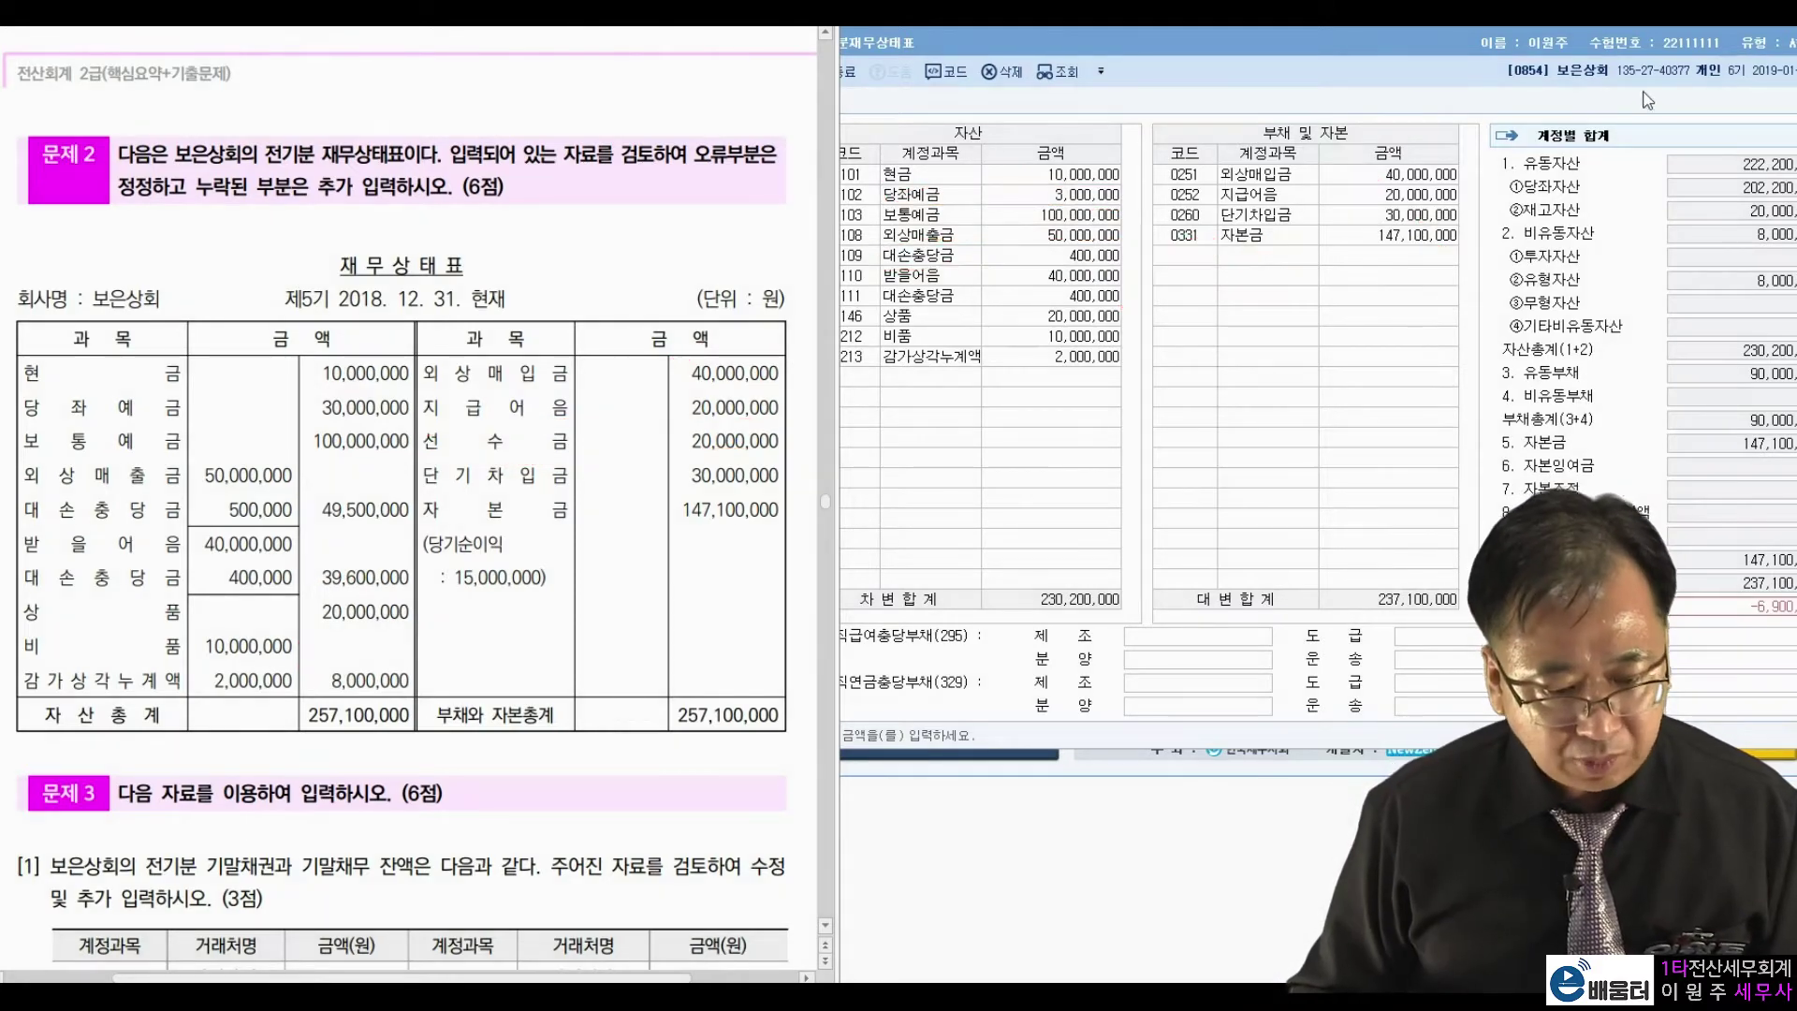
Correct 당좌예금 to 30,000,000 and enter 500,000 in the 외상매출금 row.
left_click(1090, 207)
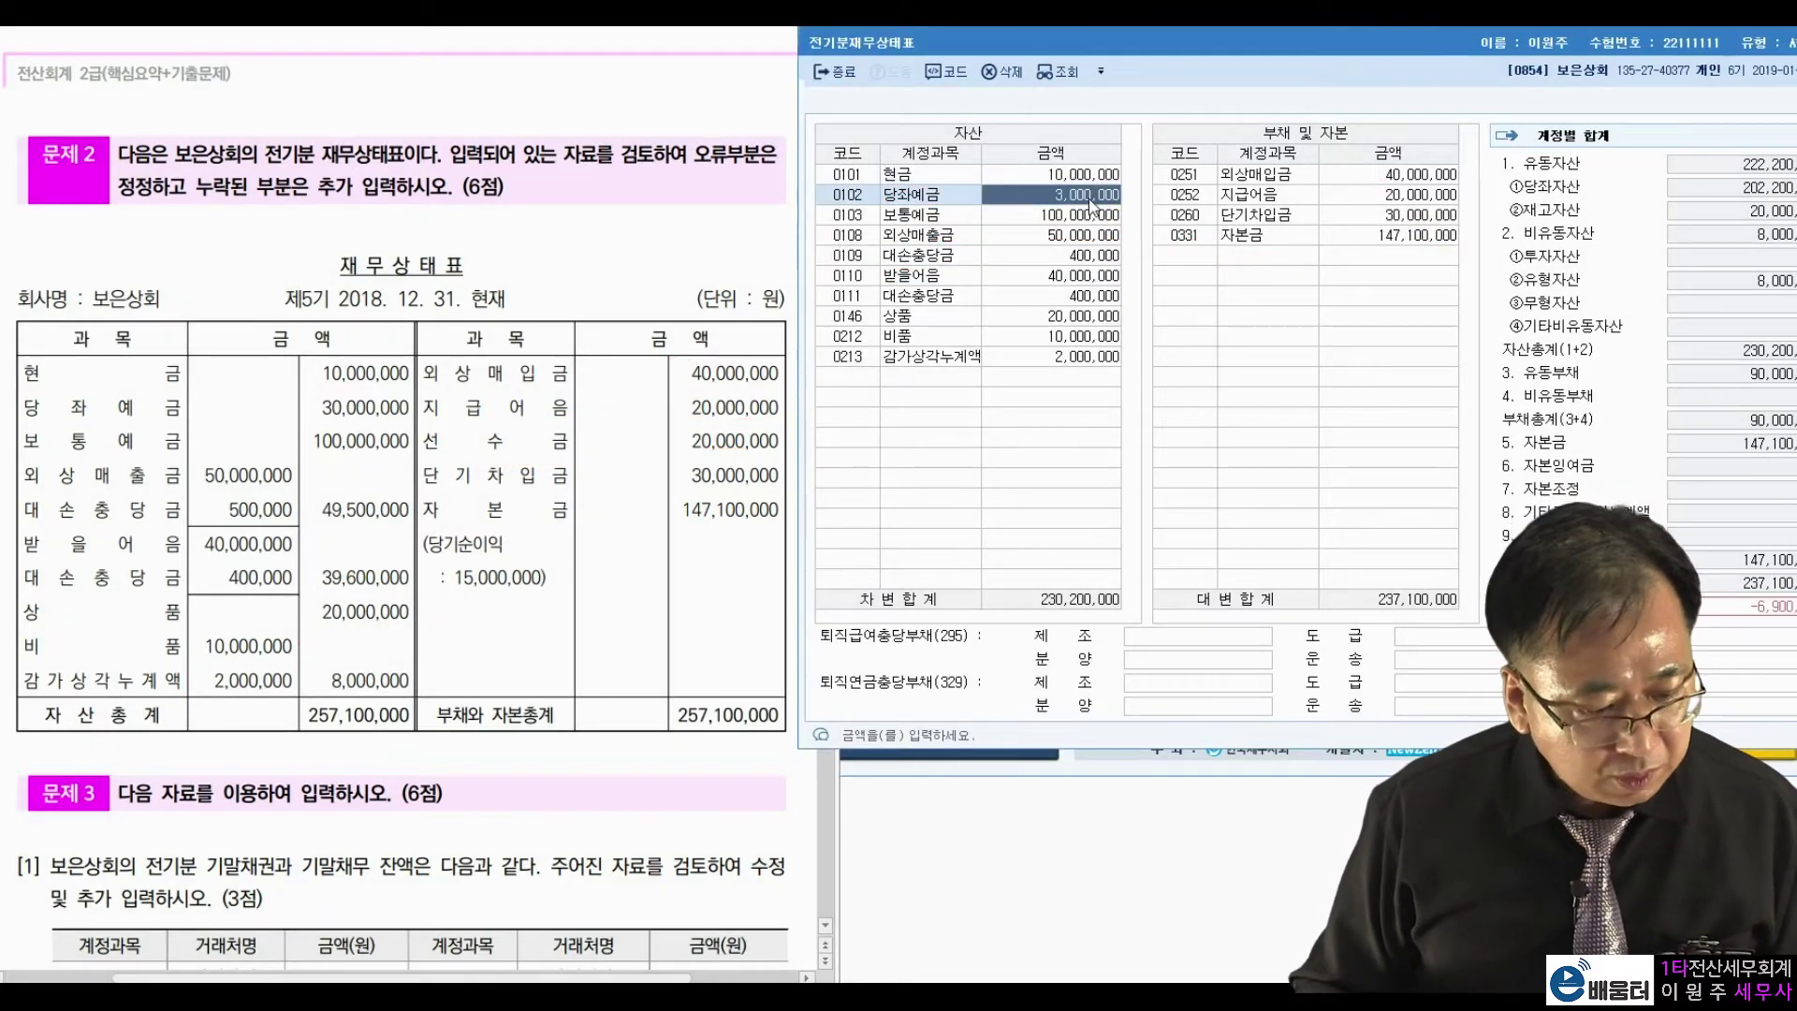
type("30000000")
key("Return")
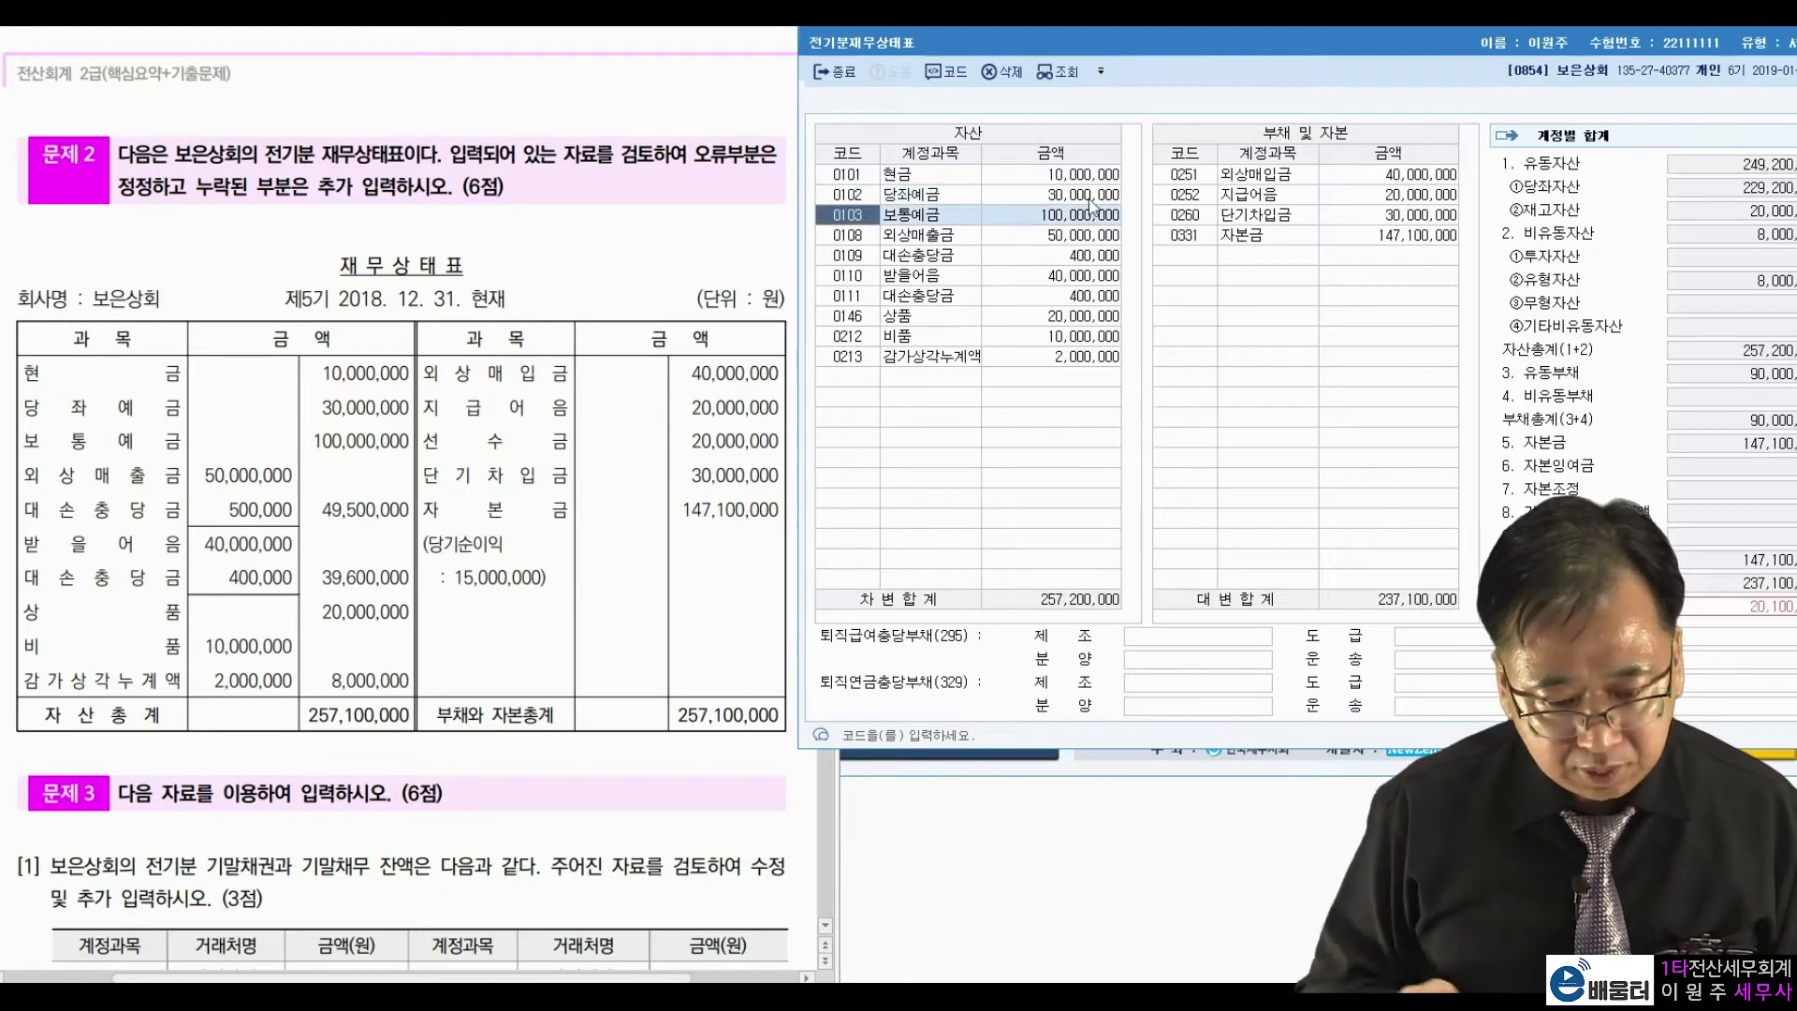
left_click(1056, 239)
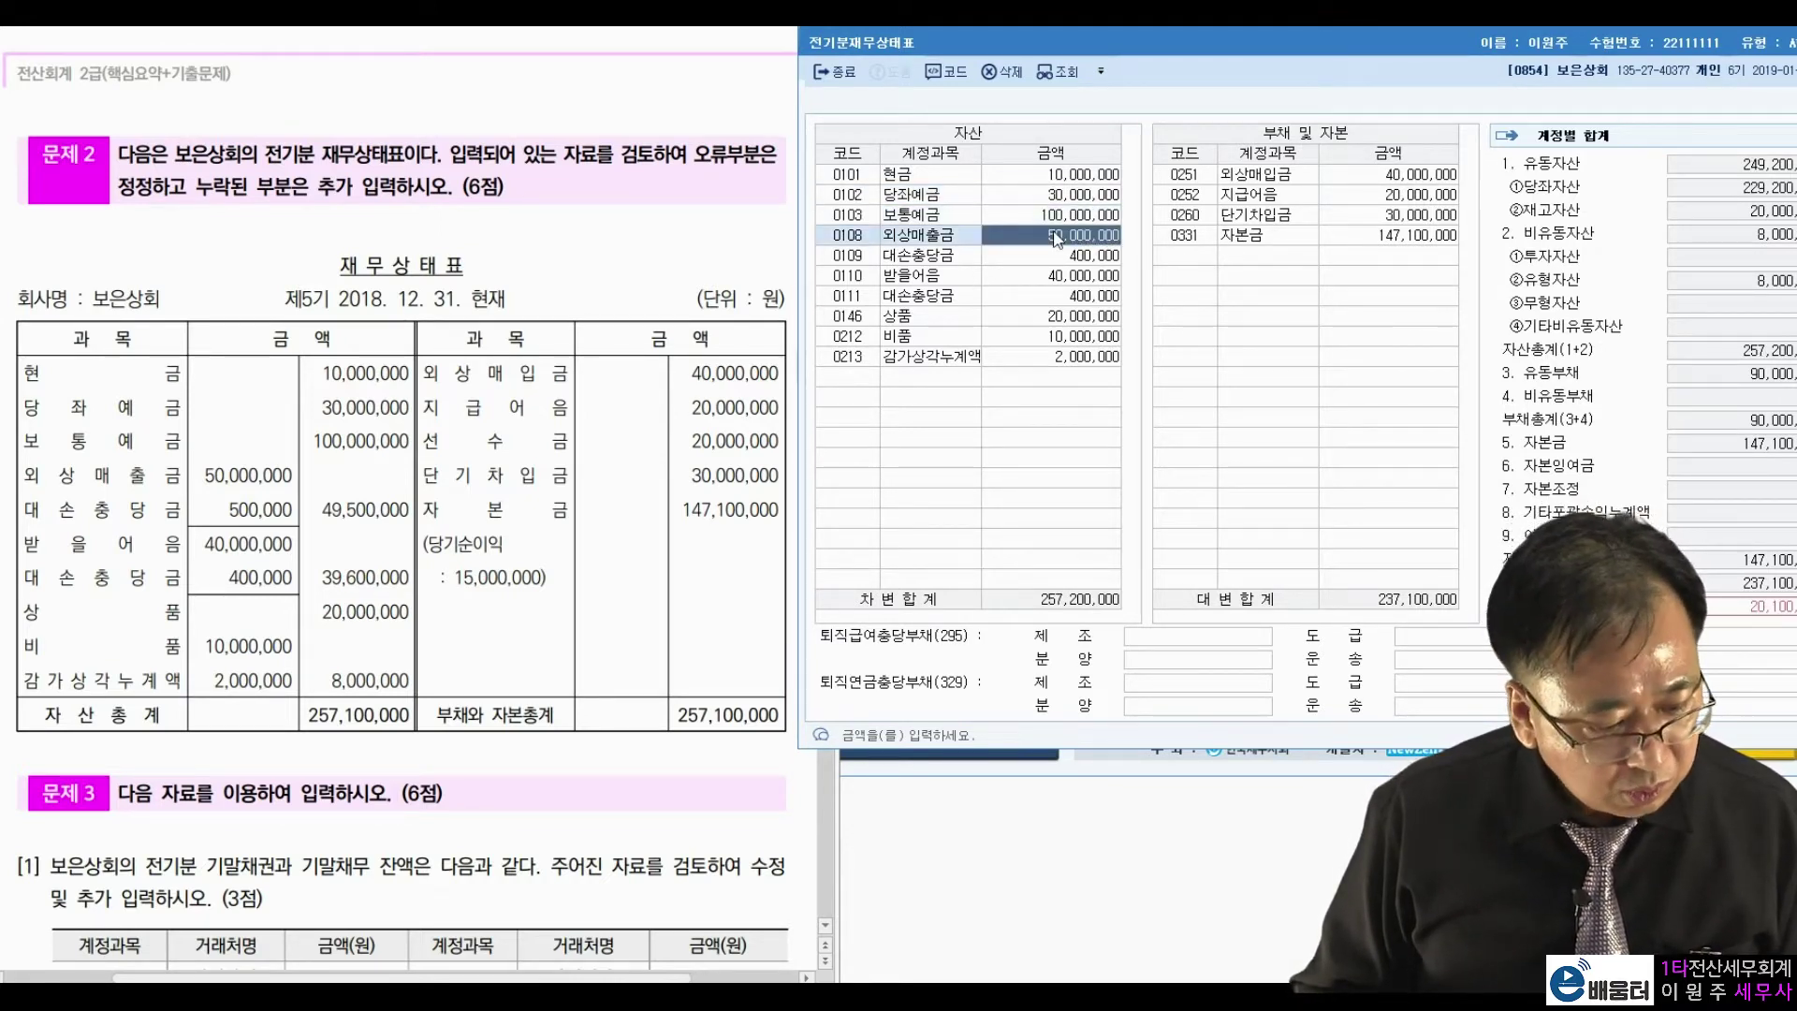
type("500000")
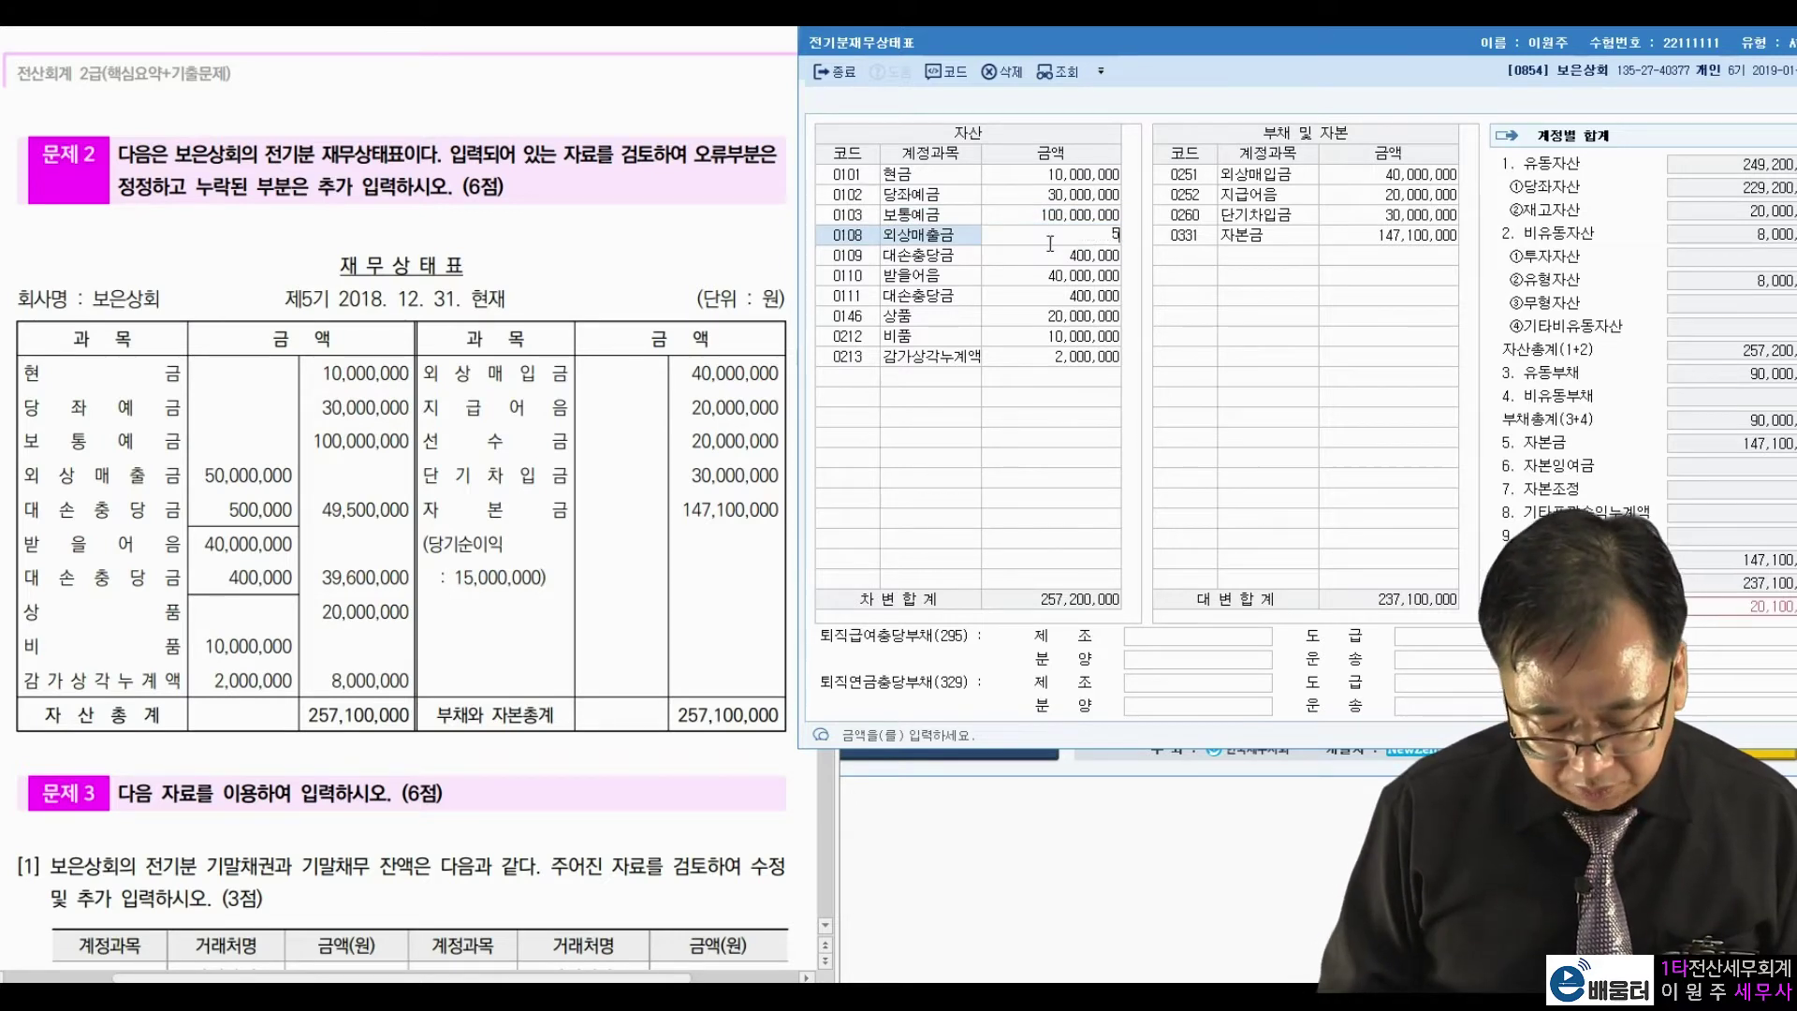
key("Return")
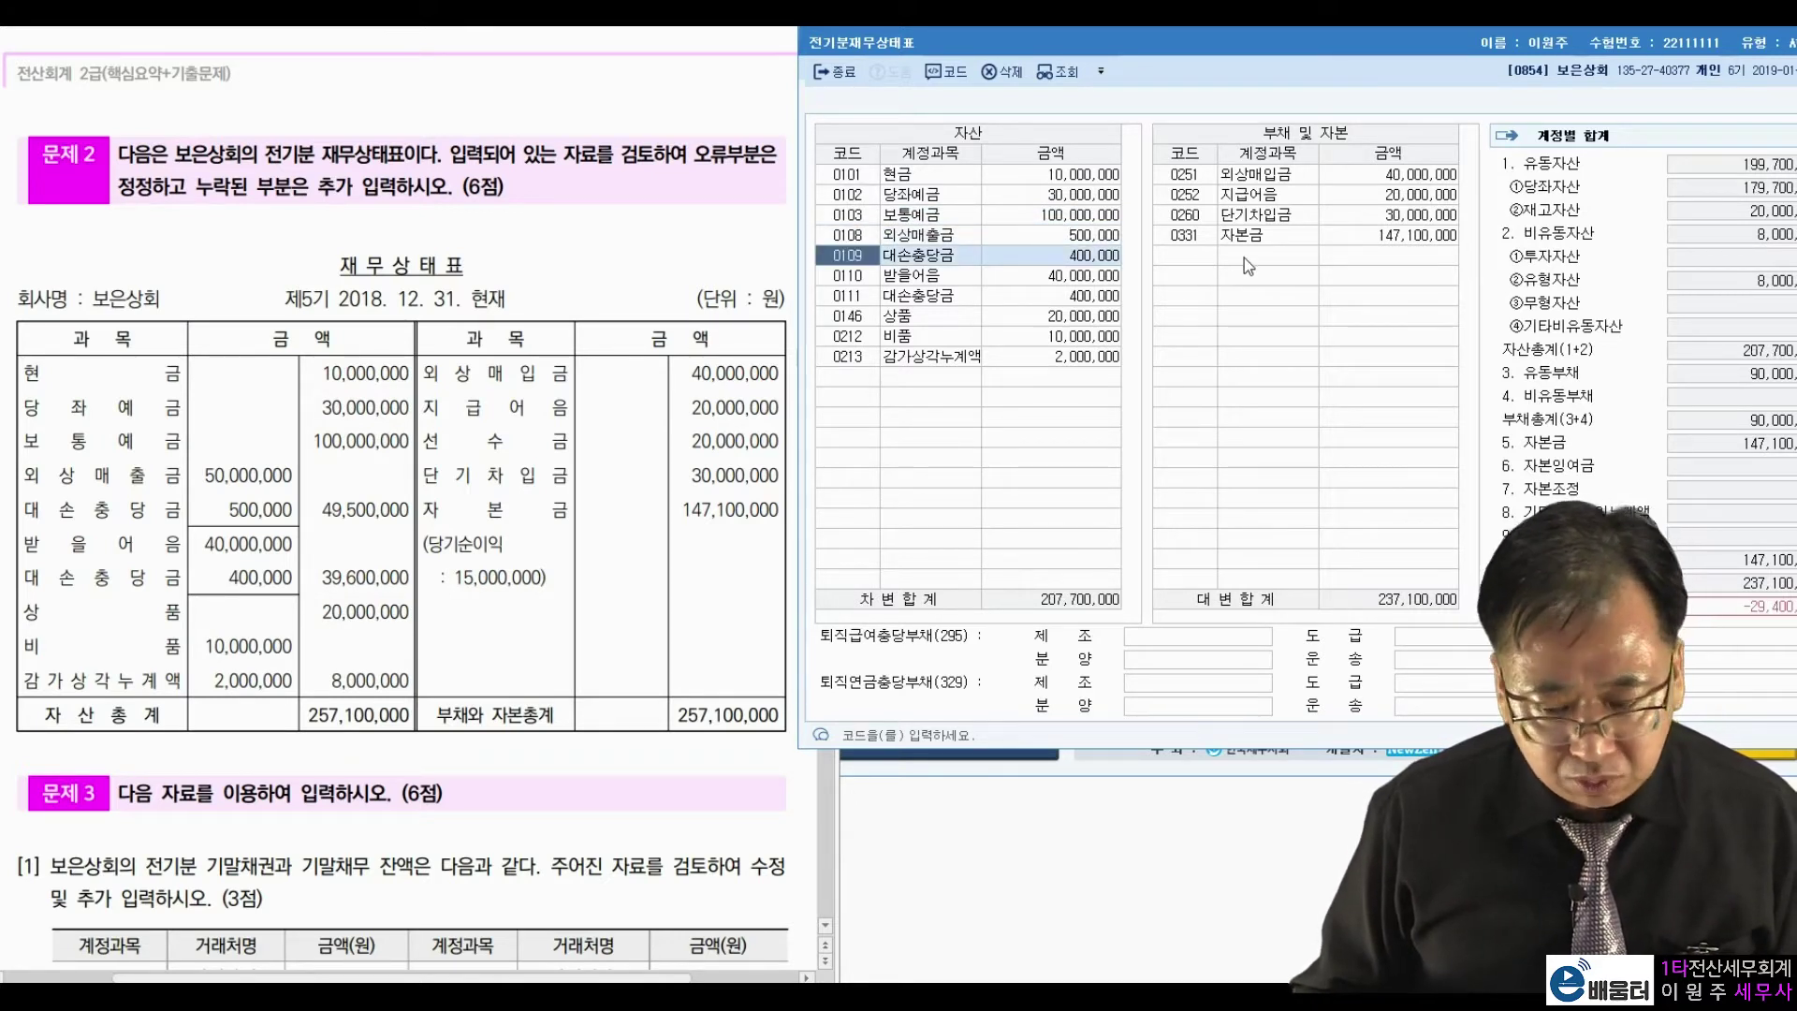
Add 선수금 at 20,000,000 to liabilities and set 0111 대손충당금 to 500,000.
left_click(1244, 257)
type("선수")
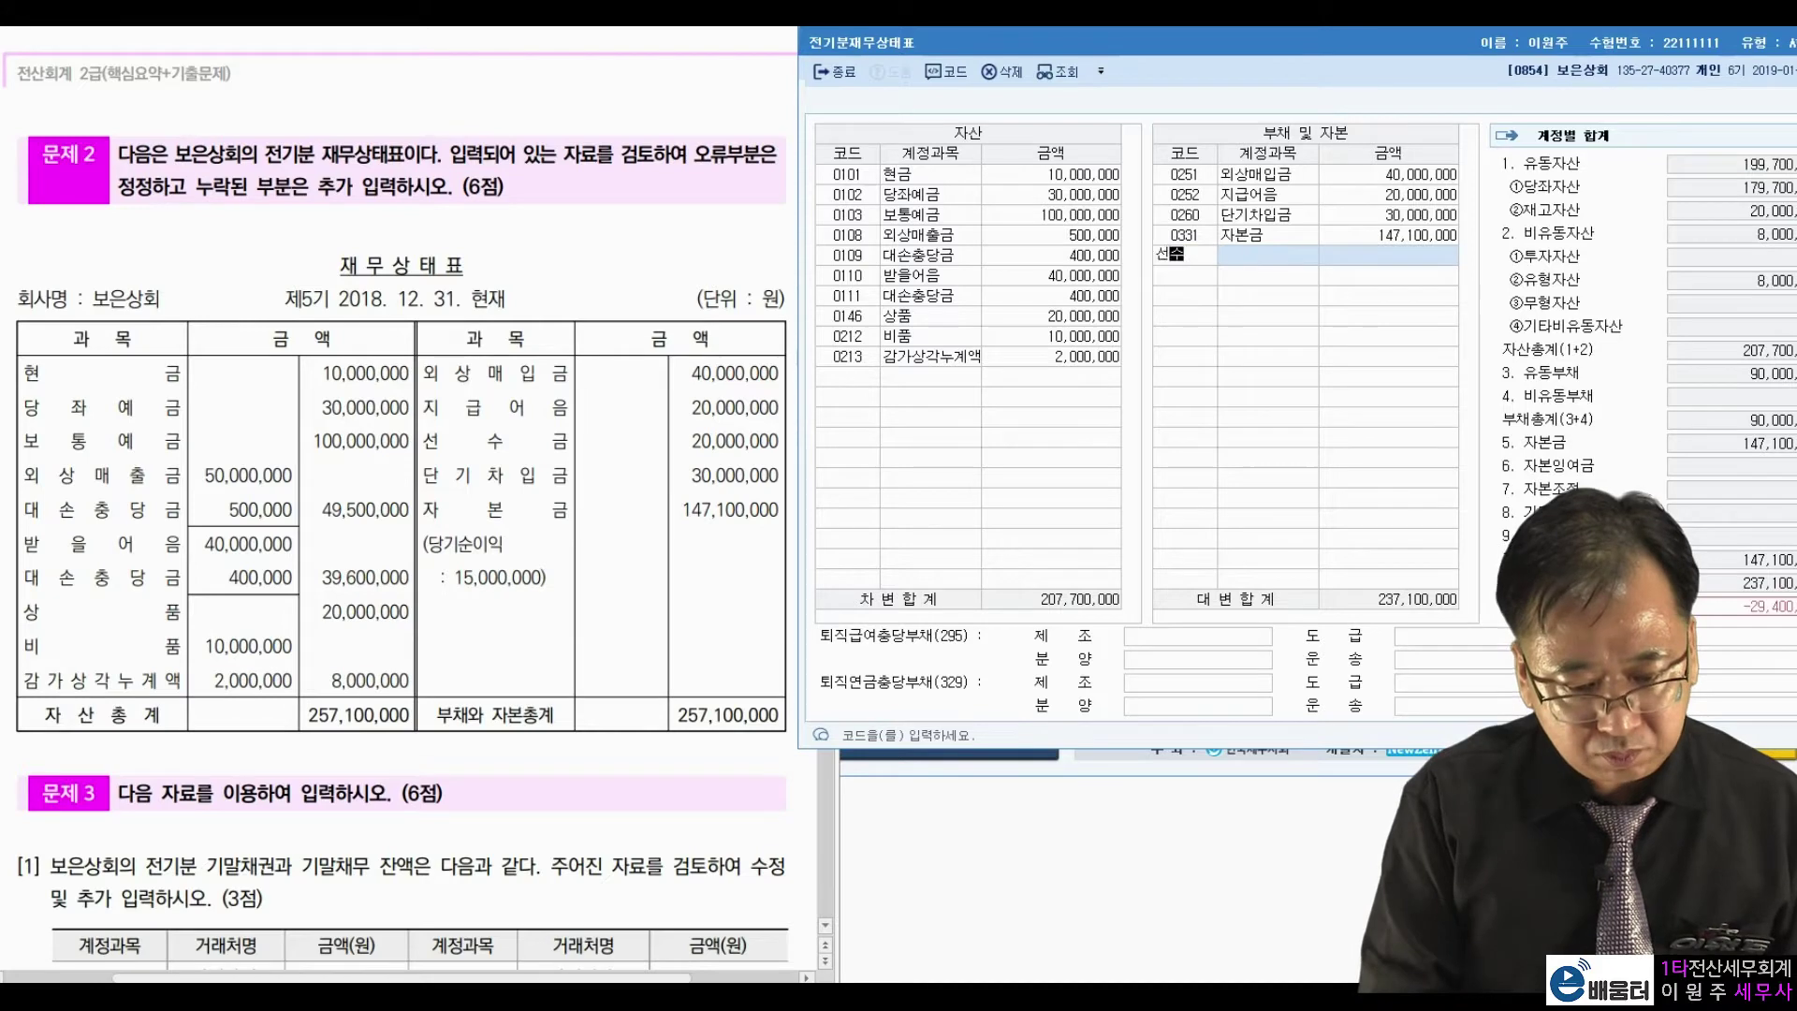
key("Return")
key("Return")
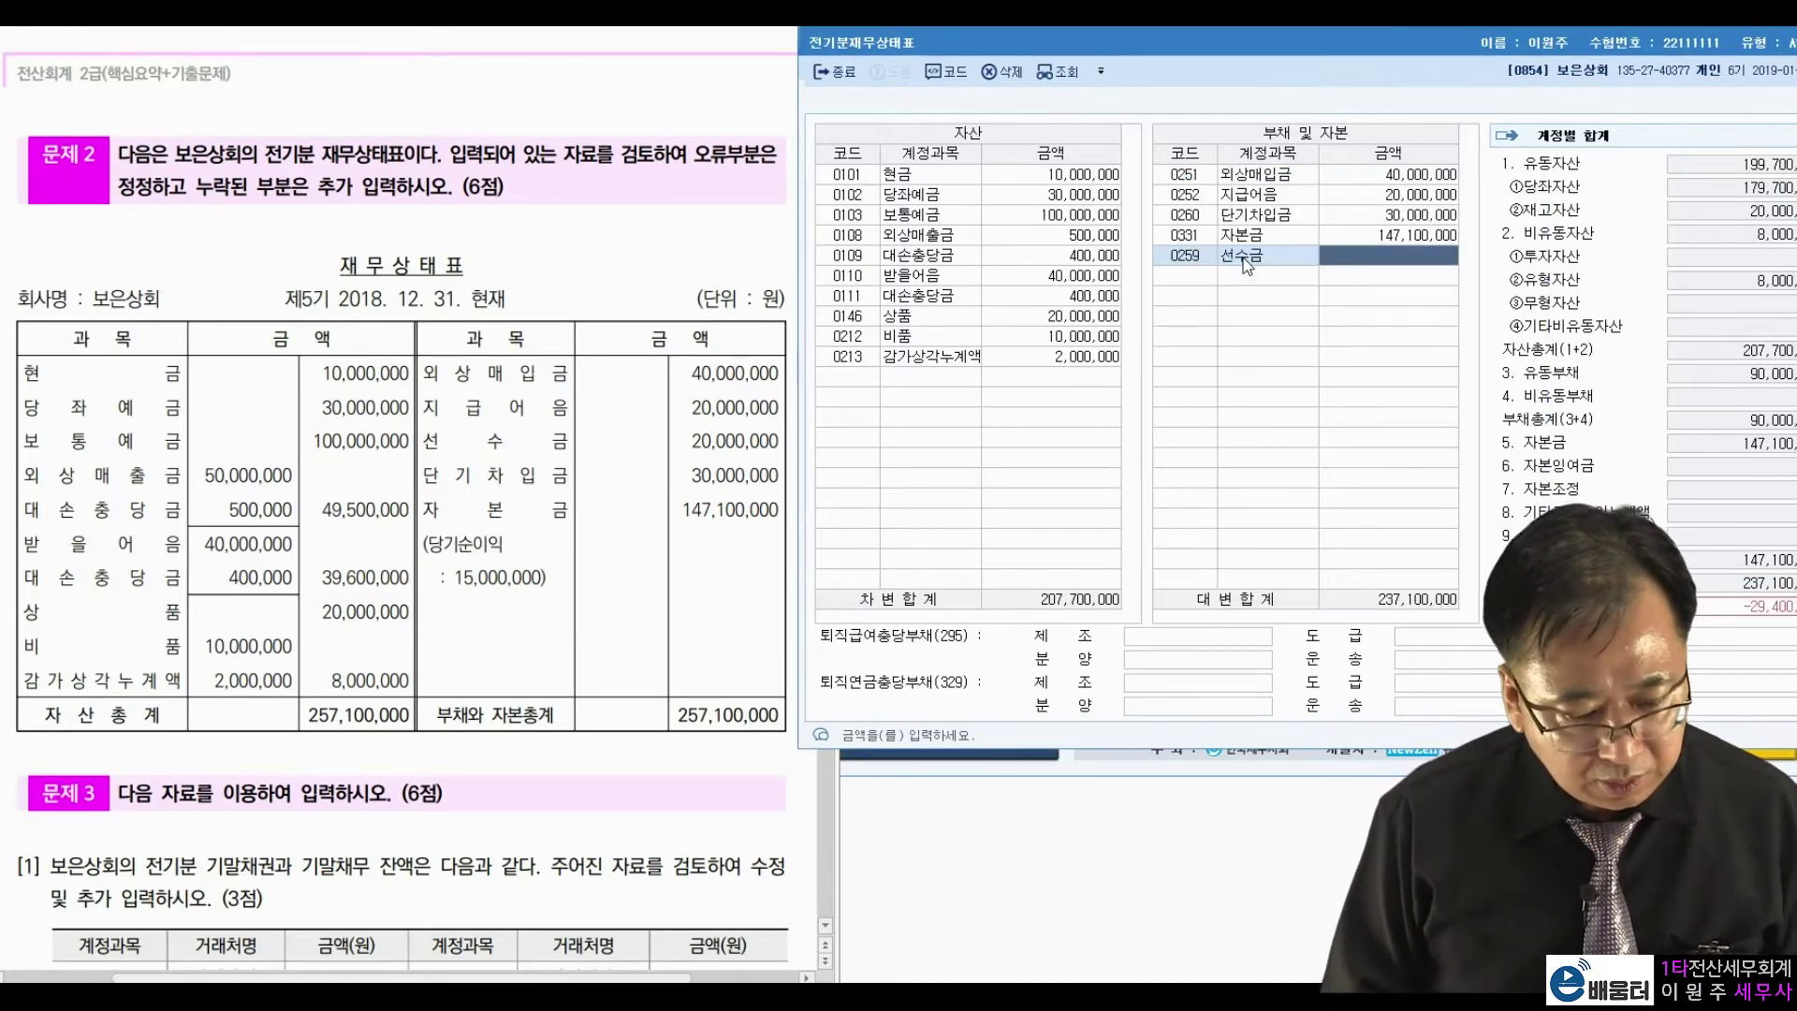
type("20000000")
key("Return")
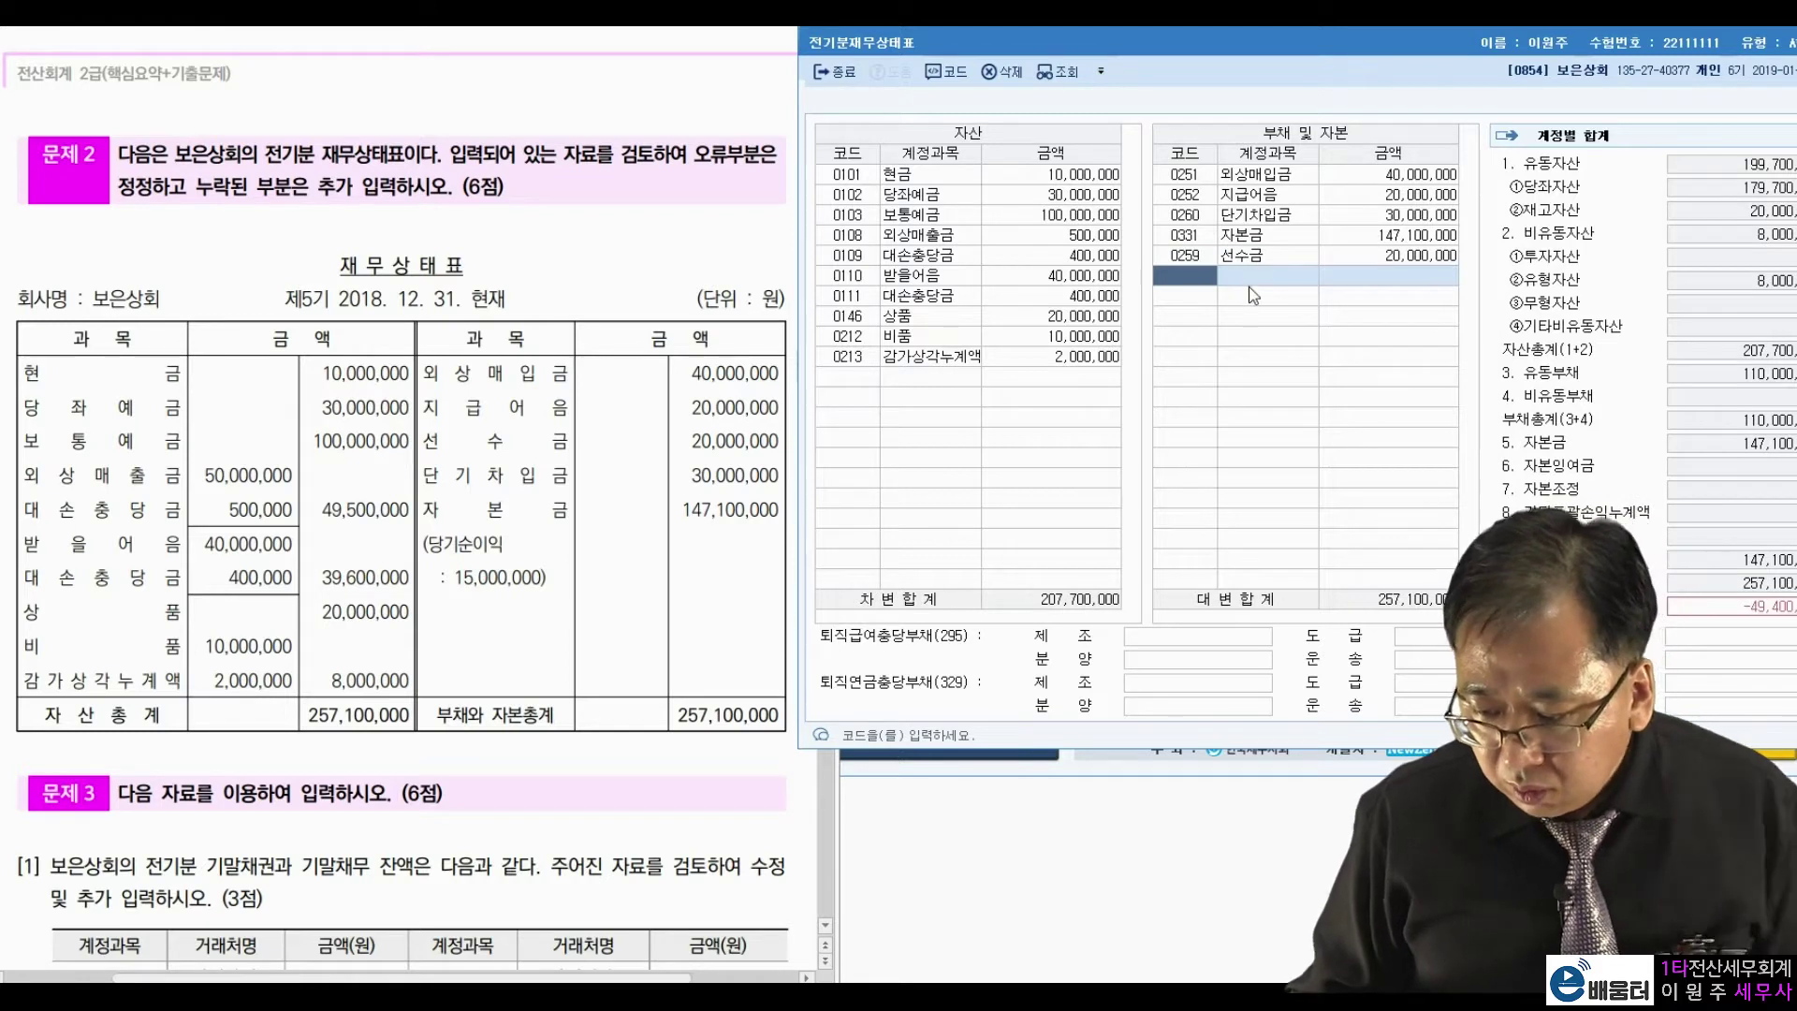
left_click(1073, 298)
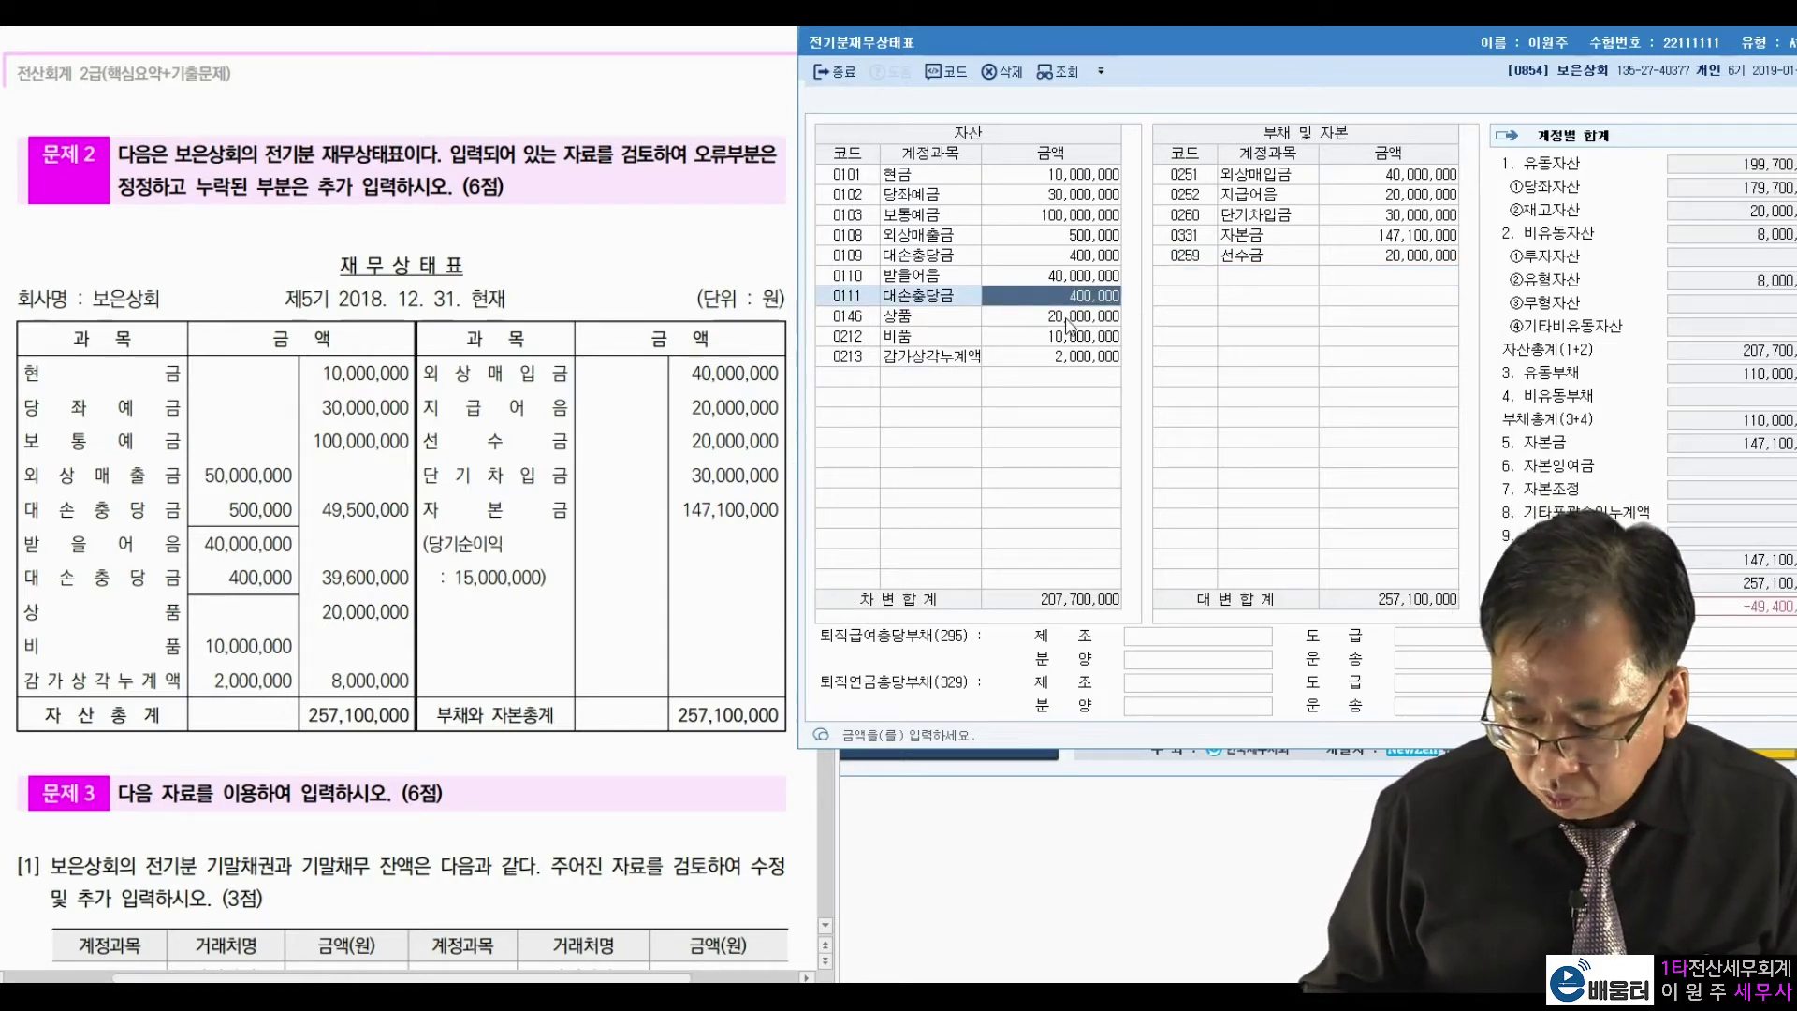
type("500,000")
key("Return")
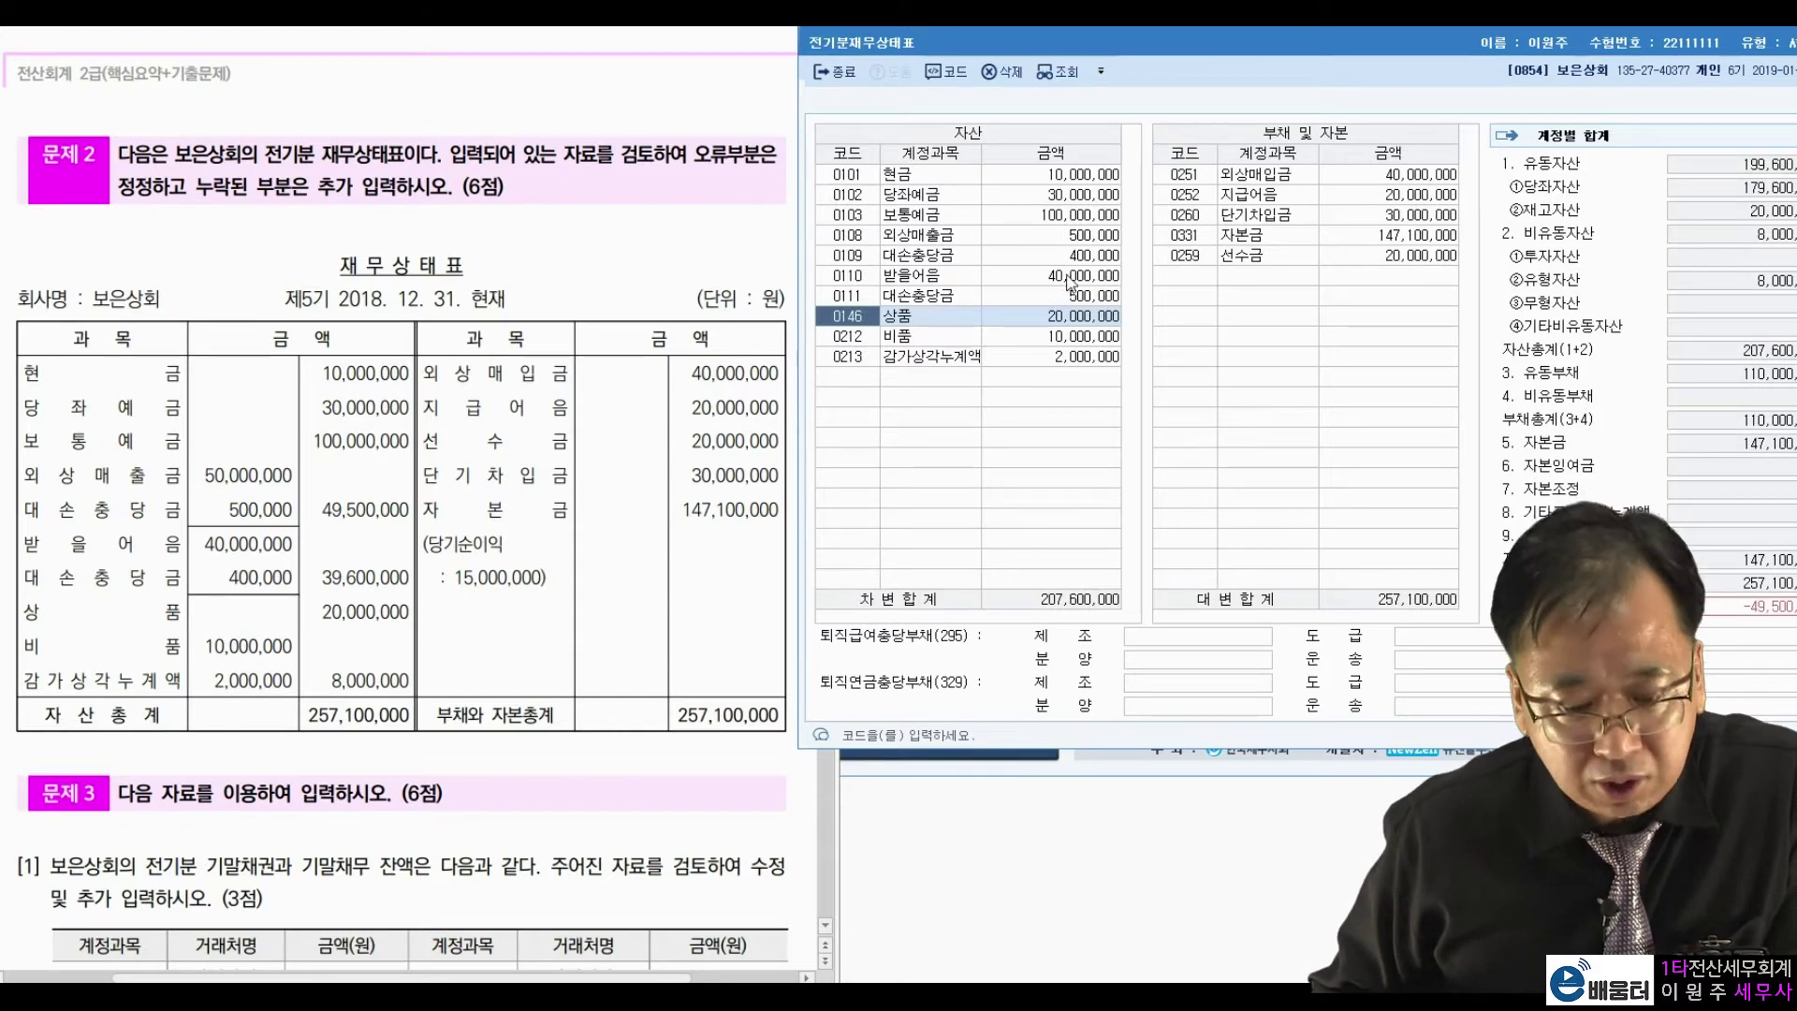
Set 외상매출금 row 0108 to 50,000,000.
left_click(1084, 190)
key("Down")
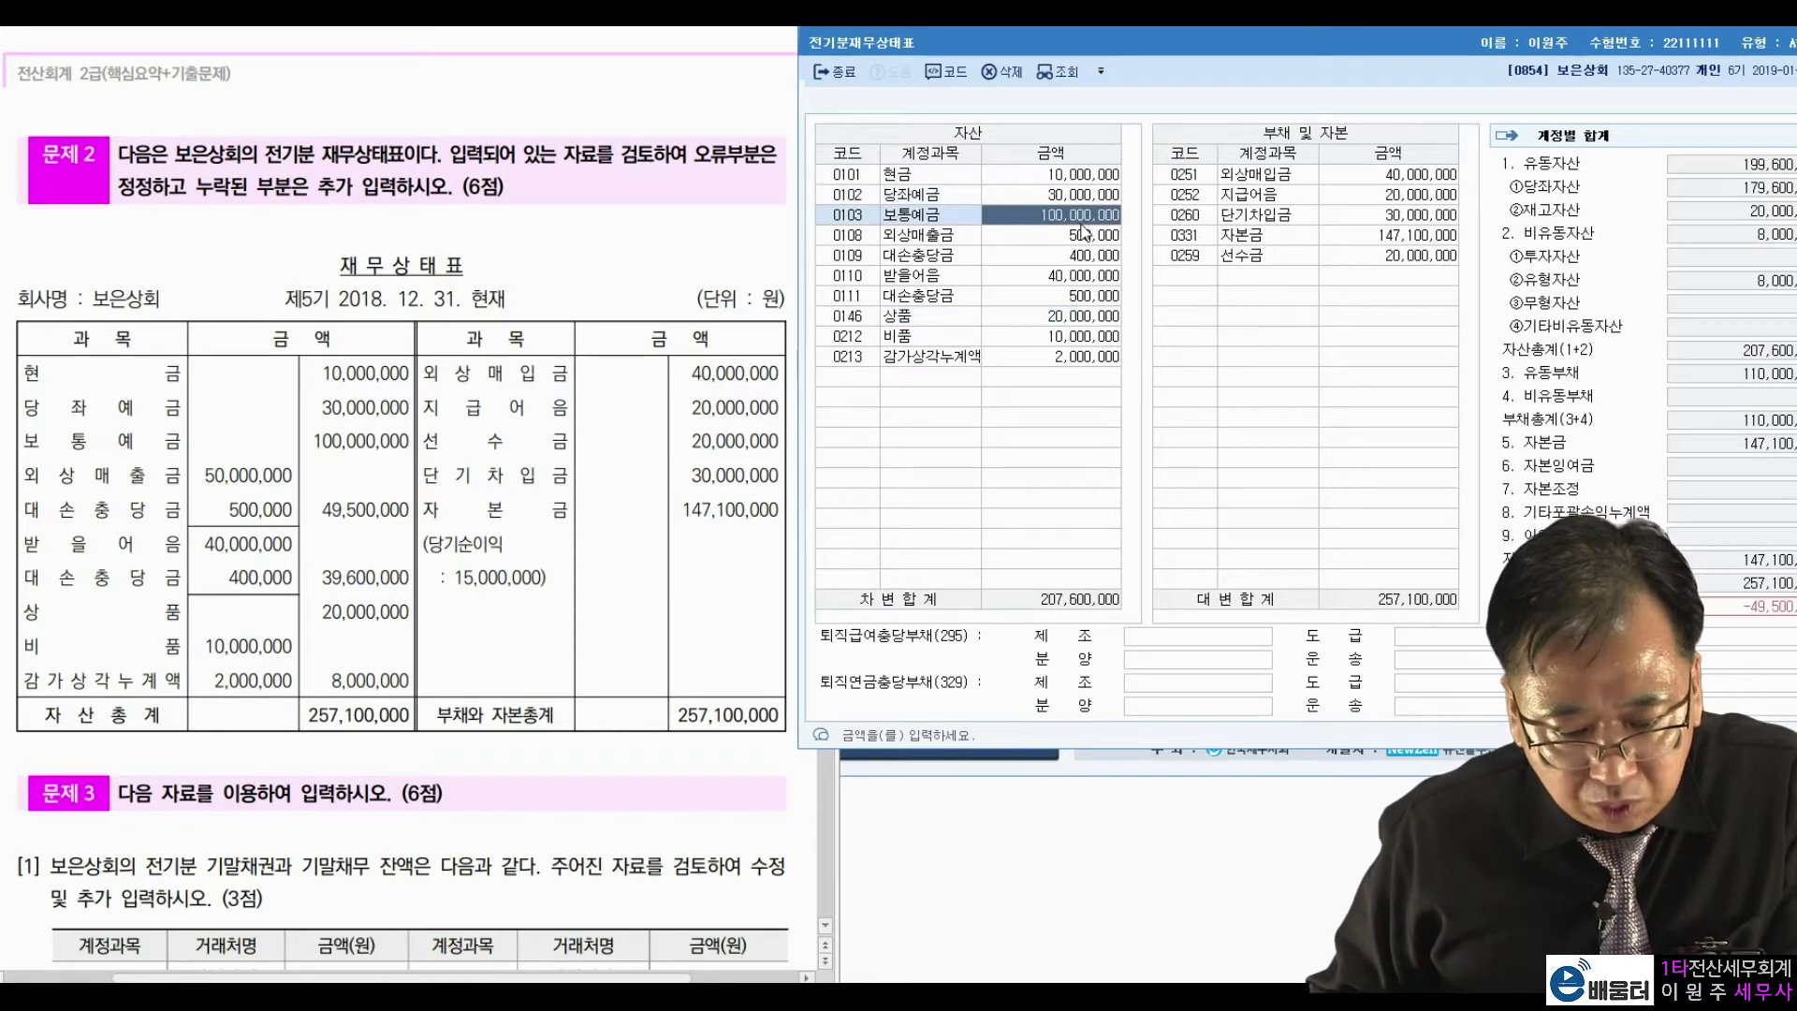
key("Down")
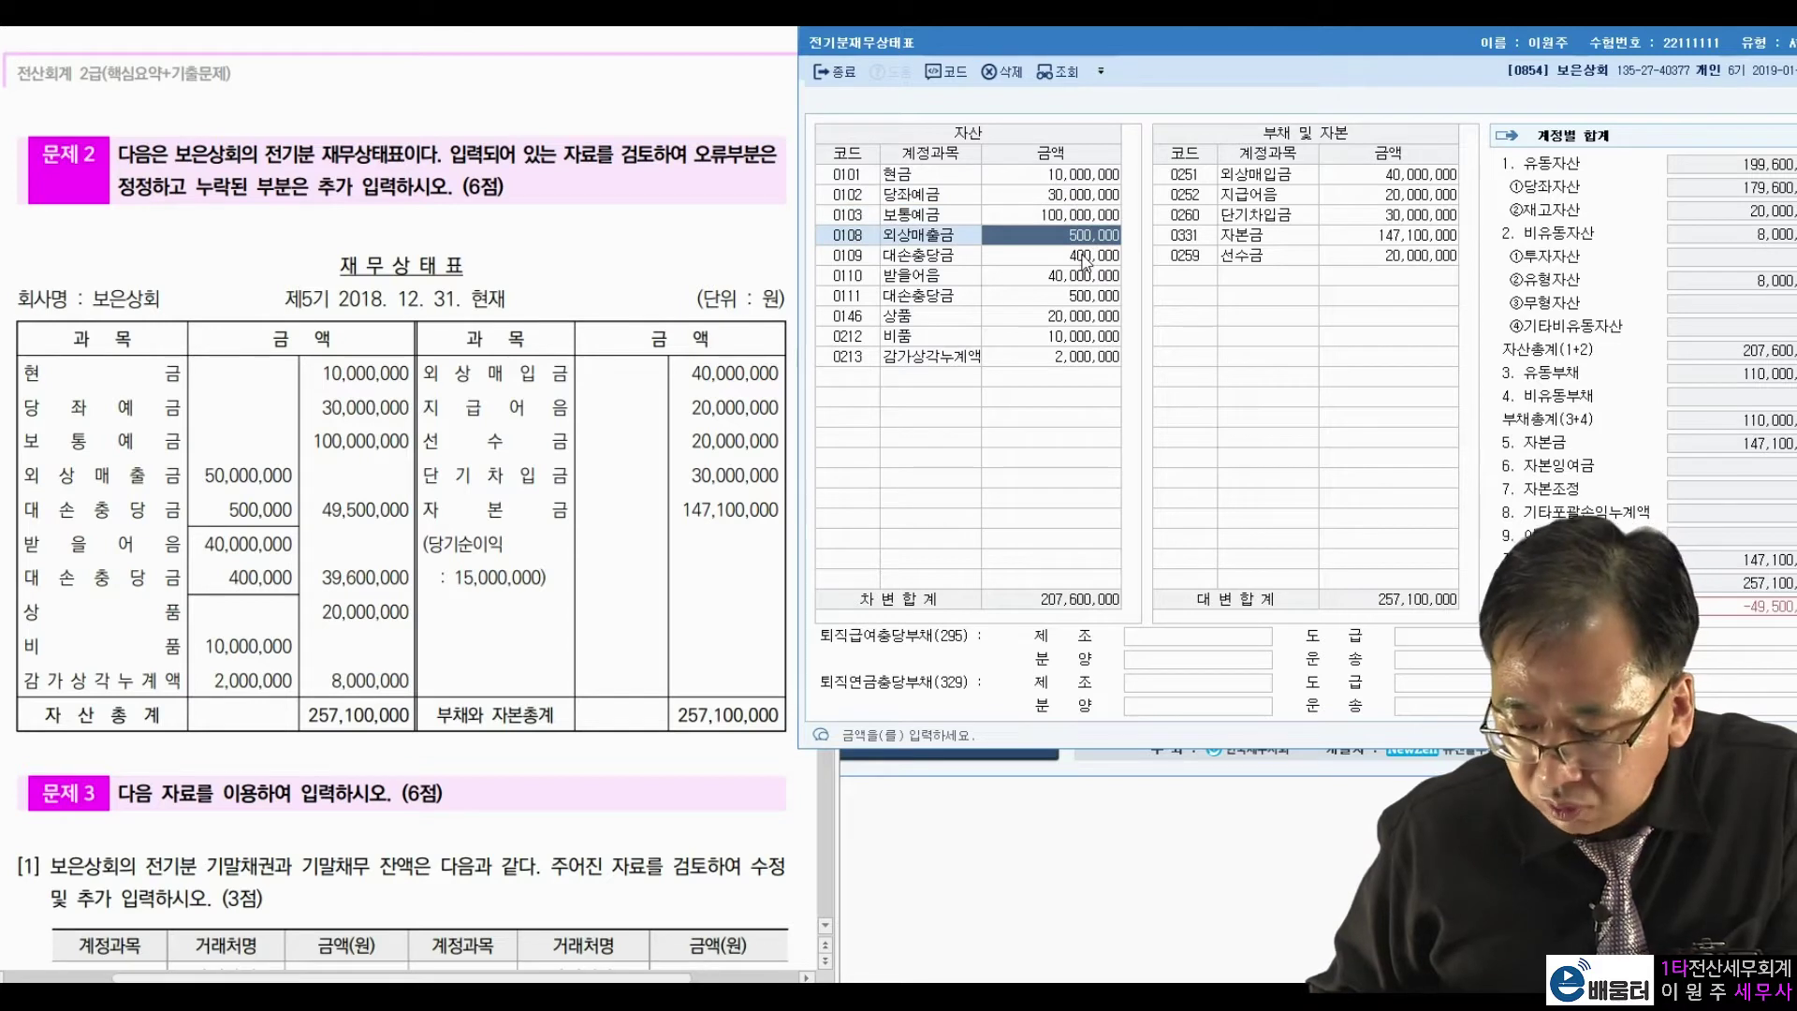
left_click(1083, 255)
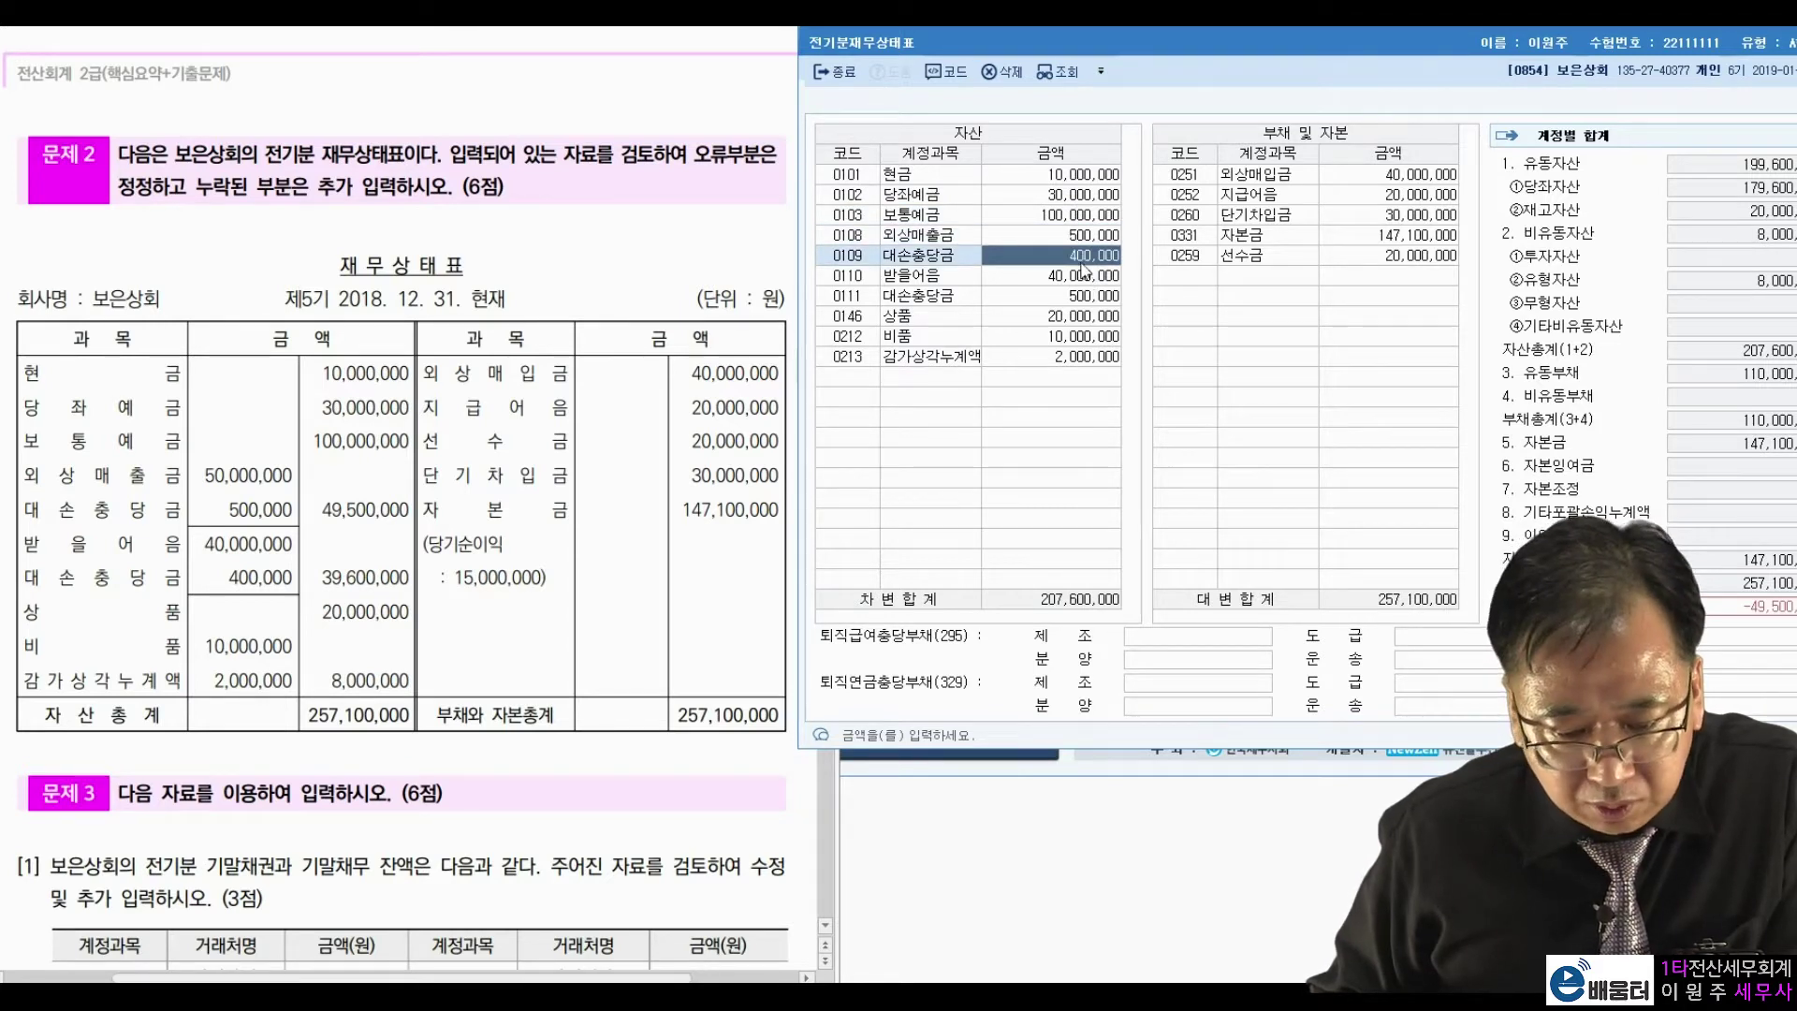
left_click(1082, 236)
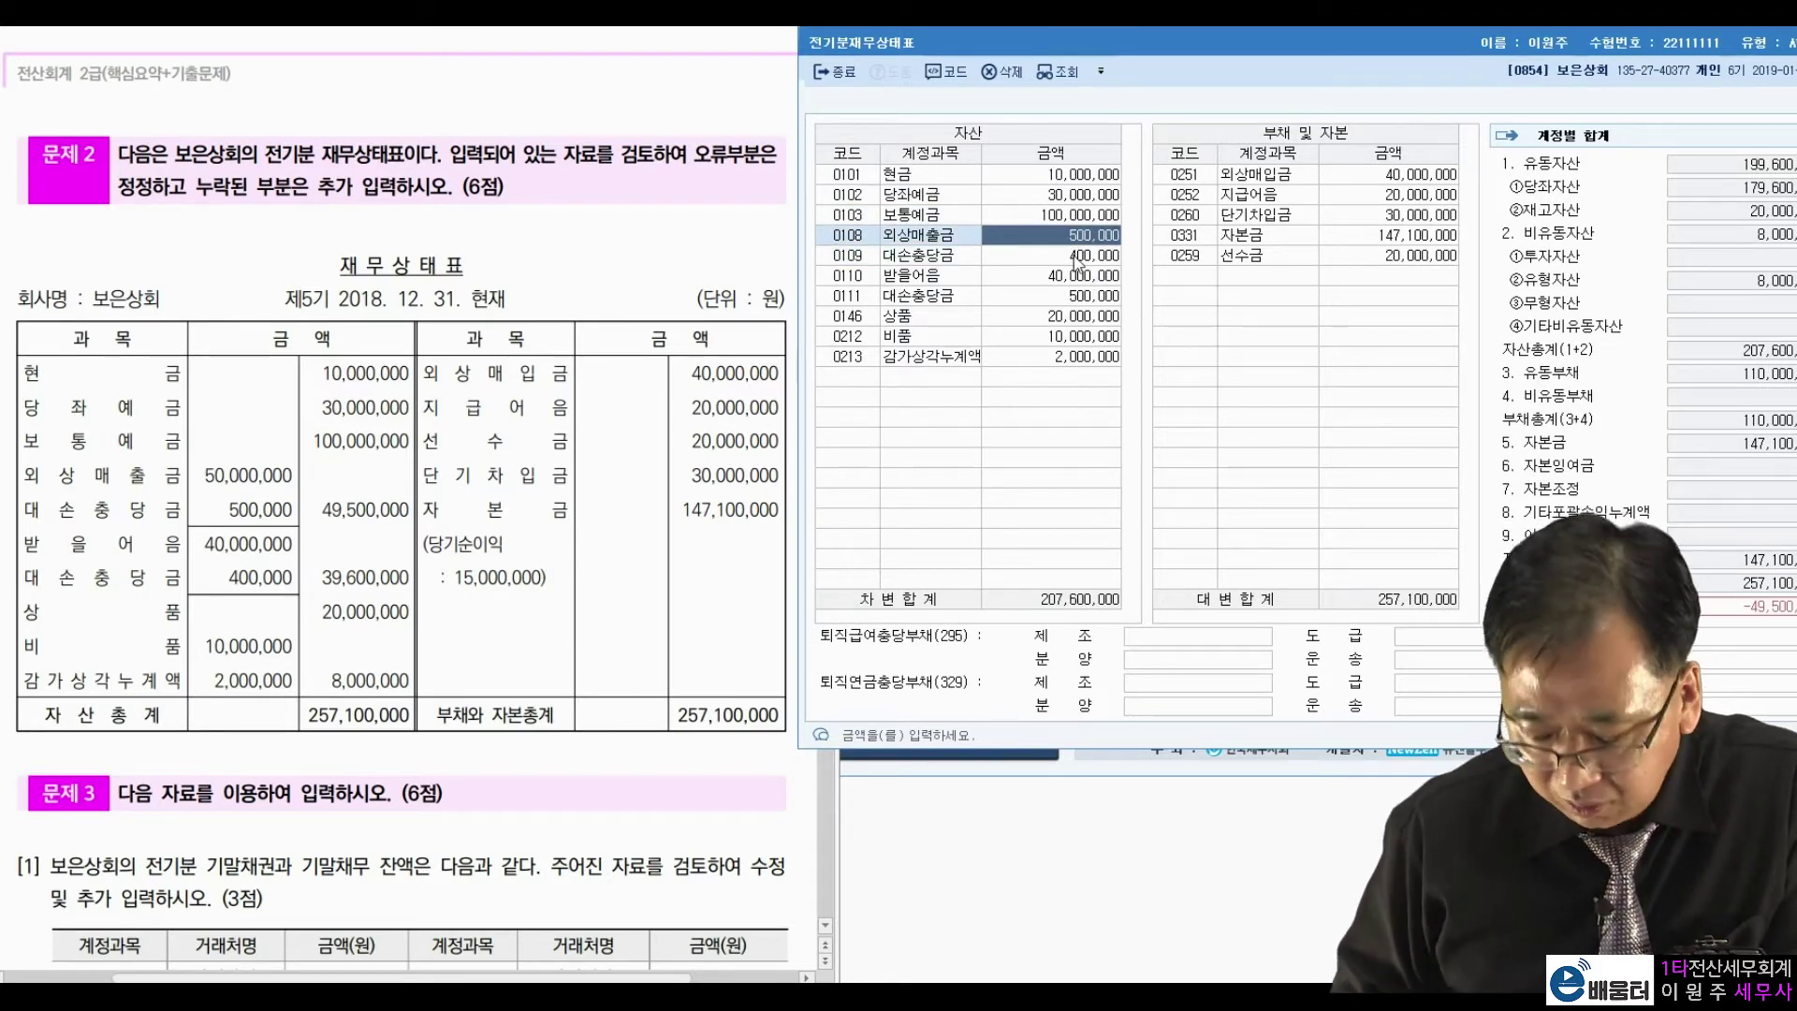
type("50000000")
key("Return")
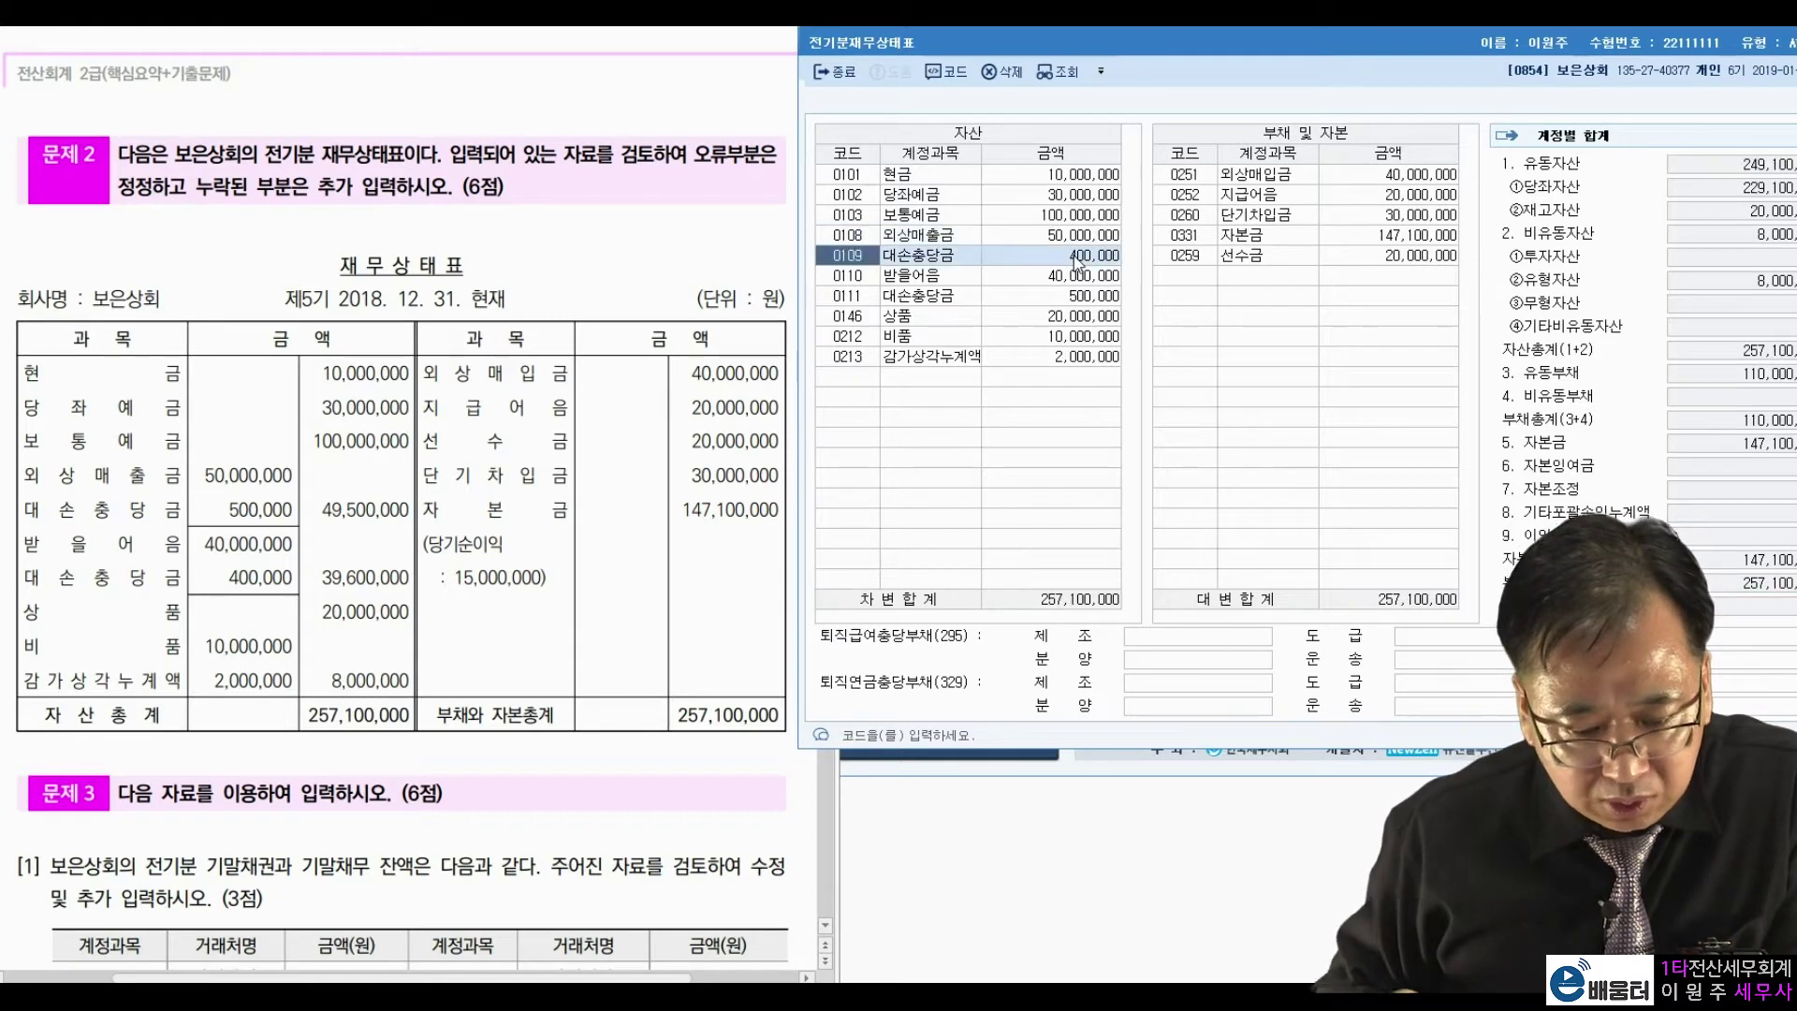
Set allowance 0109 to 500,000 and return 0111 to 400,000, balancing both sides at 257,100,000.
left_click(1079, 256)
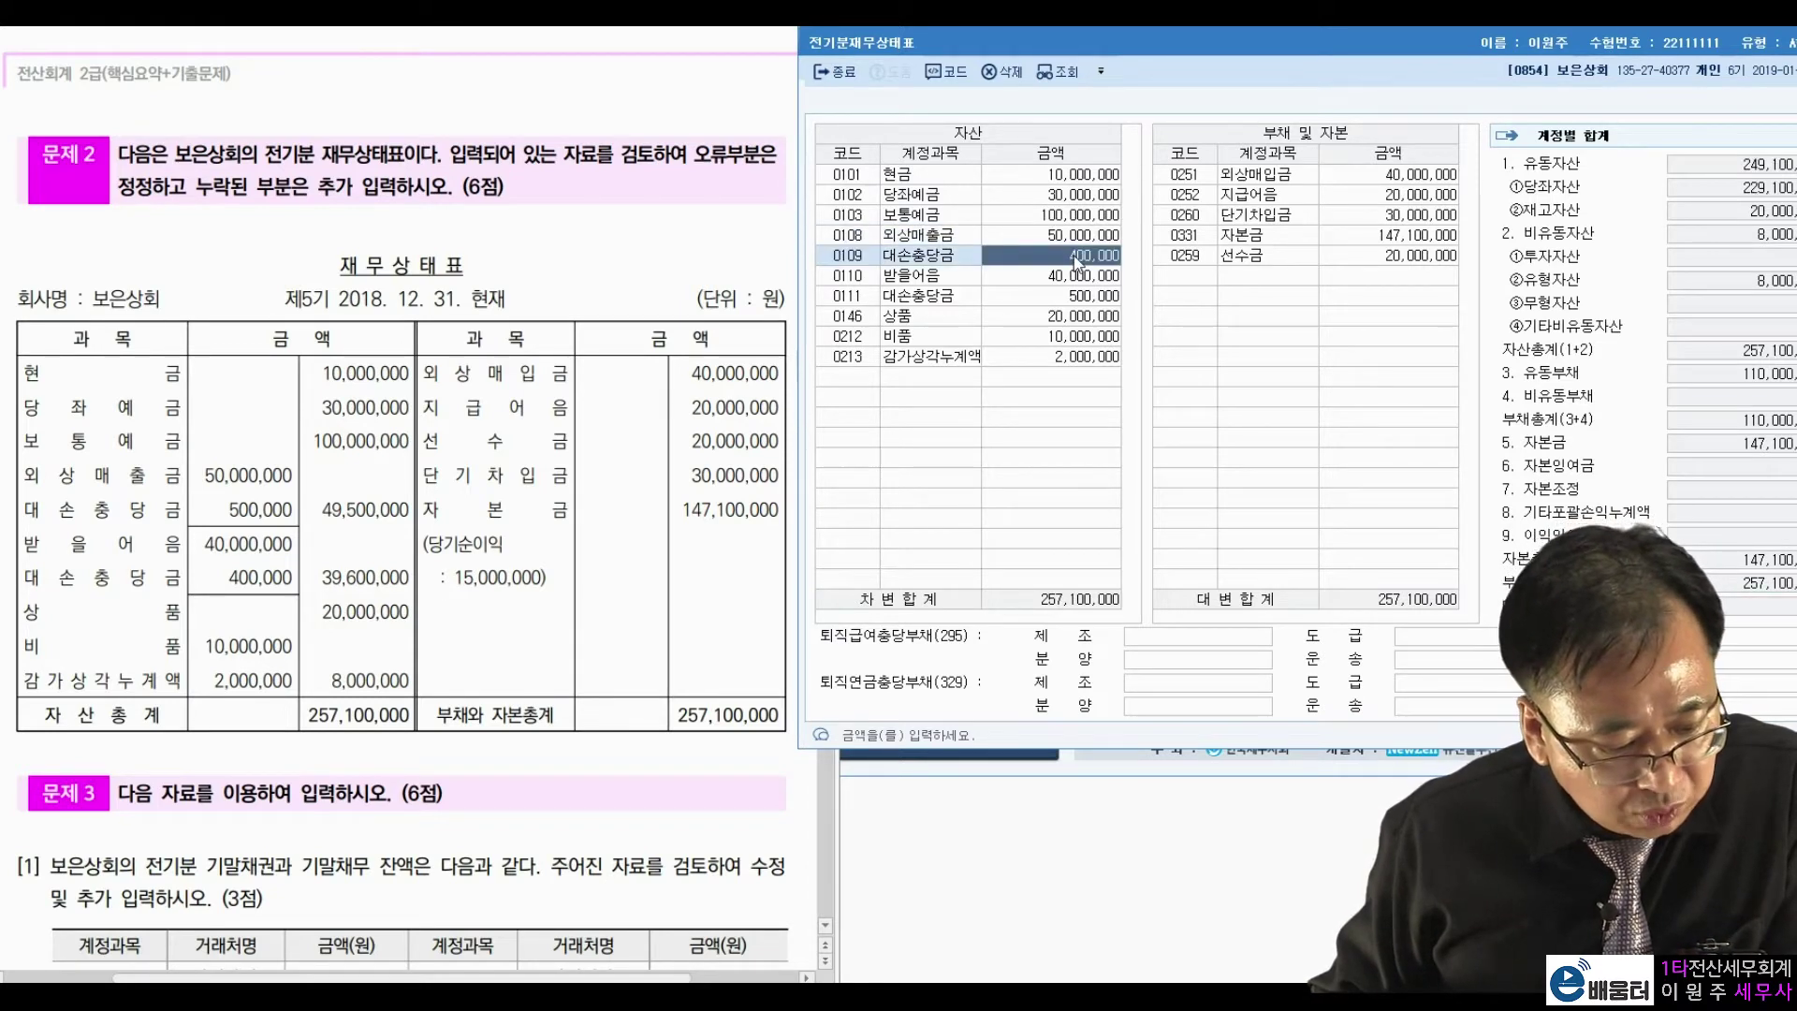
type("500000")
key("Return")
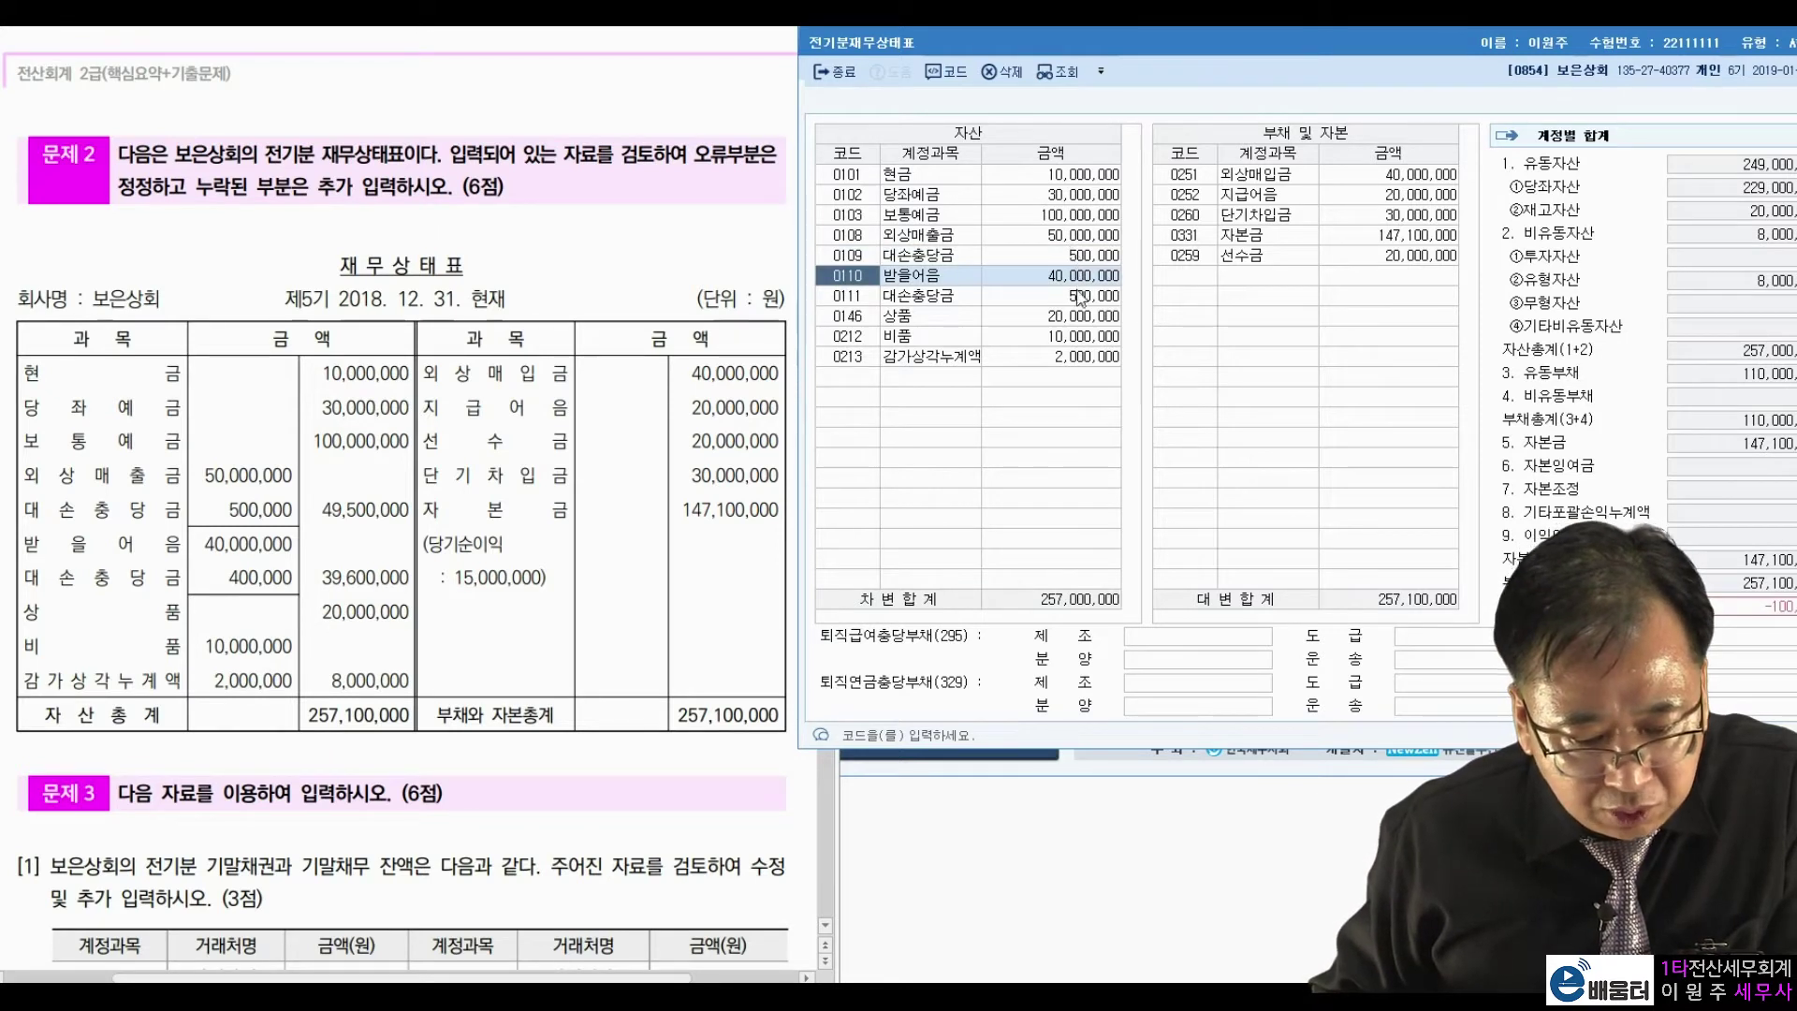
left_click(1080, 299)
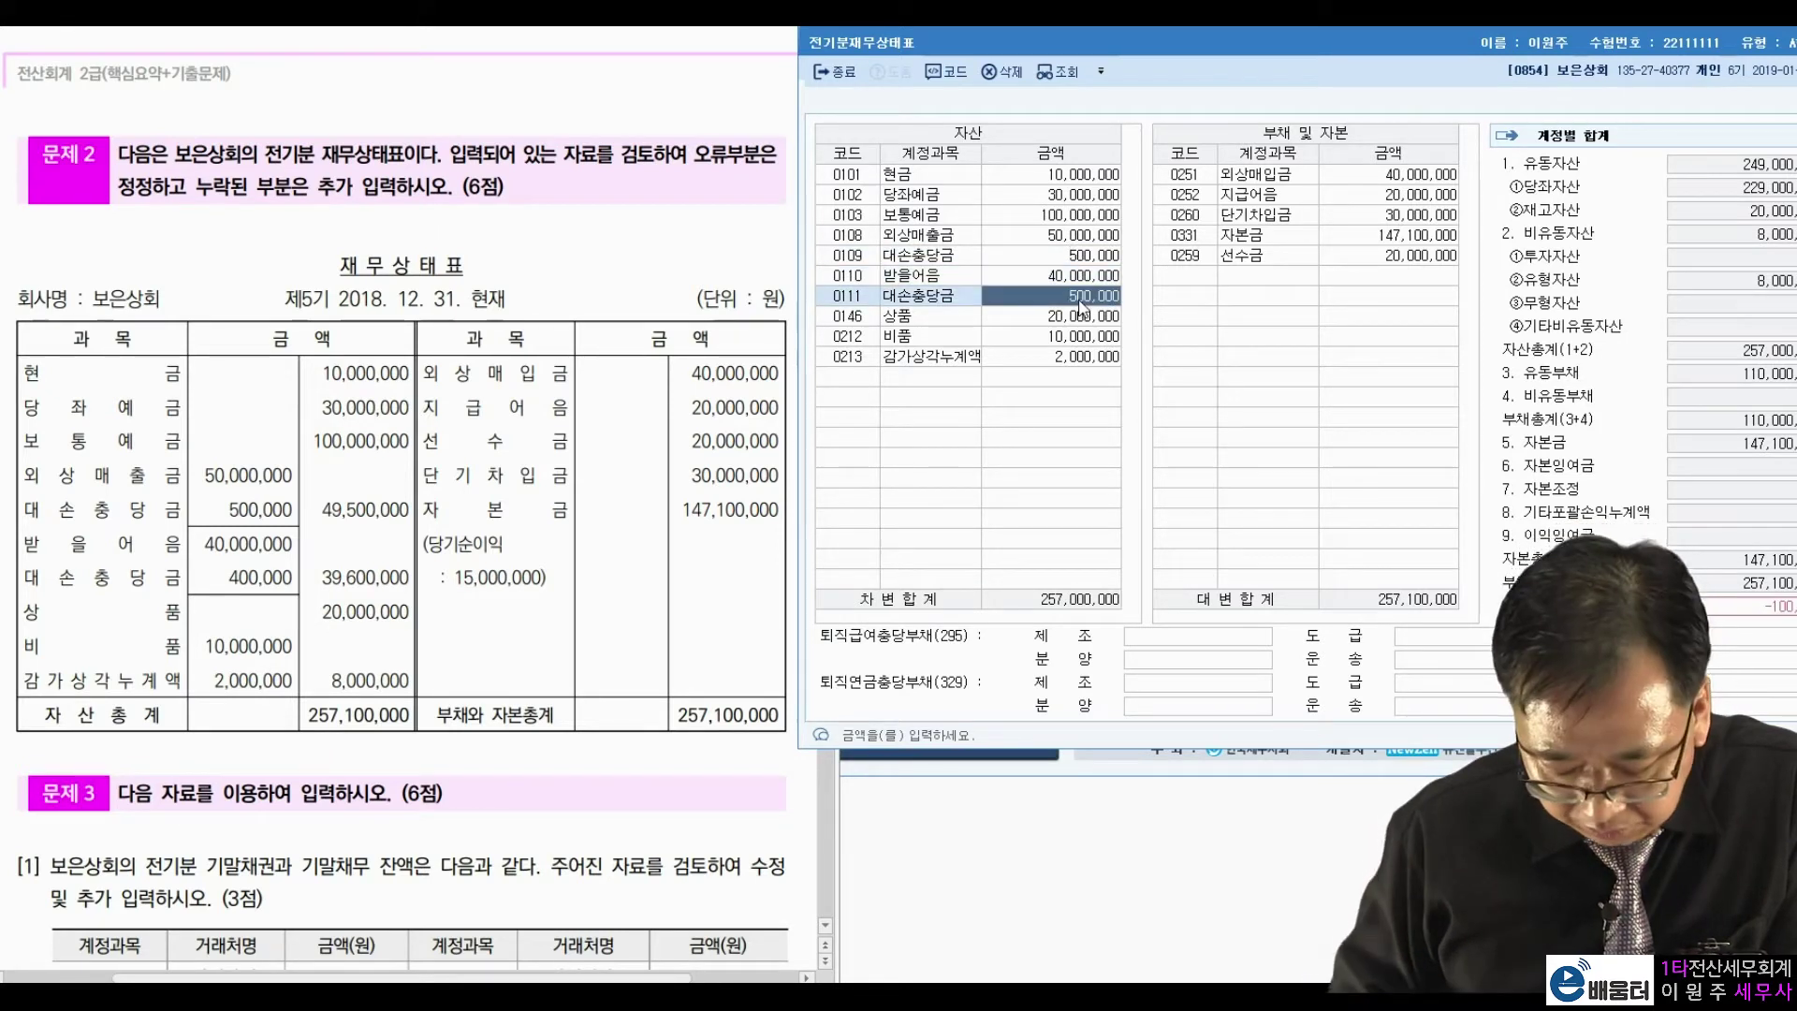
type("400000")
key("Return")
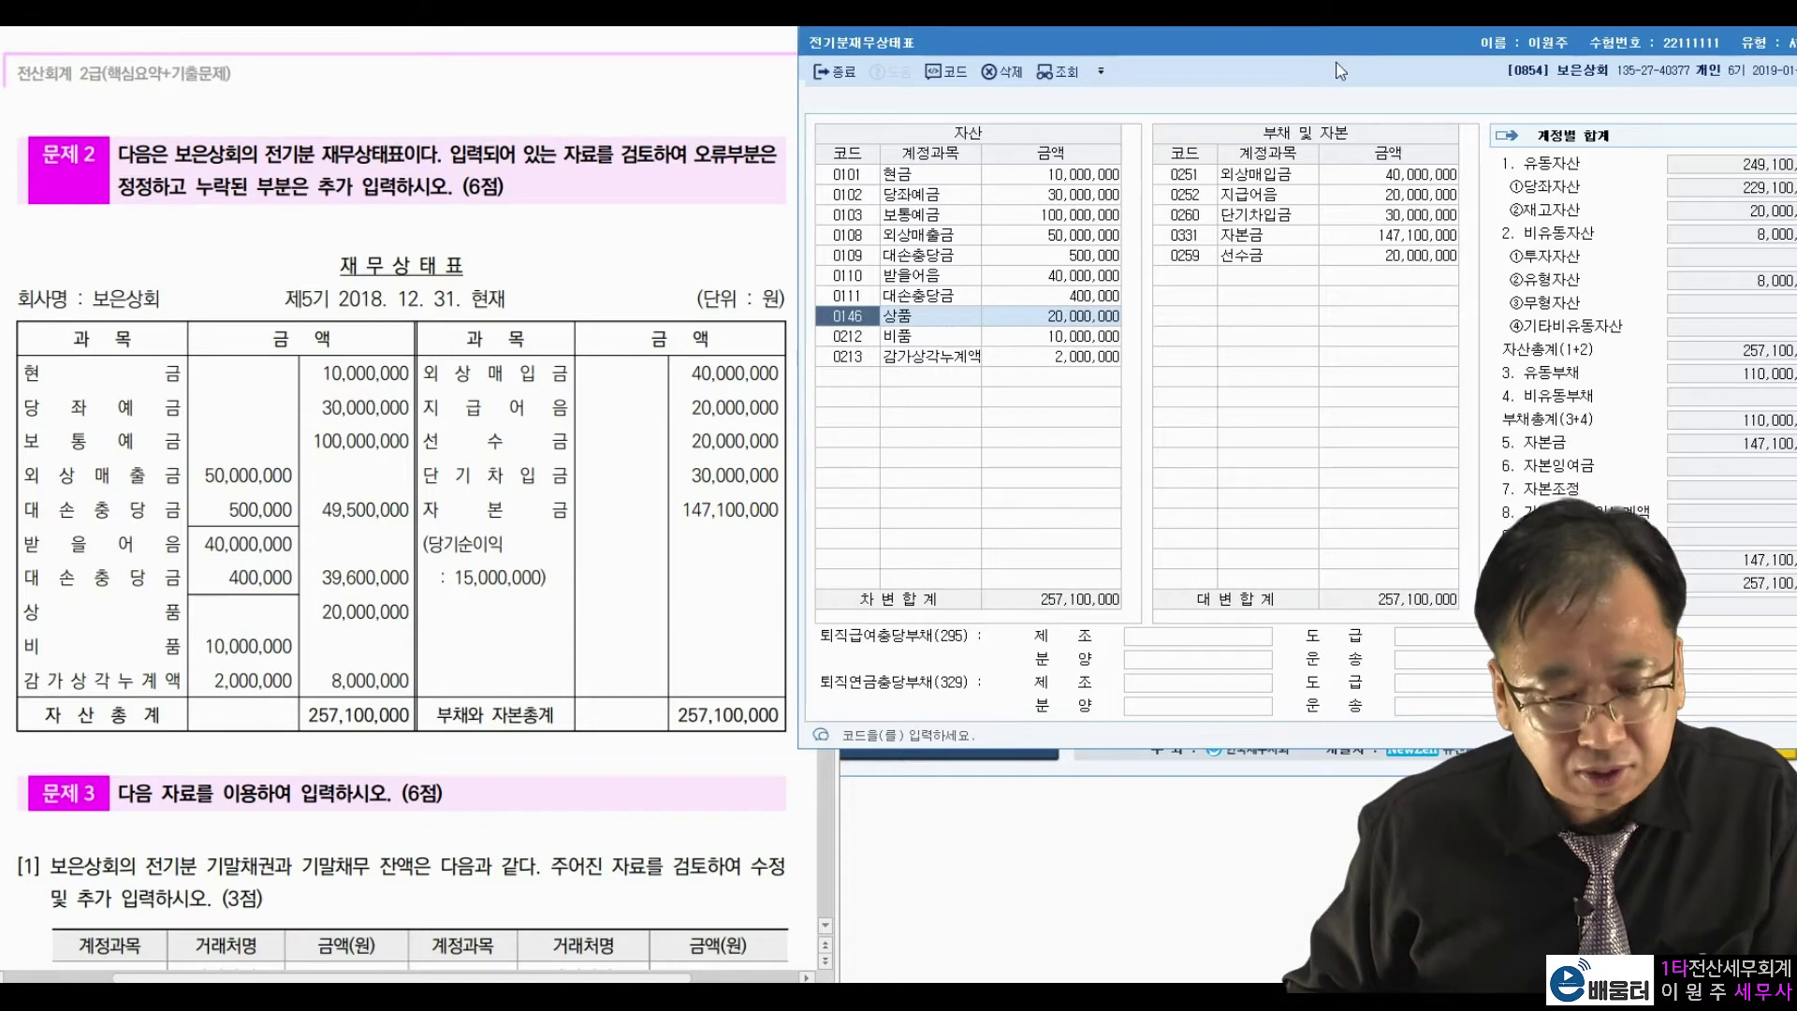
left_click_drag(1384, 43, 1310, 54)
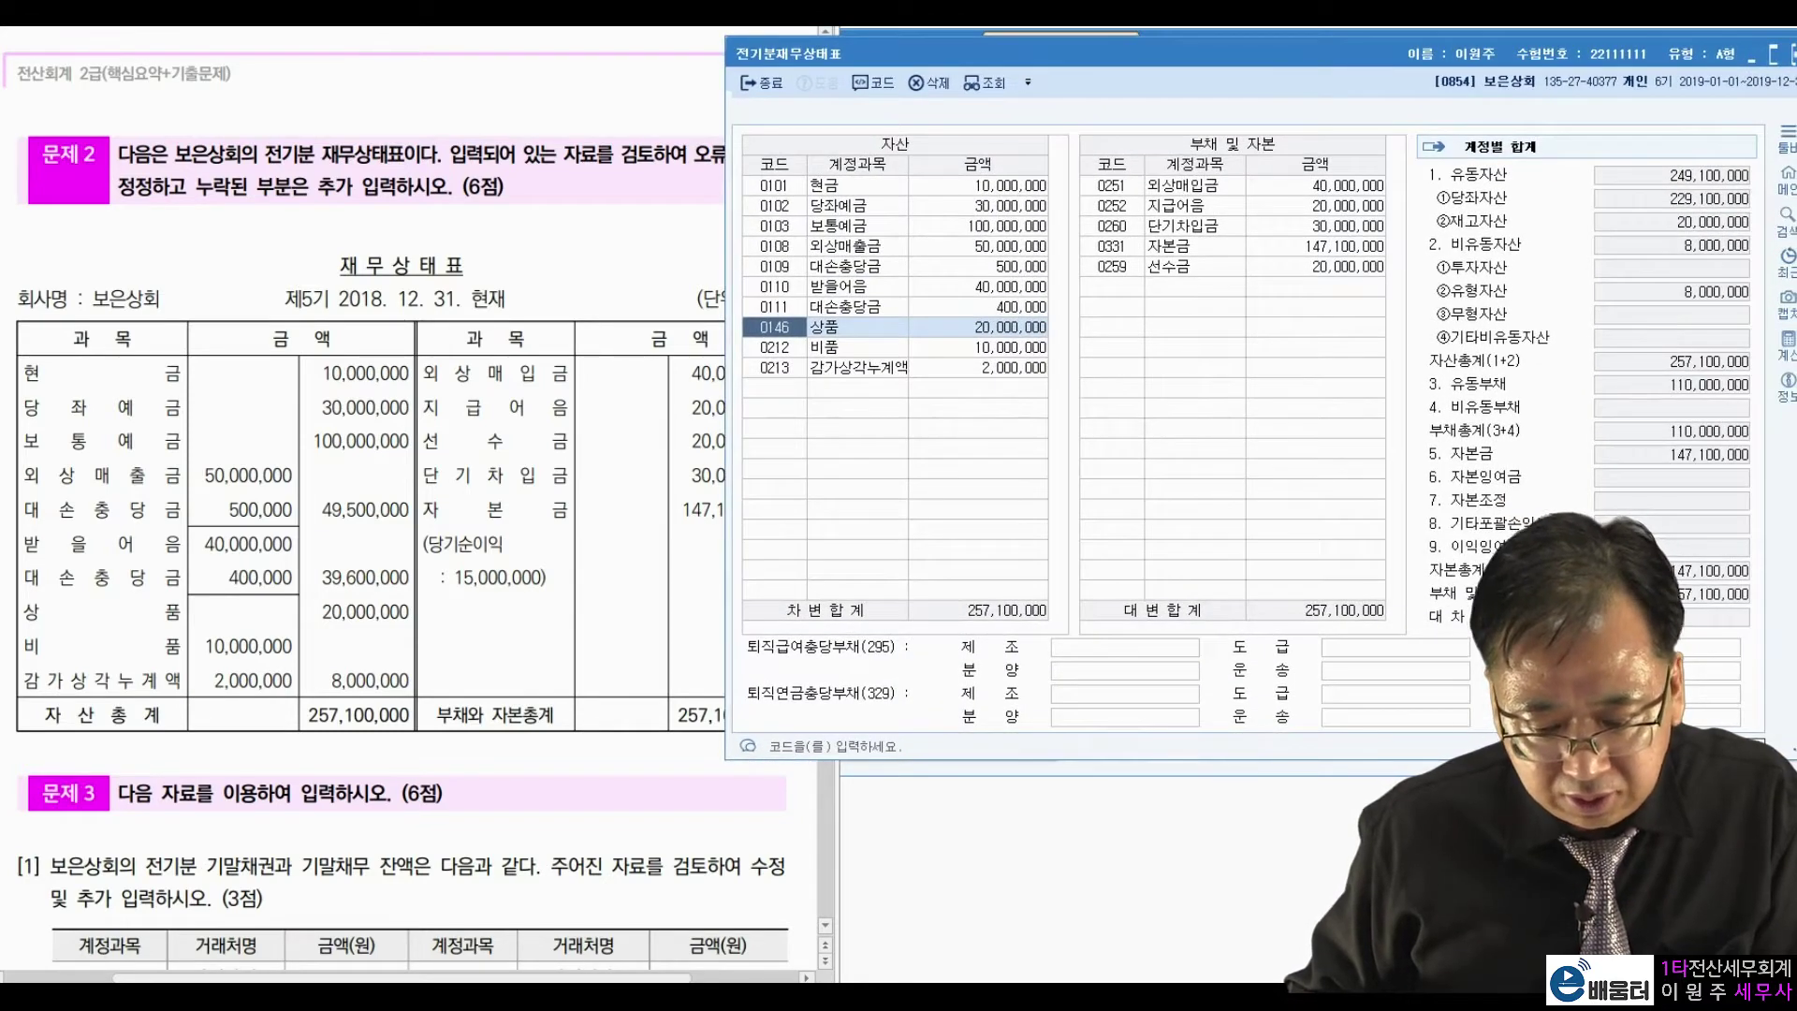
Close 전기분재무상태표 and open 거래처별초기이월 beside the exam's 문제3.
left_click(1790, 54)
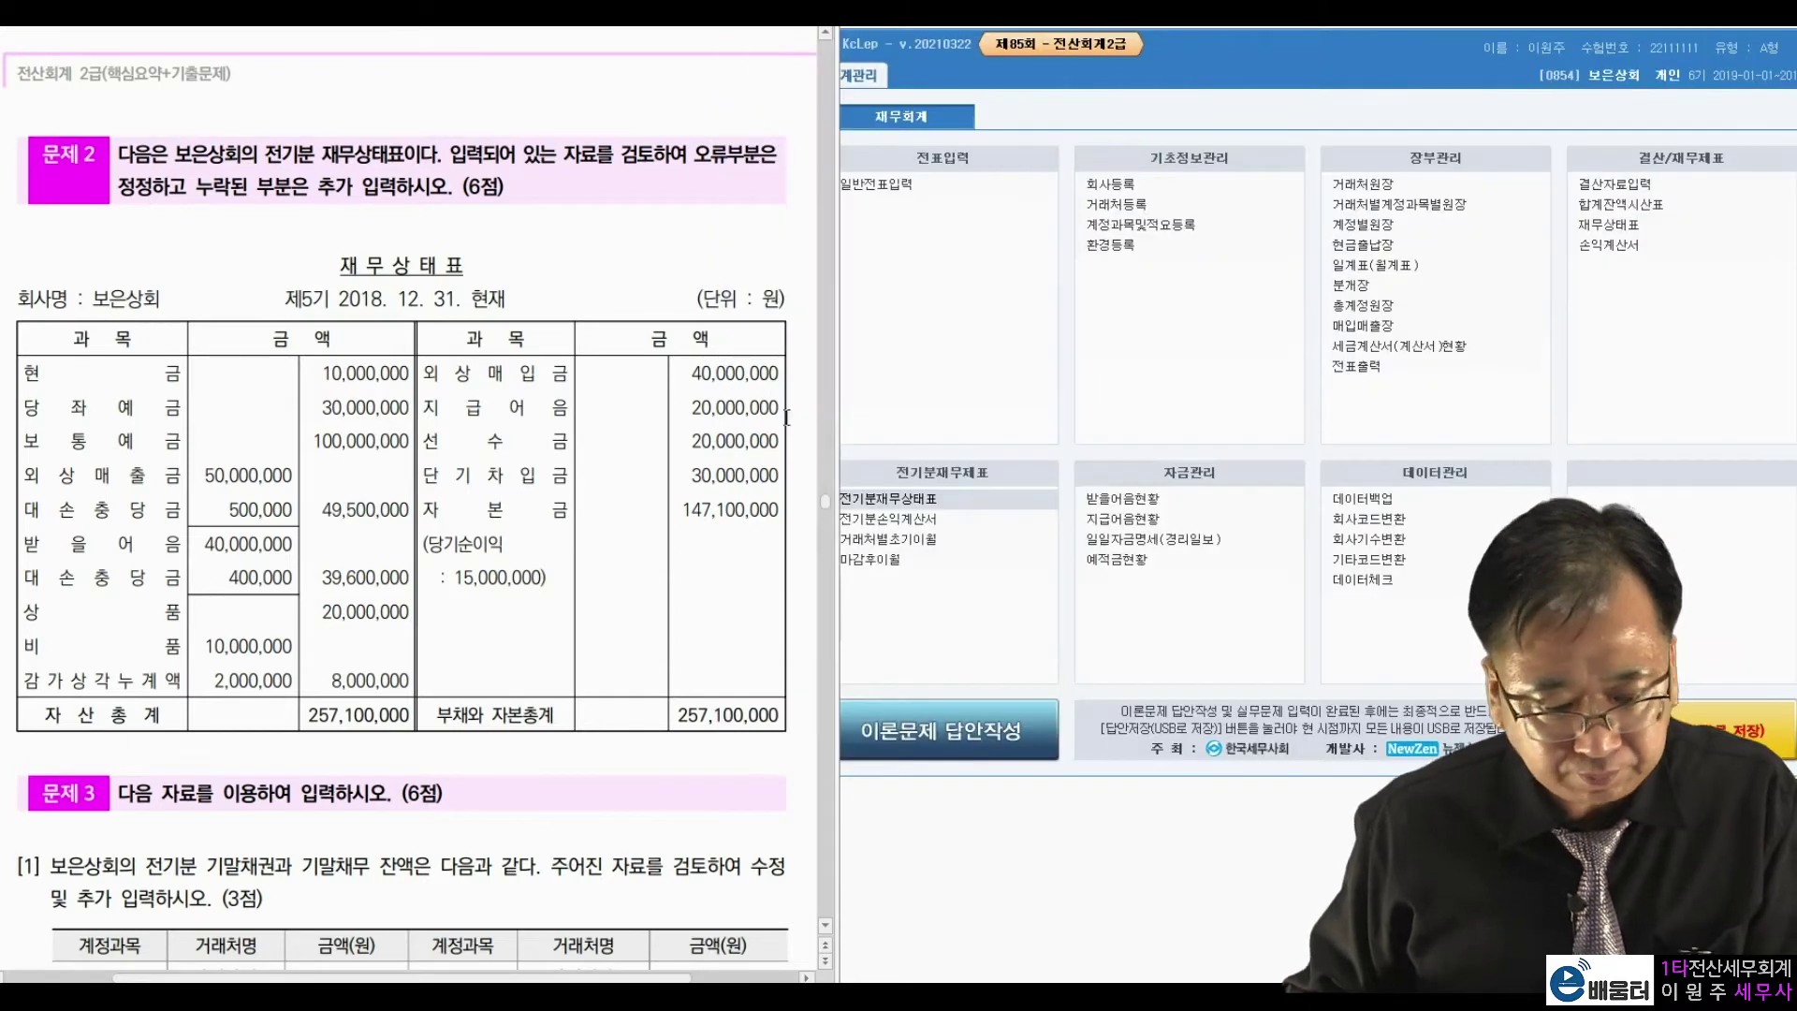
scroll(531, 577, "down", 5)
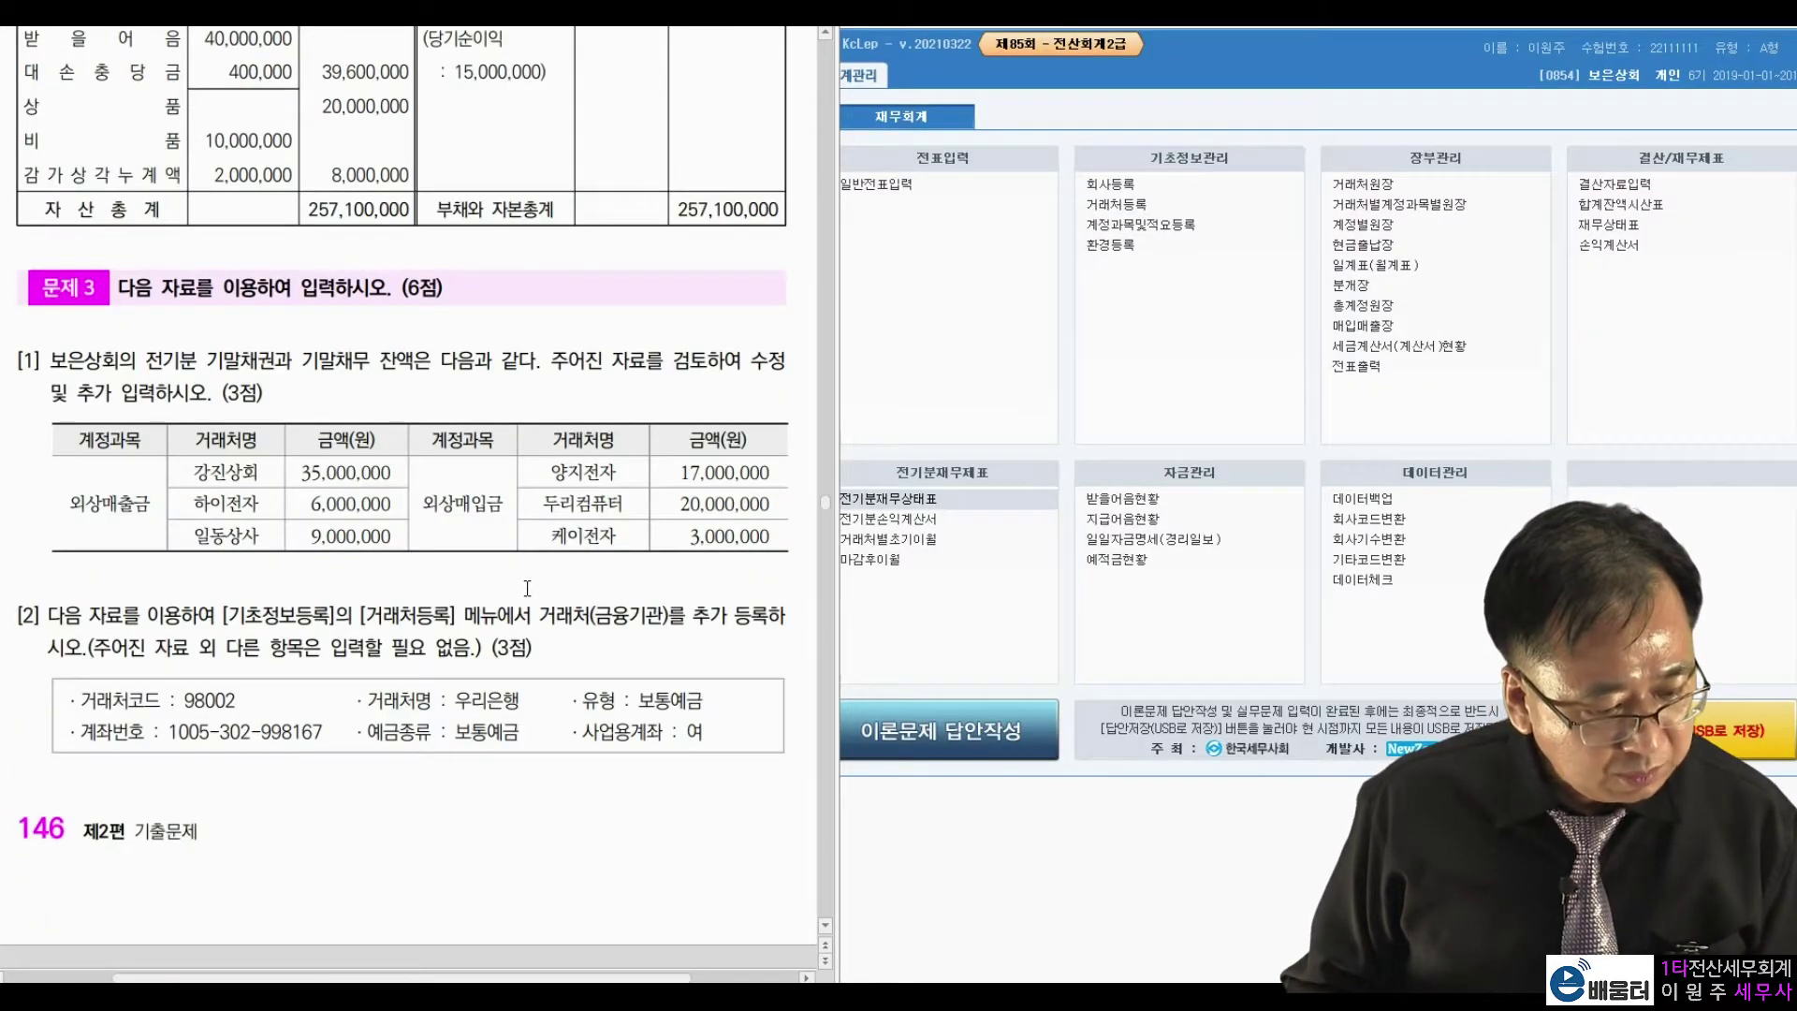
scroll(527, 588, "down", 1)
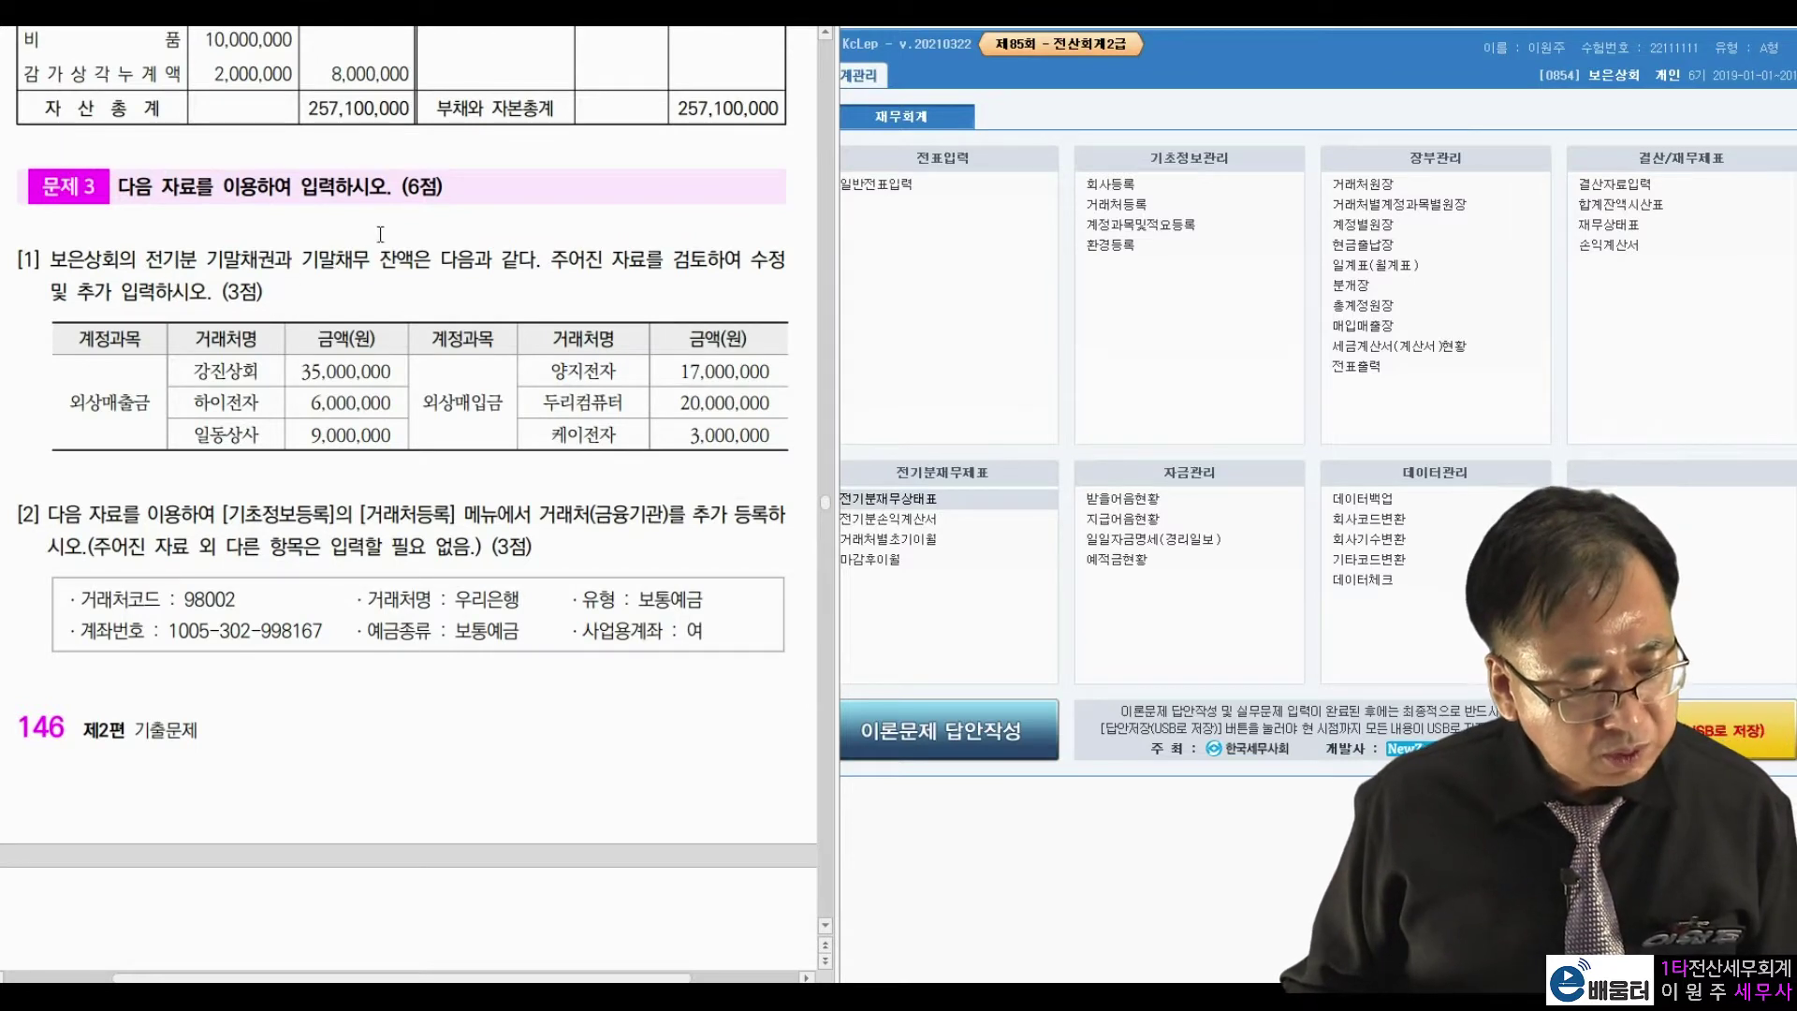
left_click(1099, 440)
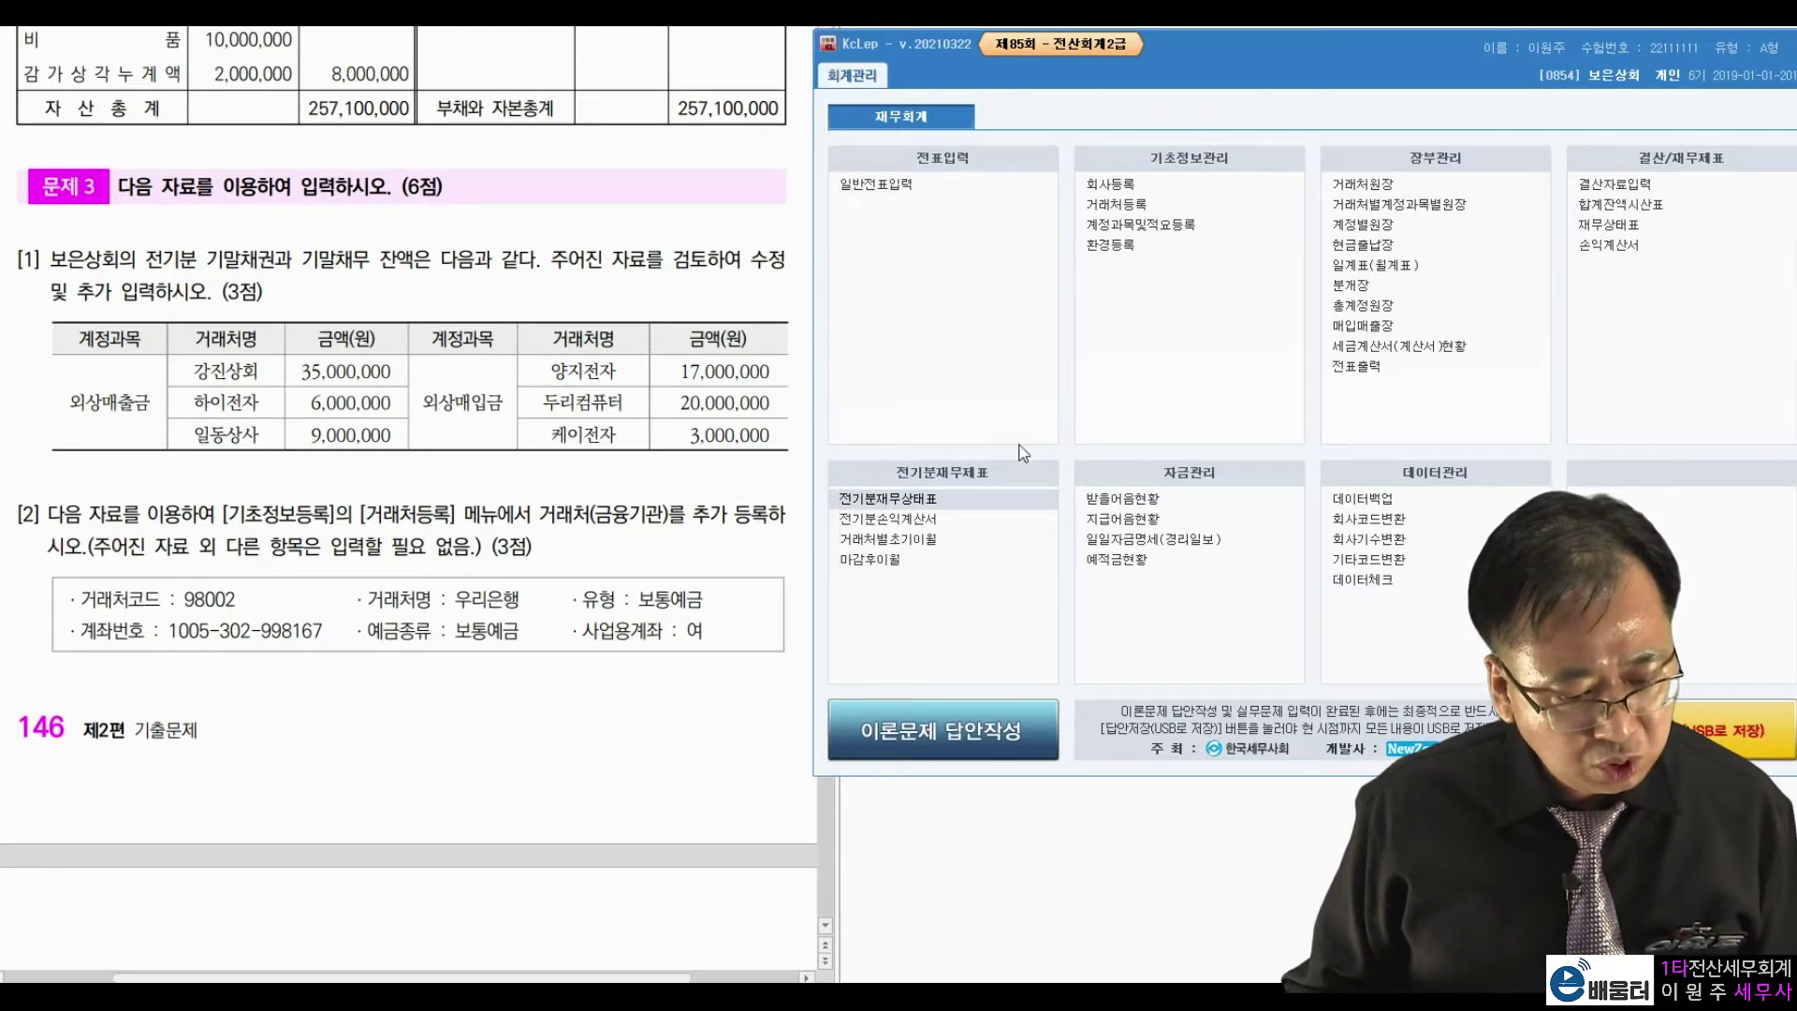
left_click(907, 552)
left_click_drag(967, 63, 1385, 56)
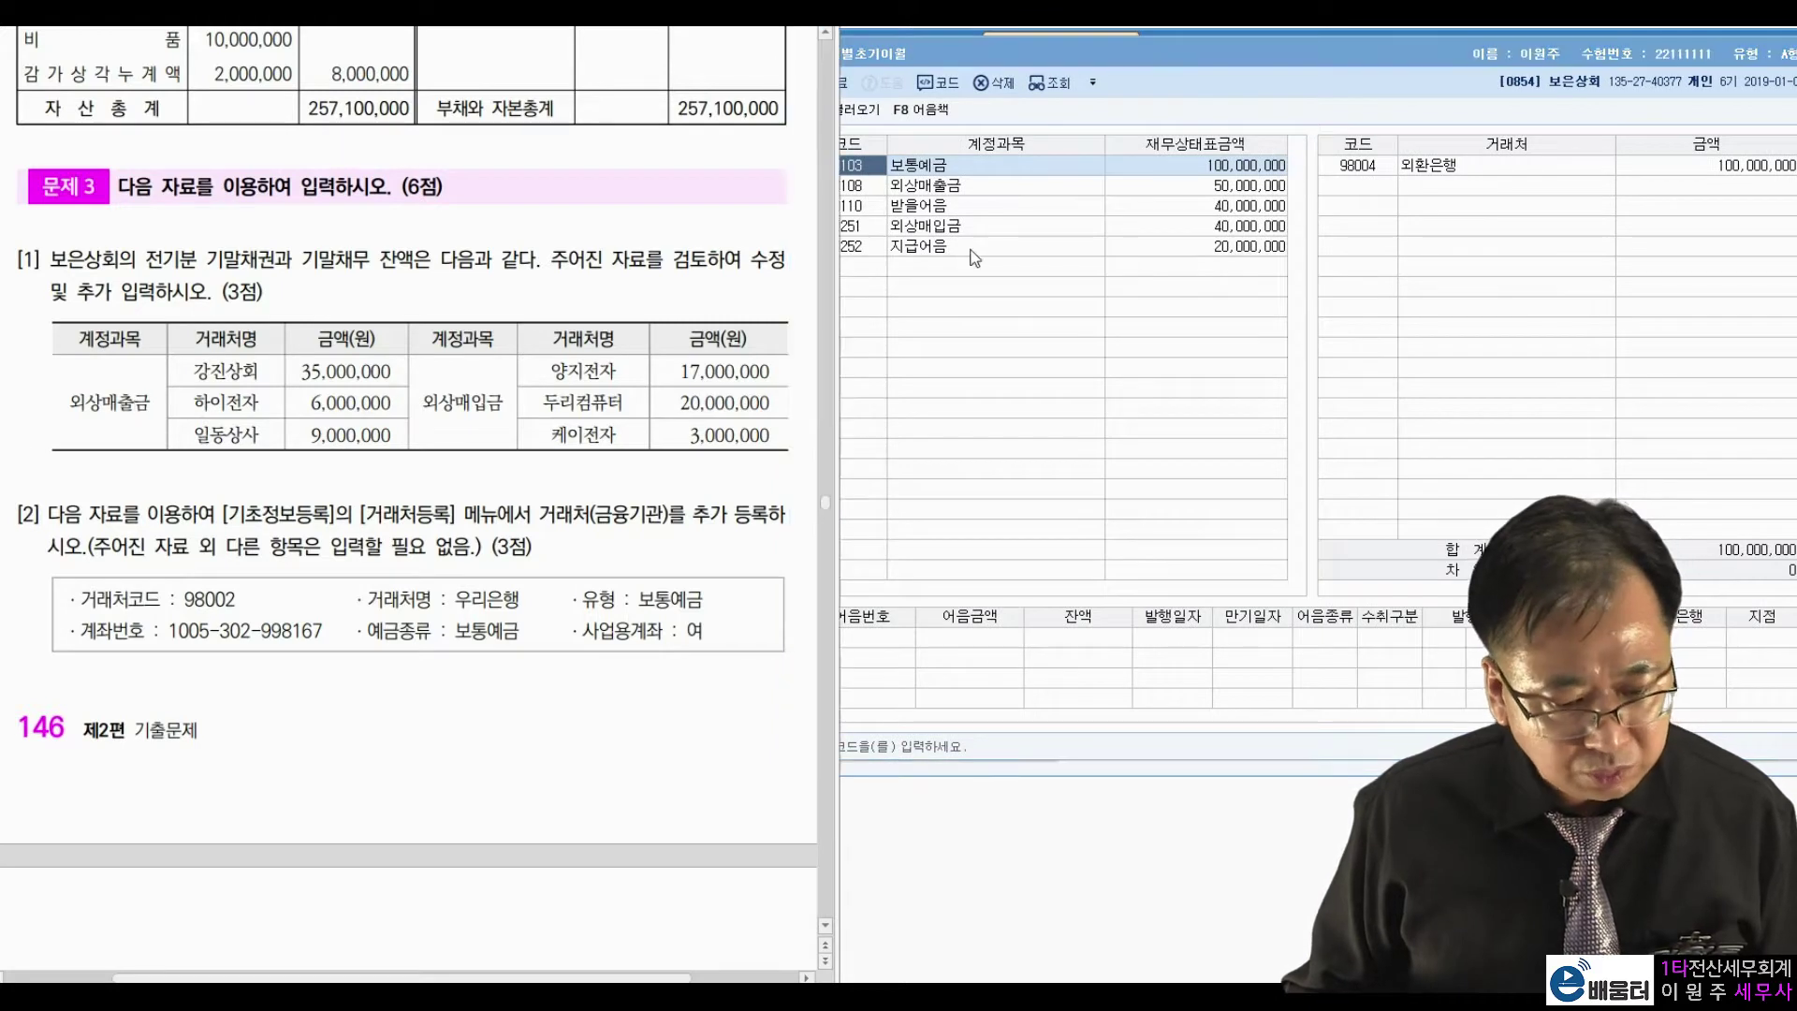
Change 하이전자's 외상매출금 opening balance to 6,000,000.
left_click(955, 187)
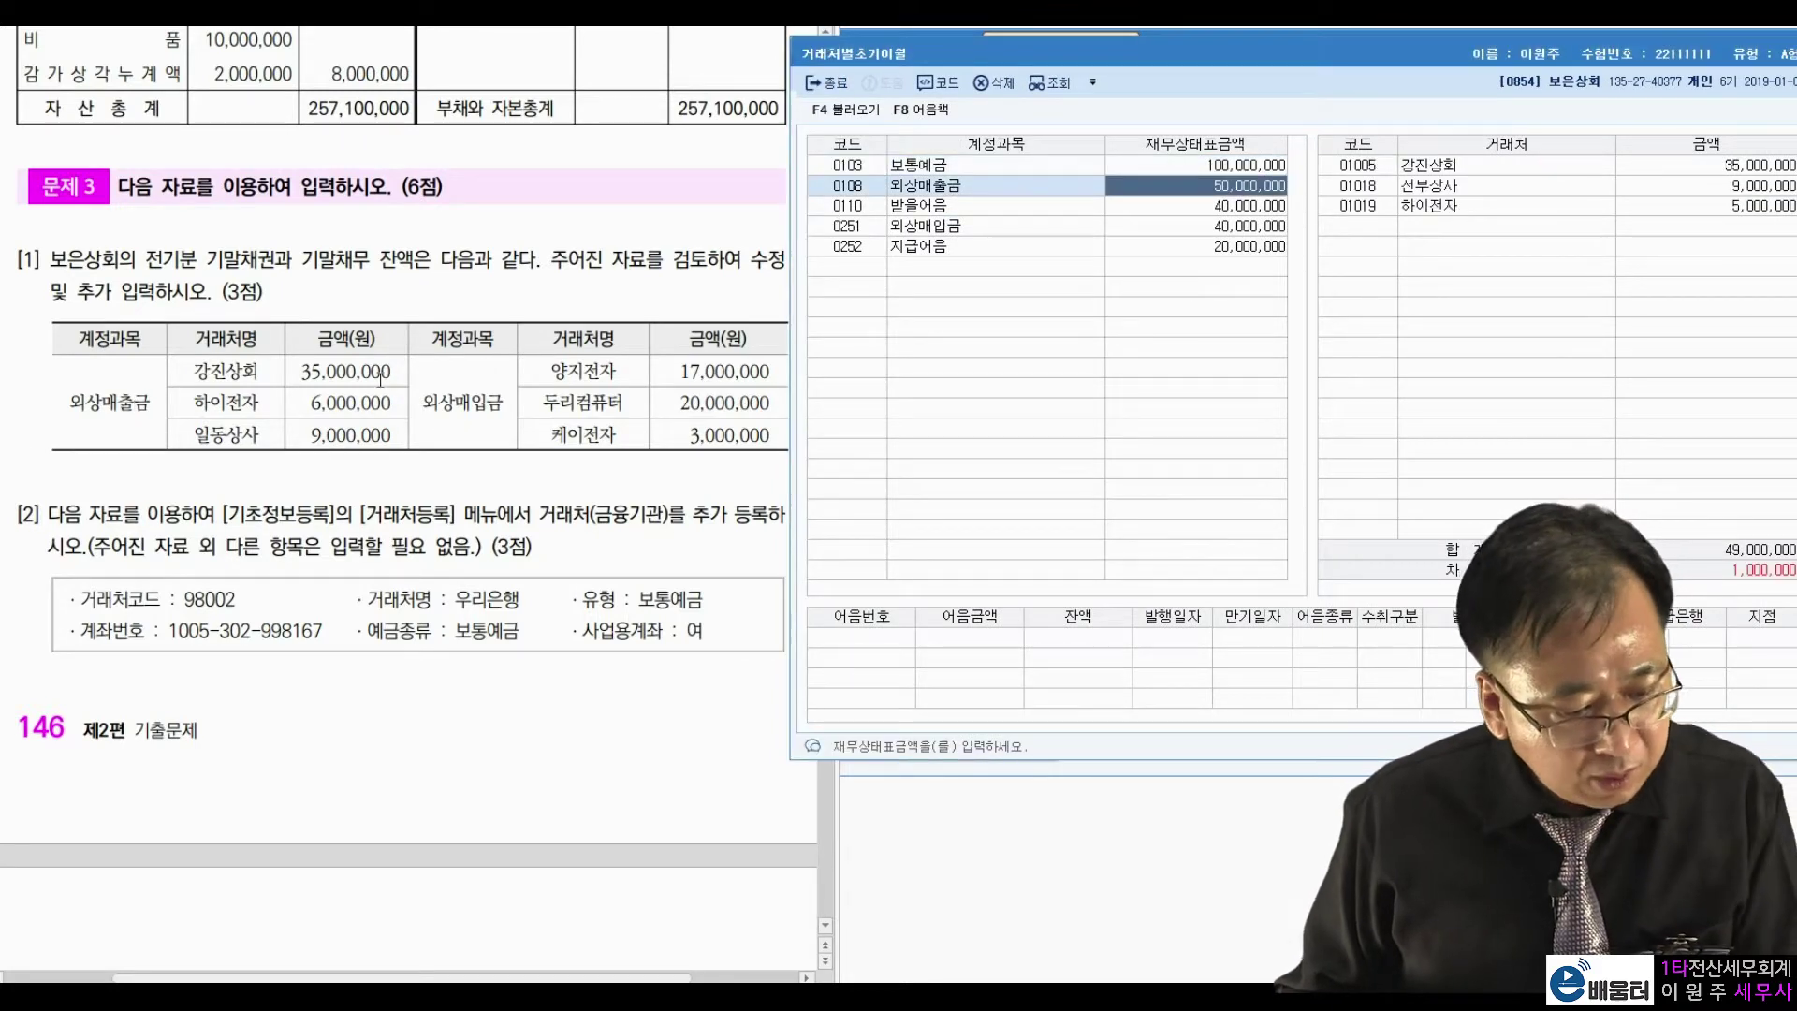
left_click(1709, 165)
left_click(374, 409)
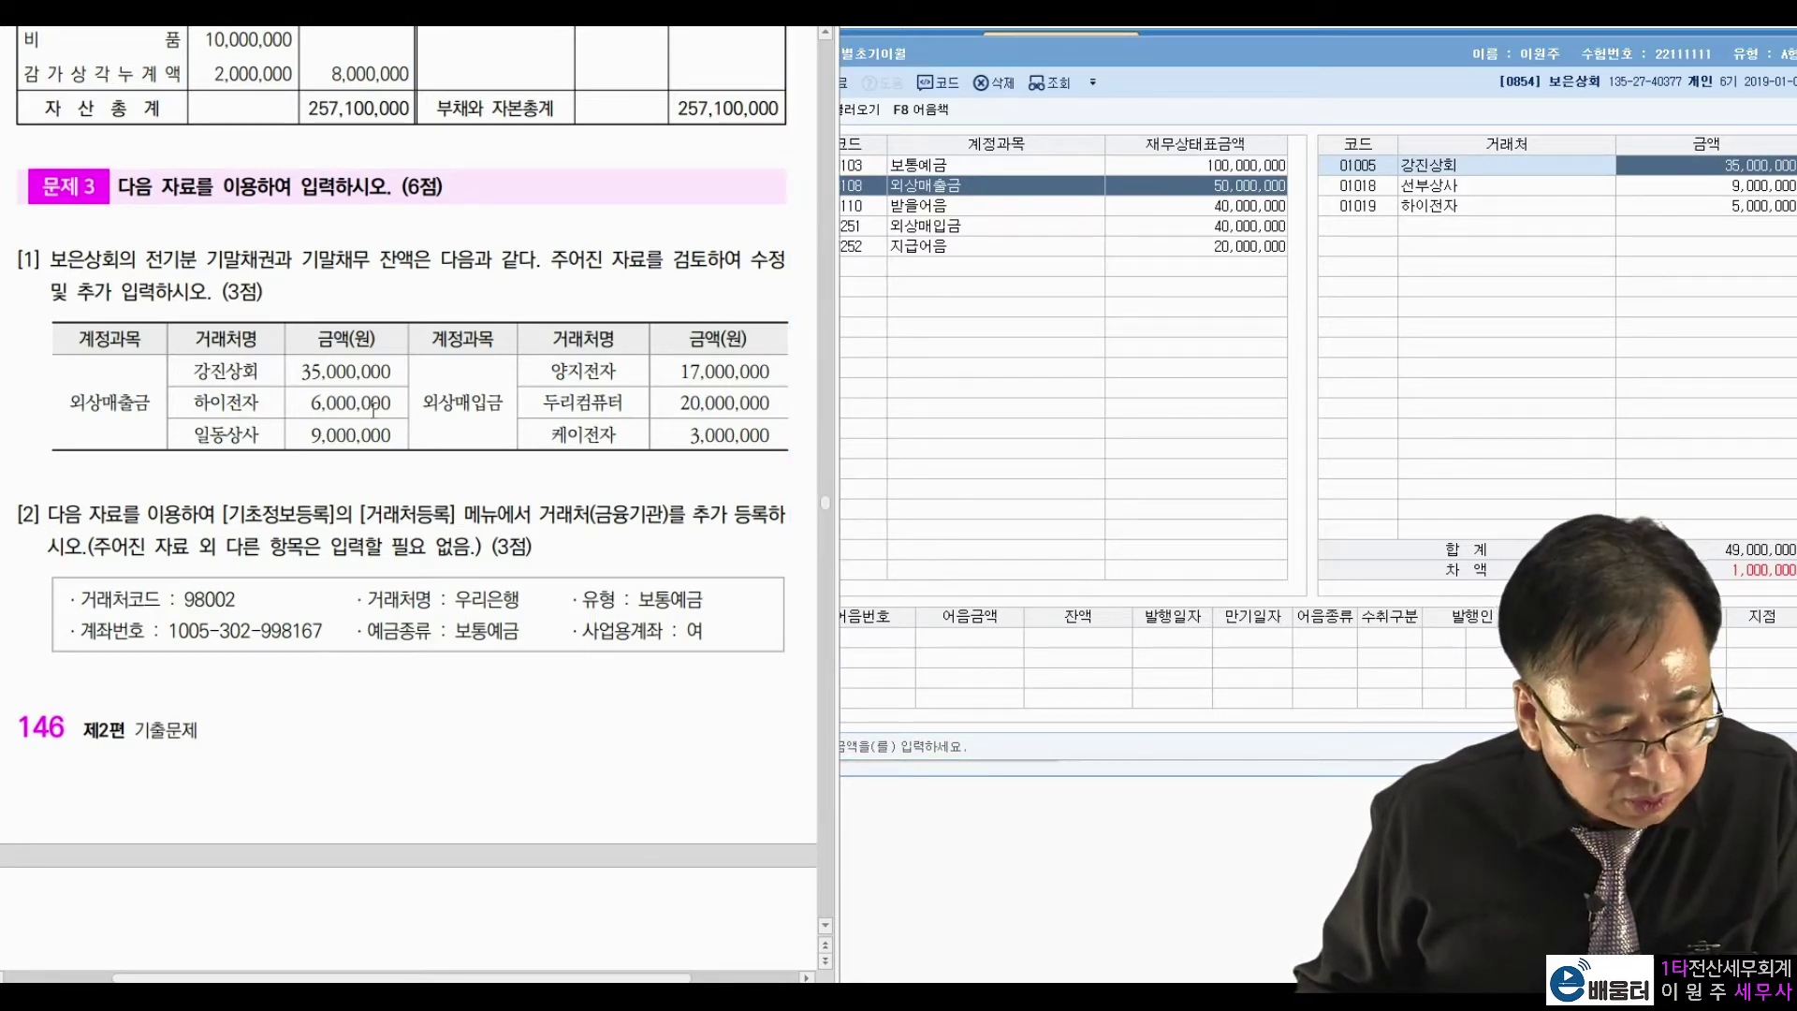
left_click(1577, 208)
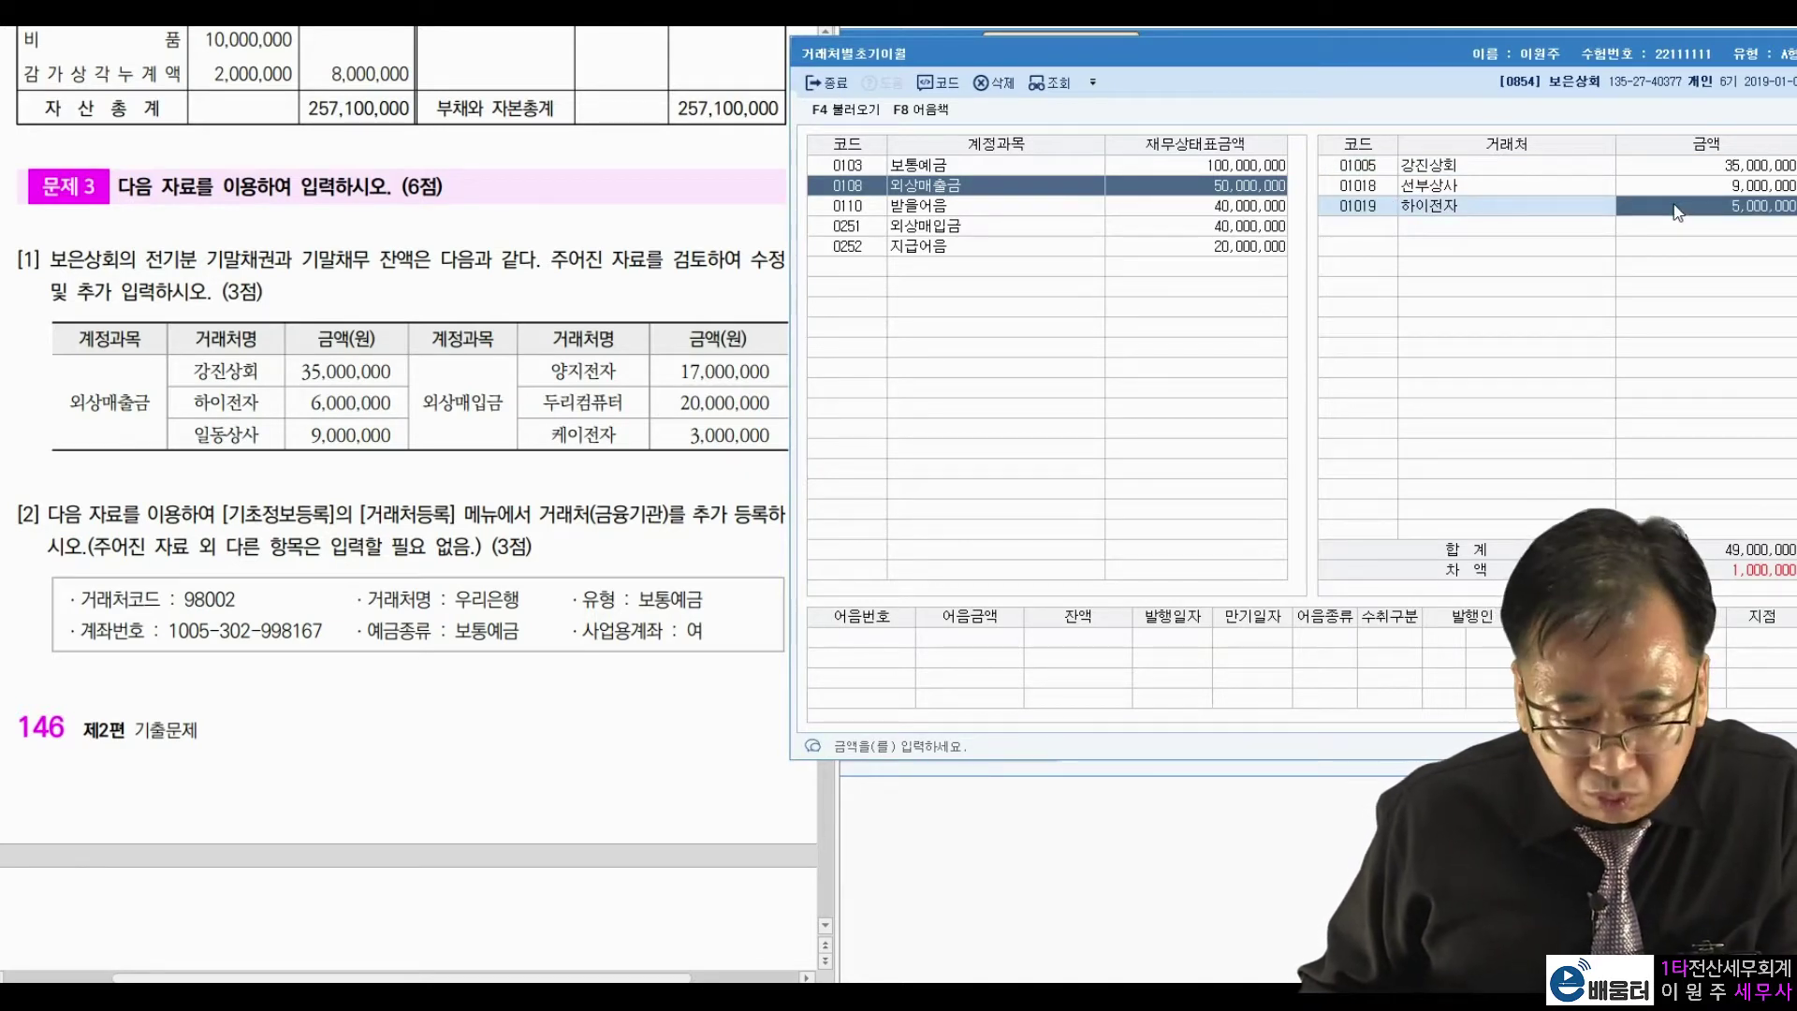
type("6,000,000")
key("Return")
Replace partner 선부상사 with 02005 일동상사 for the 9,000,000 balance.
left_click(1526, 185)
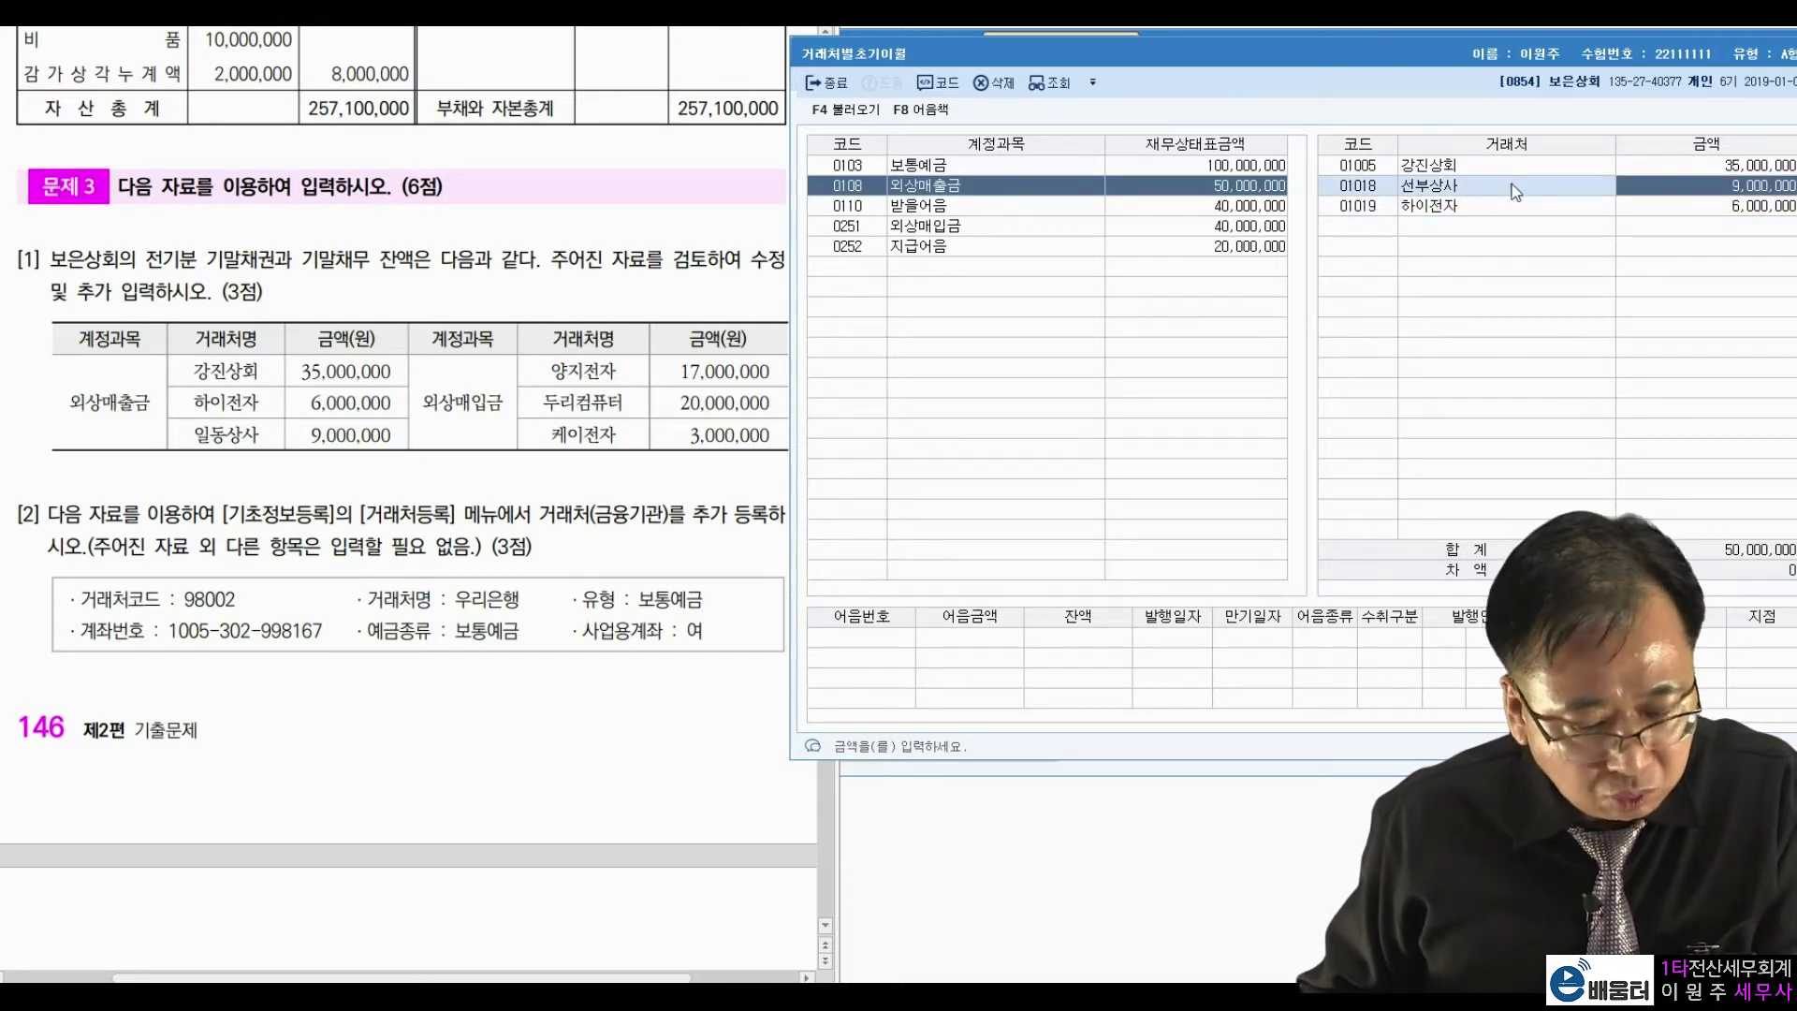
left_click(1386, 187)
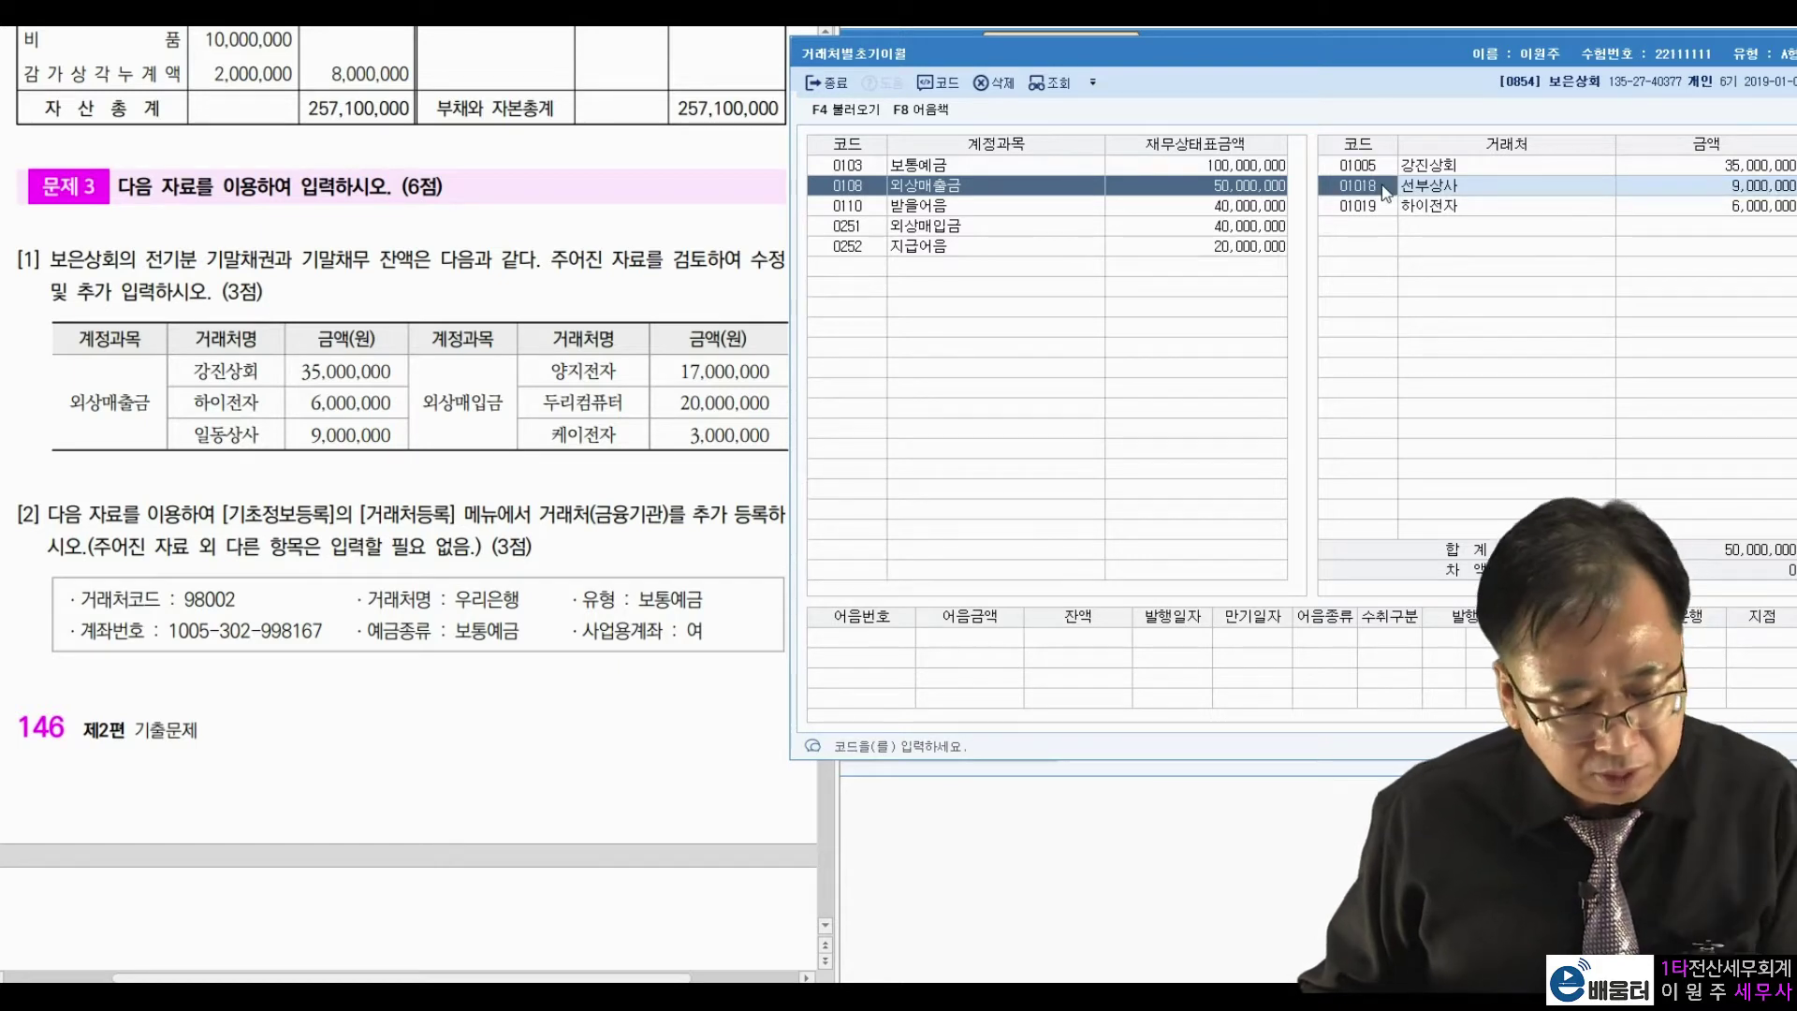
key("F2")
type("일동")
key("Return")
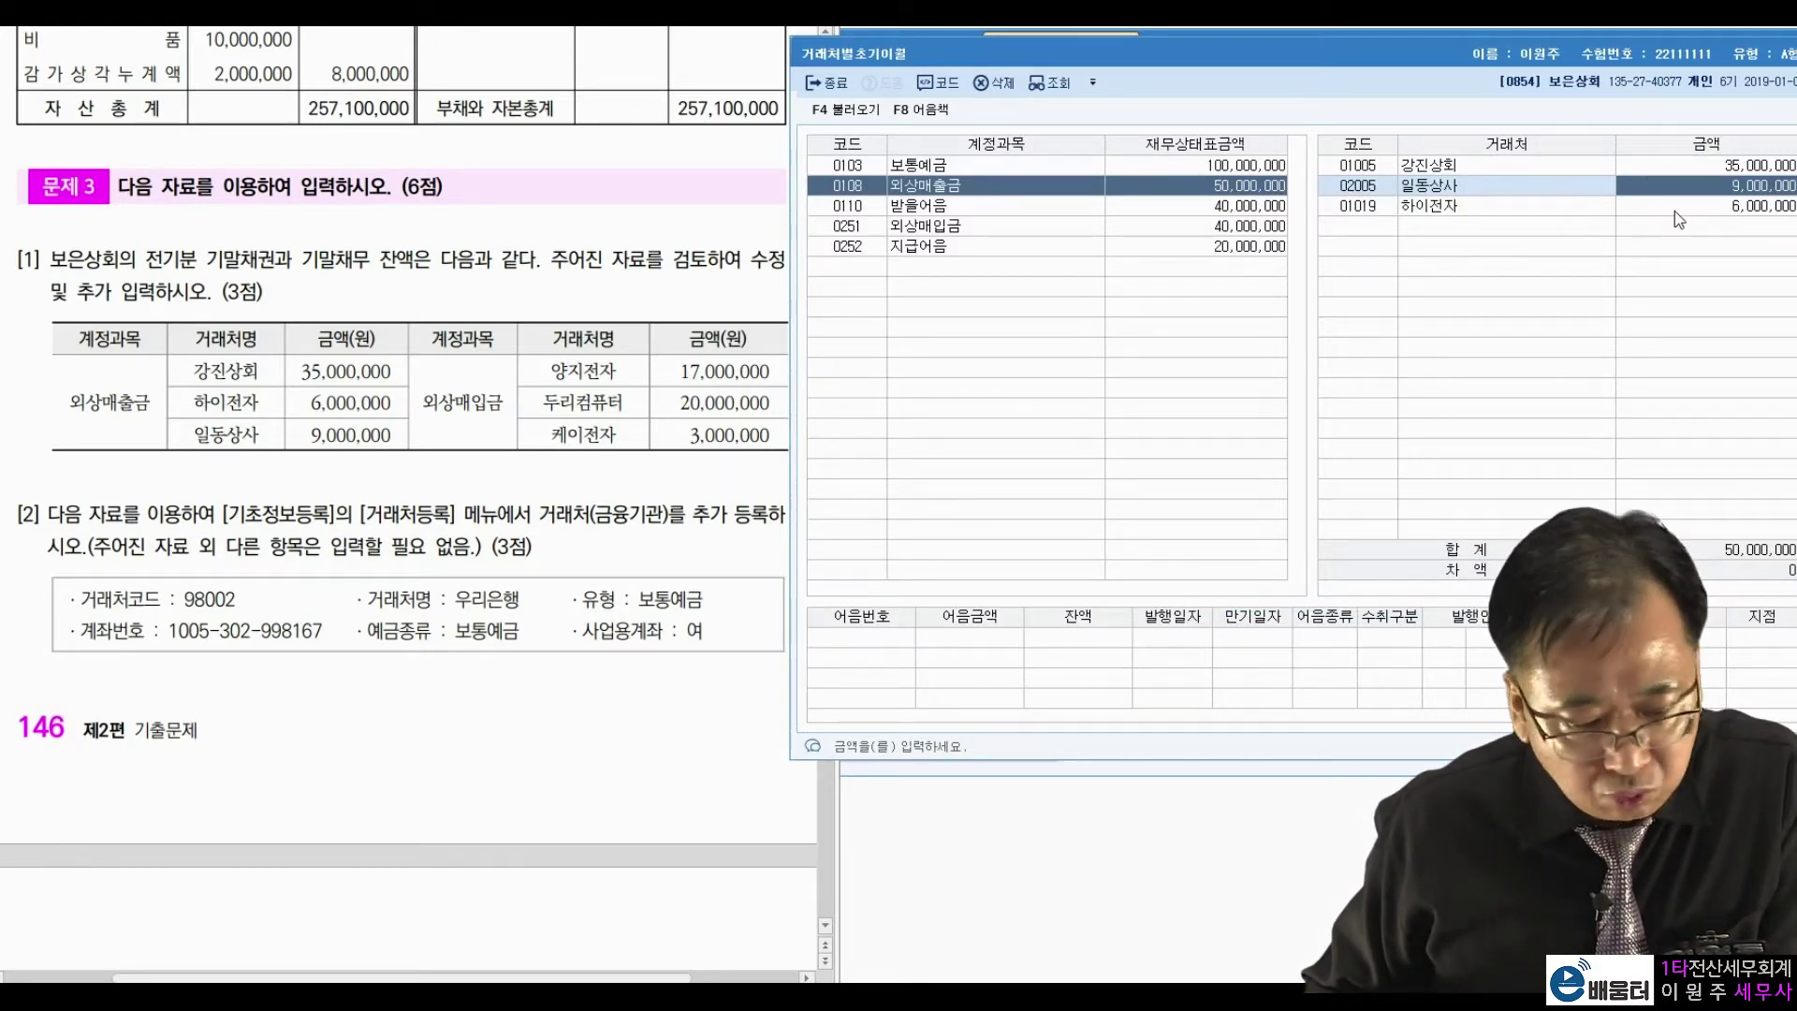
left_click(1685, 170)
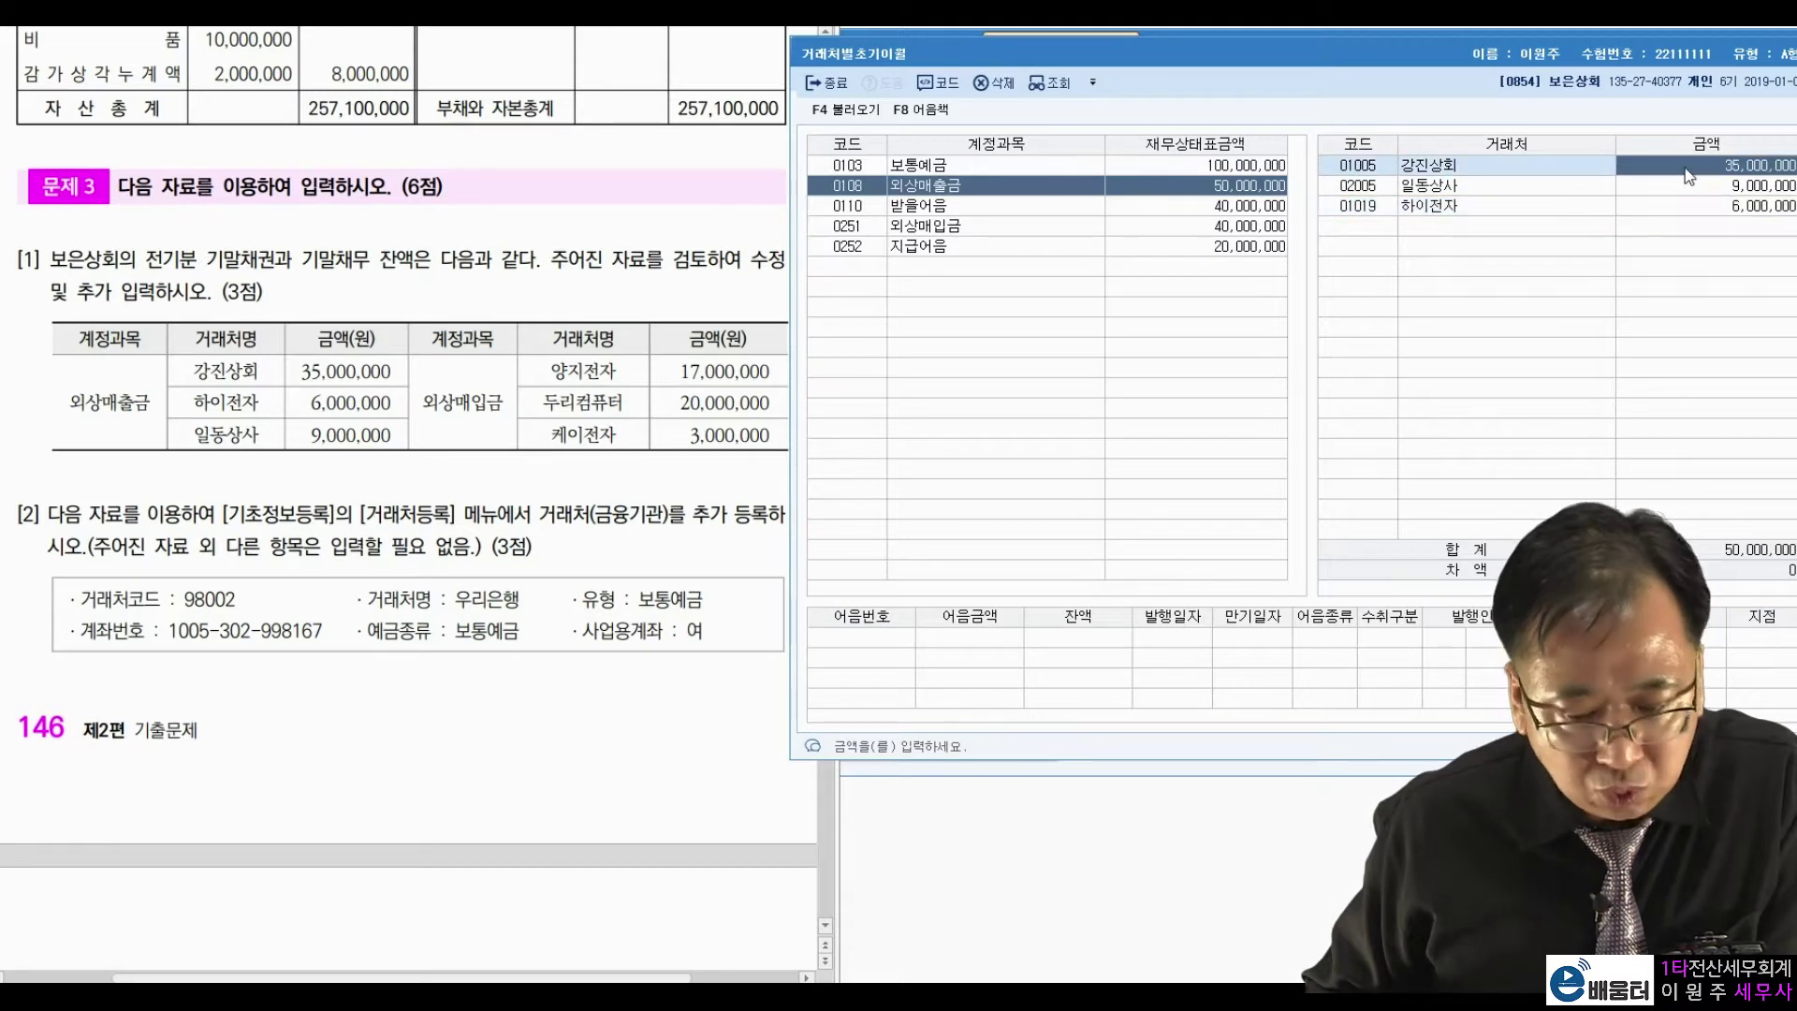
left_click(920, 232)
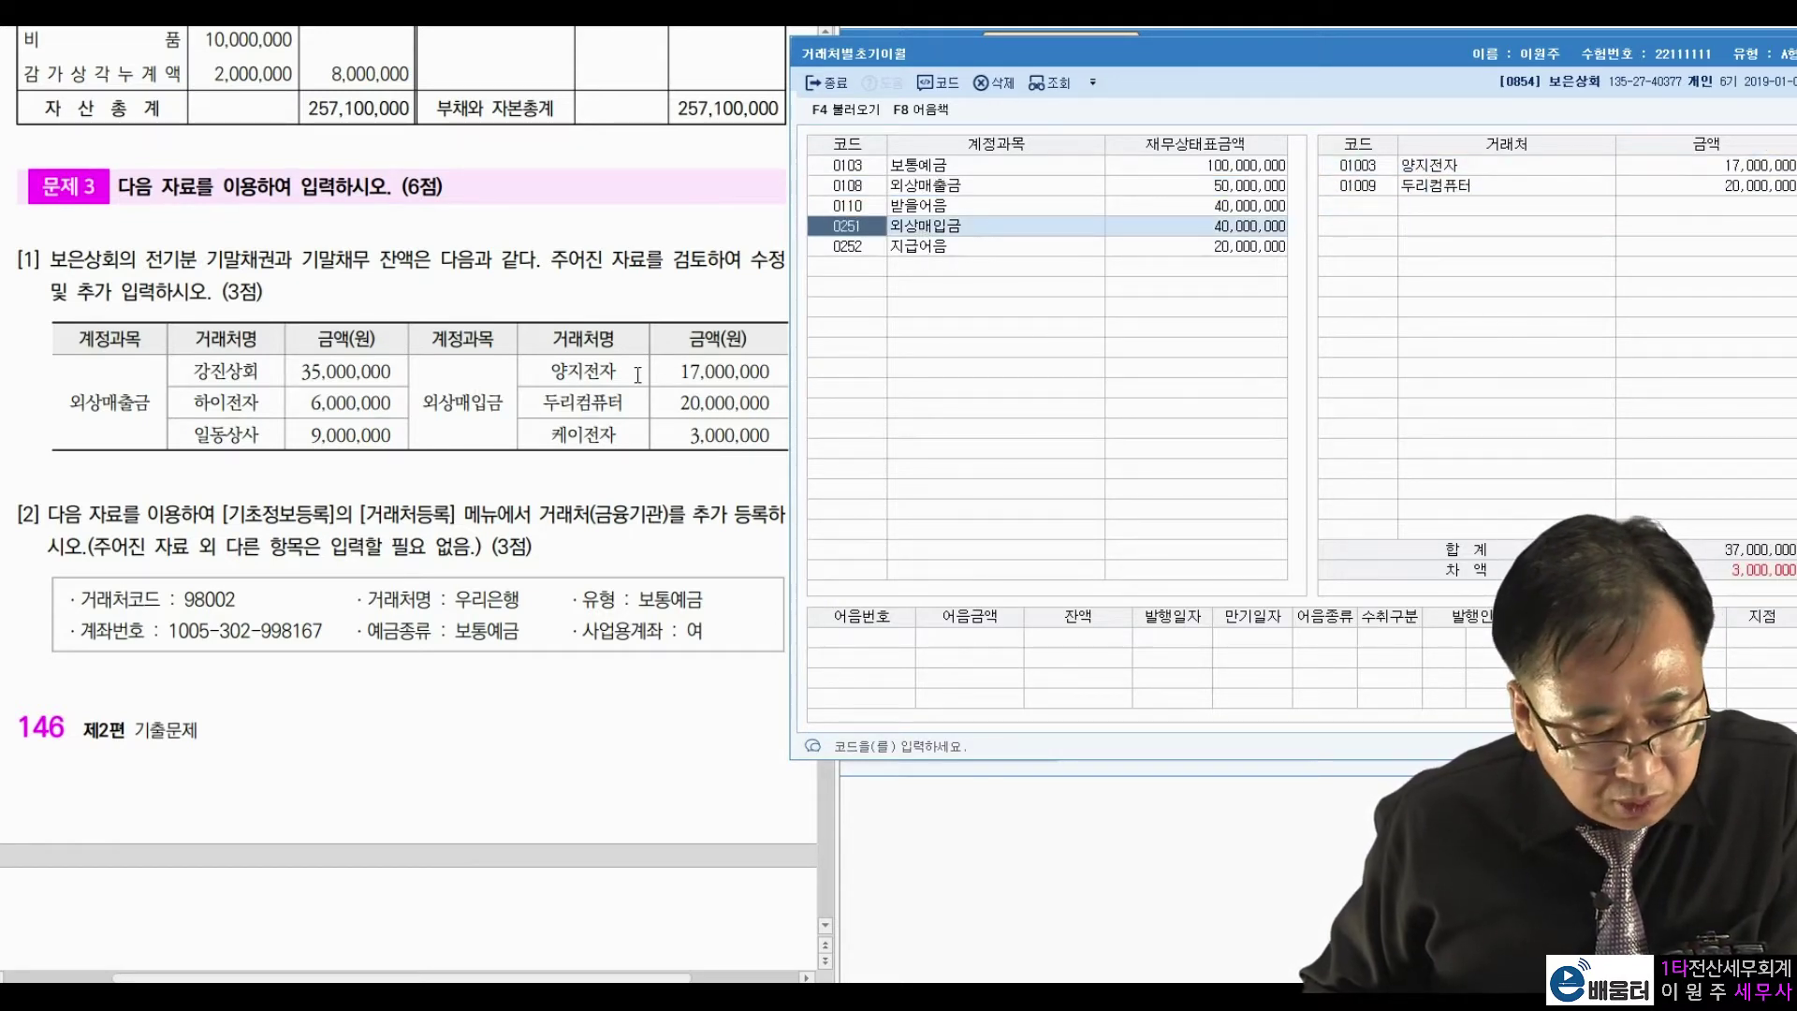
Add 02004 케이전자 at 3,000,000 to 외상매입금 partners, totaling 40,000,000, and close the screen.
left_click_drag(620, 371, 673, 371)
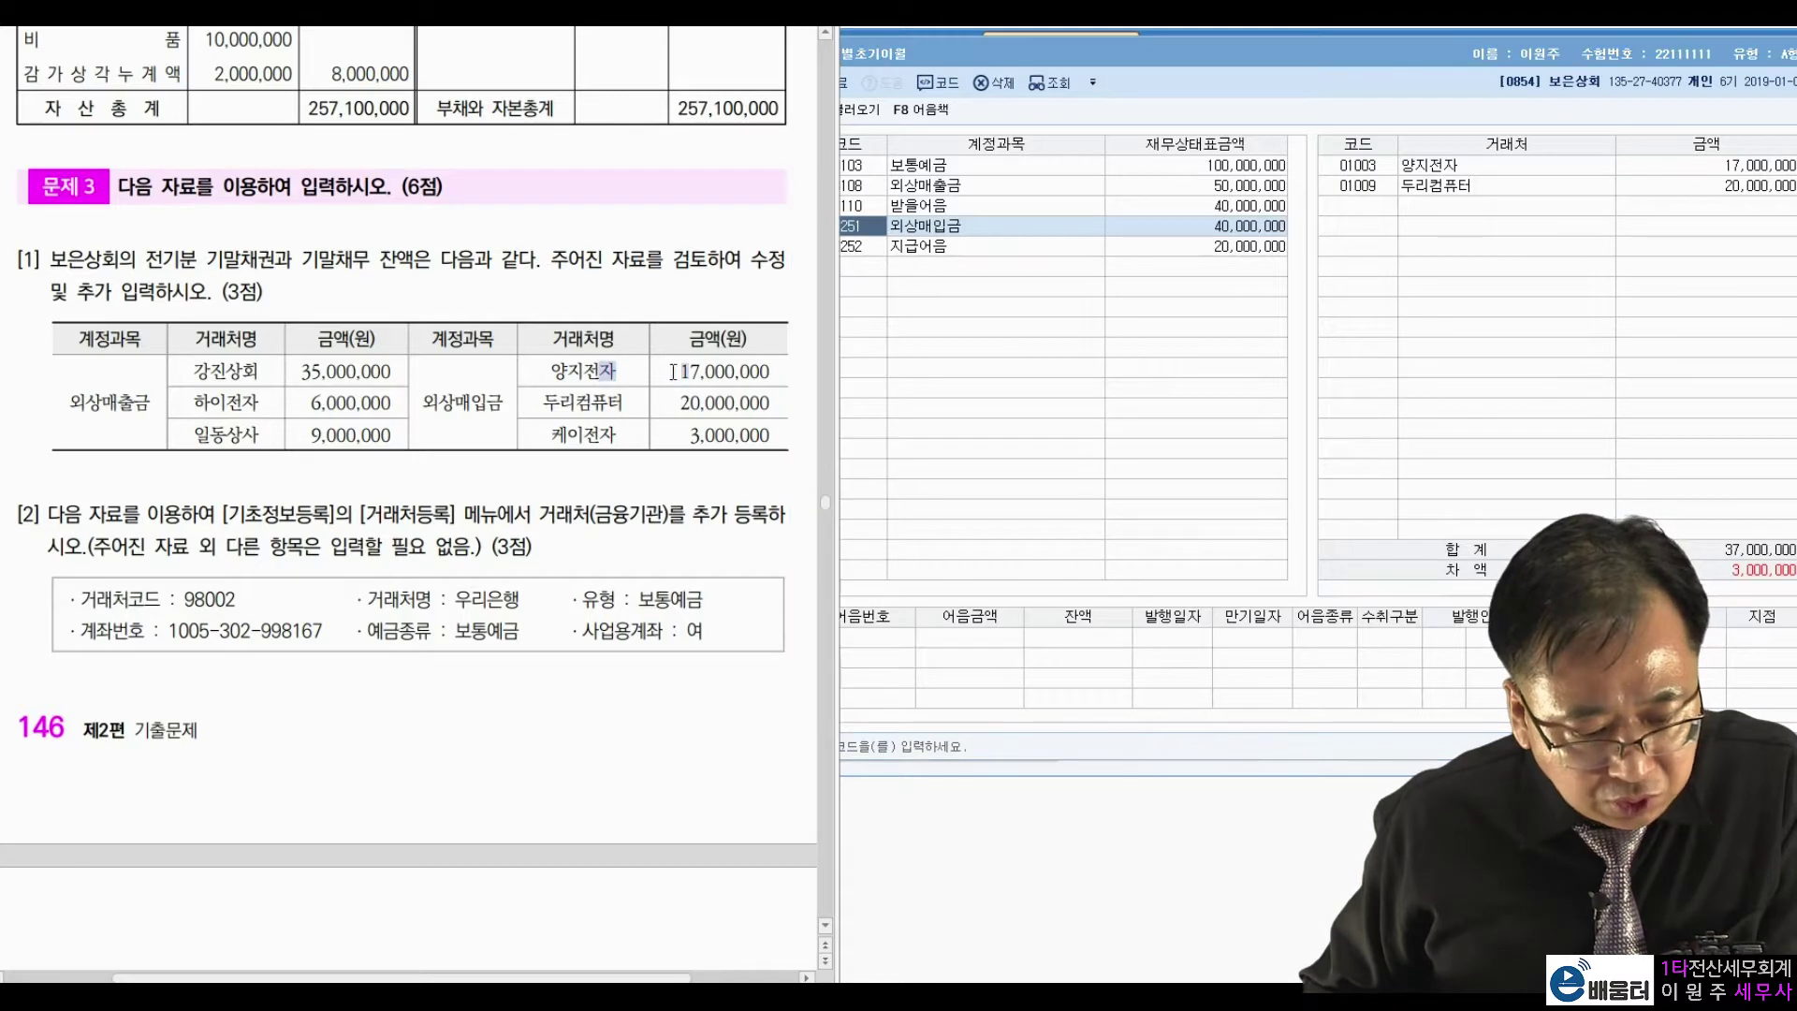
left_click(1676, 164)
left_click(1660, 184)
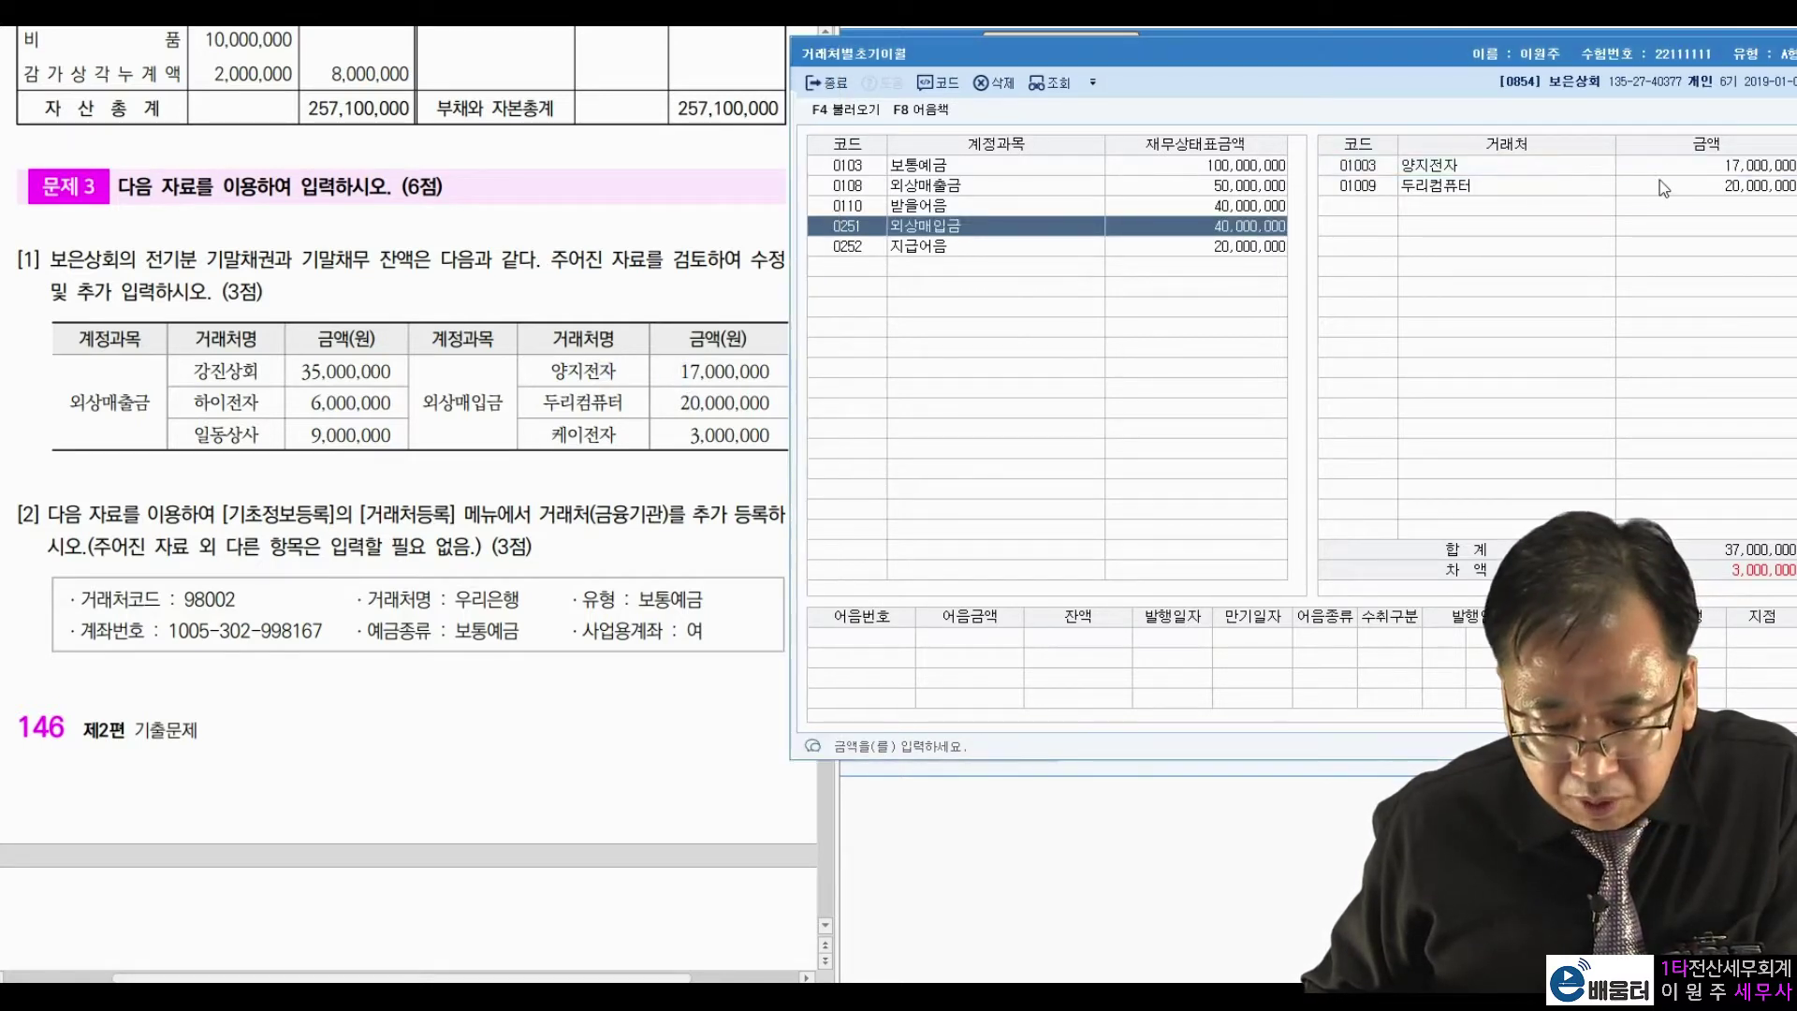
left_click_drag(618, 436, 604, 435)
key("Hangul_Hanja")
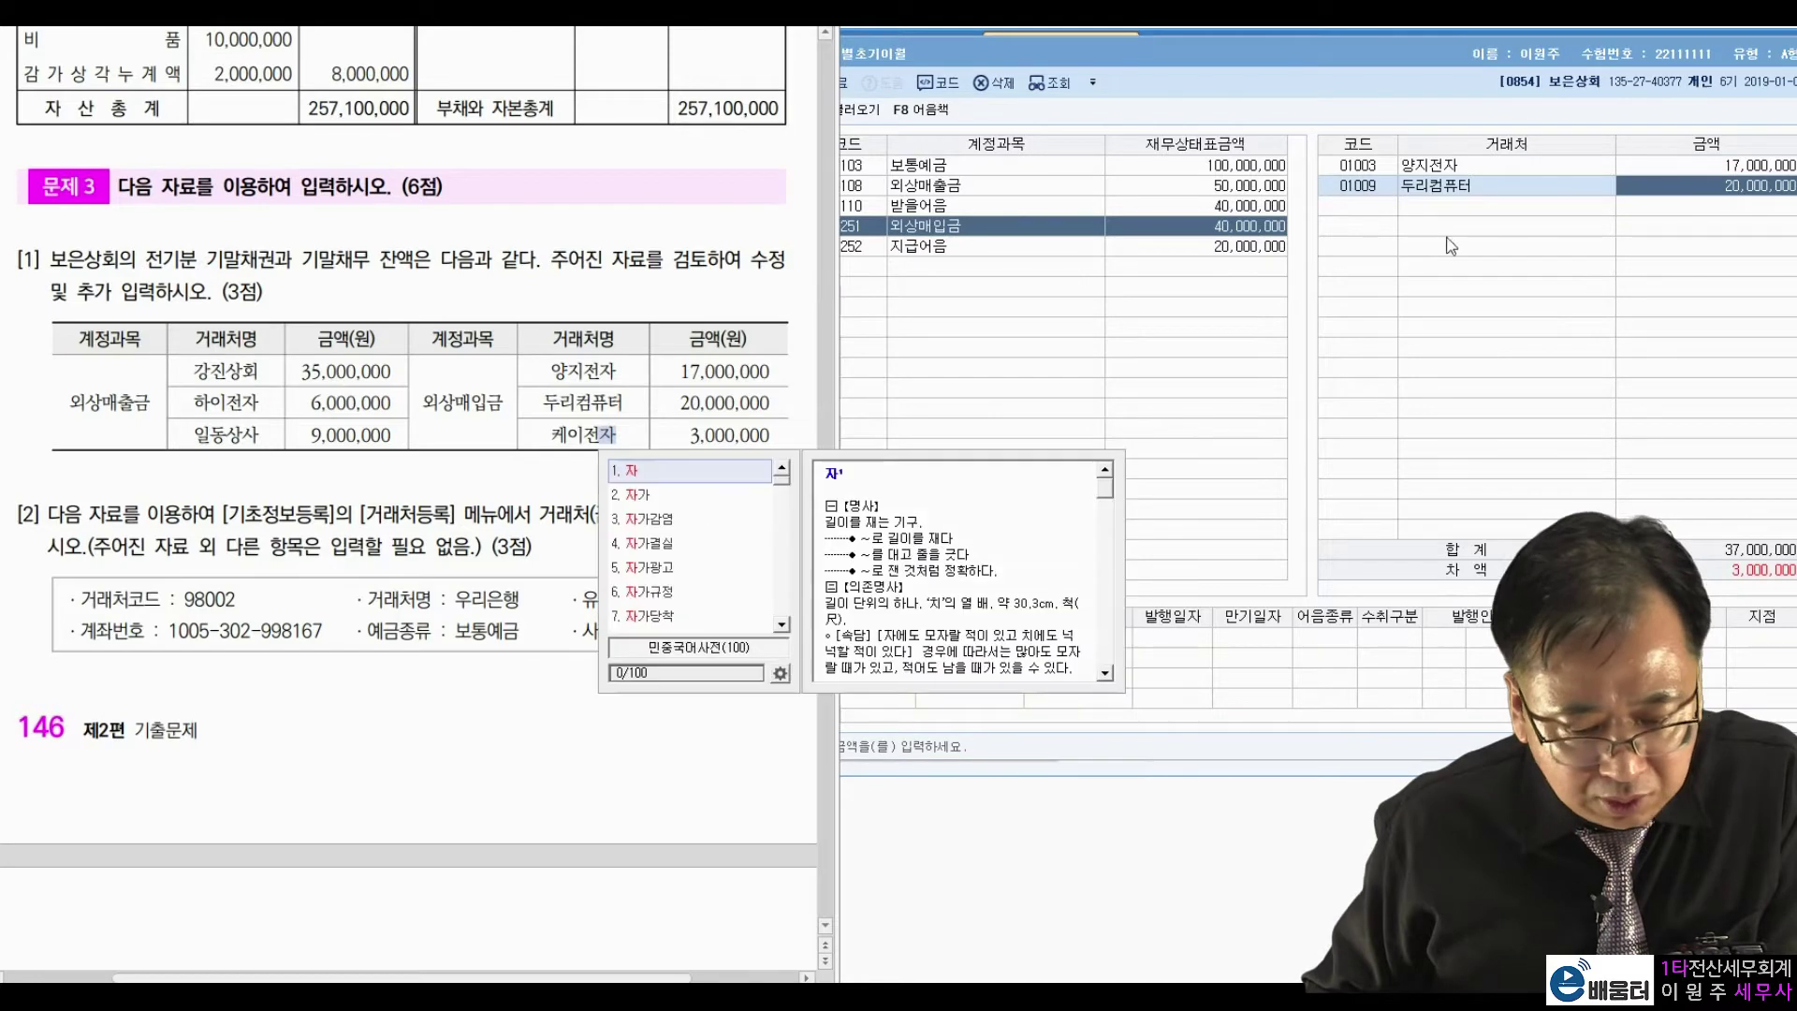
left_click(1405, 213)
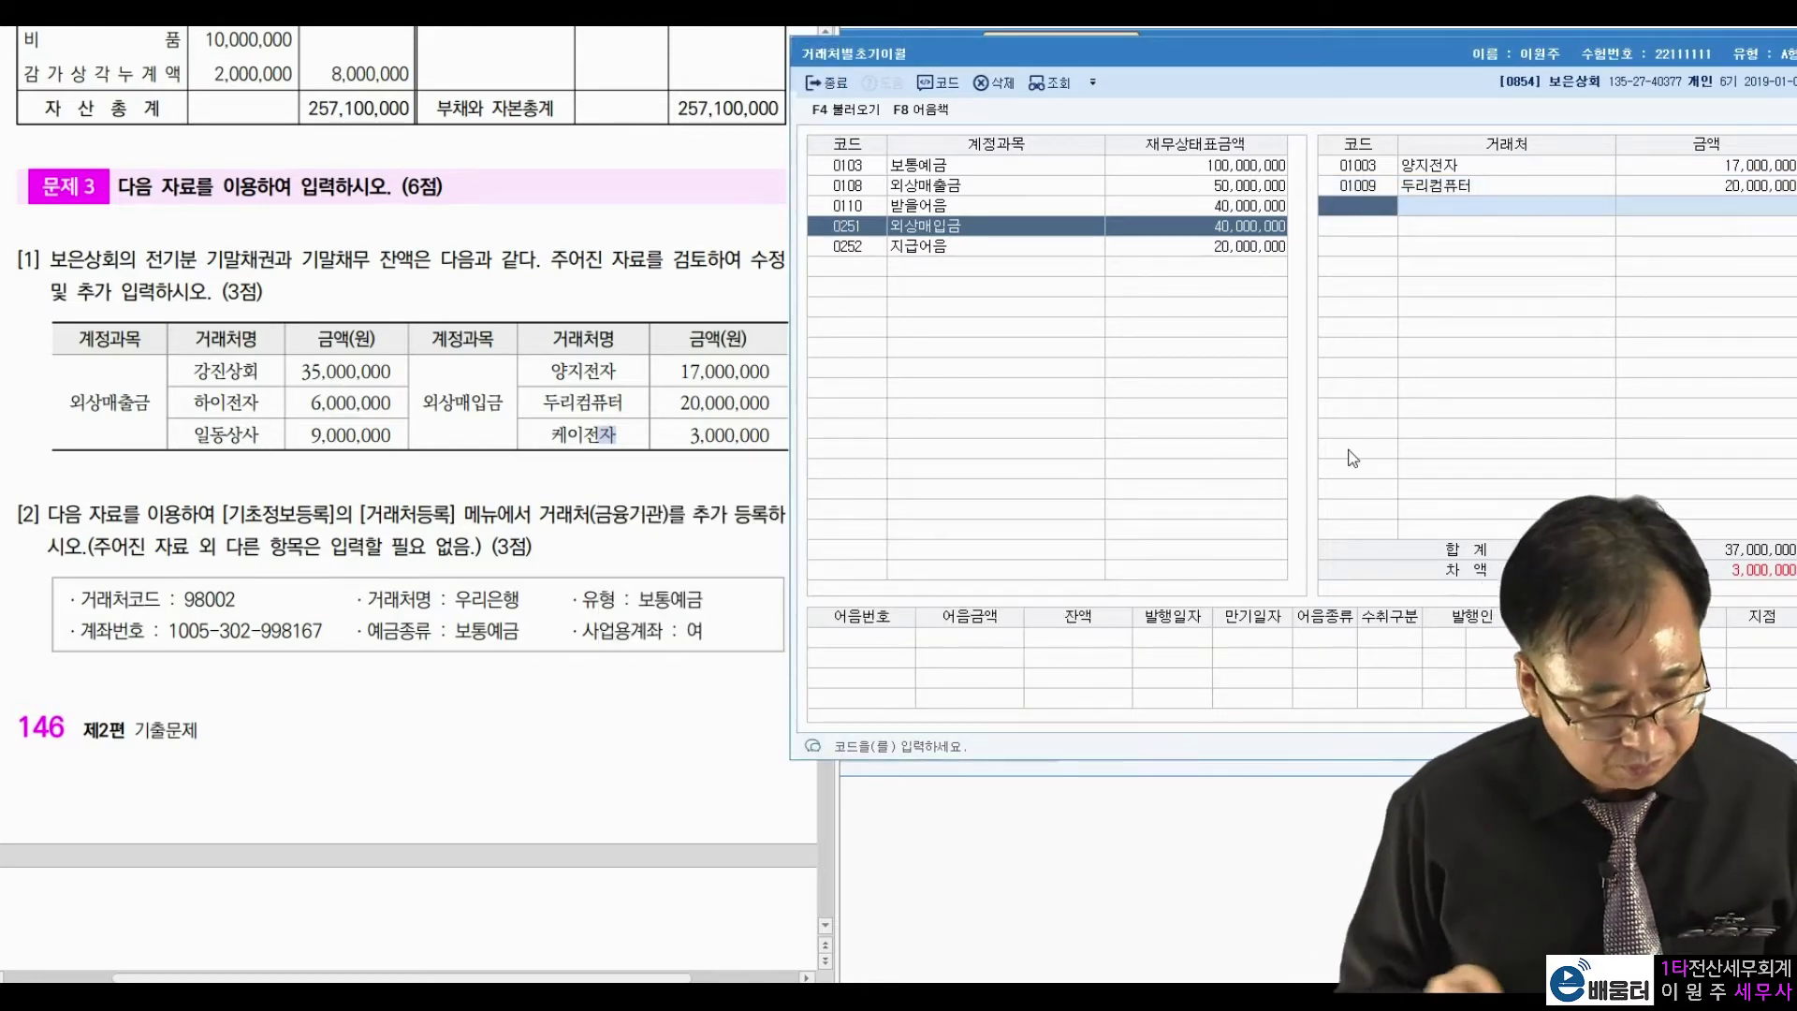
key("F2")
type("케이")
key("Return")
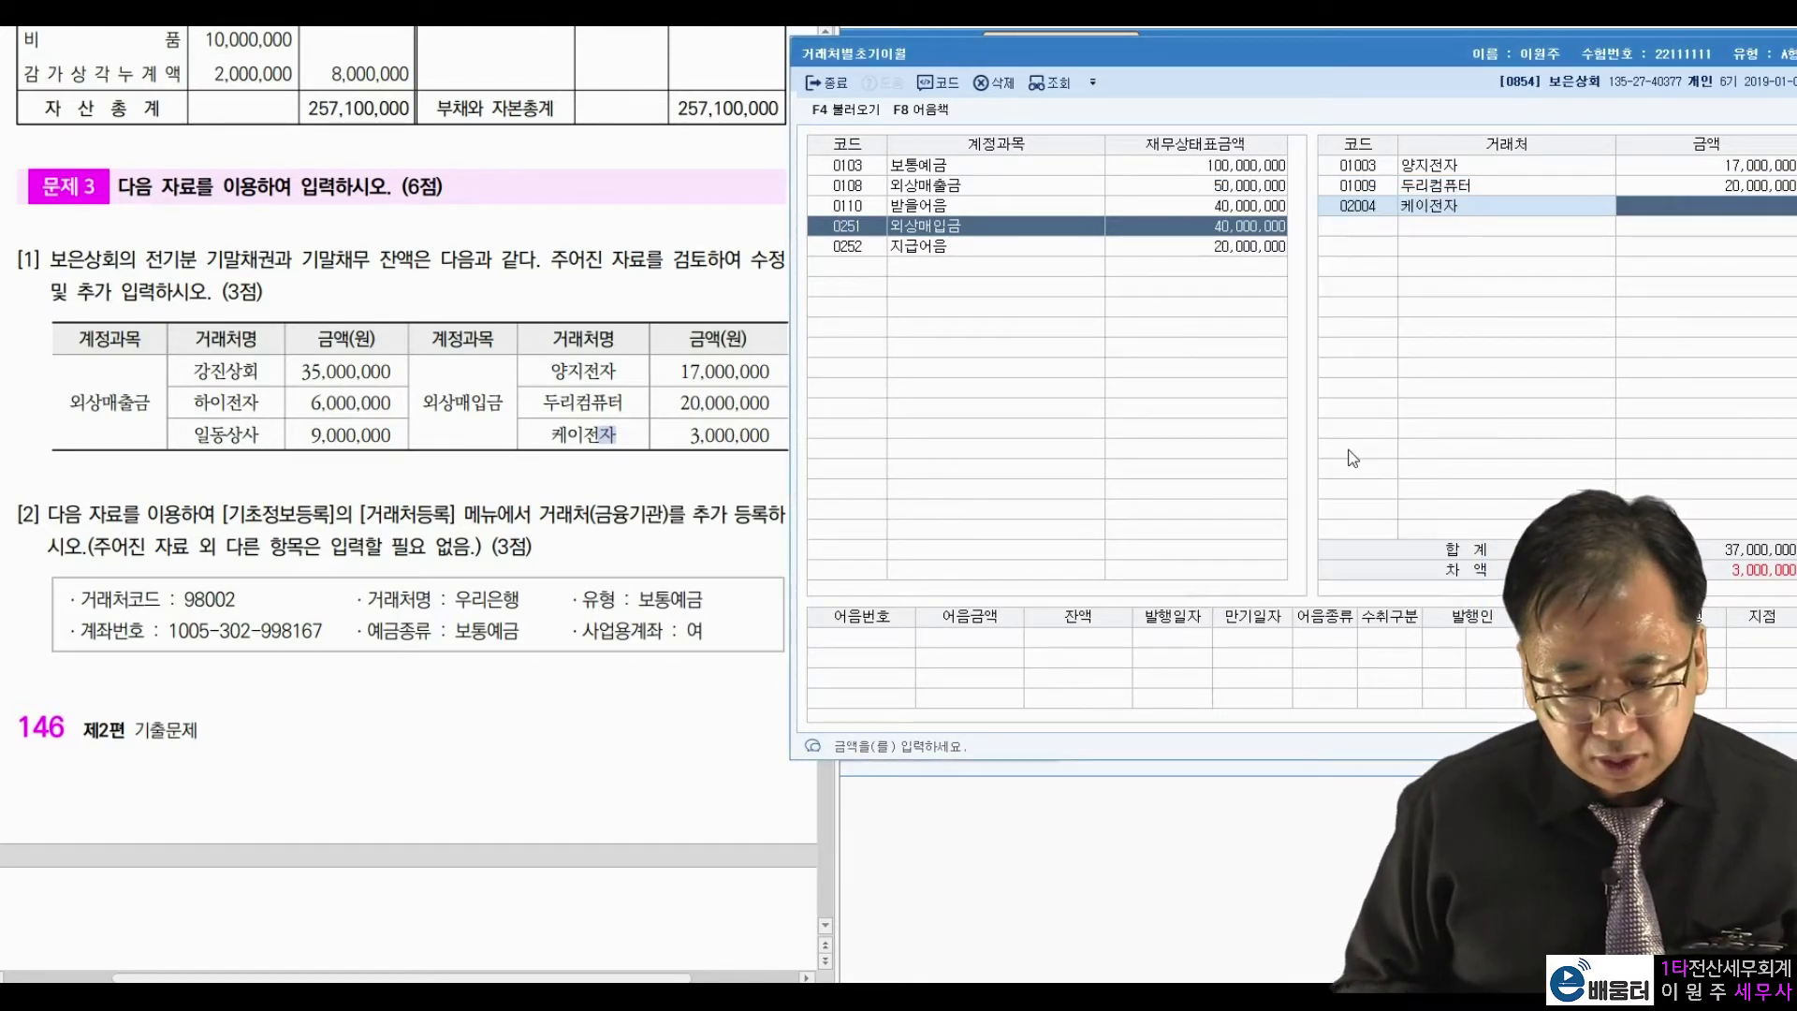
type("3000000")
key("Return")
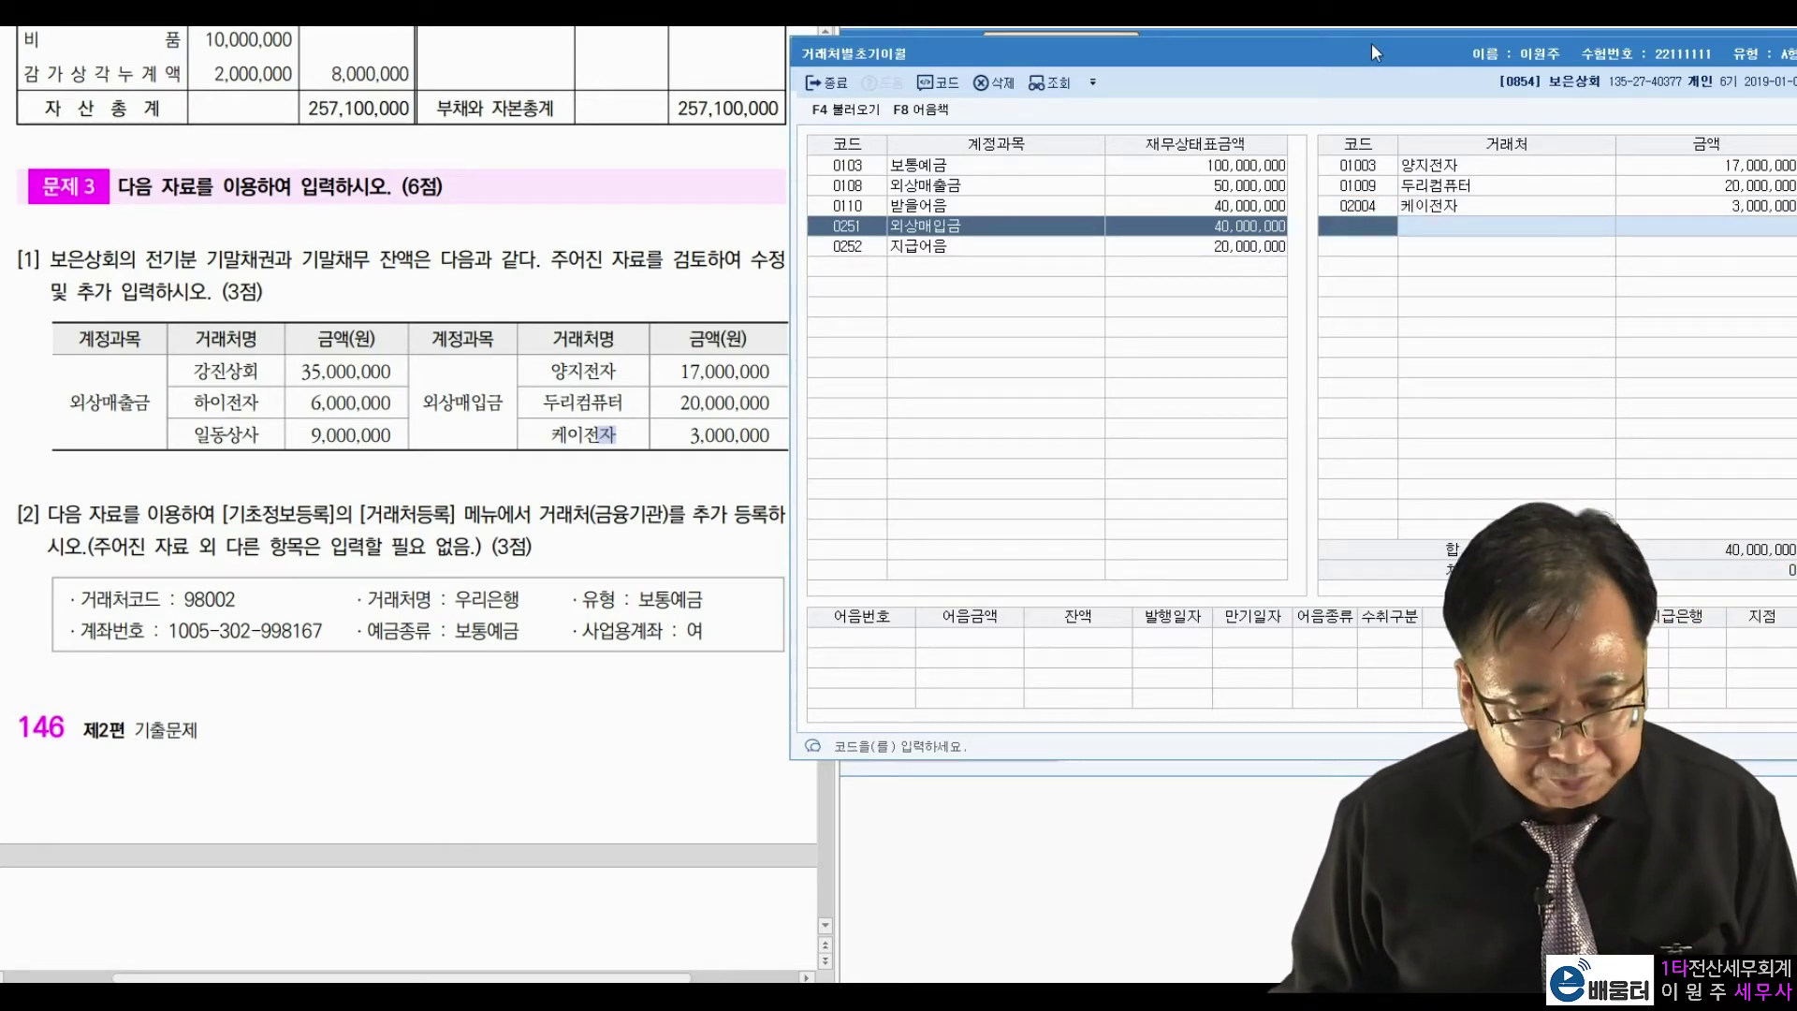
left_click_drag(1372, 43, 1235, 60)
left_click(1724, 72)
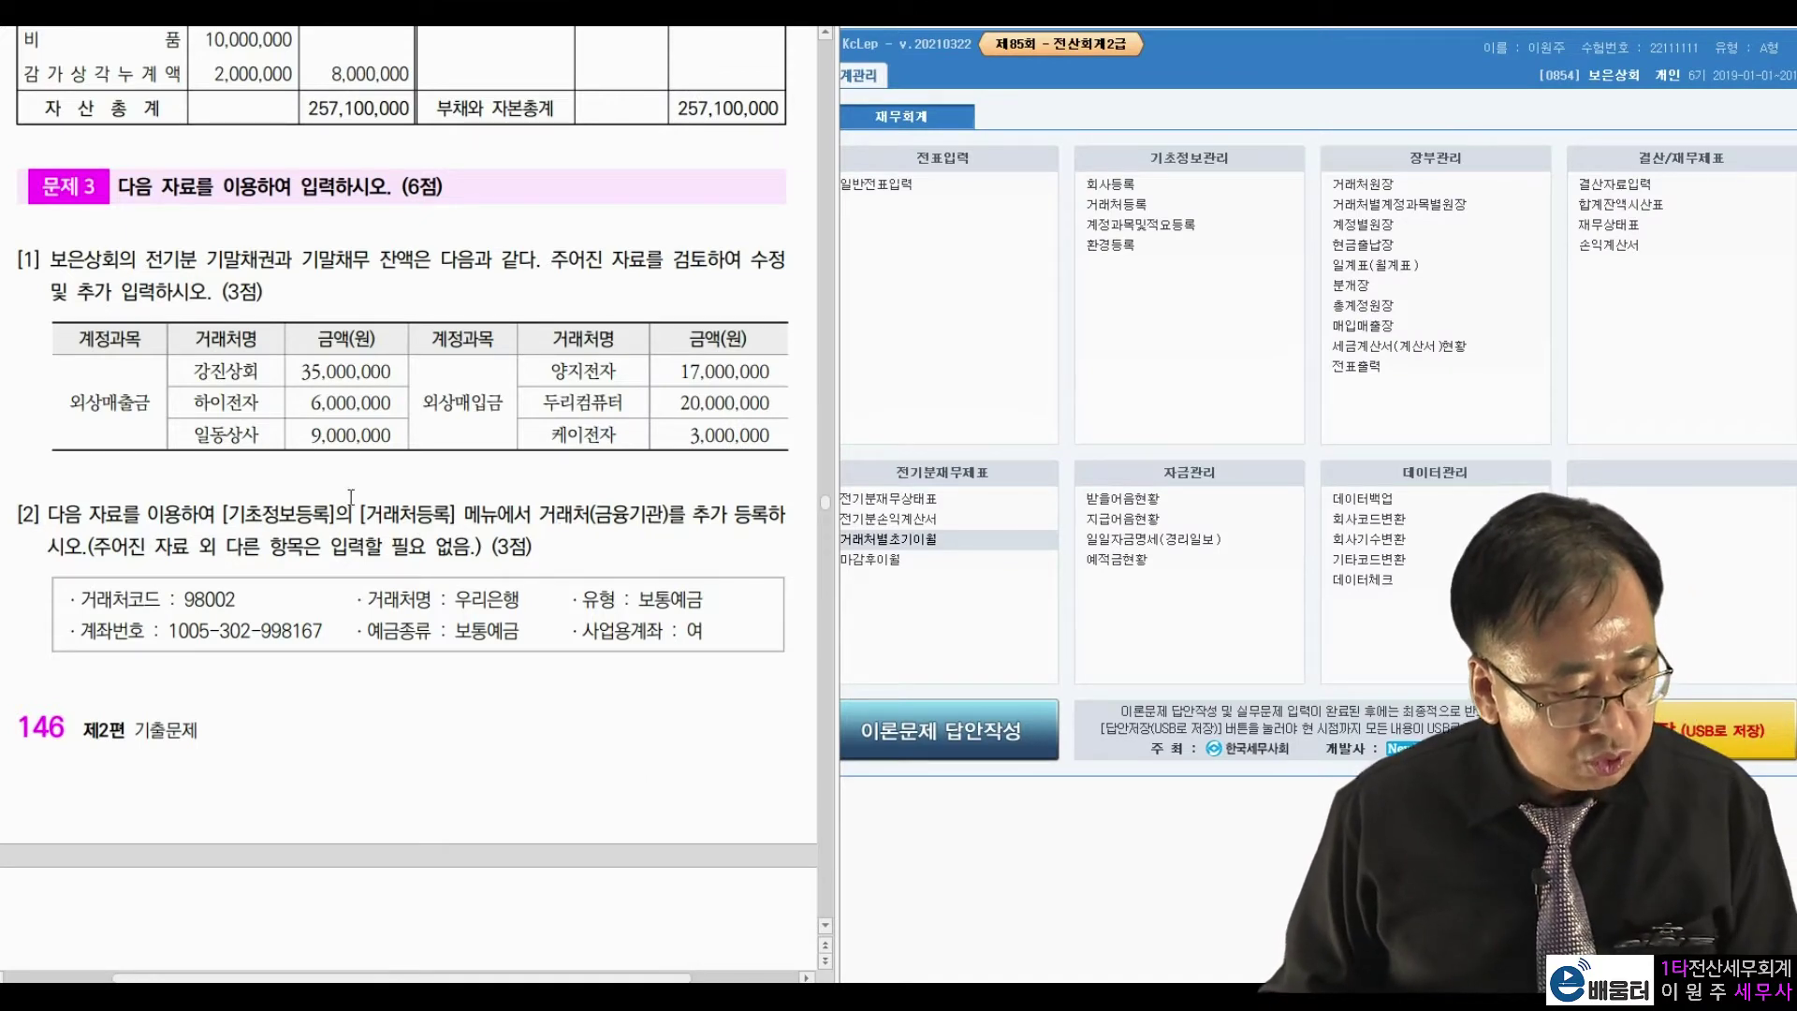
Open 거래처등록 on its 금융기관 list.
left_click_drag(357, 515, 631, 520)
left_click(215, 563)
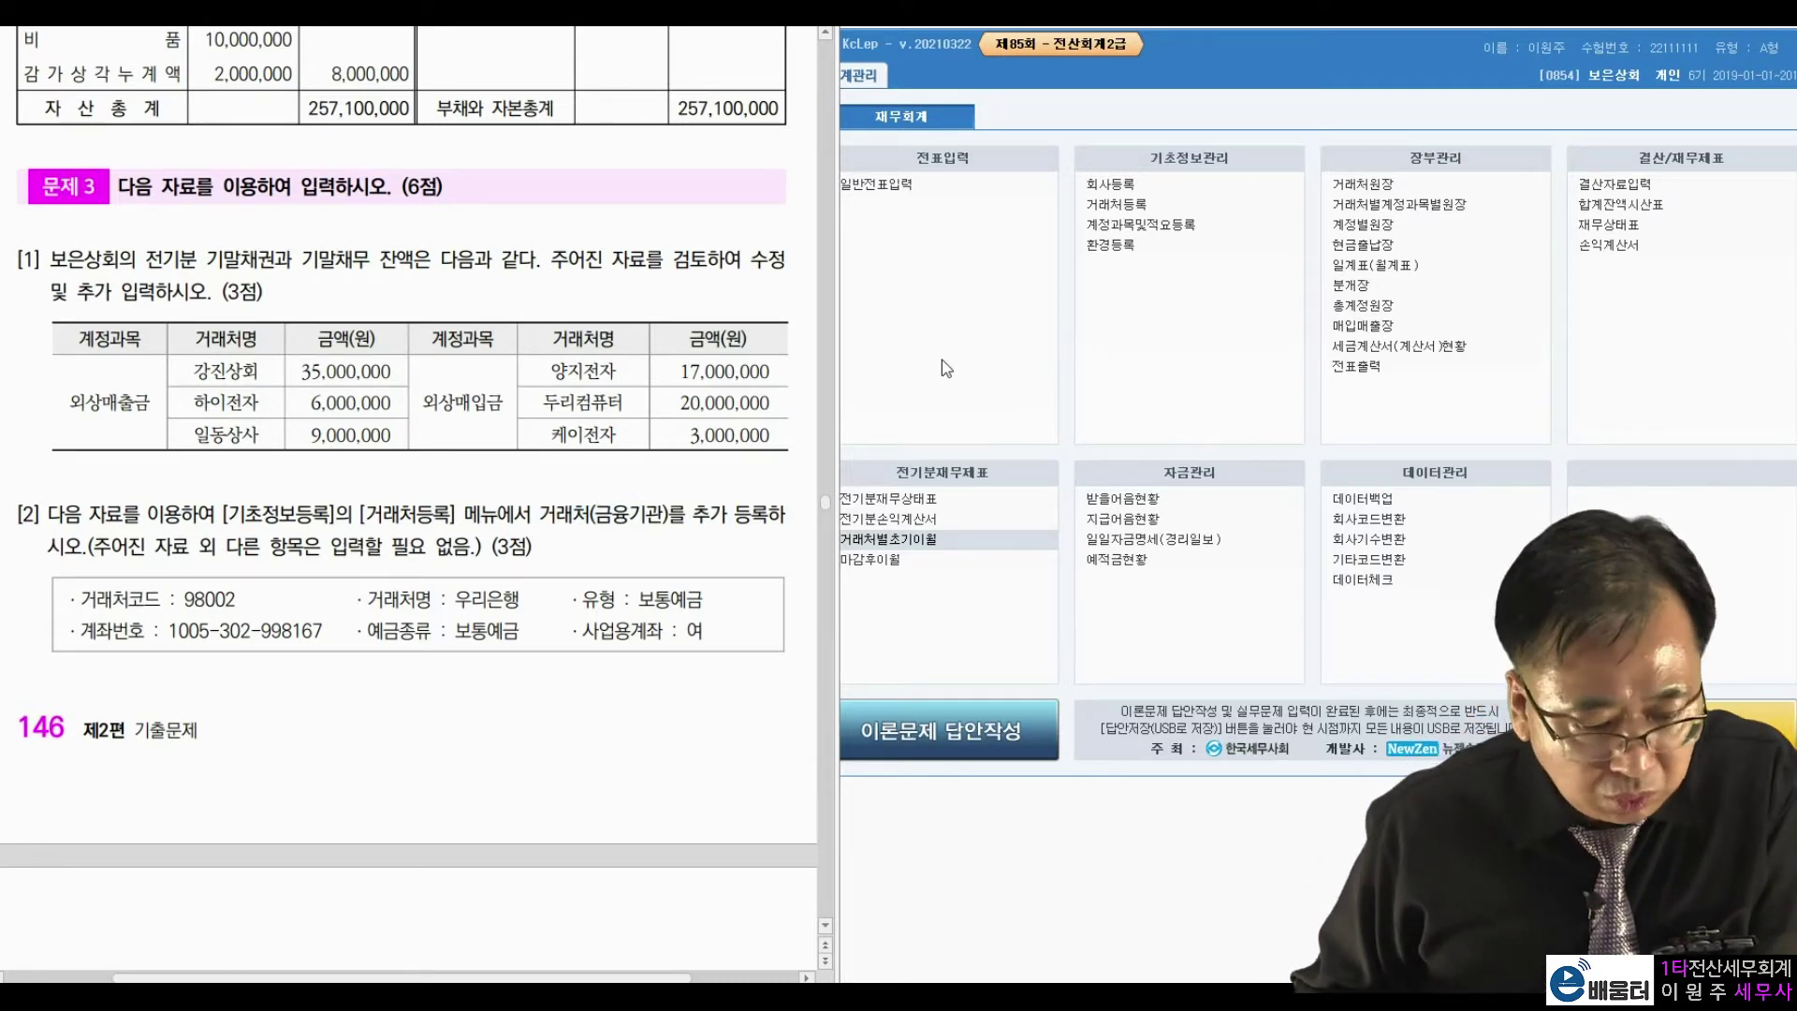
left_click(1115, 208)
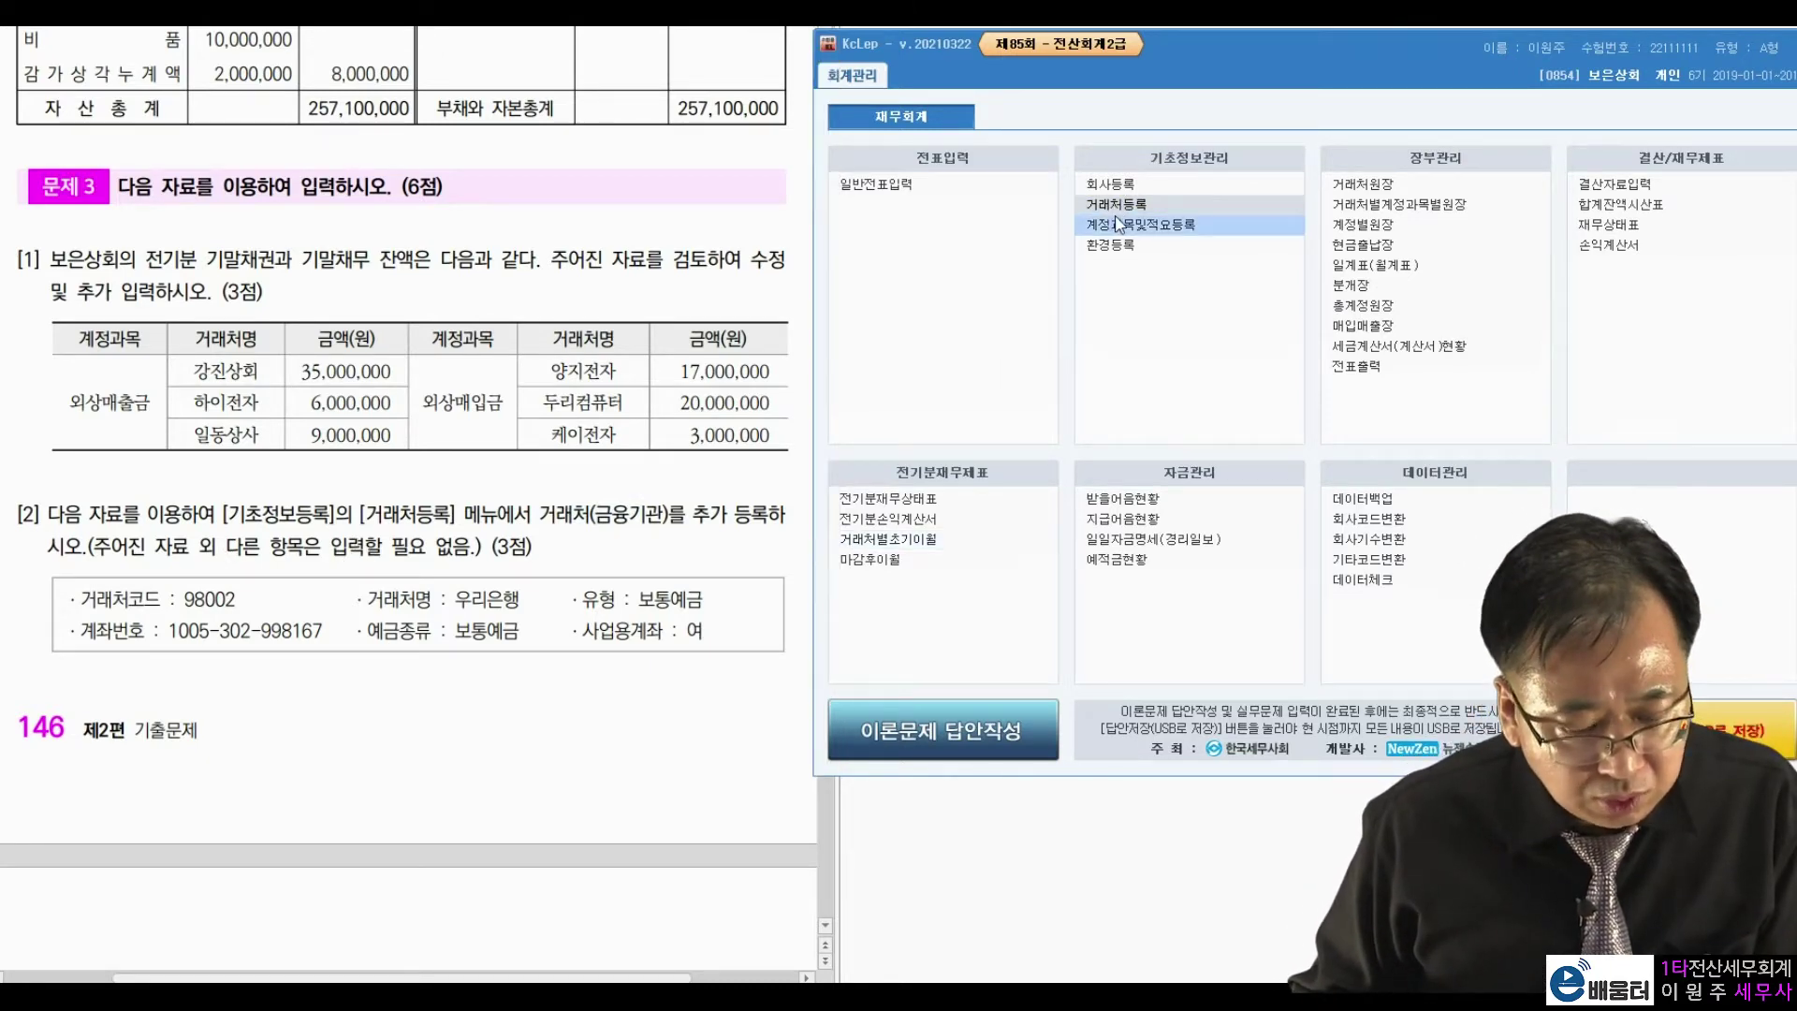
left_click_drag(973, 96, 1109, 47)
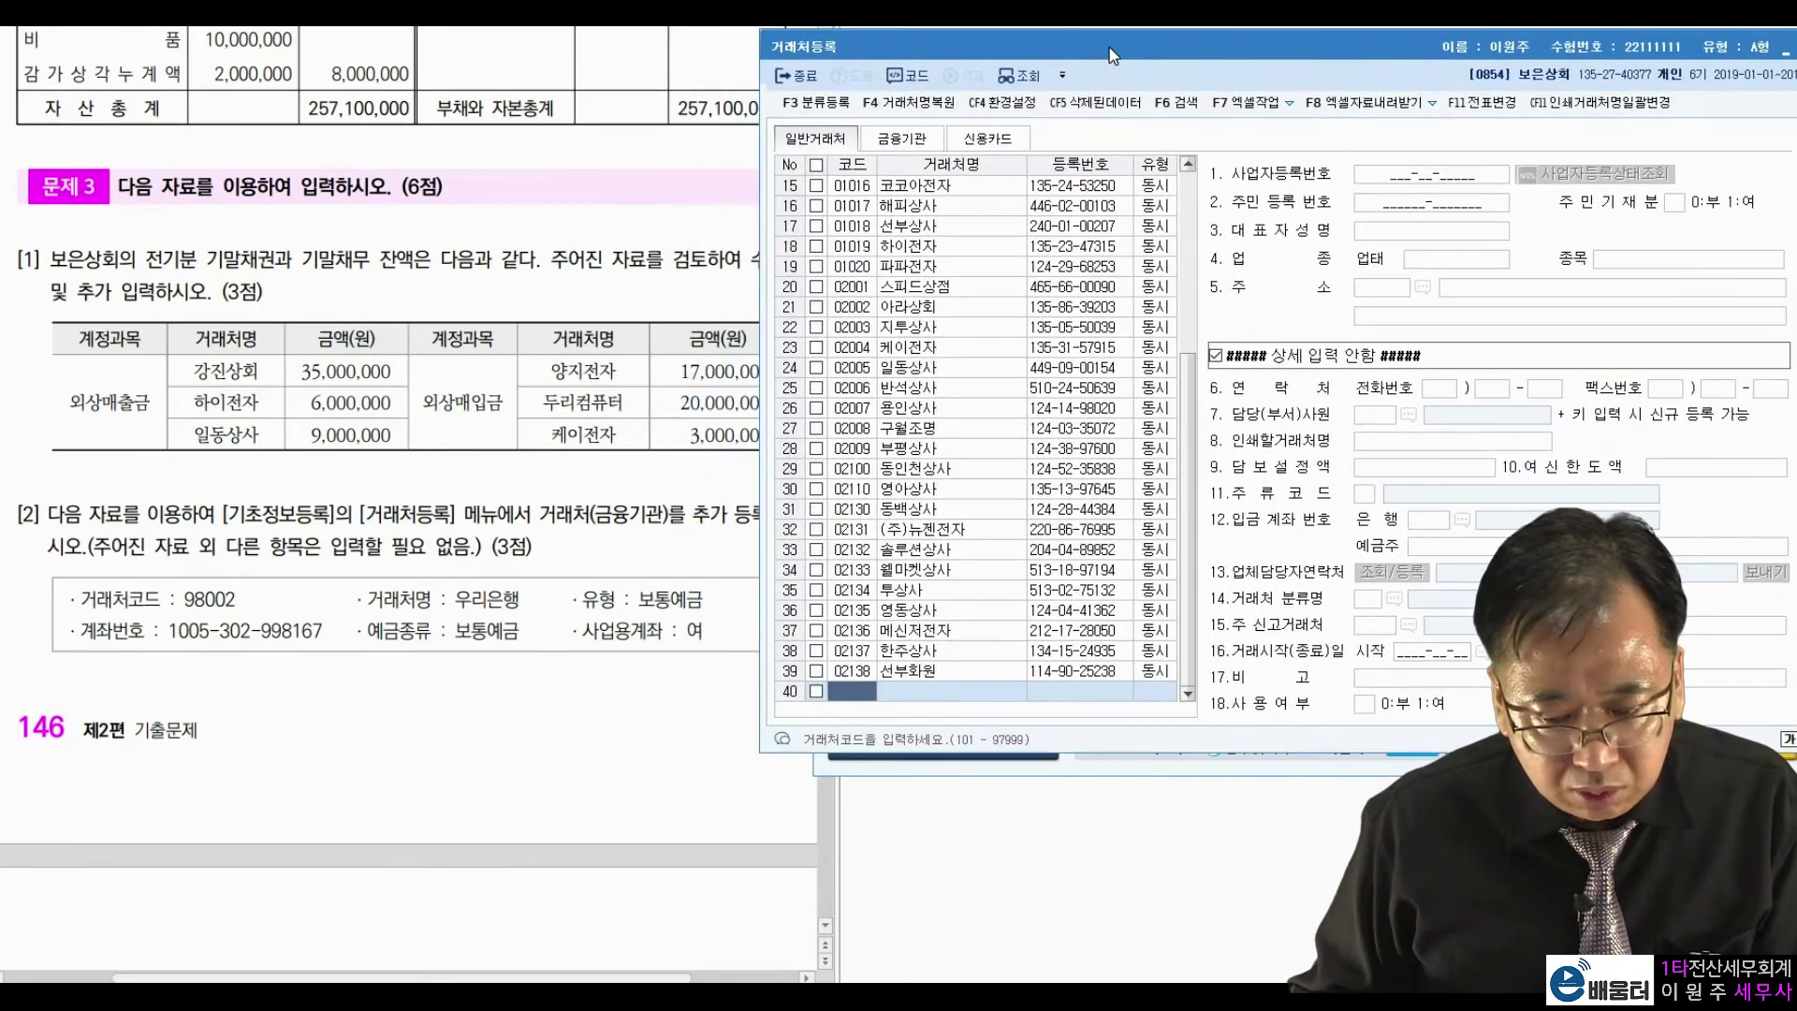
left_click(907, 143)
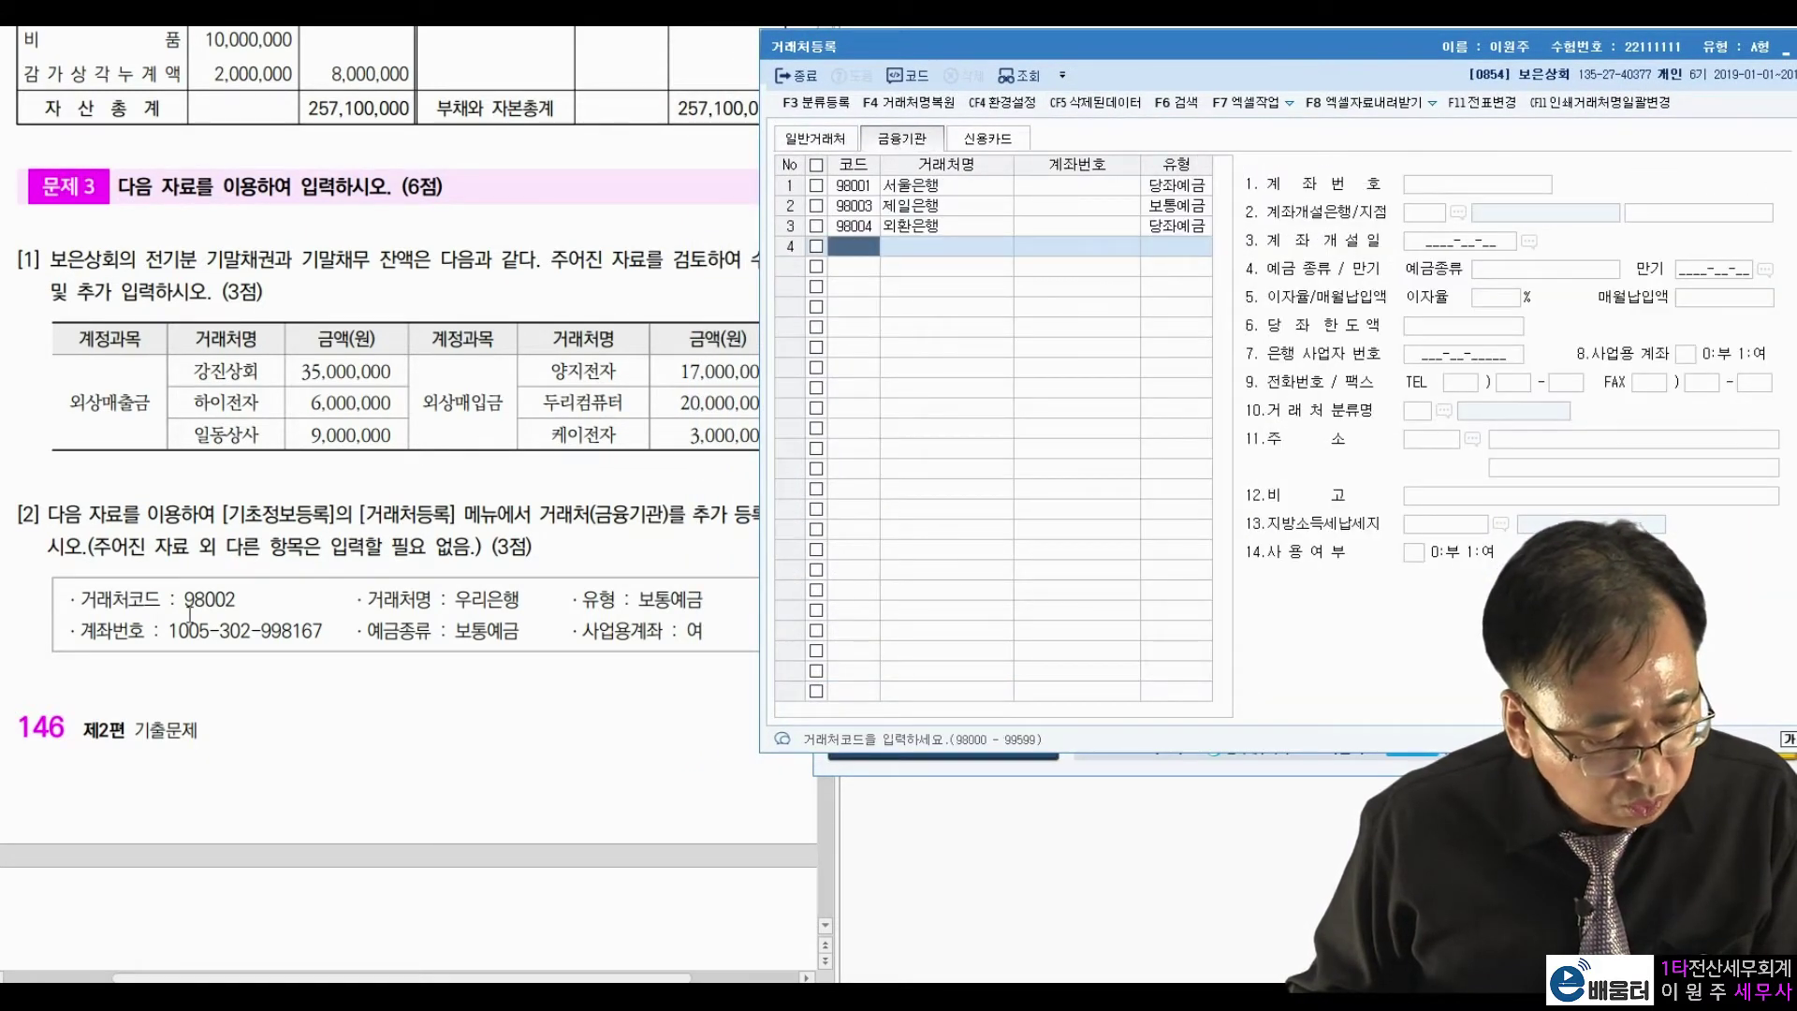
Register 98002 우리은행 as 보통예금 and fill in its account number from the exam sheet.
left_click_drag(183, 604, 257, 603)
key("ctrl+c")
left_click(871, 248)
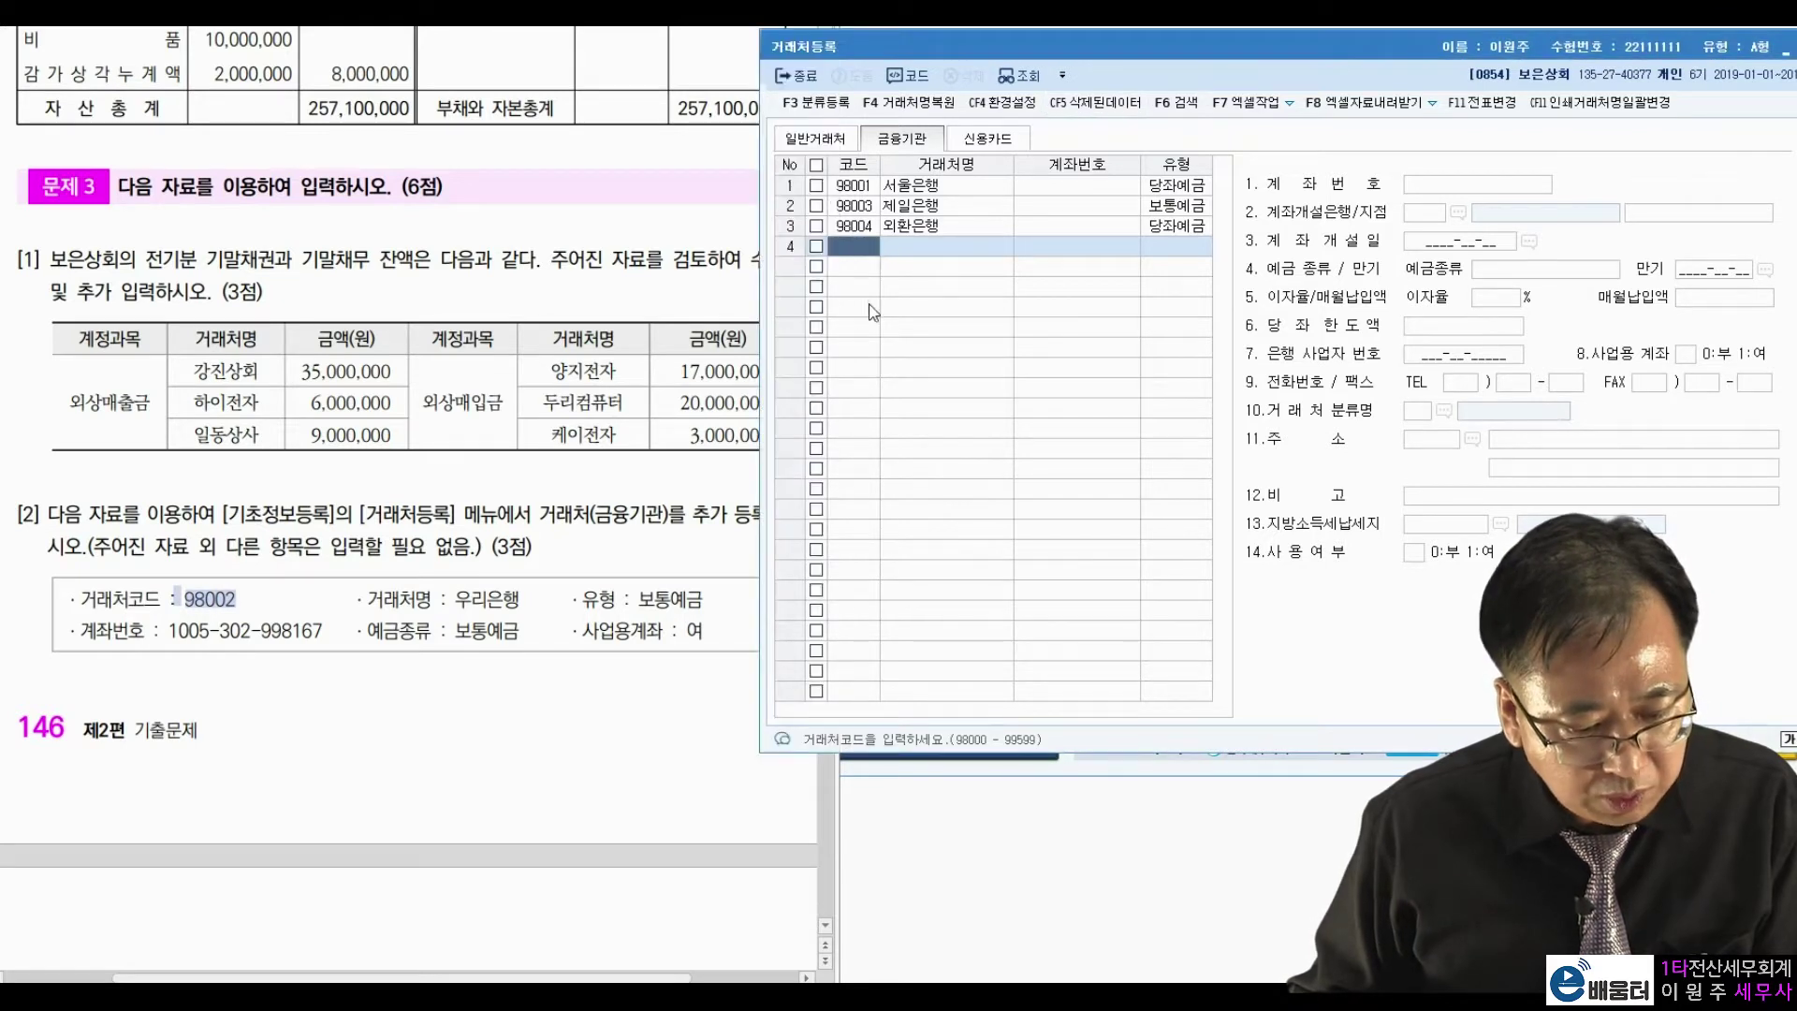
key("ctrl+v")
key("Return")
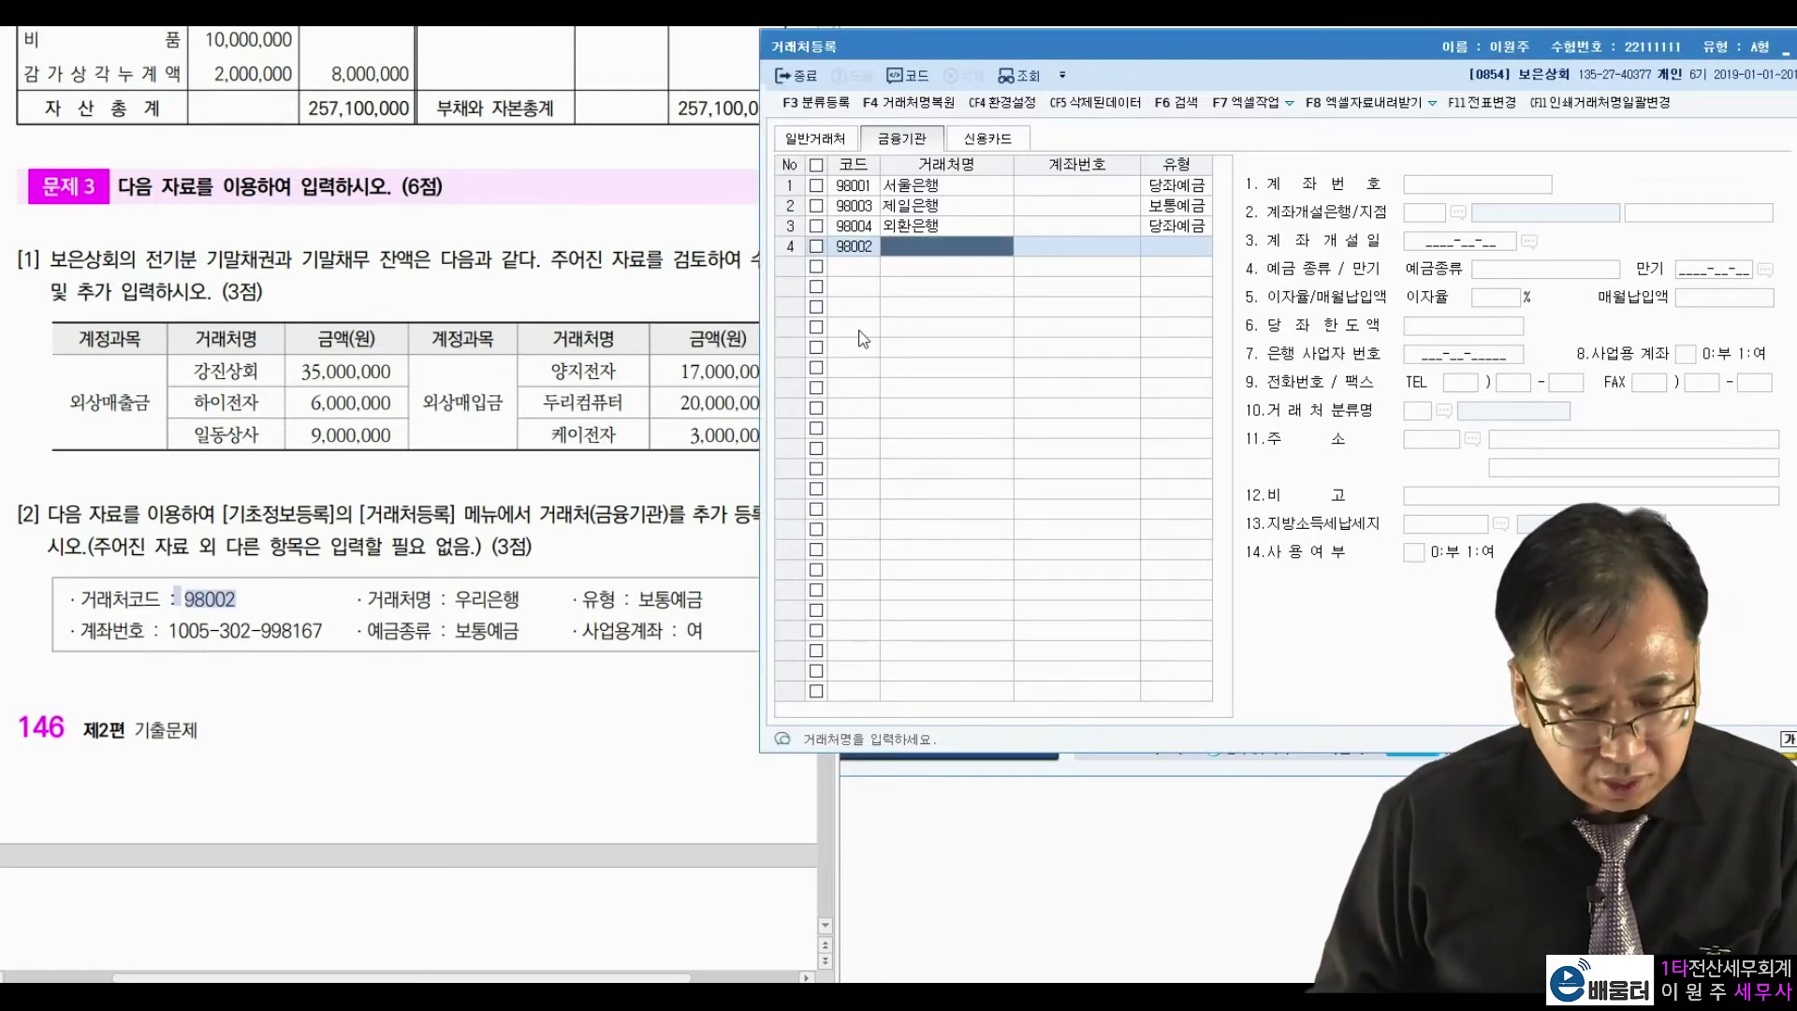
type("우리은행")
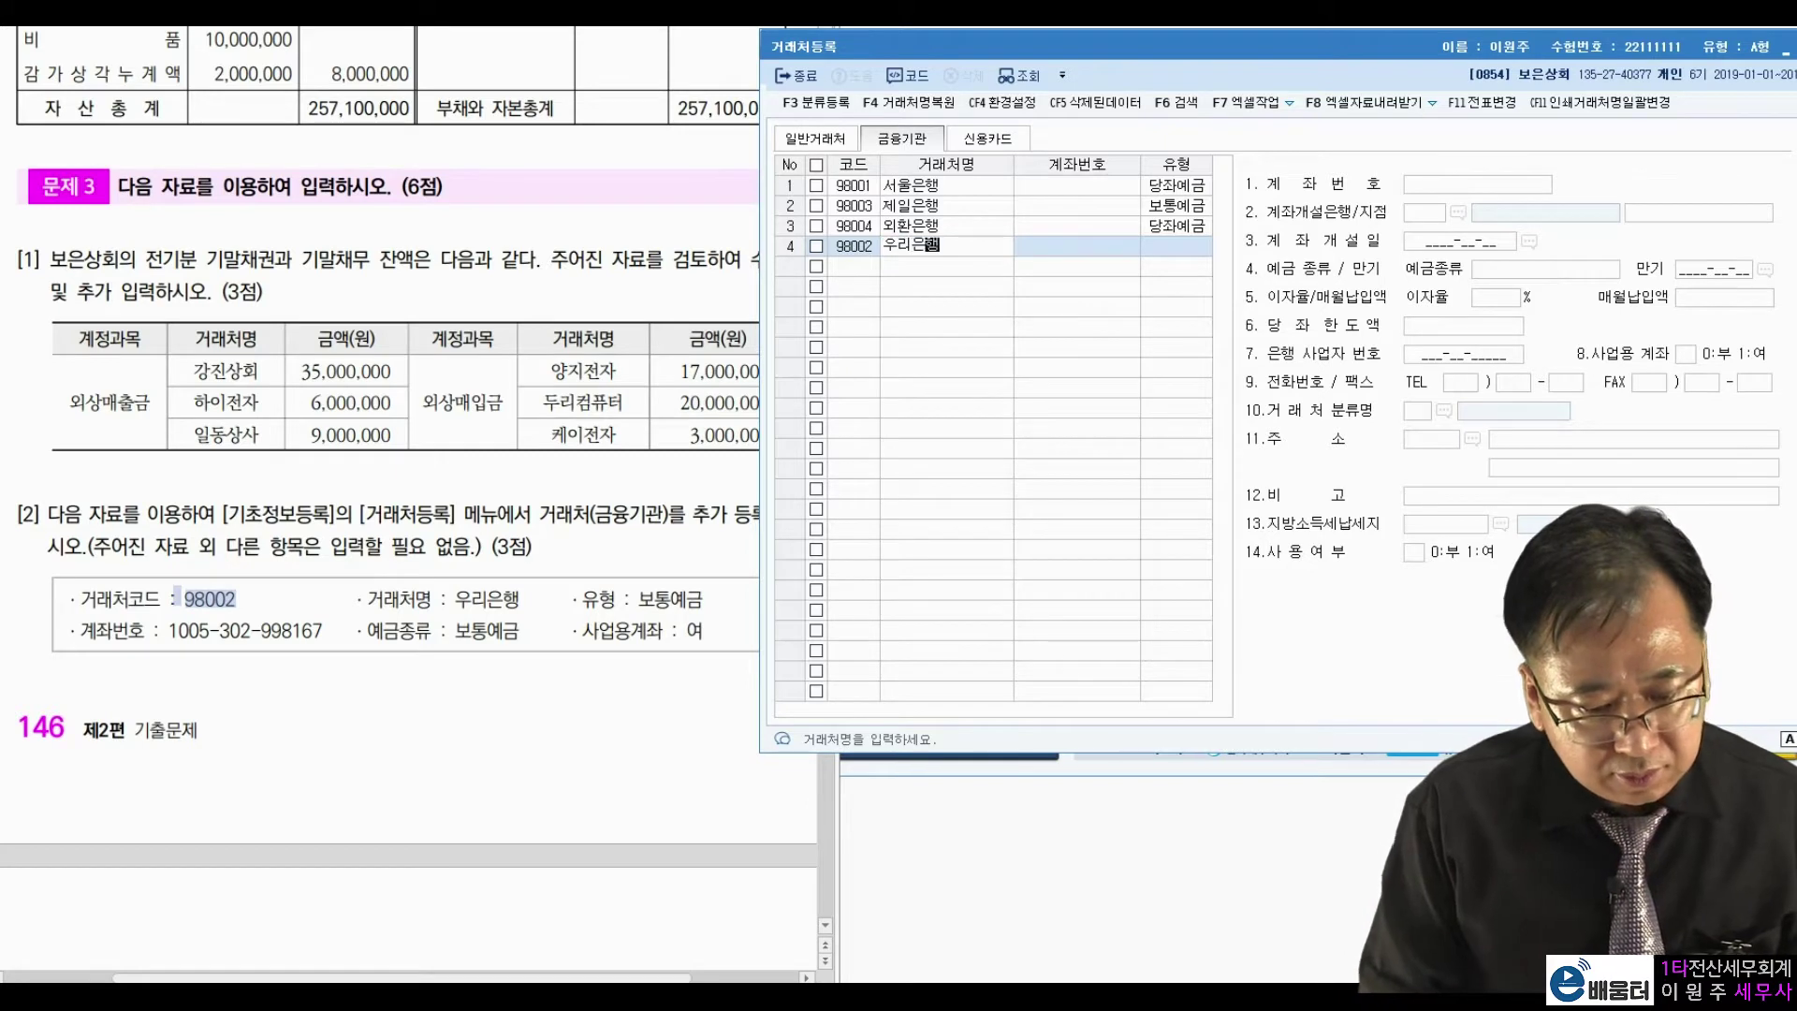
key("Return")
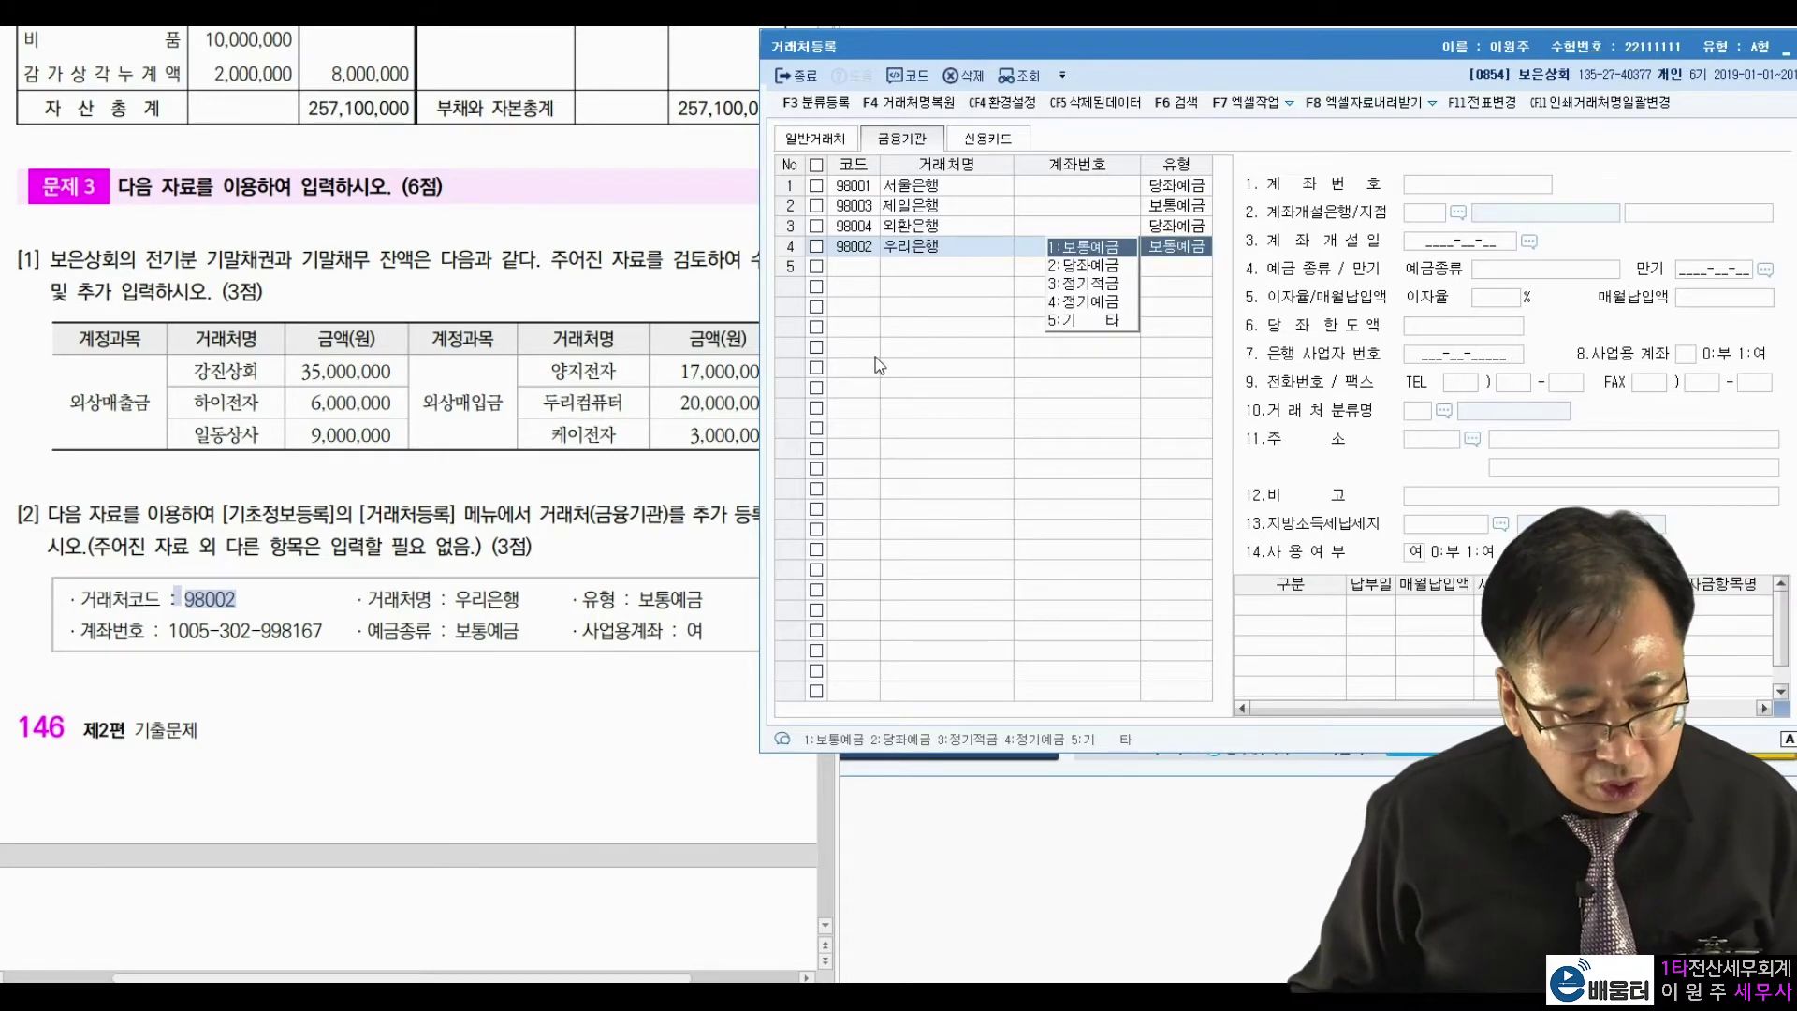
key("Return")
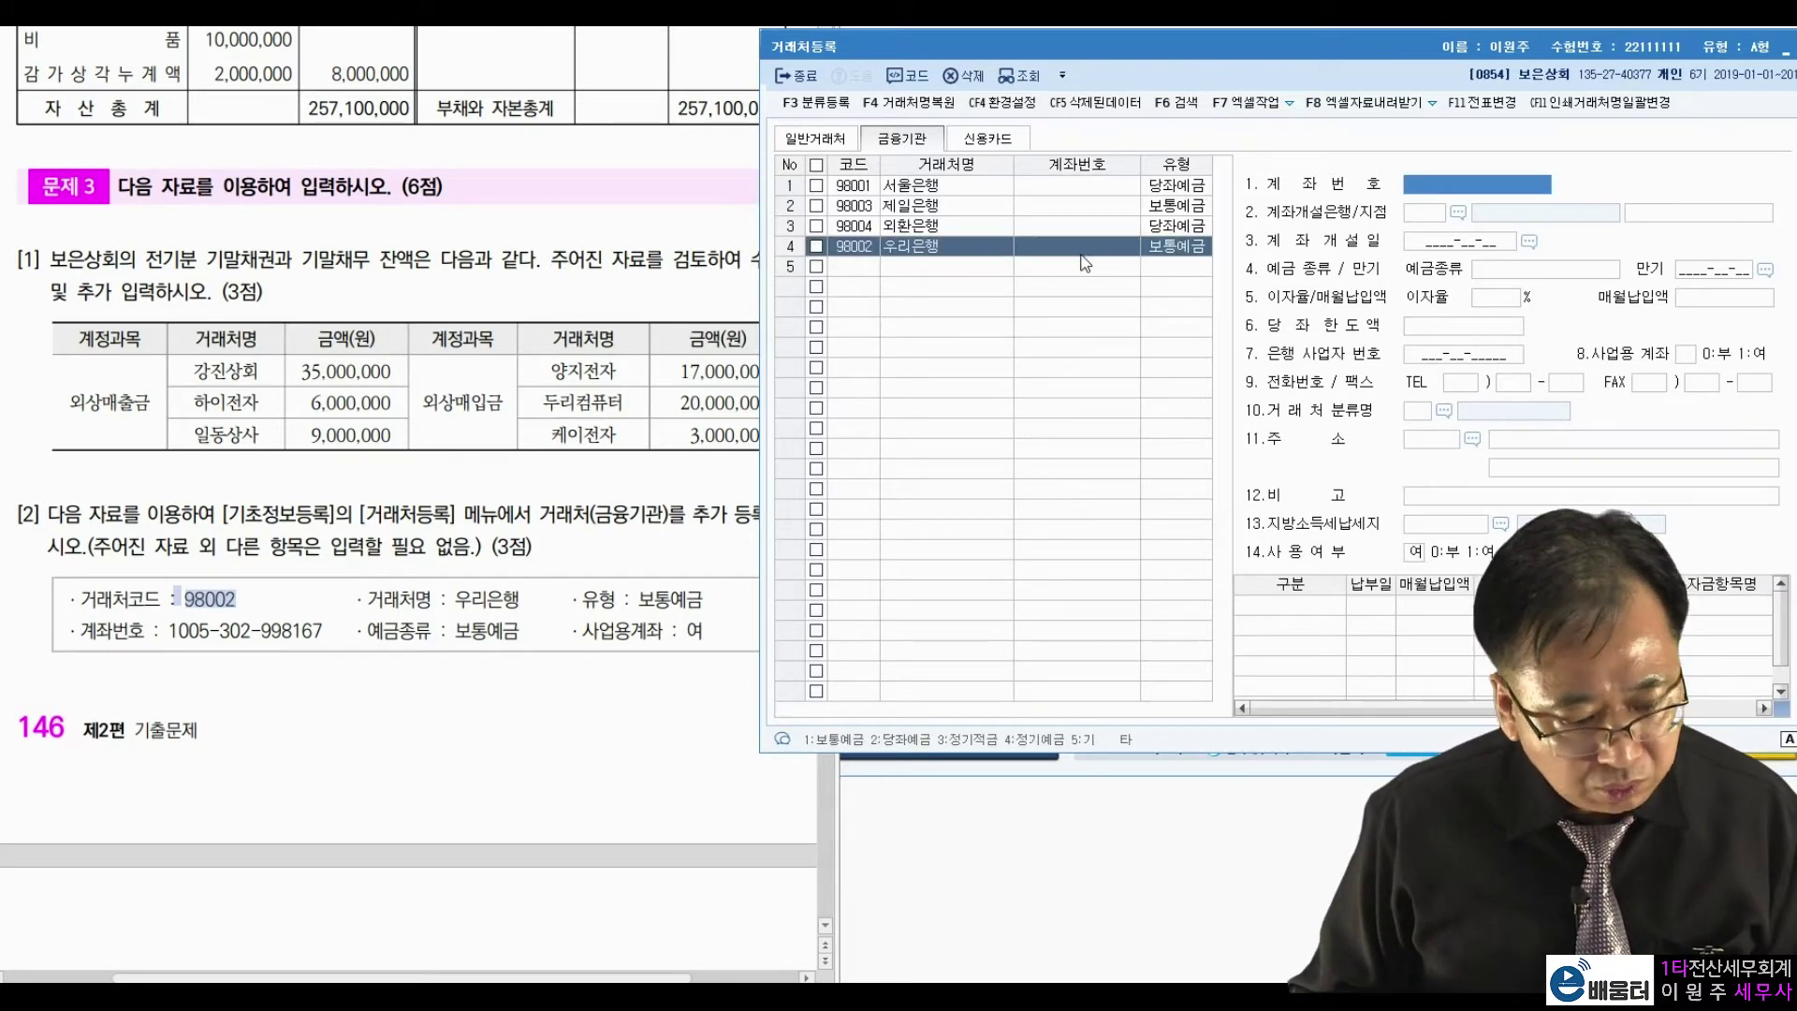
left_click(1473, 190)
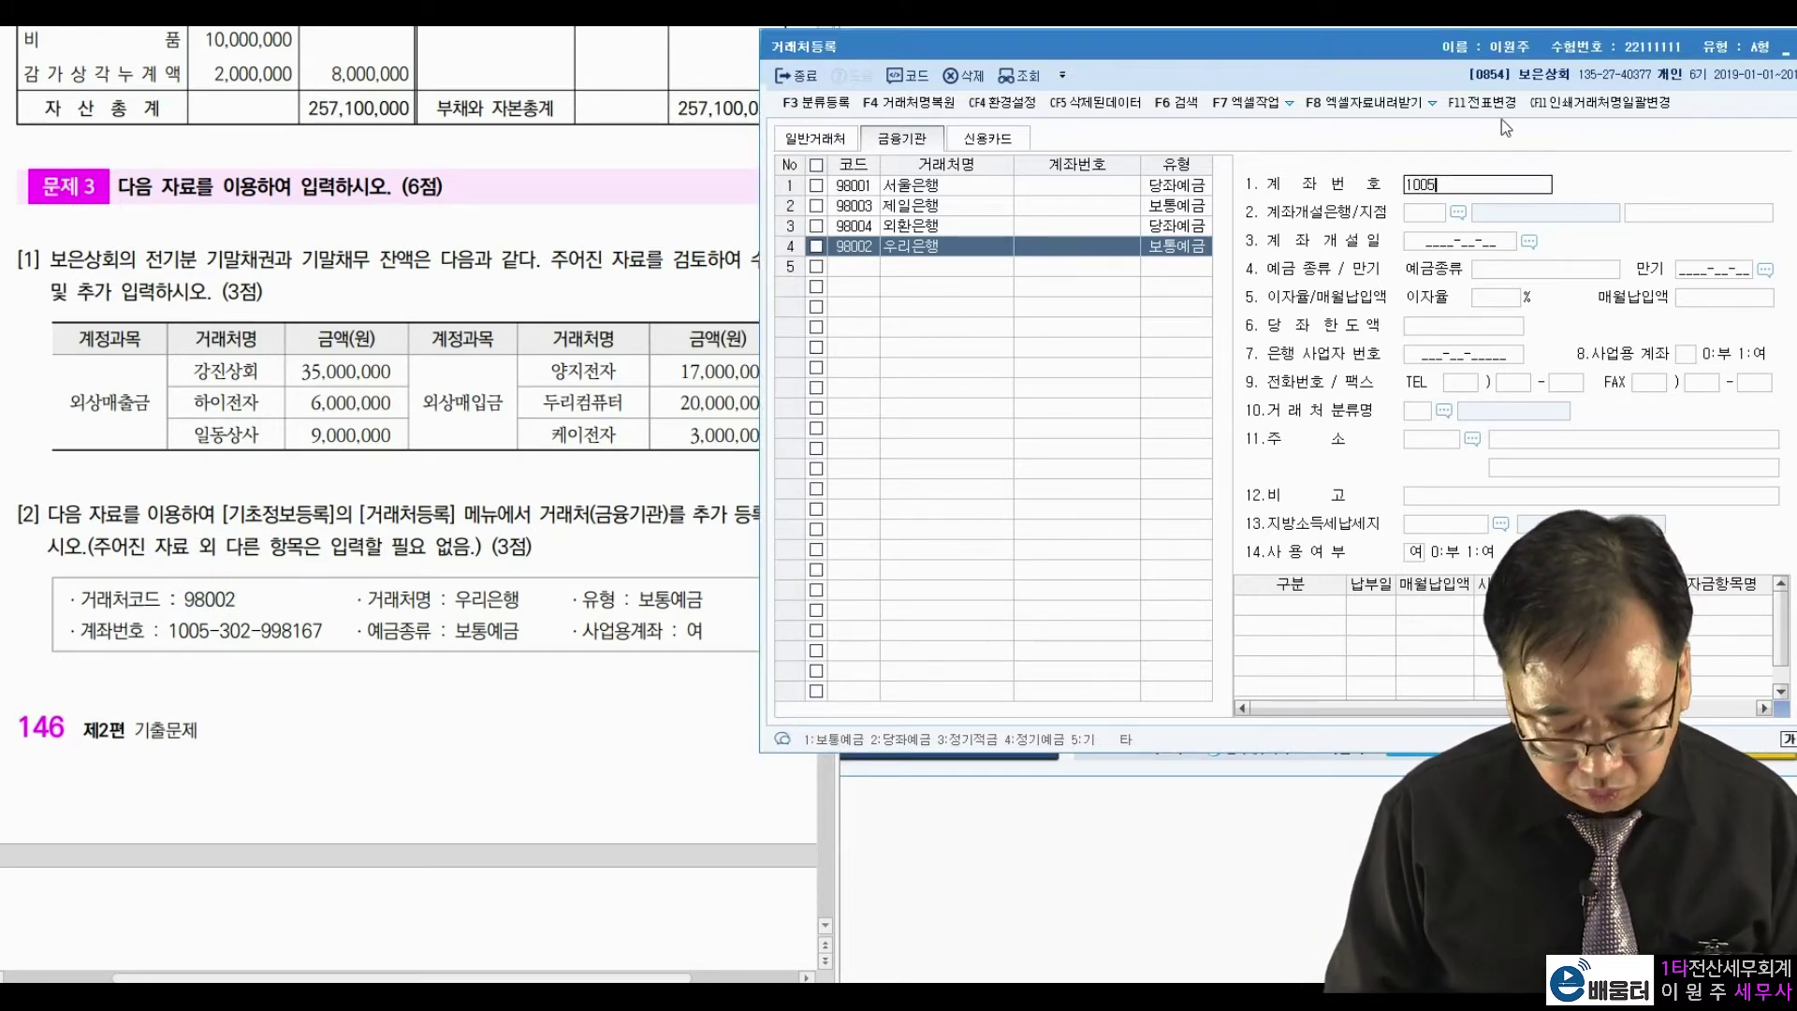
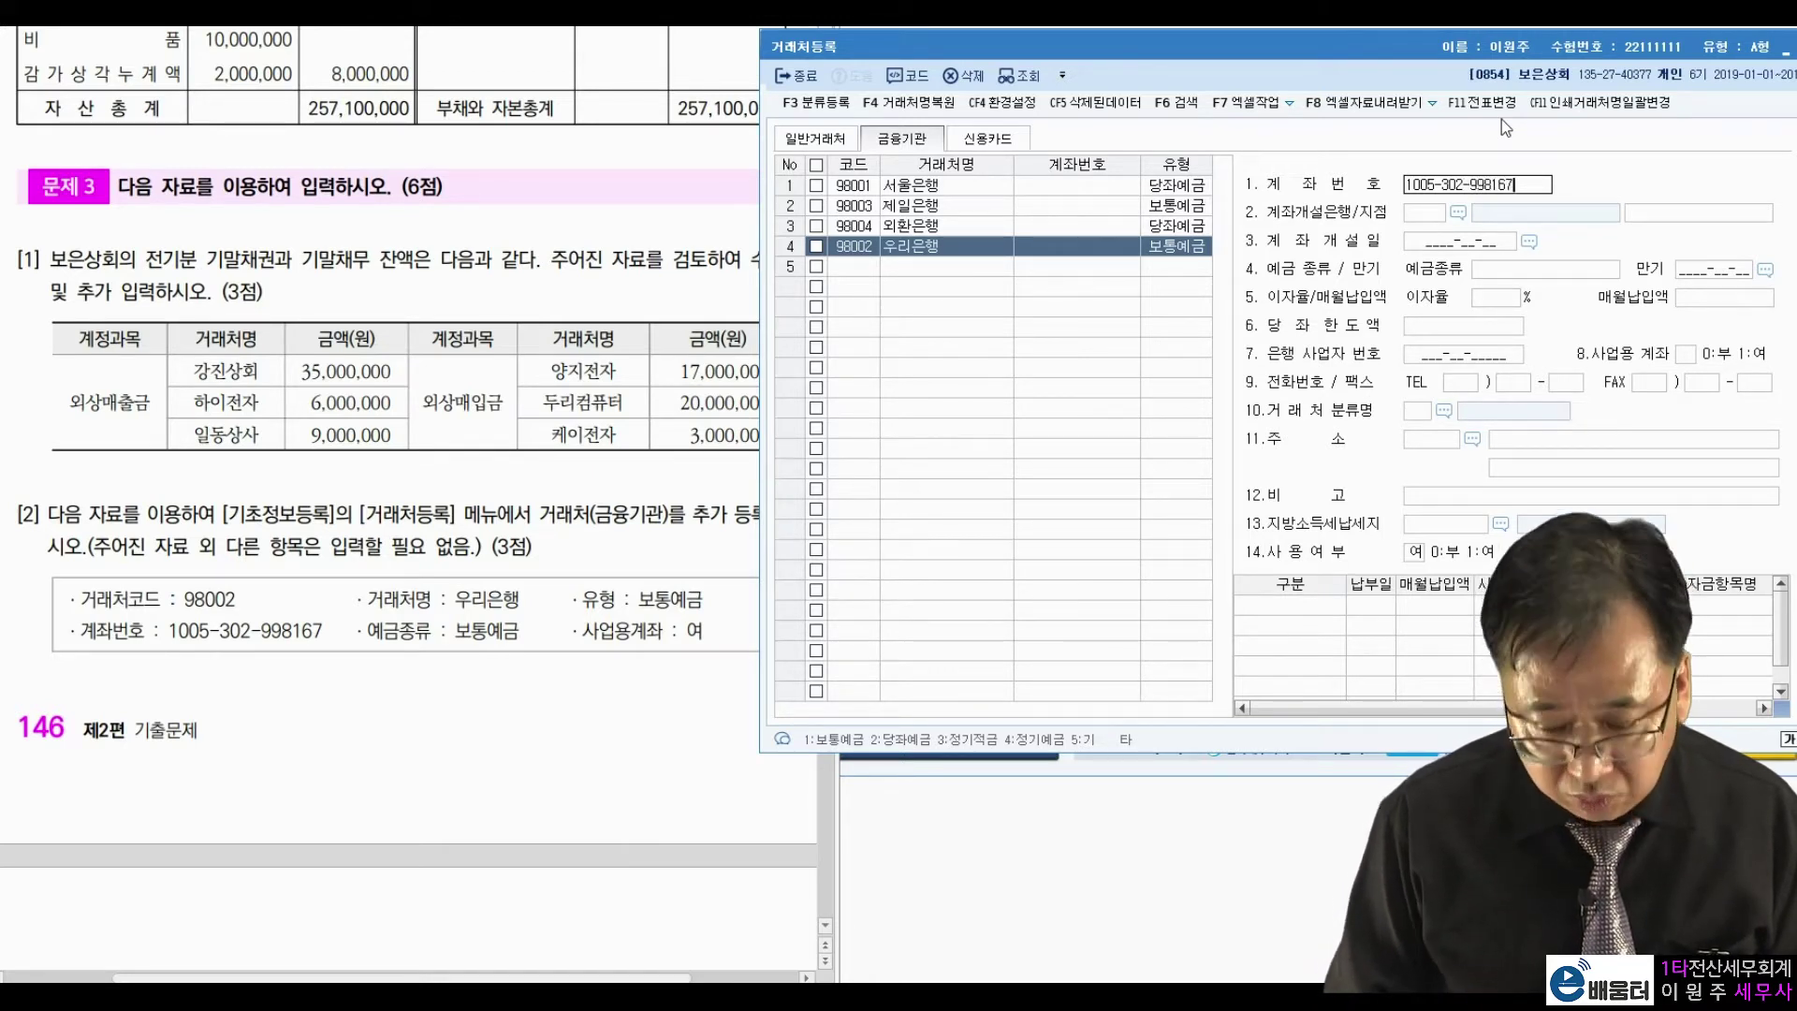
key("Return")
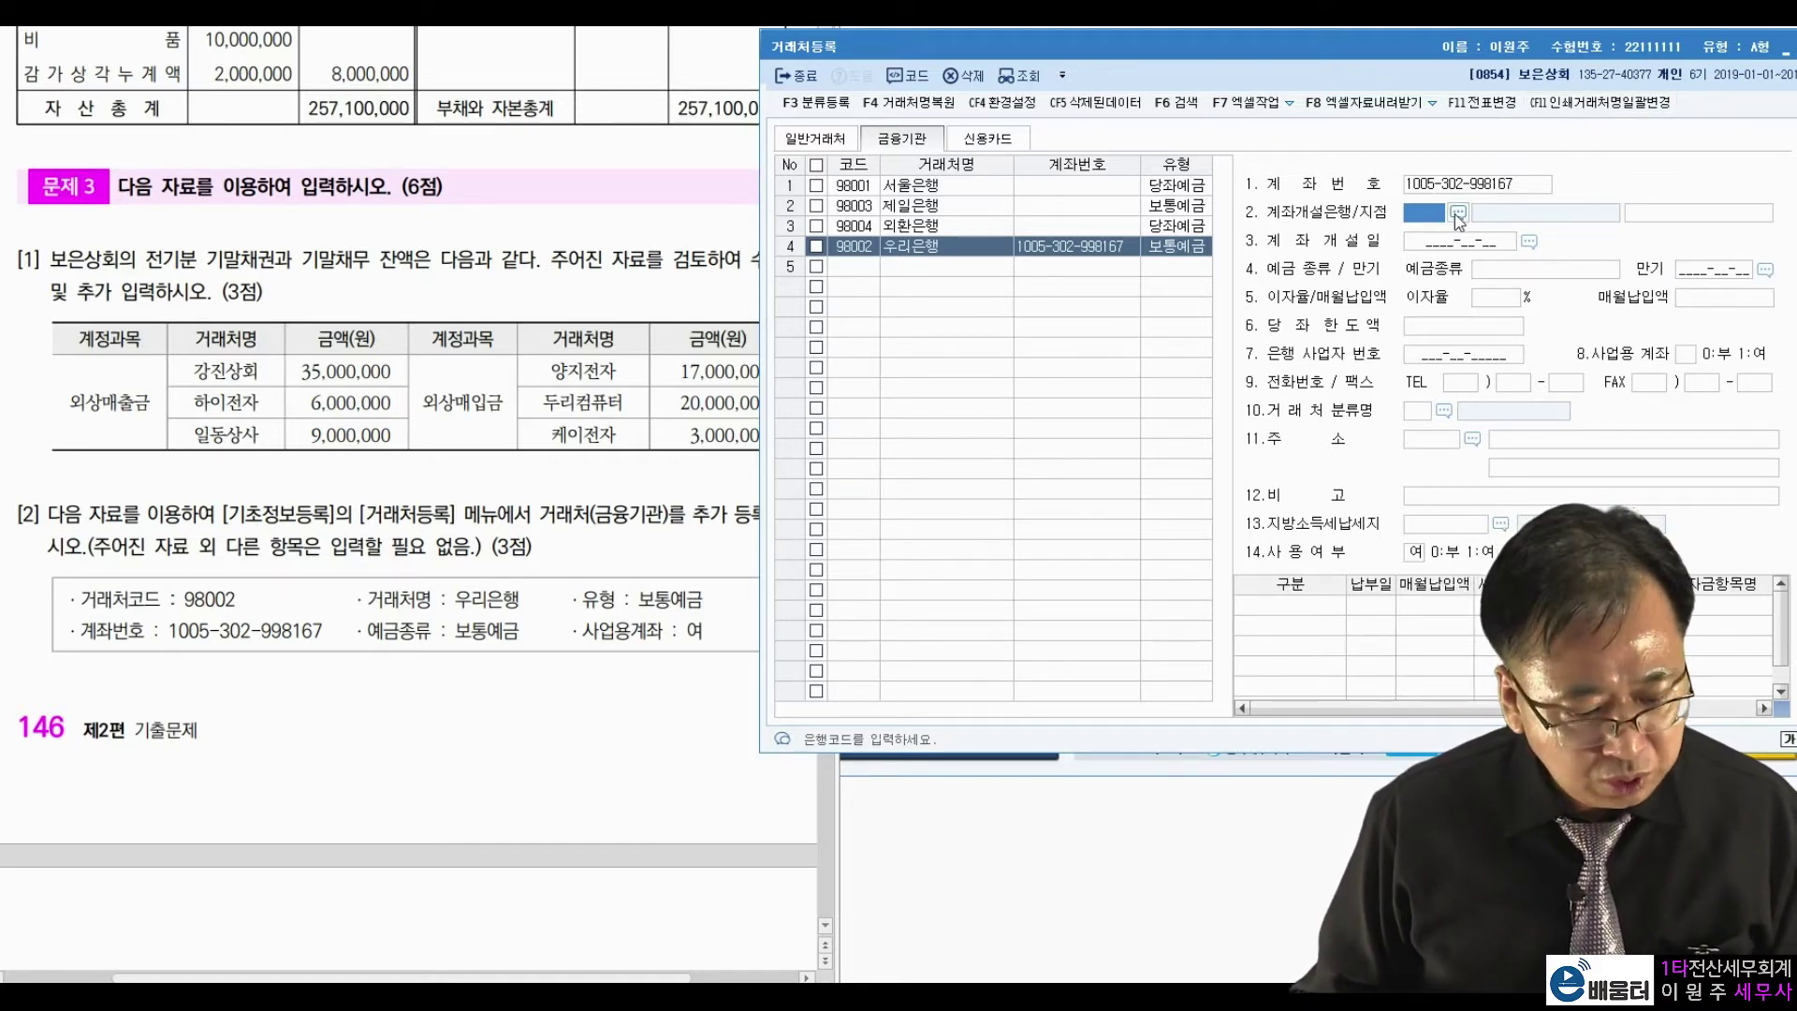
Set 020 우리은행 as the account's bank with deposit type 보통예금.
left_click(1458, 213)
type("우리은")
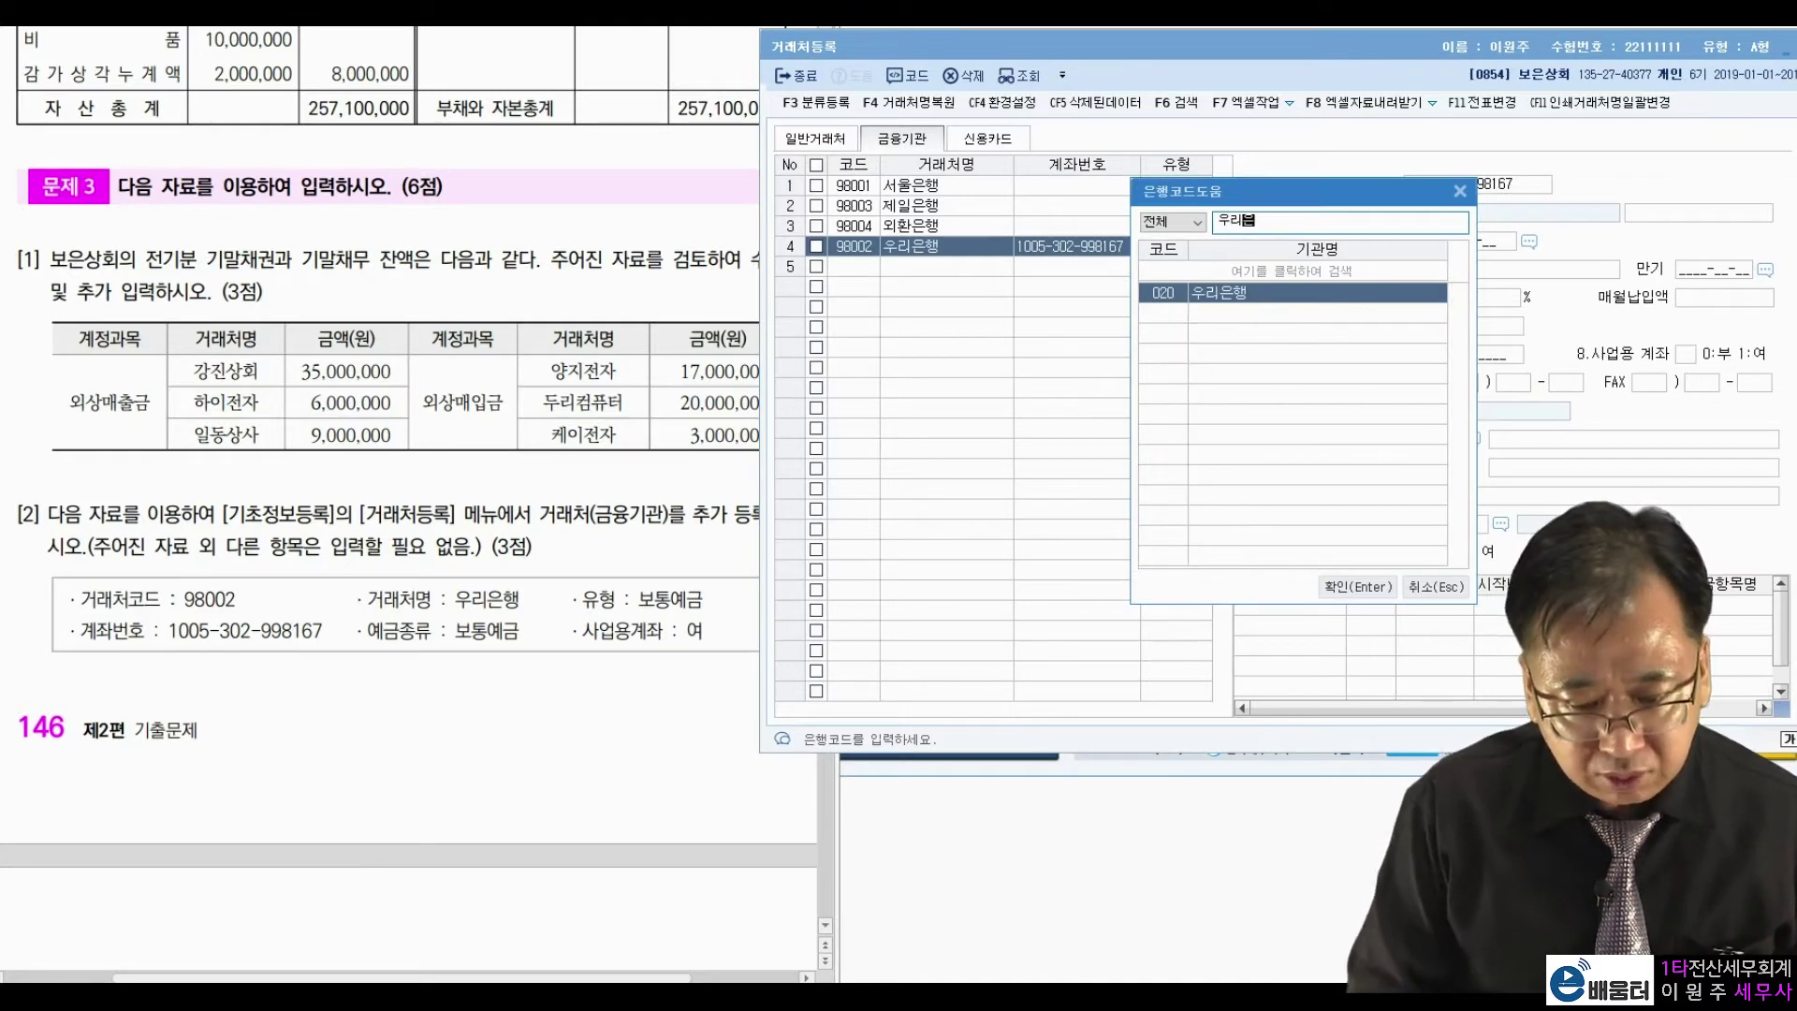
key("Return")
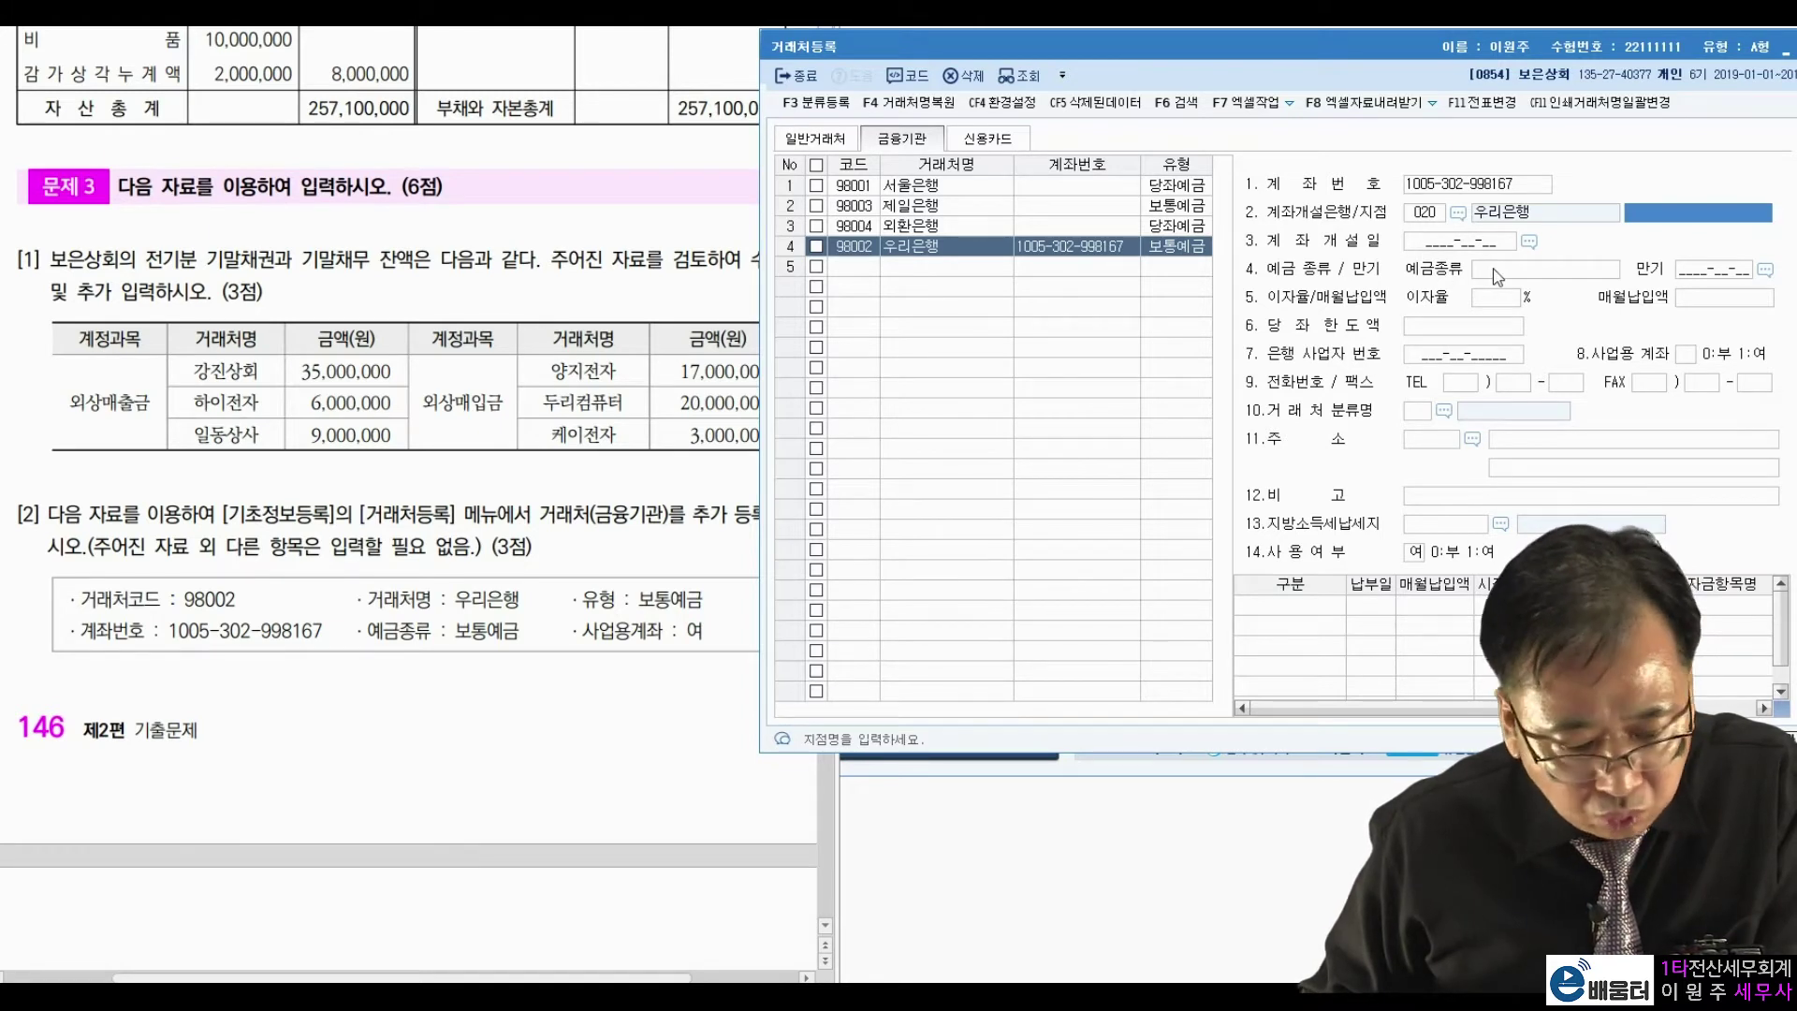
left_click(1498, 275)
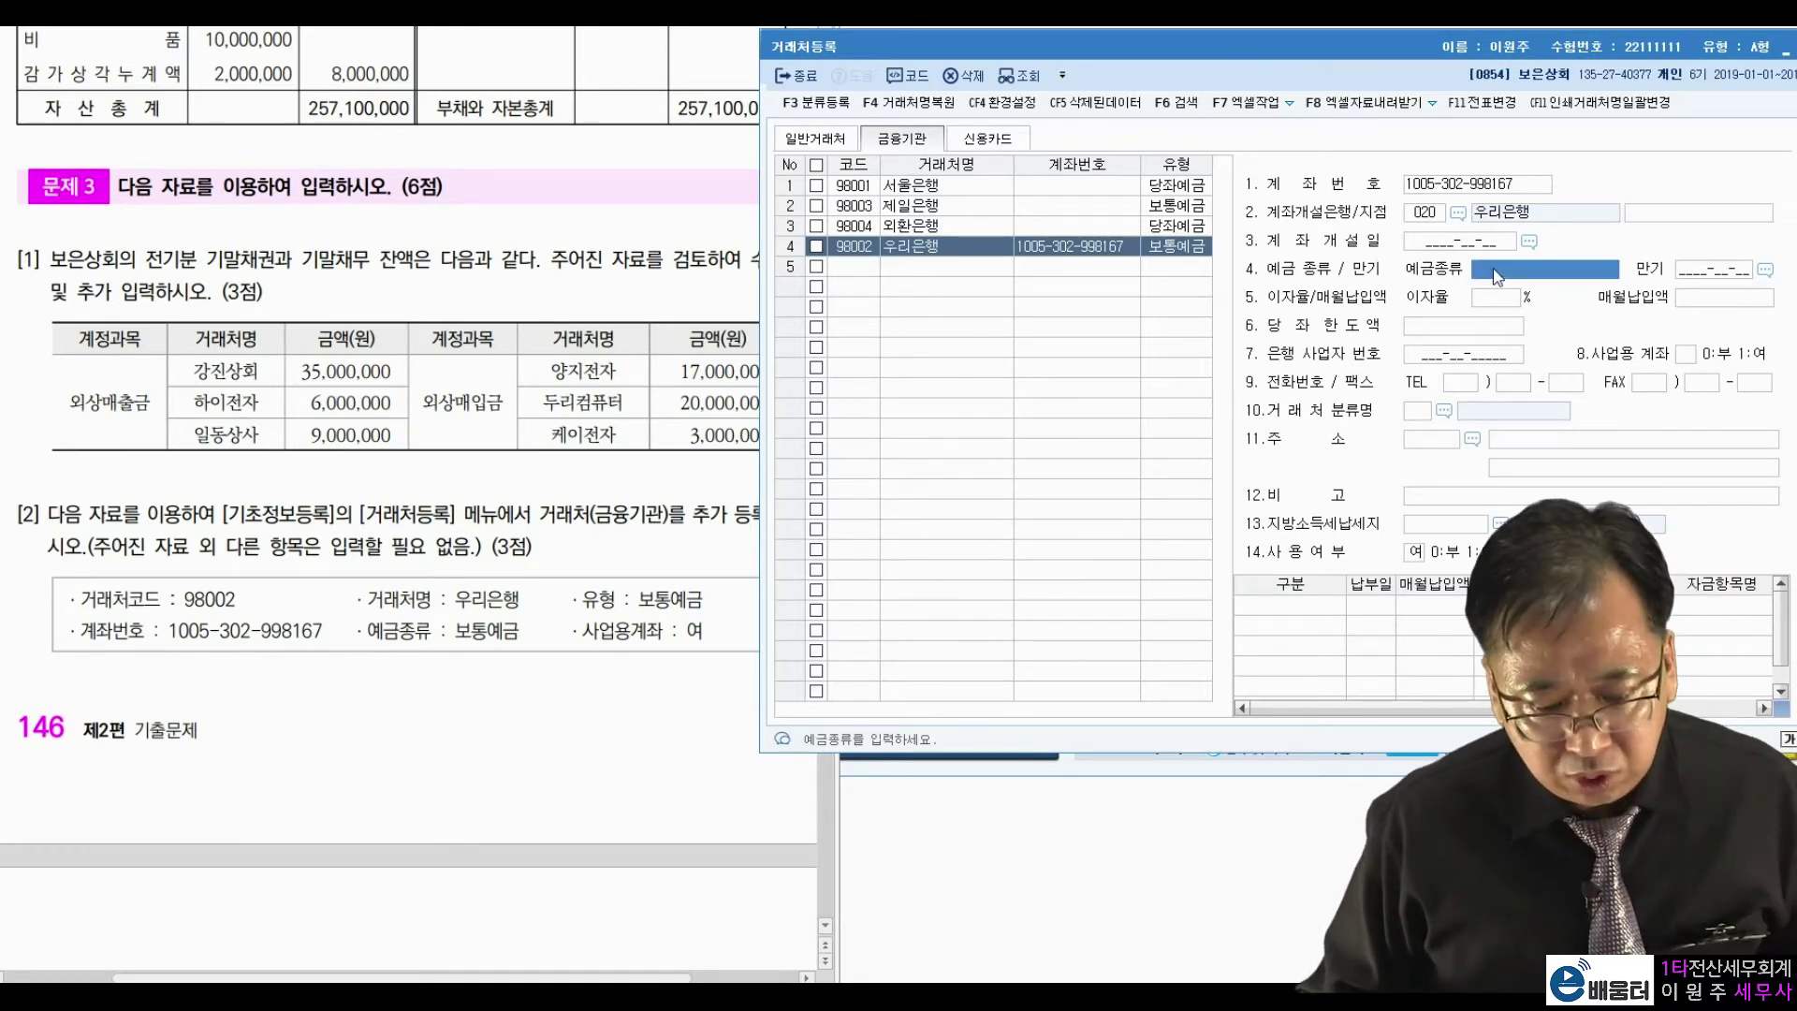
type("예금")
key("Return")
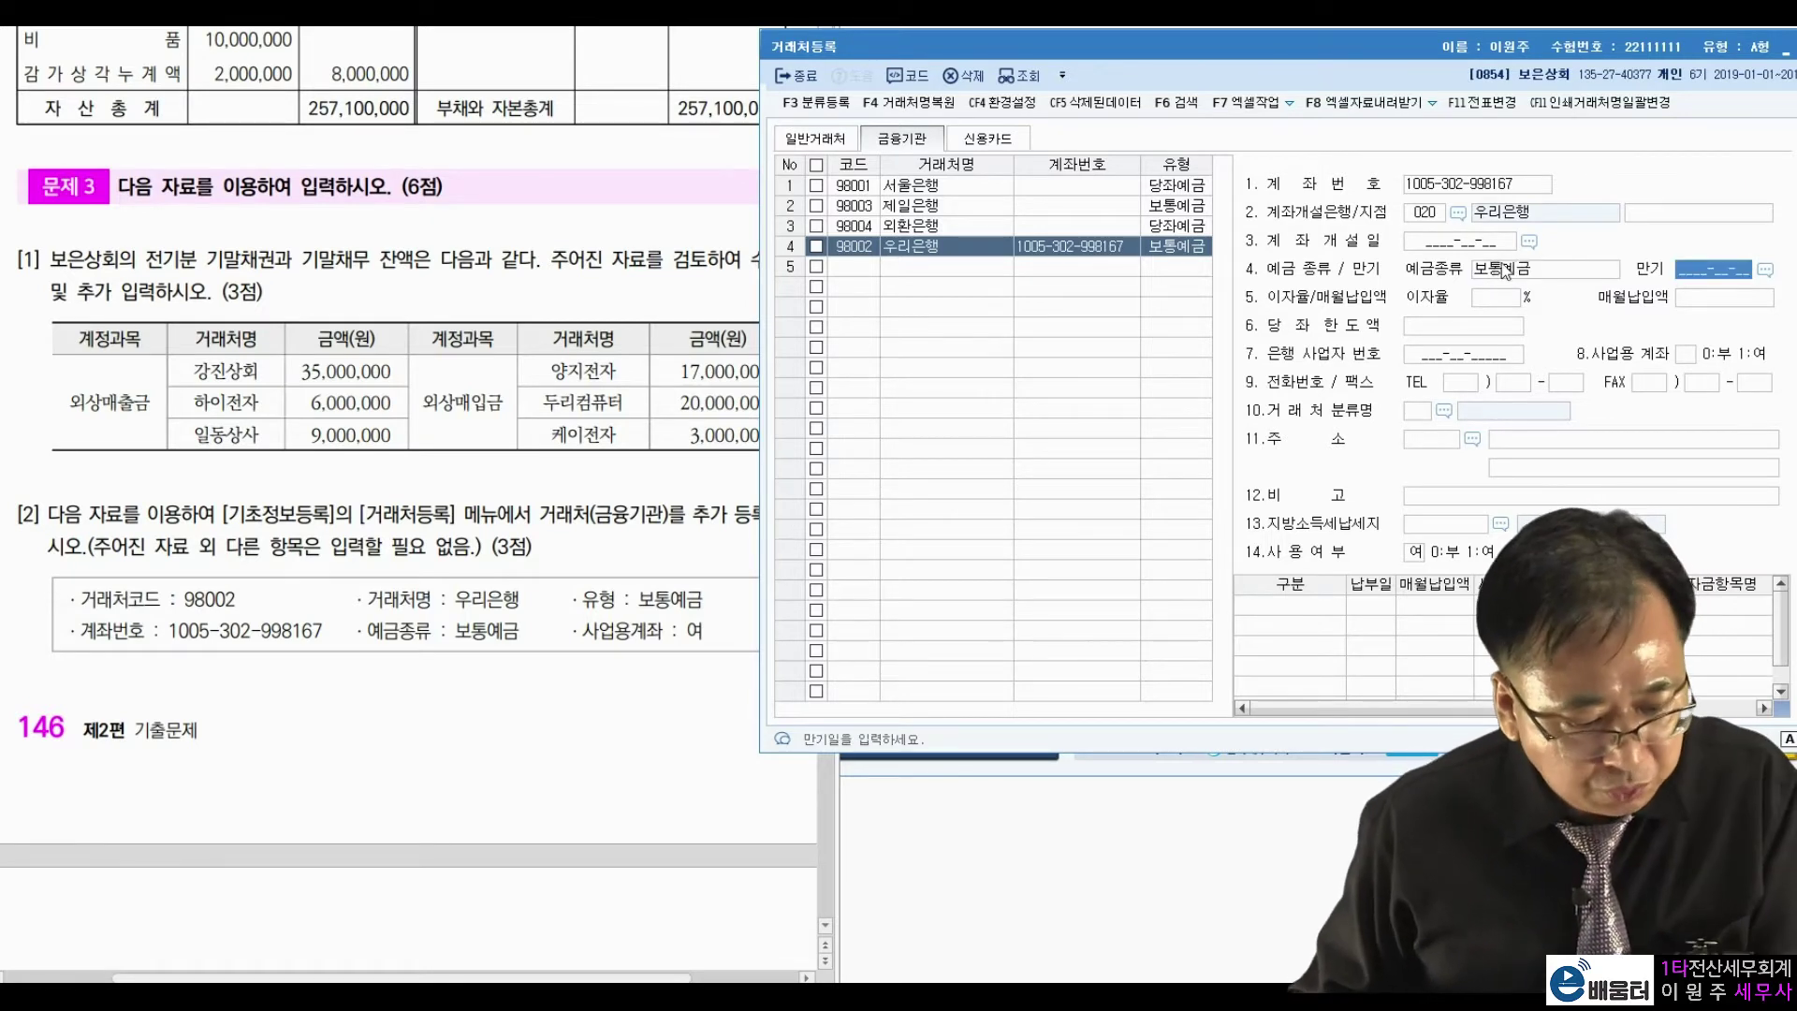
Skip the remaining fields to 사용여부 and close the customer registration window.
key("Return")
left_click(1686, 302)
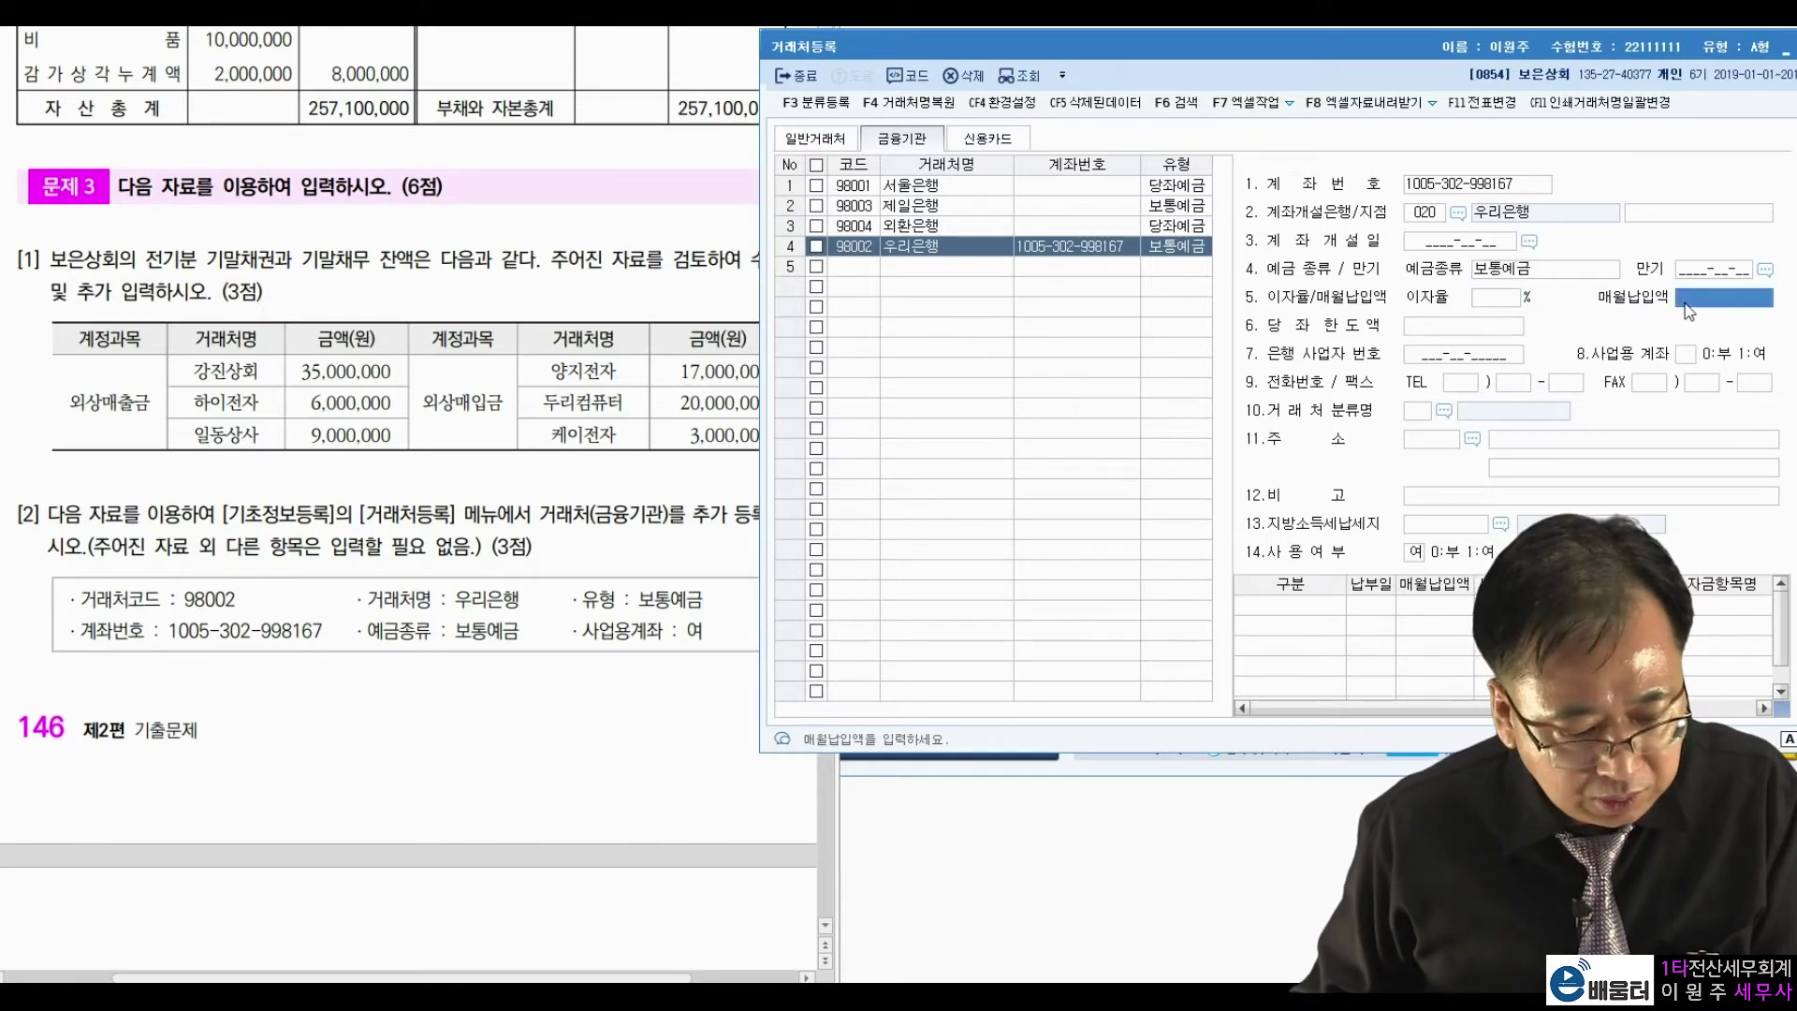
key("Return")
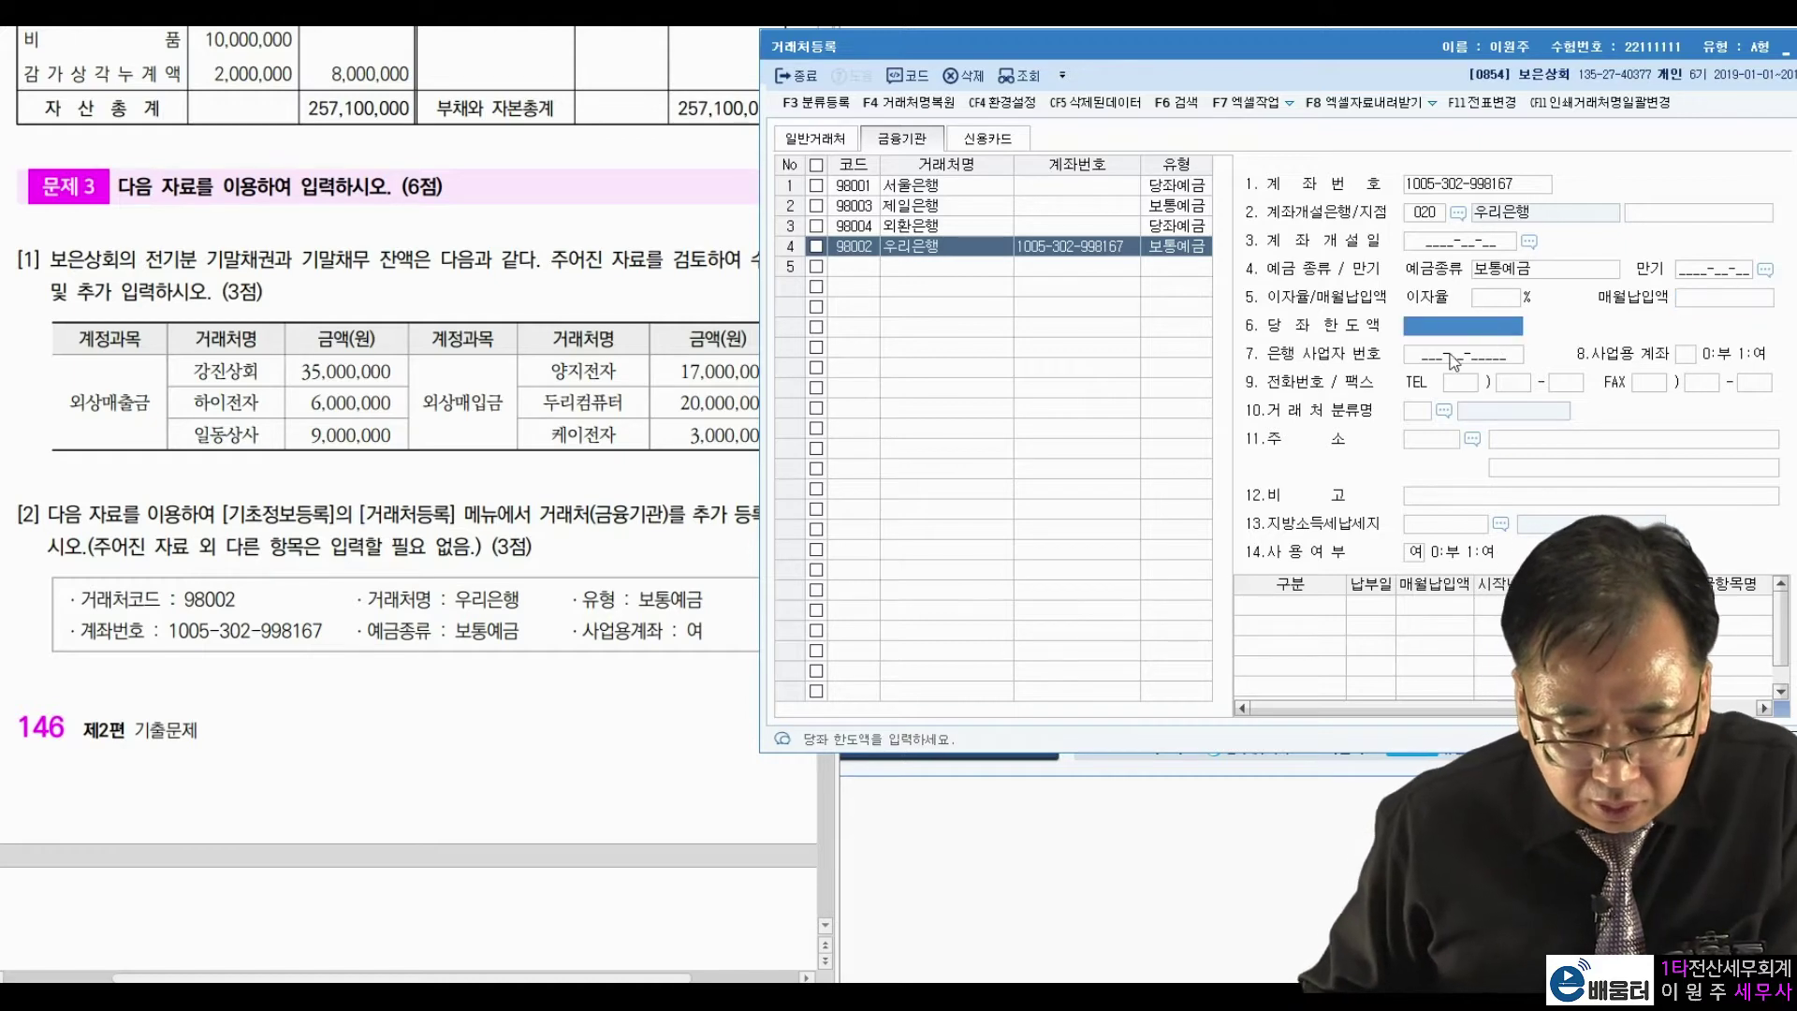
left_click(1416, 554)
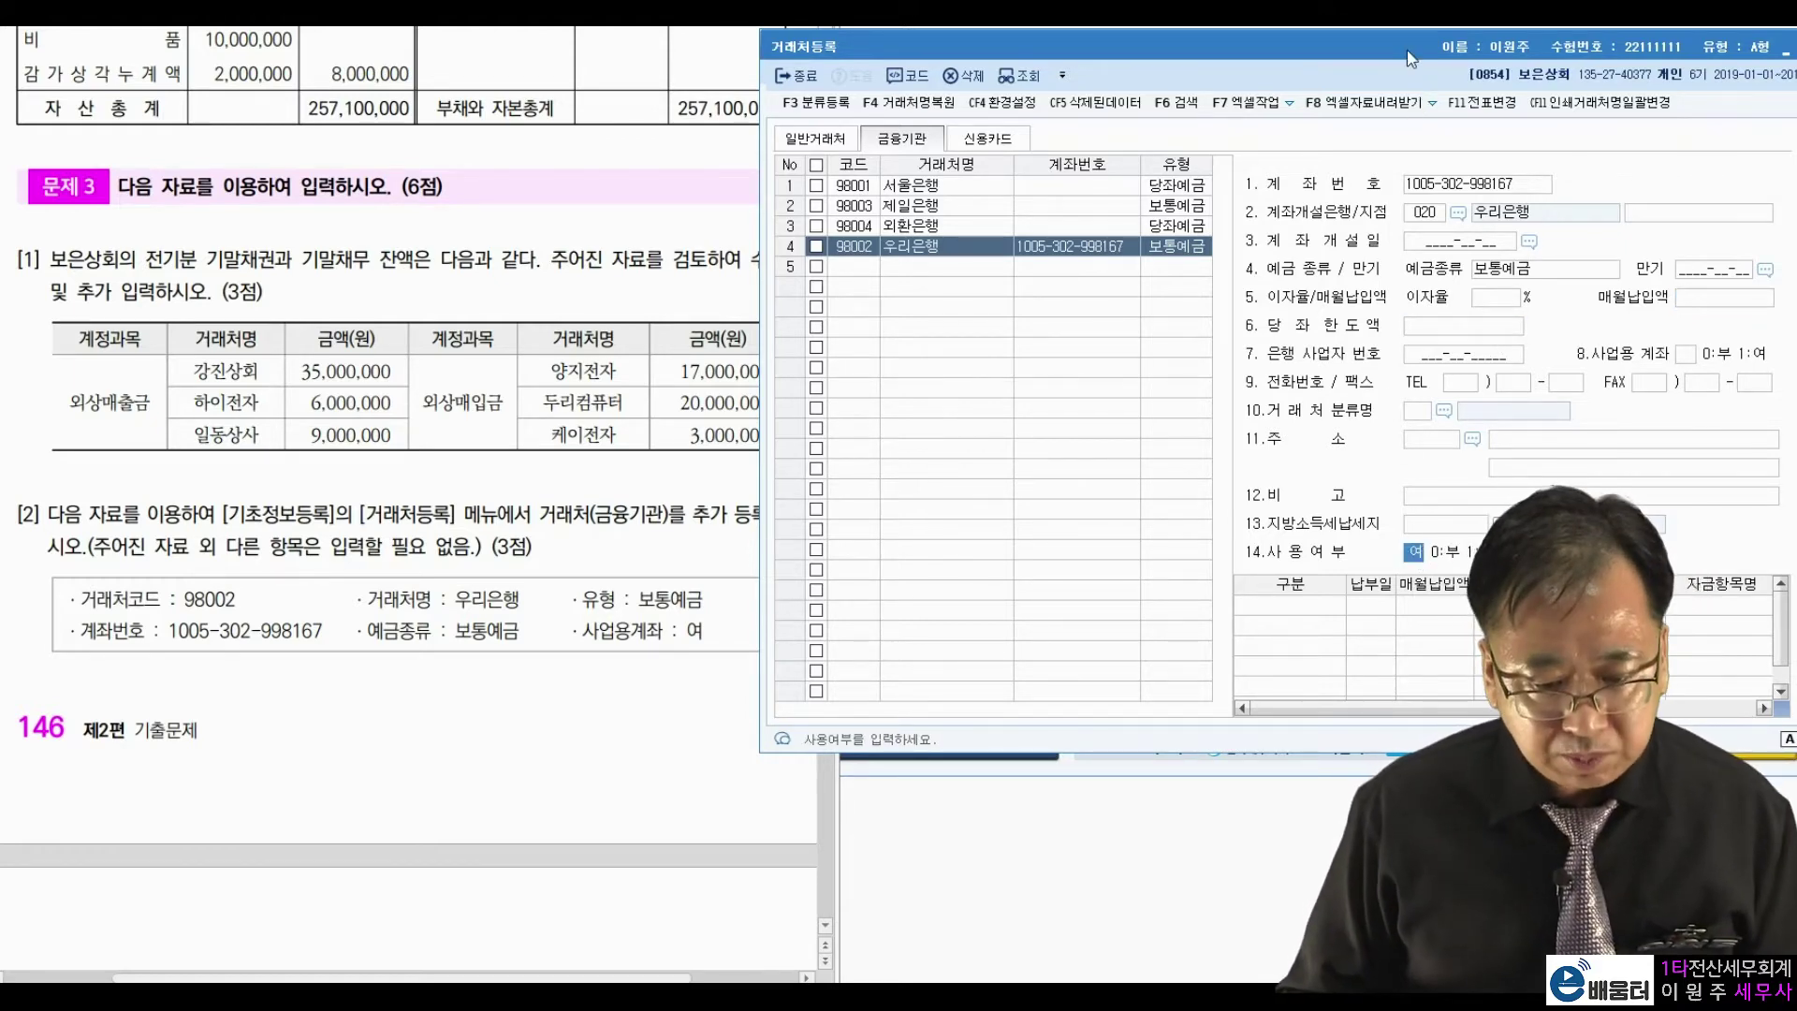
left_click_drag(1414, 58, 1247, 77)
left_click(1653, 71)
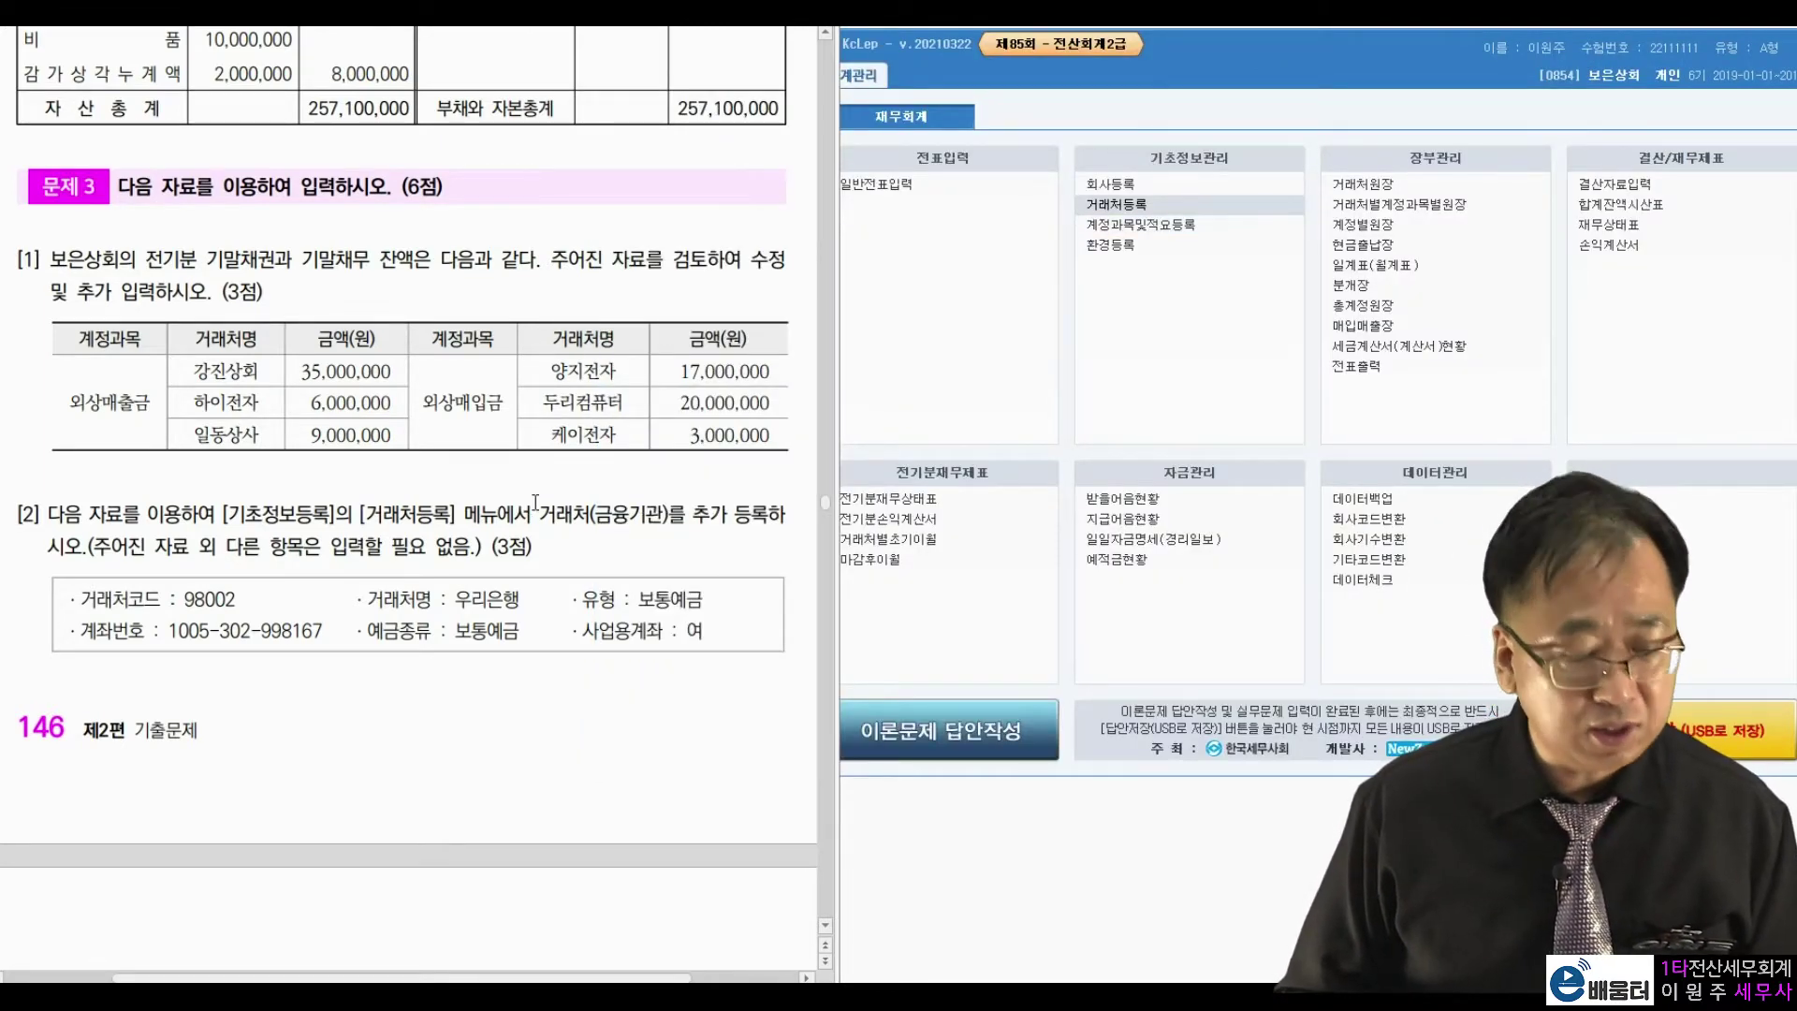
Open 일반전표입력 and date the voucher August 2.
scroll(535, 503, "down", 10)
scroll(536, 503, "down", 2)
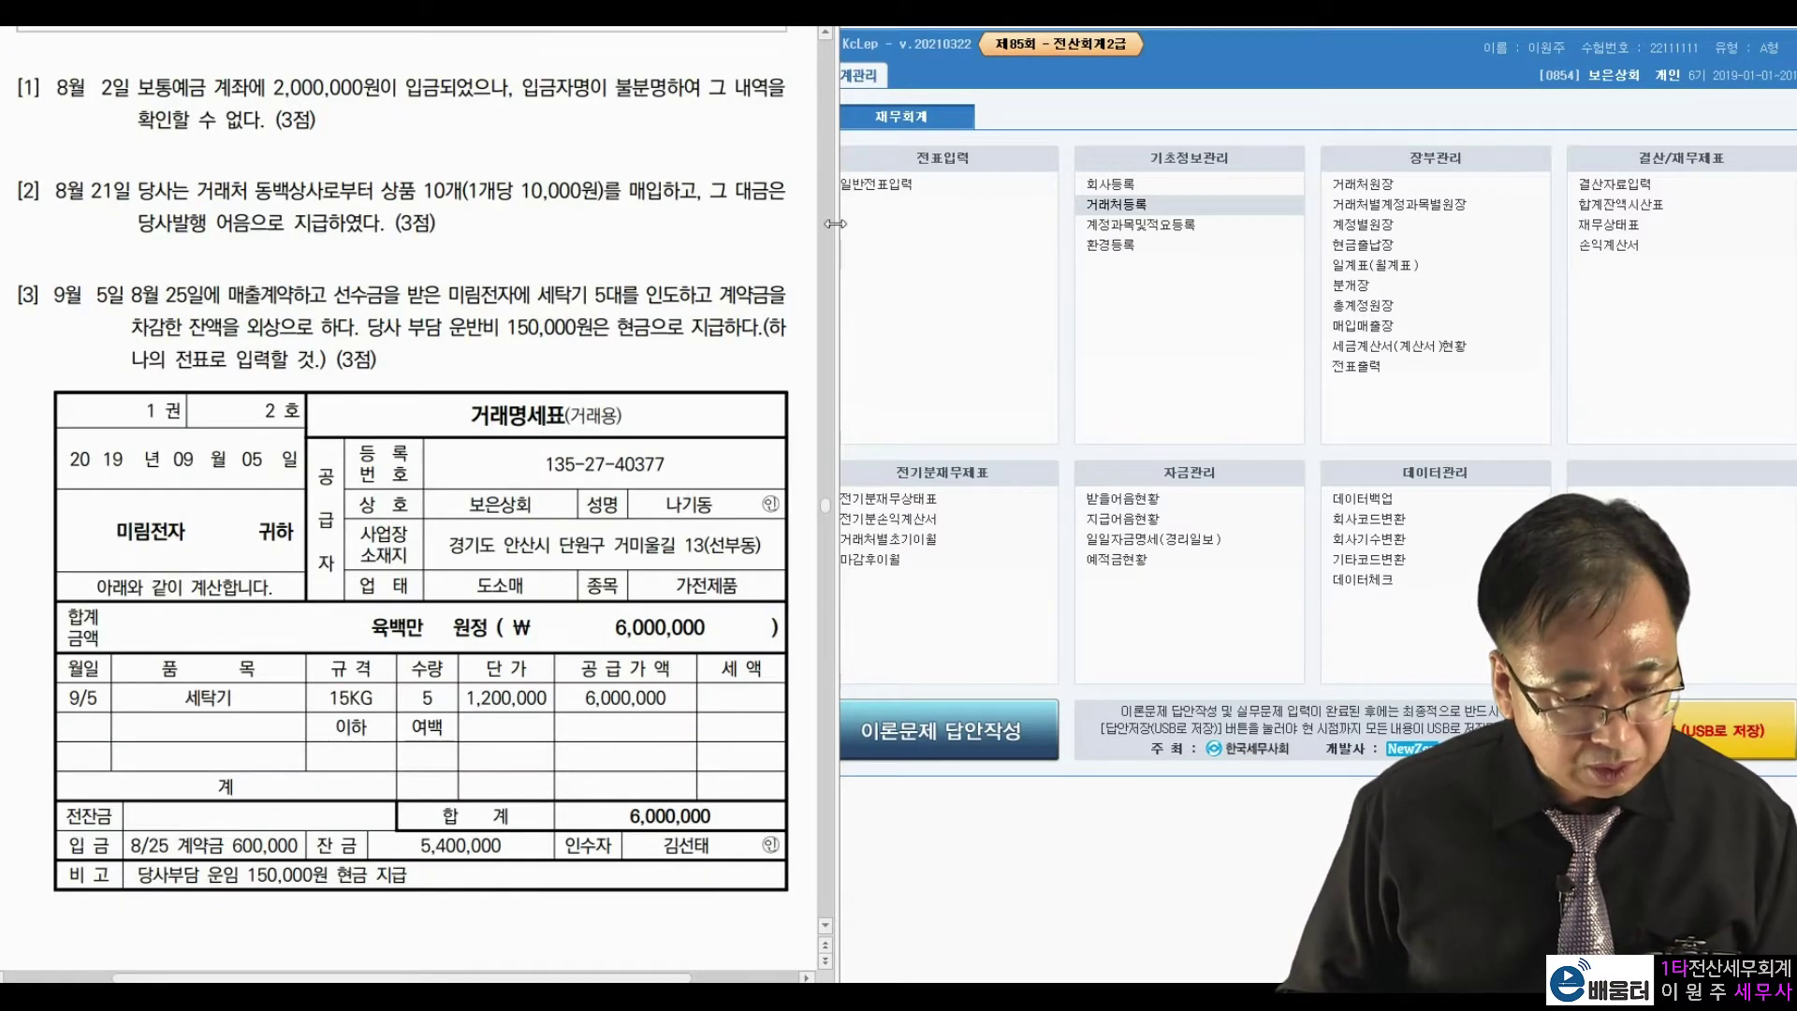
left_click(900, 182)
type("8")
key("Return")
type("2")
key("Return")
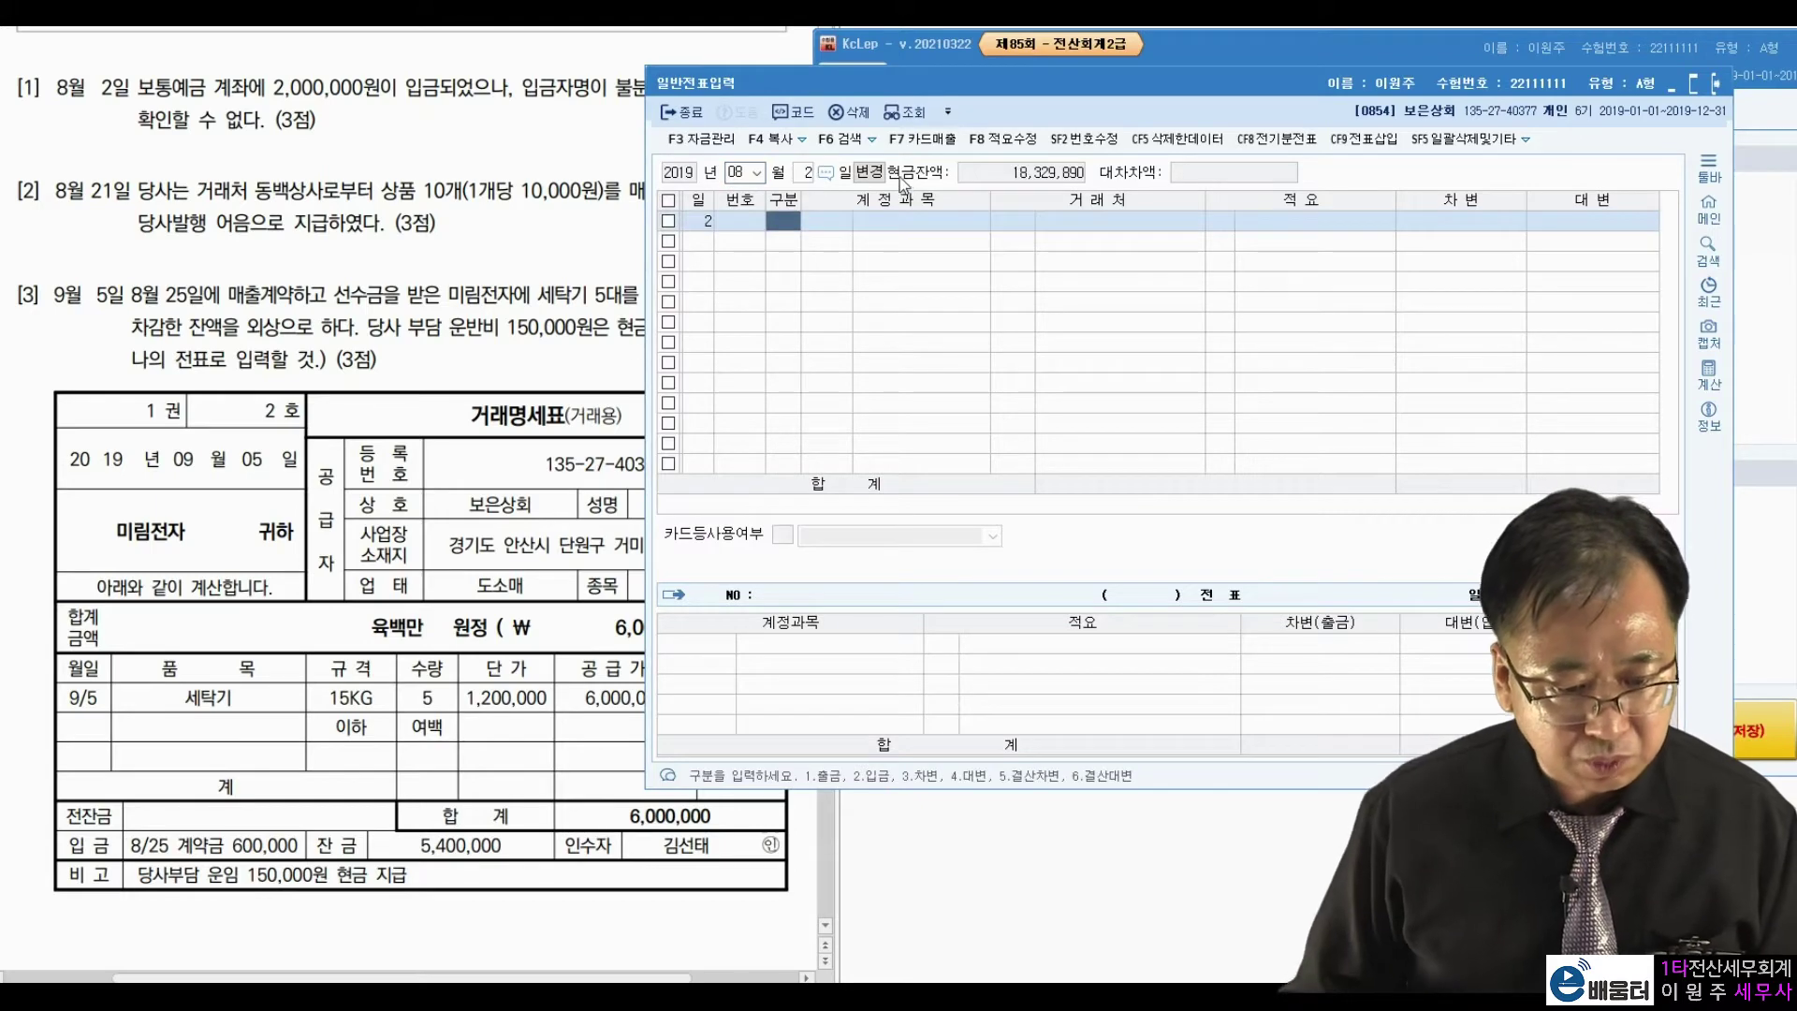
Review problem [1] in the exam document, highlighting the 2,000,000 amount and 입금자명이.
left_click_drag(1014, 86, 1159, 47)
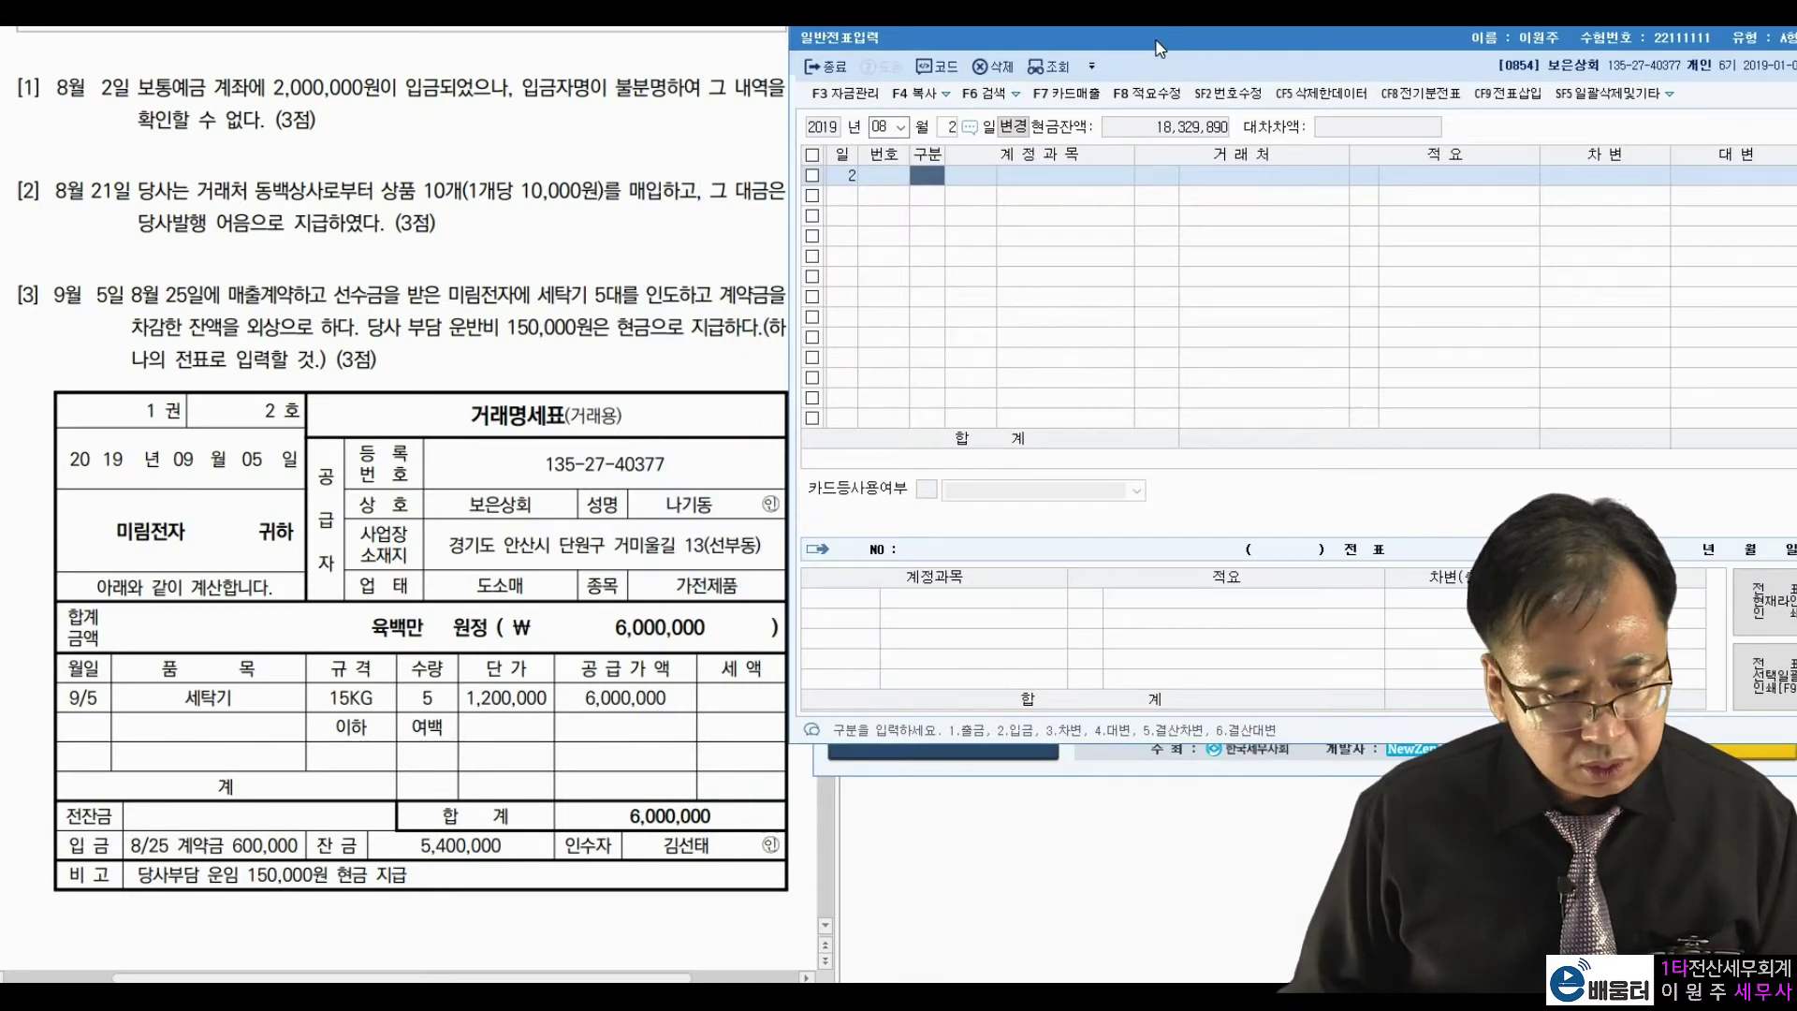
left_click(666, 139)
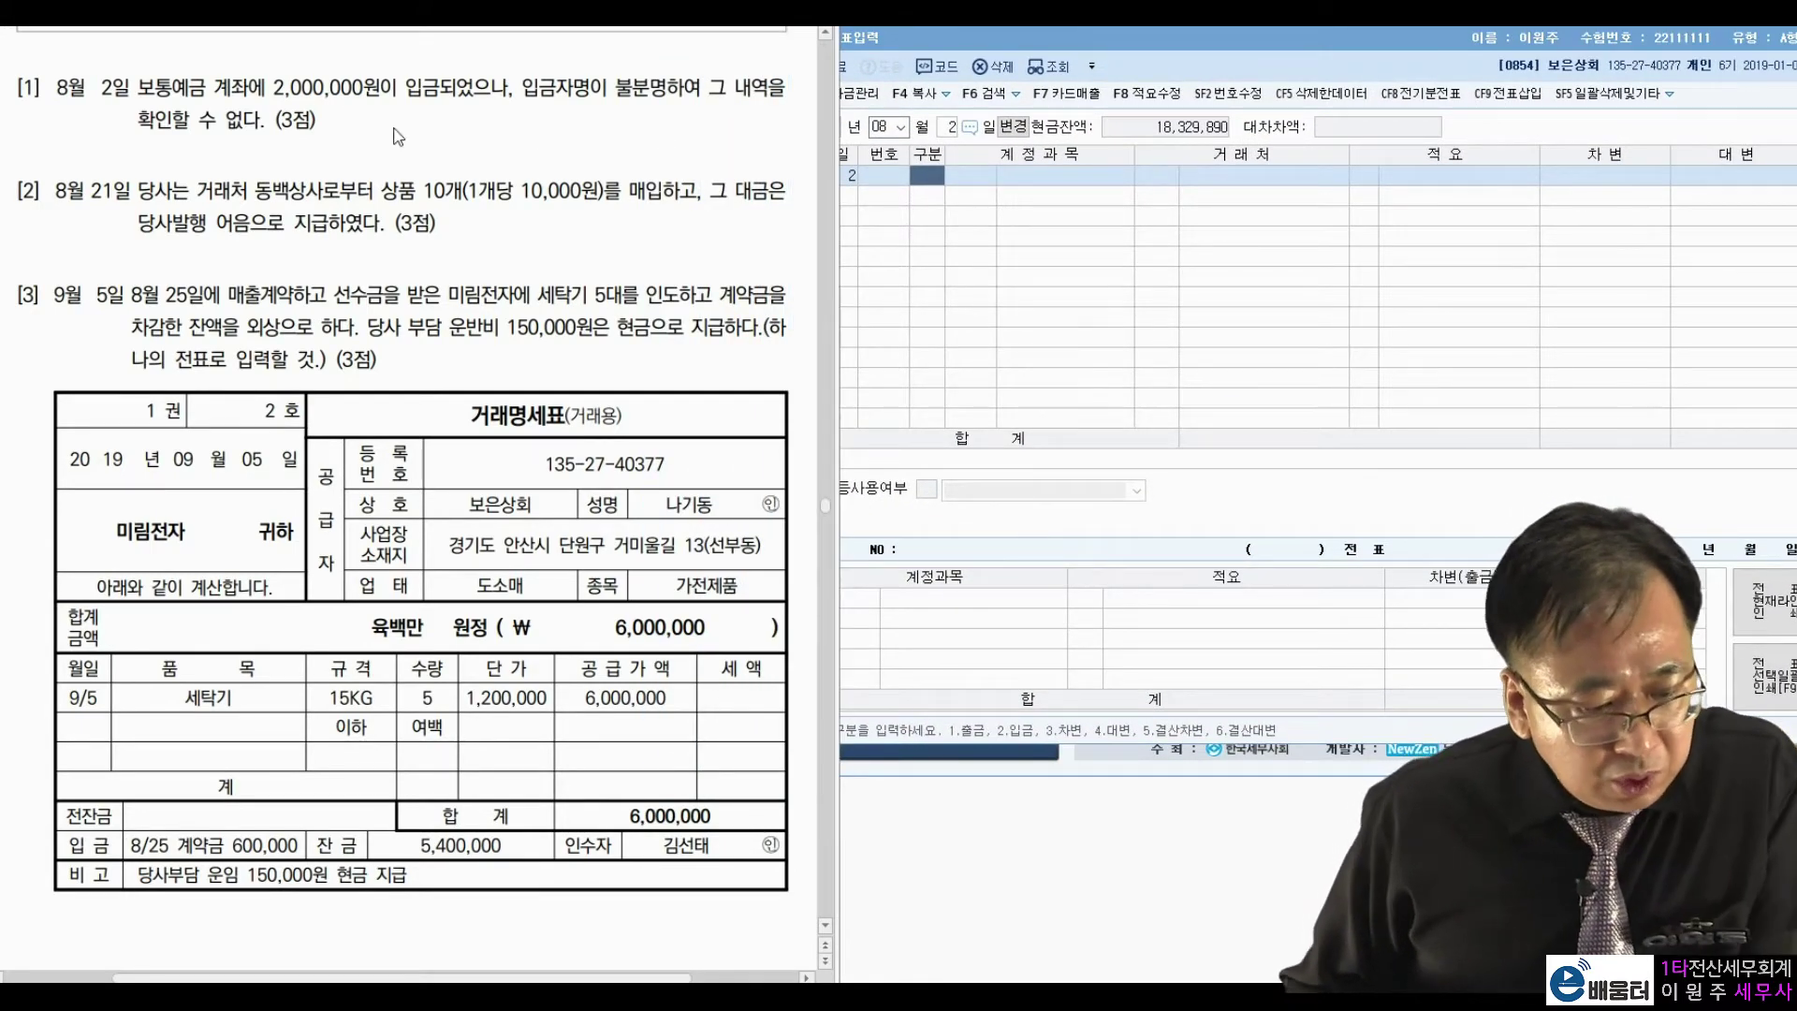
left_click_drag(275, 89, 374, 89)
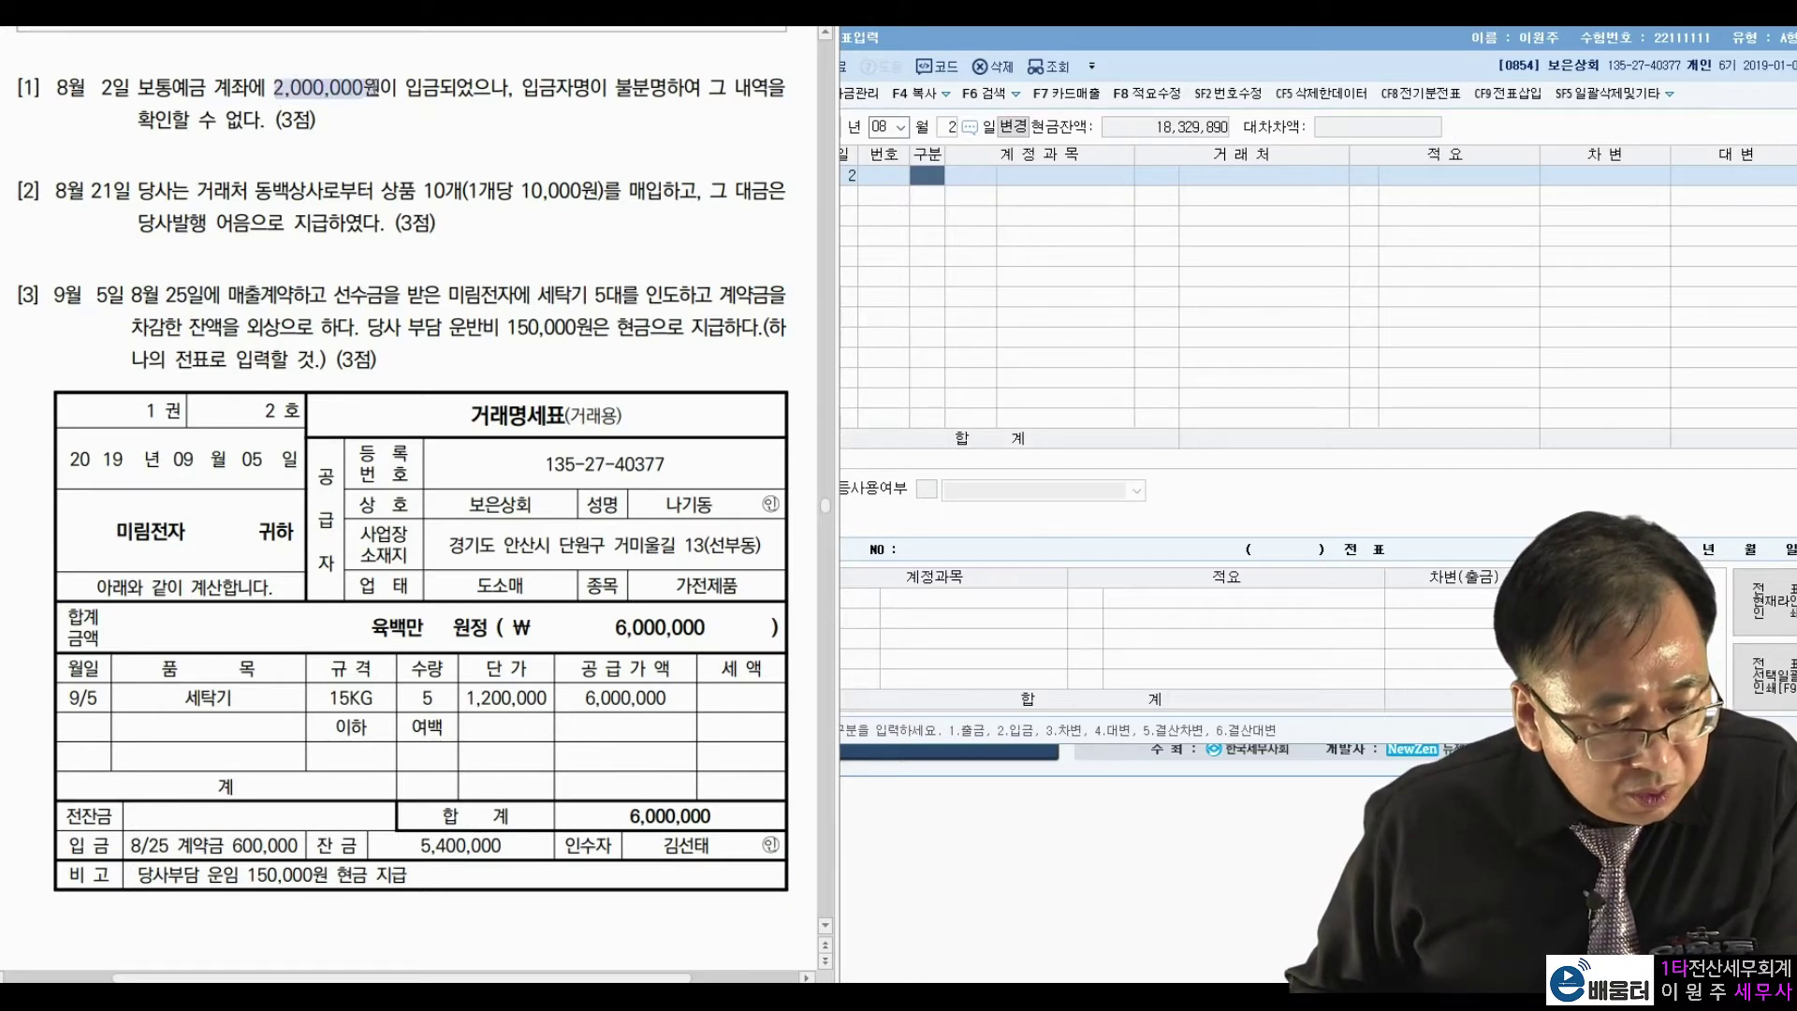
left_click(537, 92)
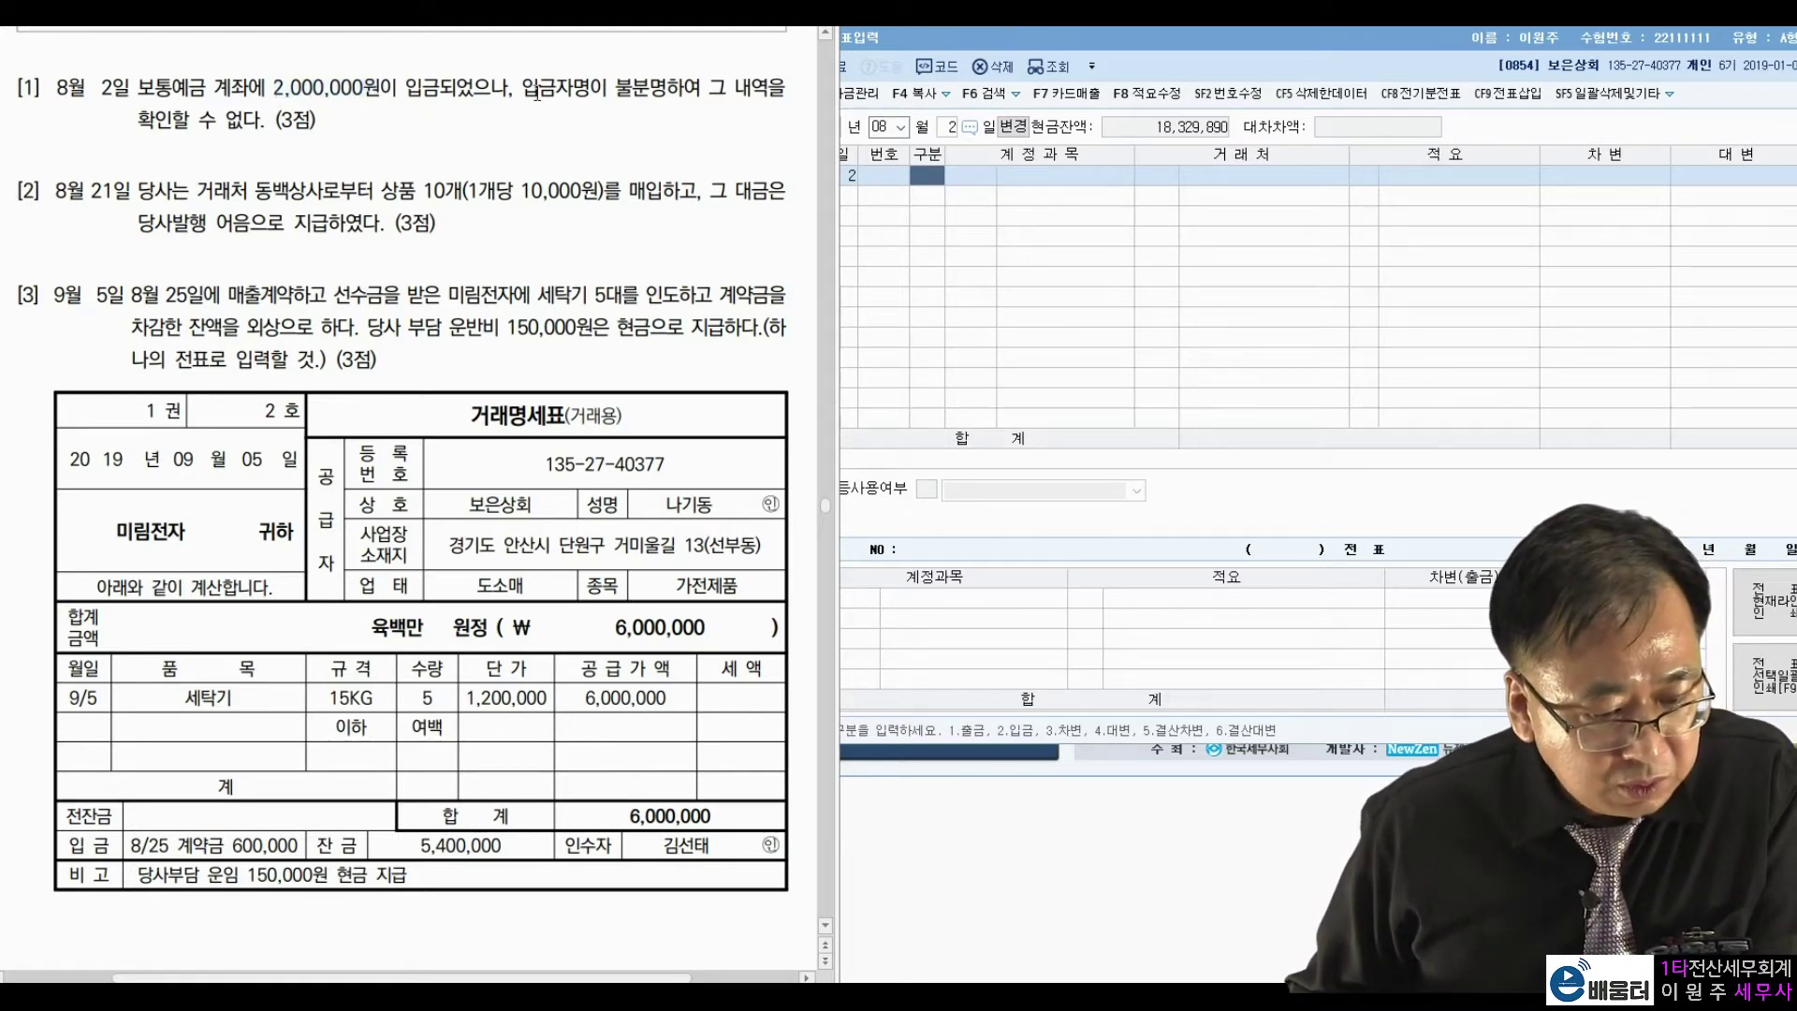
left_click_drag(521, 90, 648, 90)
left_click(340, 131)
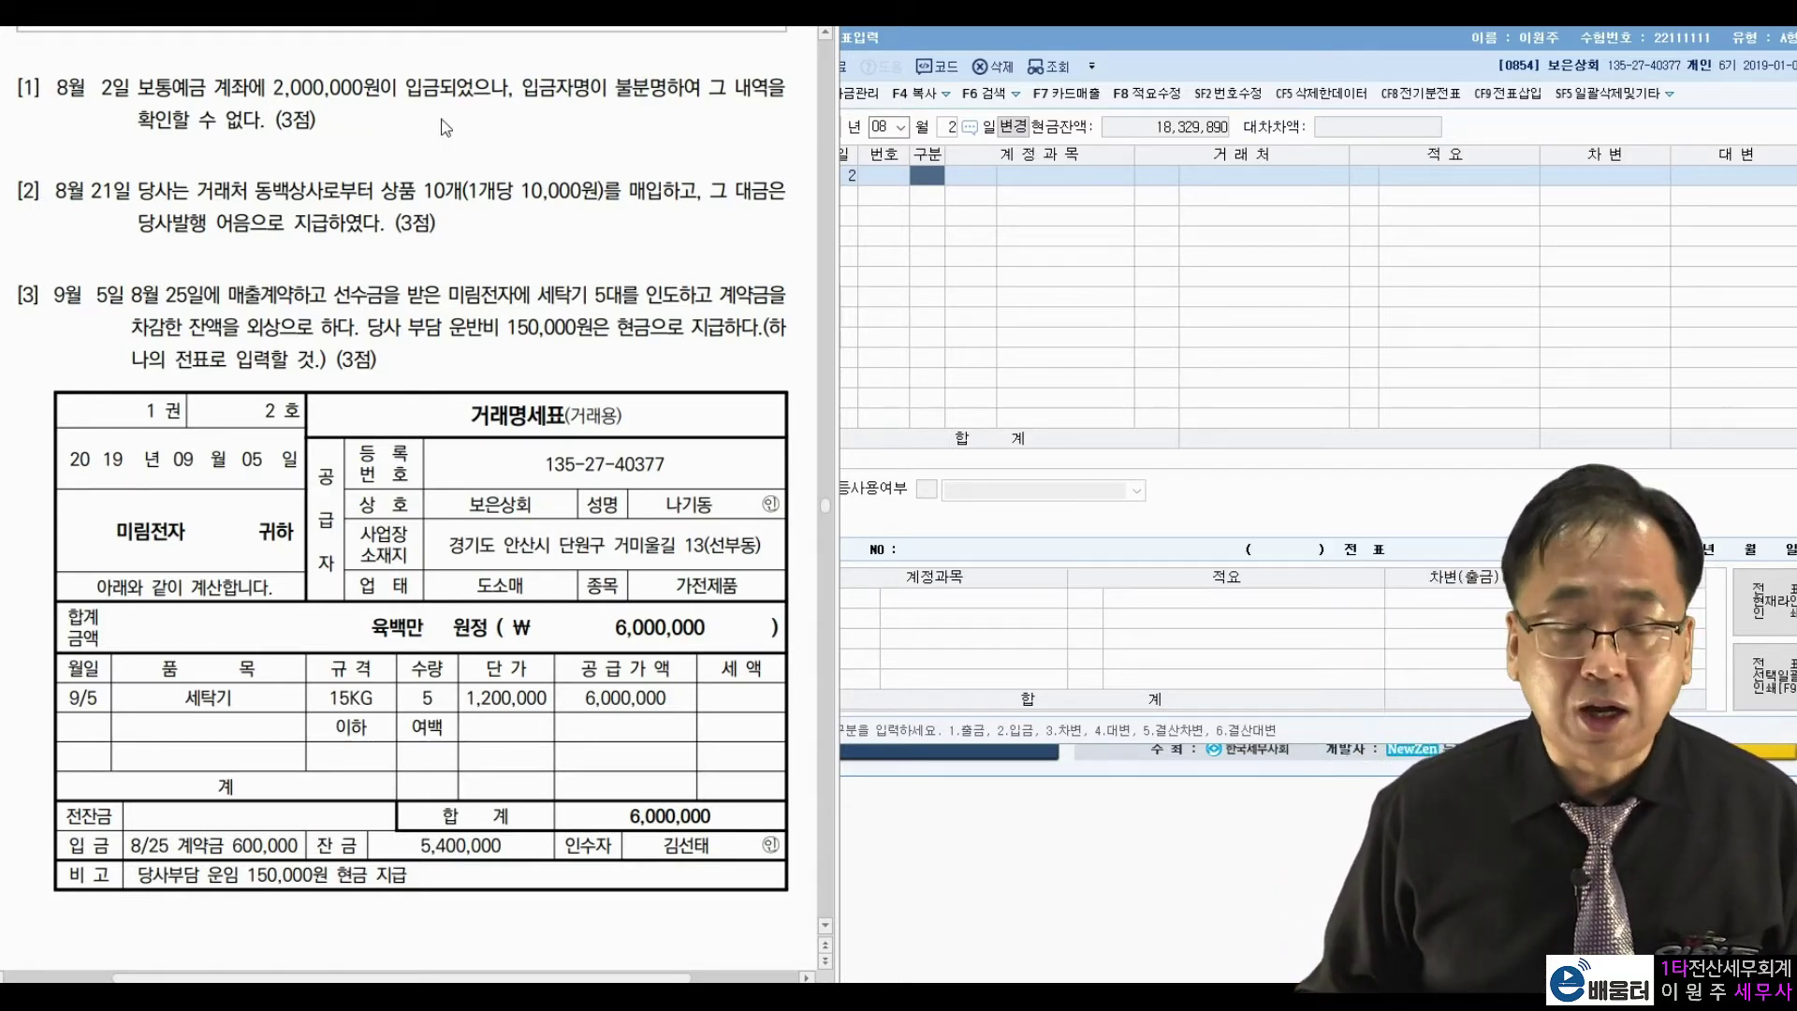
Enter a debit line to 0103 보통예금 for 2,000,000.
left_click(944, 179)
type("3")
key("Return")
type("103")
key("Return")
key("Return")
Add the 가수금 credit line, then switch the voucher day to 21.
key("Return")
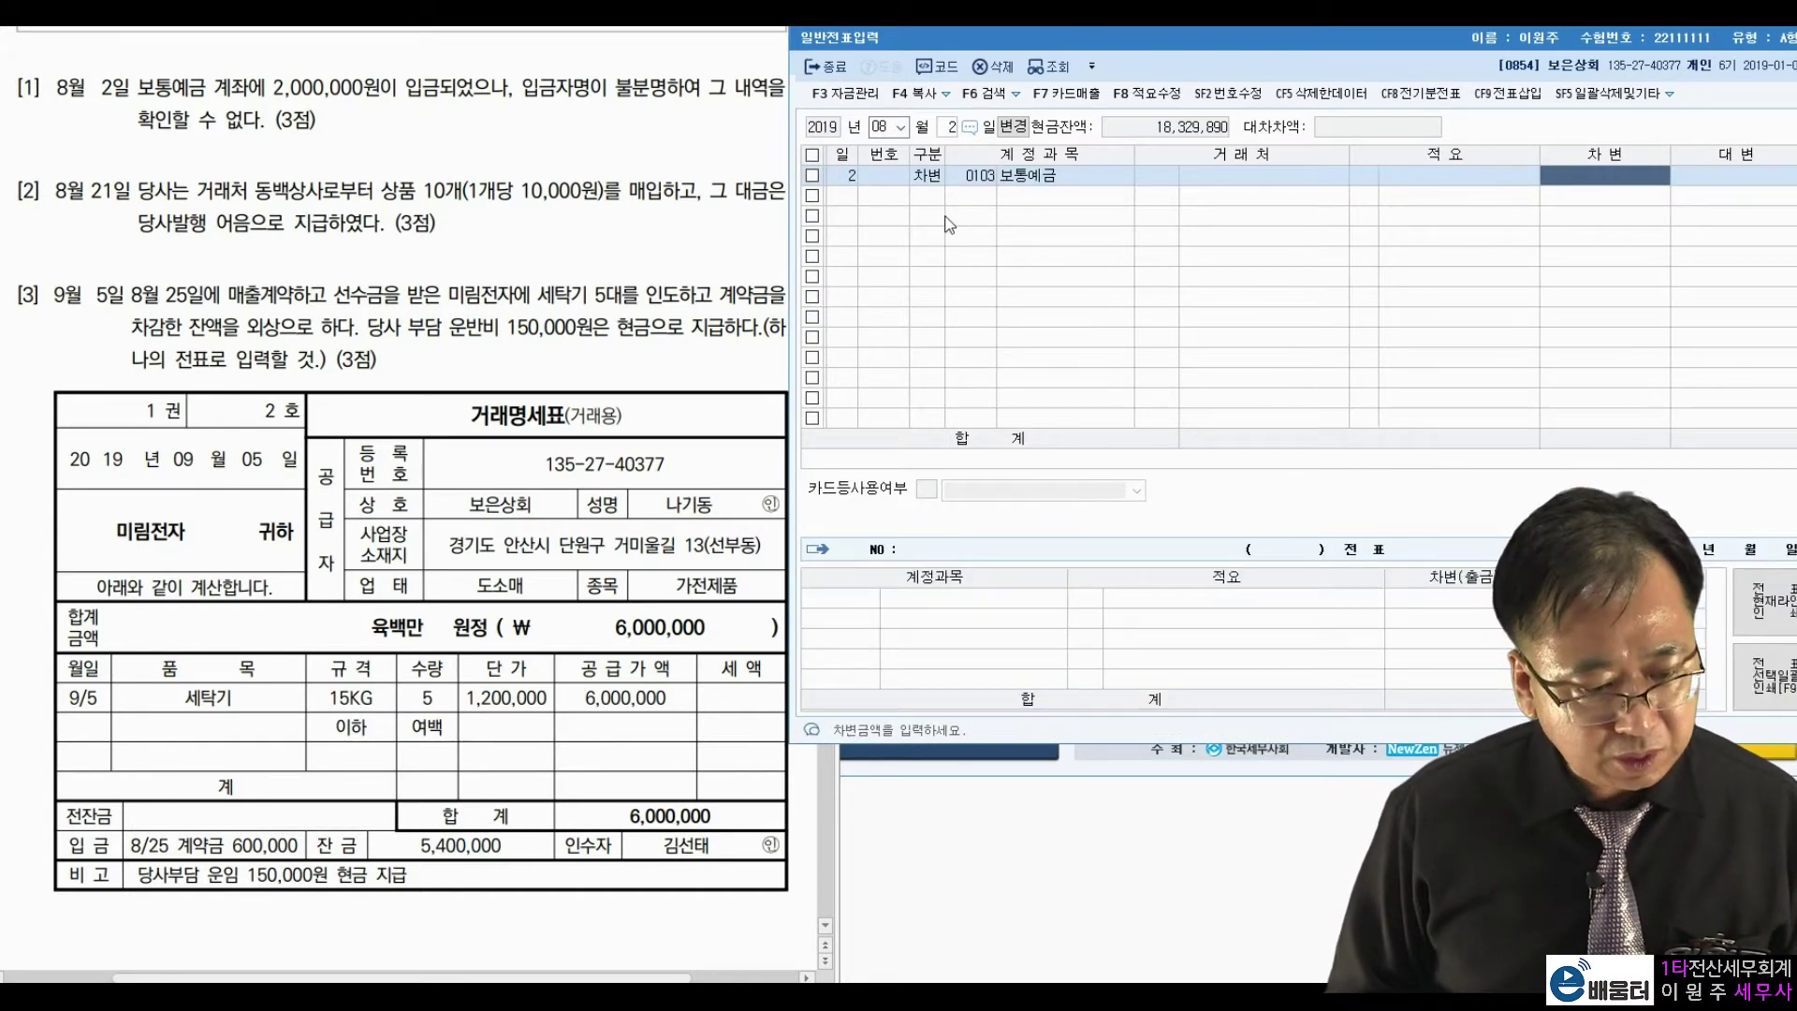
type("2000000")
key("Return")
type("4")
key("Return")
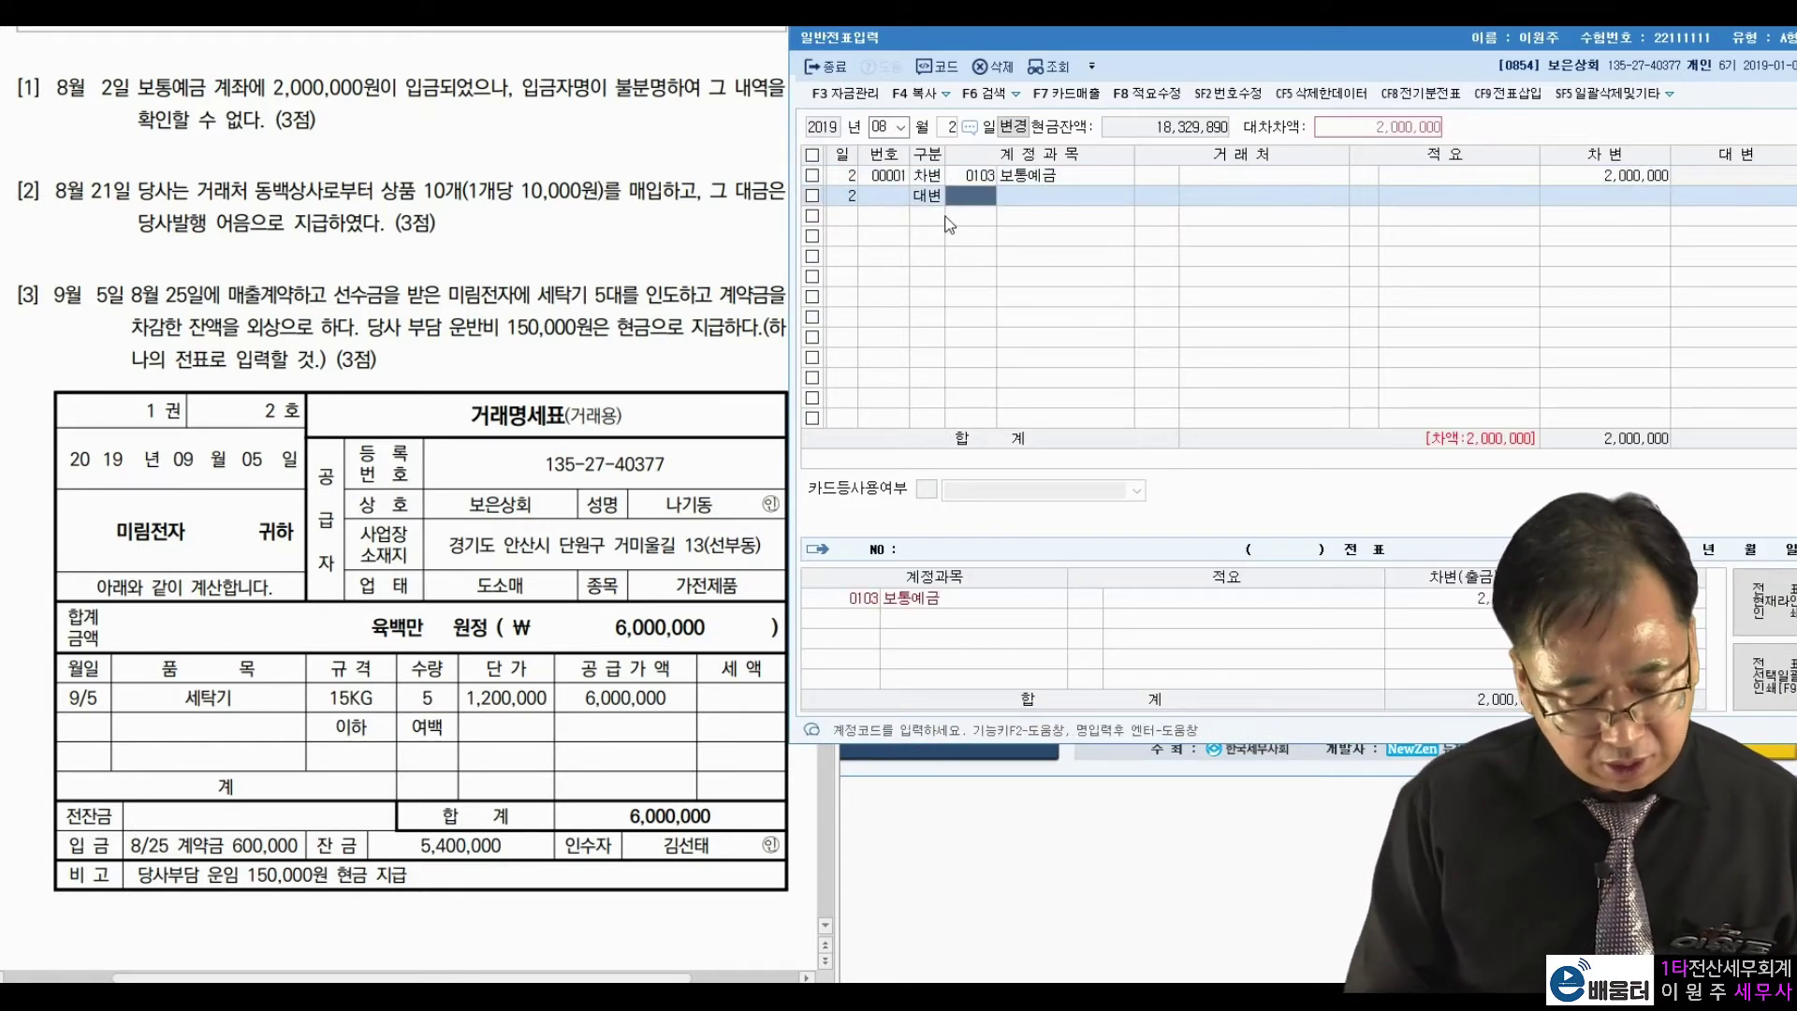
type("가수금")
key("Return")
key("Return")
key("Return")
key("Return")
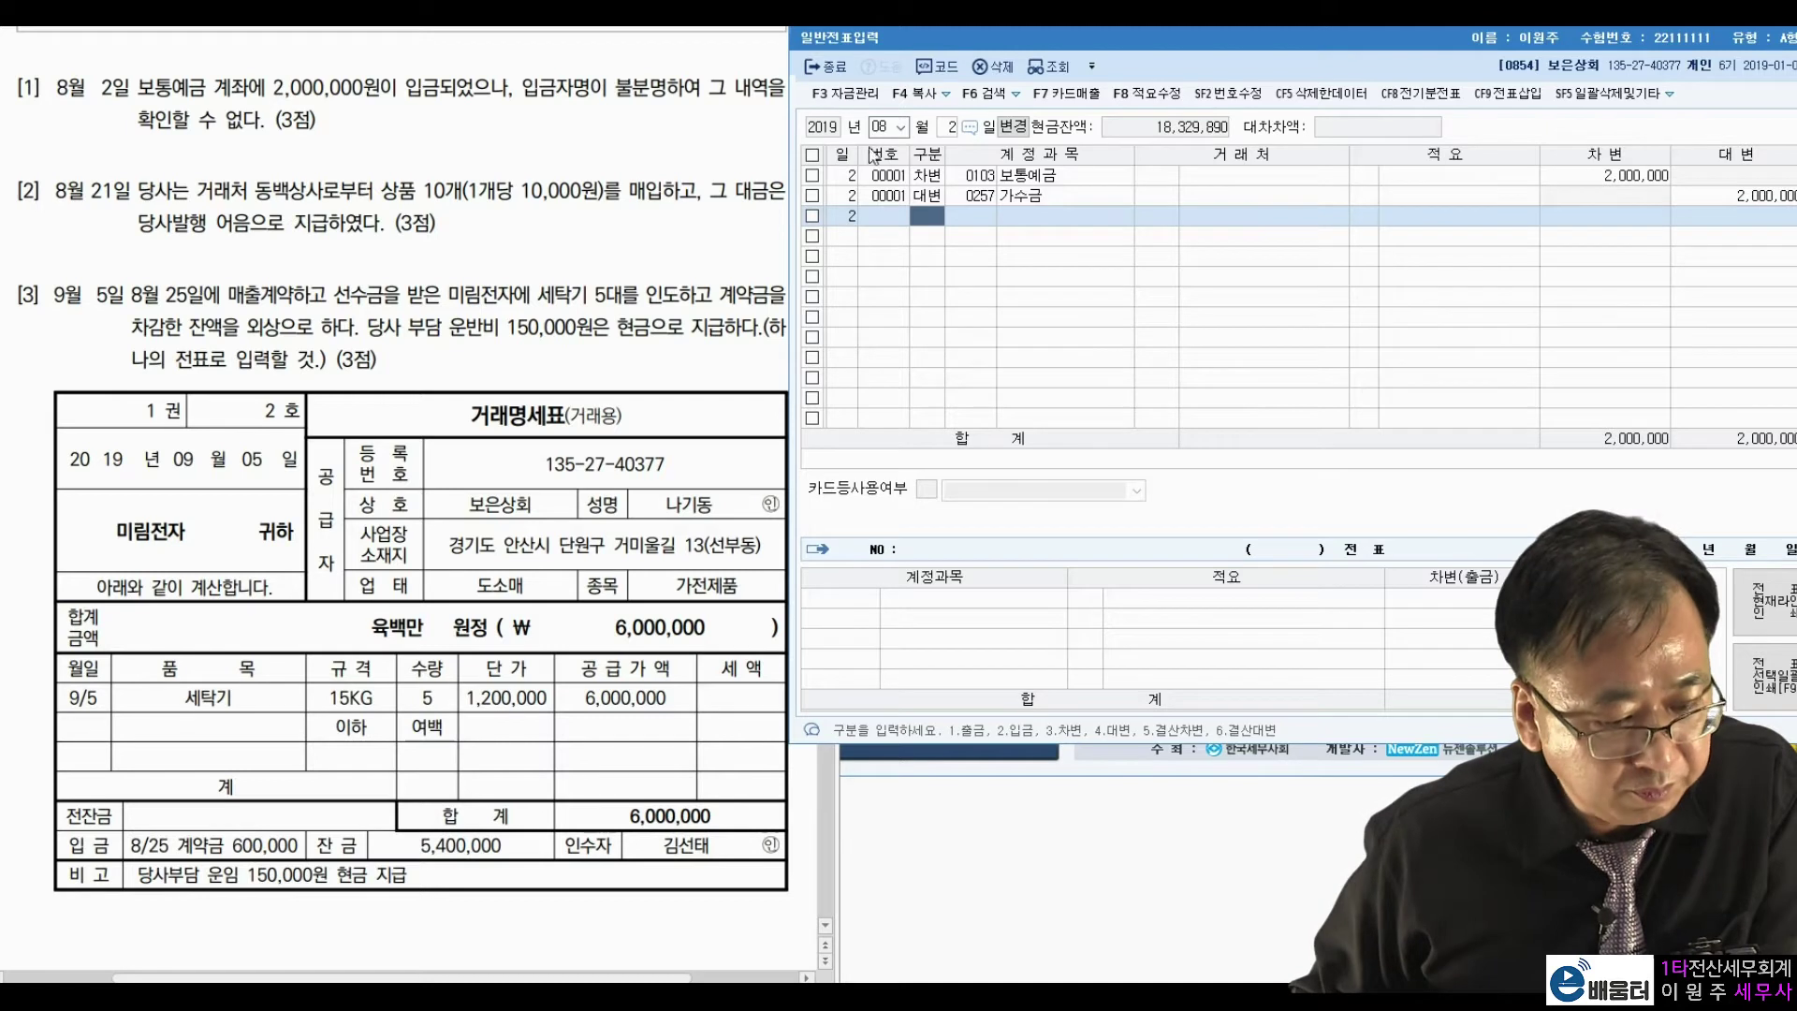
left_click(949, 128)
type("21")
key("Return")
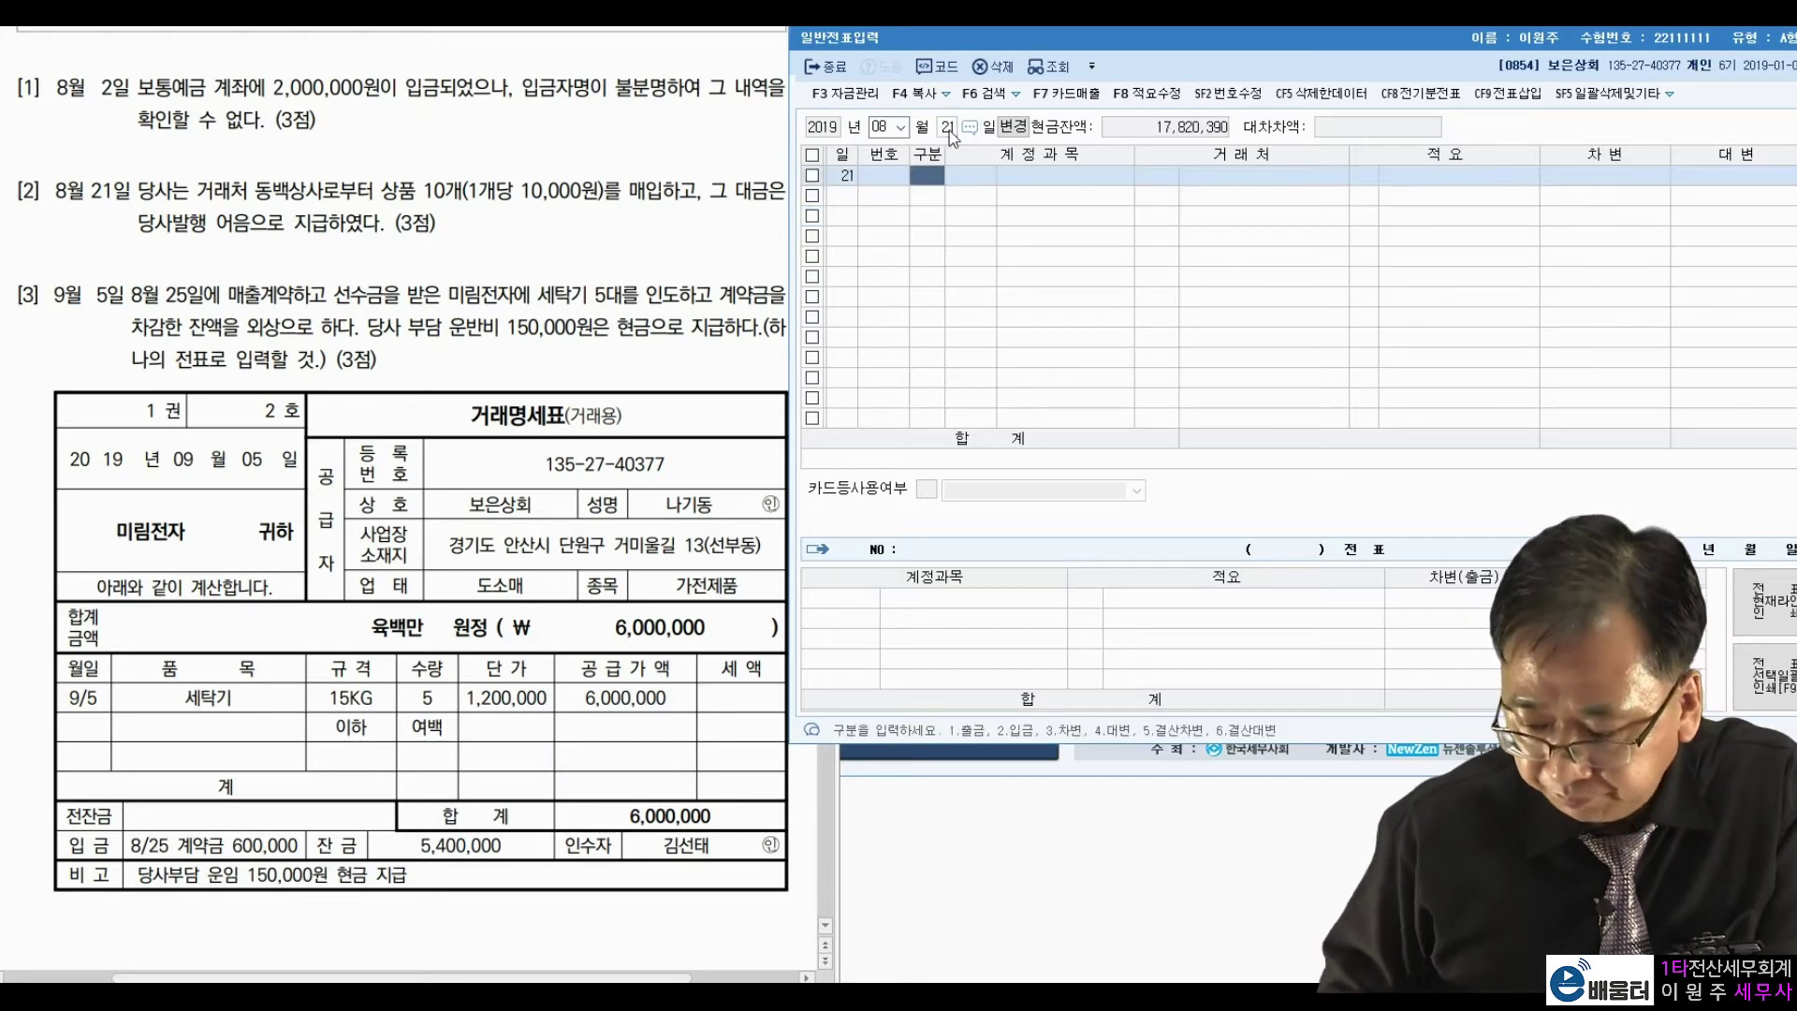
Enter a debit line to 0146 상품 for 100,000.
left_click(644, 217)
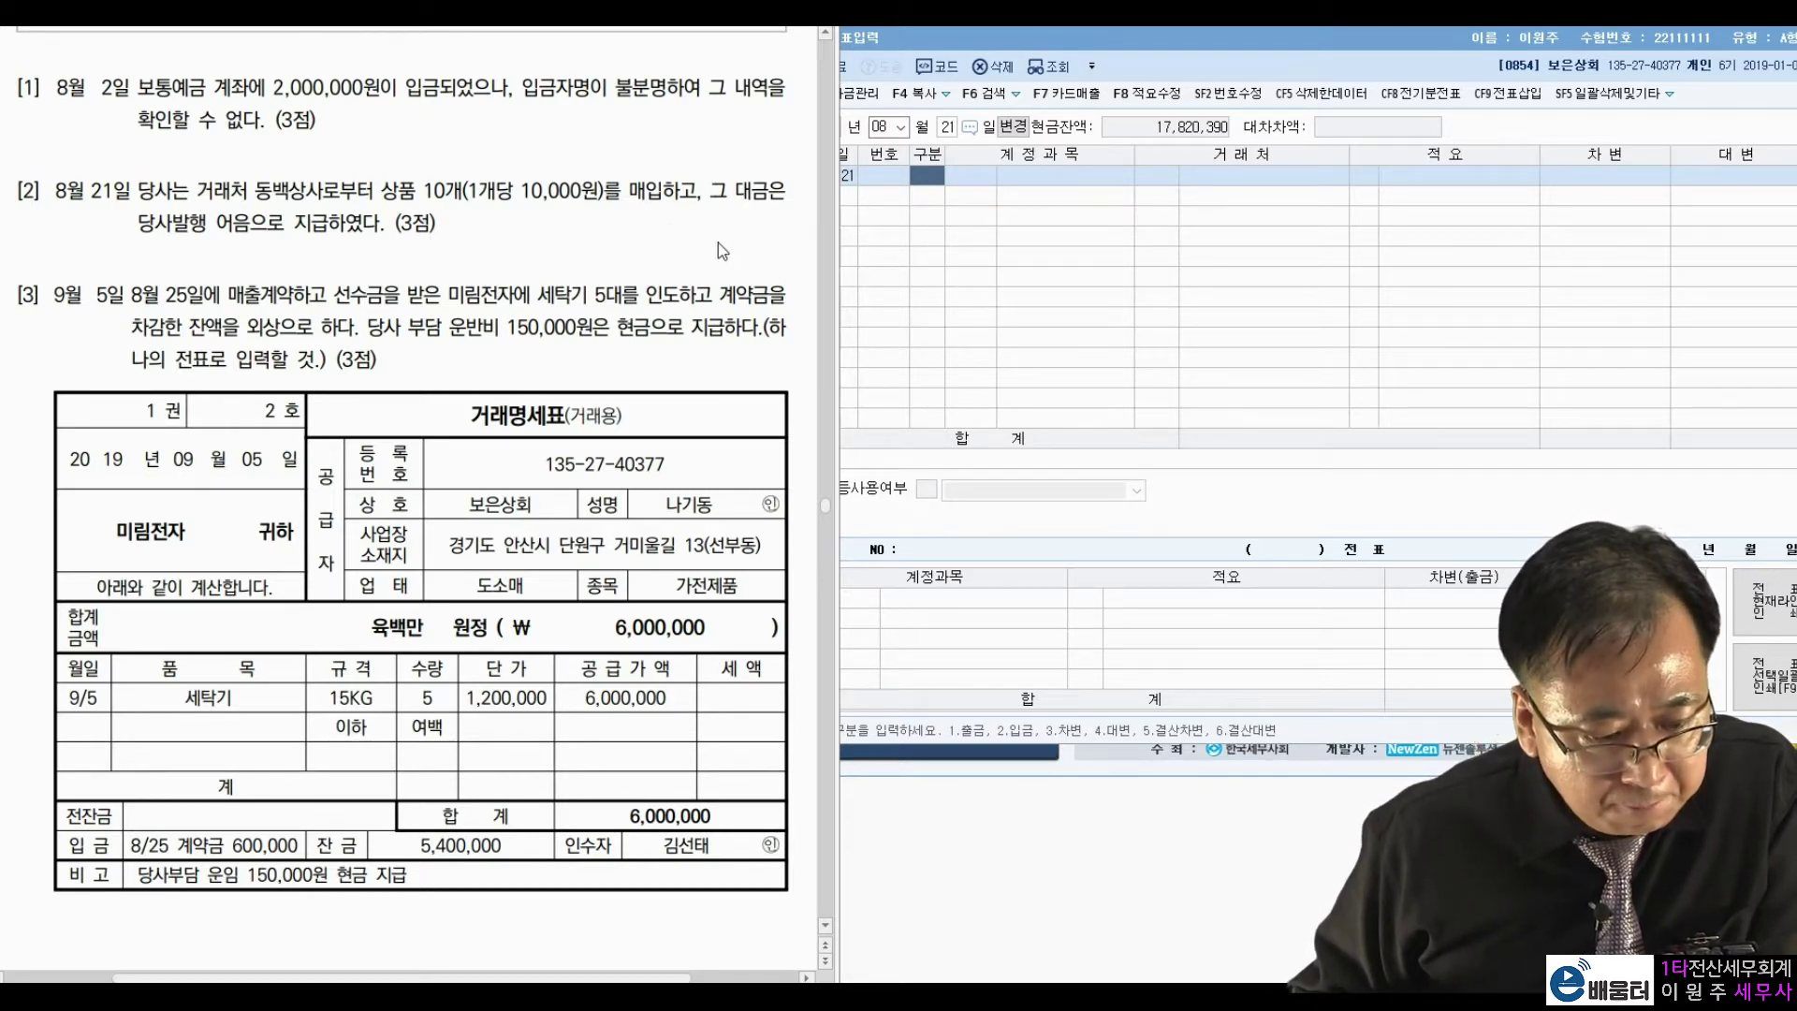
key("Hangul_Hanja")
key("Escape")
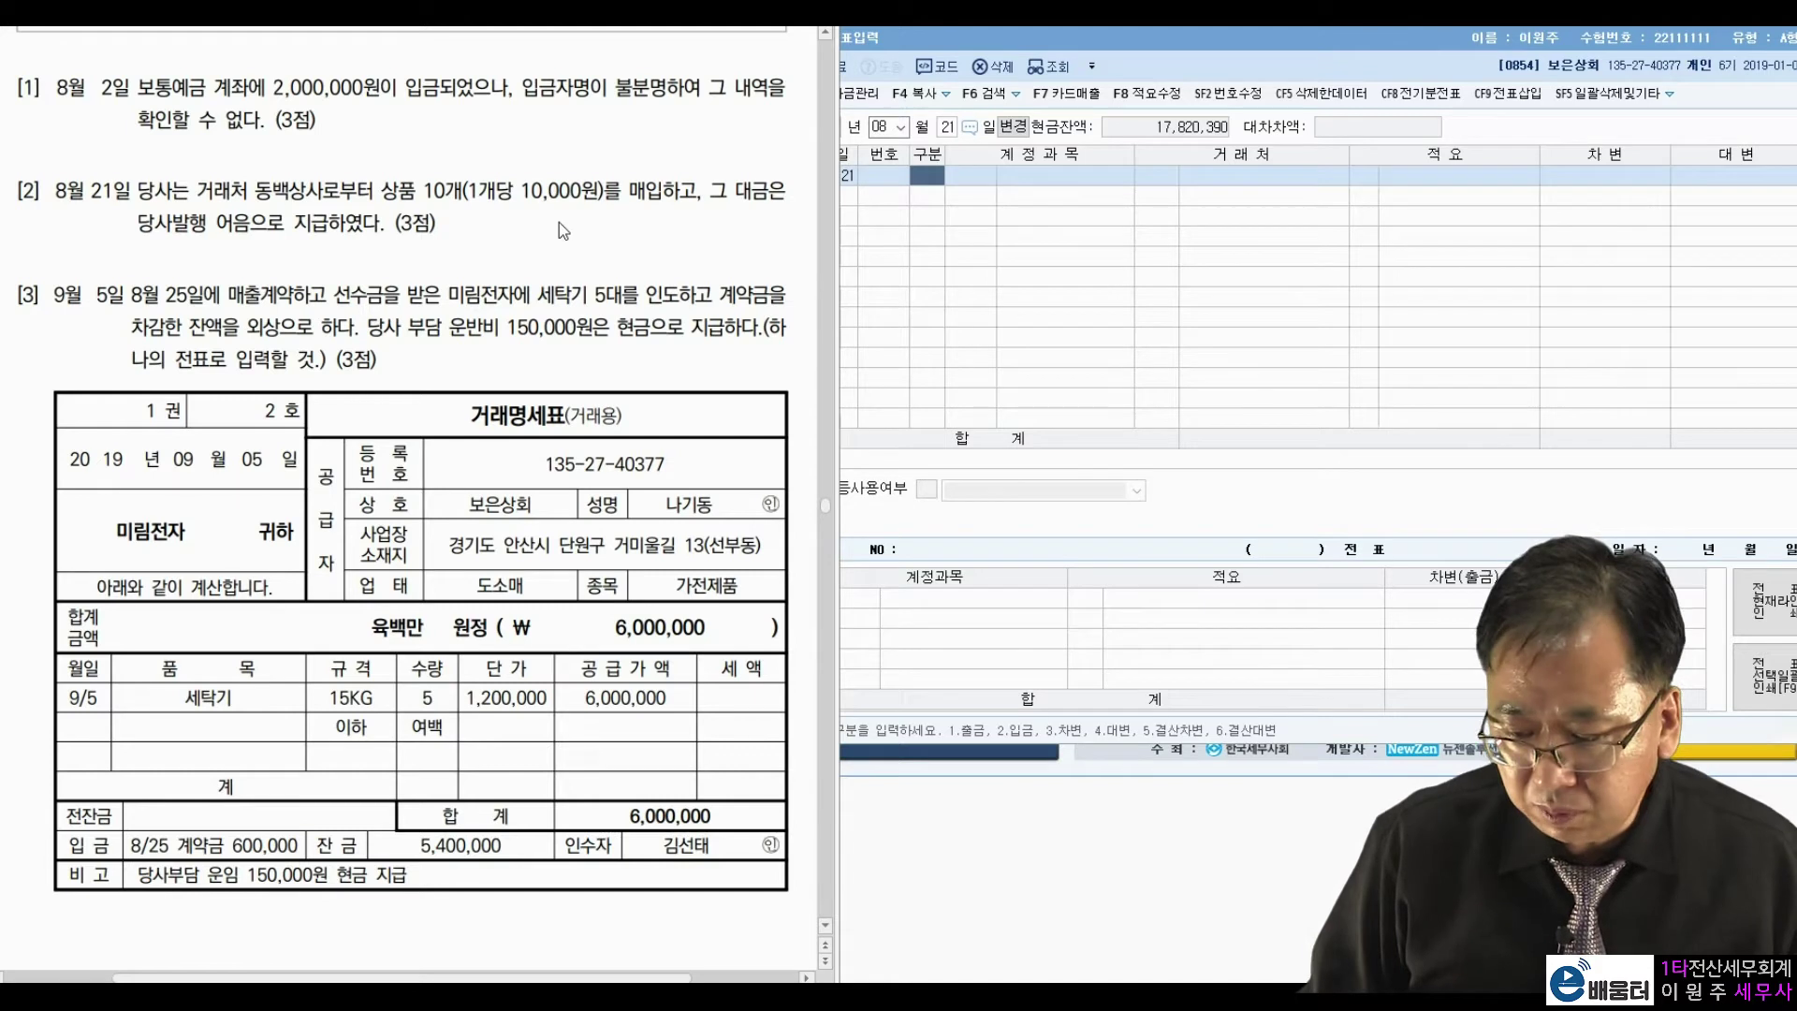
left_click(947, 181)
type("3")
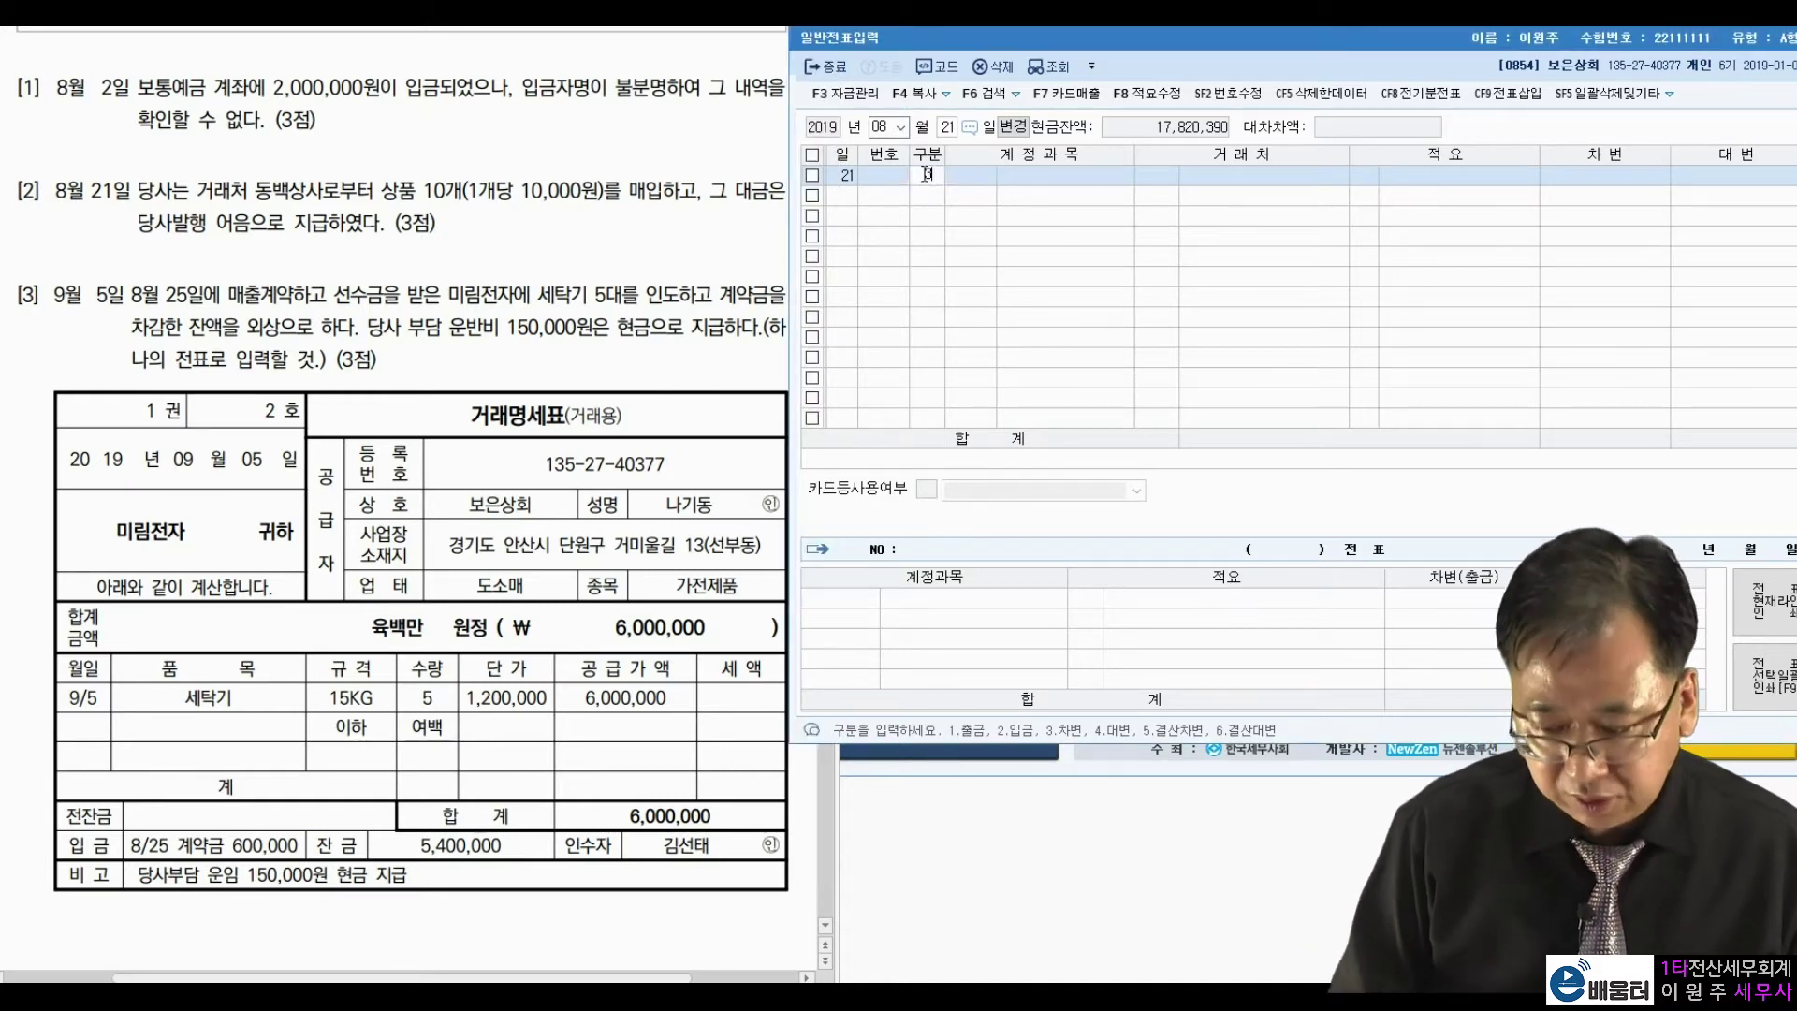
type("146")
key("Return")
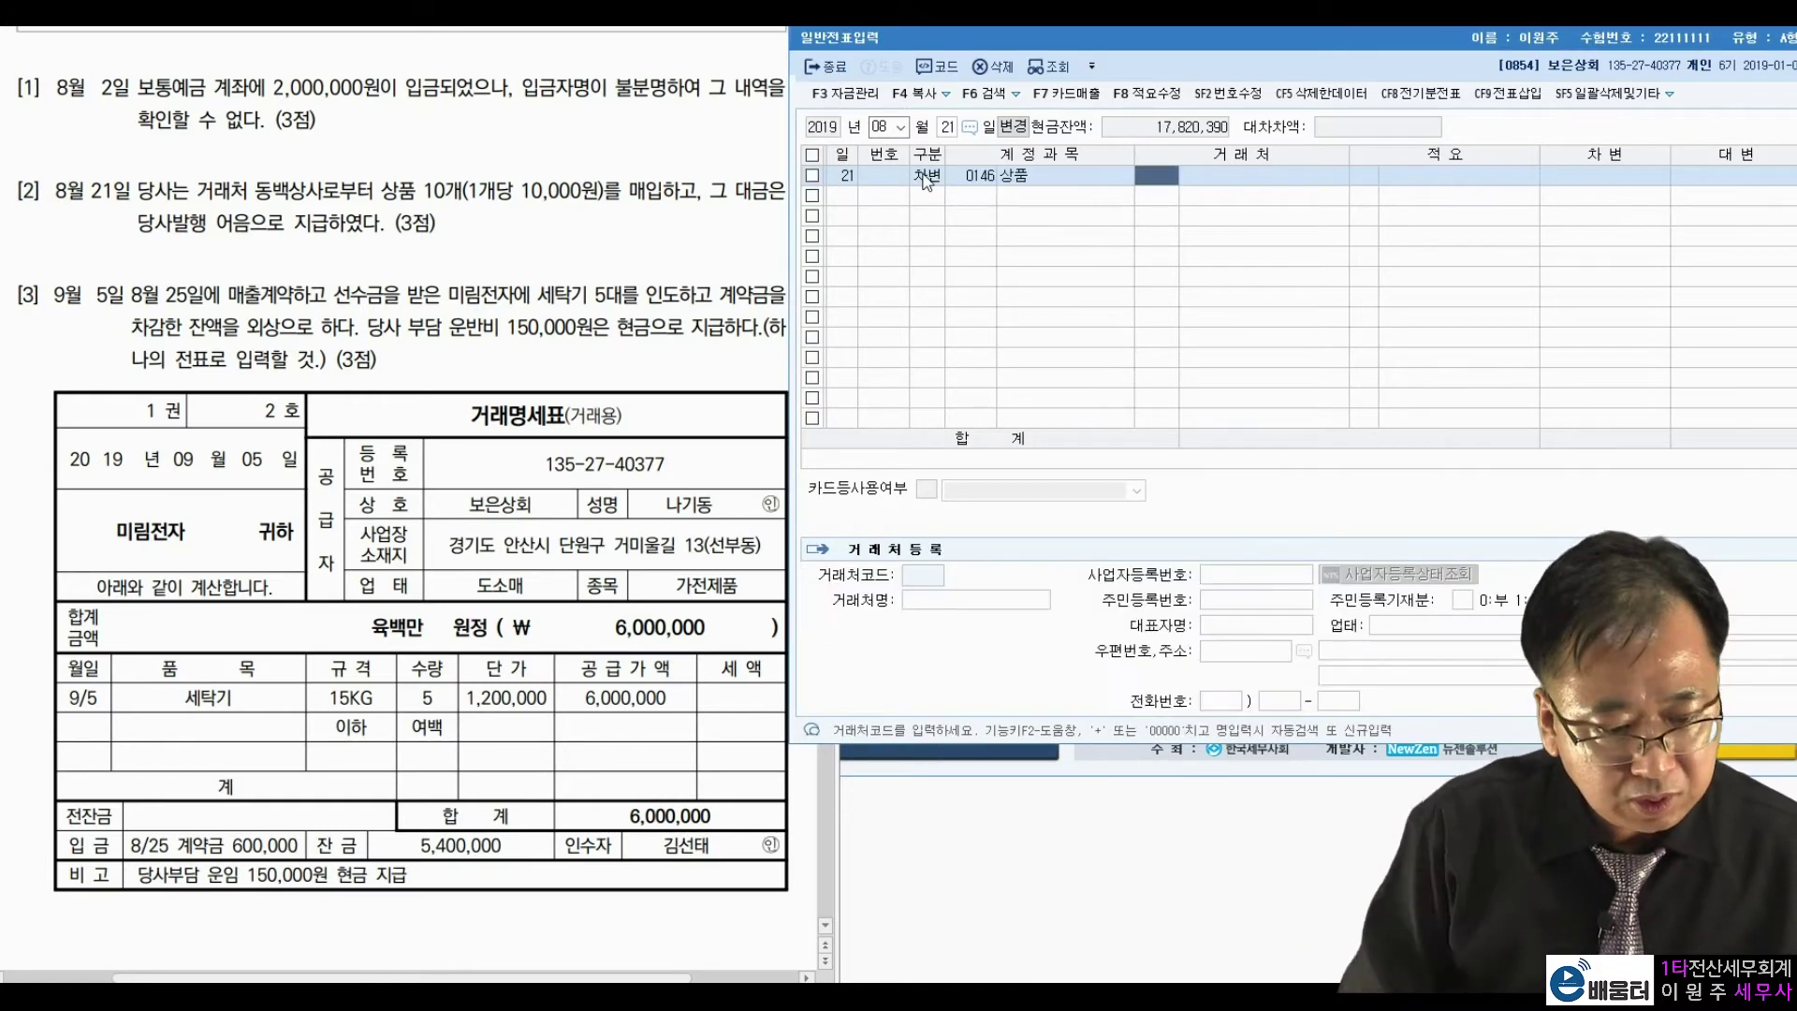
key("Return")
key("Return")
key("Return")
type("100000")
key("Return")
Credit 0252 지급어음 with customer 동백상사.
type("4")
key("Return")
type("지급에")
key("Return")
key("Return")
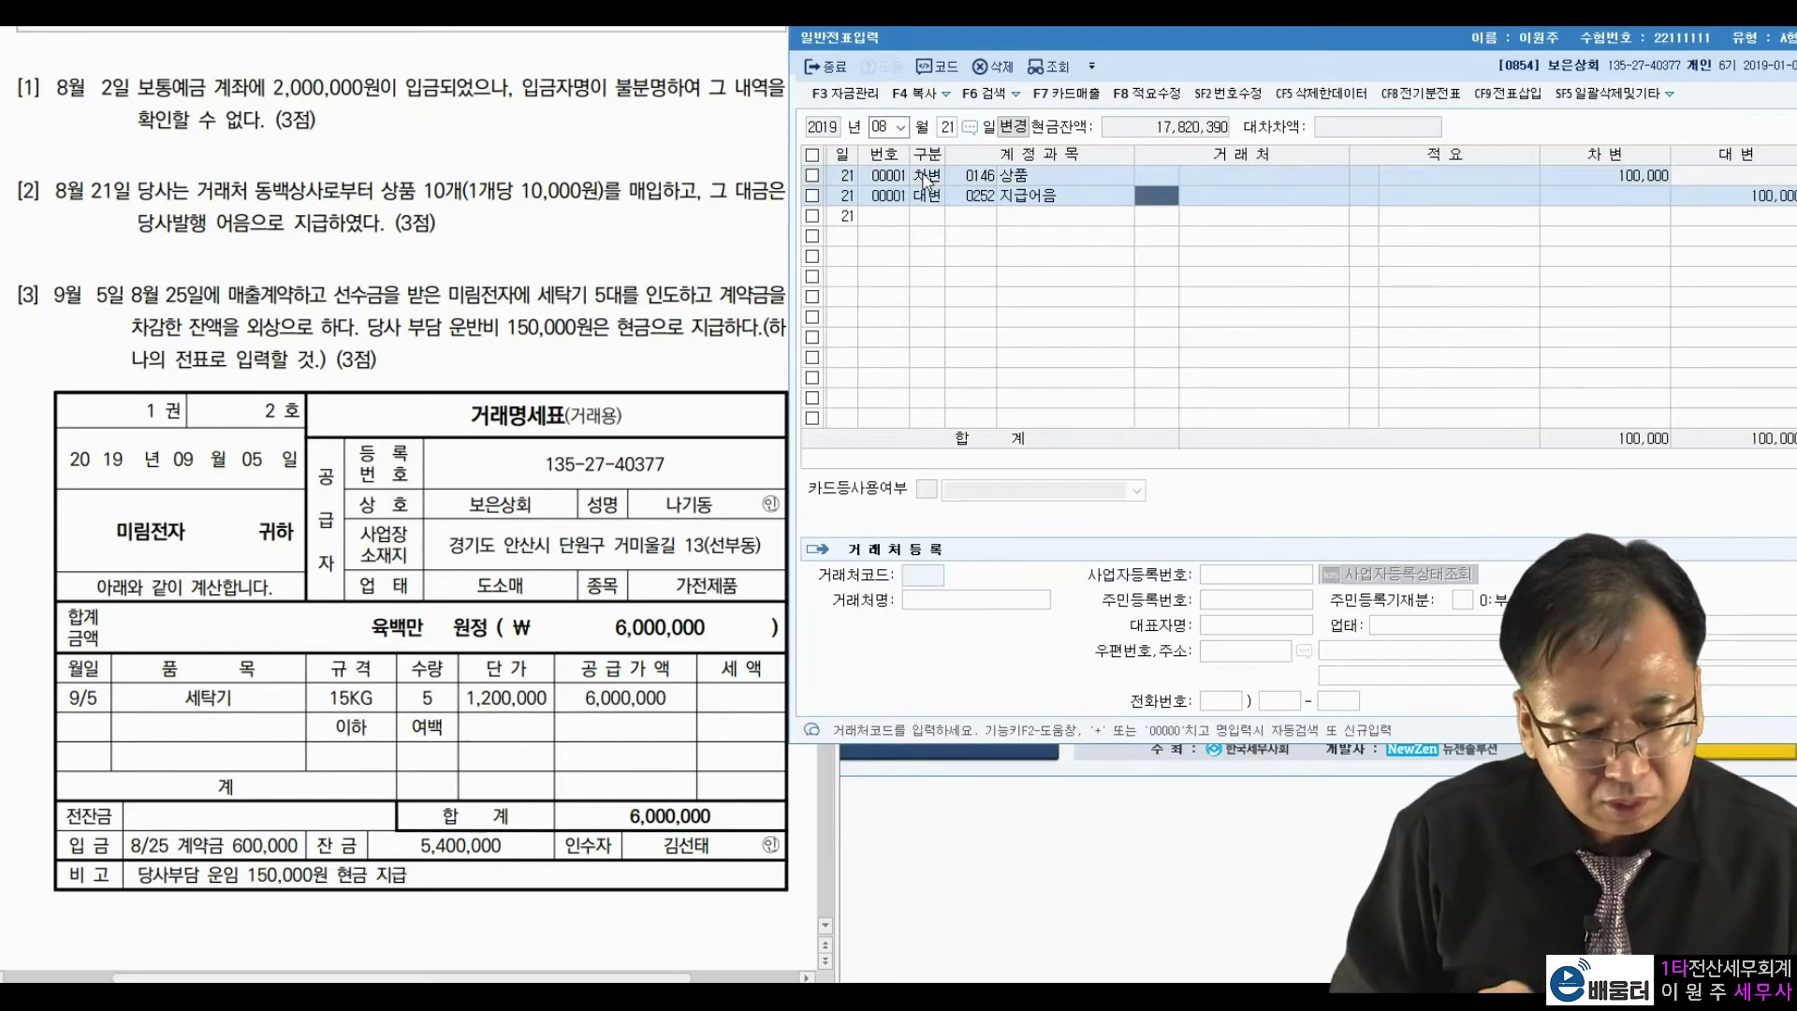
type("동백")
key("Return")
key("Return")
key("Return")
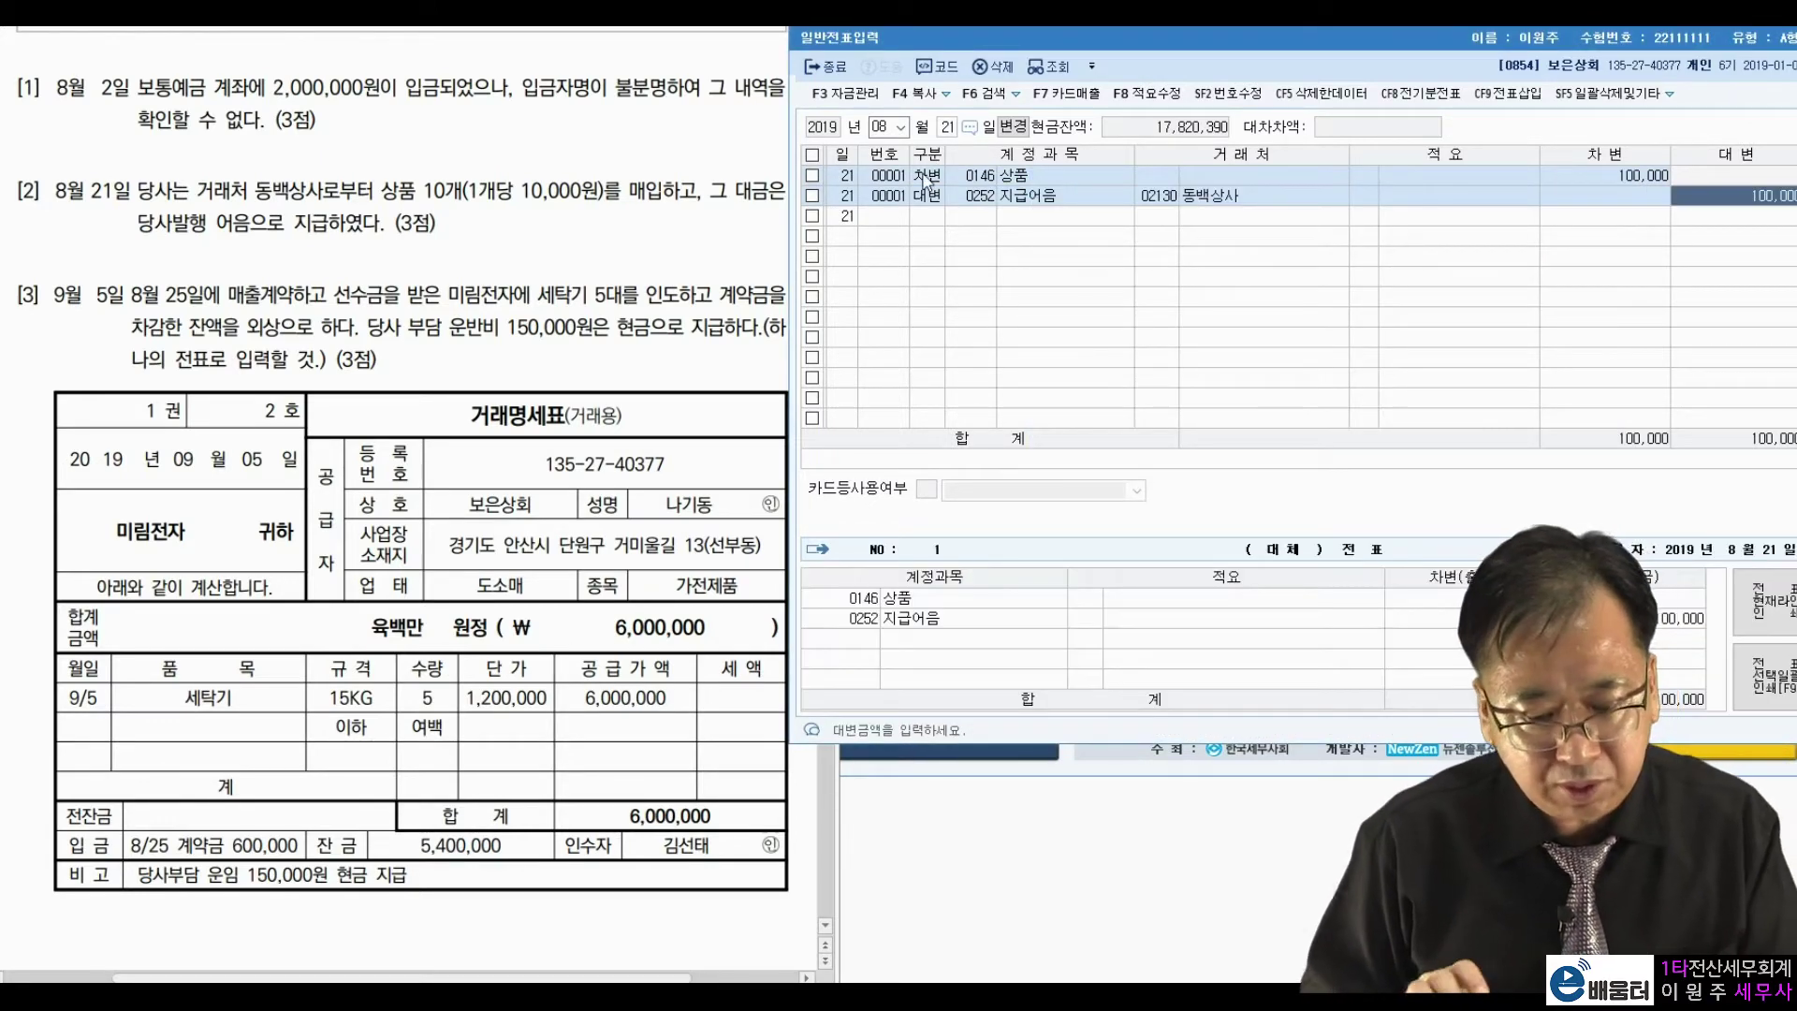
key("Return")
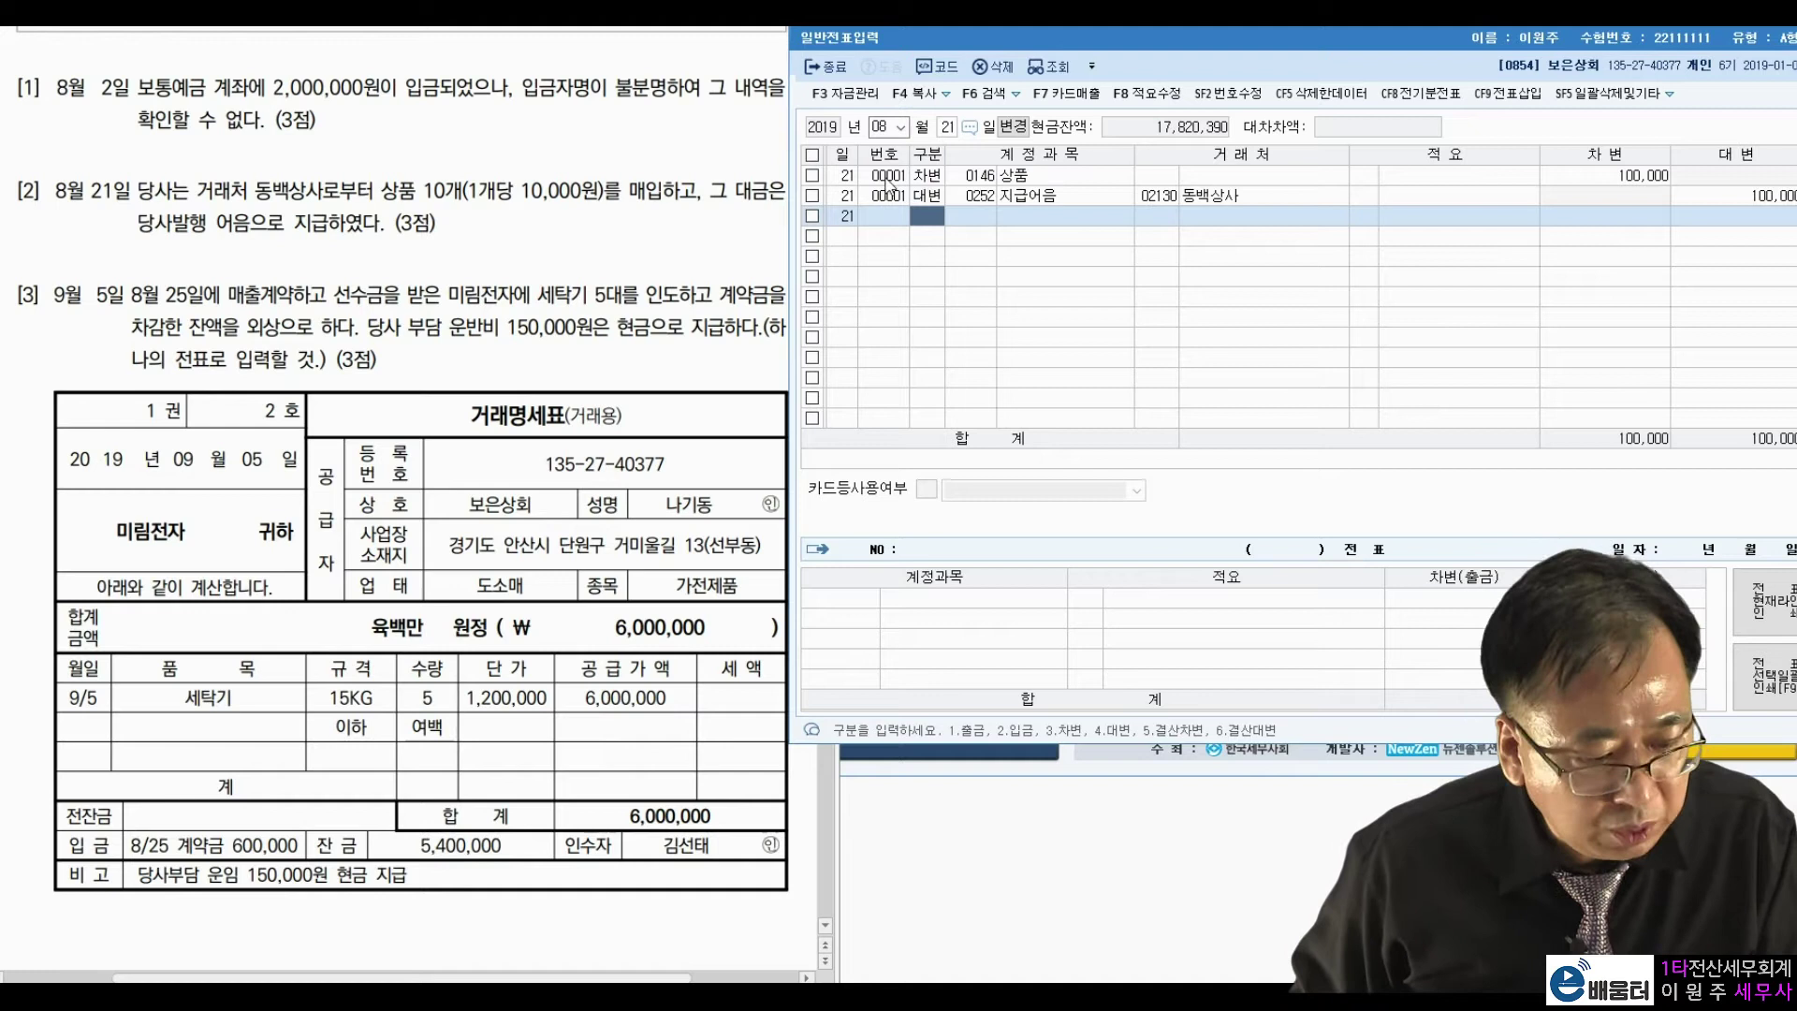
Move the voucher date to September 5 (month 09, day 5).
left_click(885, 126)
type("09")
key("Return")
type("5")
key("Return")
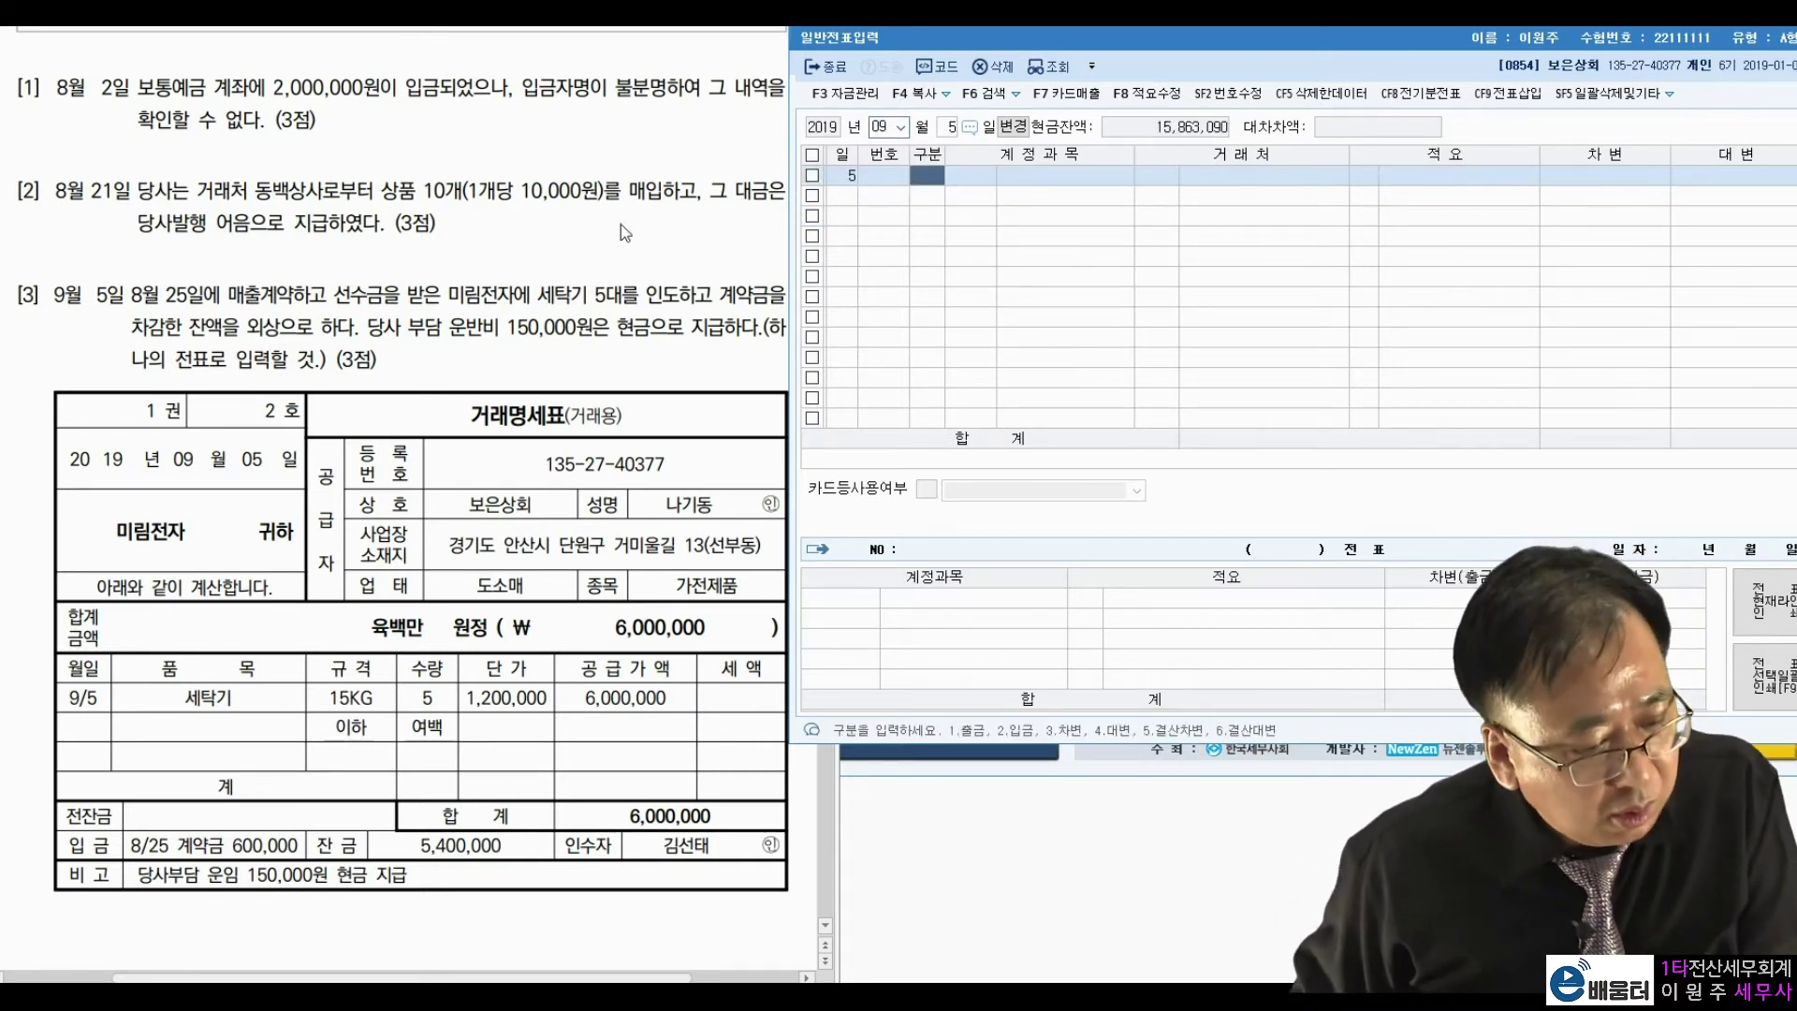
Highlight 선수금을, 차감한 and 운반비 150,000원 in problem [3].
left_click(321, 297)
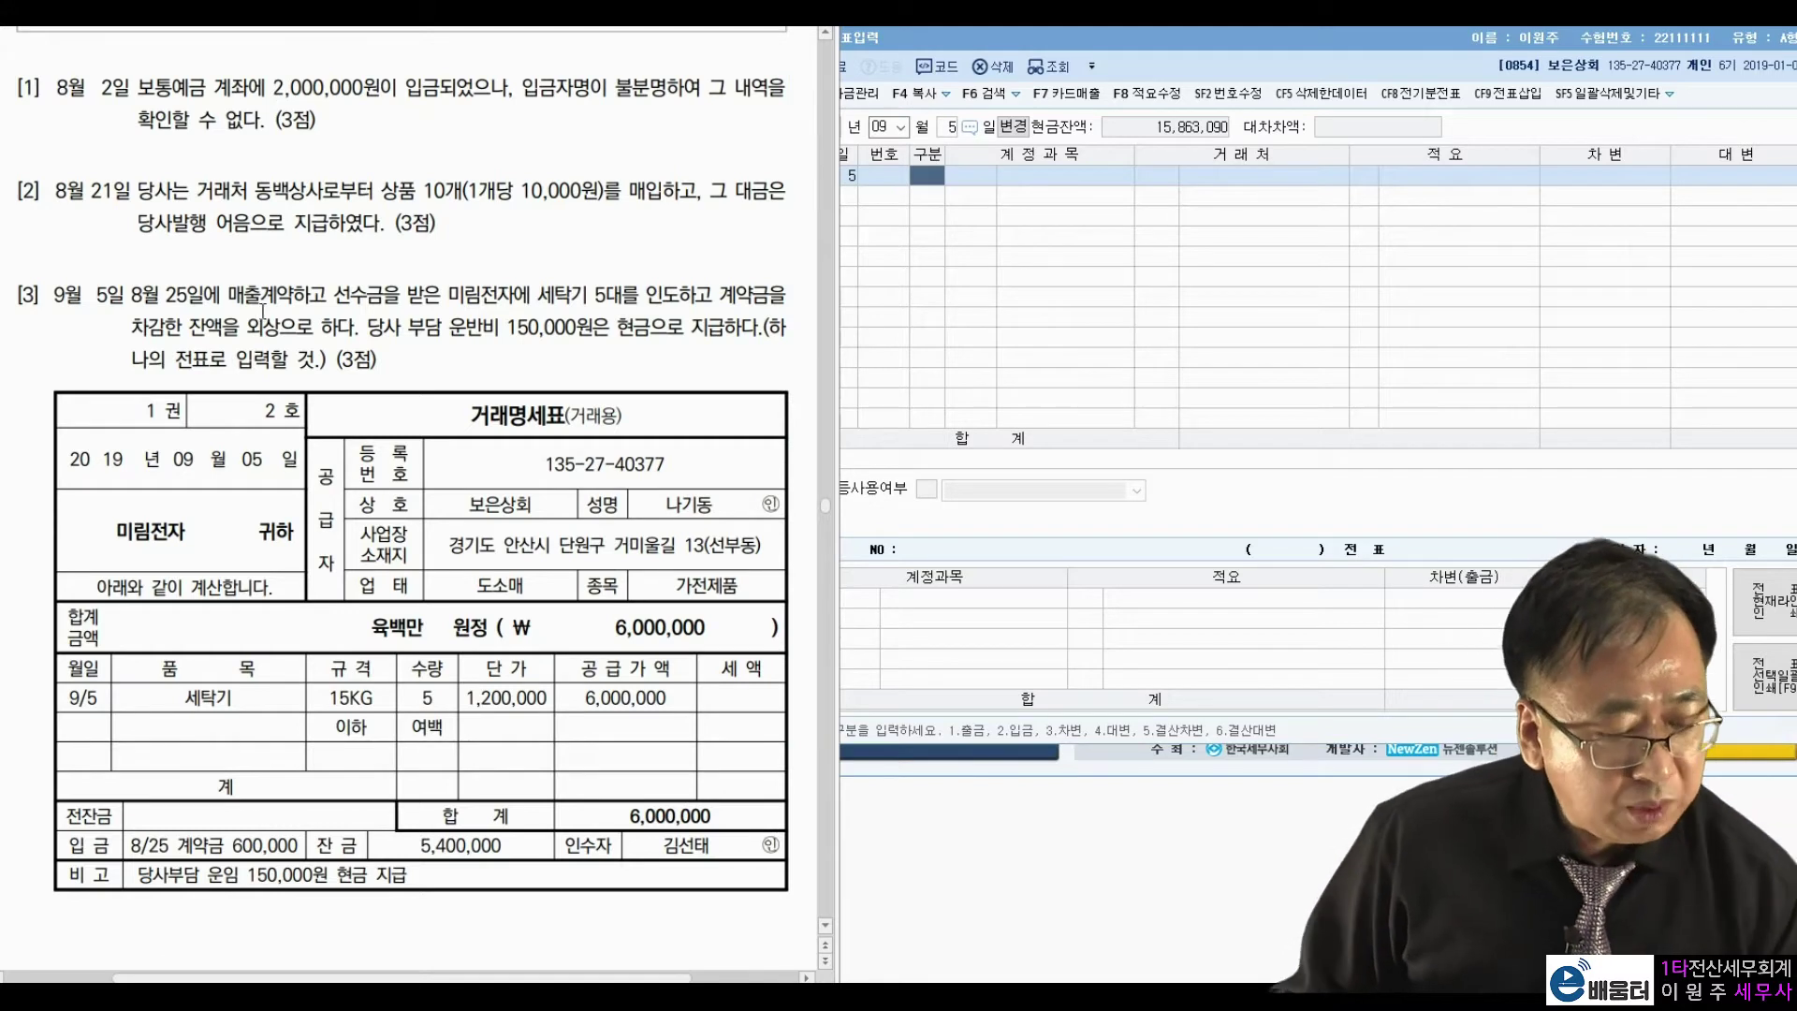
double_click(344, 302)
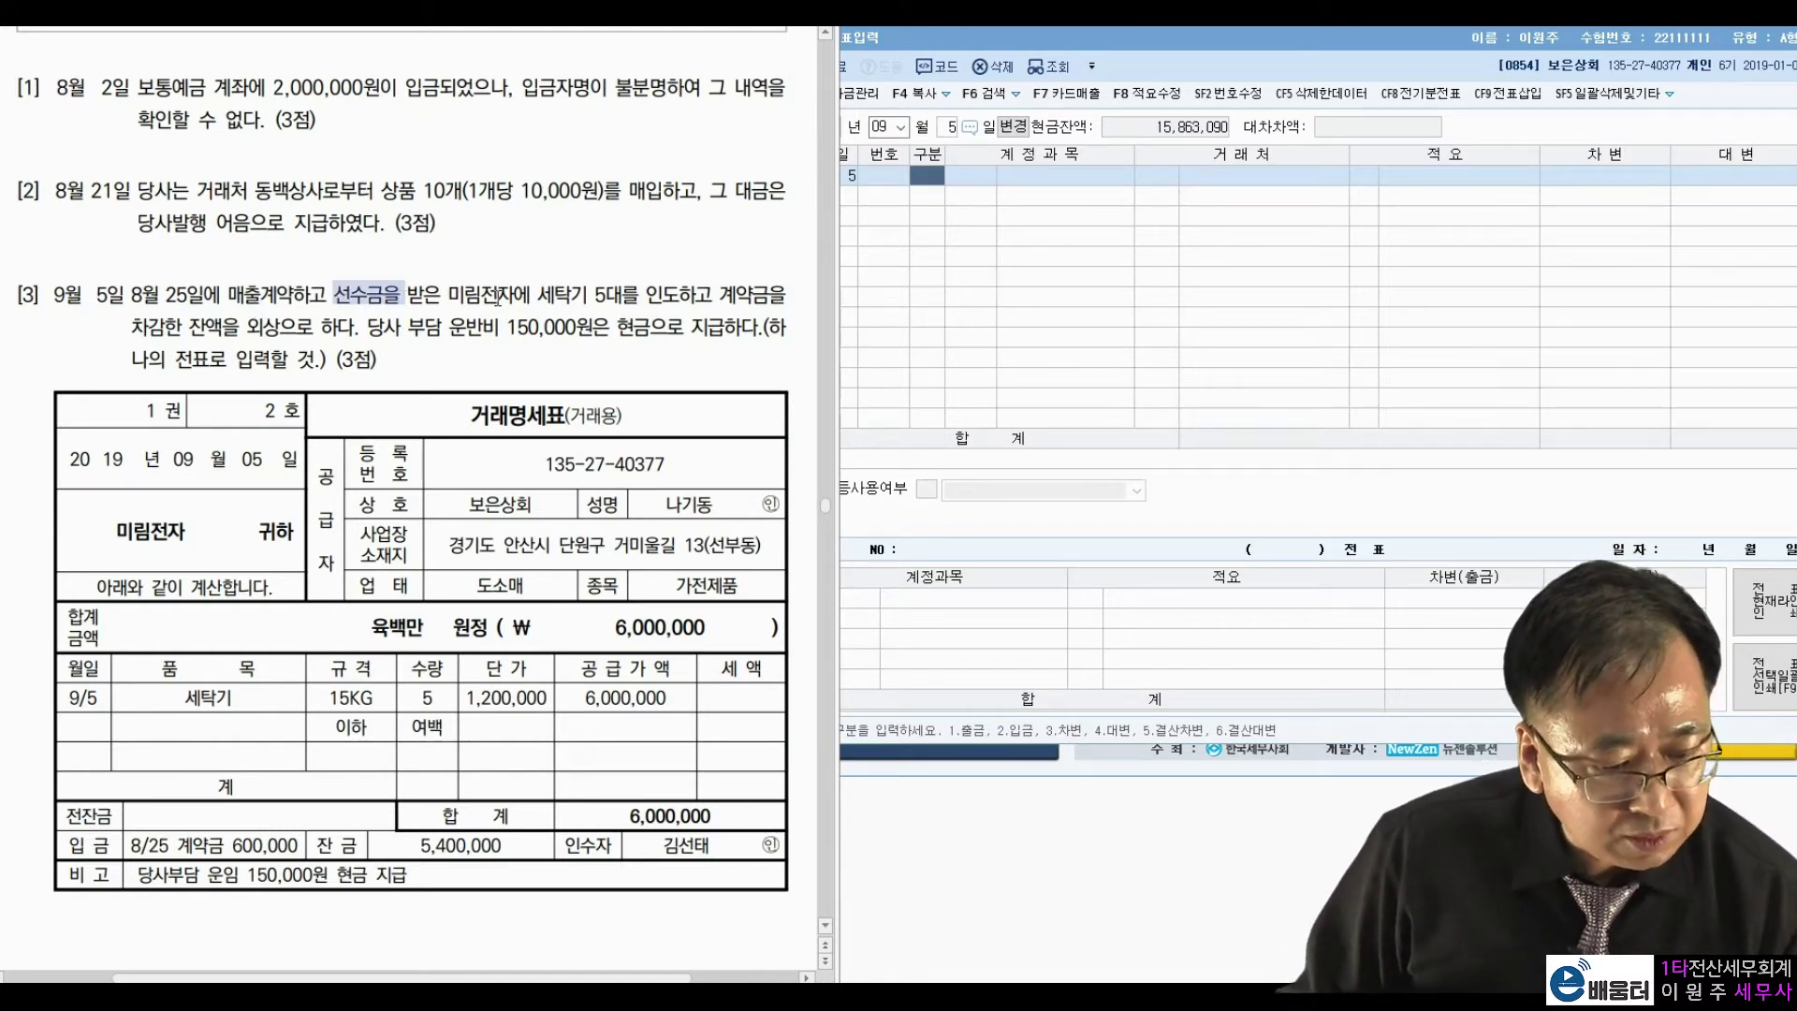
left_click(489, 297)
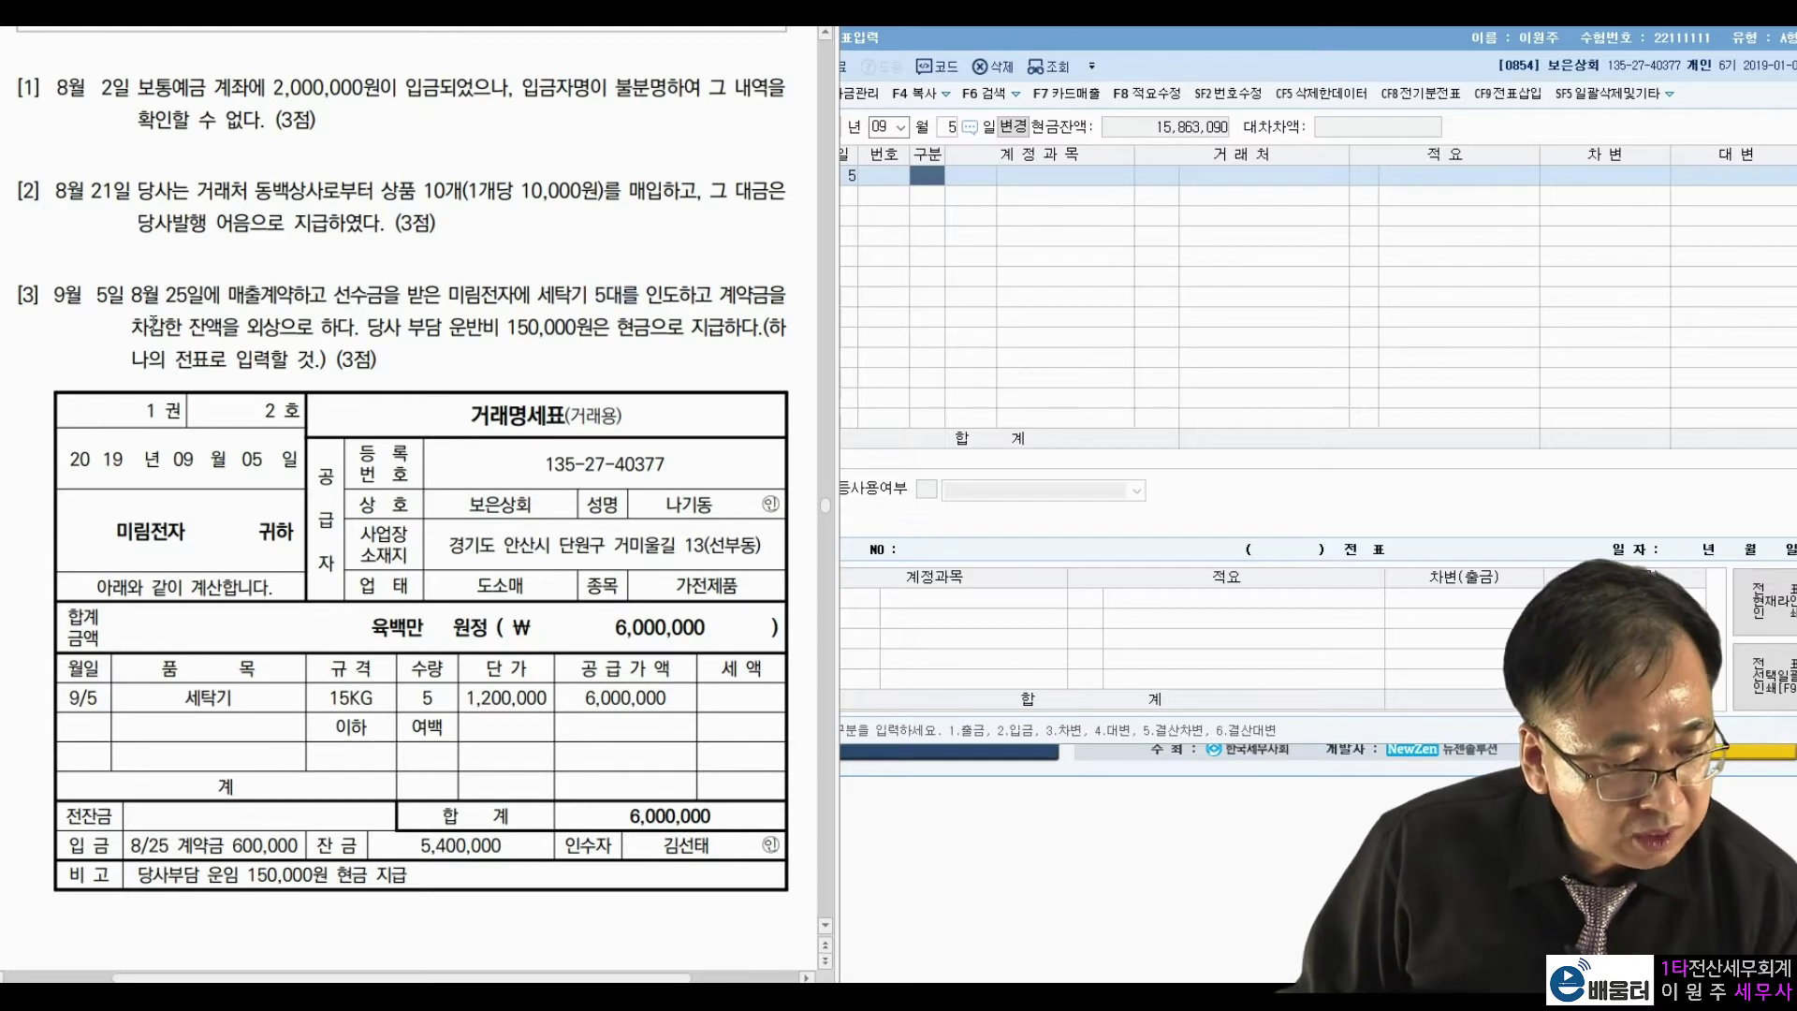
double_click(134, 328)
left_click(270, 321)
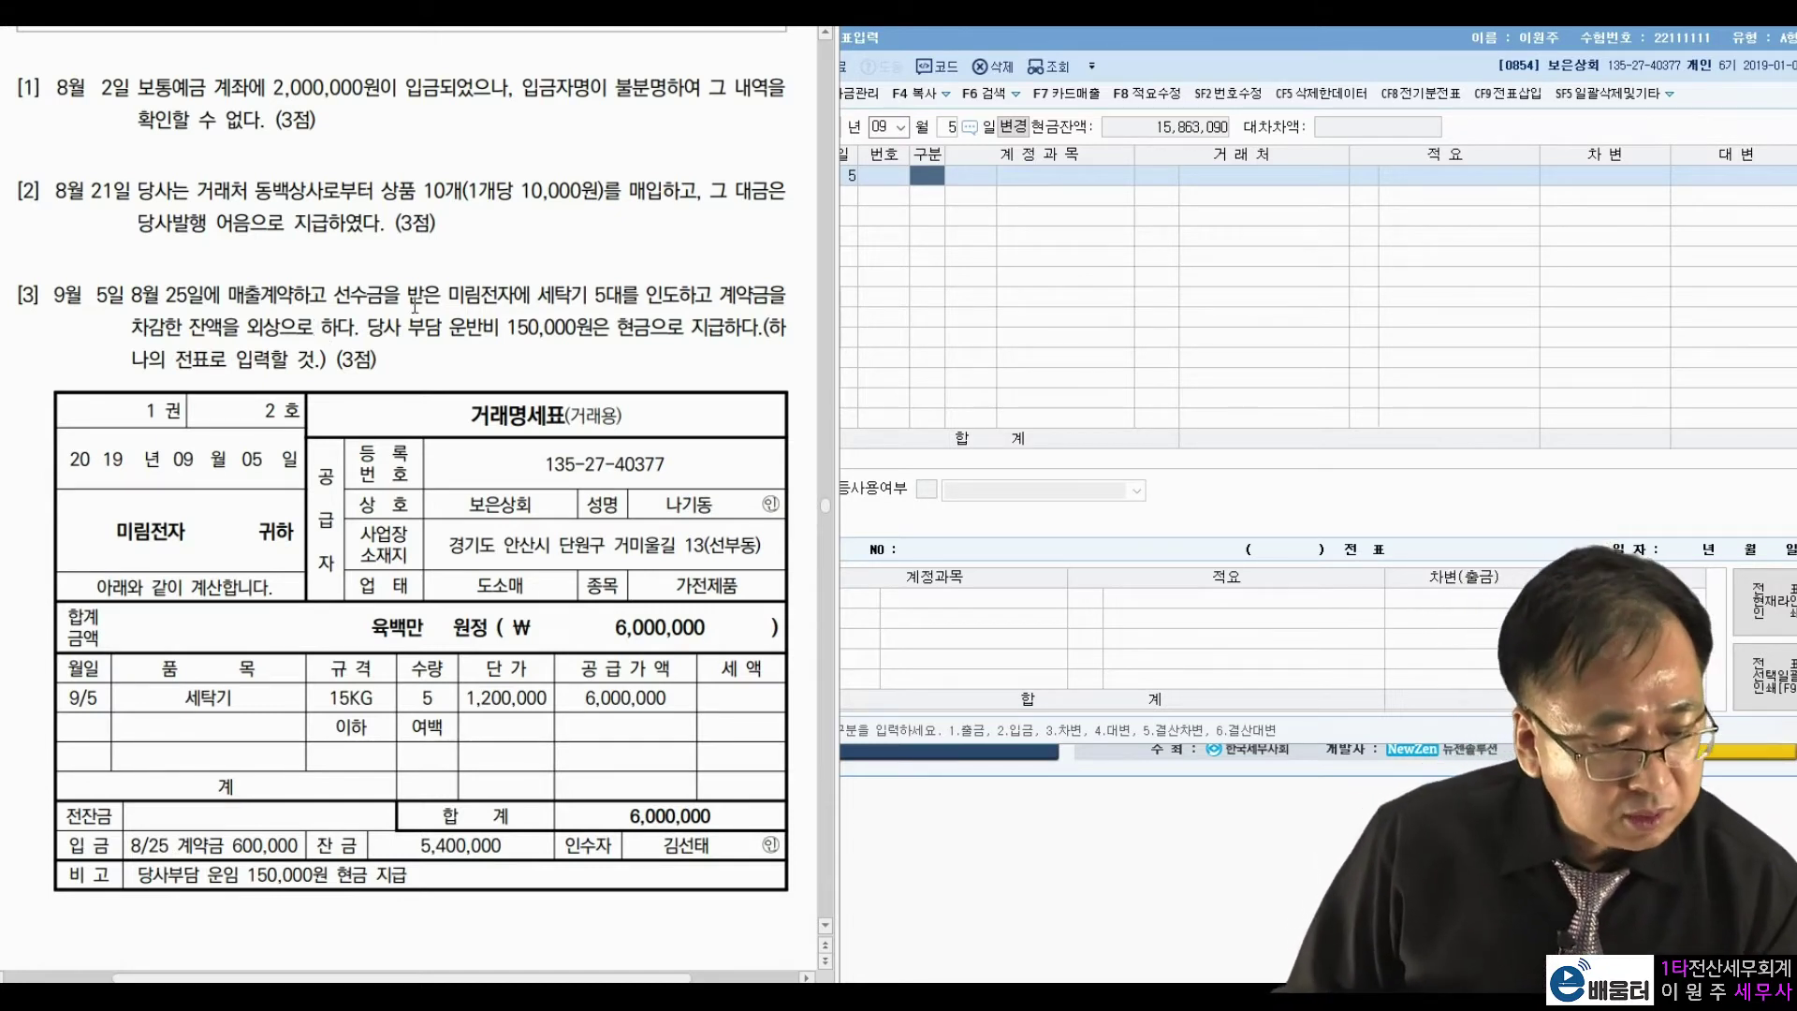
left_click_drag(443, 326, 568, 325)
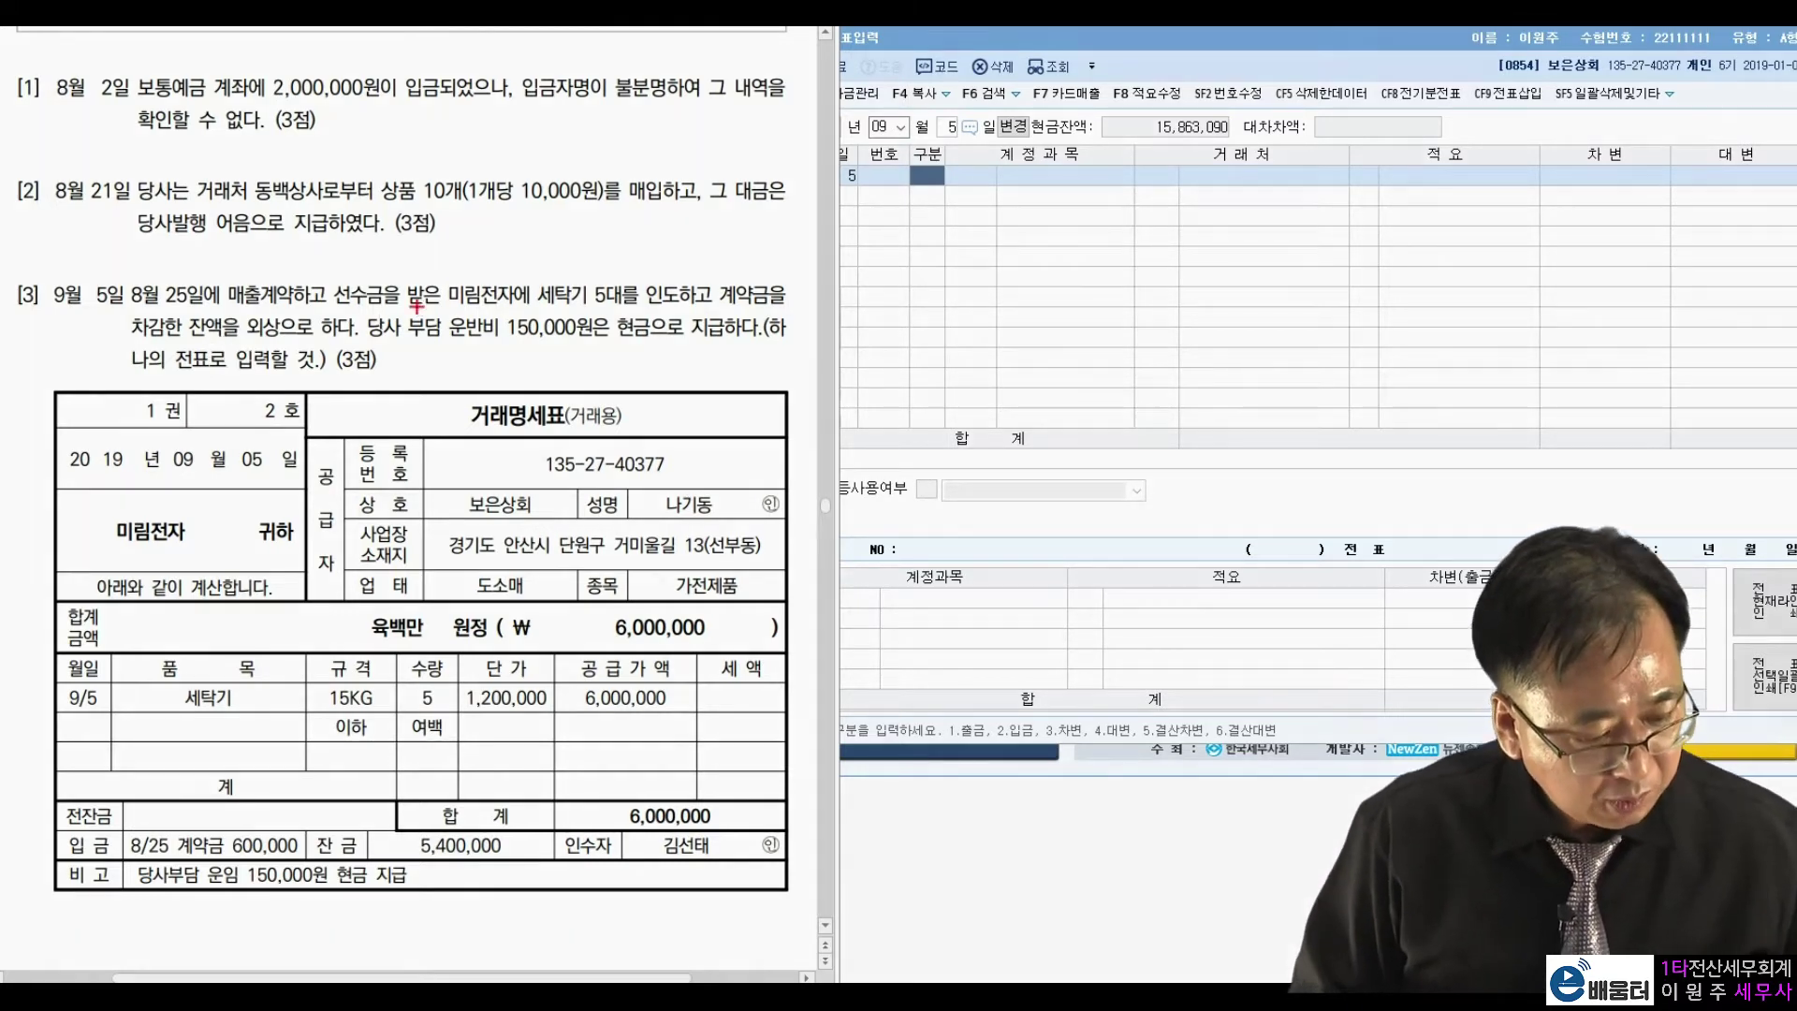
Circle 8/25 계약금 600,000 and the 6,000,000 total in red, joined by a line.
mouse_move(312, 828)
left_mouse_down()
mouse_move(302, 859)
mouse_move(150, 866)
mouse_move(241, 811)
mouse_move(306, 844)
left_mouse_up()
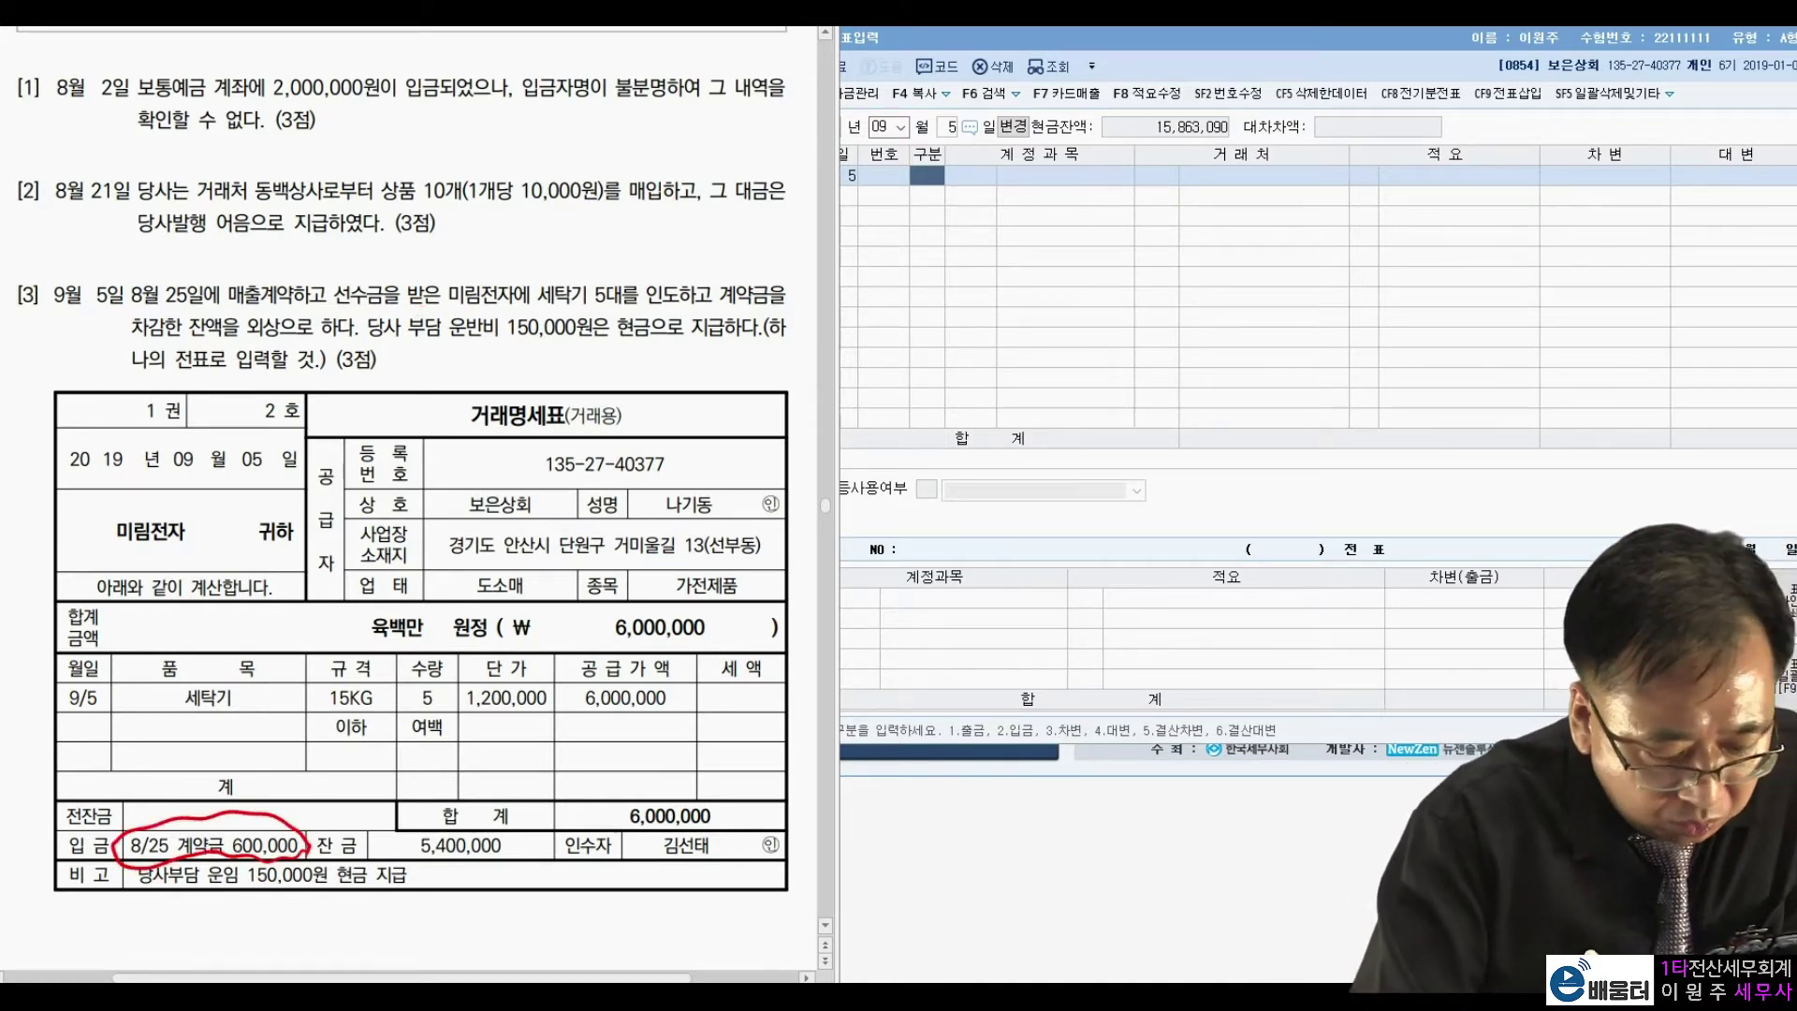
mouse_move(712, 836)
left_mouse_down()
mouse_move(646, 775)
mouse_move(723, 824)
left_mouse_up()
mouse_move(283, 820)
left_mouse_down()
mouse_move(571, 738)
mouse_move(639, 785)
mouse_move(665, 730)
mouse_move(688, 740)
mouse_move(767, 688)
left_mouse_up()
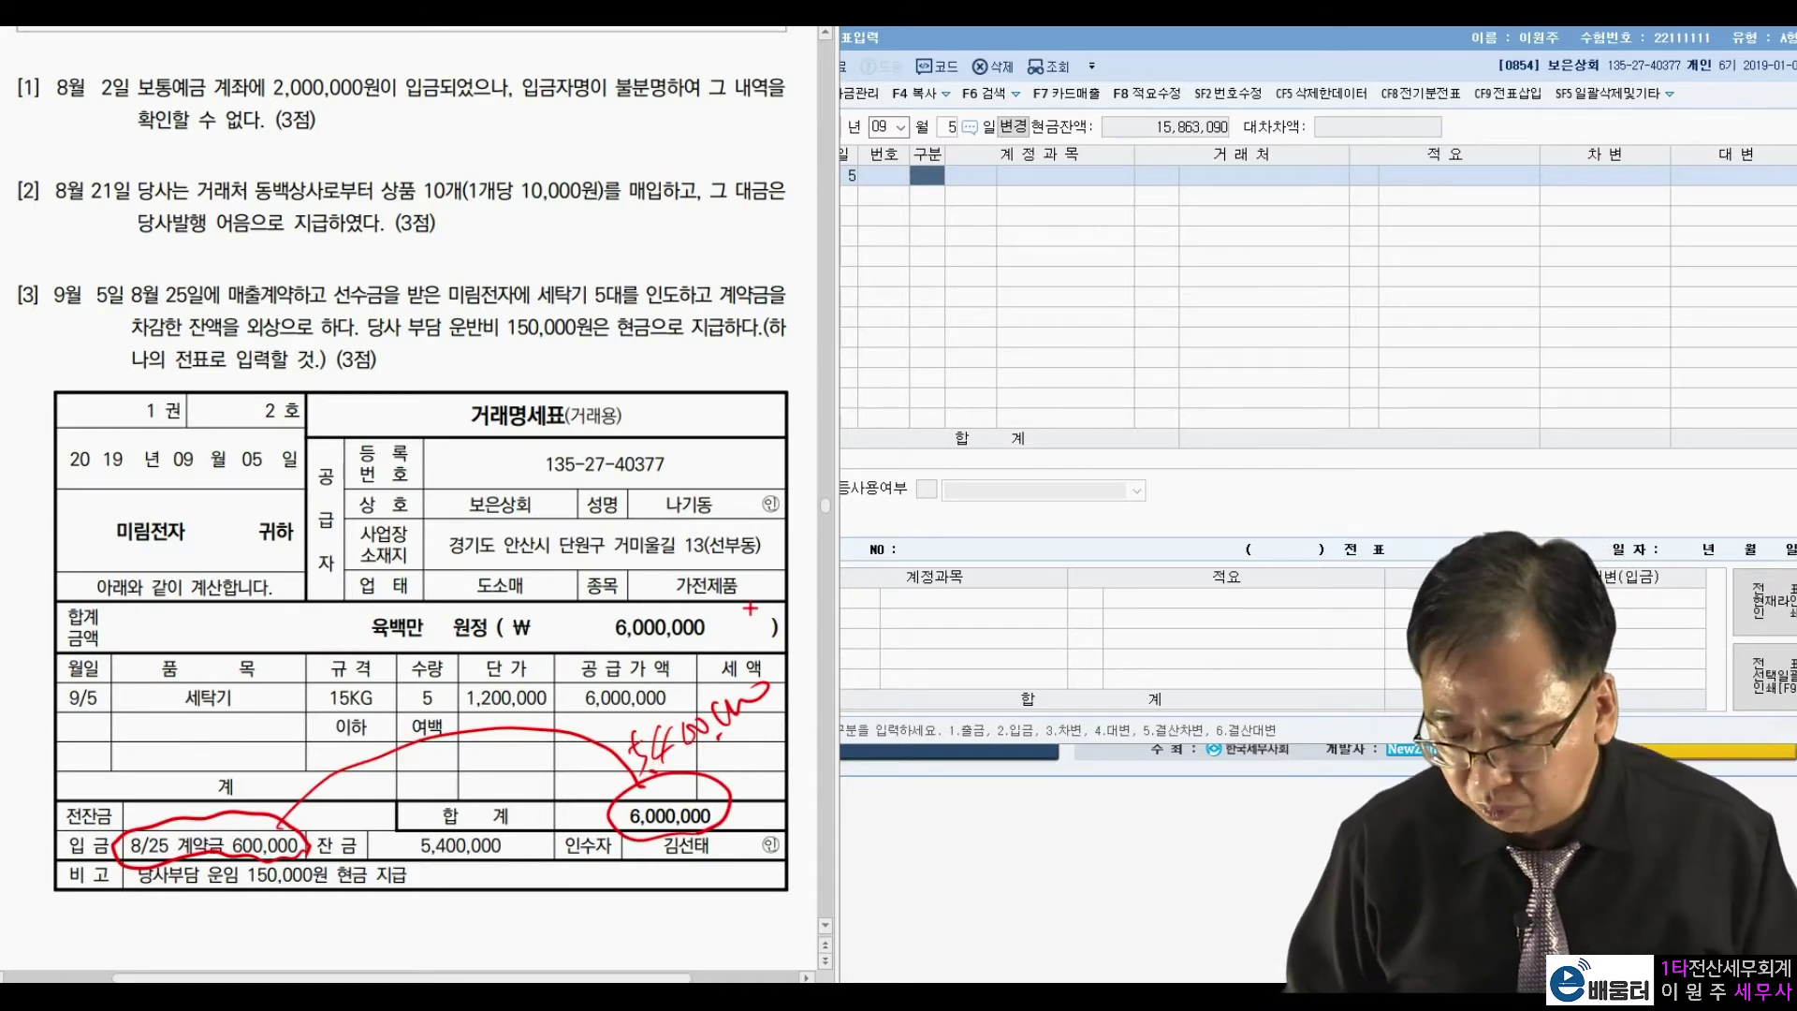
Debit 0259 선수금 600,000 for customer 미림전자.
key("Escape")
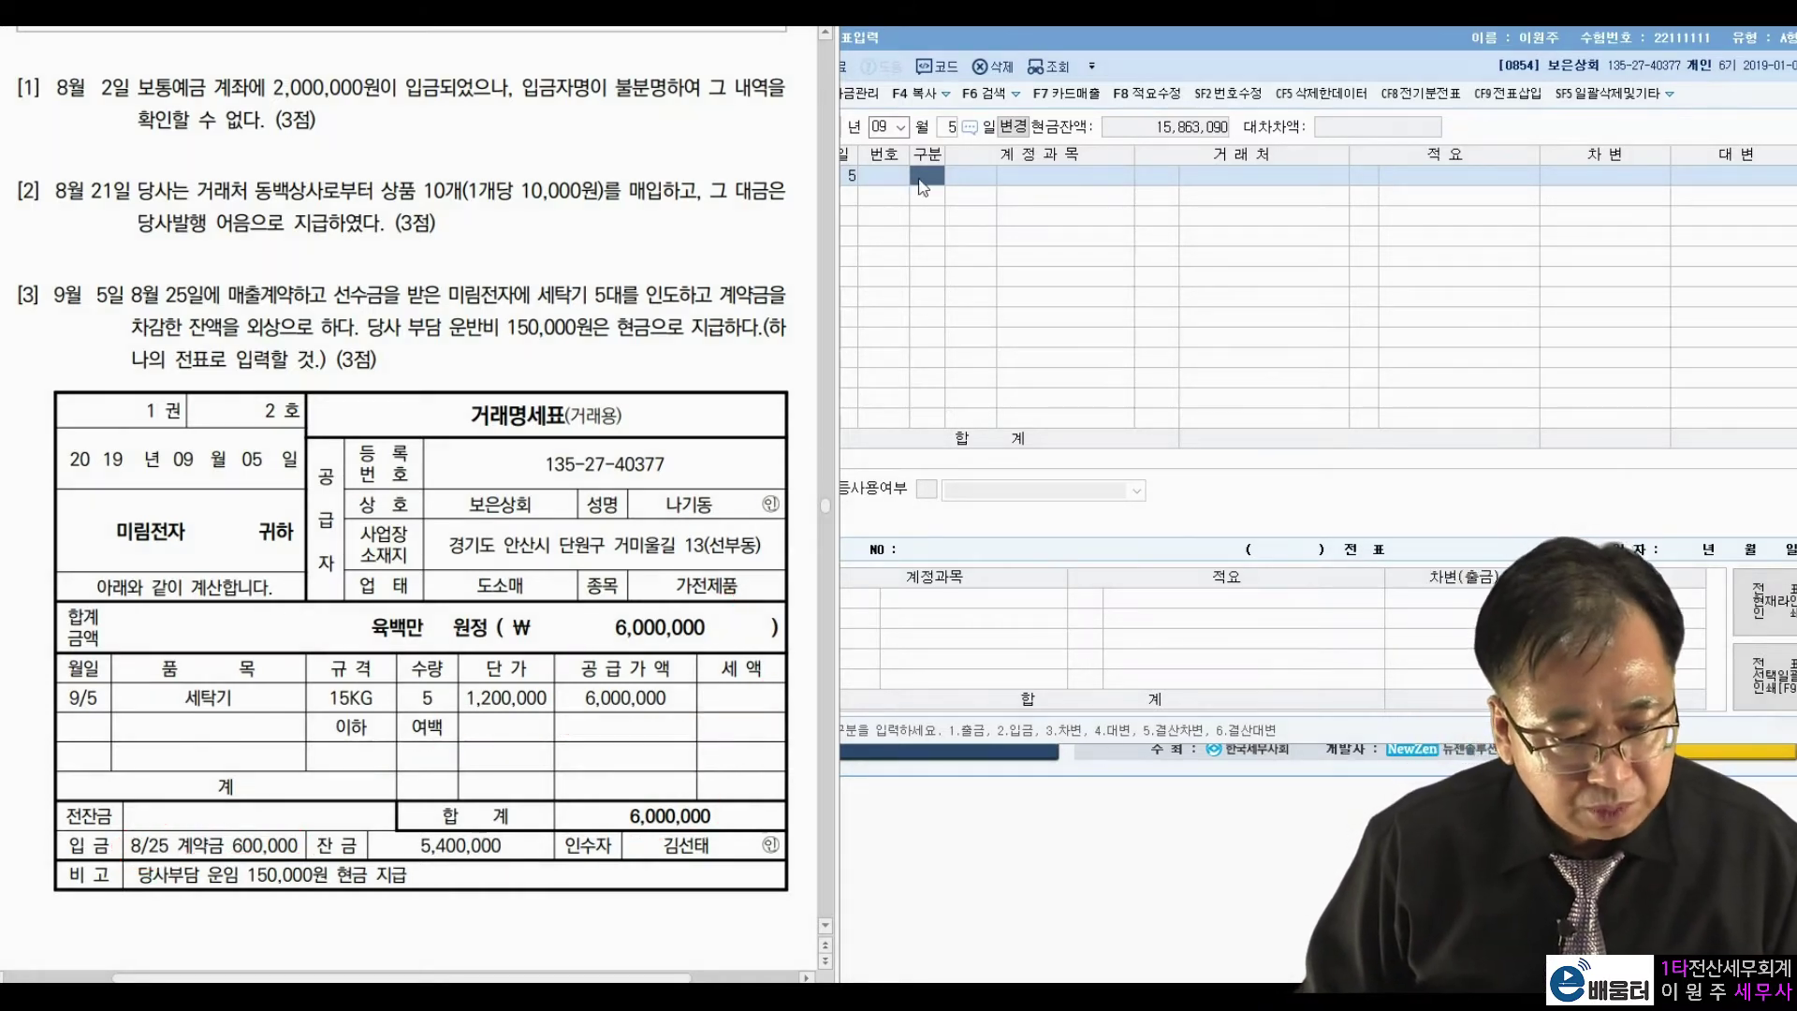
left_click(922, 184)
type("3")
key("Return")
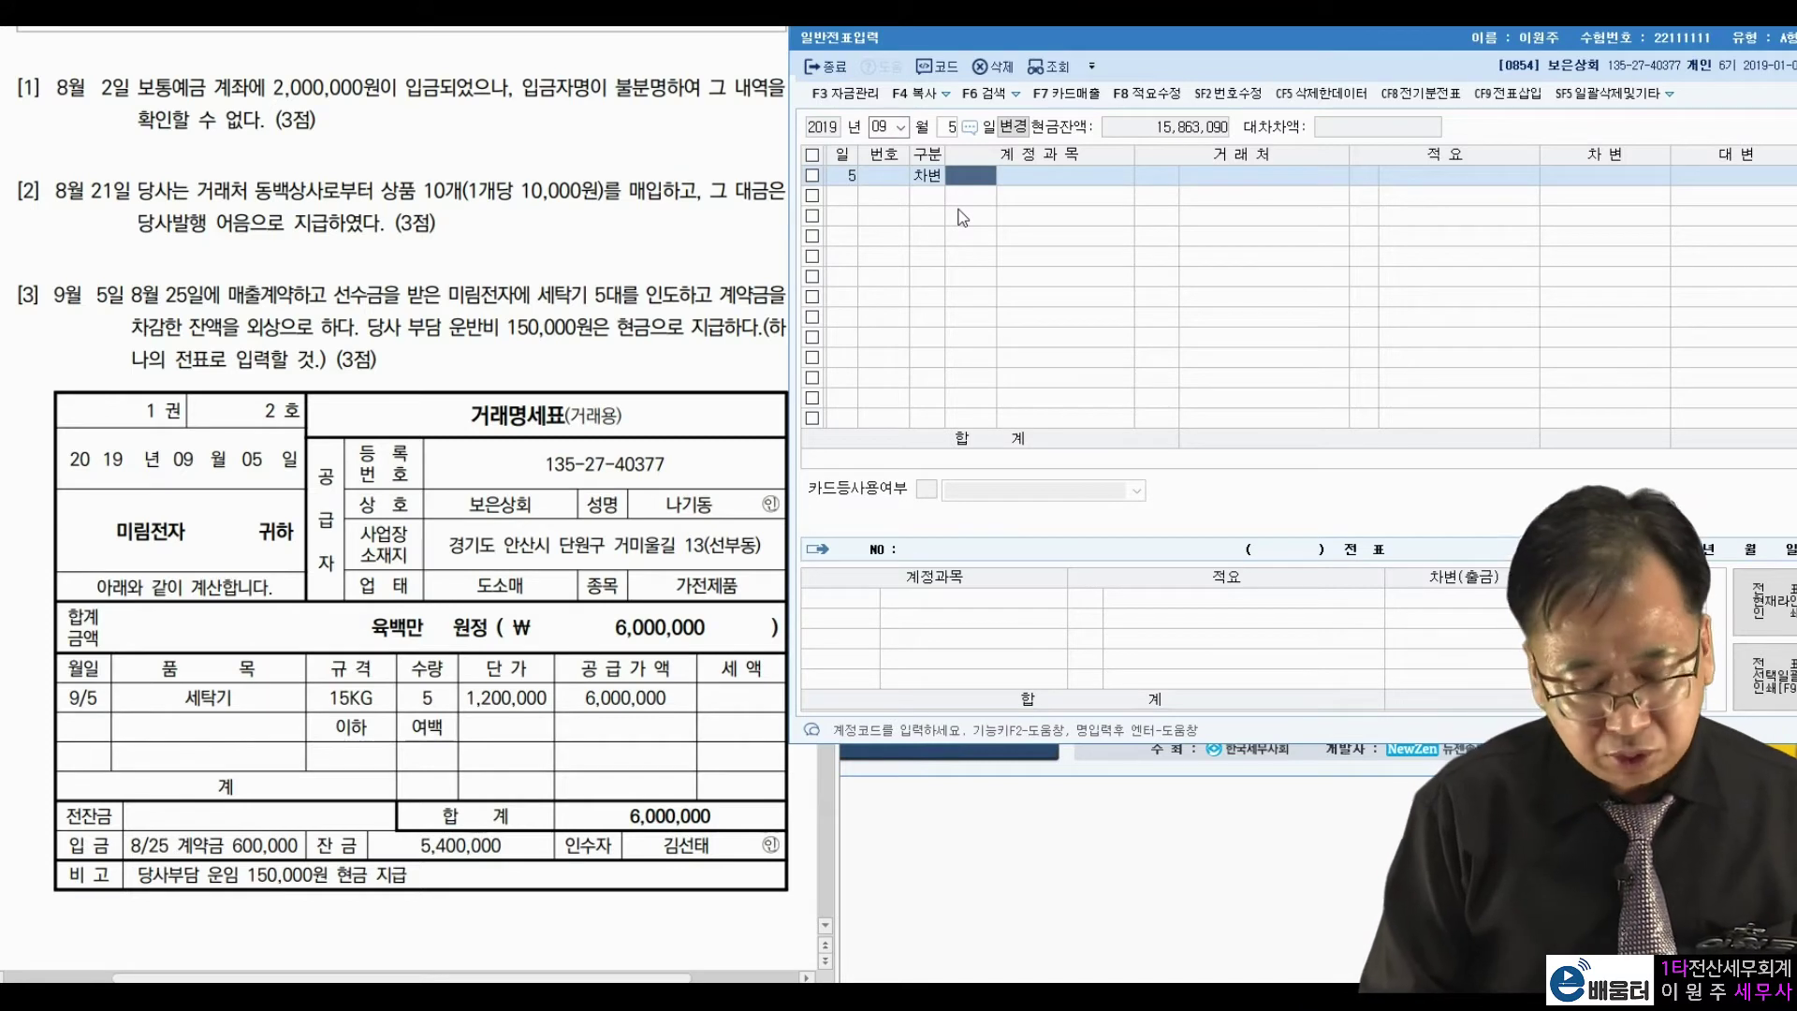
type("259")
key("Return")
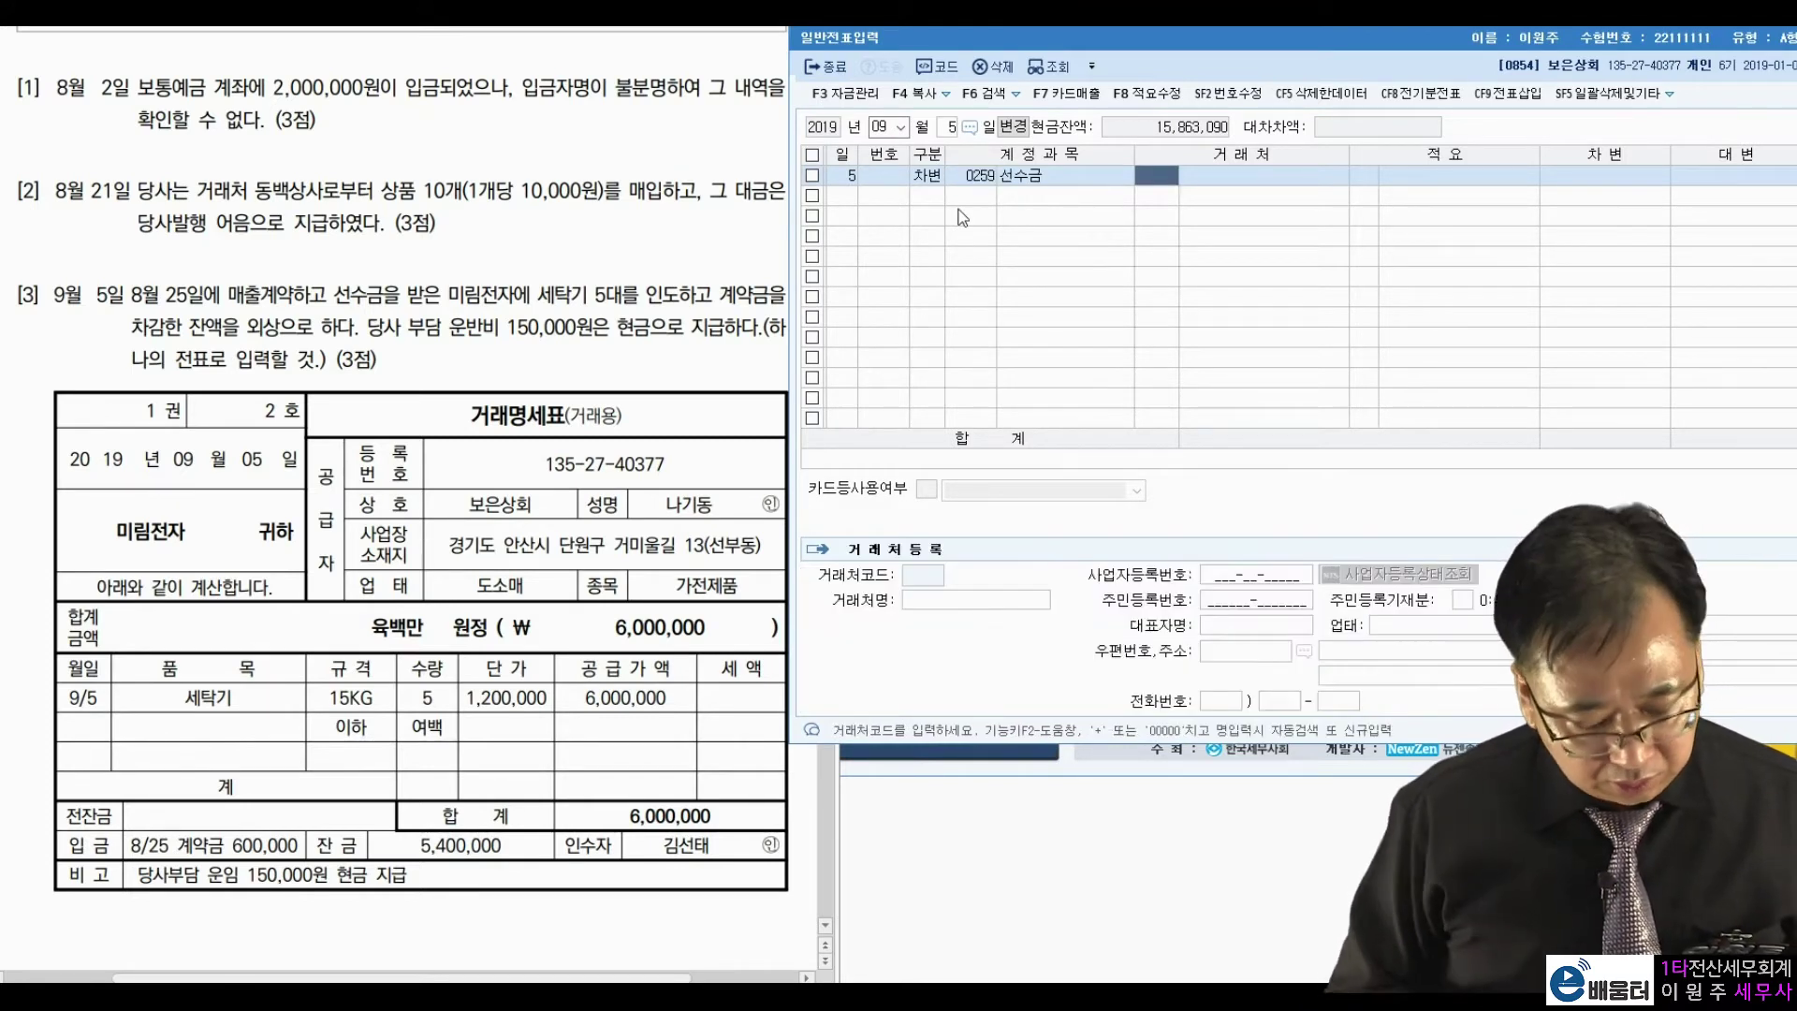
type("미림")
key("Return")
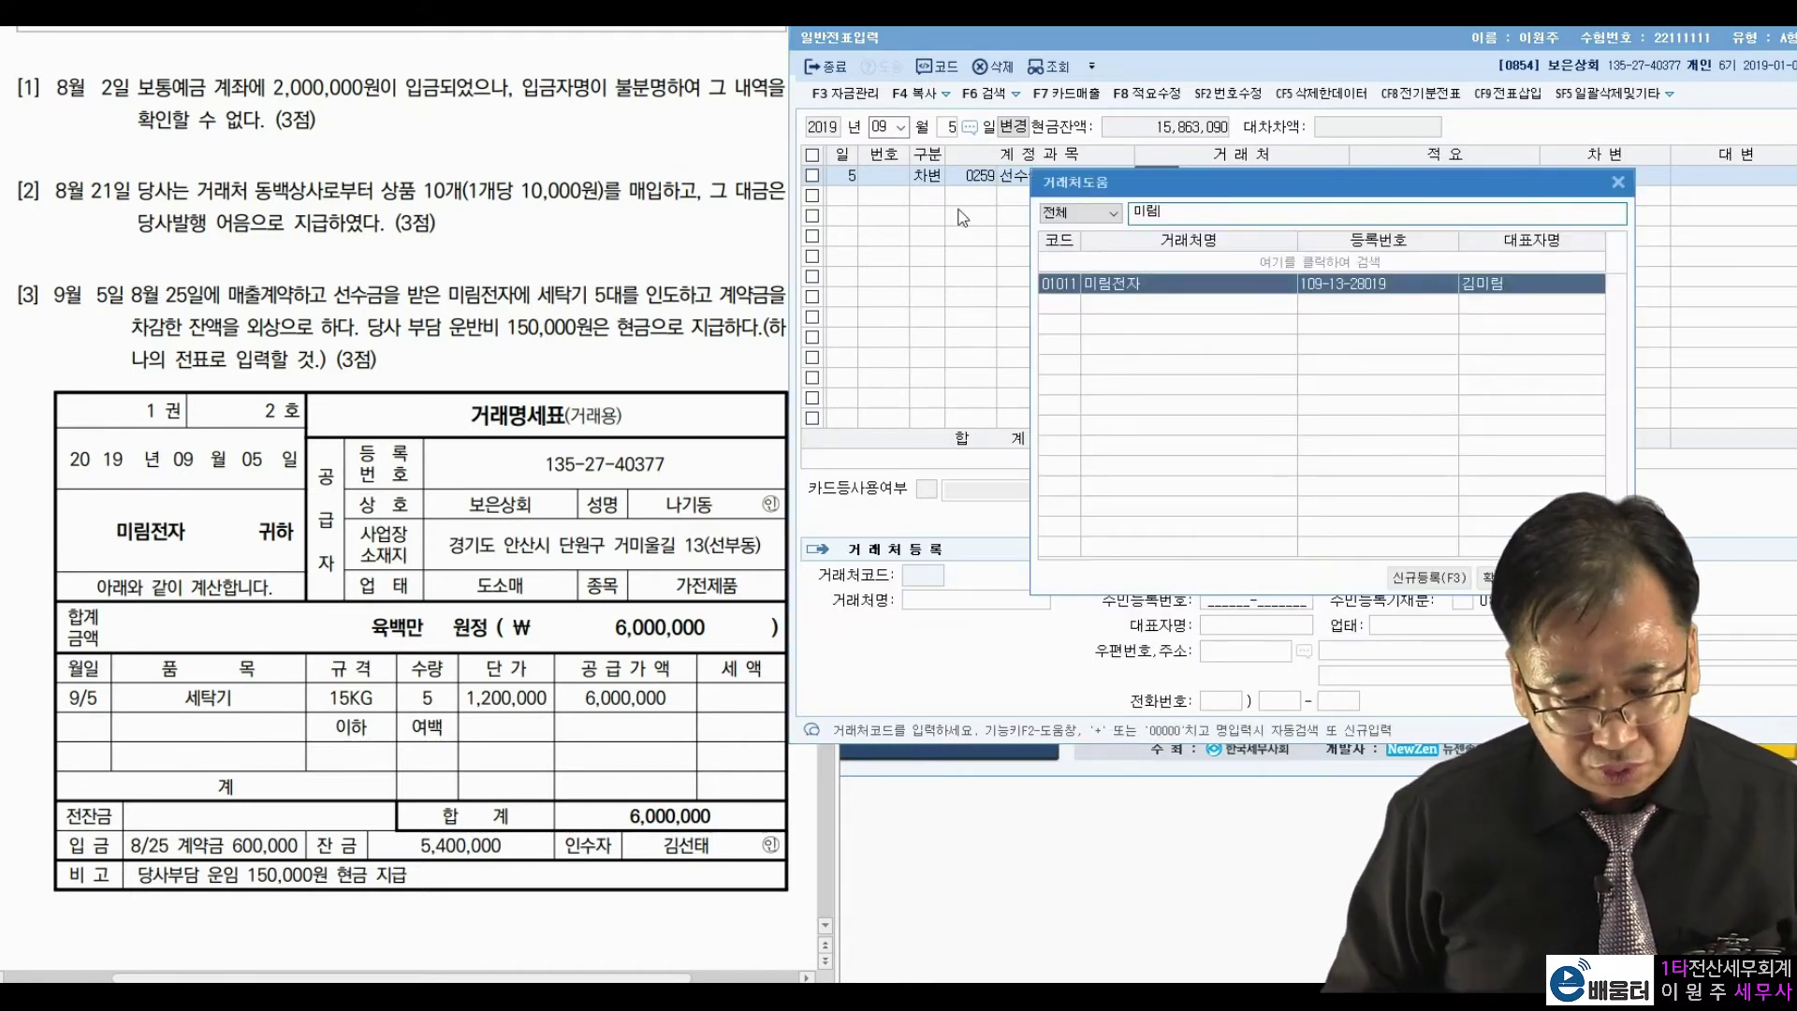
key("Return")
key("Return")
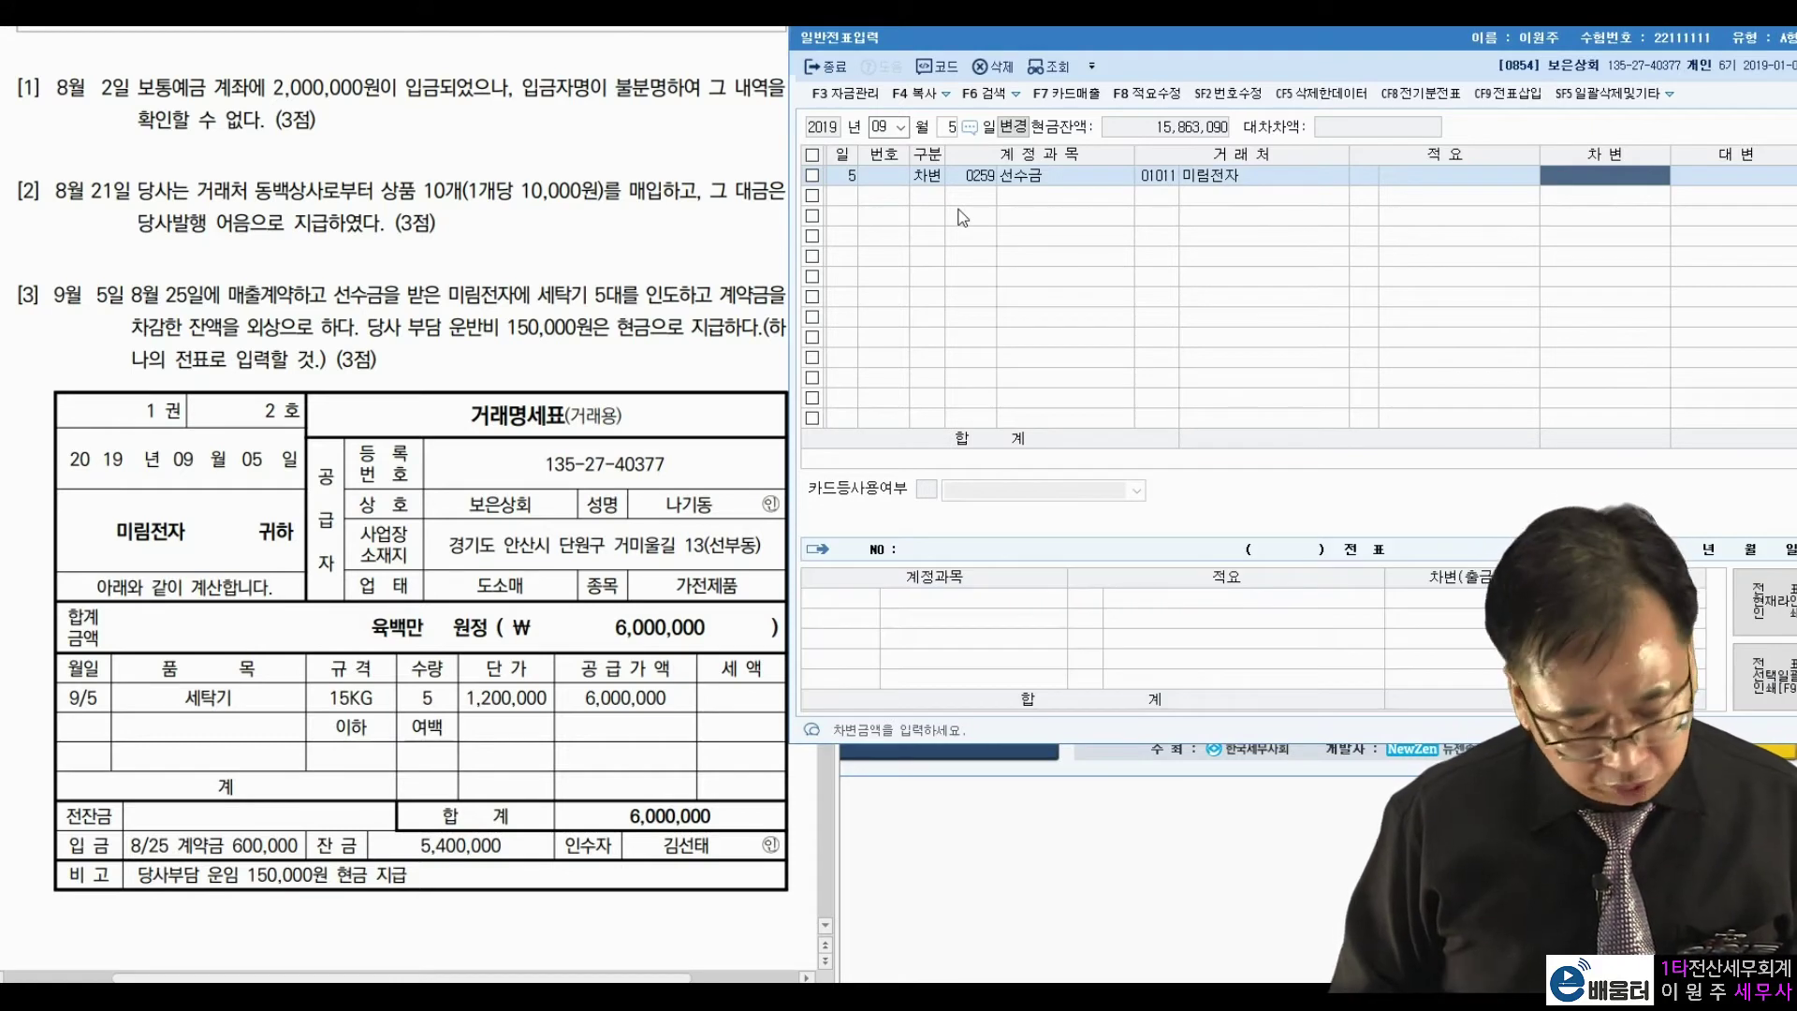
type("6000000")
key("Return")
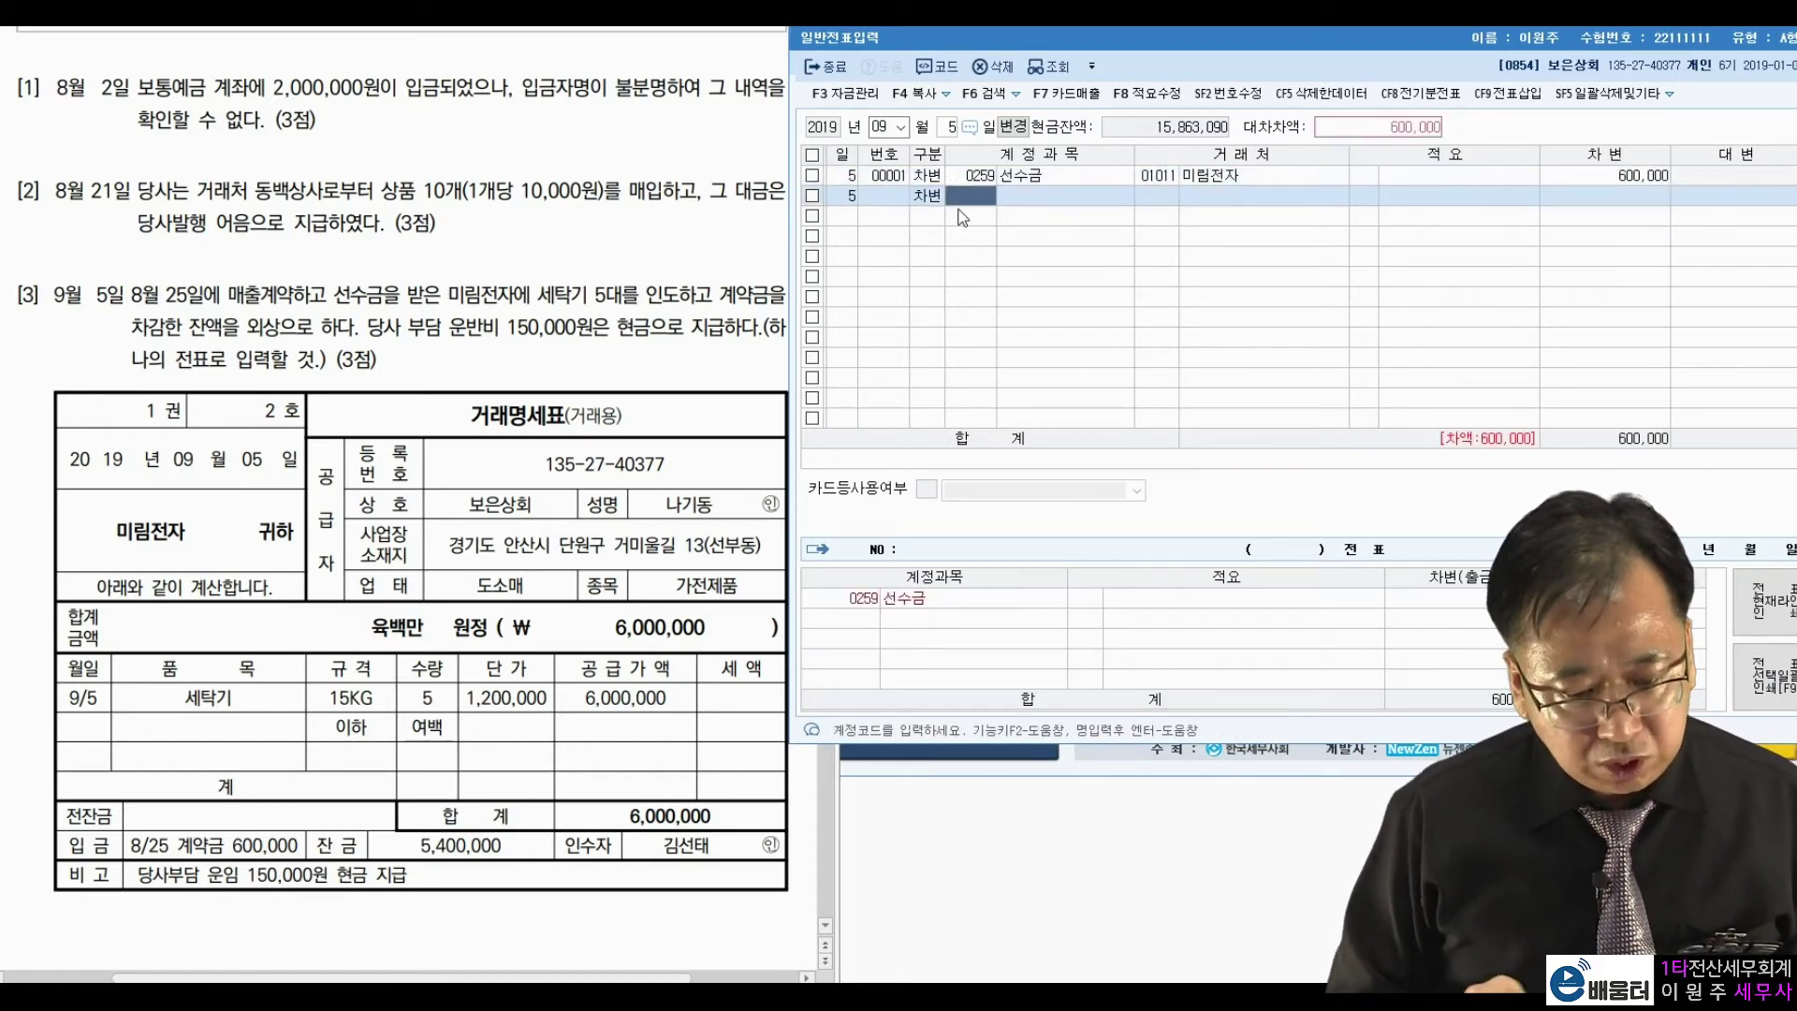
Debit 0108 외상매출금 5,400,000 for customer 01011 미림전자.
type("108")
key("Return")
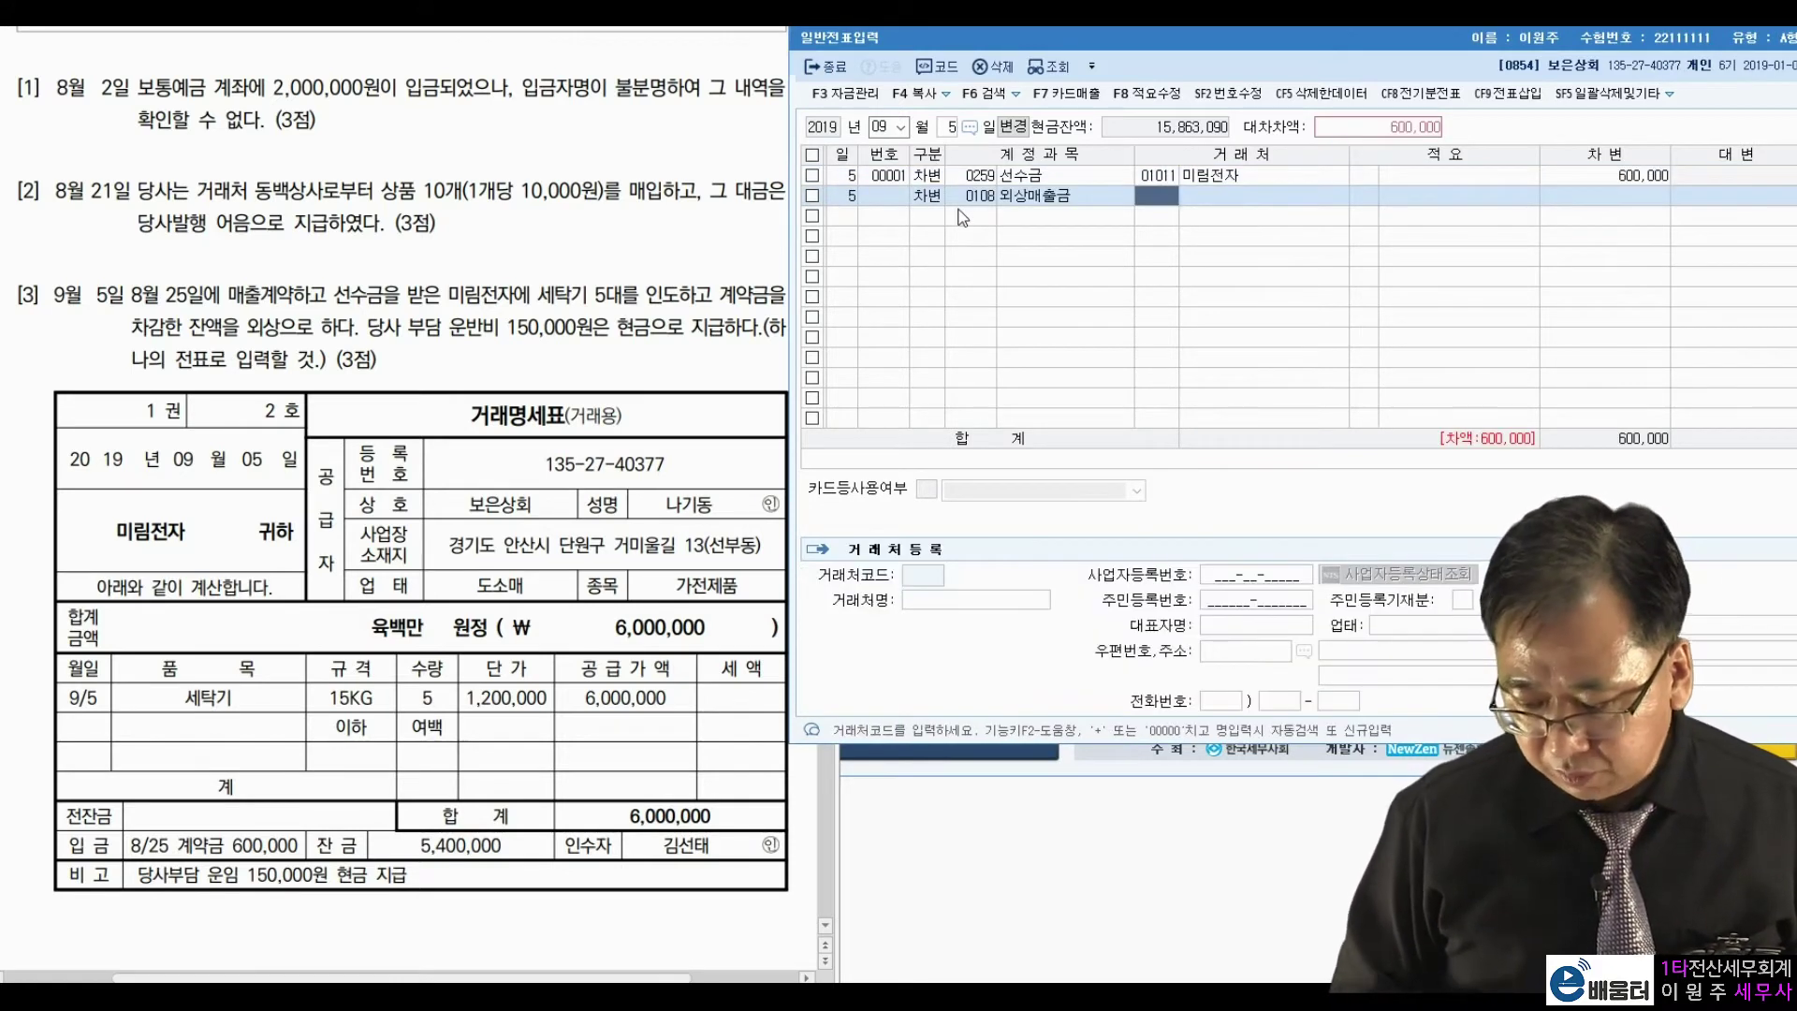
type("1011")
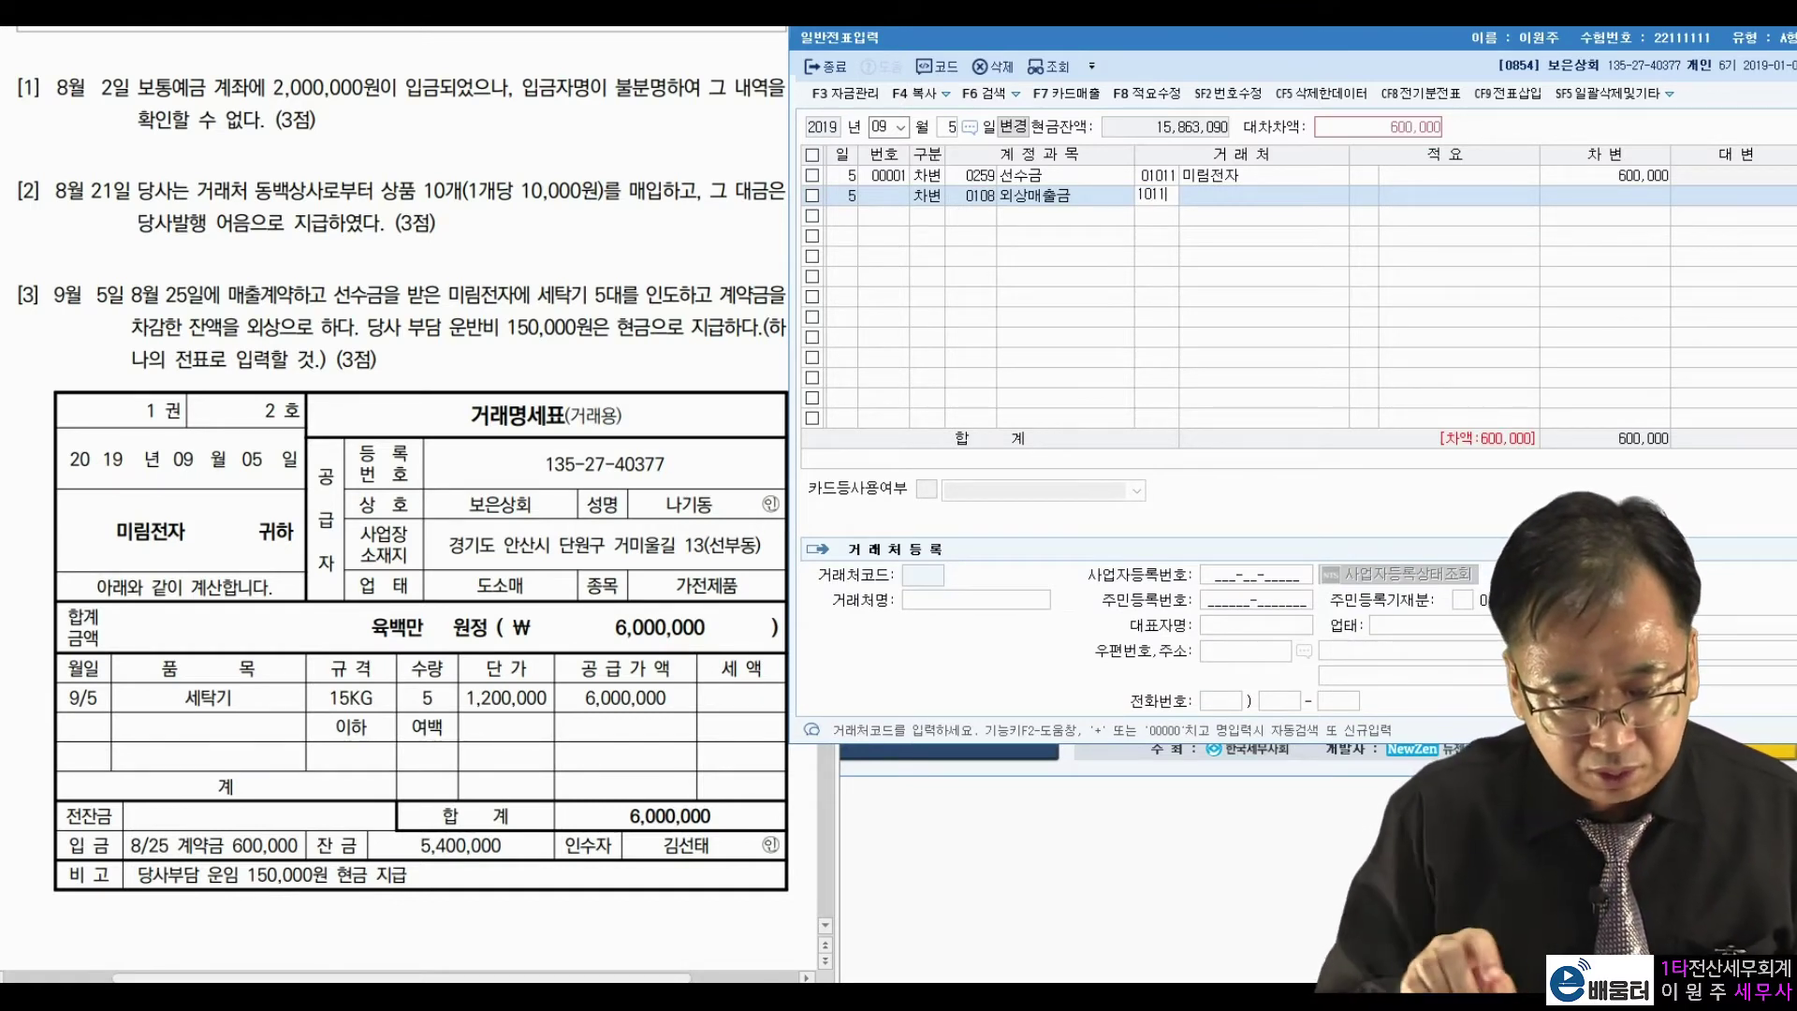
key("Return")
key("Return")
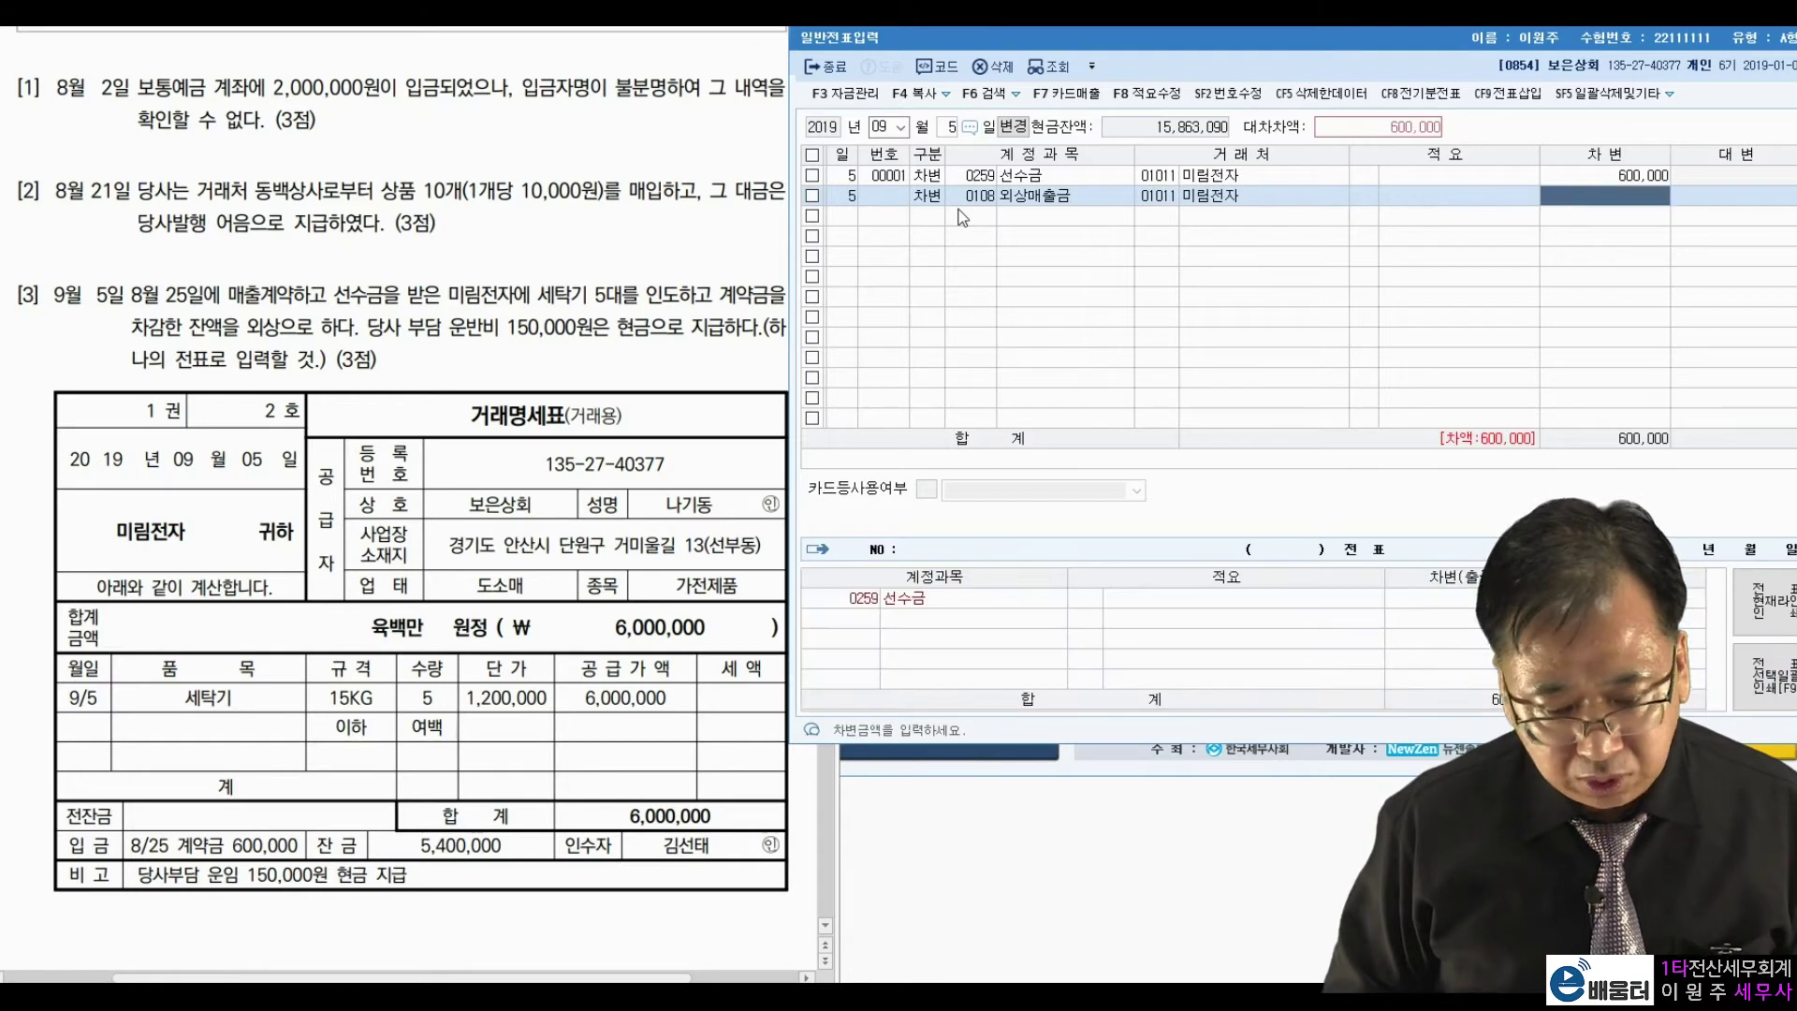
type("5400000")
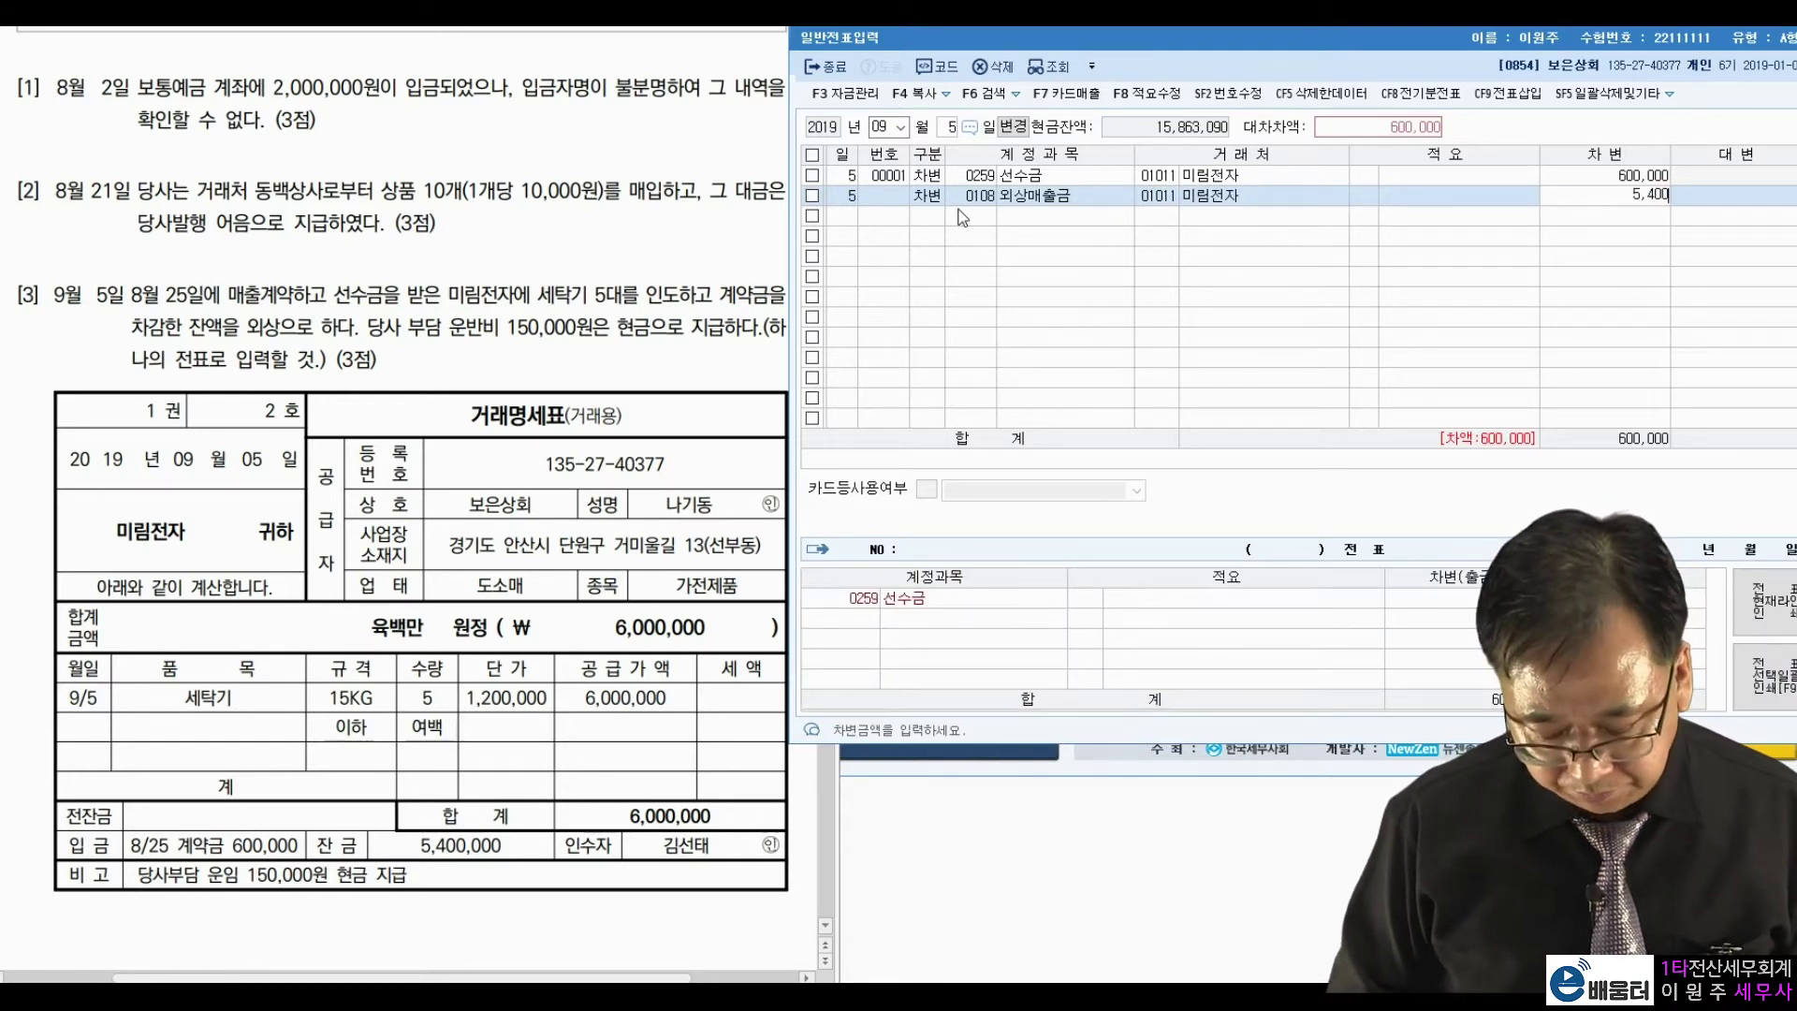
key("Return")
Debit 0824 운반비 150,000 for the freight.
type("3")
key("Return")
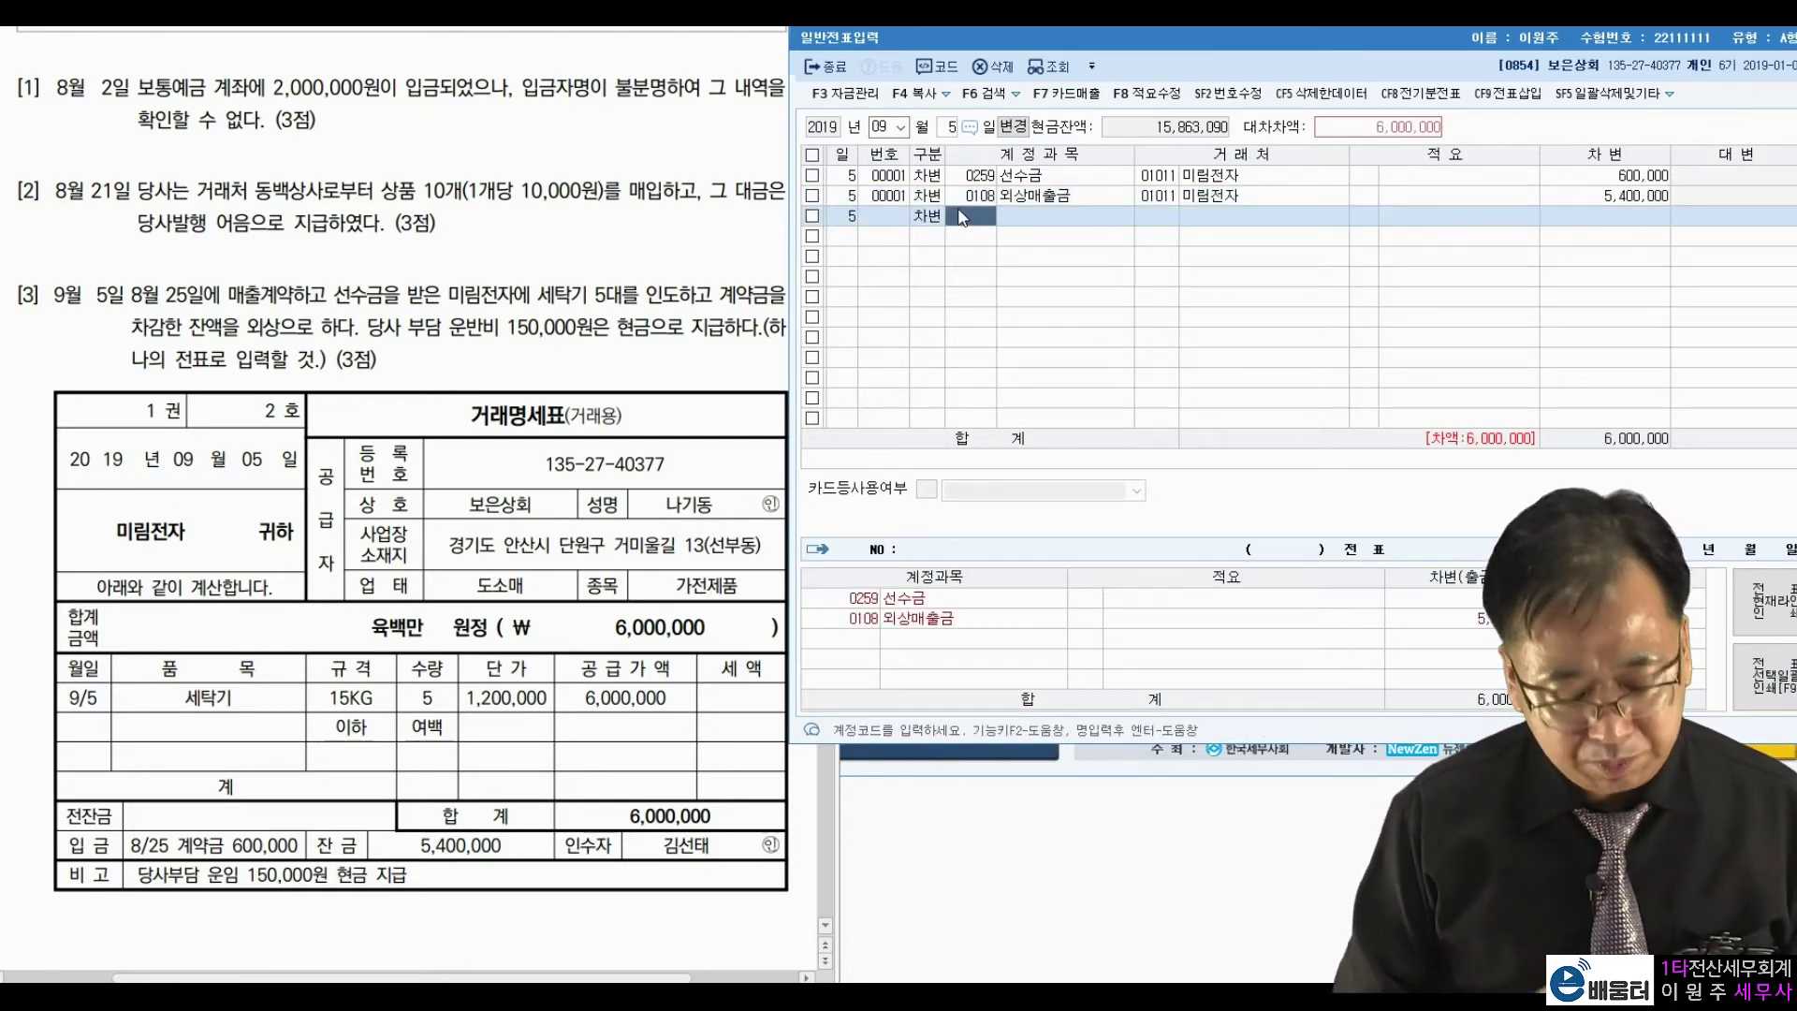
type("운반비")
key("Return")
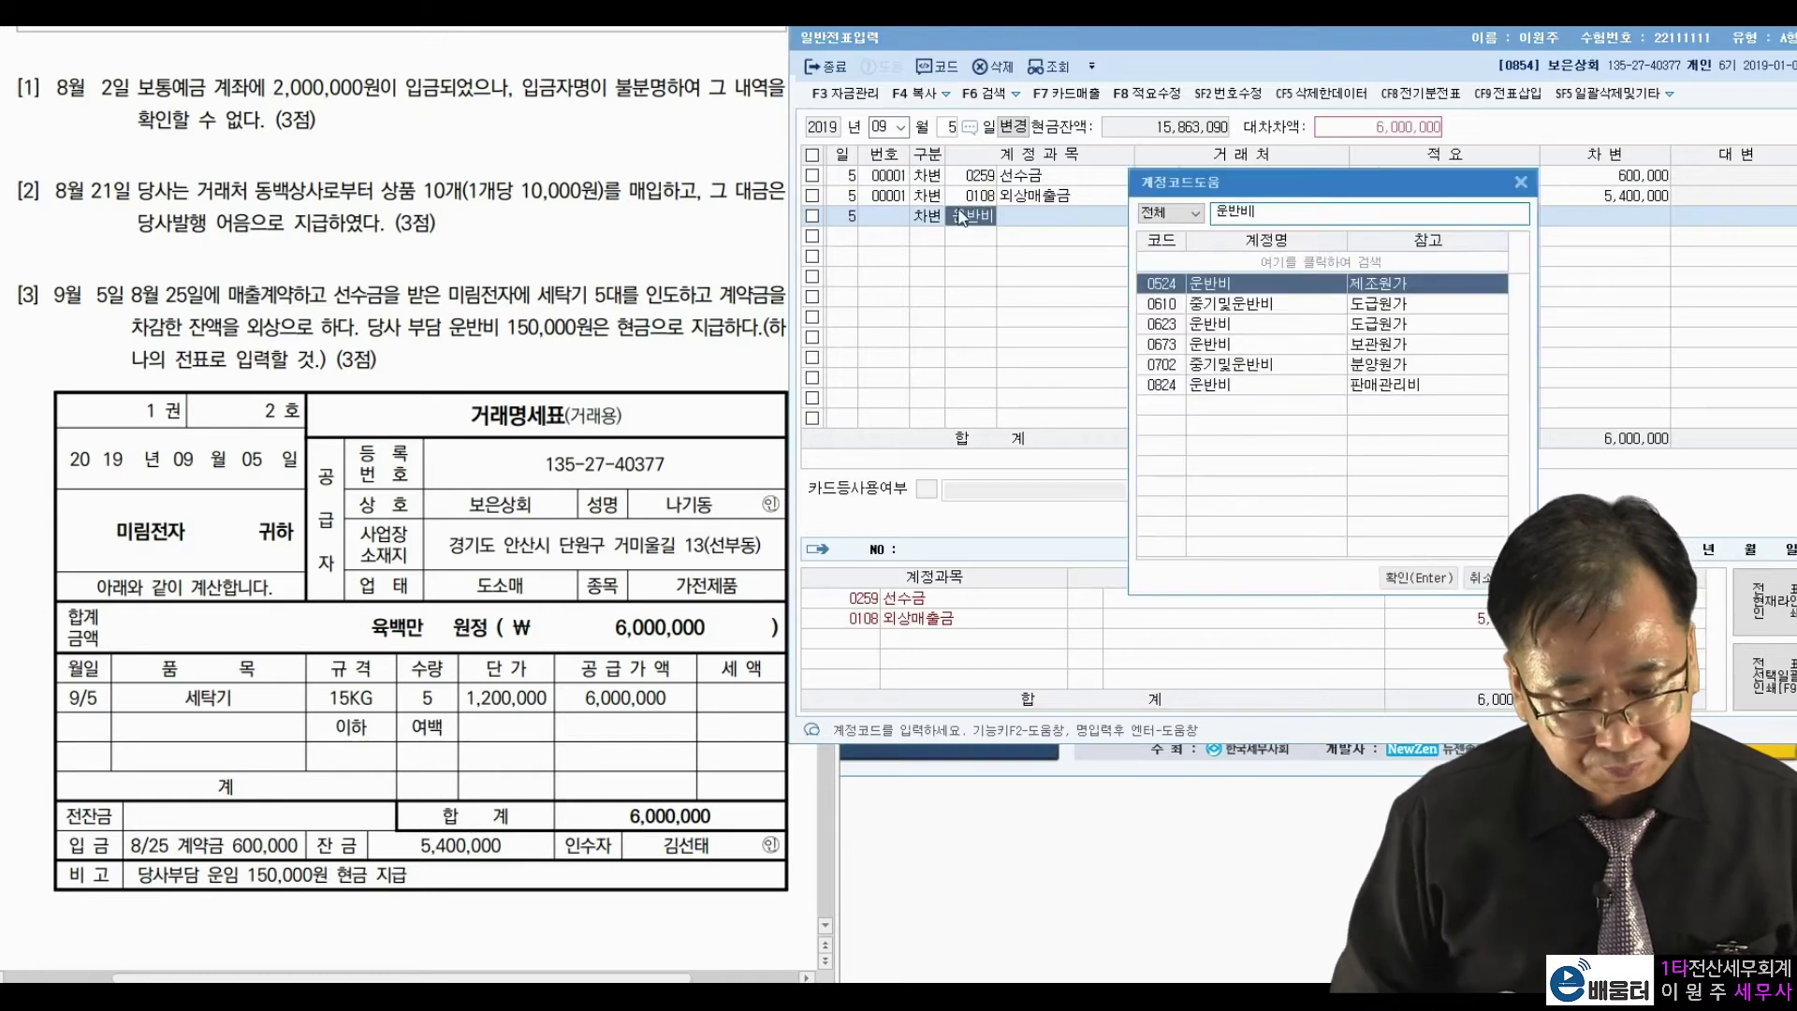
key("Down")
key("Down")
key("Down")
key("Down")
key("Down")
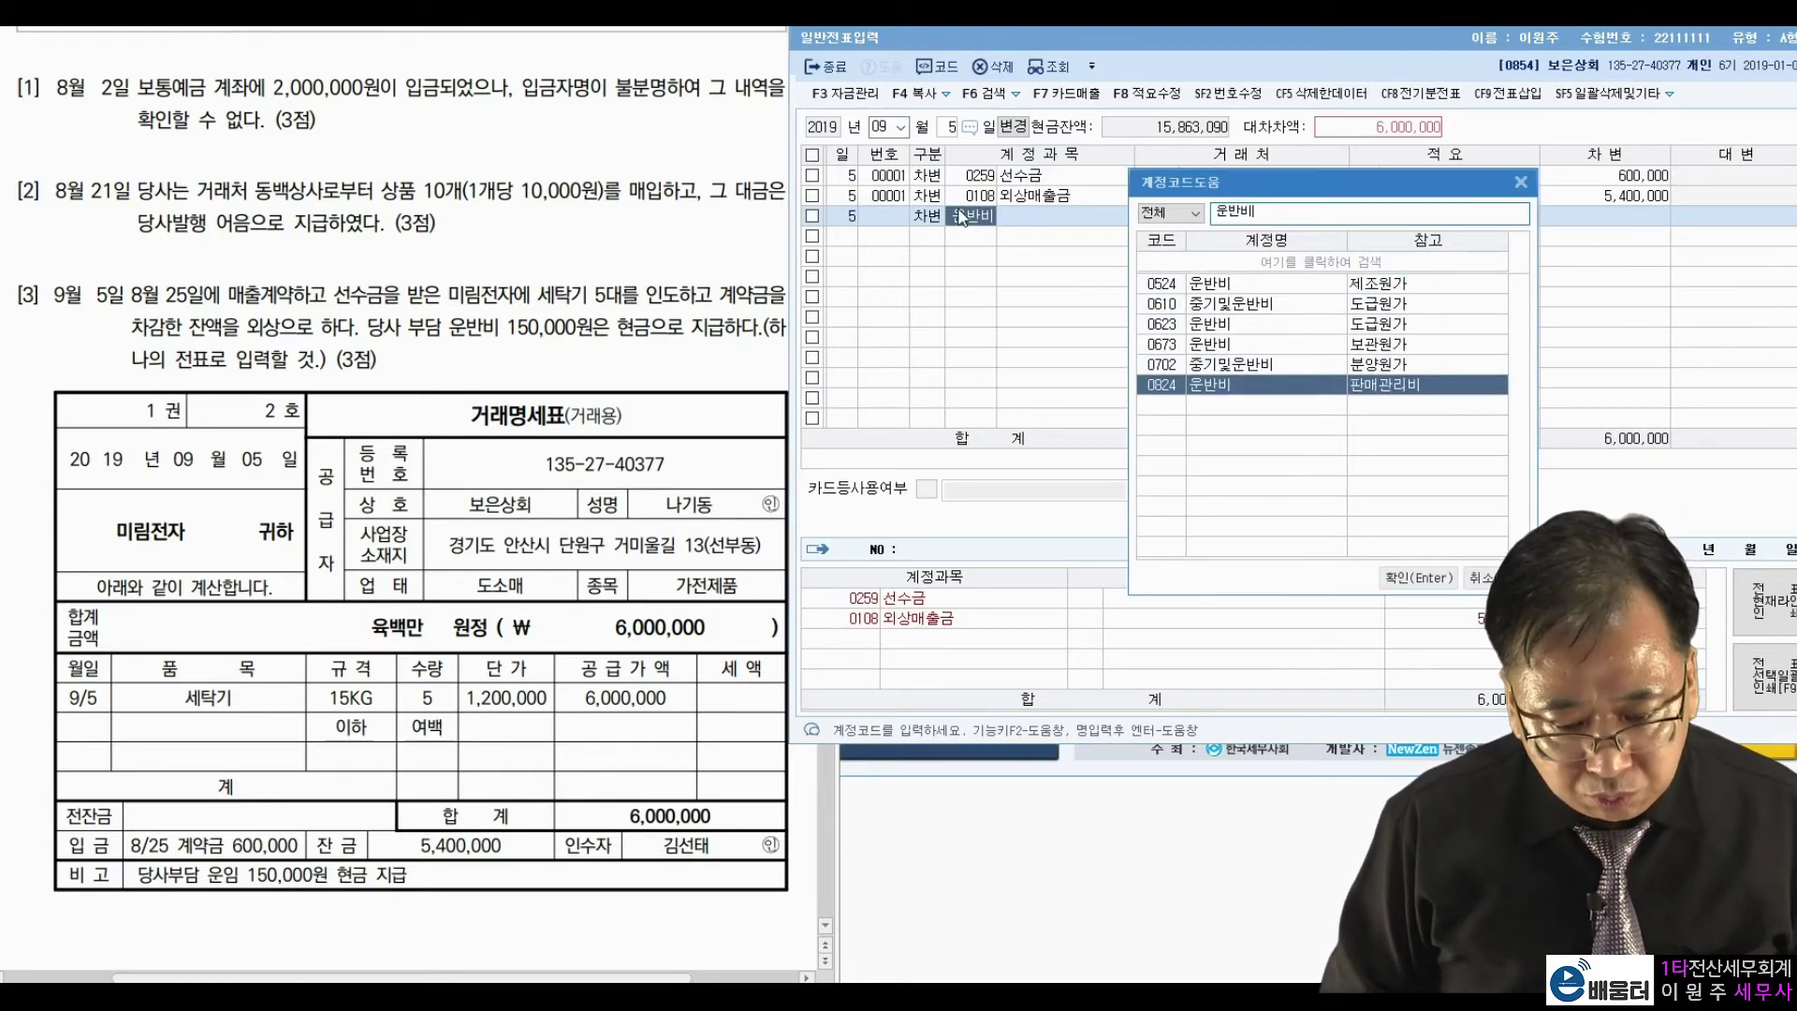
key("Return")
key("Return")
key("Return")
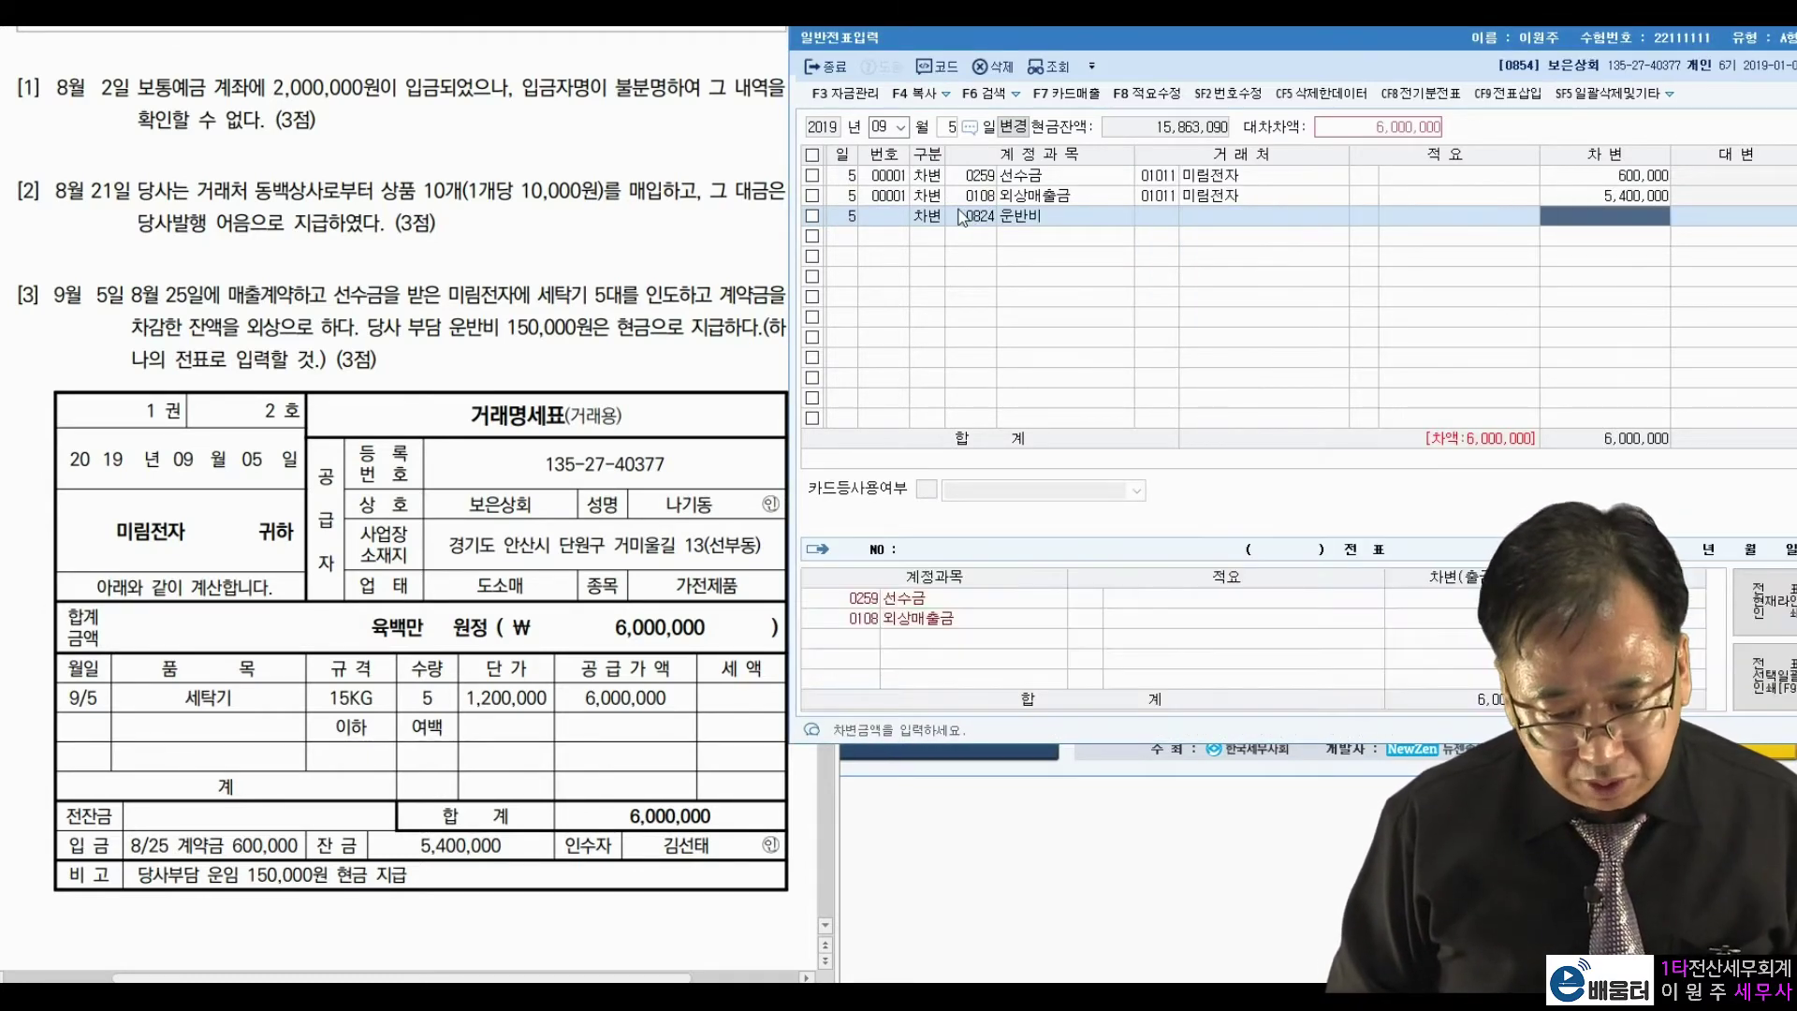
type("1500000")
key("Return")
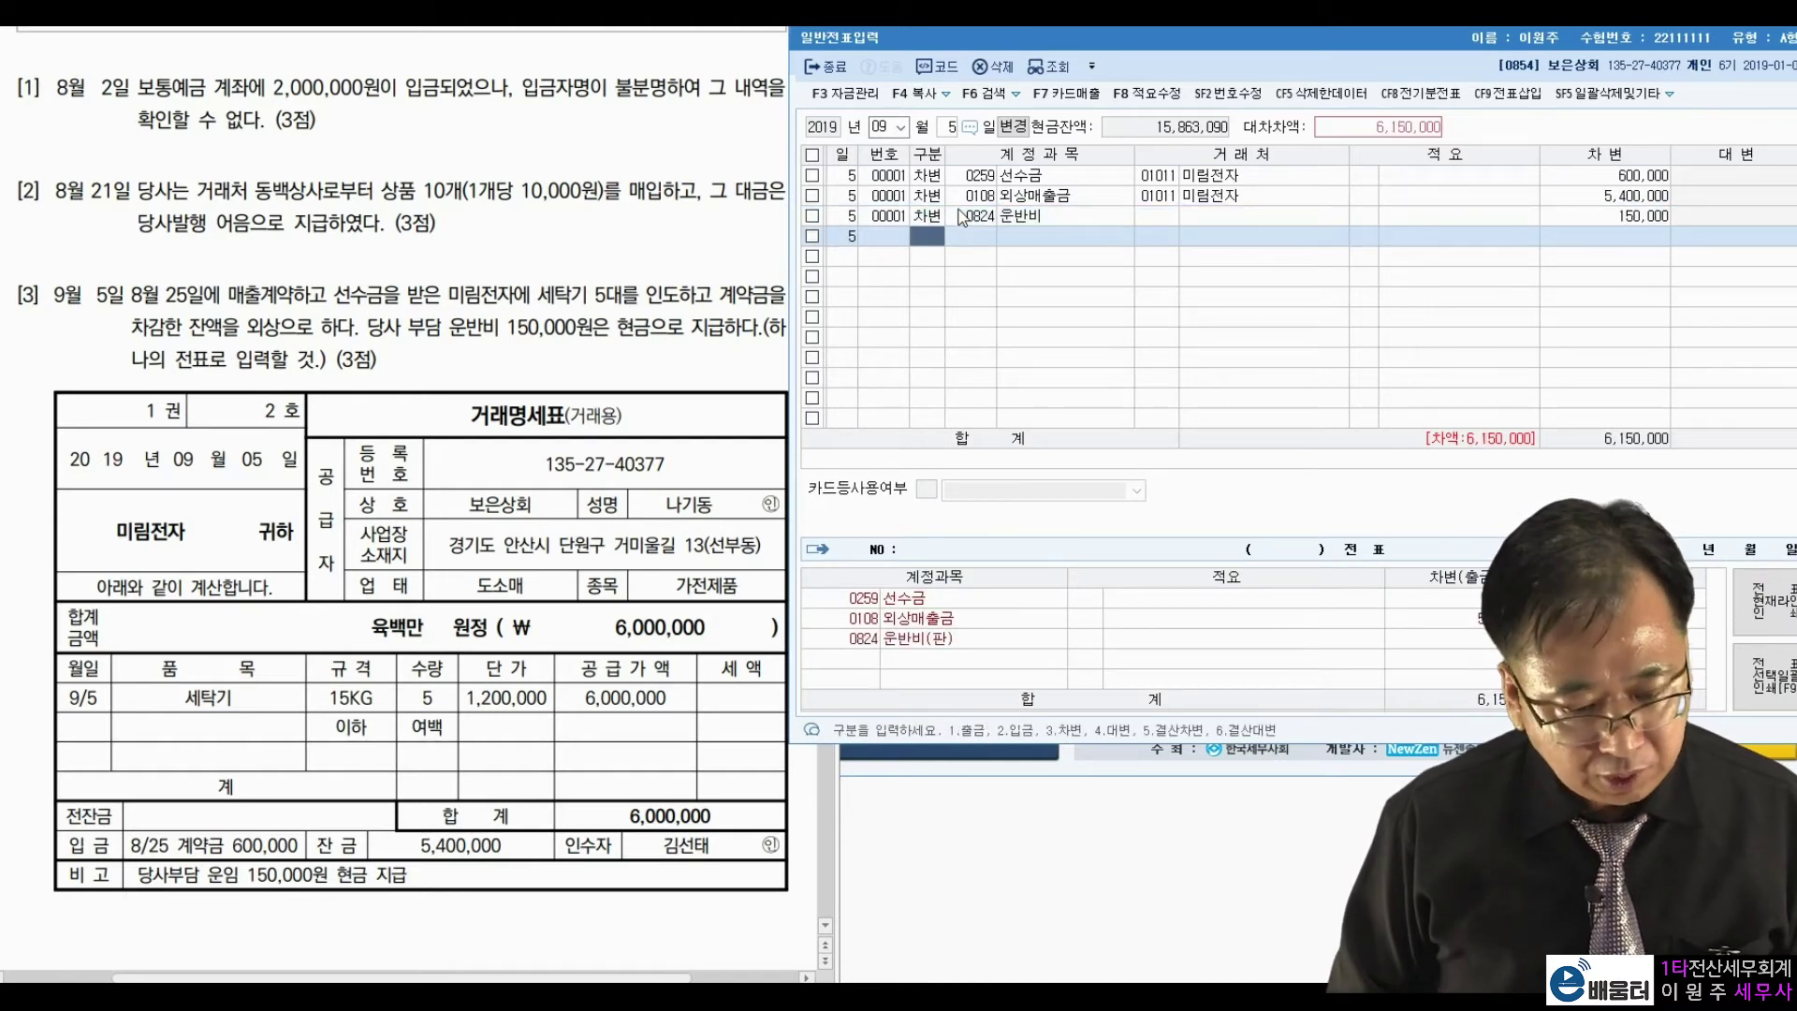
type("4")
key("Return")
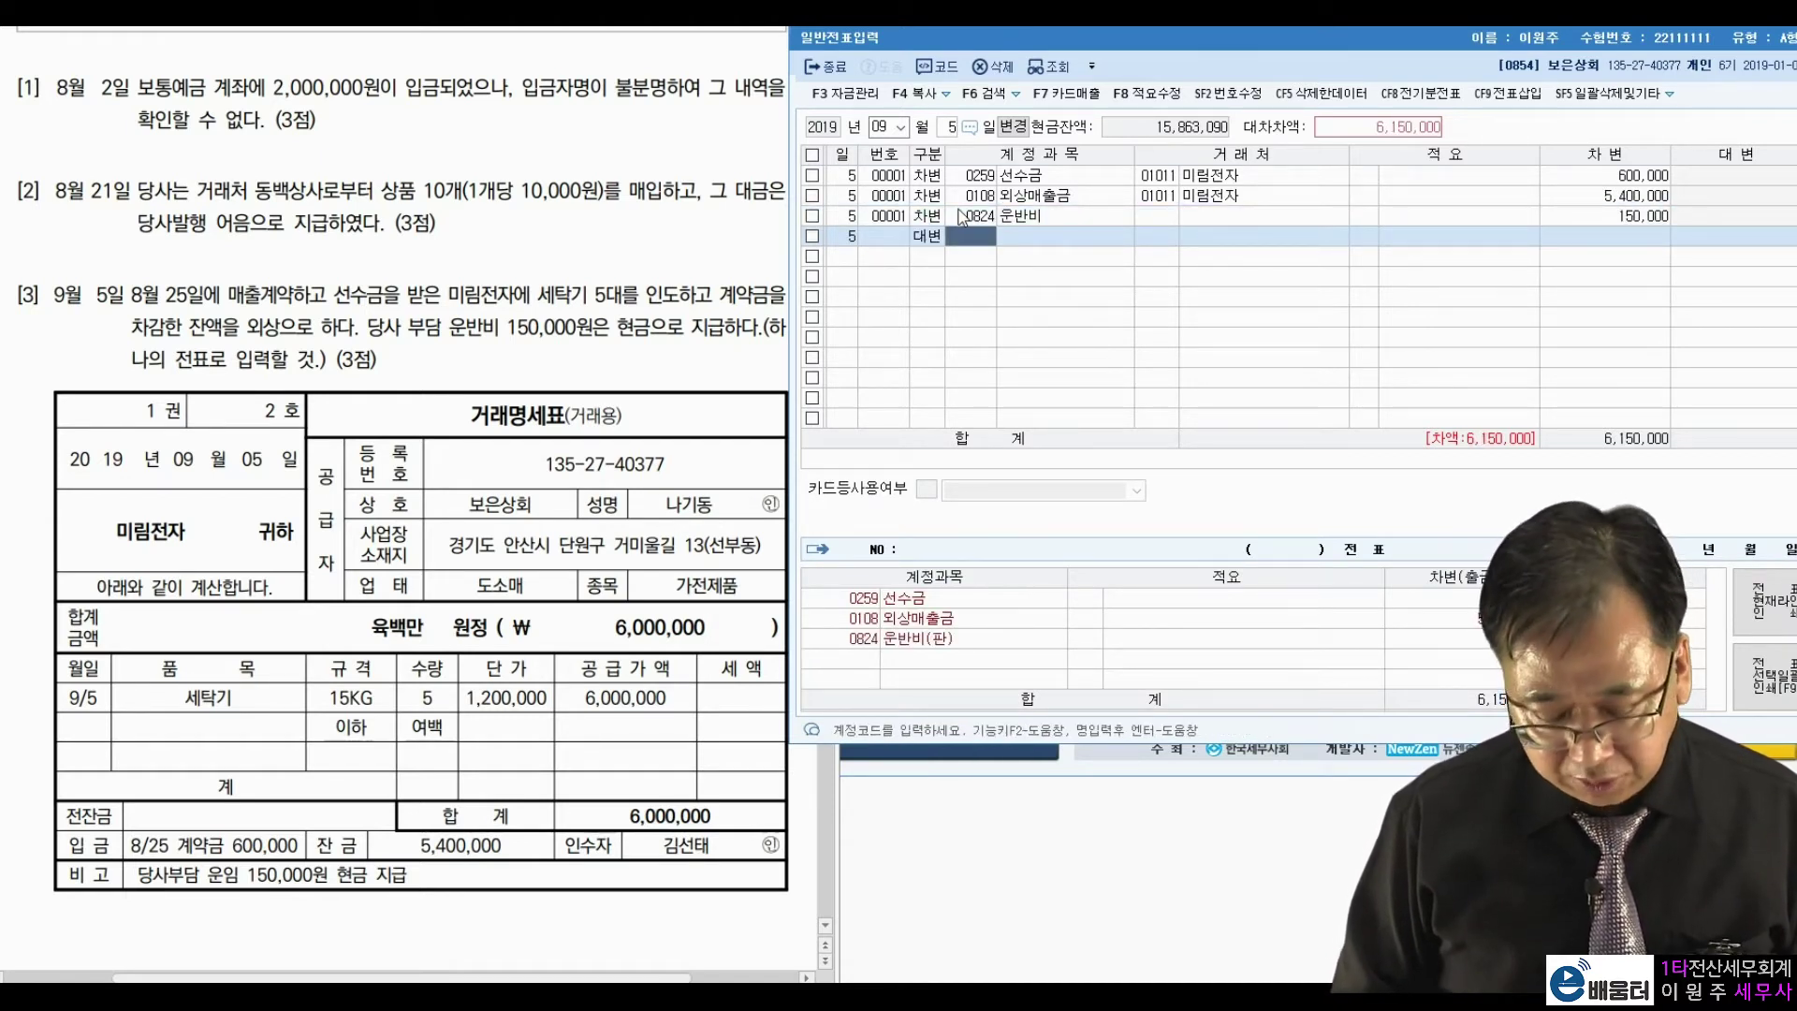
Credit 0101 현금 150,000, correcting the mistyped amount.
type("101")
key("Return")
key("Return")
key("Return")
type("000")
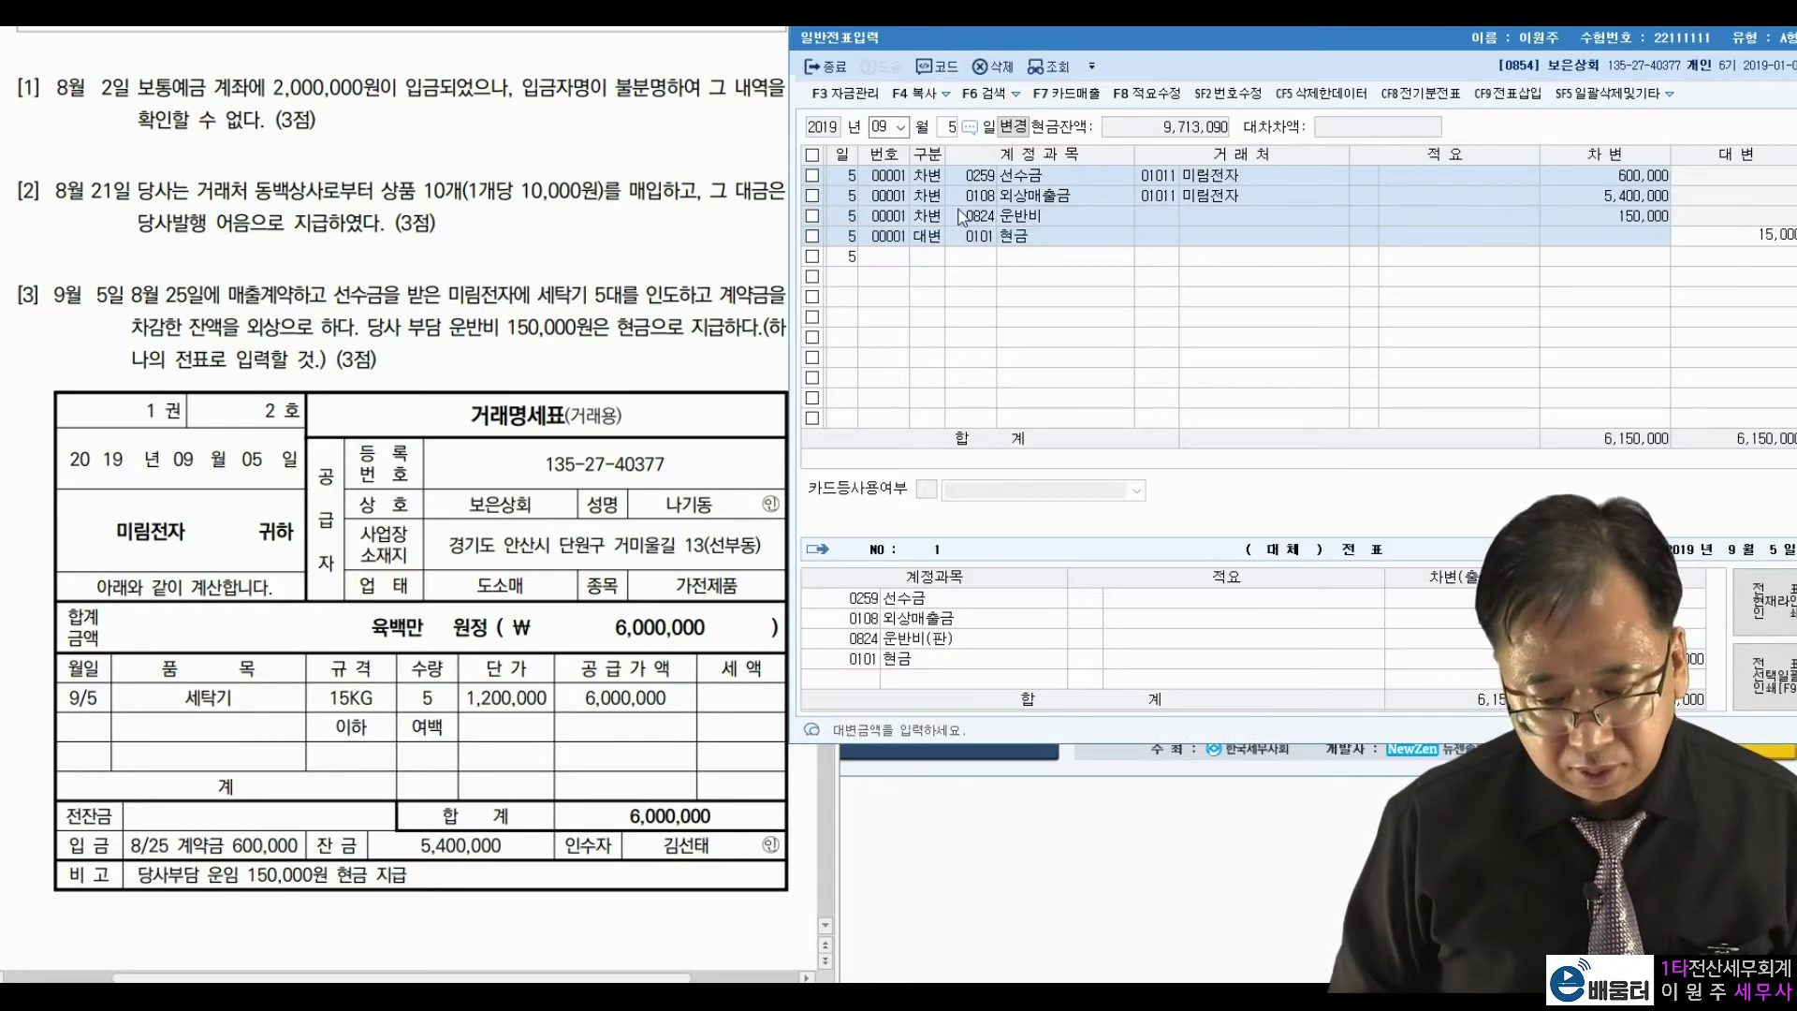
key("Return")
key("Up")
key("Return")
key("Return")
key("Return")
key("Return")
type("150000")
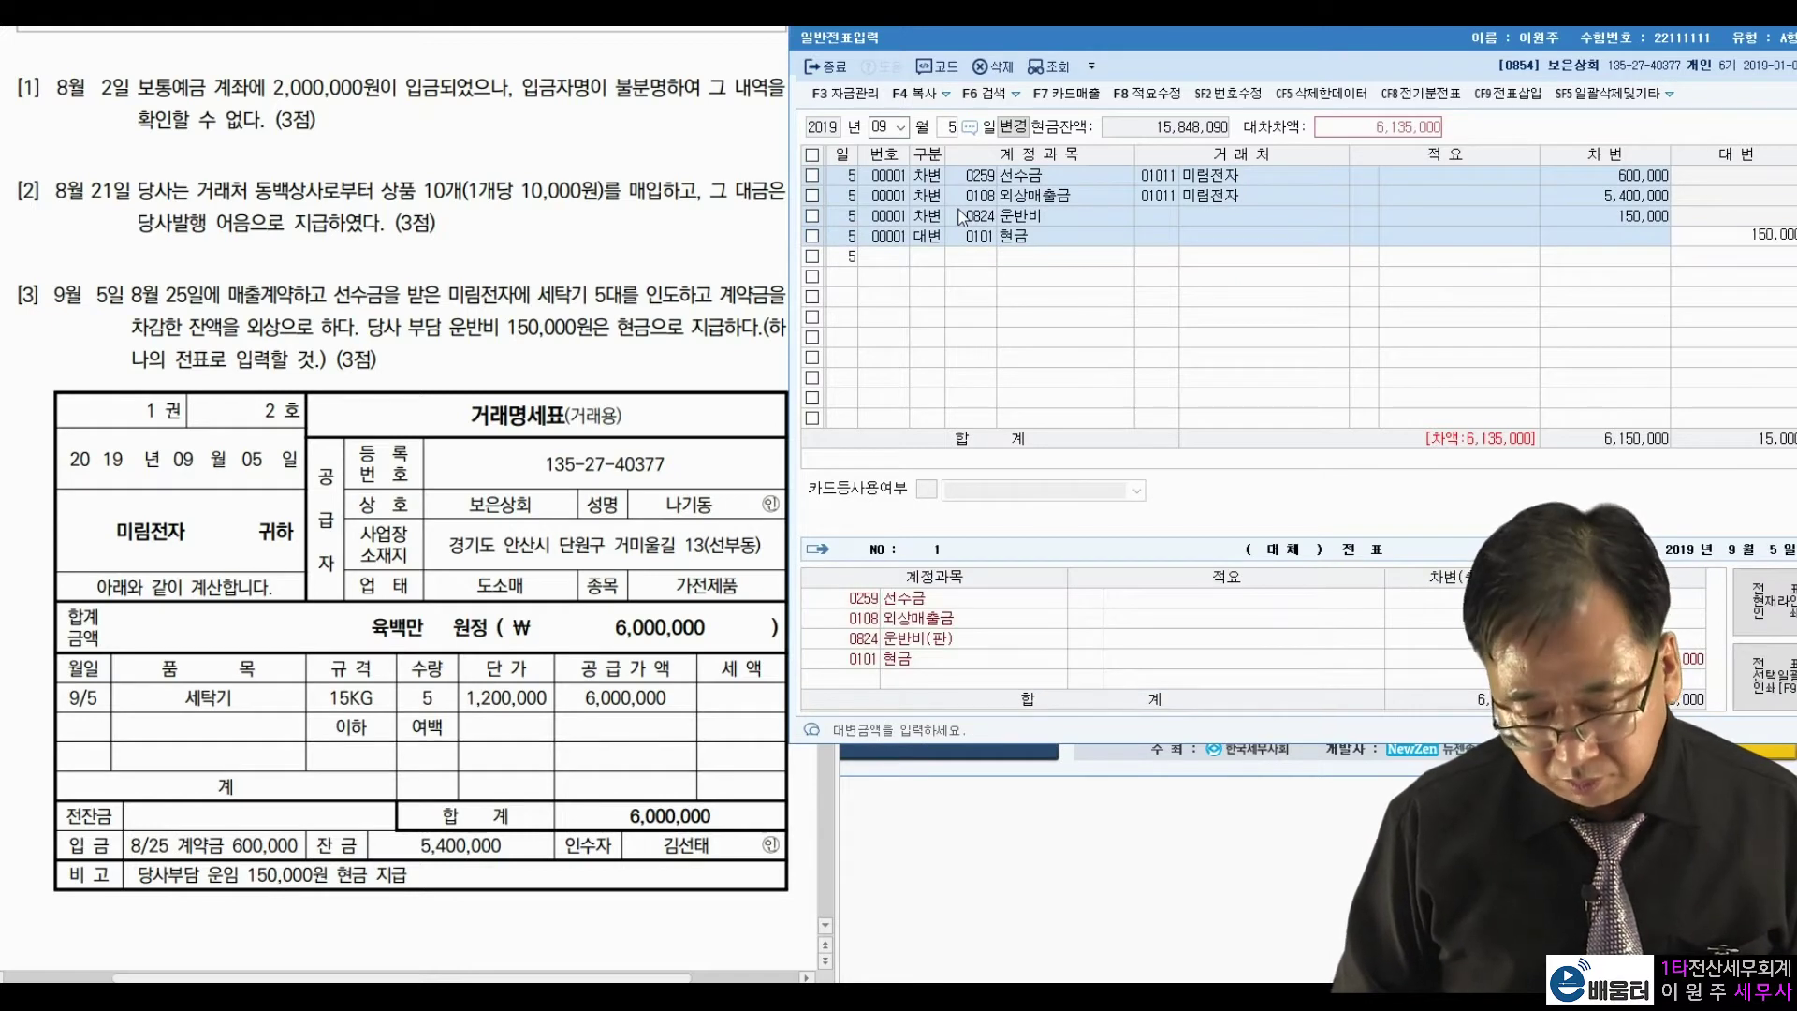
key("Return")
Add 0401 상품매출 as the final credit line, balancing at 6,000,000.
type("4")
key("Return")
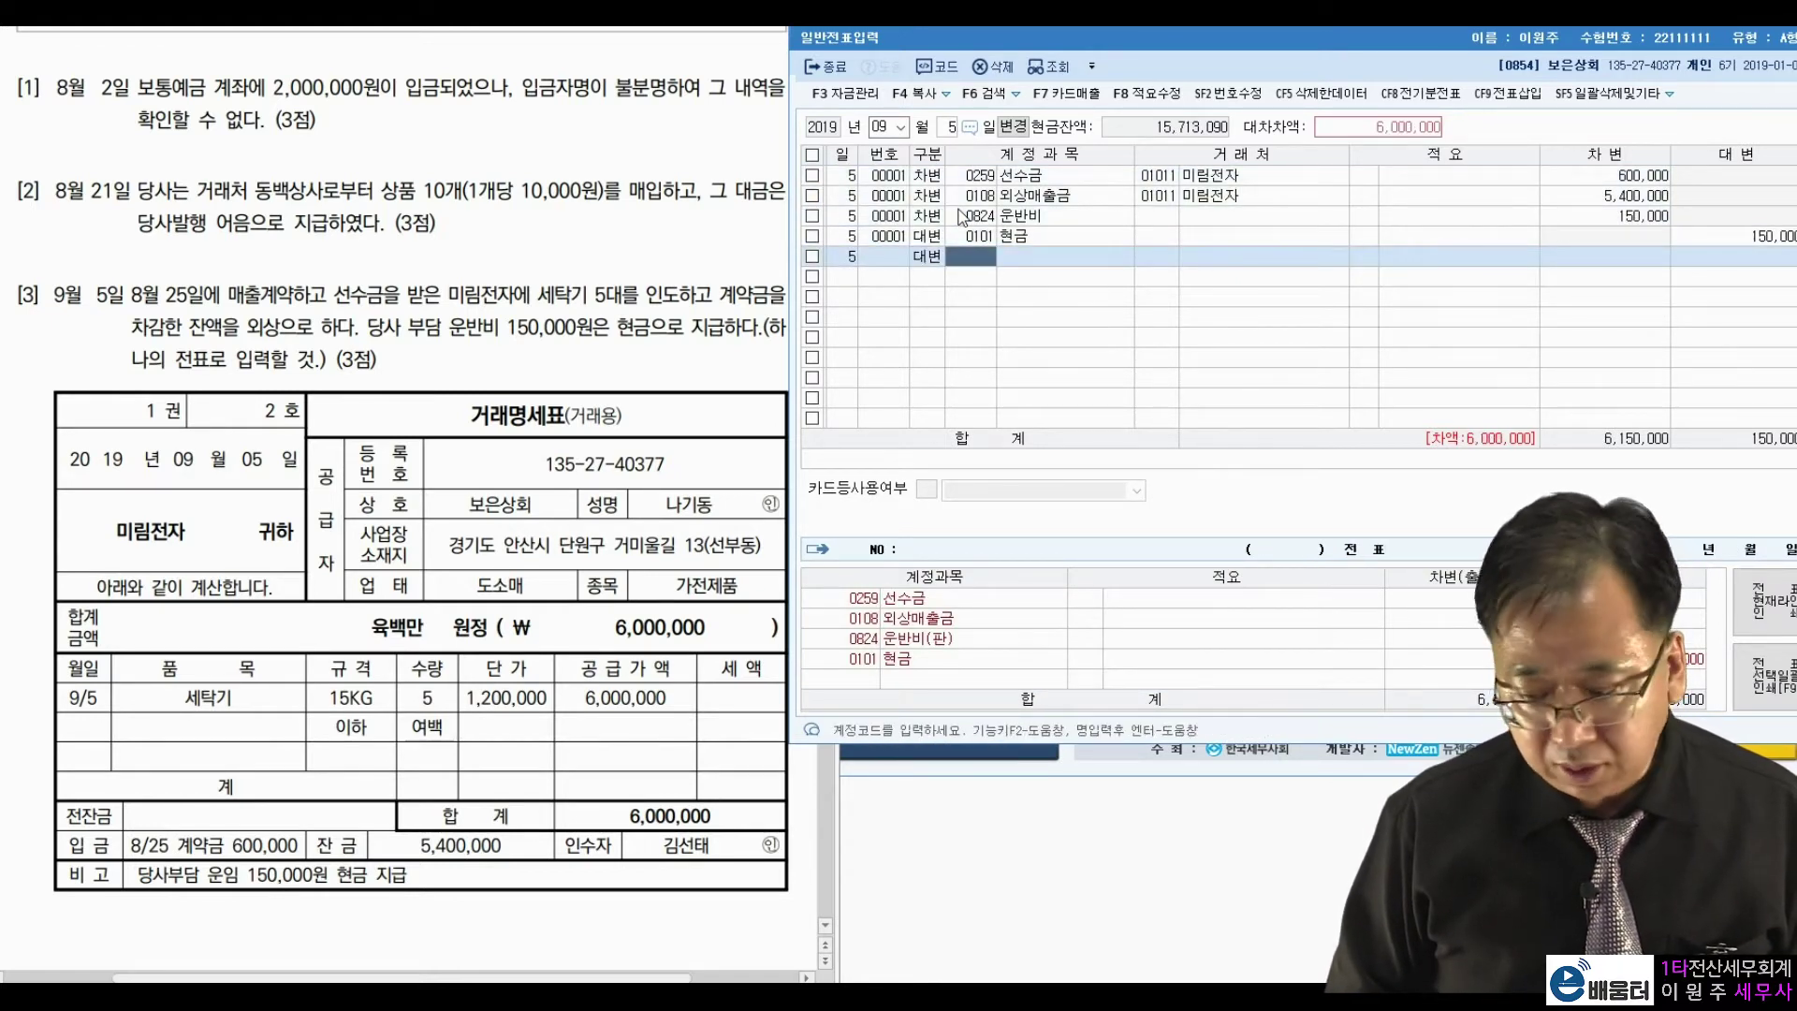
type("상품매")
key("Return")
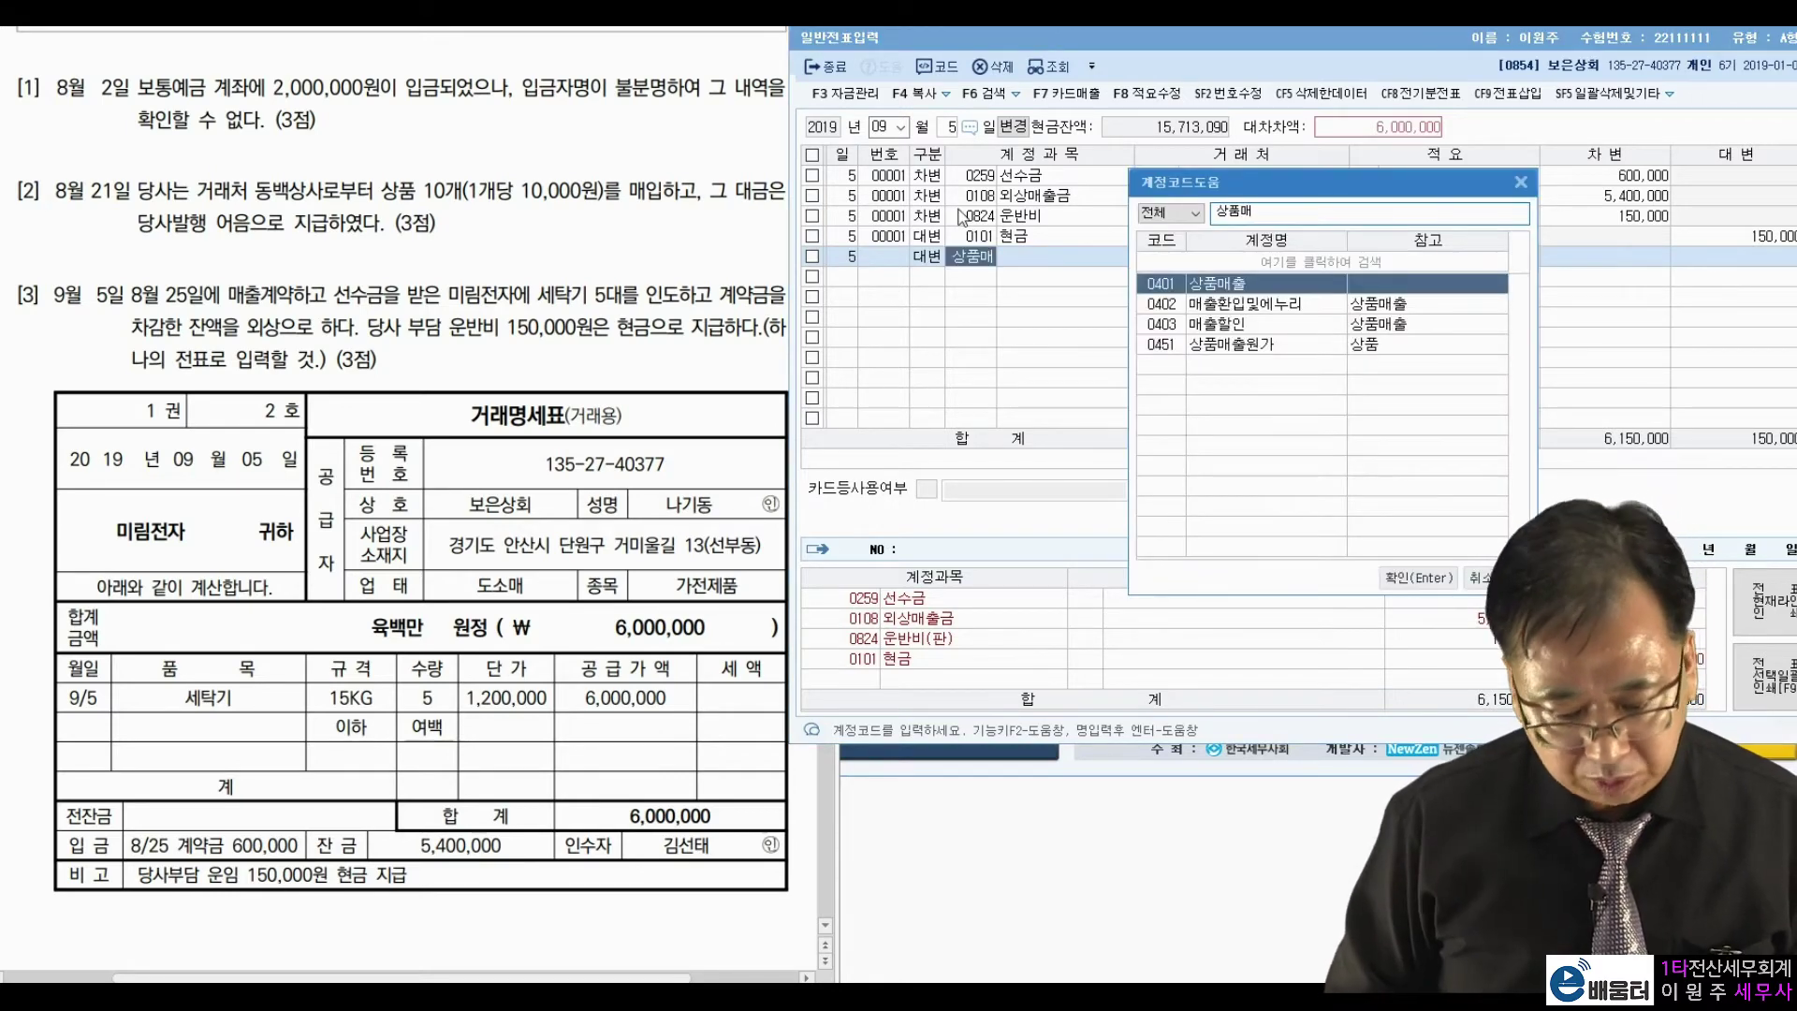
key("Return")
key("Return")
key("Return")
key("Return")
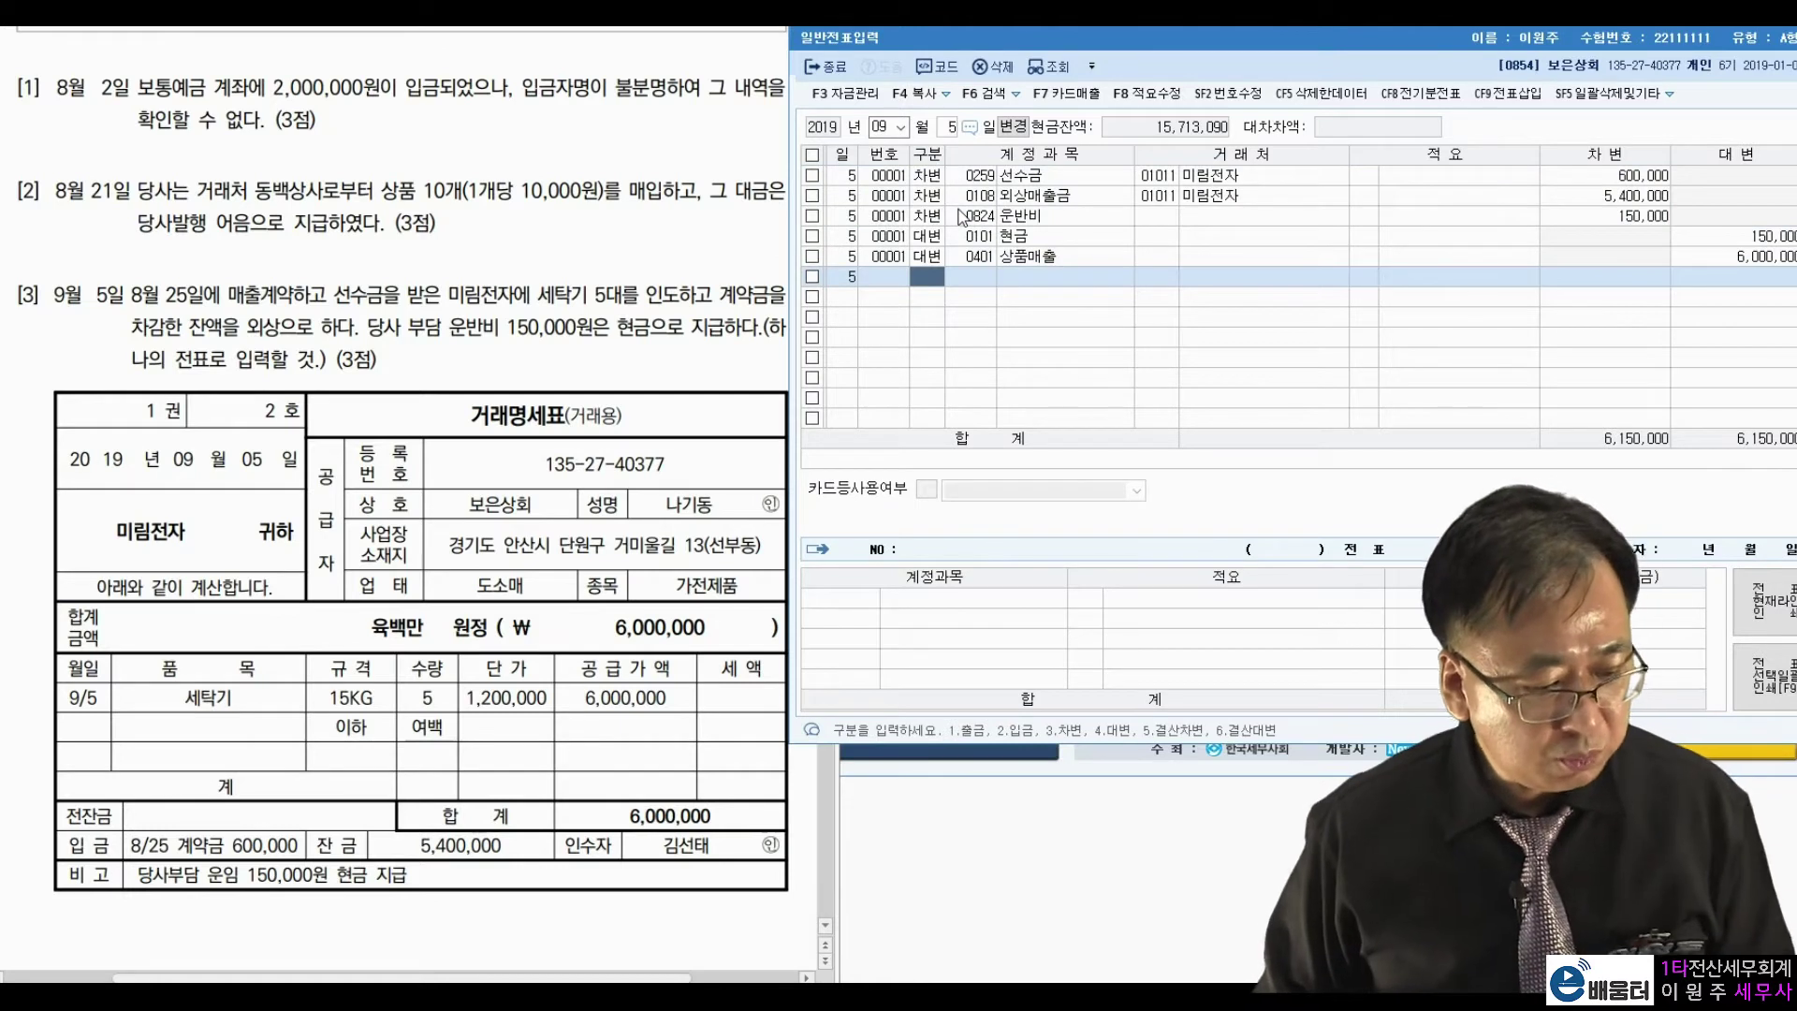
left_click(758, 327)
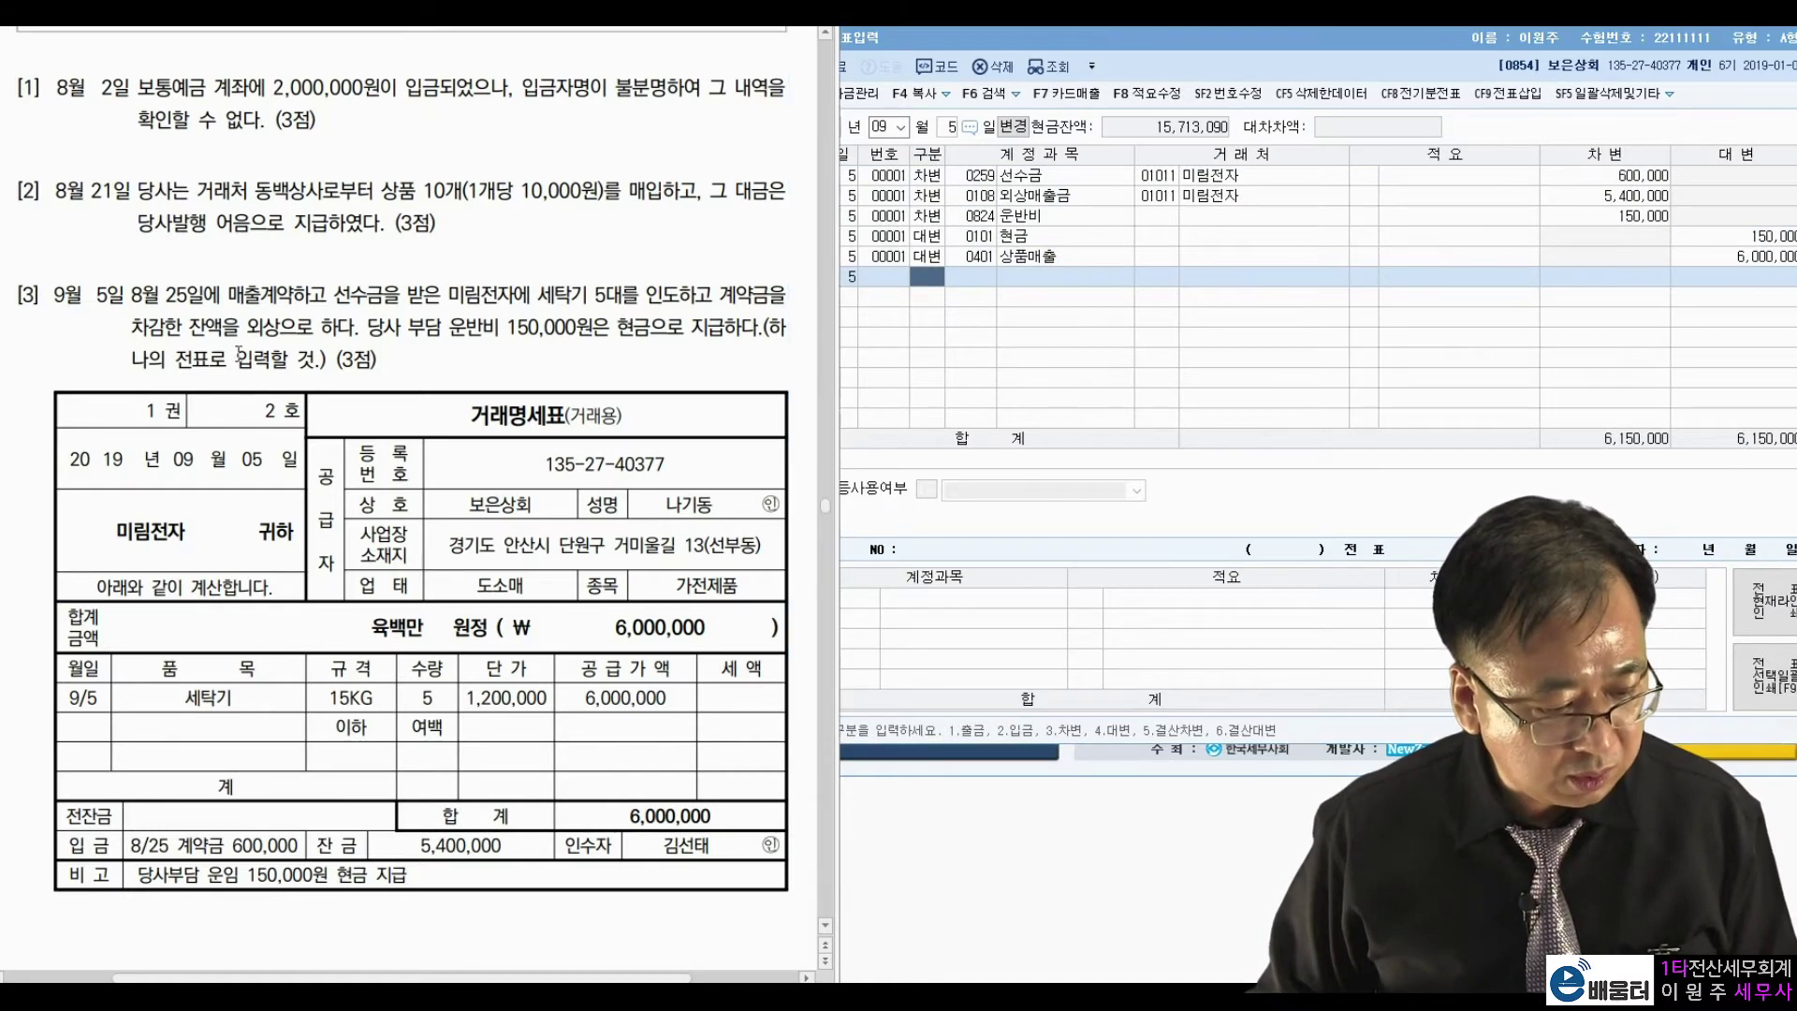
left_click(897, 192)
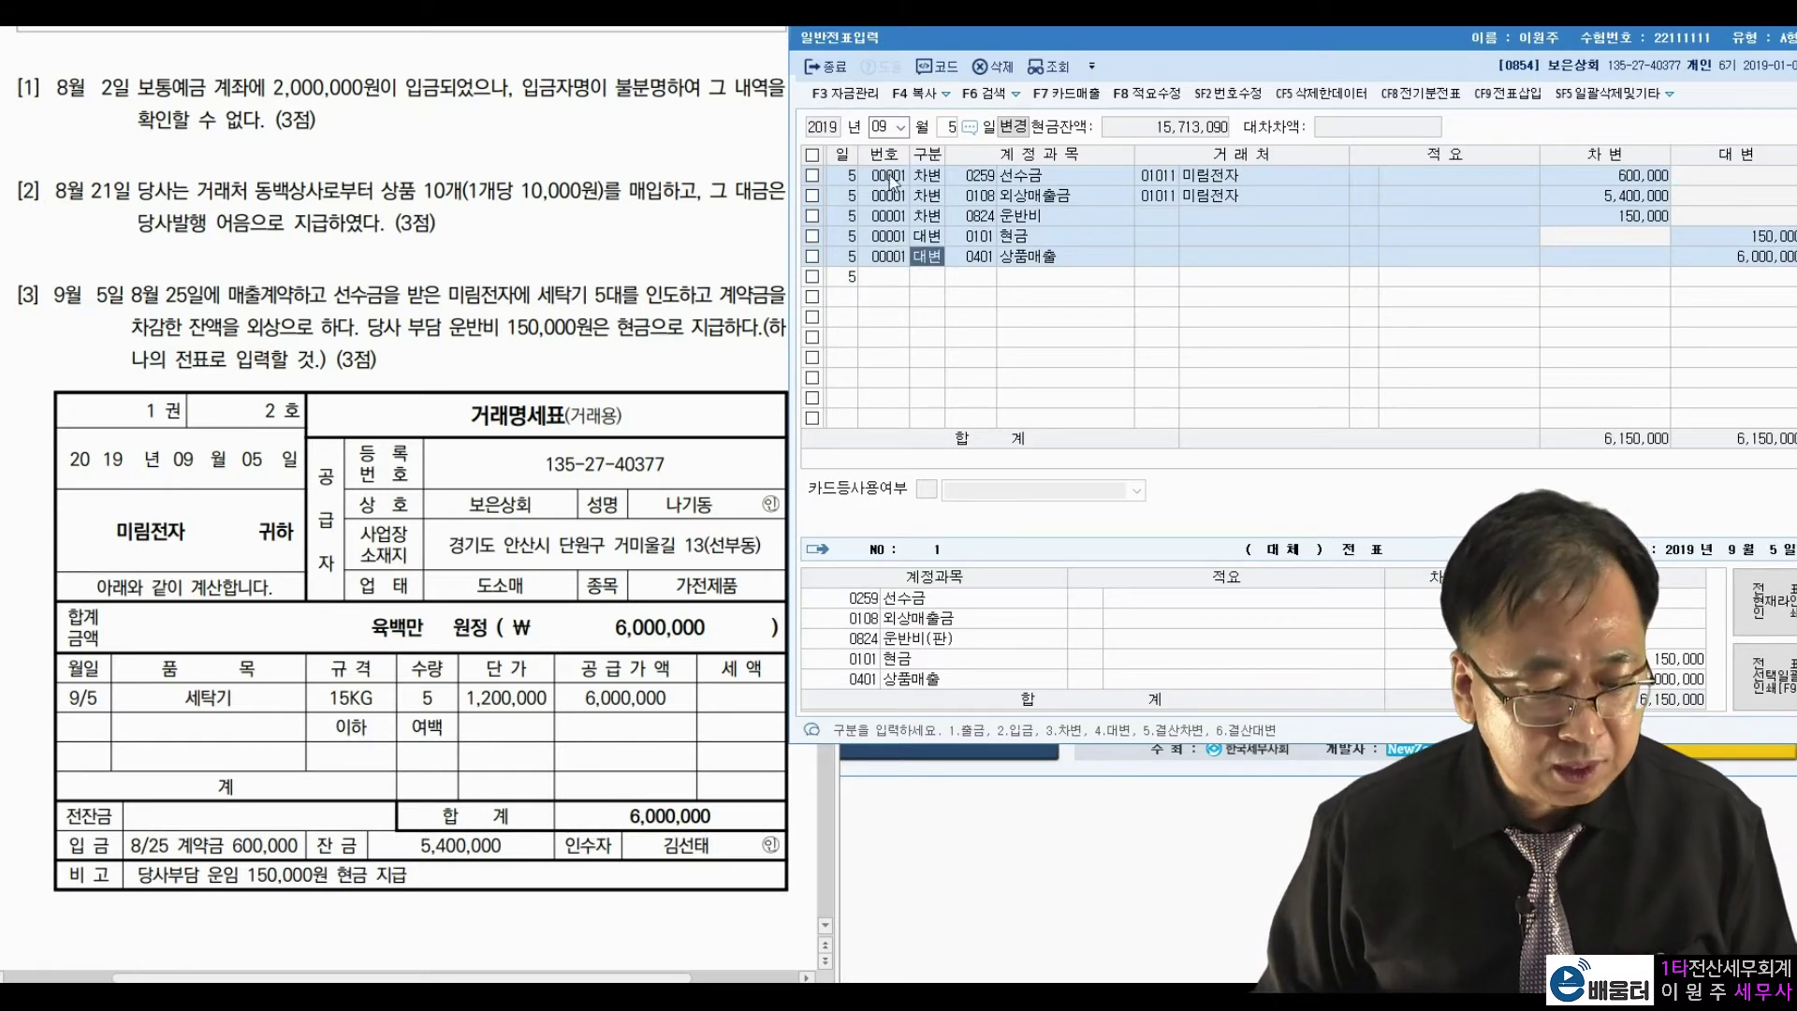
left_click(1228, 95)
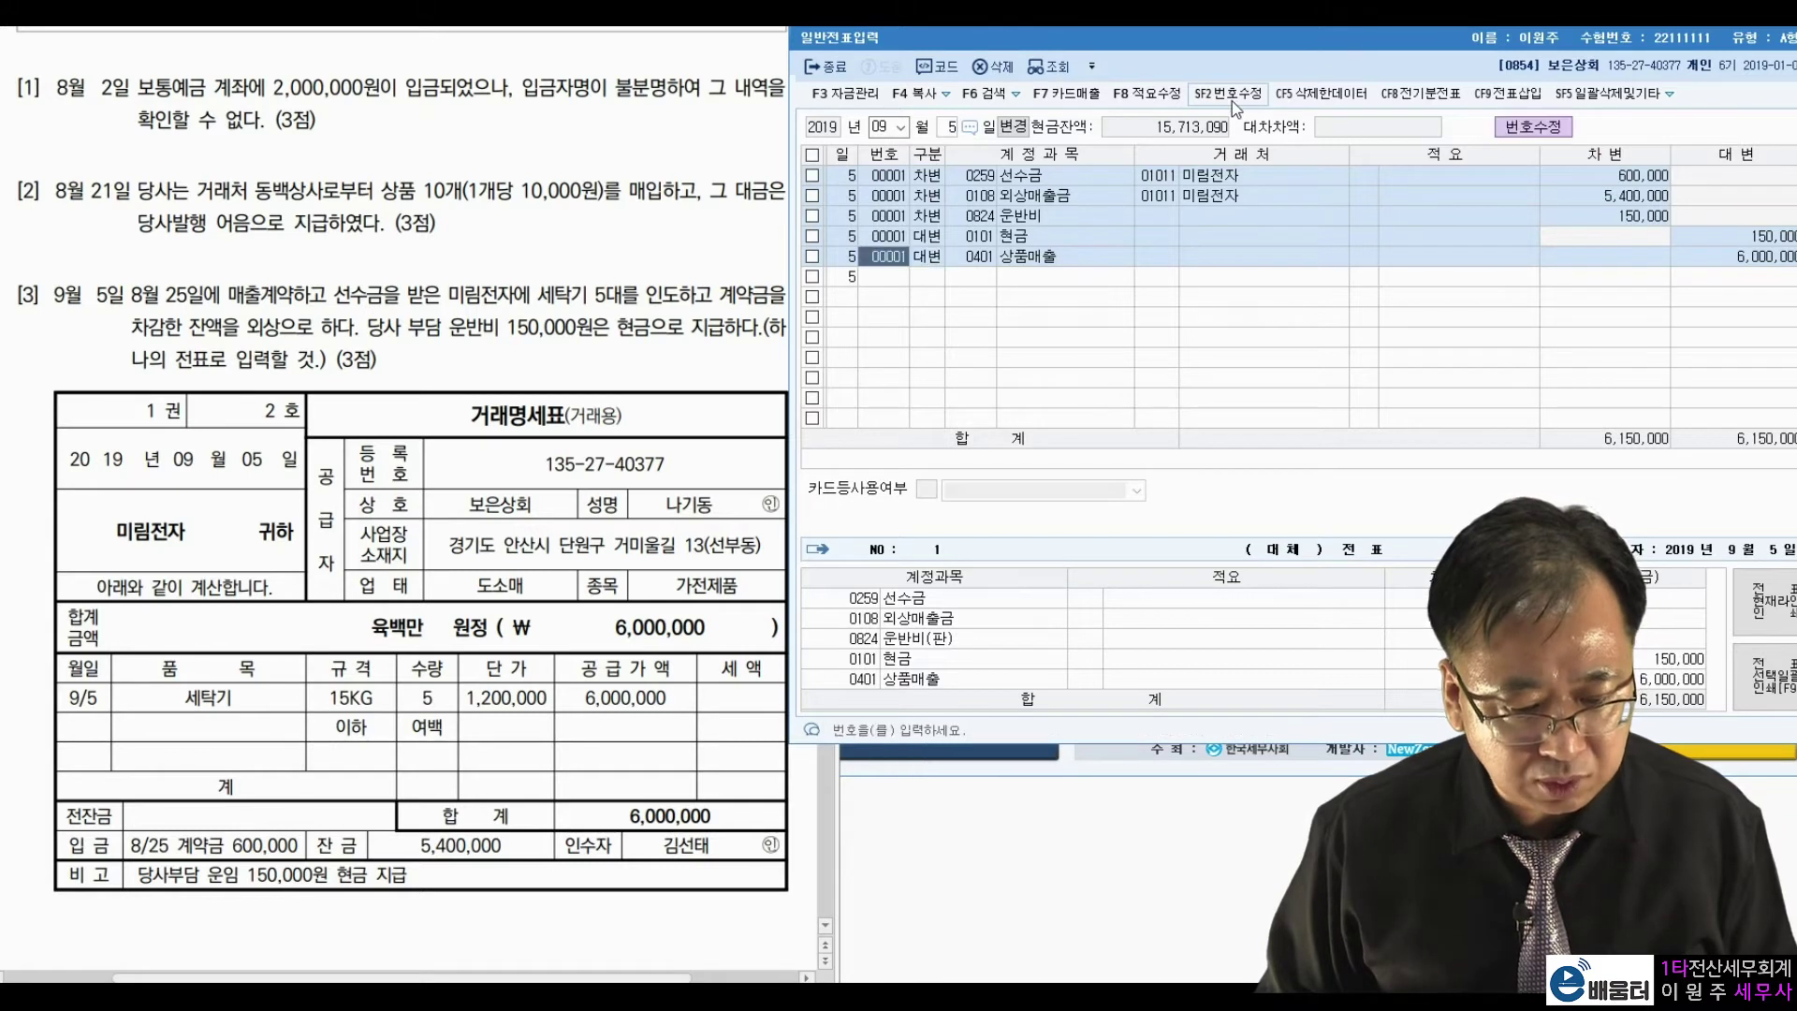
left_click(894, 196)
left_click(894, 216)
left_click(894, 236)
left_click(894, 255)
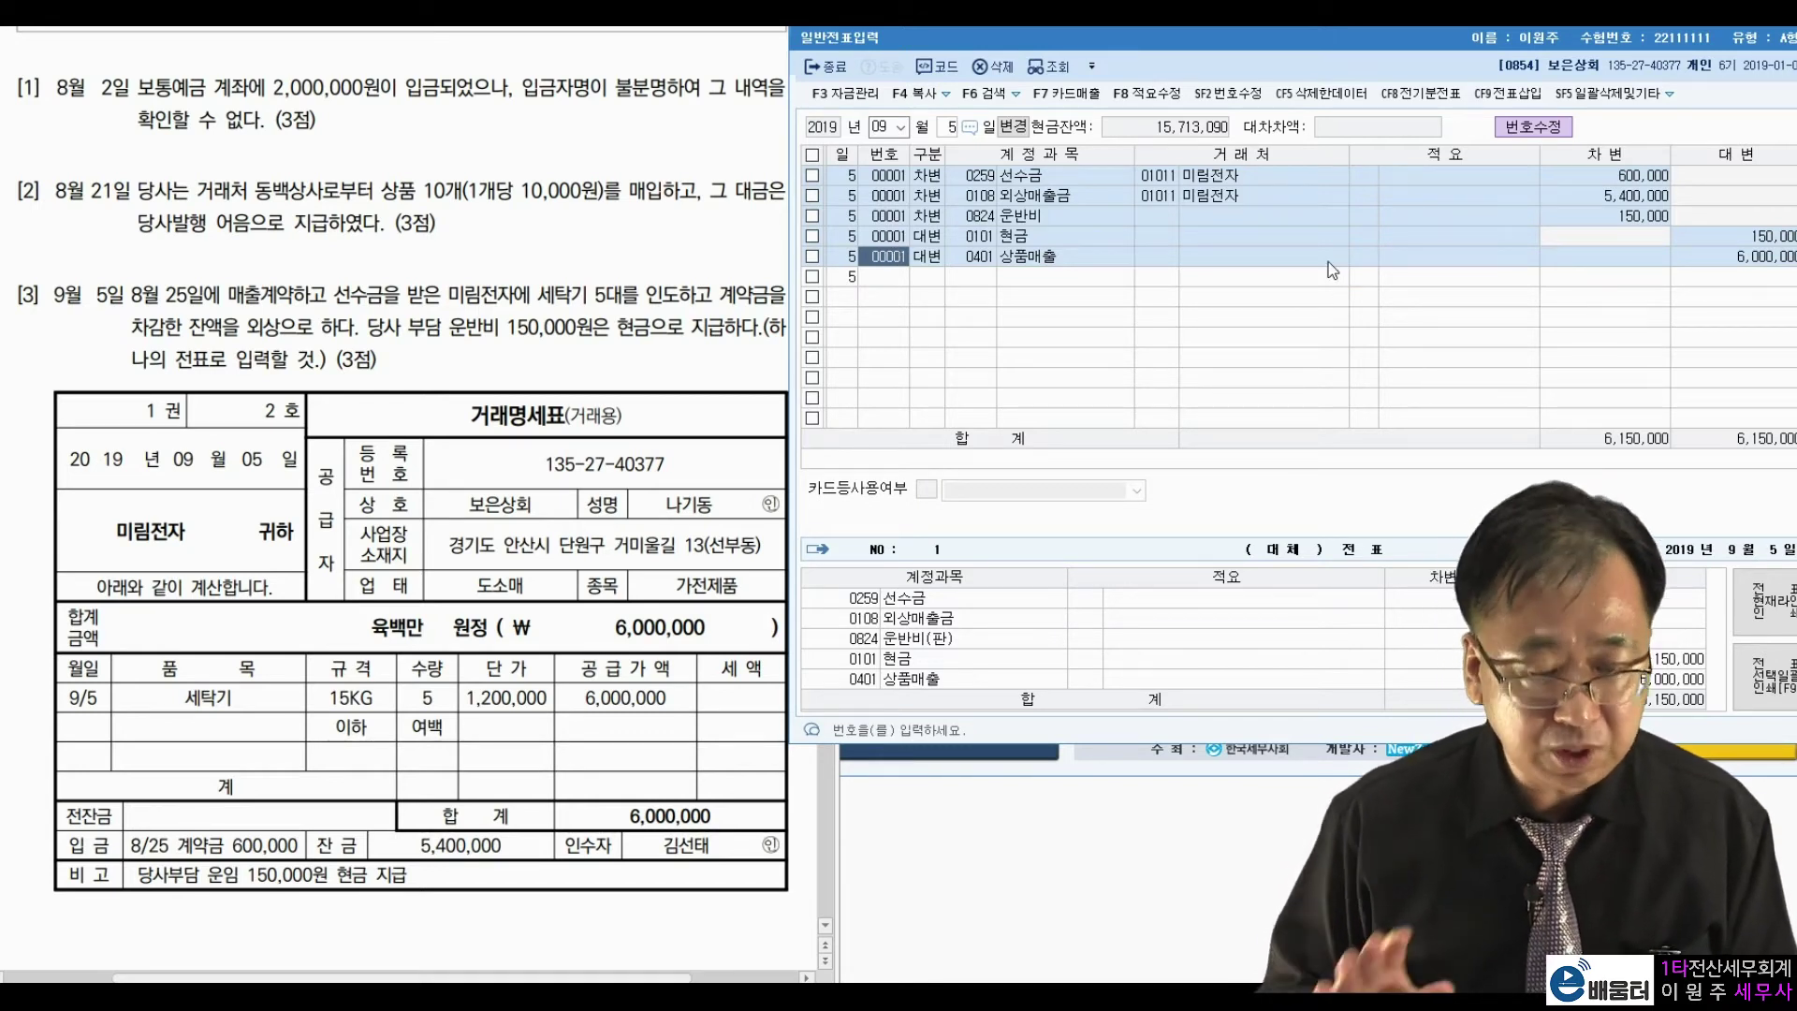
left_click(1257, 97)
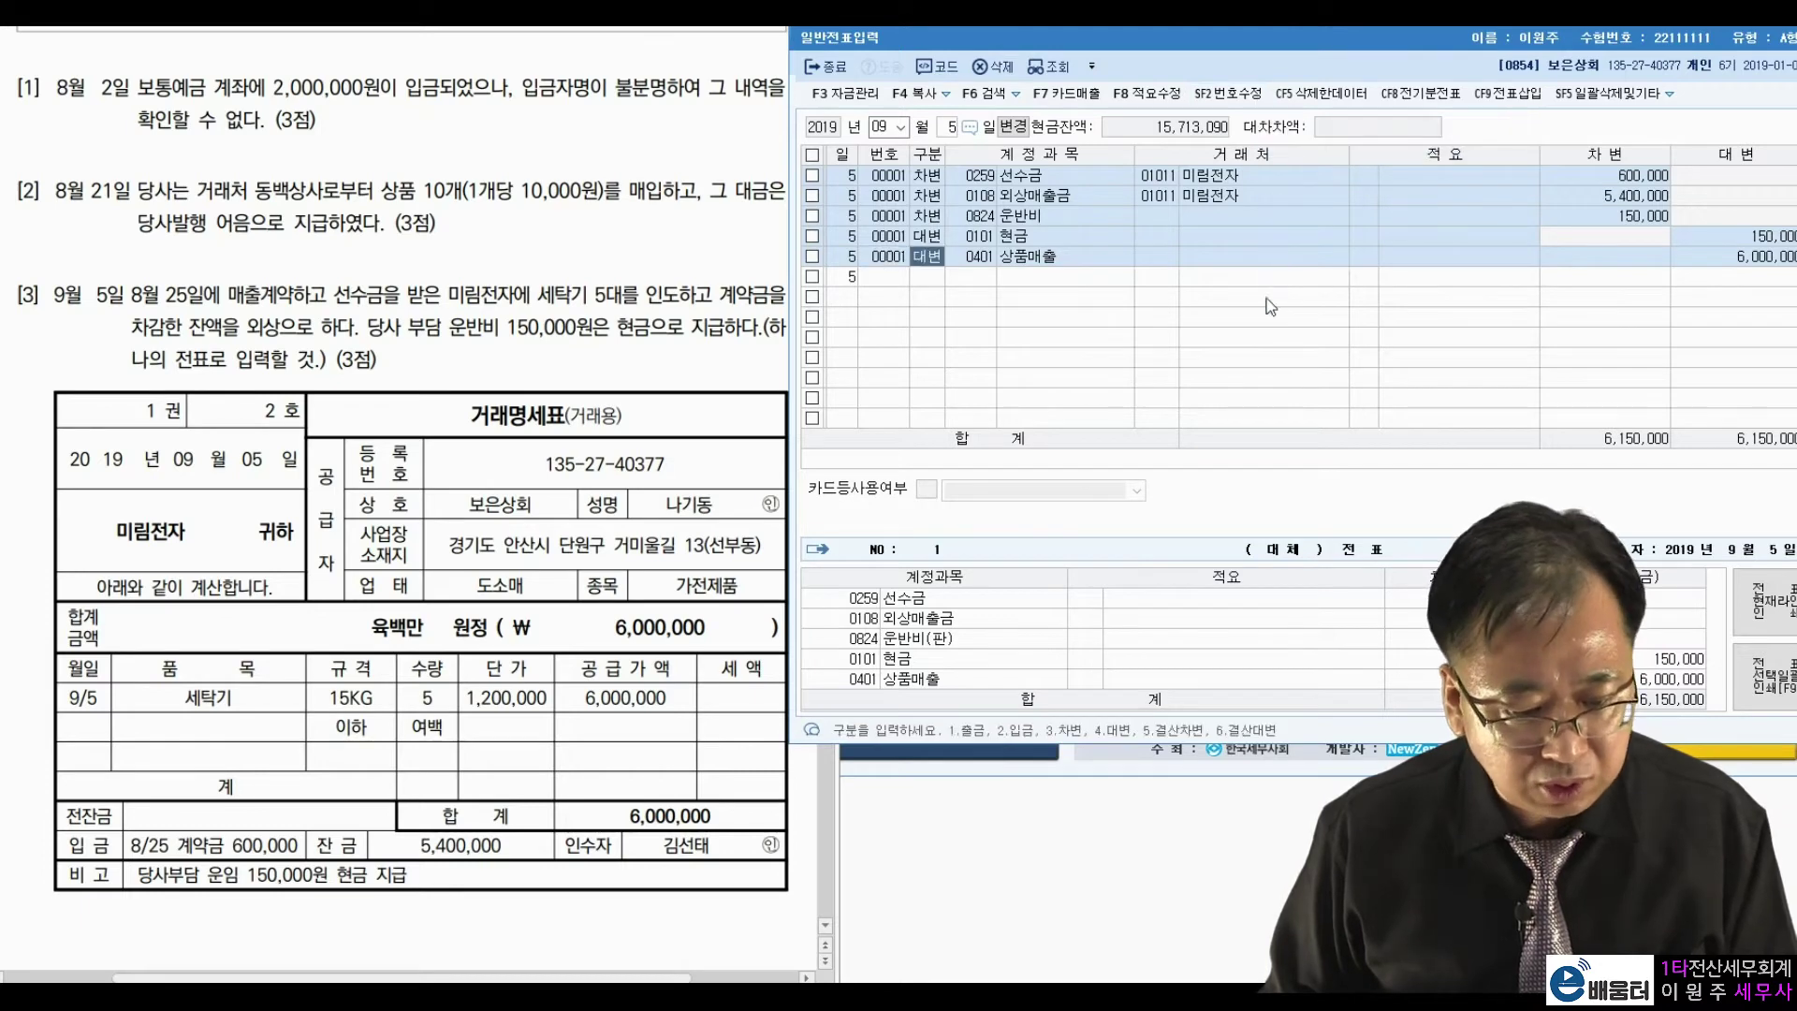
Scroll the exam to problem [4] and set the journal day to 7.
left_click(590, 344)
scroll(574, 386, "down", 10)
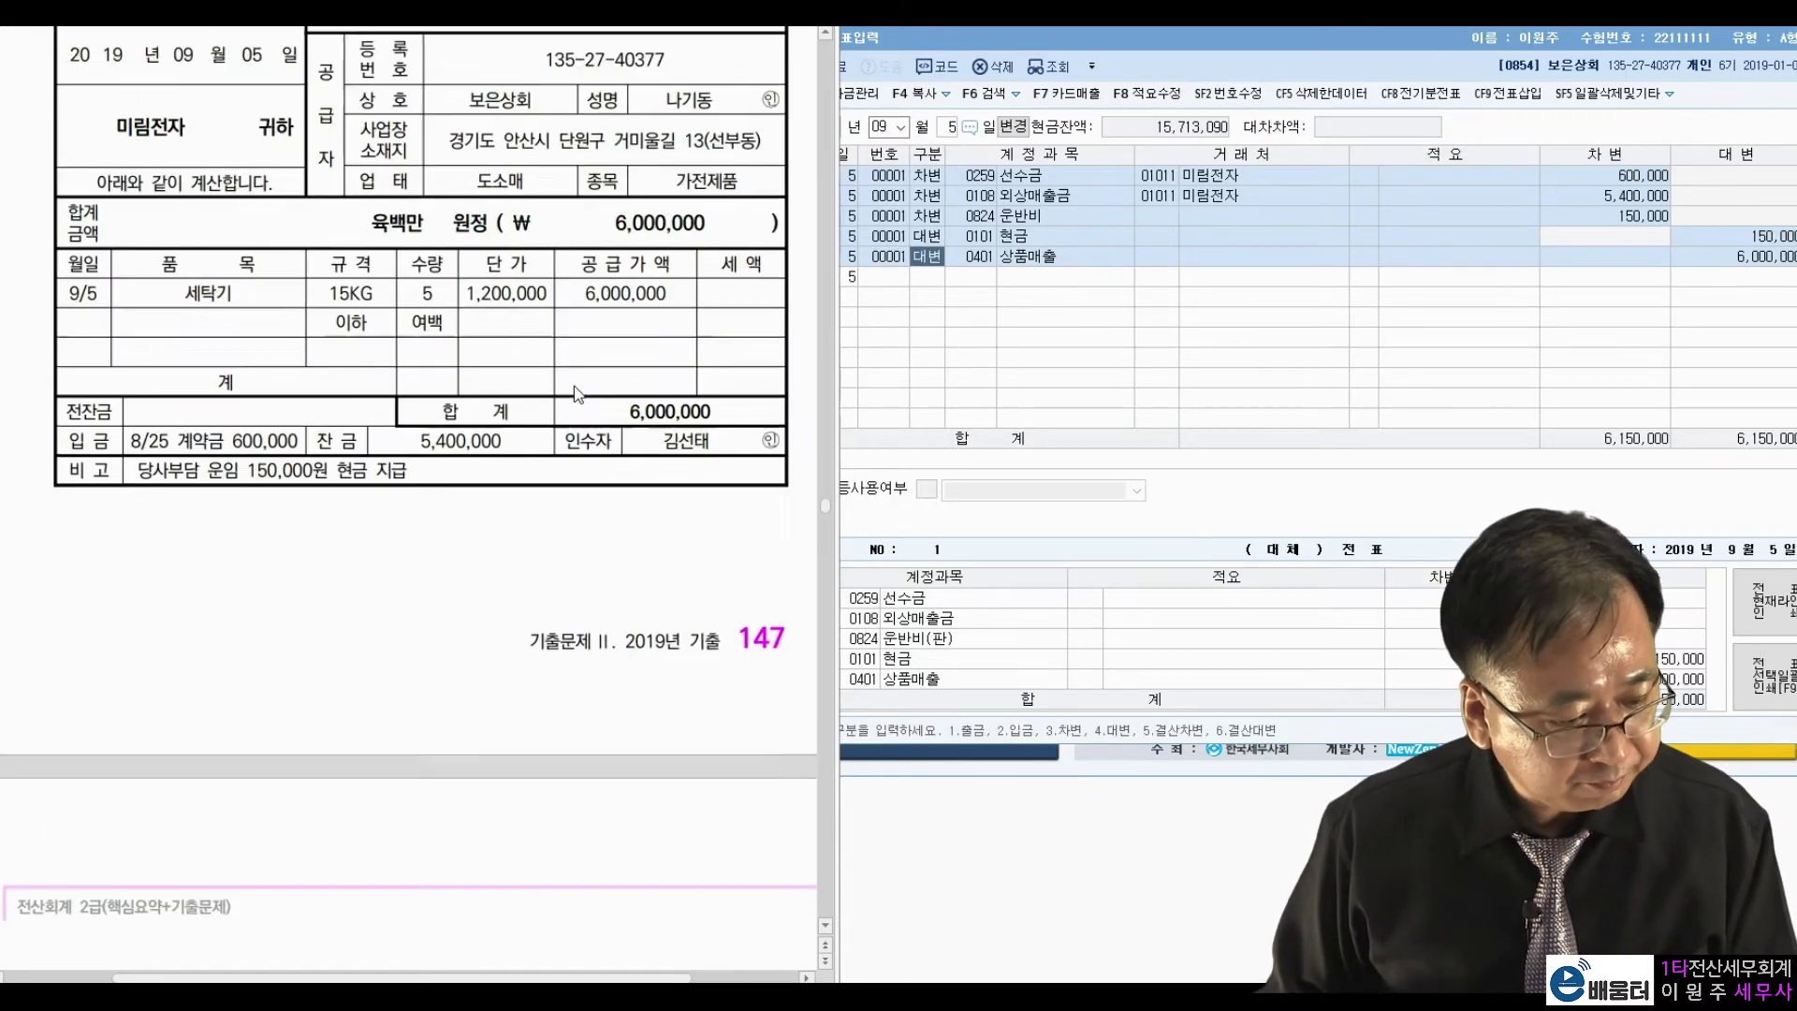
scroll(575, 385, "down", 2)
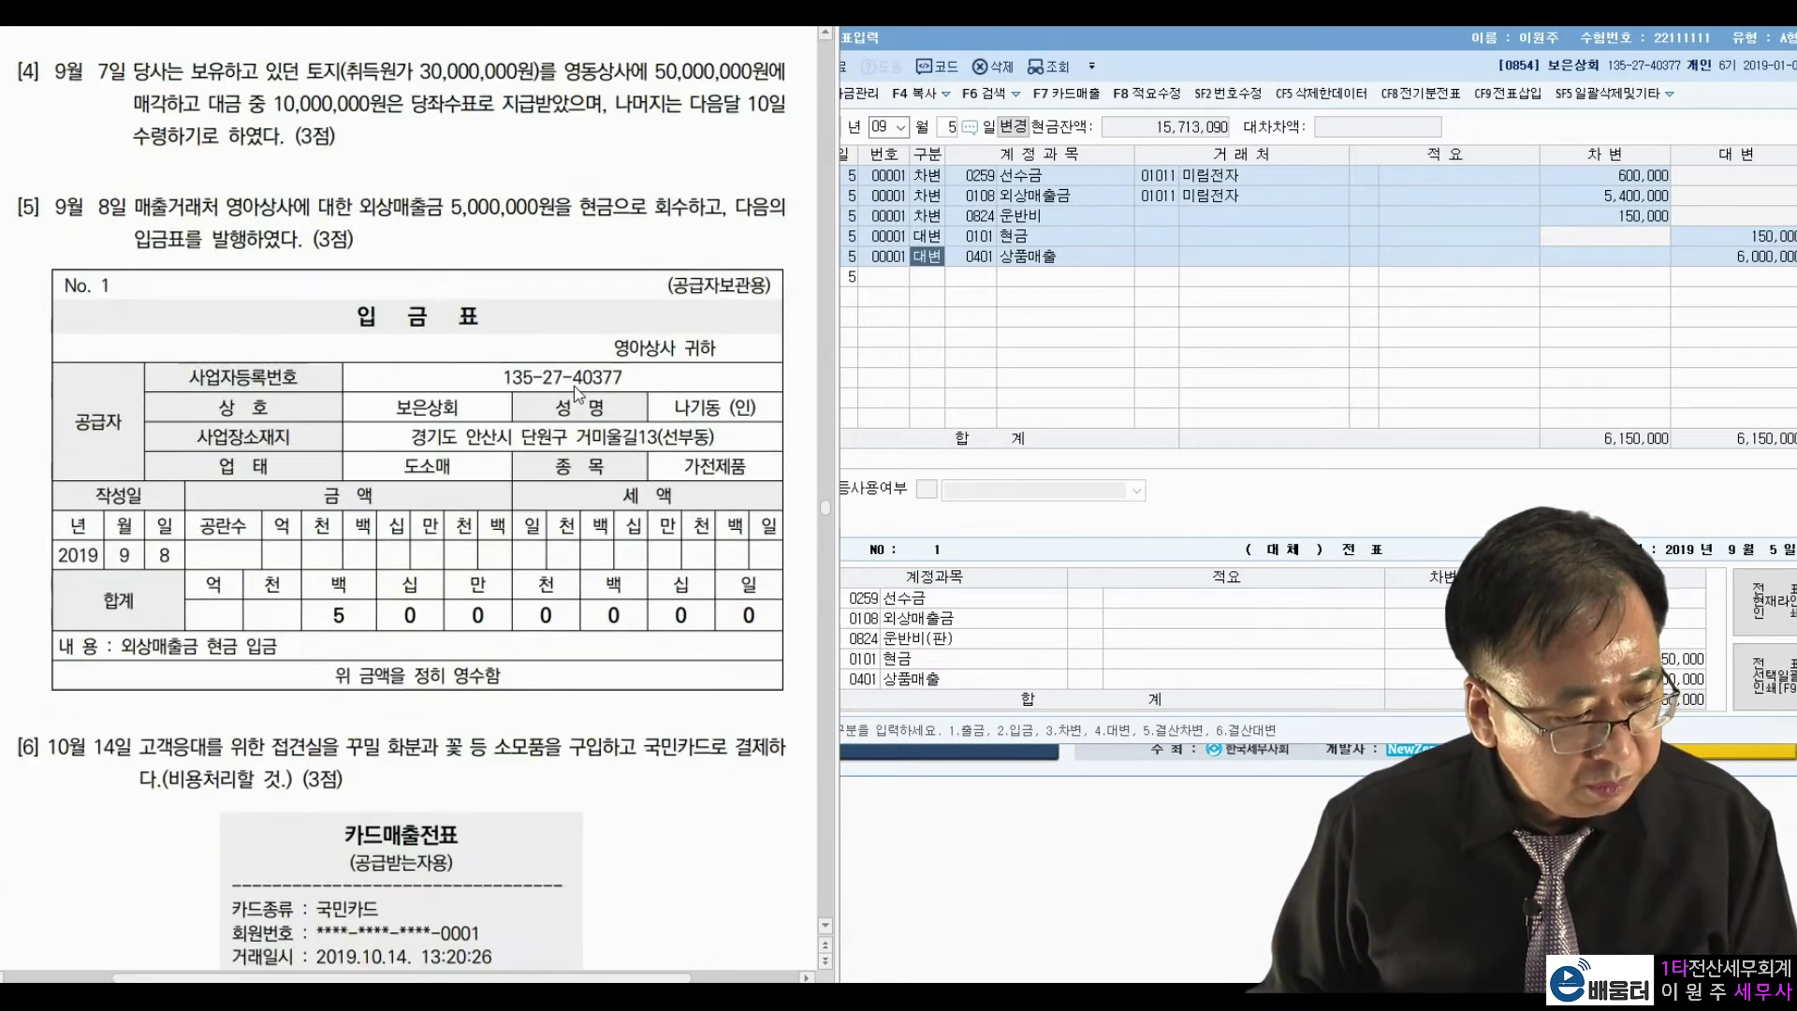
left_click(946, 128)
type("7")
key("Return")
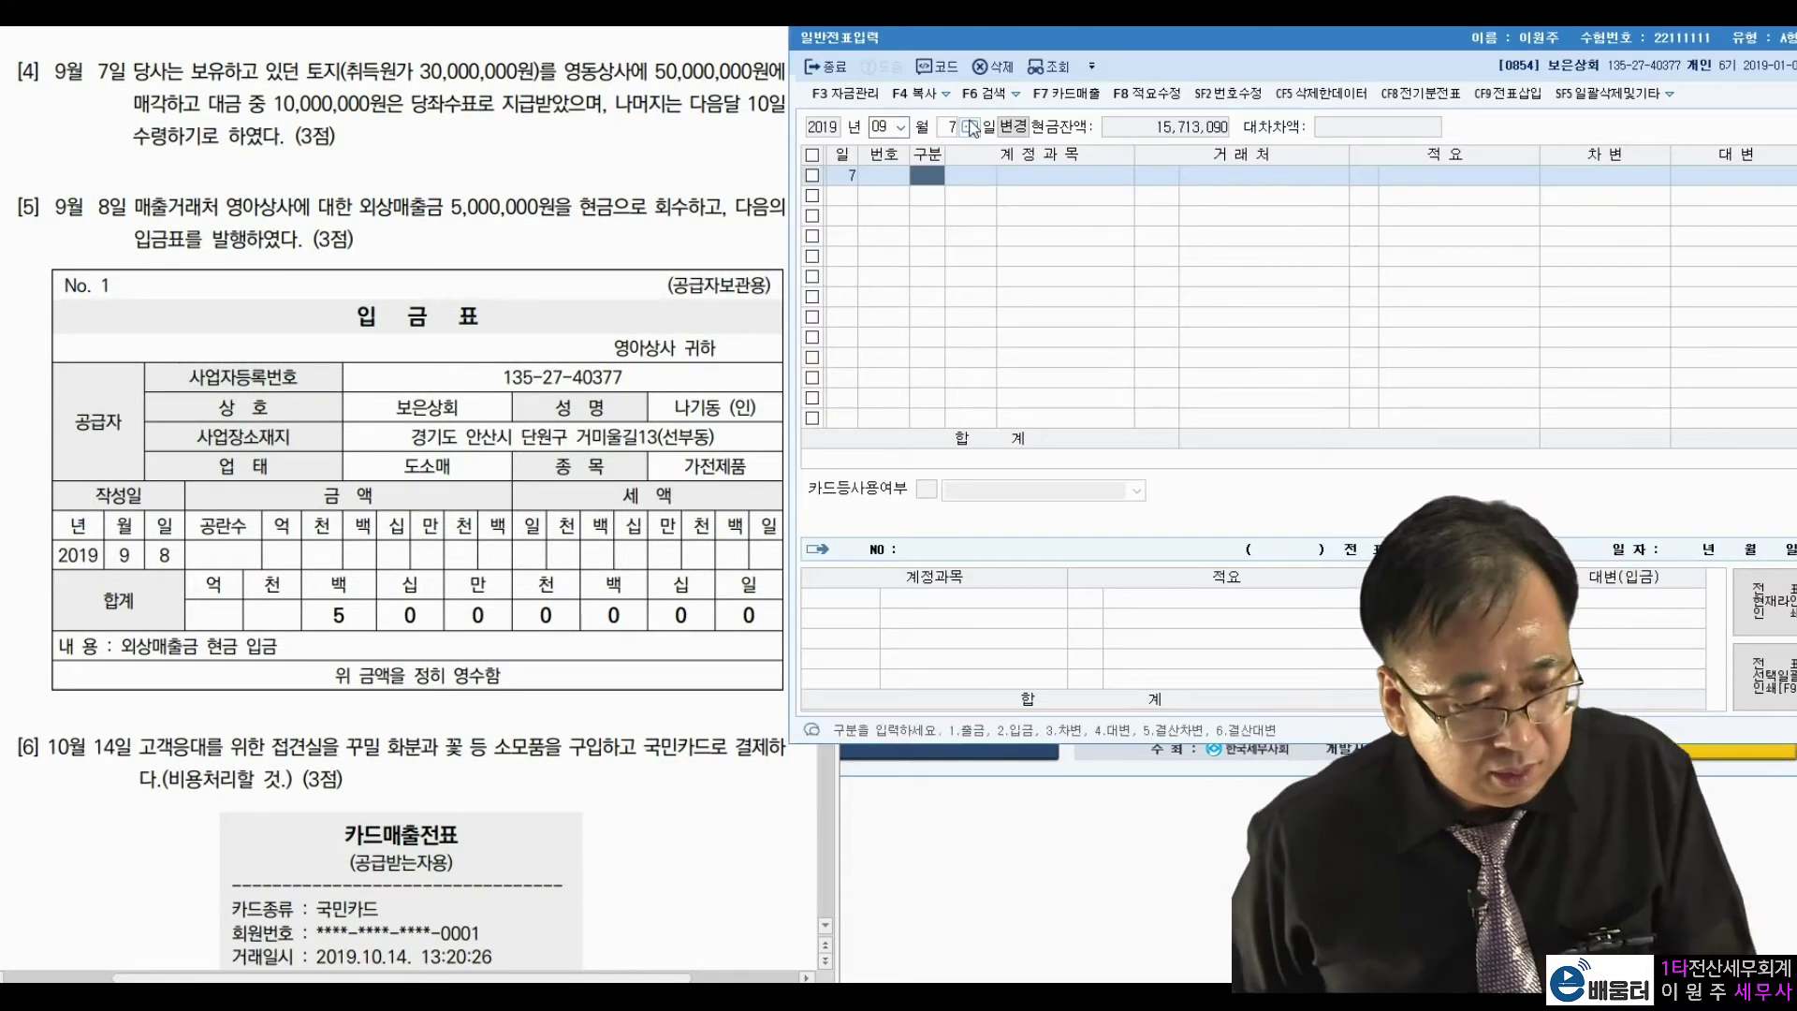
Highlight problem [4]'s amounts: 10,000,000 cheque, 30,000,000 cost, 50,000,000 sale price.
left_click(253, 168)
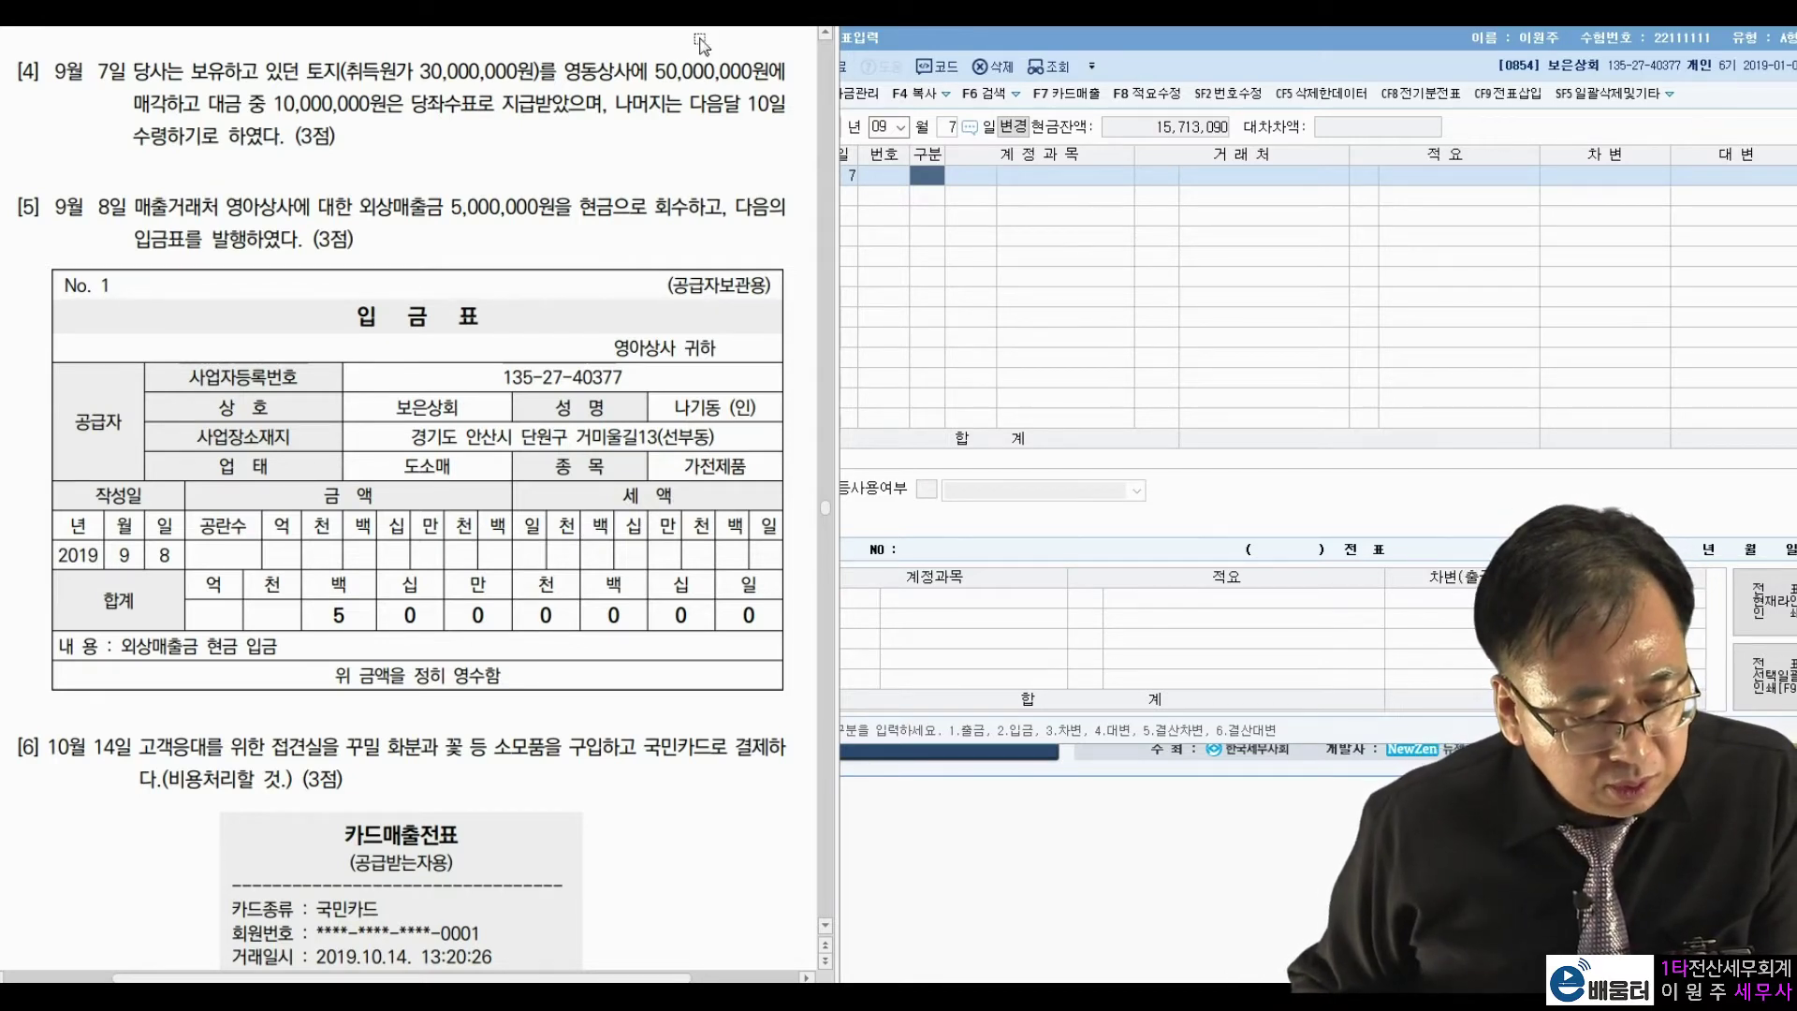
left_click_drag(269, 102, 494, 105)
left_click(575, 106)
left_click_drag(276, 104, 438, 104)
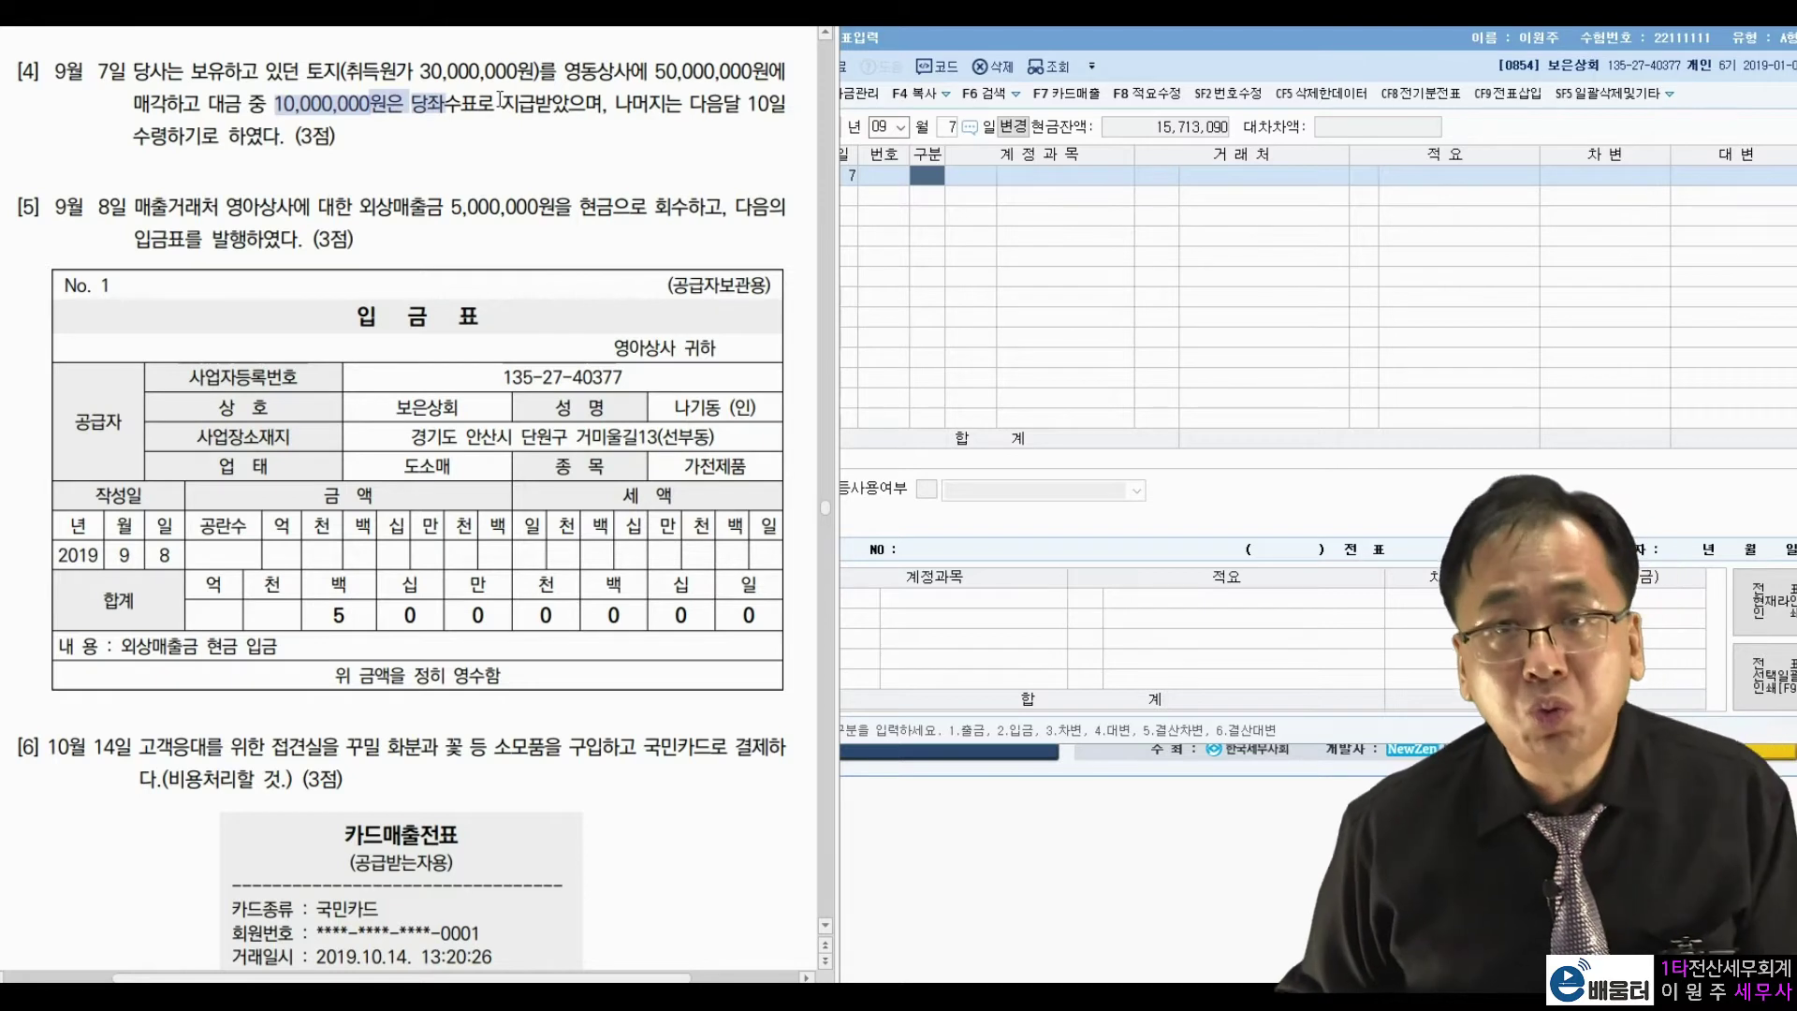
left_click(503, 97)
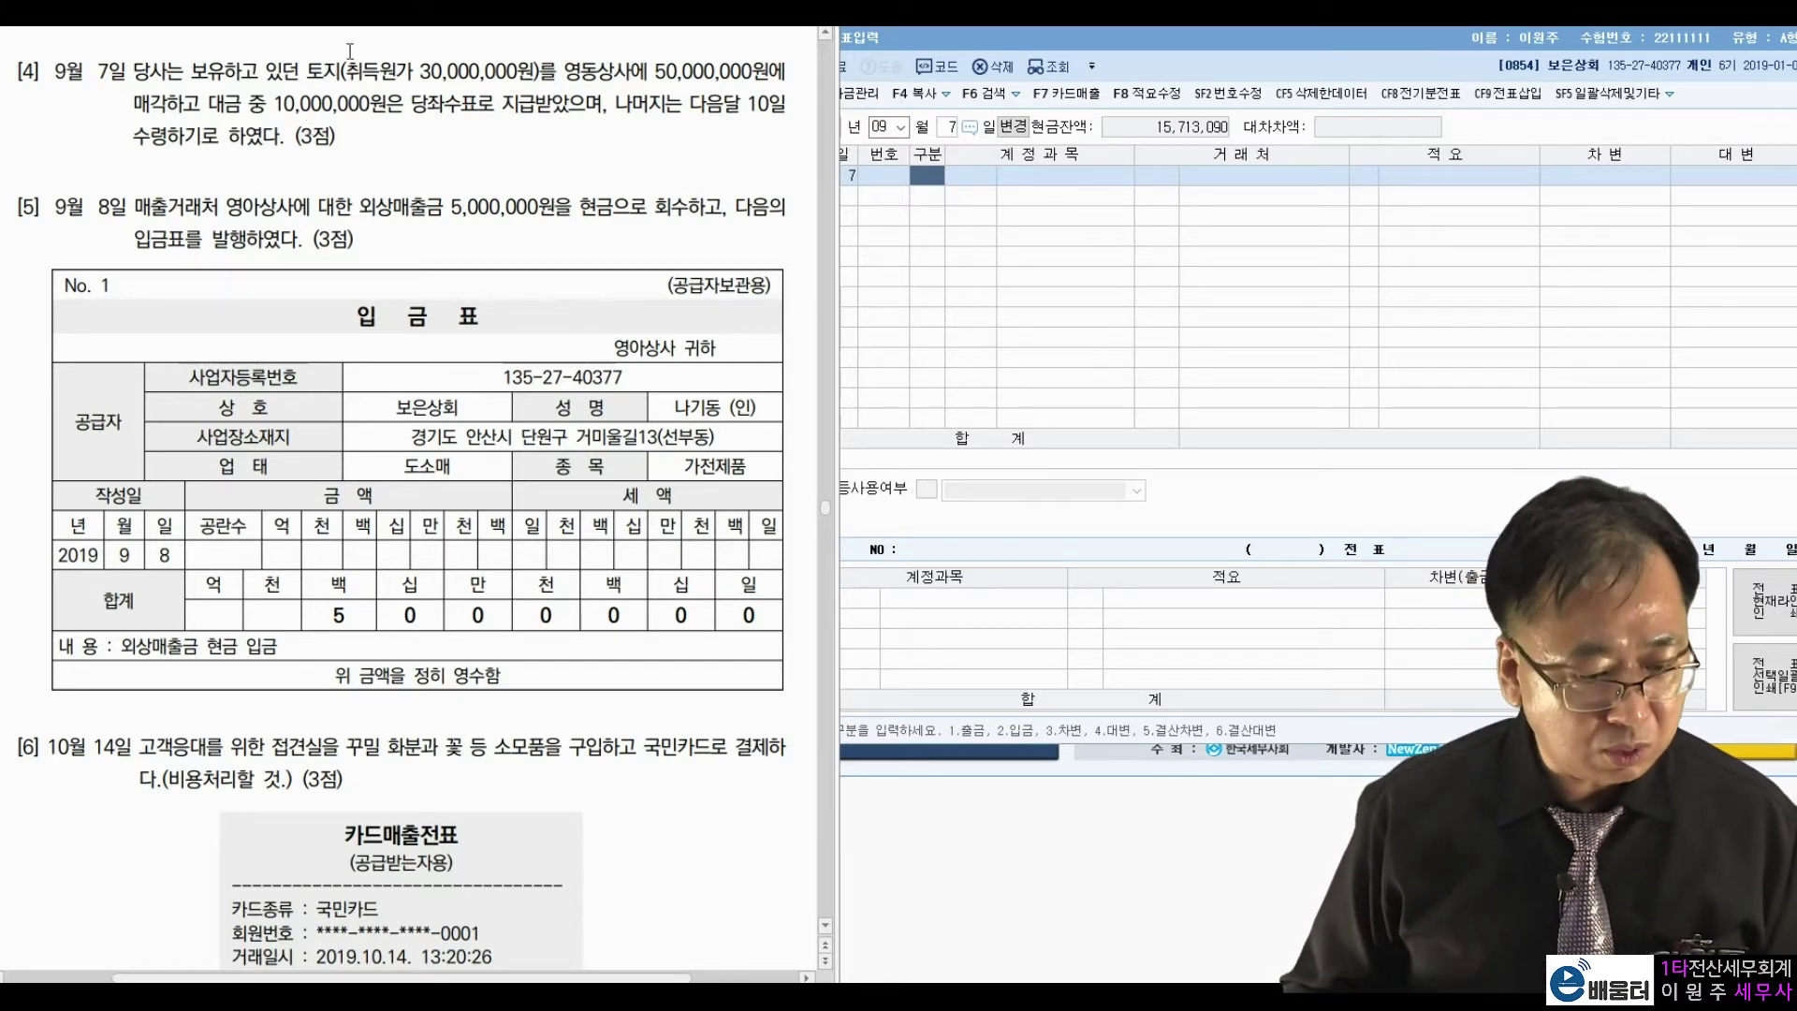
left_click_drag(420, 71, 538, 80)
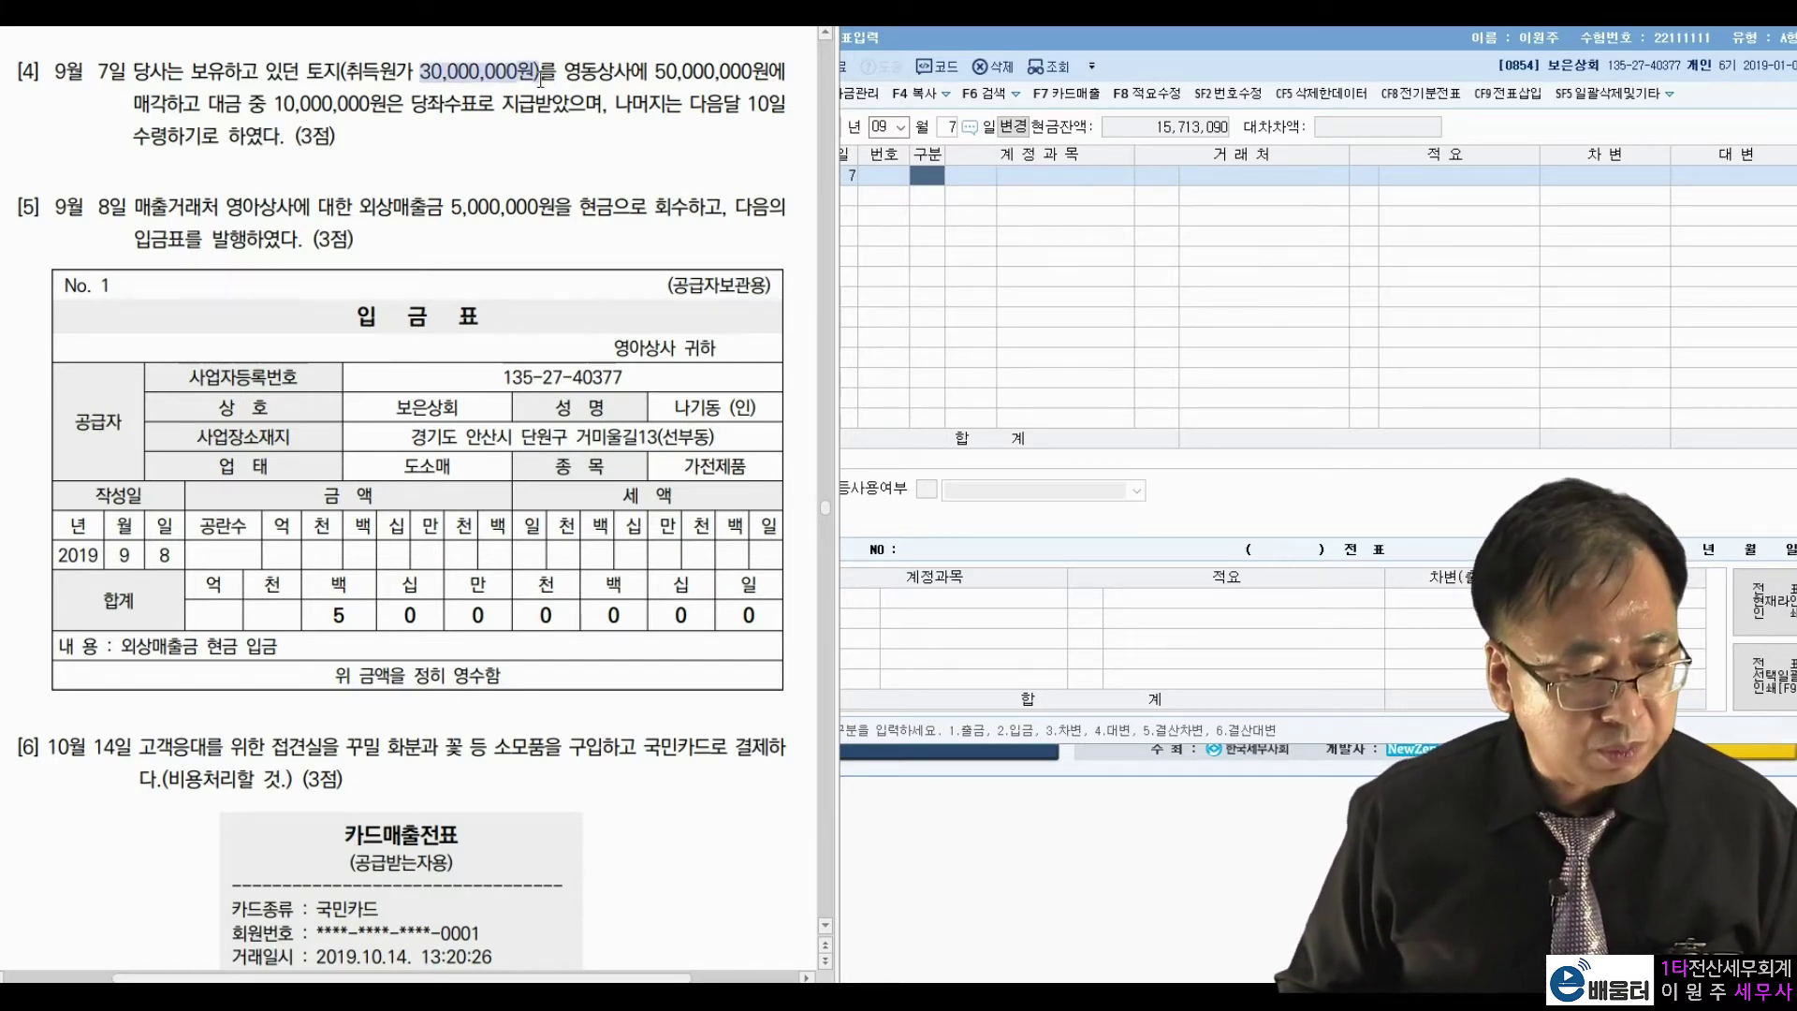
left_click_drag(650, 75, 737, 76)
left_click(577, 122)
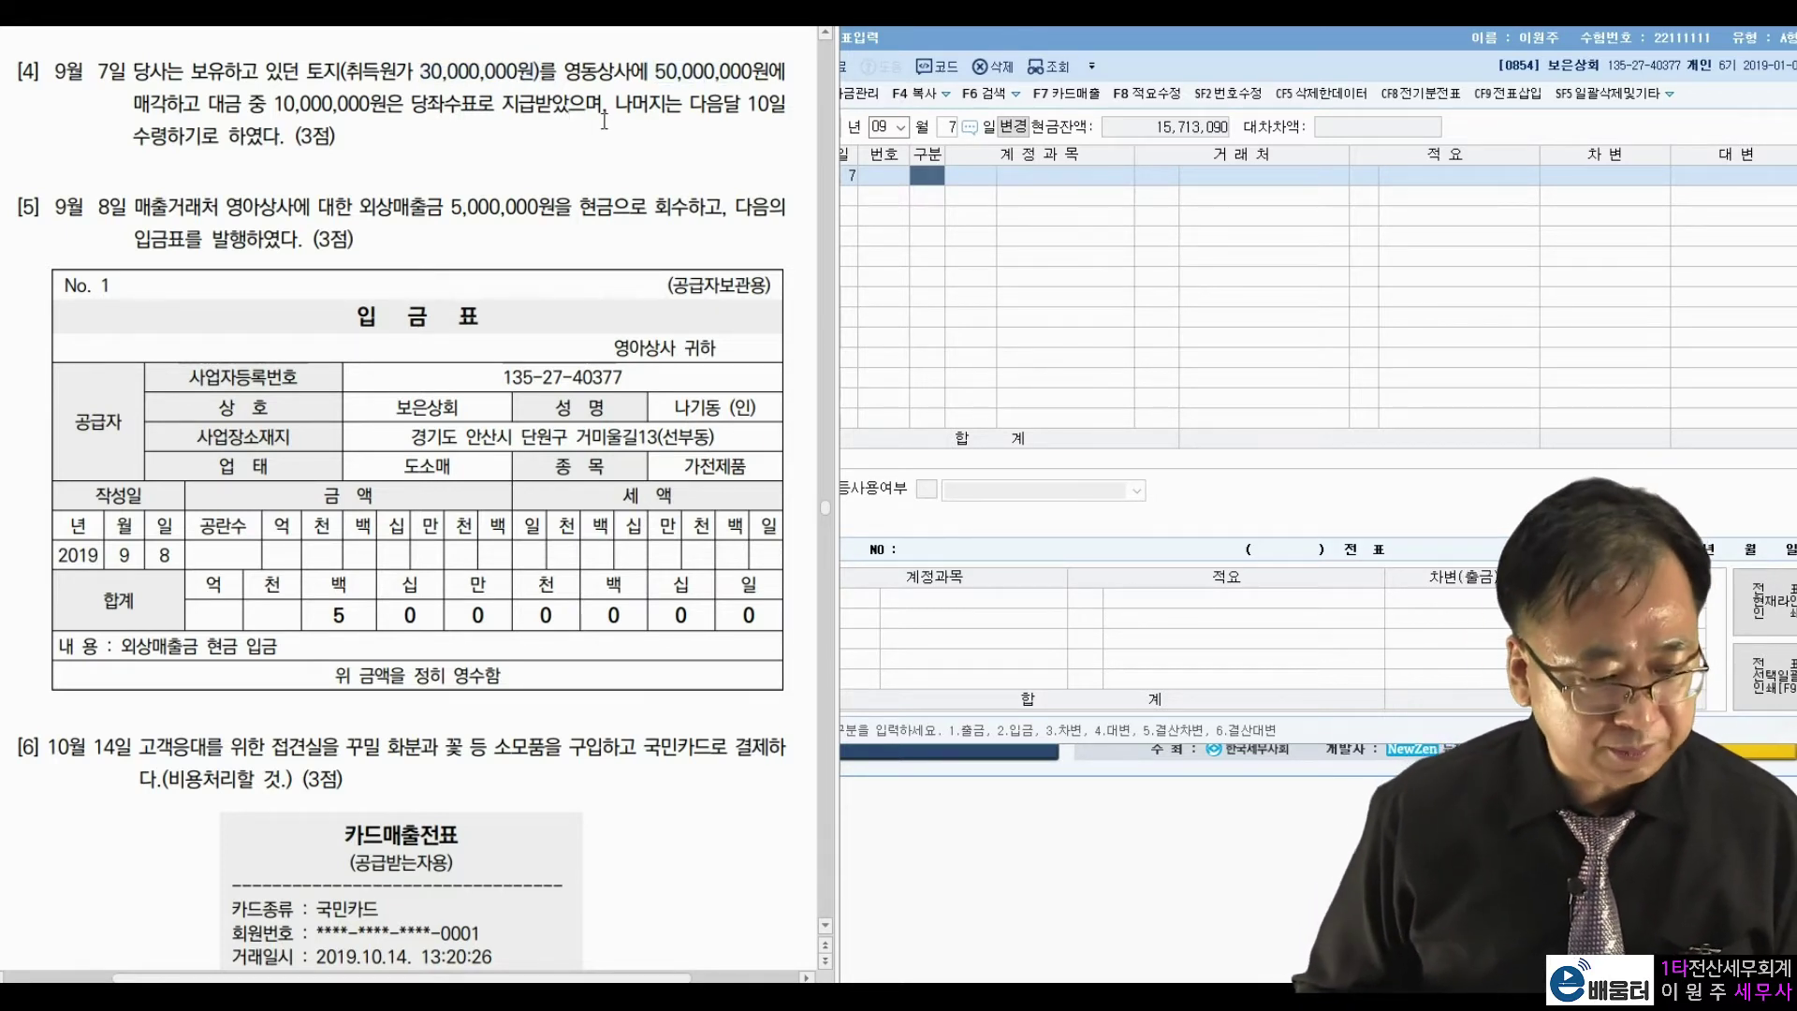
left_click(927, 190)
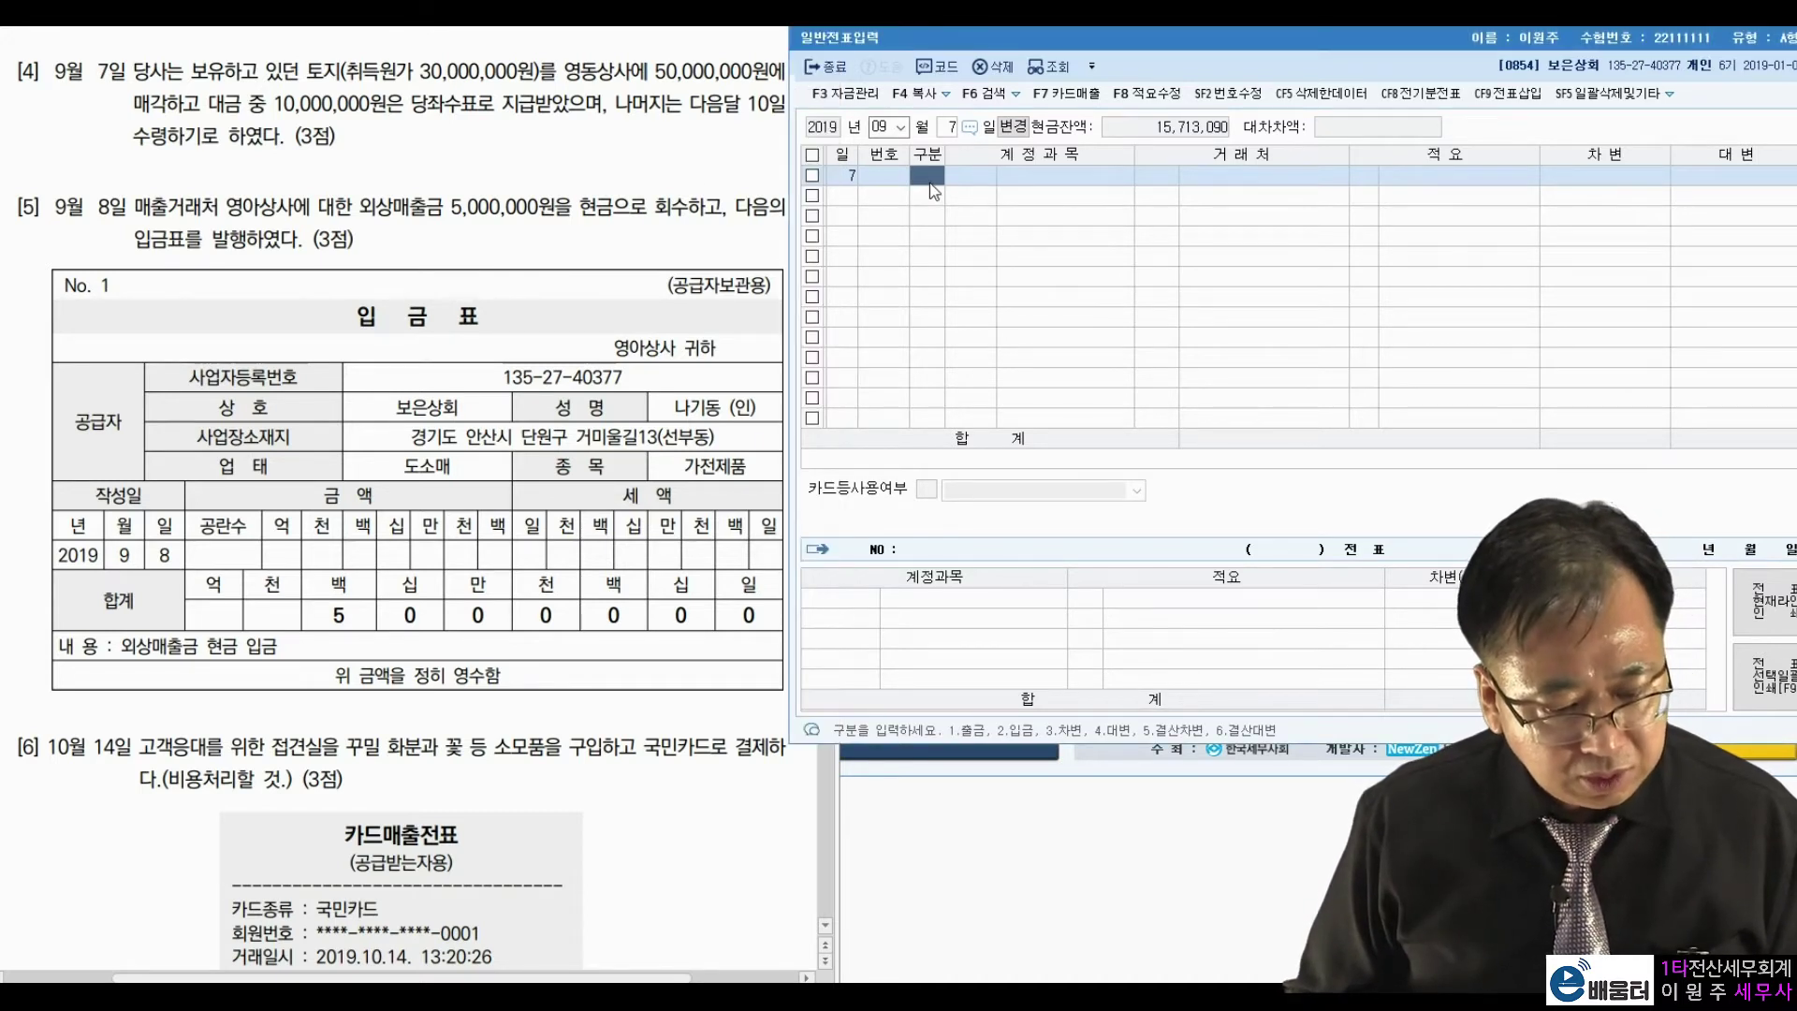
Enter the debit lines: 현금 10,000,000 and 미수금 40,000,000 with partner 영동상사.
type("3")
key("Return")
type("101")
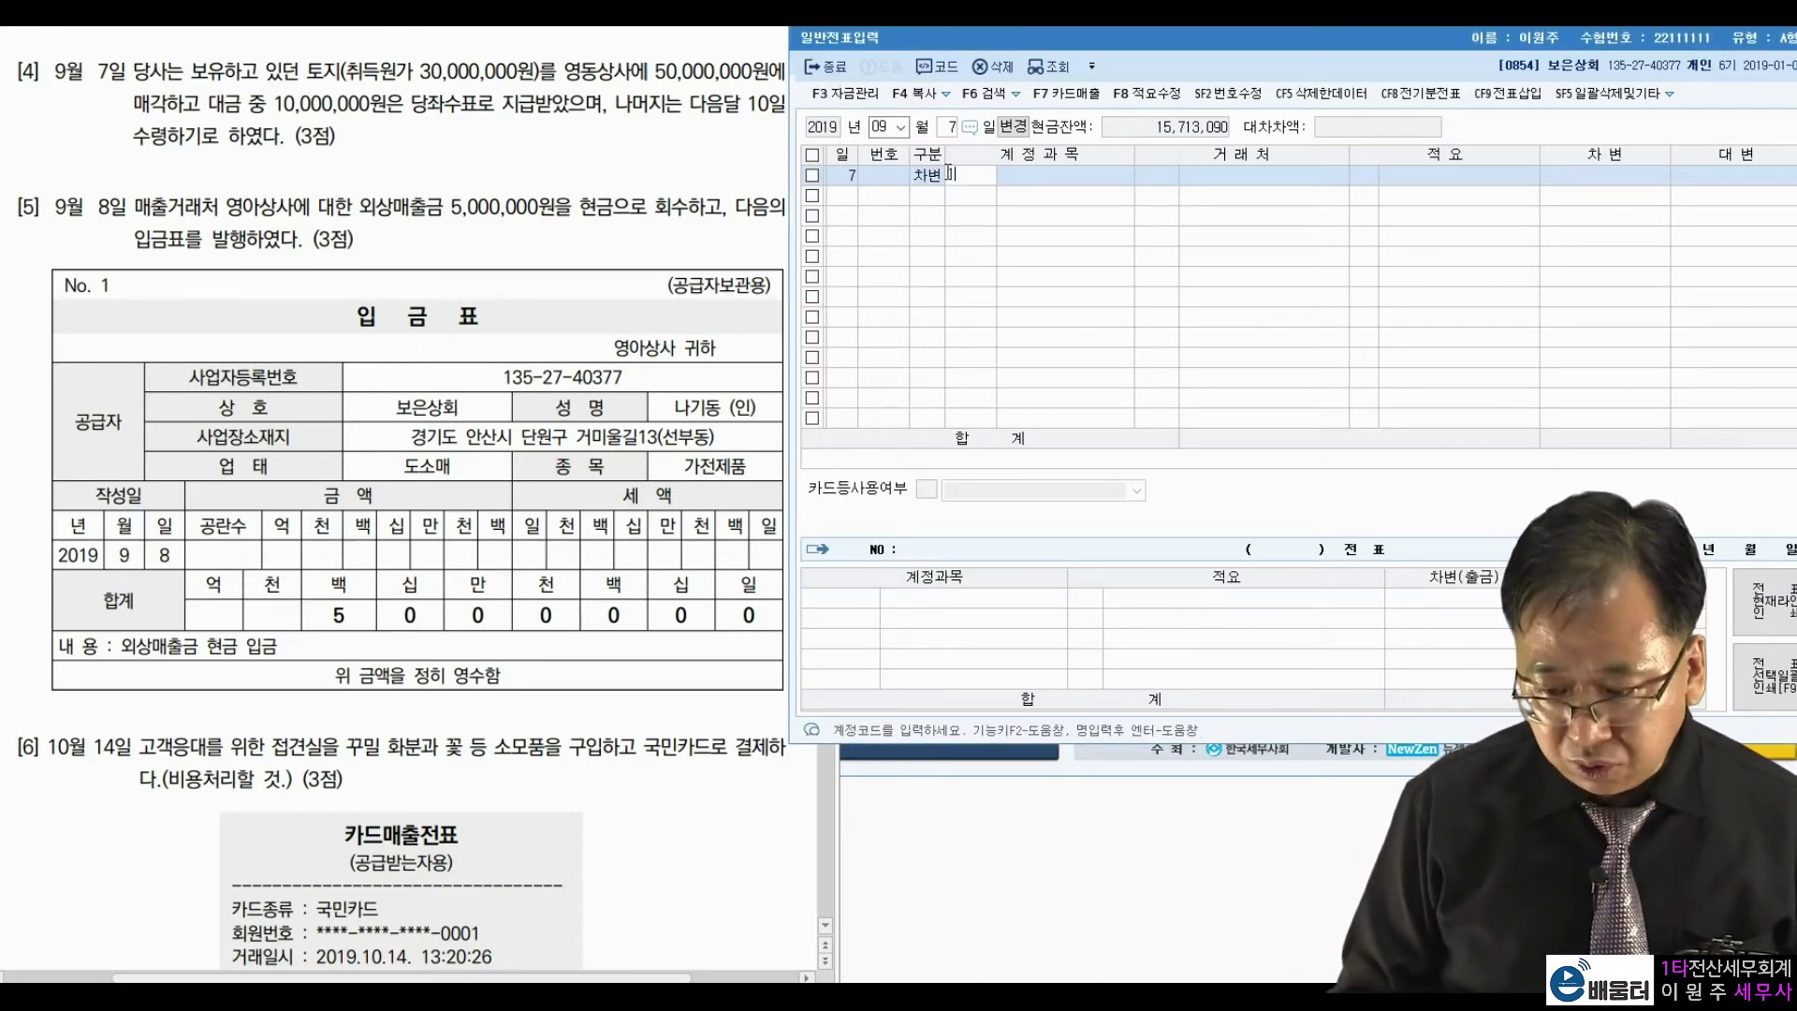
key("Return")
key("Return")
key("Return")
type("10000000")
key("Return")
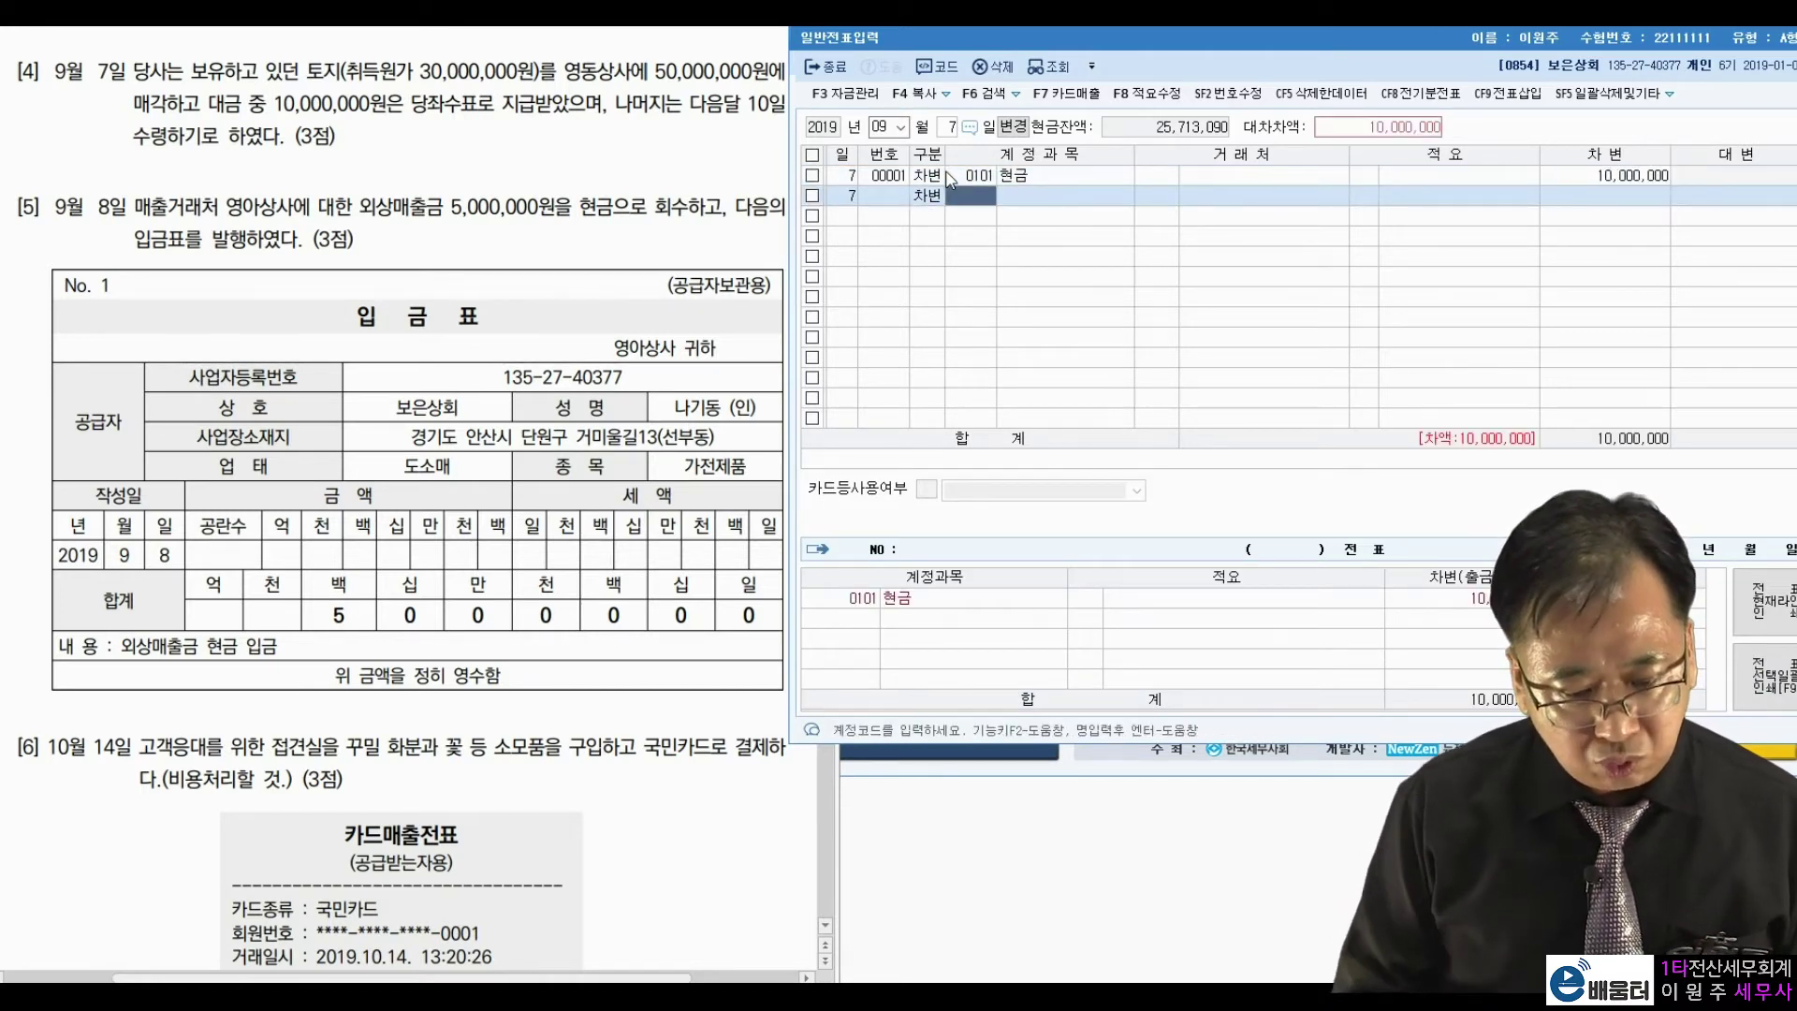
type("120")
key("Return")
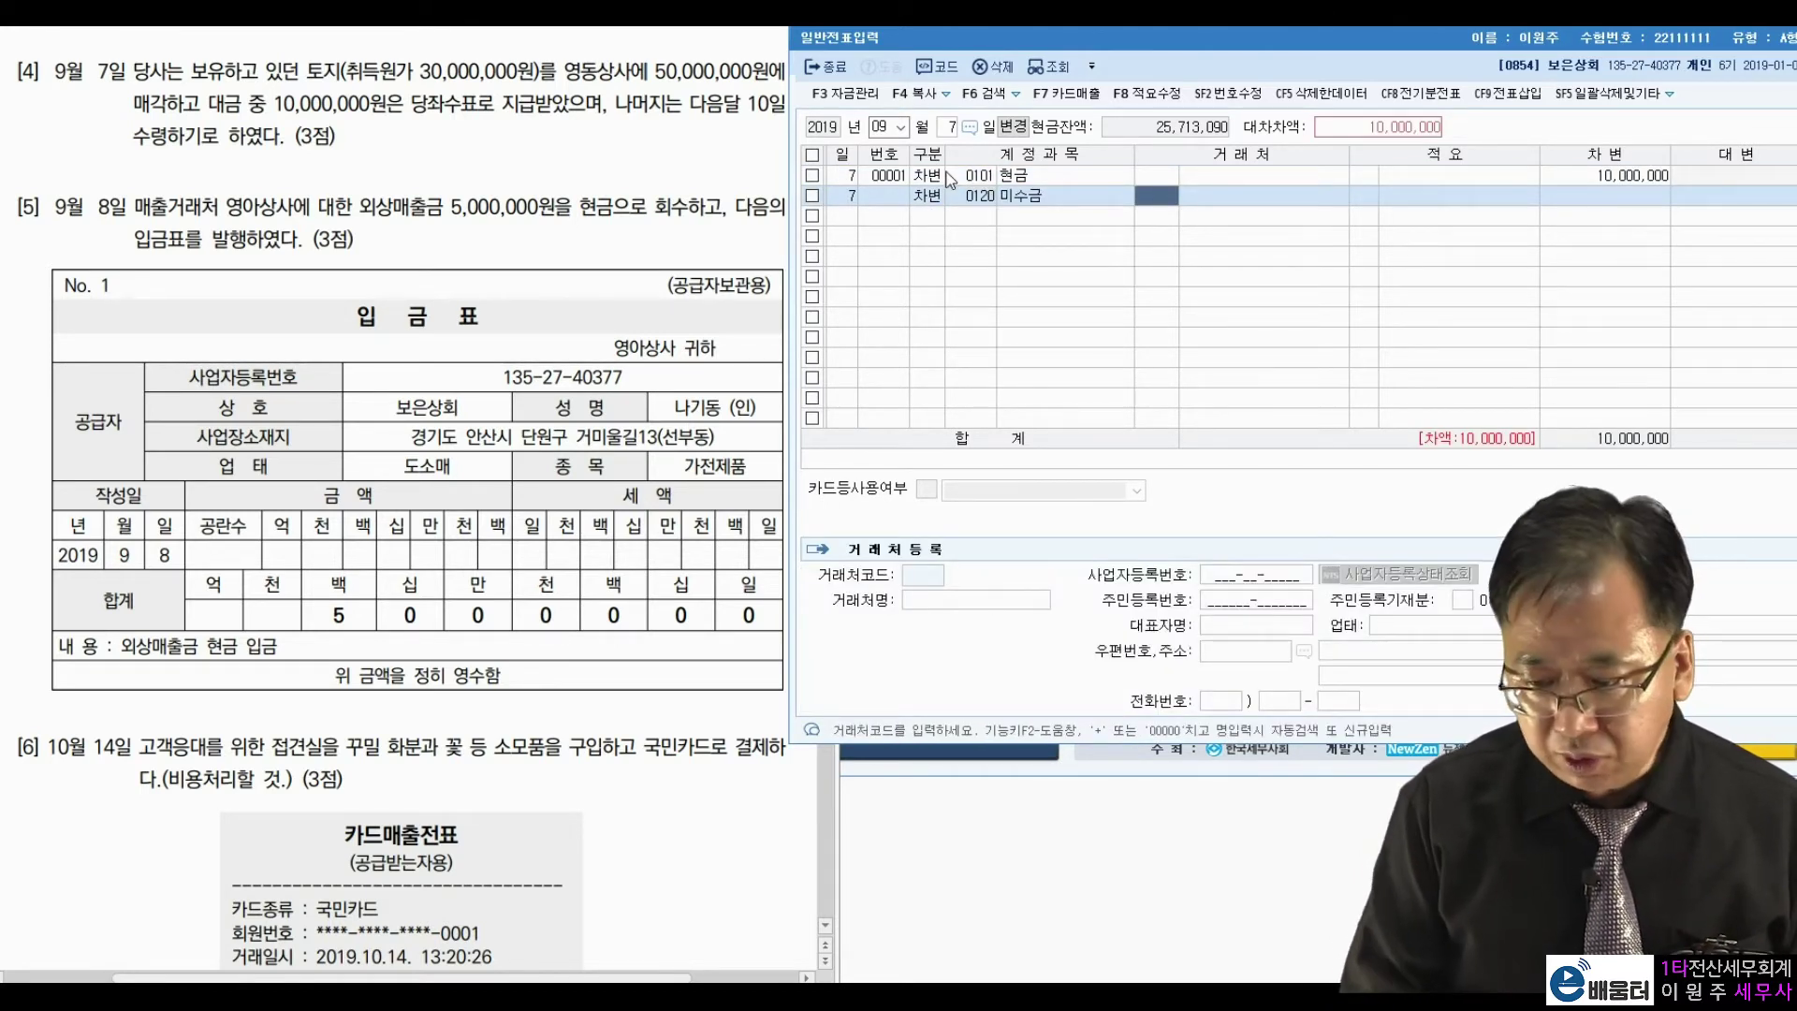
type("영동")
key("Return")
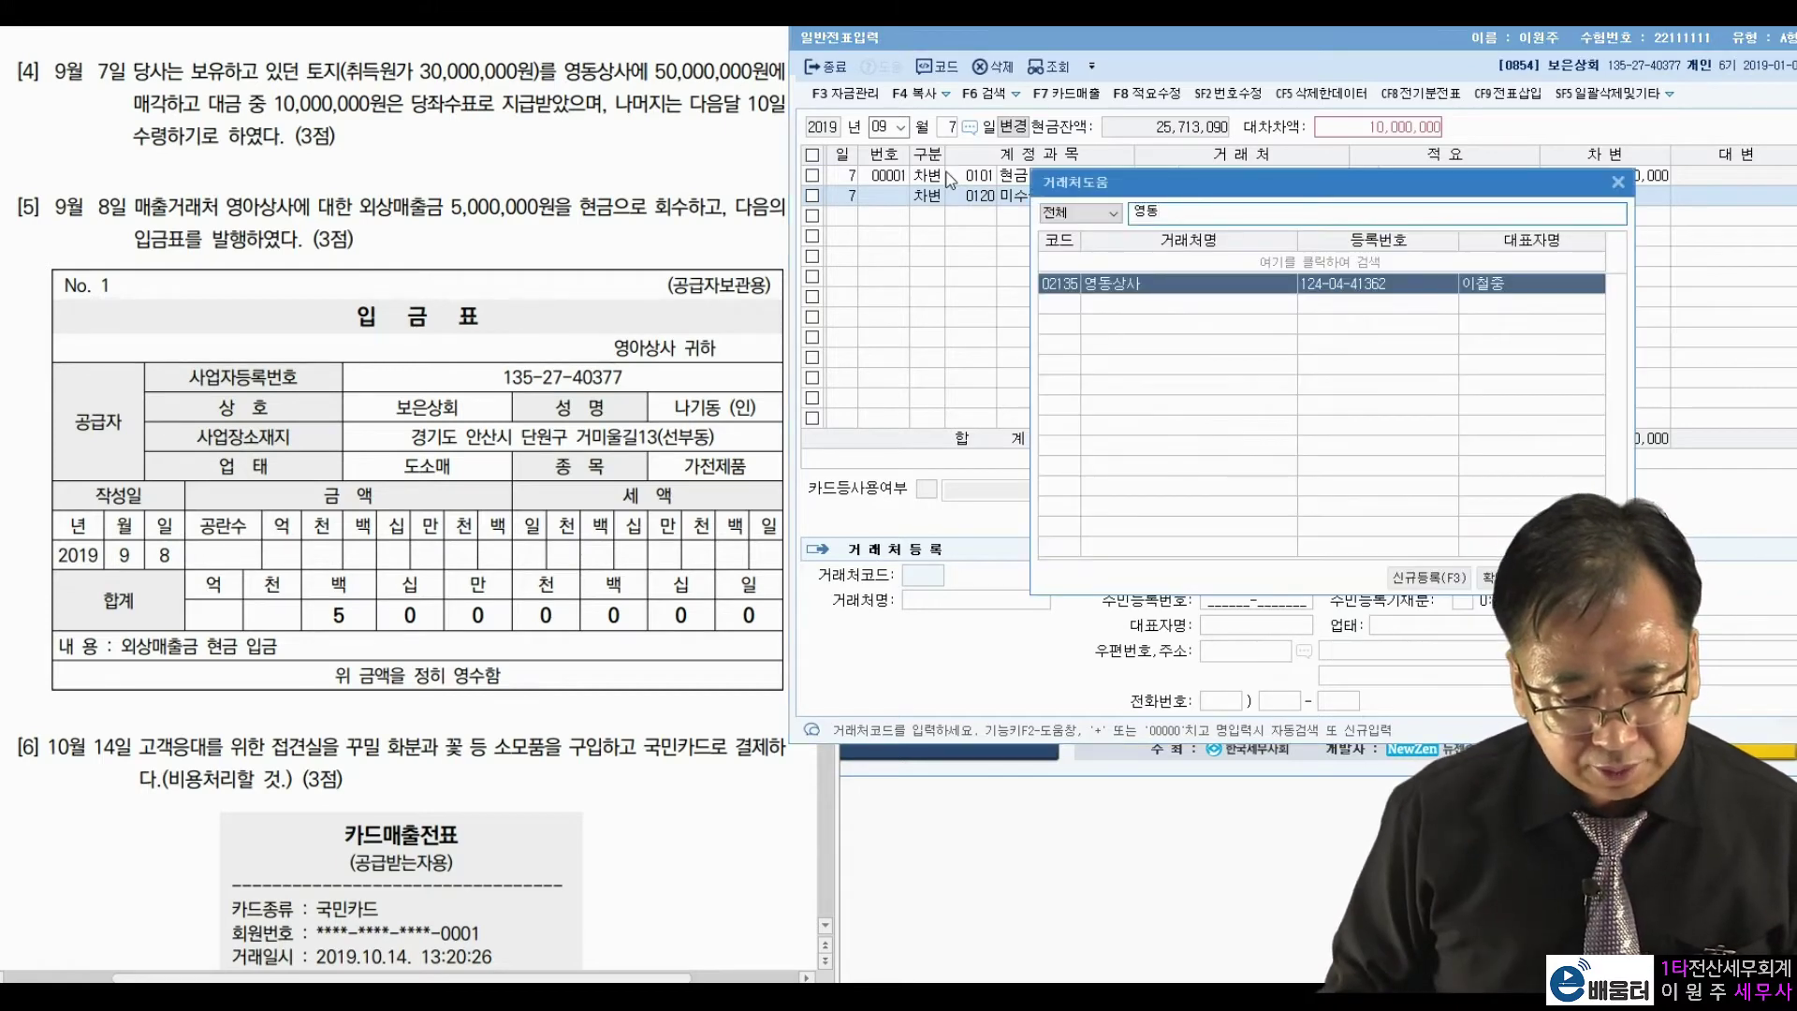
key("Return")
key("Return")
type("40000000")
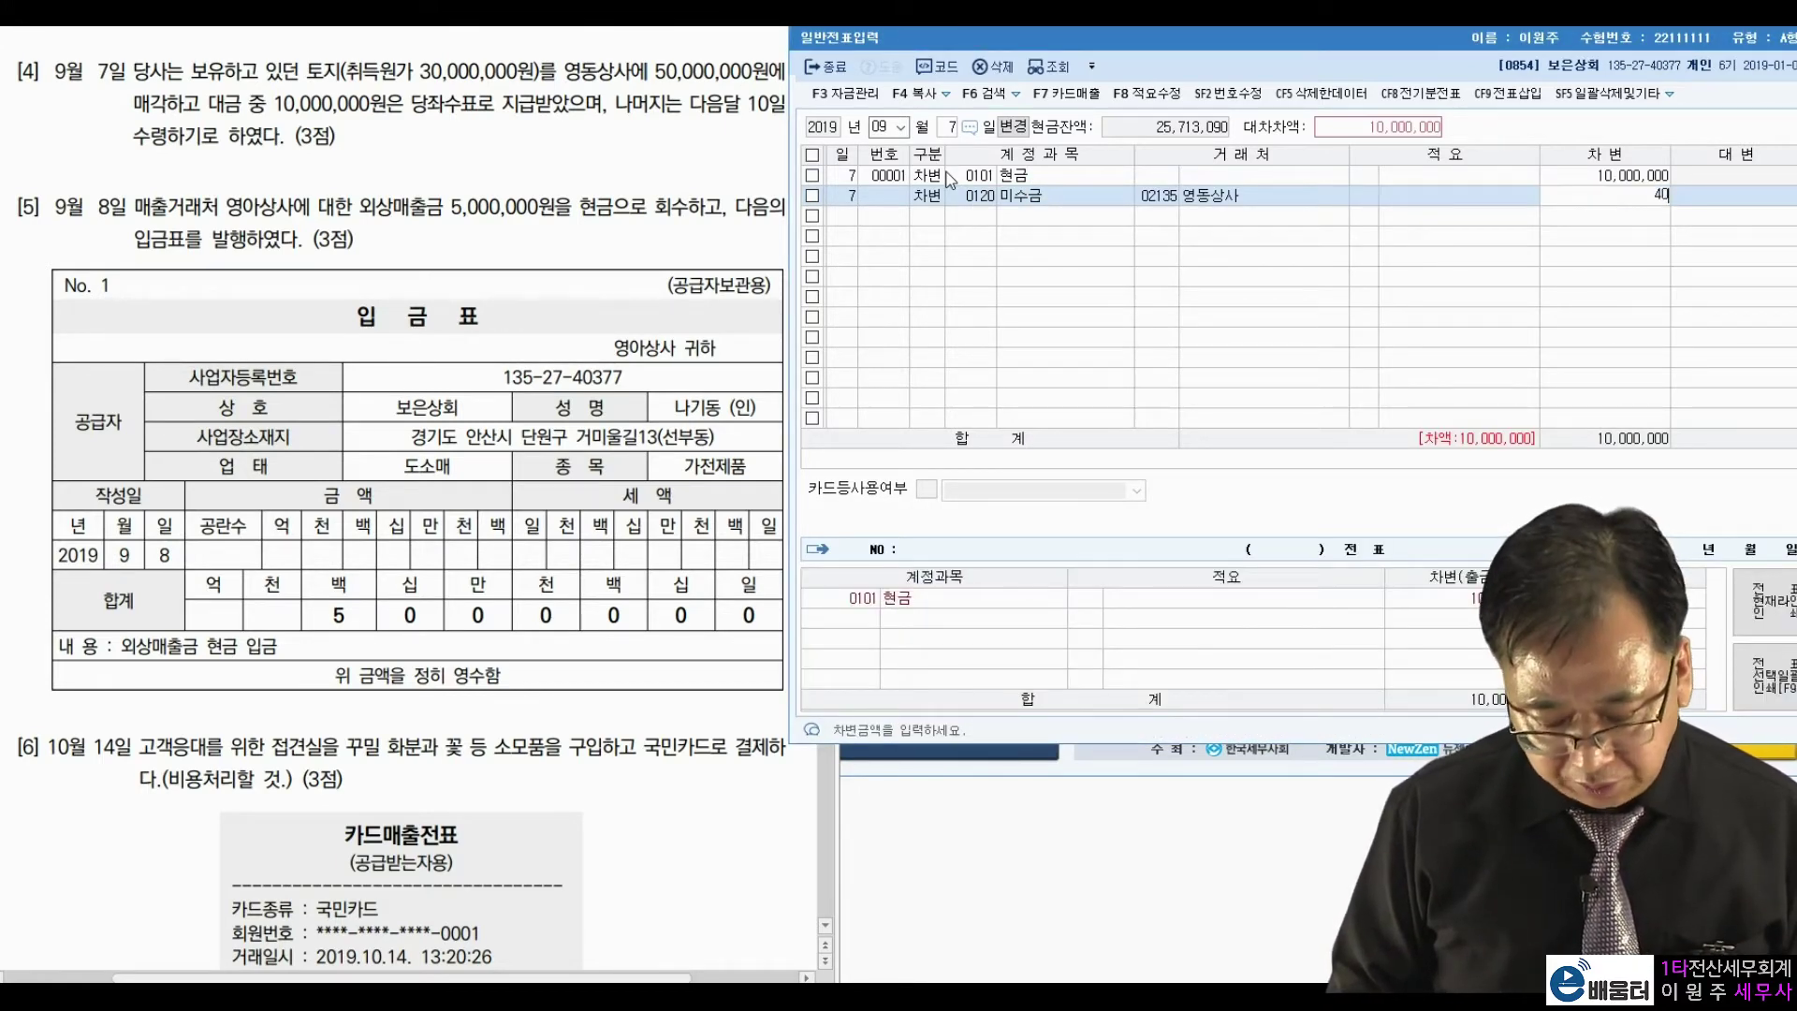
key("Return")
Enter the credit lines: 토지 30,000,000 and 유형자산처분이익 20,000,000.
type("201")
key("Return")
key("Return")
key("Return")
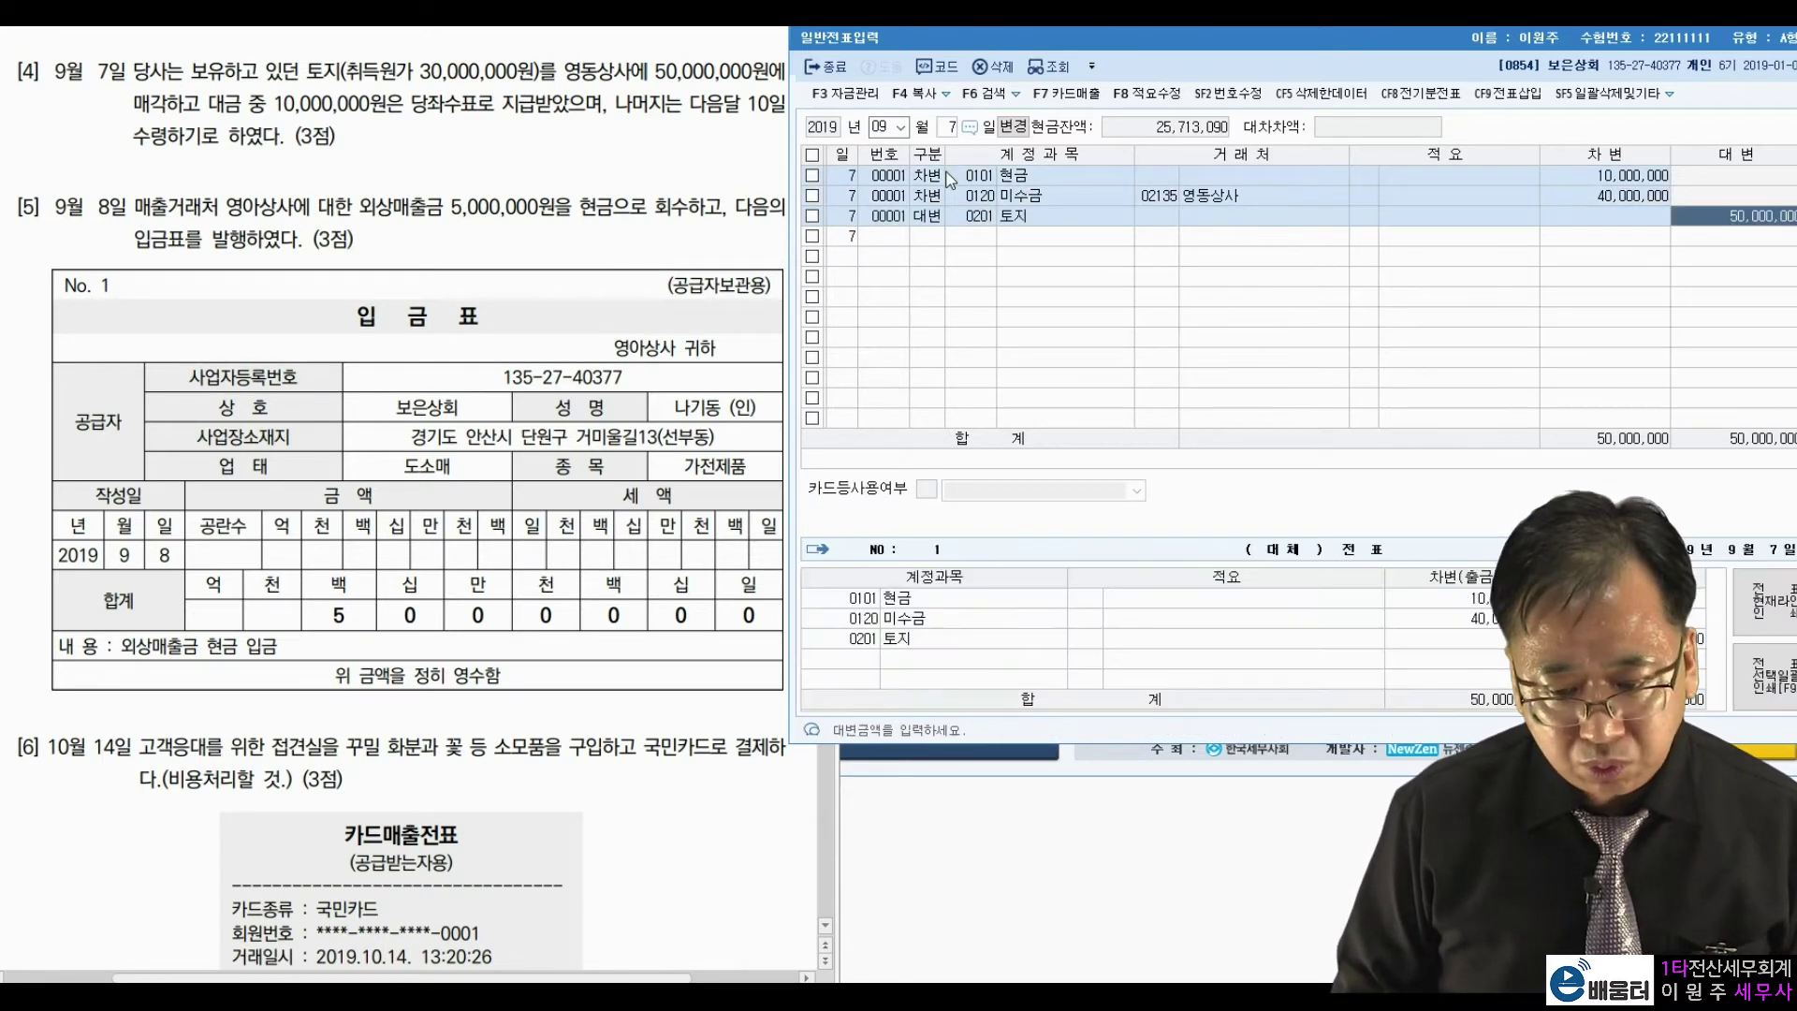
type("30000000")
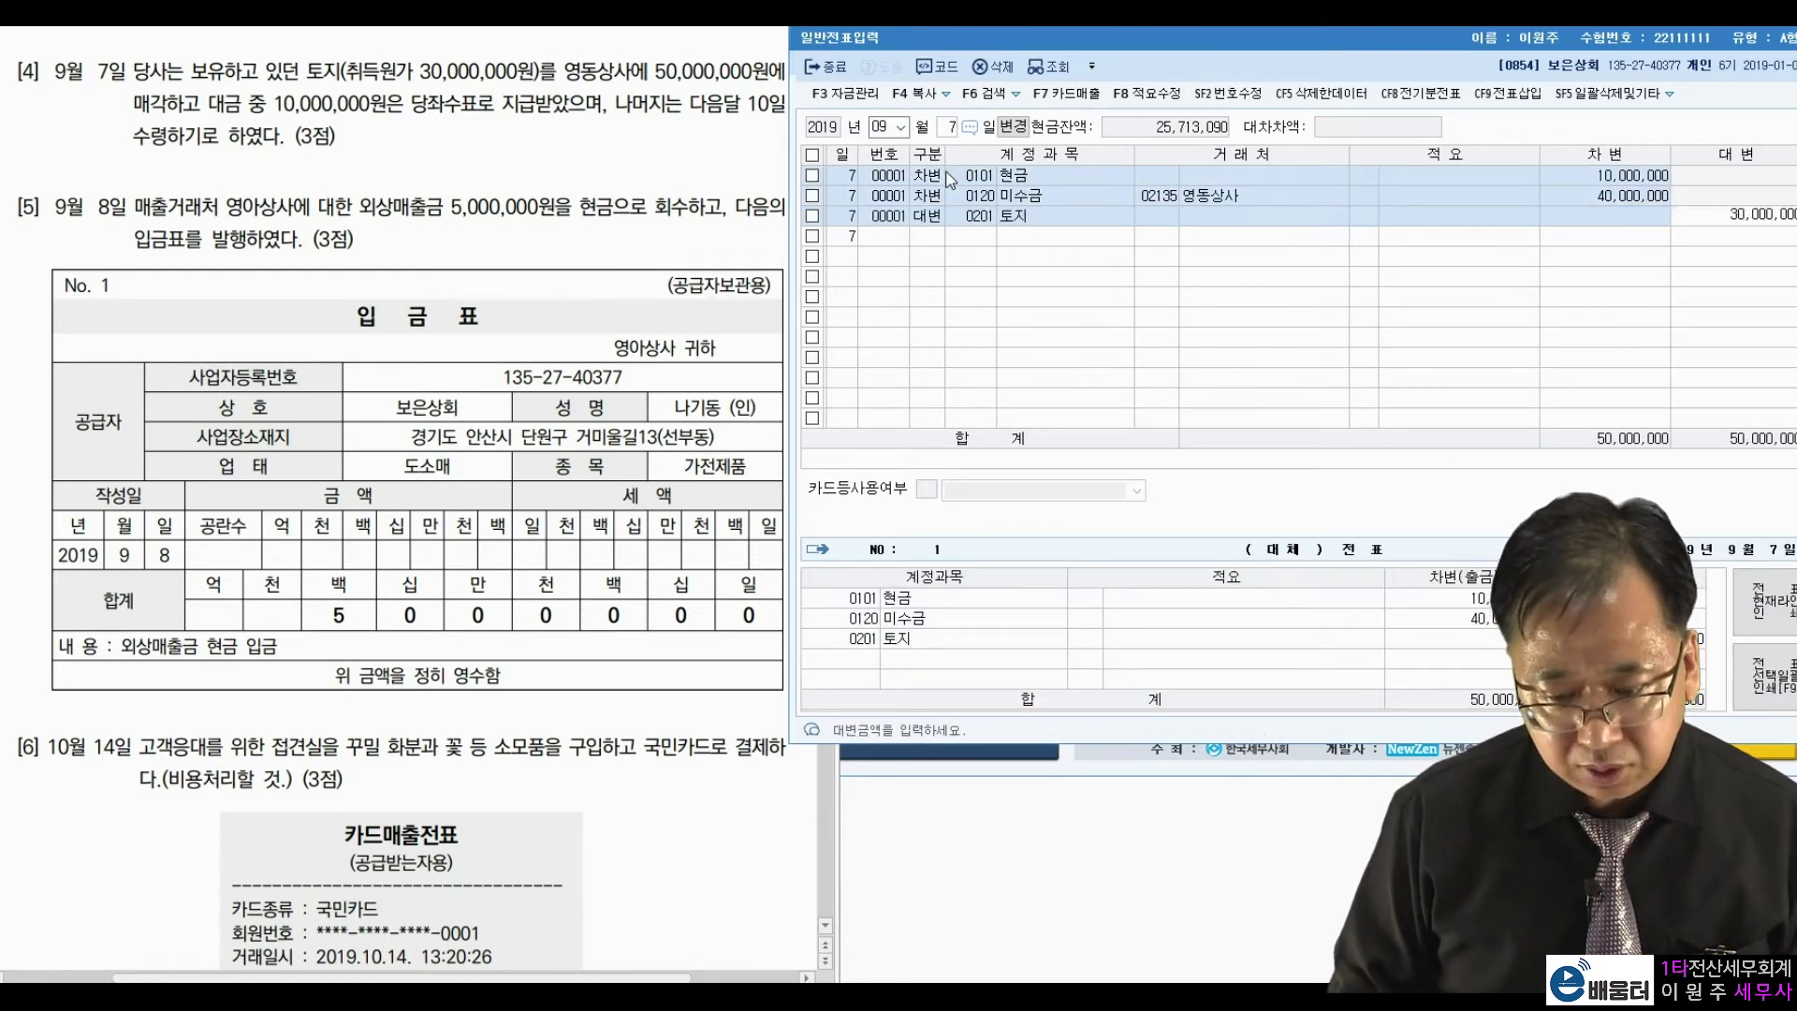
key("Return")
type("4")
key("Return")
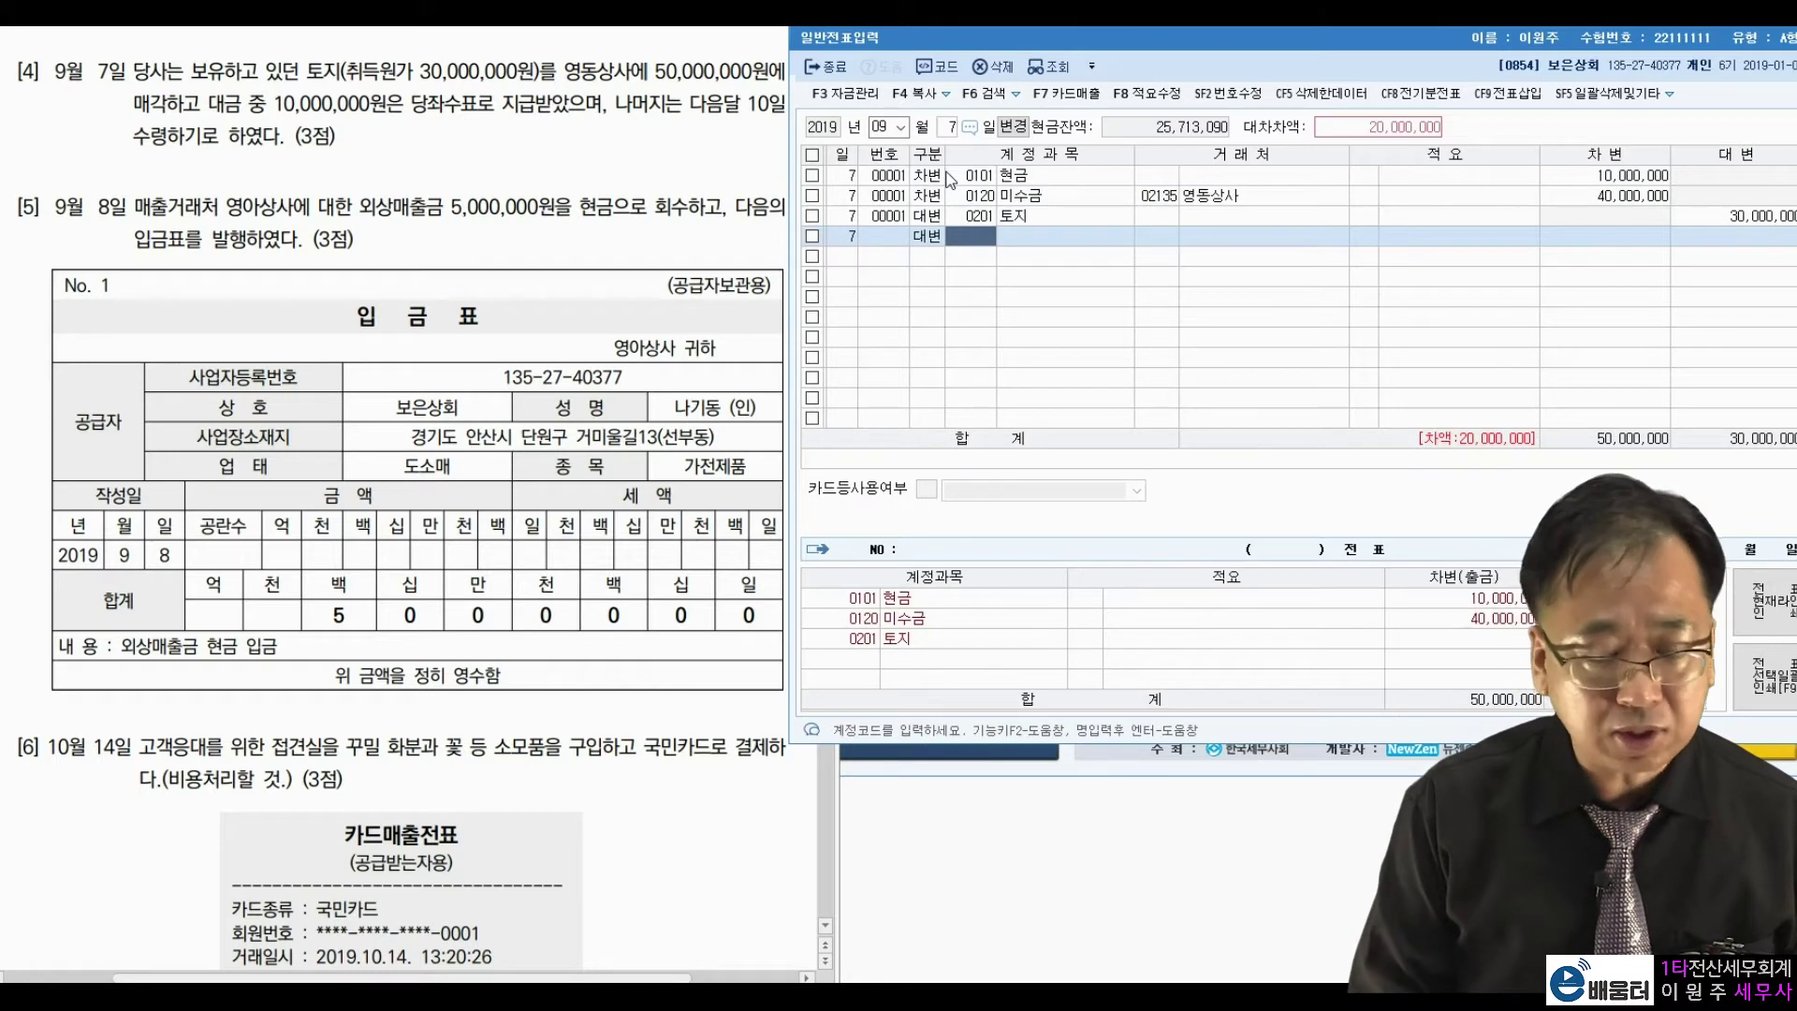
type("처분이")
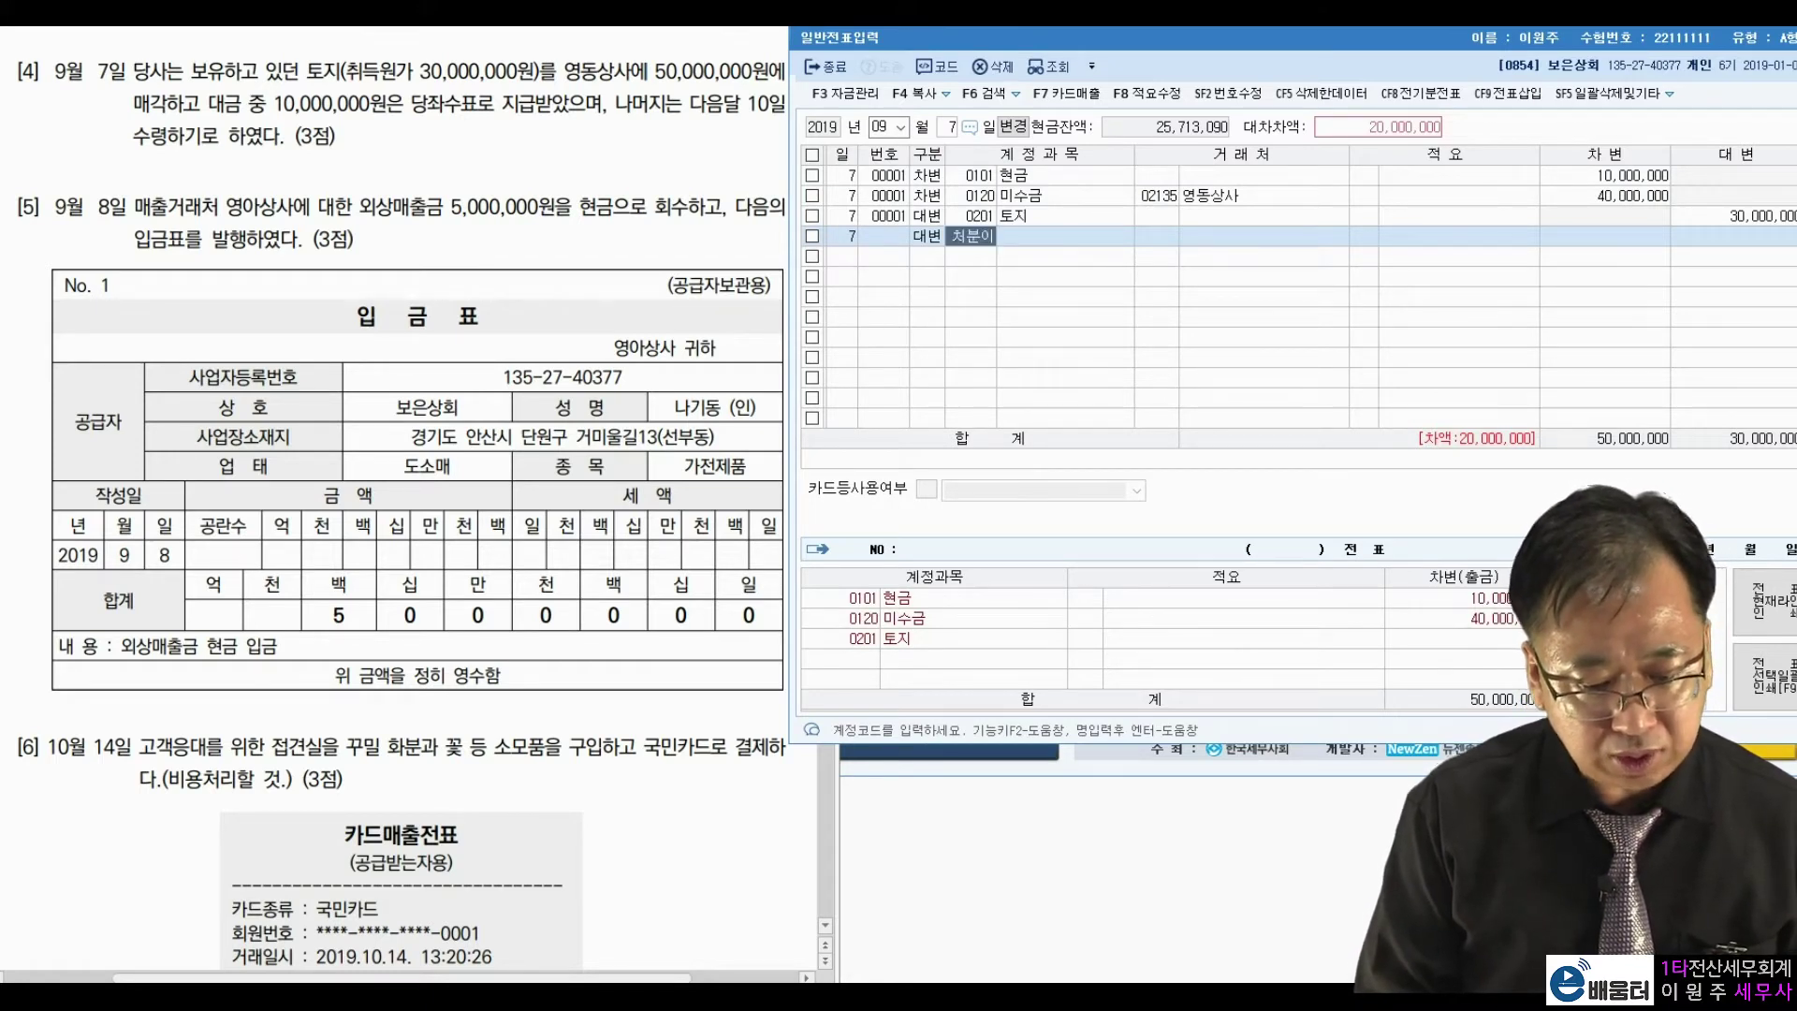
key("Return")
key("Down")
key("Down")
key("Down")
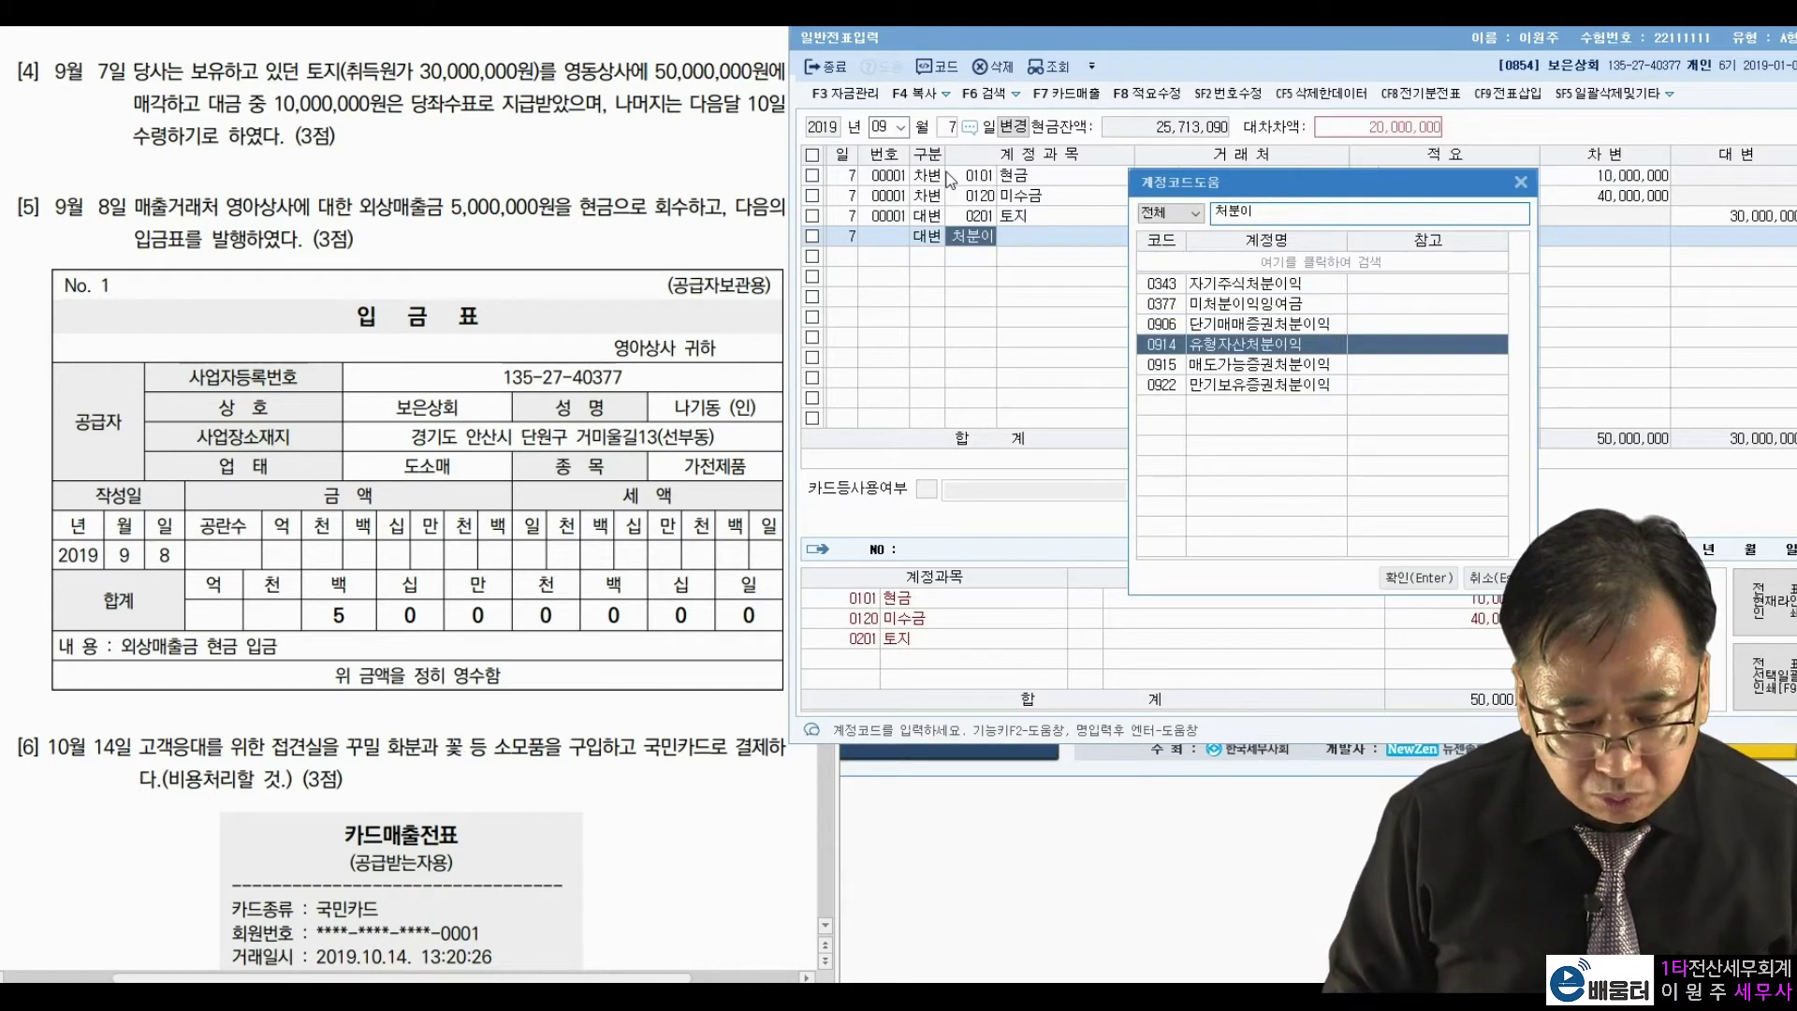
key("Return")
key("Return")
key("Return")
key("Return")
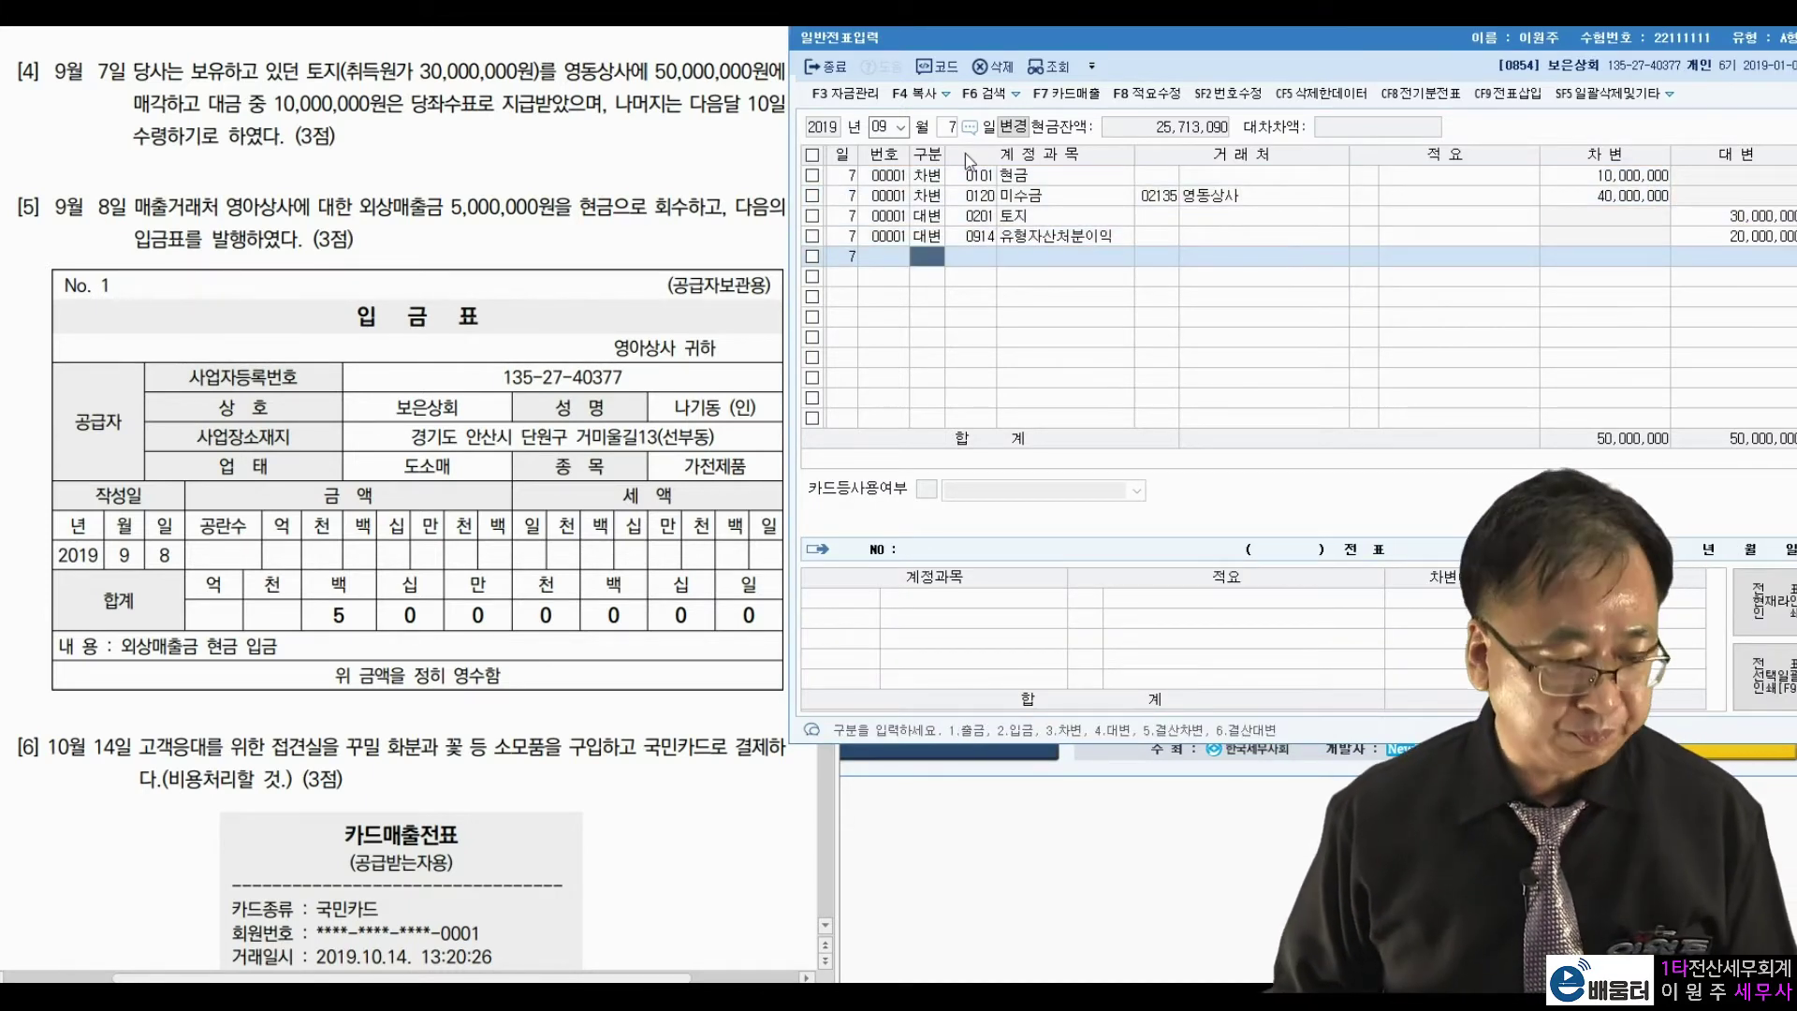
left_click(952, 126)
Set the entry day to 8 and mark 현금 and the 5,000,000 total in question 5.
type("8")
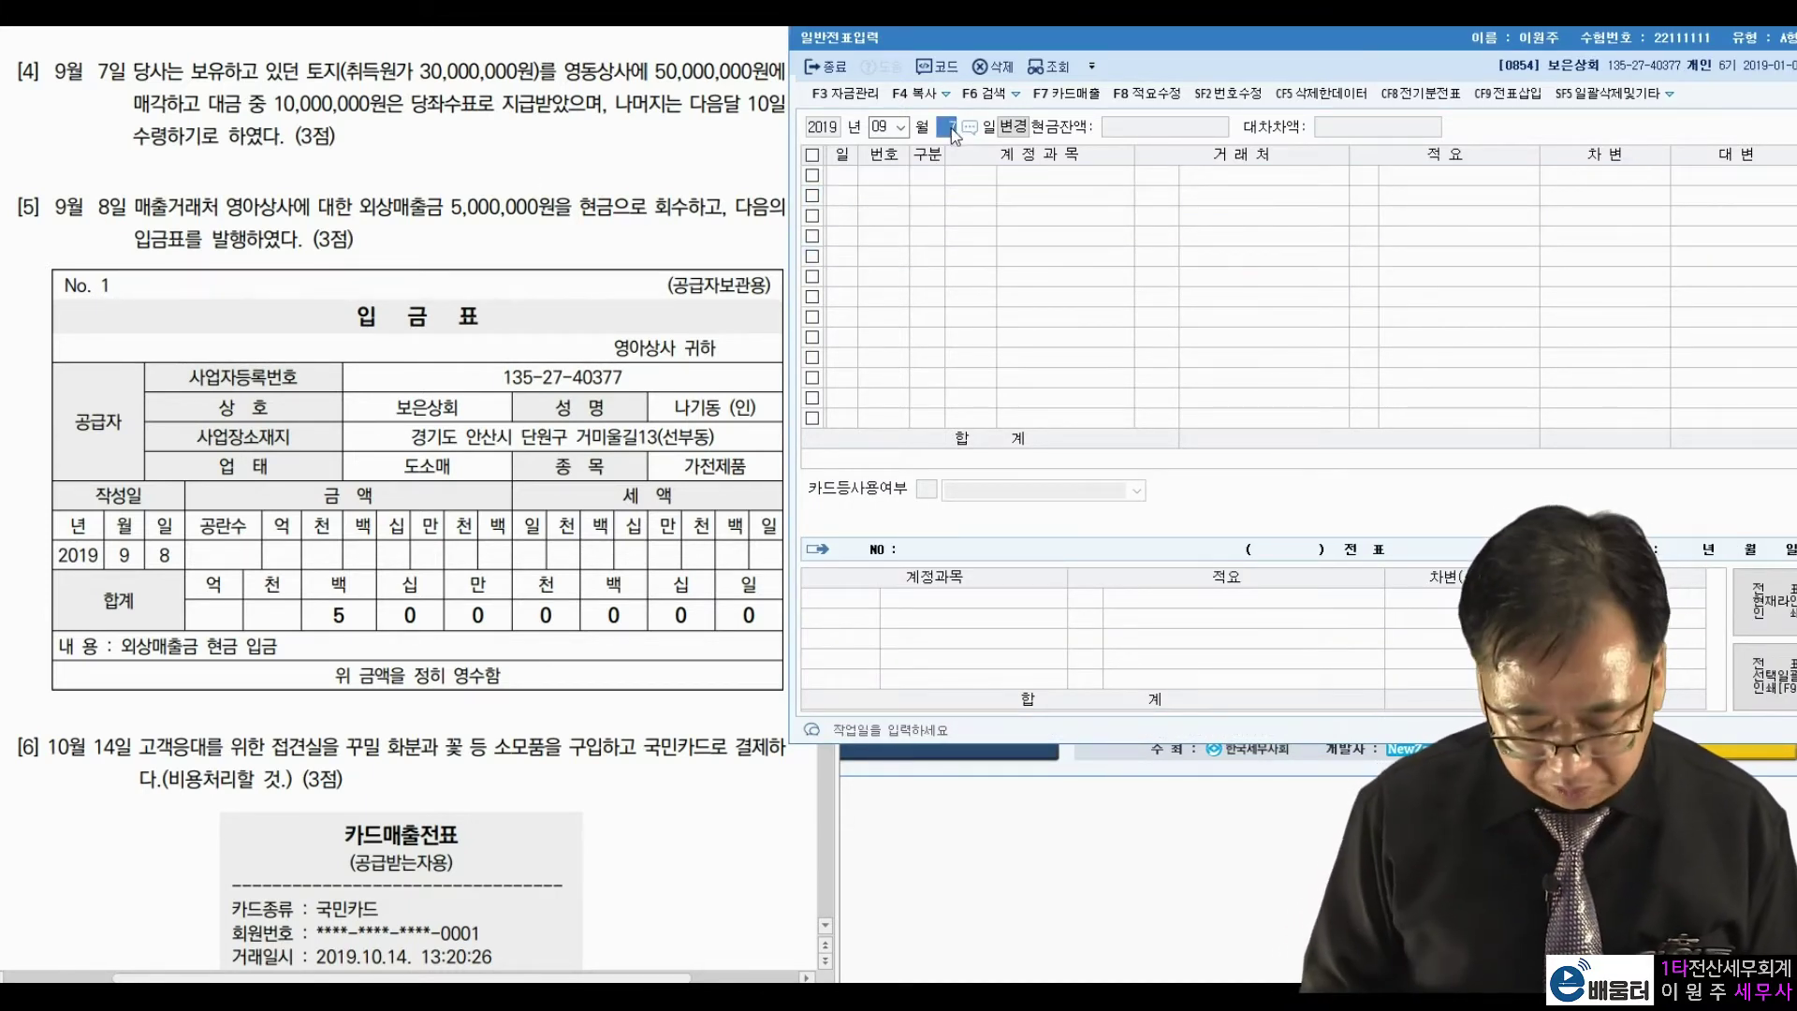
key("Return")
left_click(619, 336)
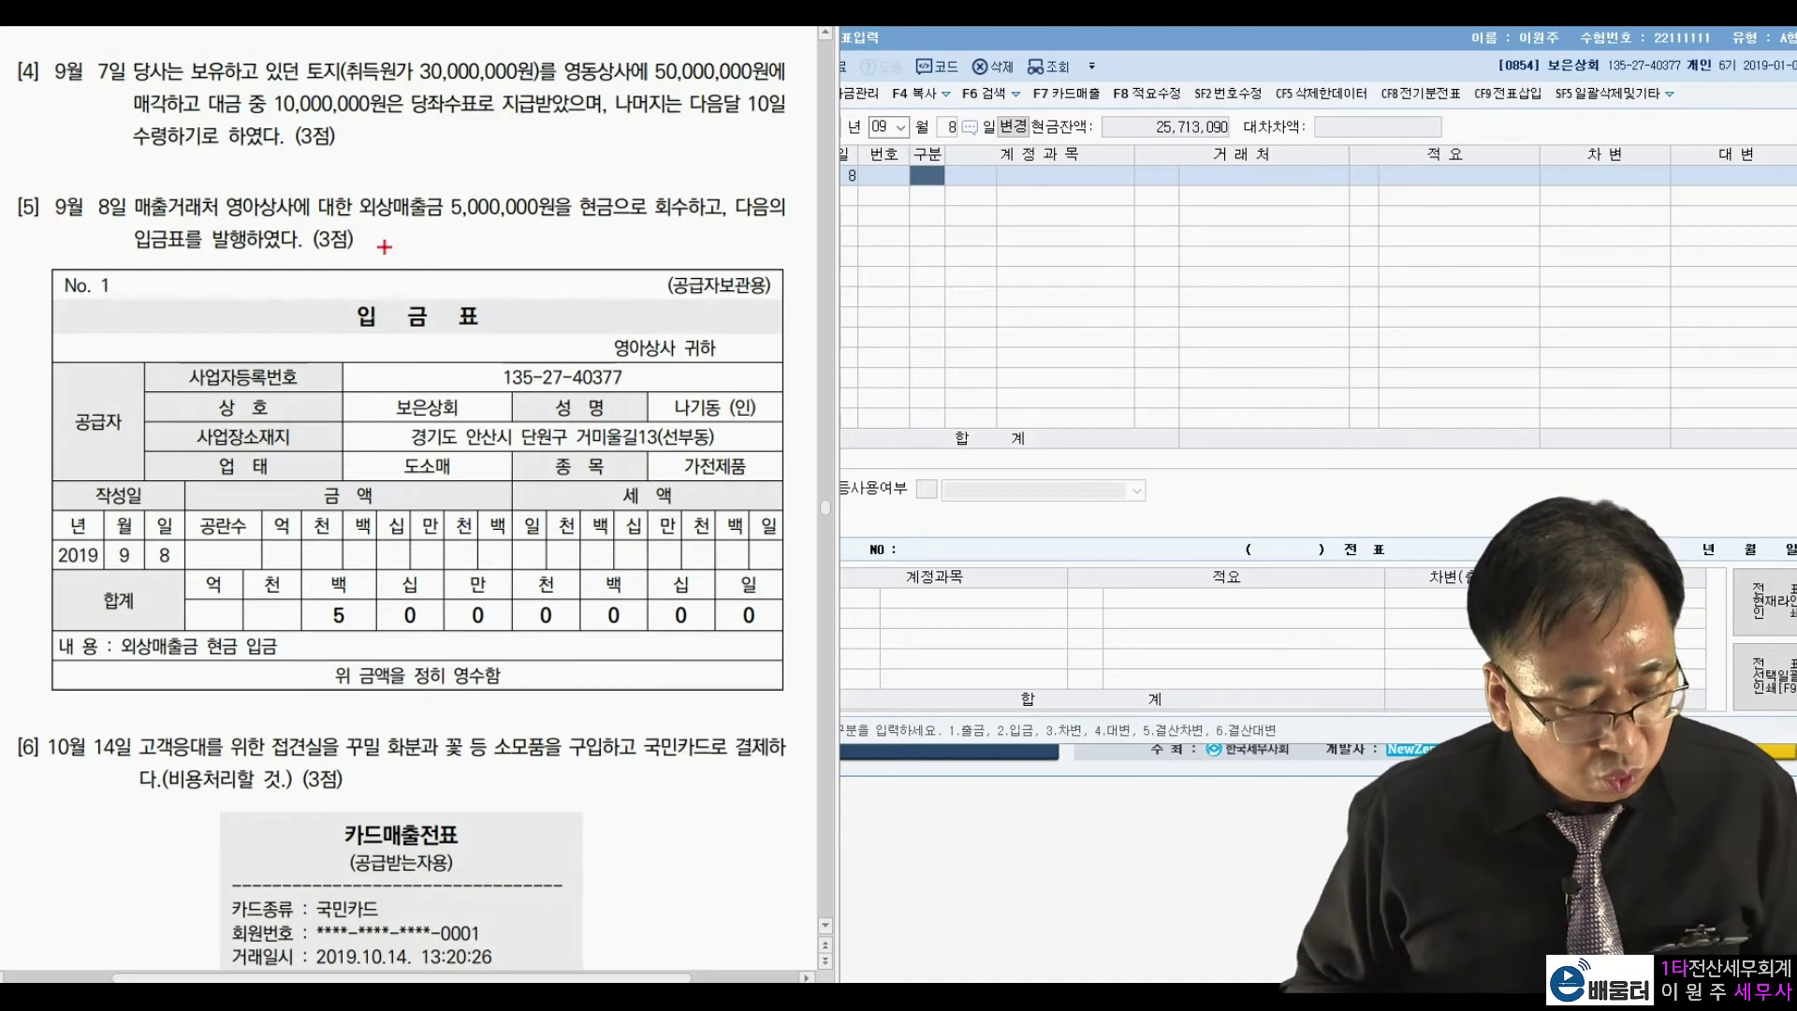
left_click_drag(621, 214, 618, 184)
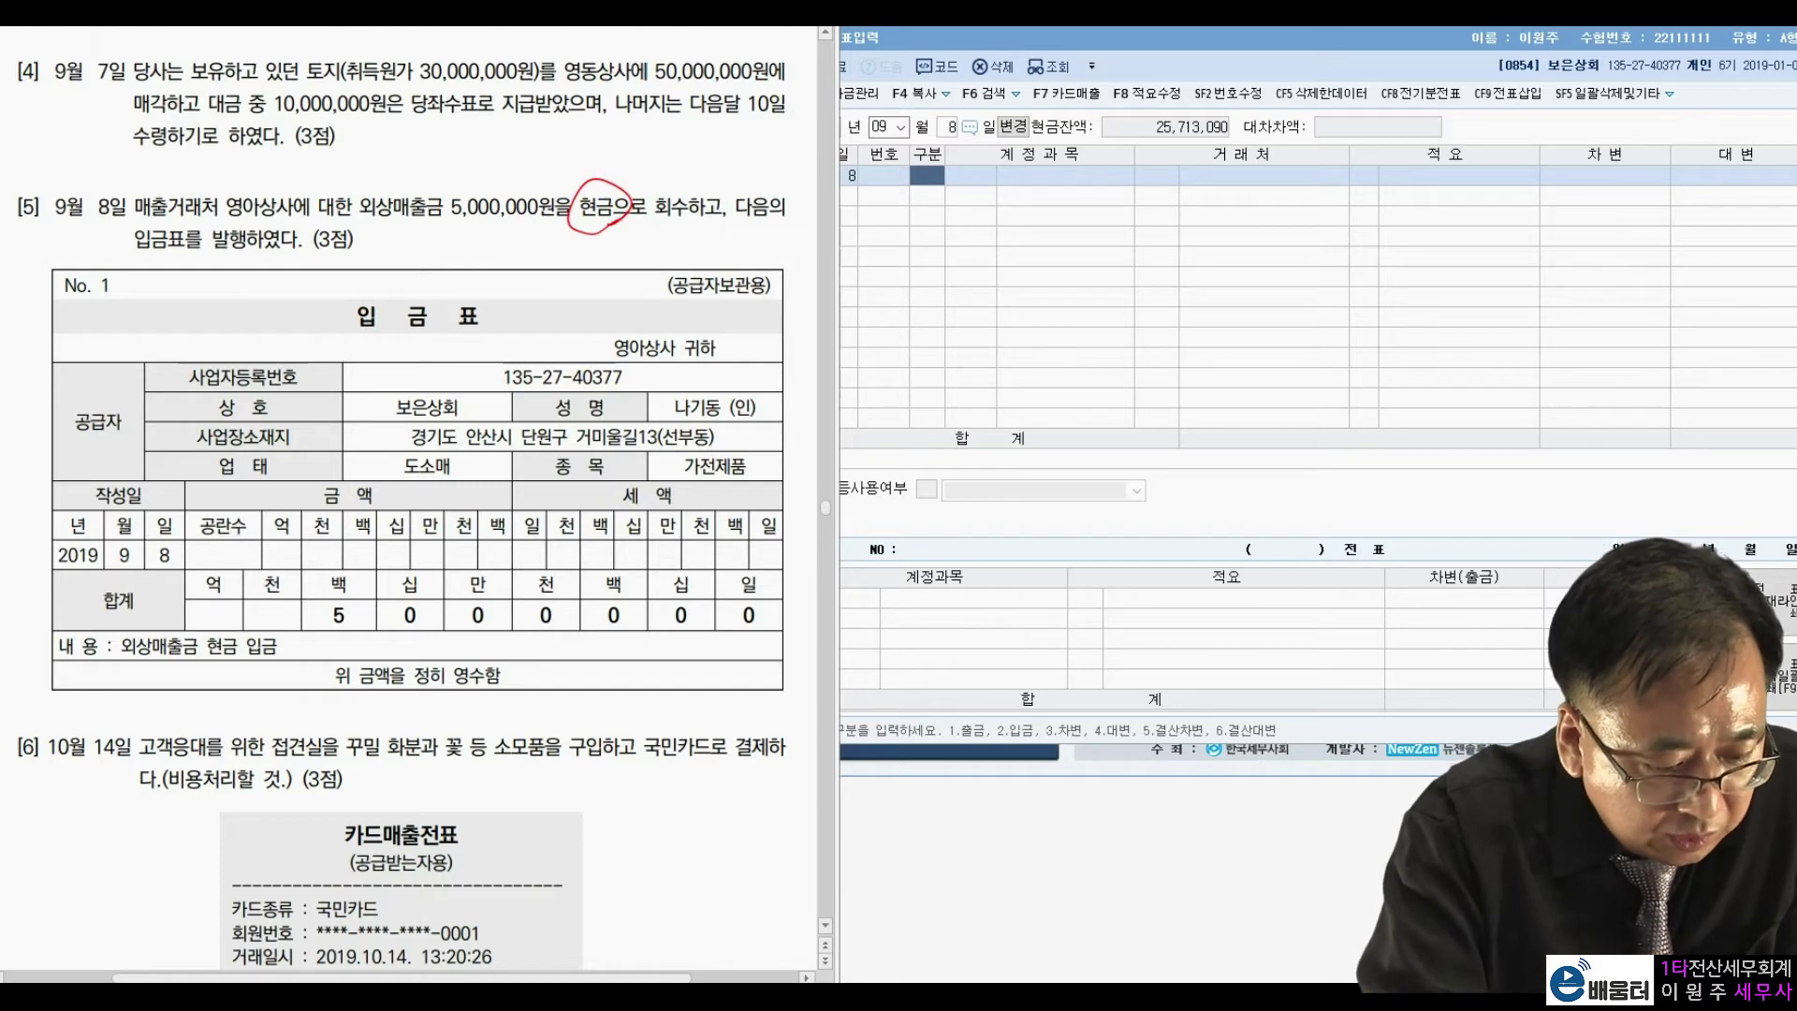
mouse_move(328, 643)
left_mouse_down()
mouse_move(682, 650)
mouse_move(776, 591)
mouse_move(505, 588)
mouse_move(310, 619)
mouse_move(351, 644)
left_mouse_up()
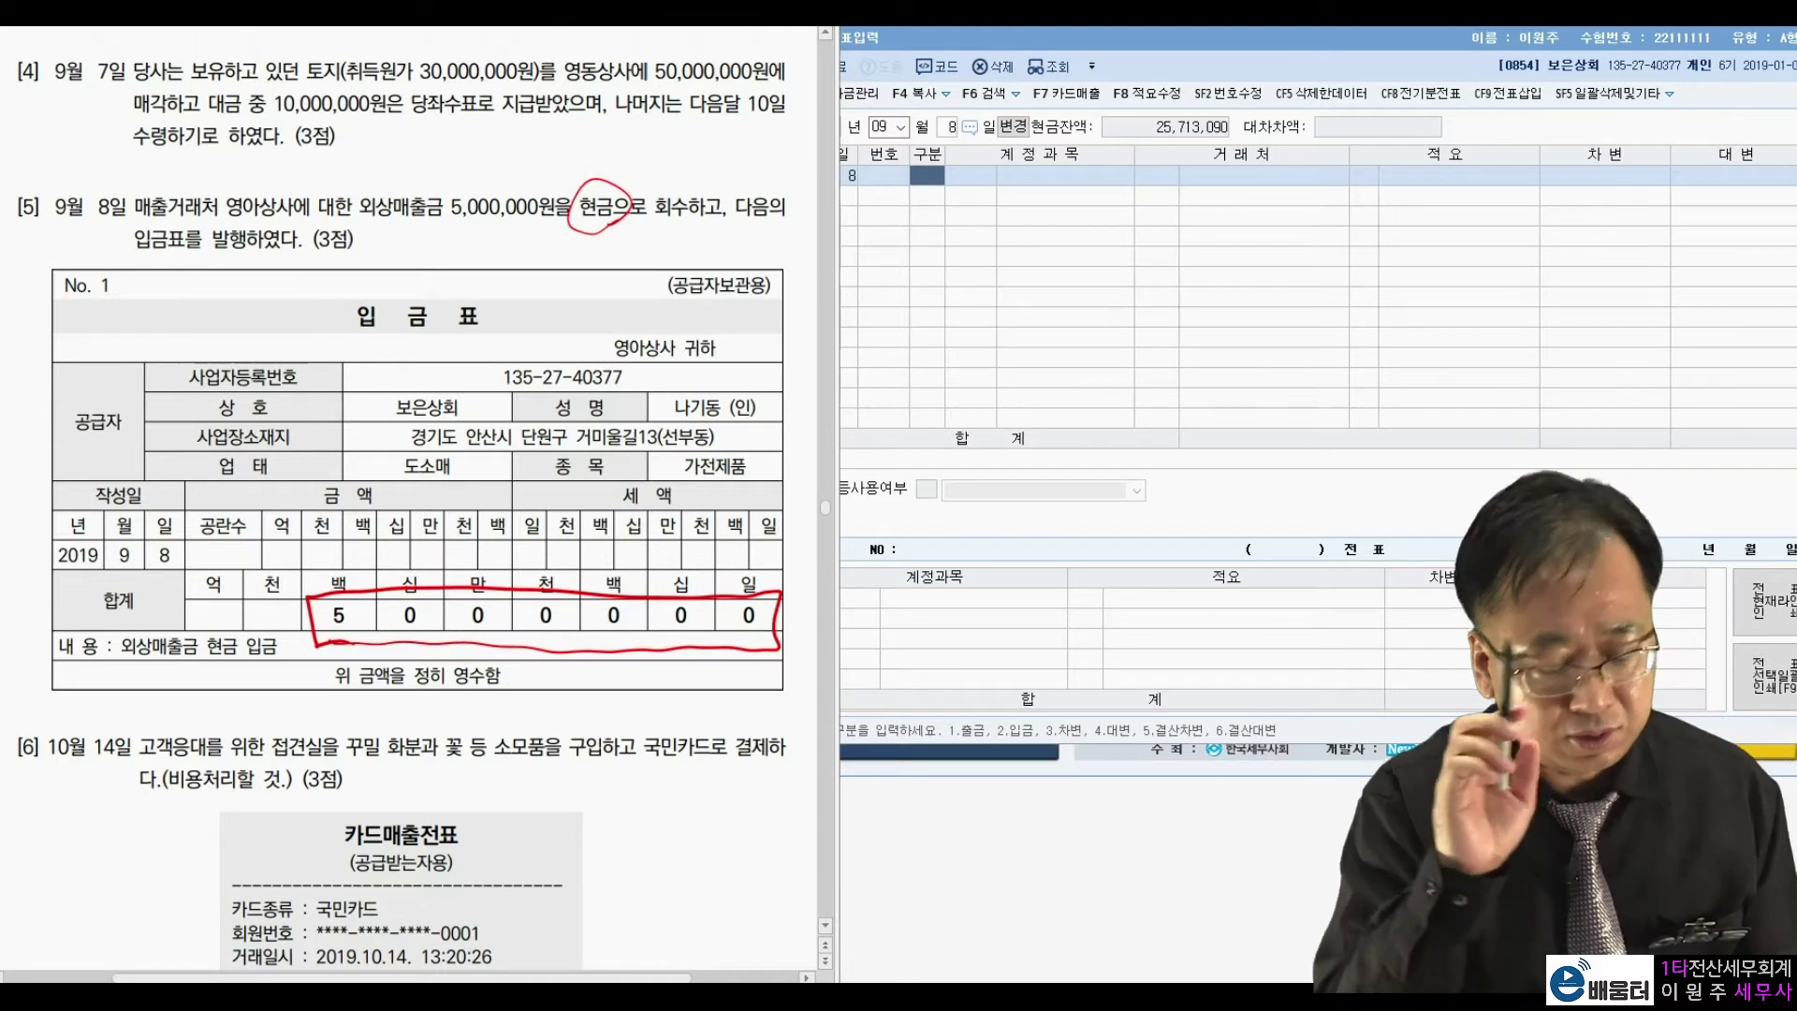
key("Escape")
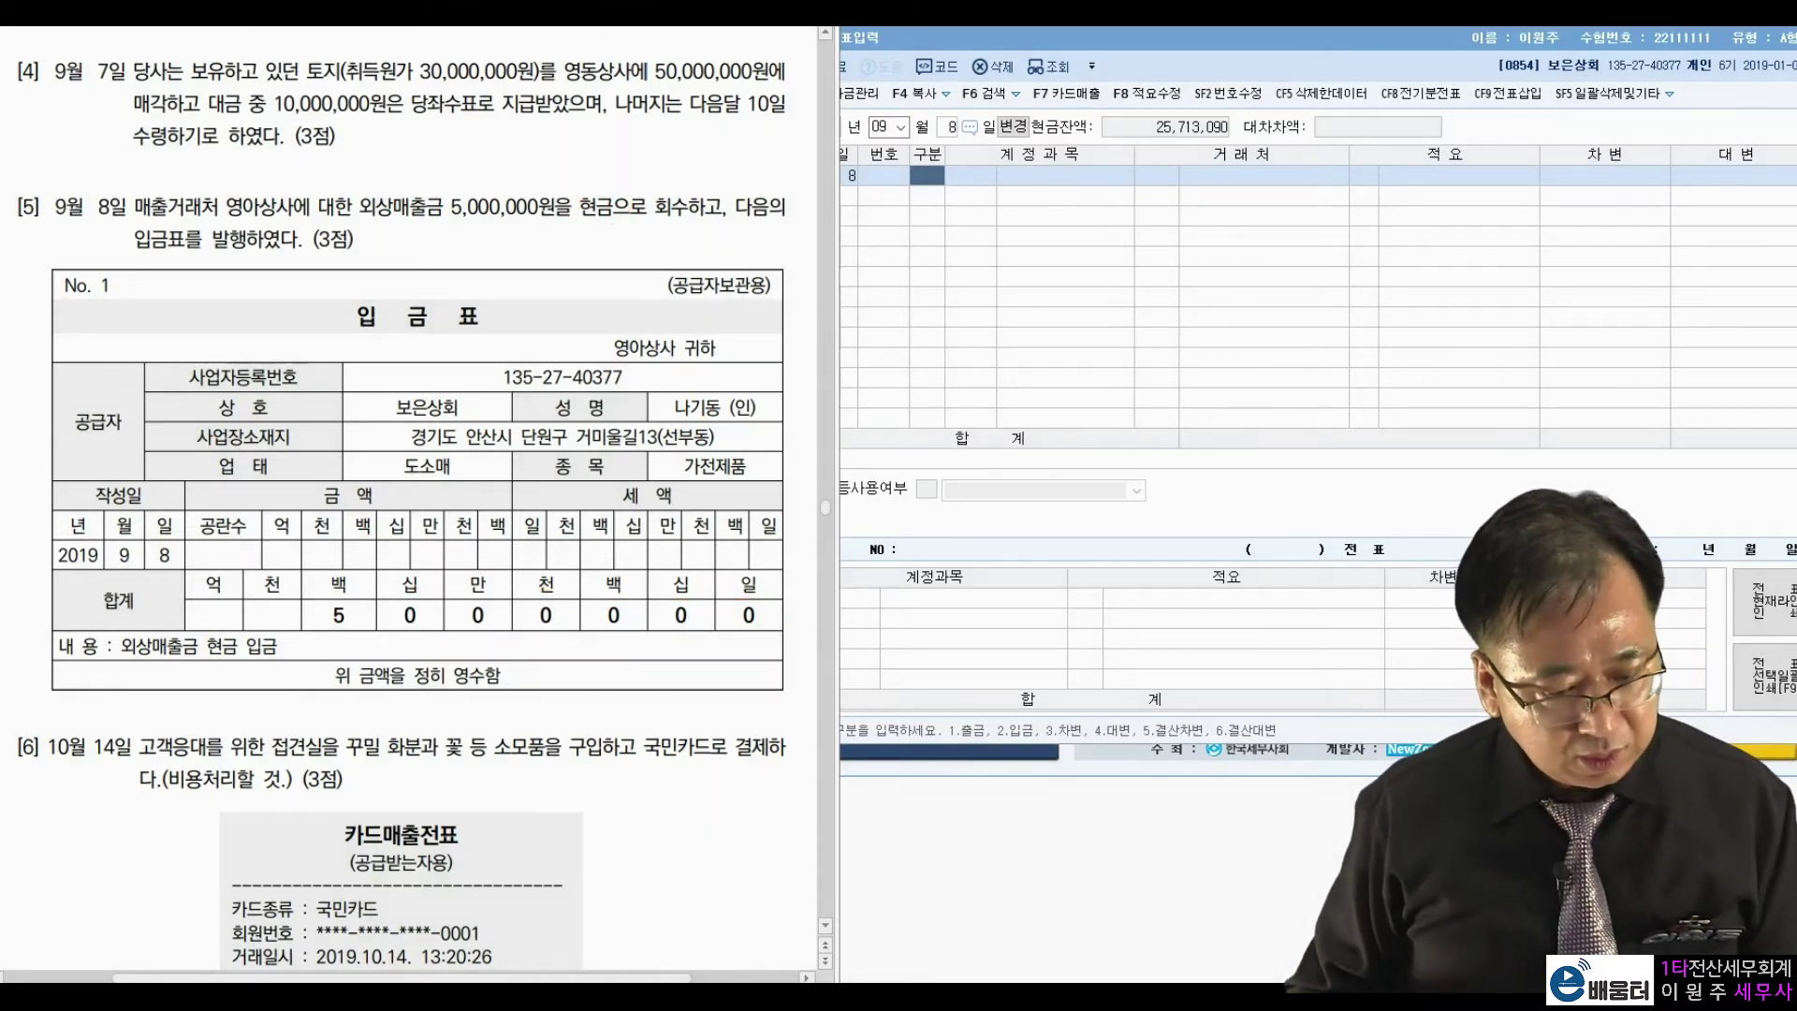
left_click(936, 177)
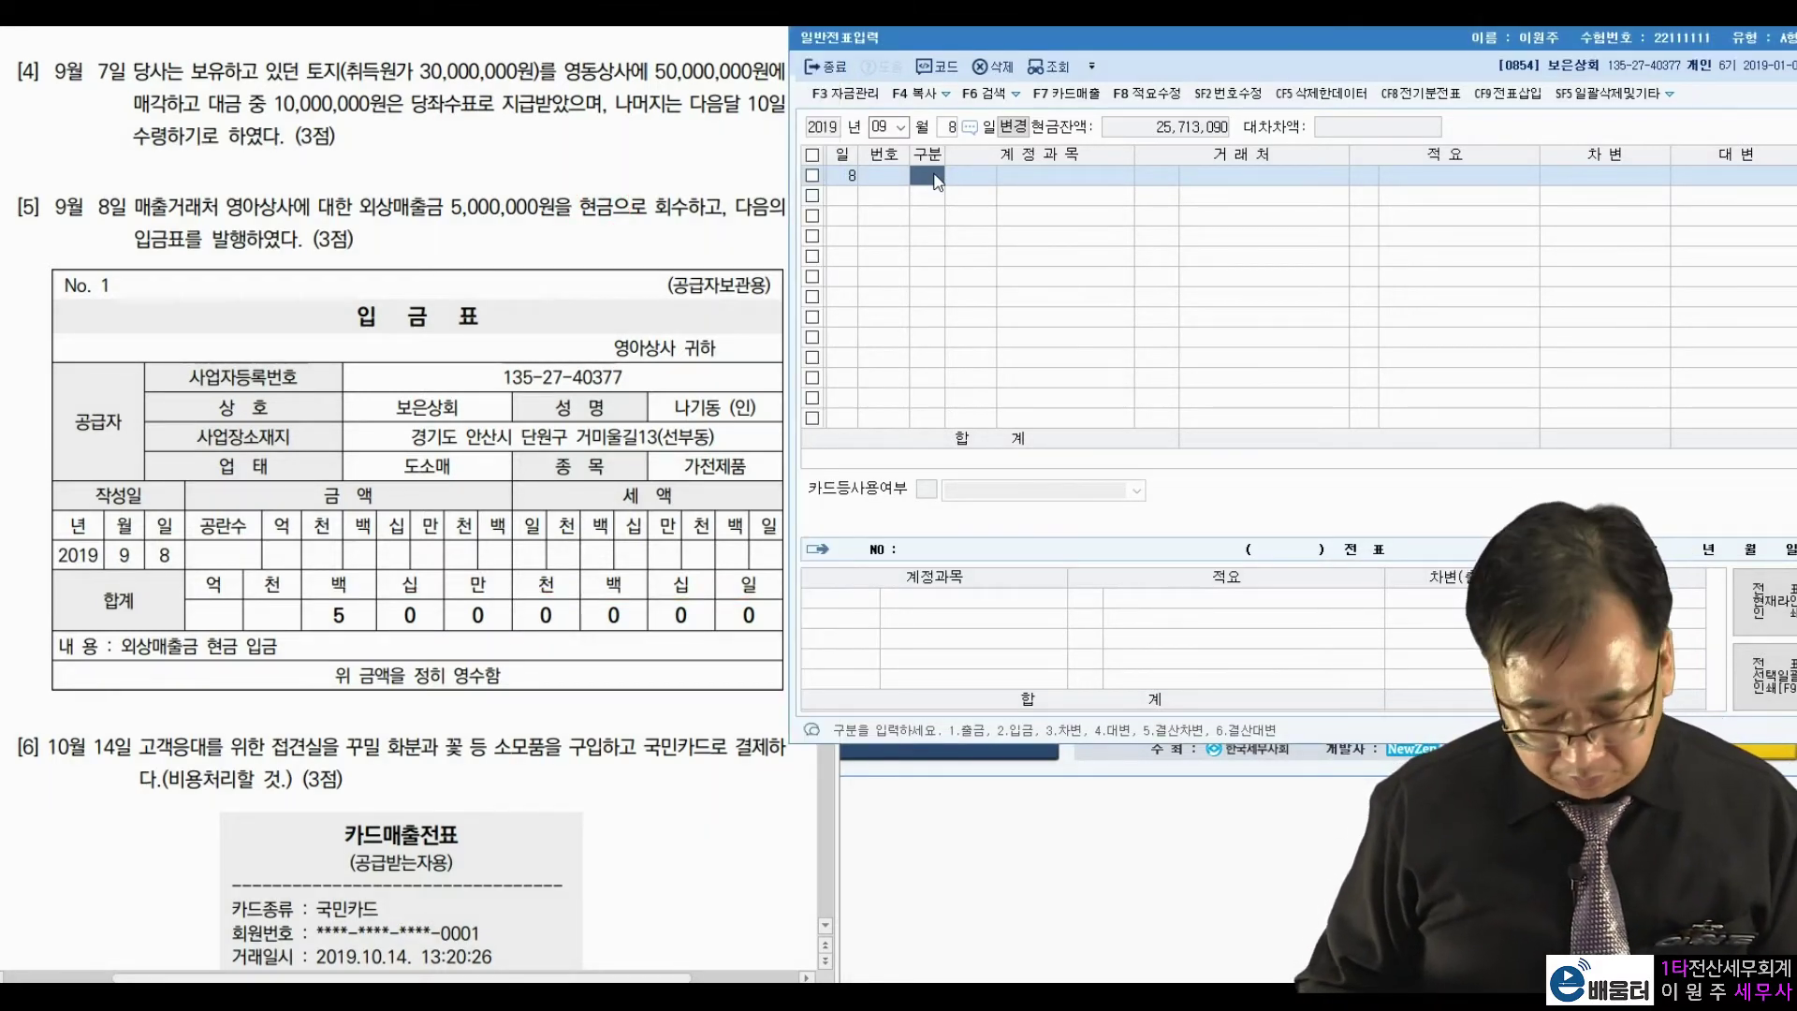
Debit 0101 현금 5,000,000 and credit 0108 외상매출금 5,000,000 to partner 영아상사.
type("3101")
key("Return")
key("Return")
key("Return")
type("5,000,000")
key("Return")
type("4108")
key("Return")
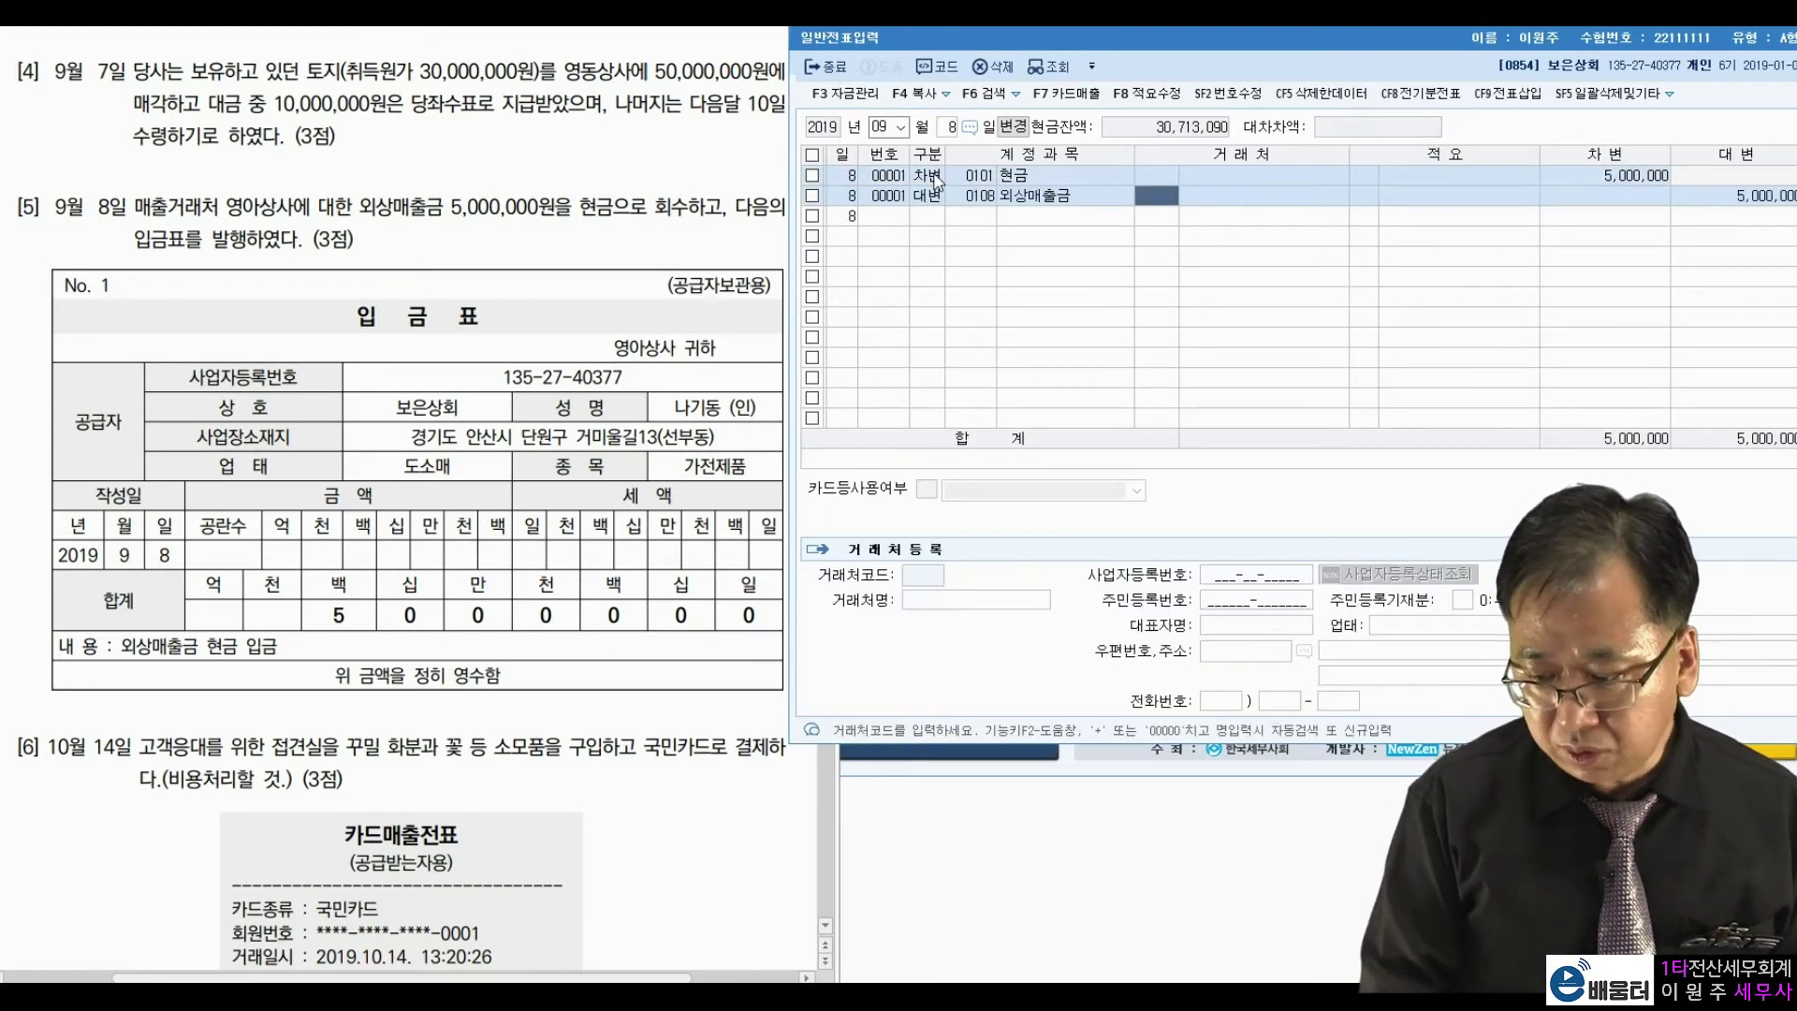
type("영아")
key("Return")
key("Return")
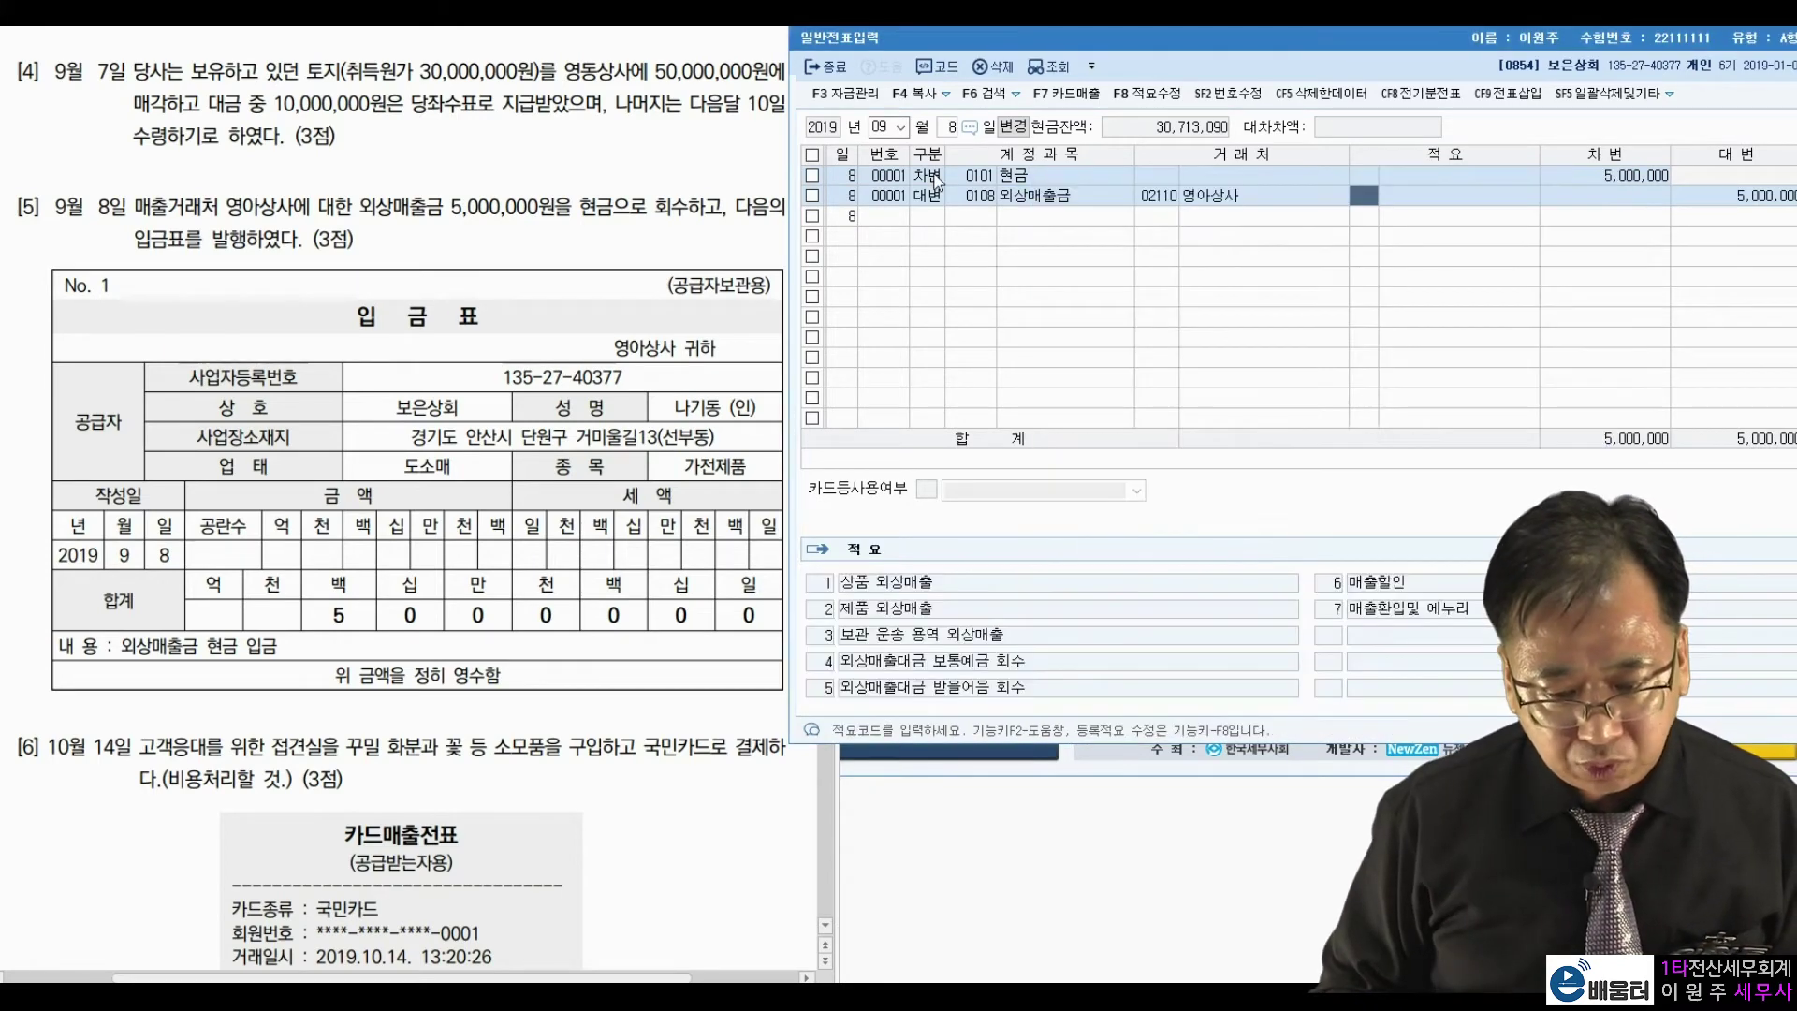
key("Return")
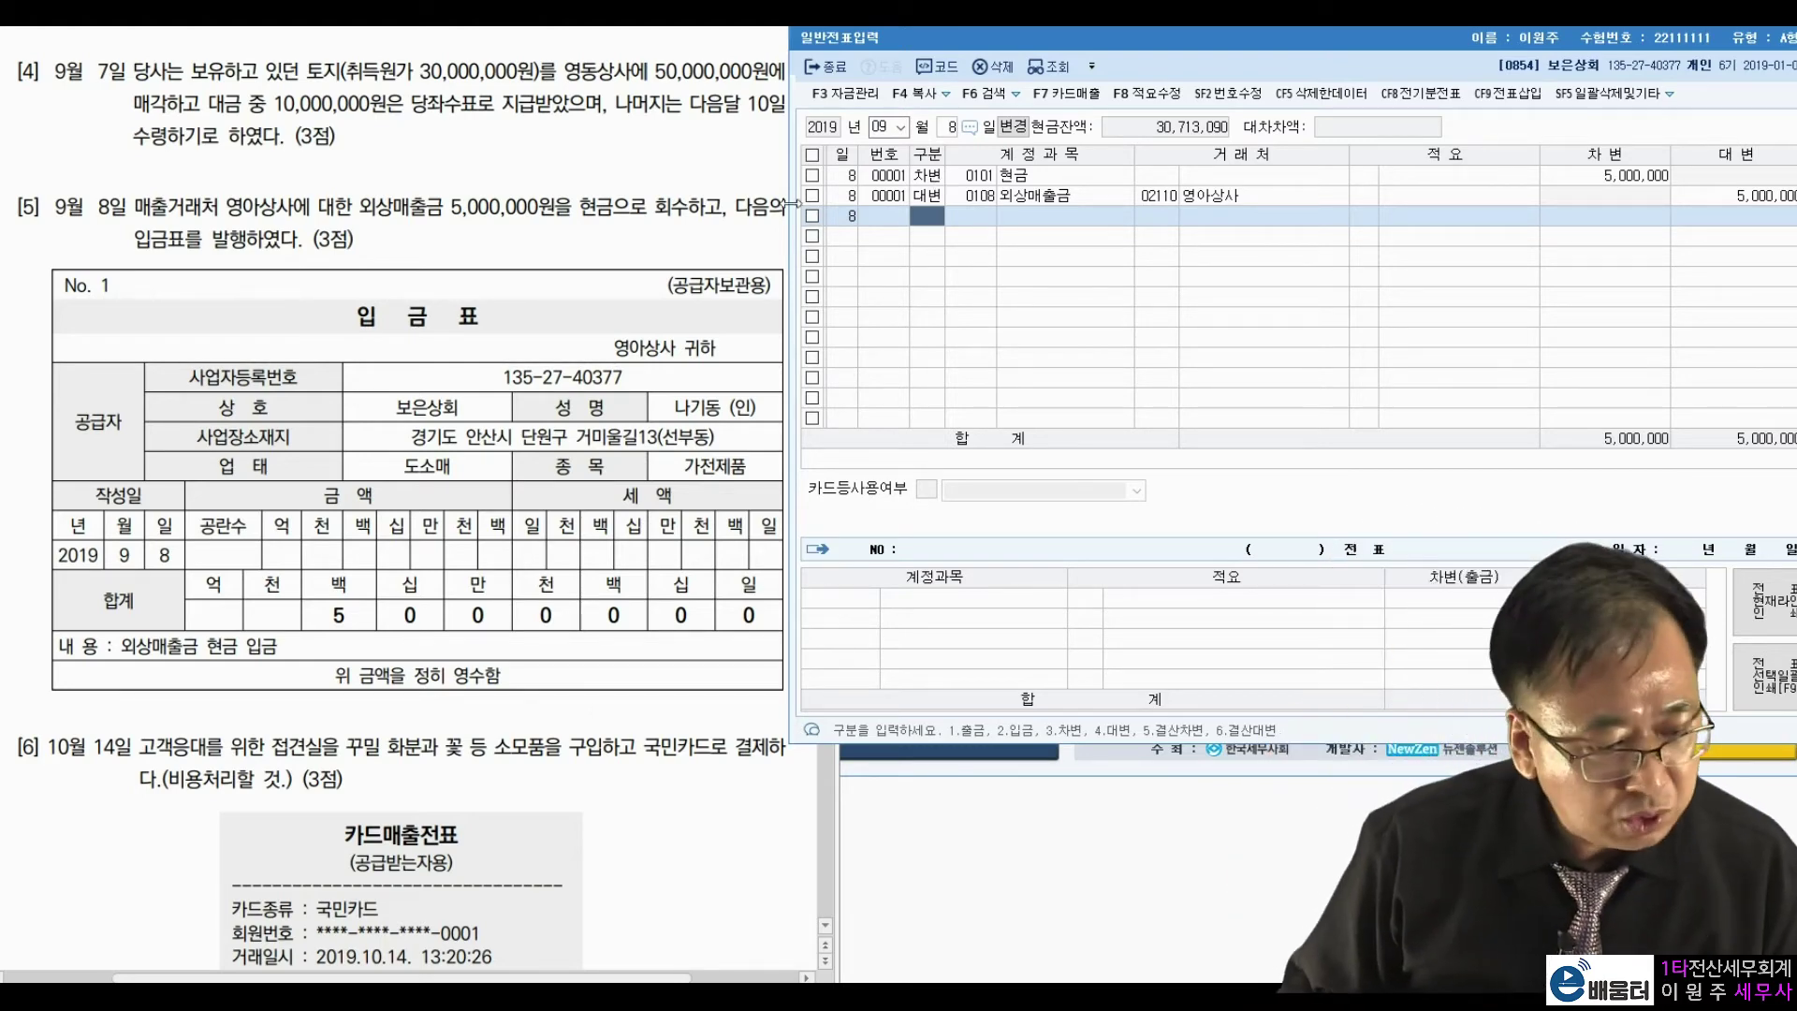
left_click(510, 777)
Change the voucher date to October 14.
scroll(509, 777, "down", 3)
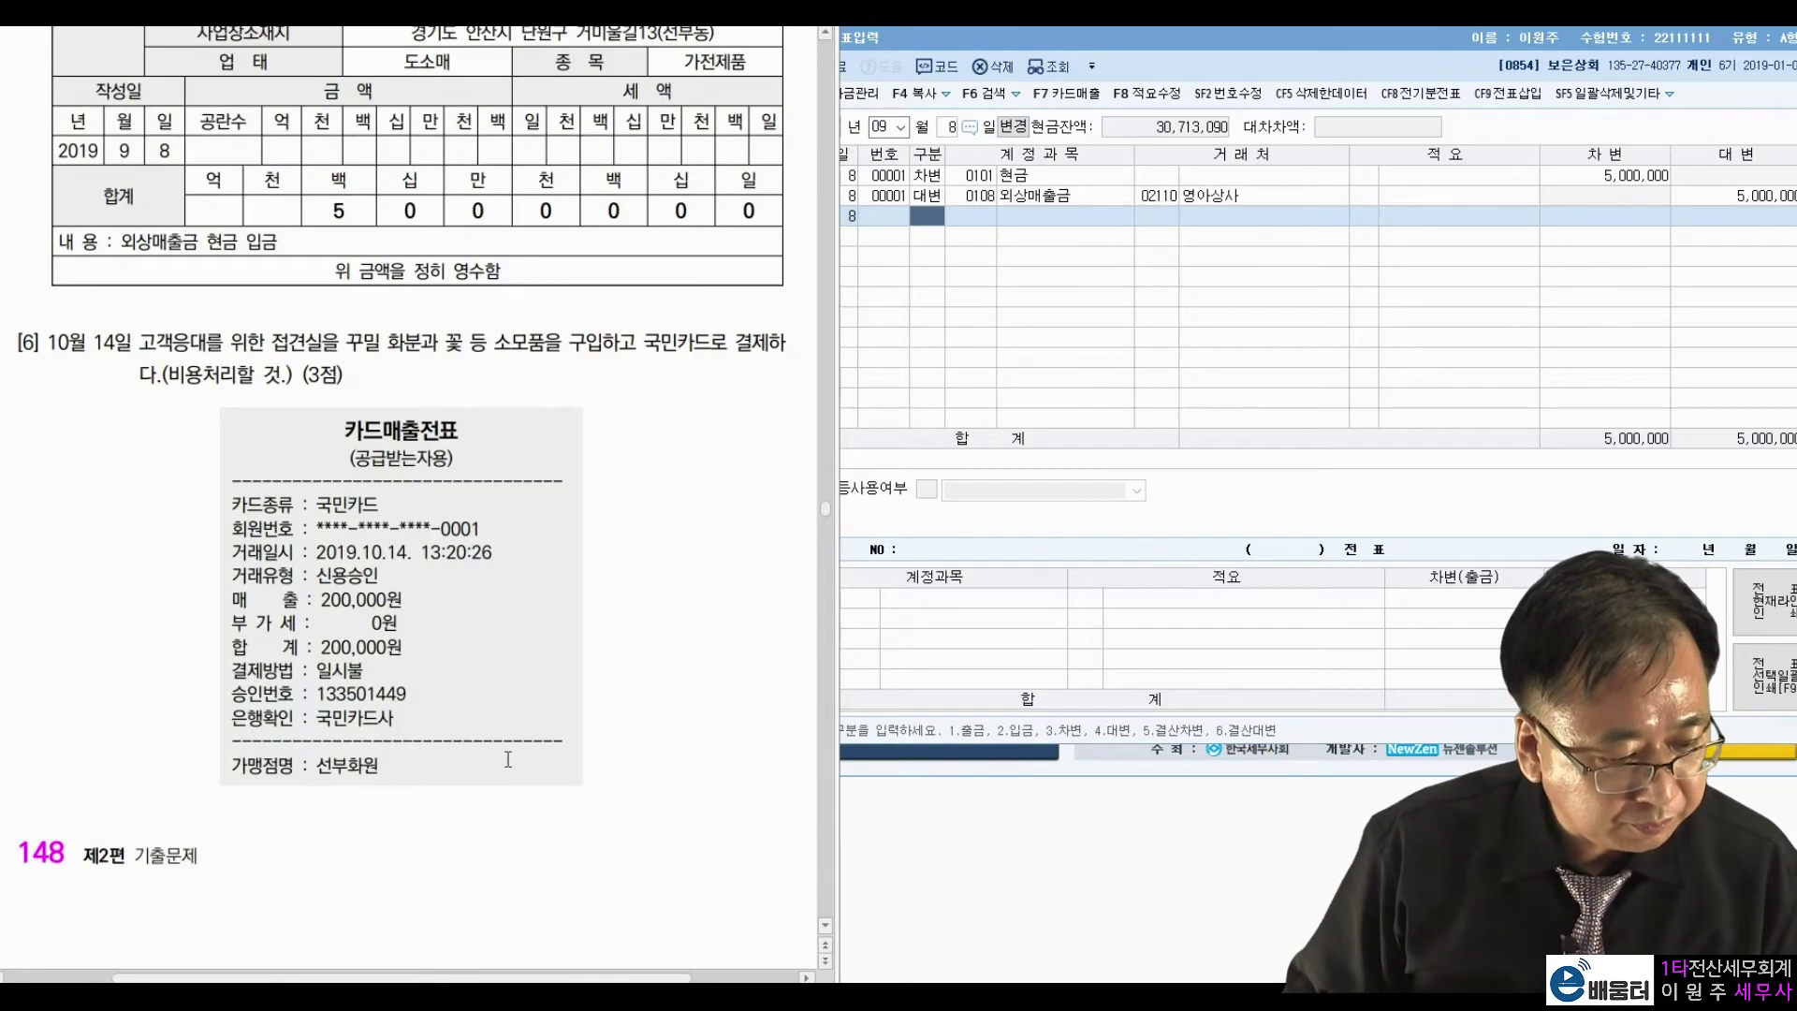
left_click(884, 126)
type("10")
key("Return")
type("14")
key("Return")
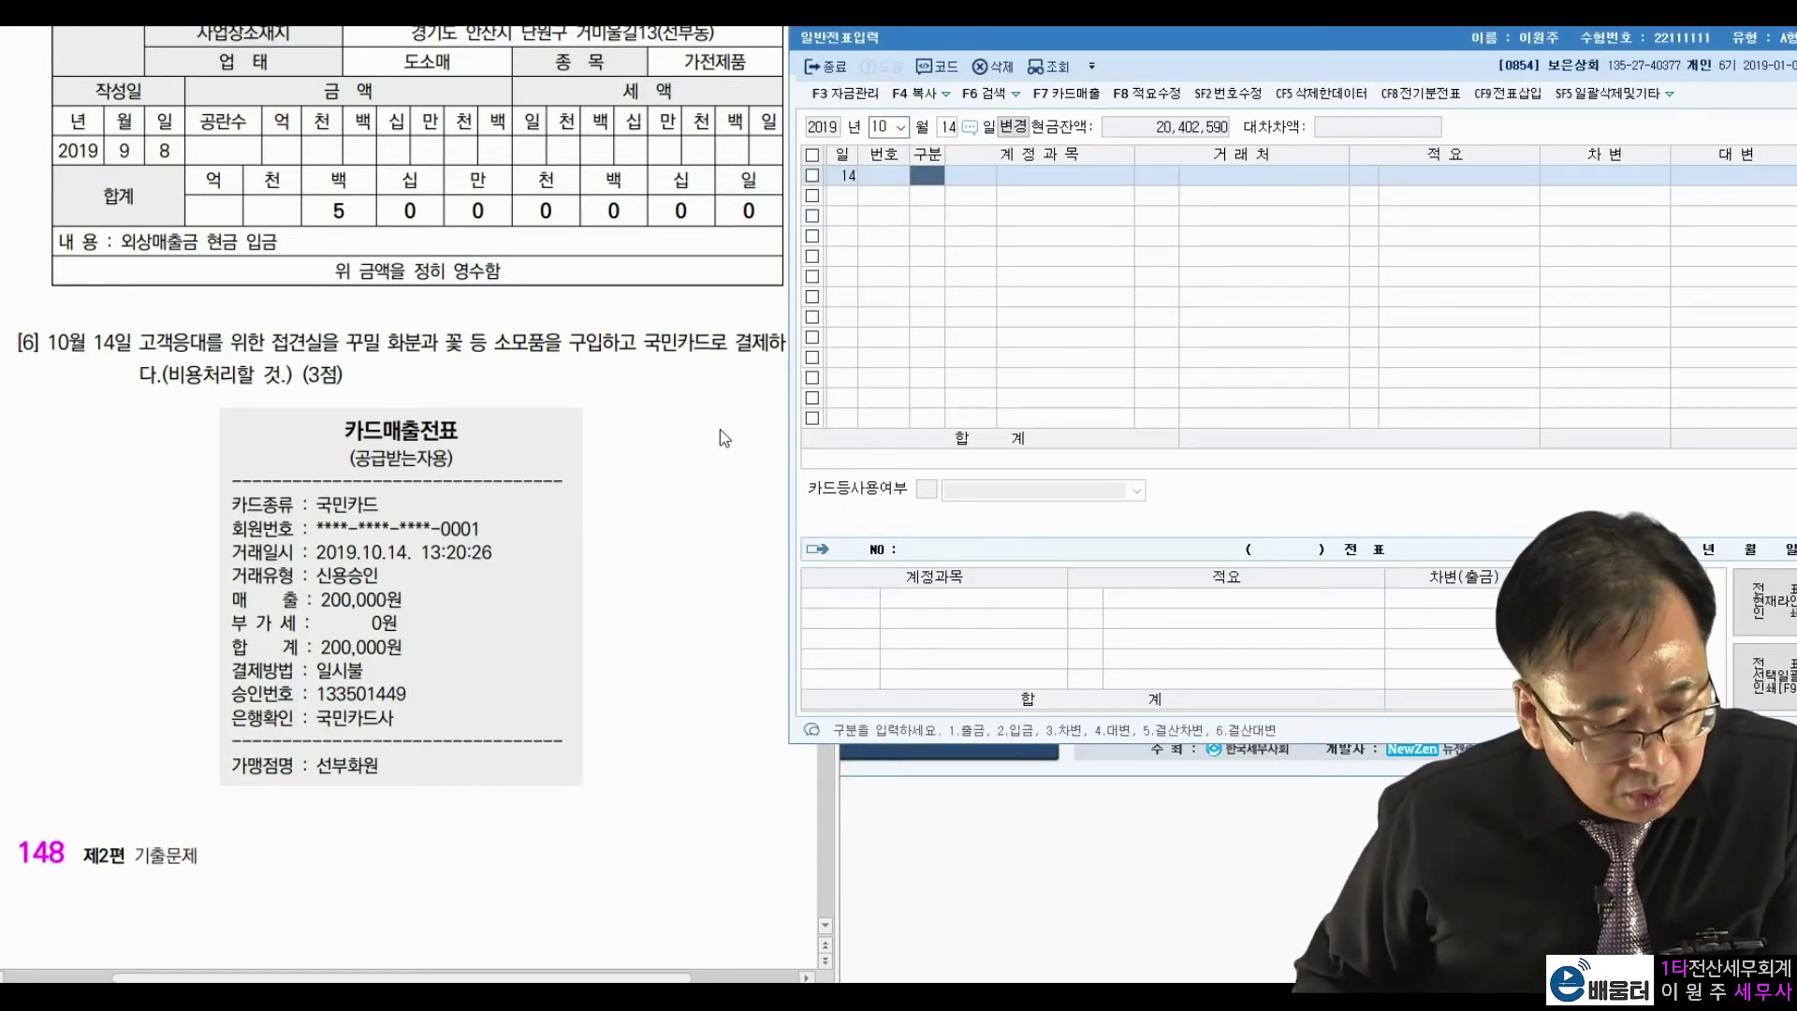
Mark 국민카드로, 소모품을, 비용처리 and the 200,000원 total in question 6.
left_click(725, 438)
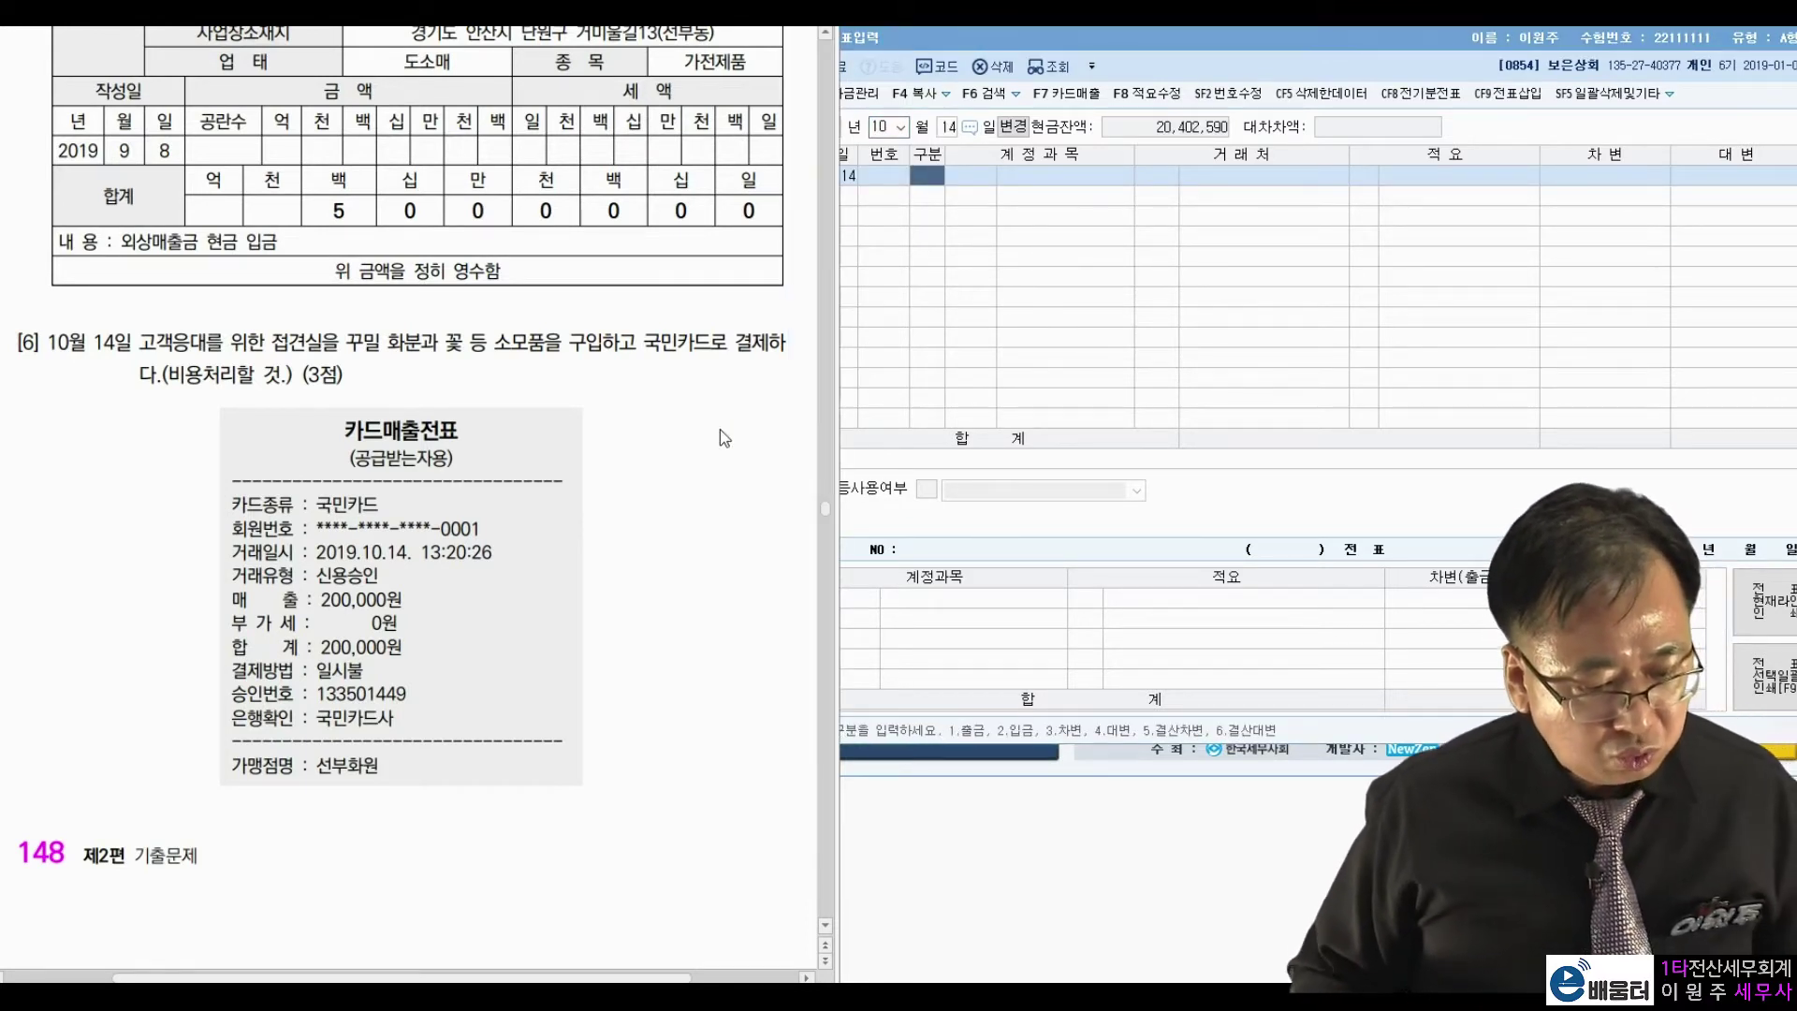
key("ctrl+2")
mouse_move(707, 348)
left_mouse_down()
mouse_move(641, 325)
mouse_move(697, 370)
left_mouse_up()
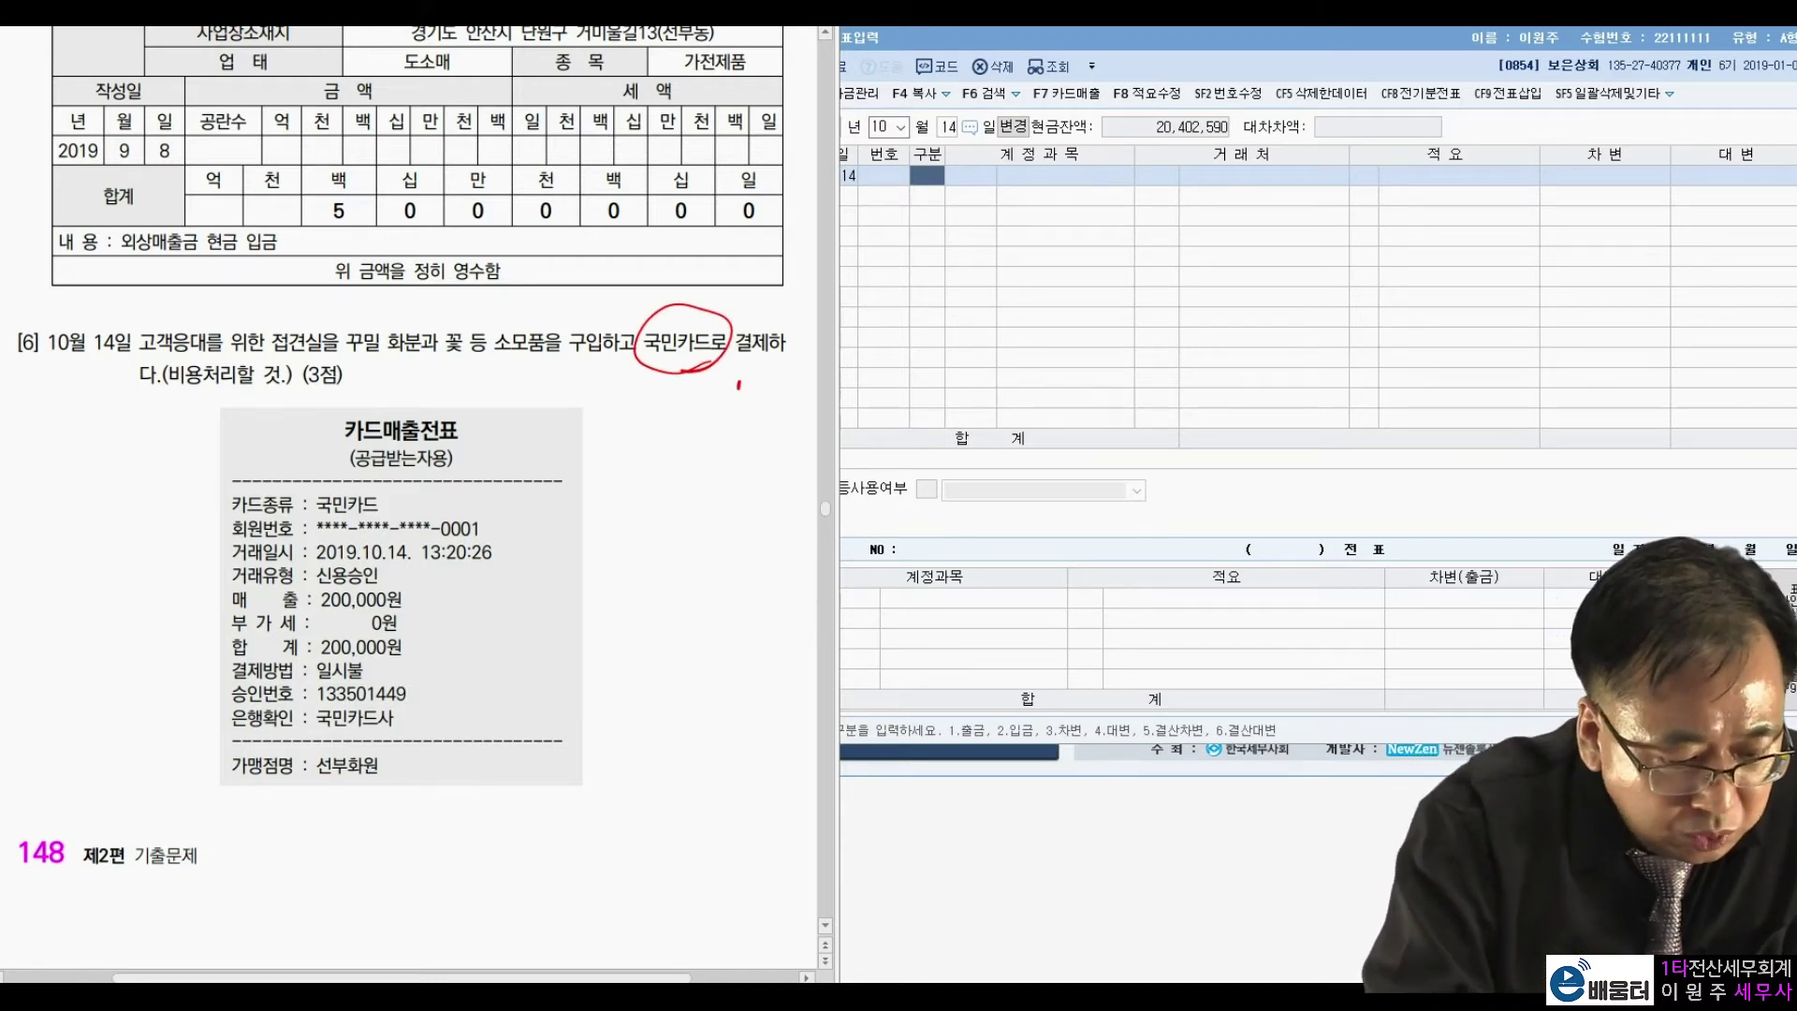
left_click_drag(187, 393, 248, 396)
mouse_move(426, 644)
left_mouse_down()
mouse_move(358, 671)
mouse_move(431, 645)
left_mouse_up()
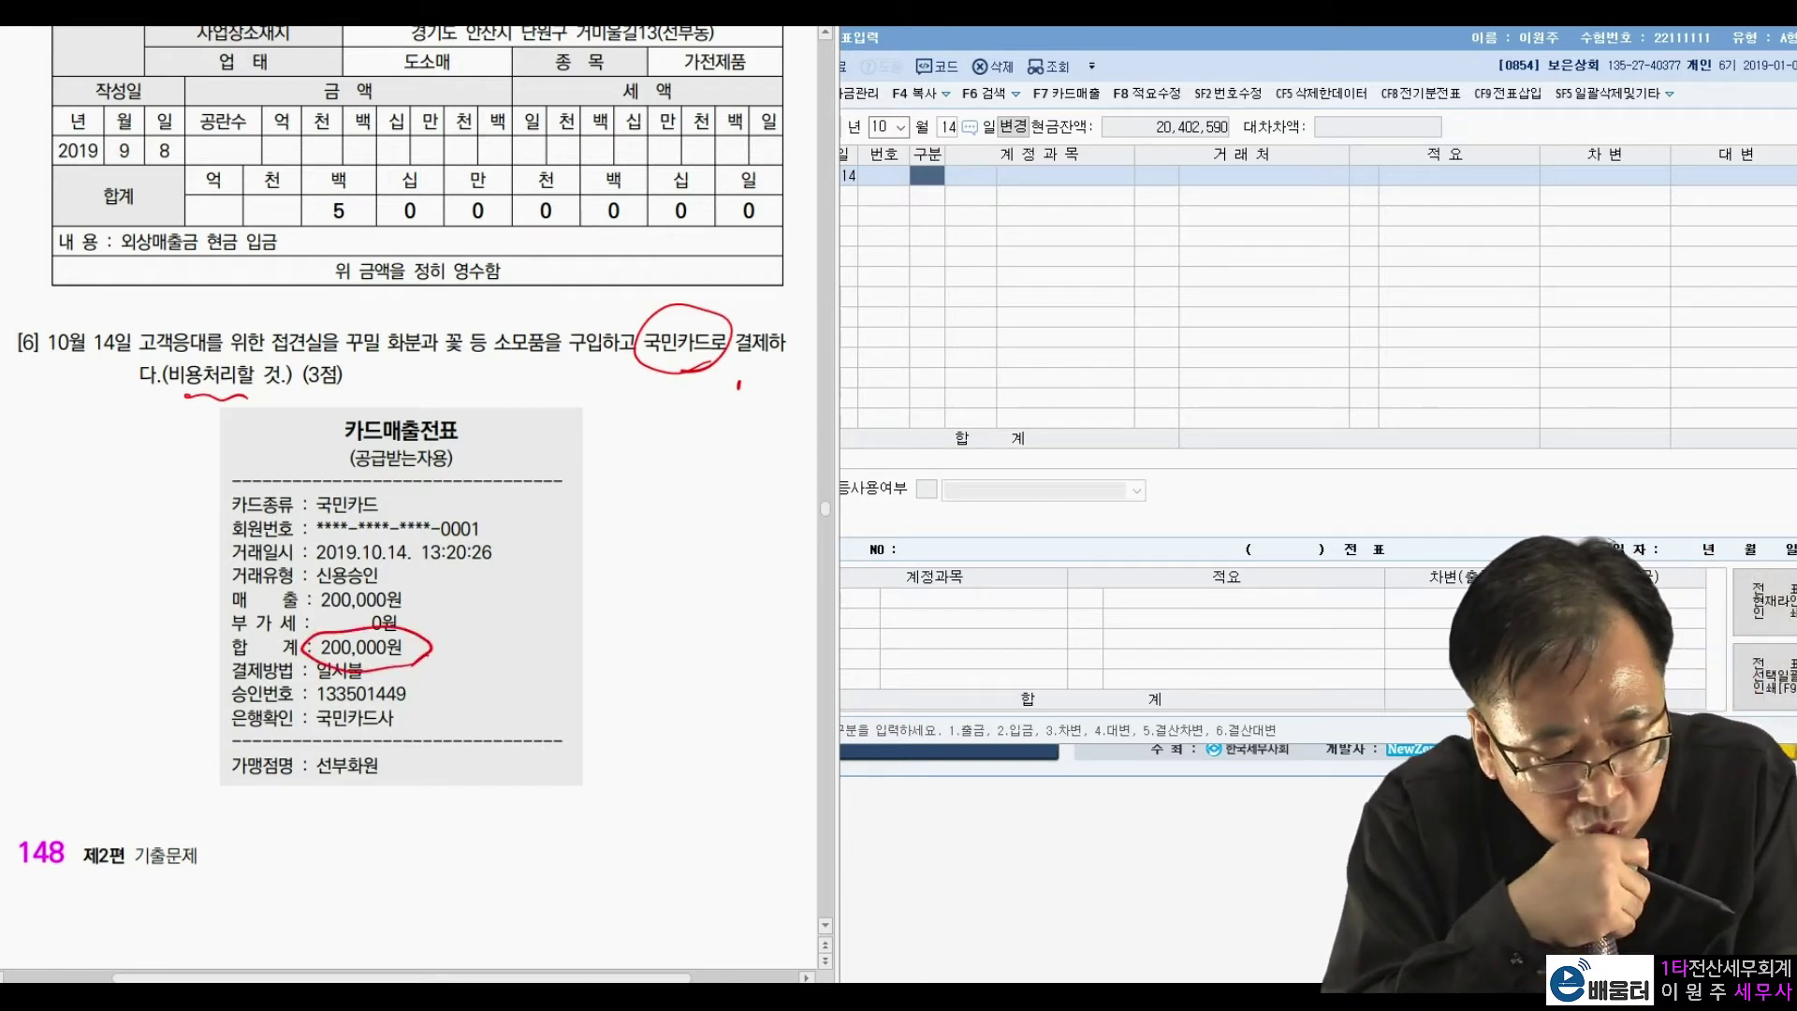
mouse_move(552, 363)
left_mouse_down()
mouse_move(486, 360)
mouse_move(566, 313)
mouse_move(556, 386)
left_mouse_up()
mouse_move(200, 400)
left_mouse_down()
mouse_move(169, 407)
mouse_move(266, 409)
left_mouse_up()
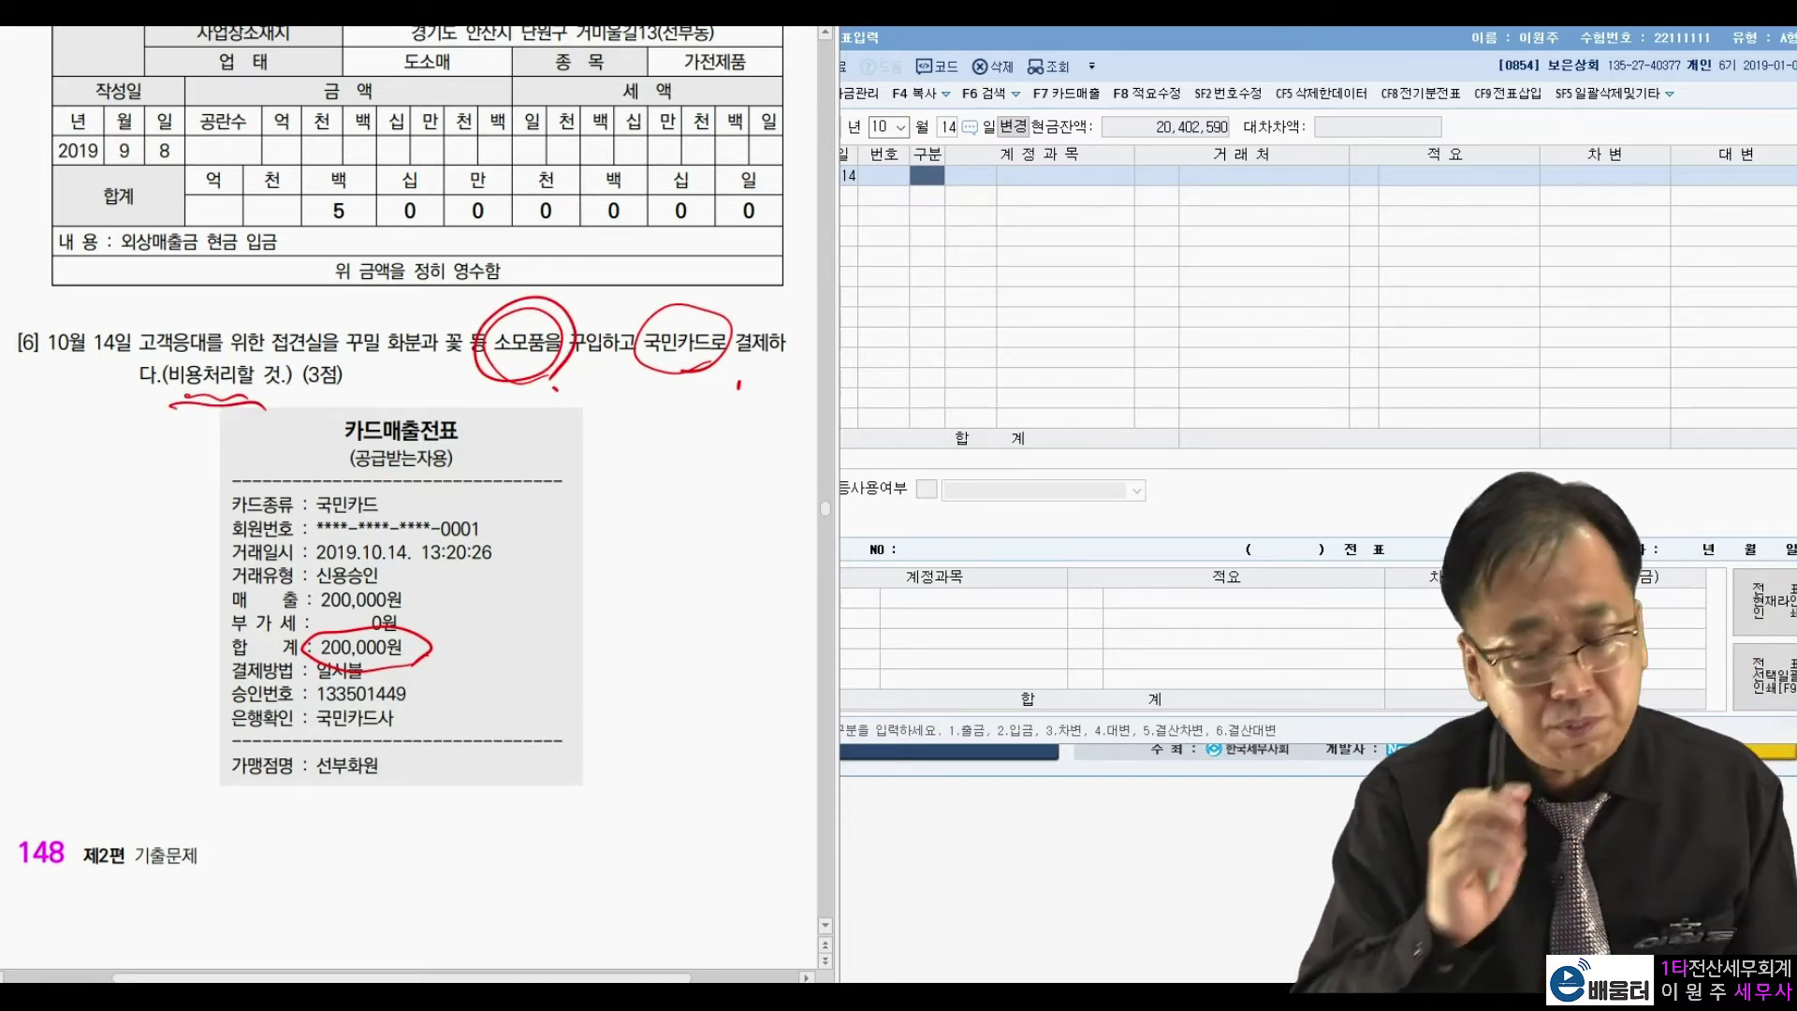
key("Escape")
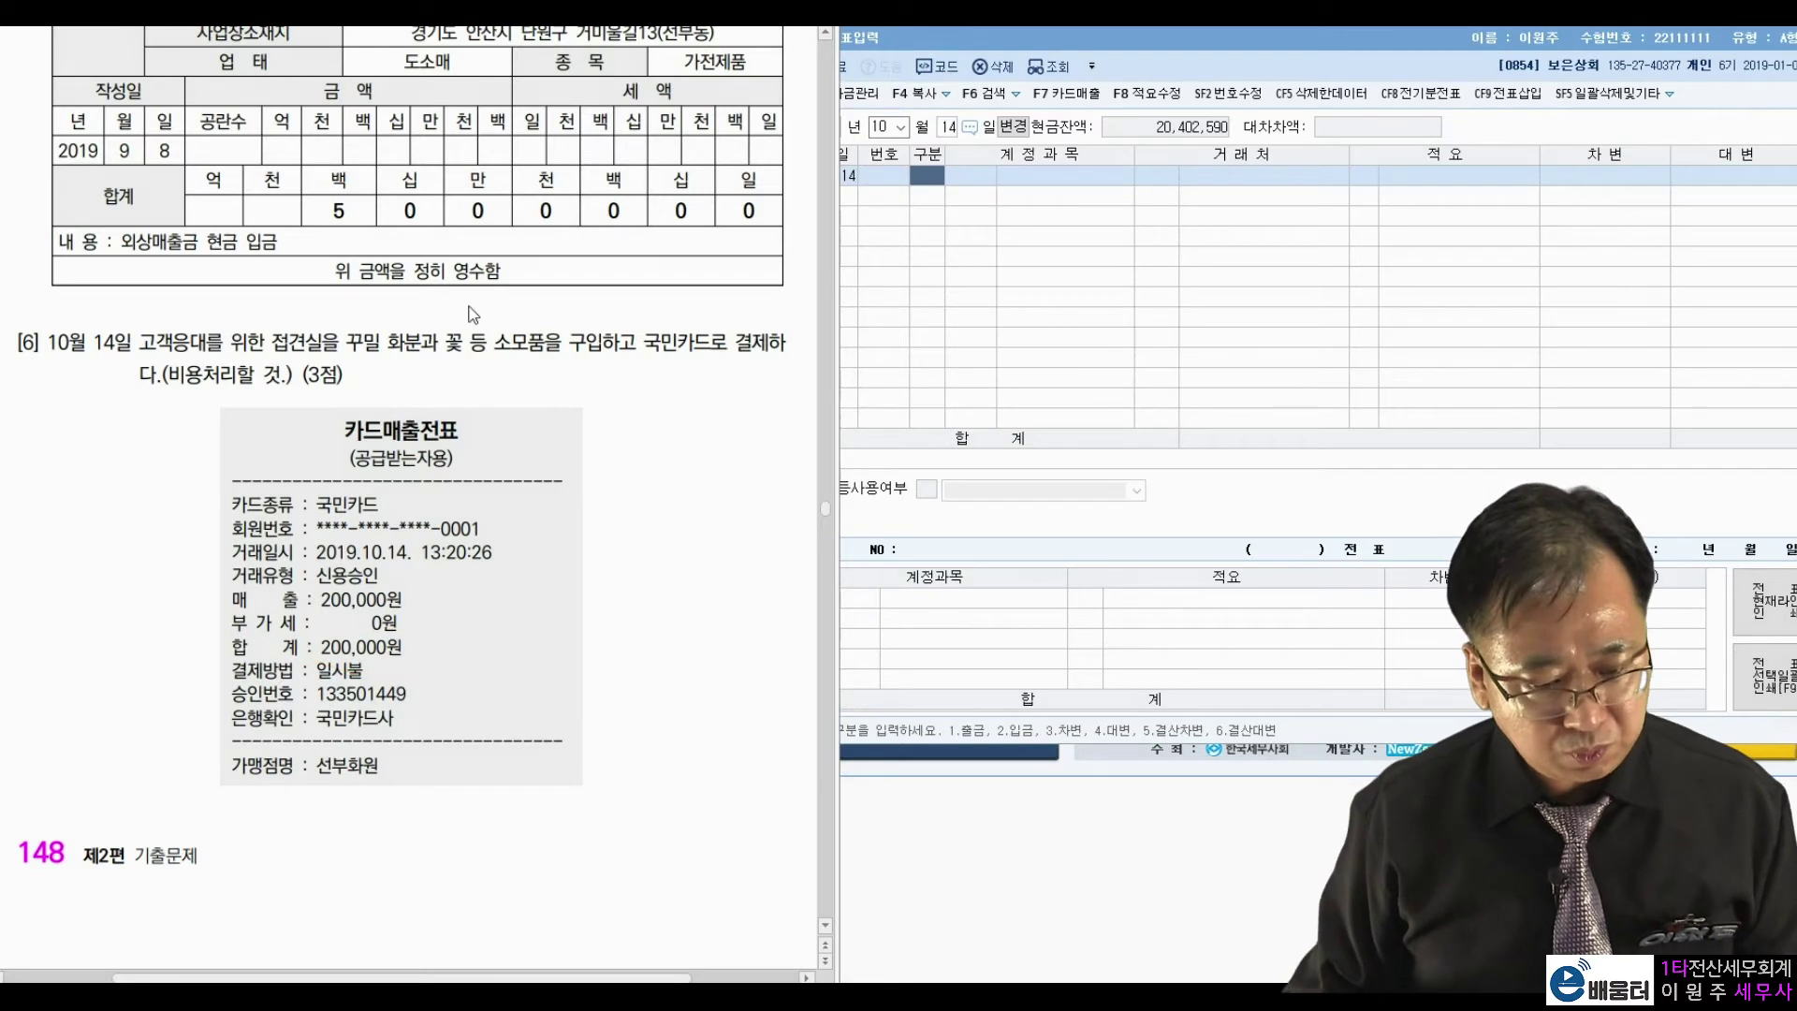
left_click(927, 191)
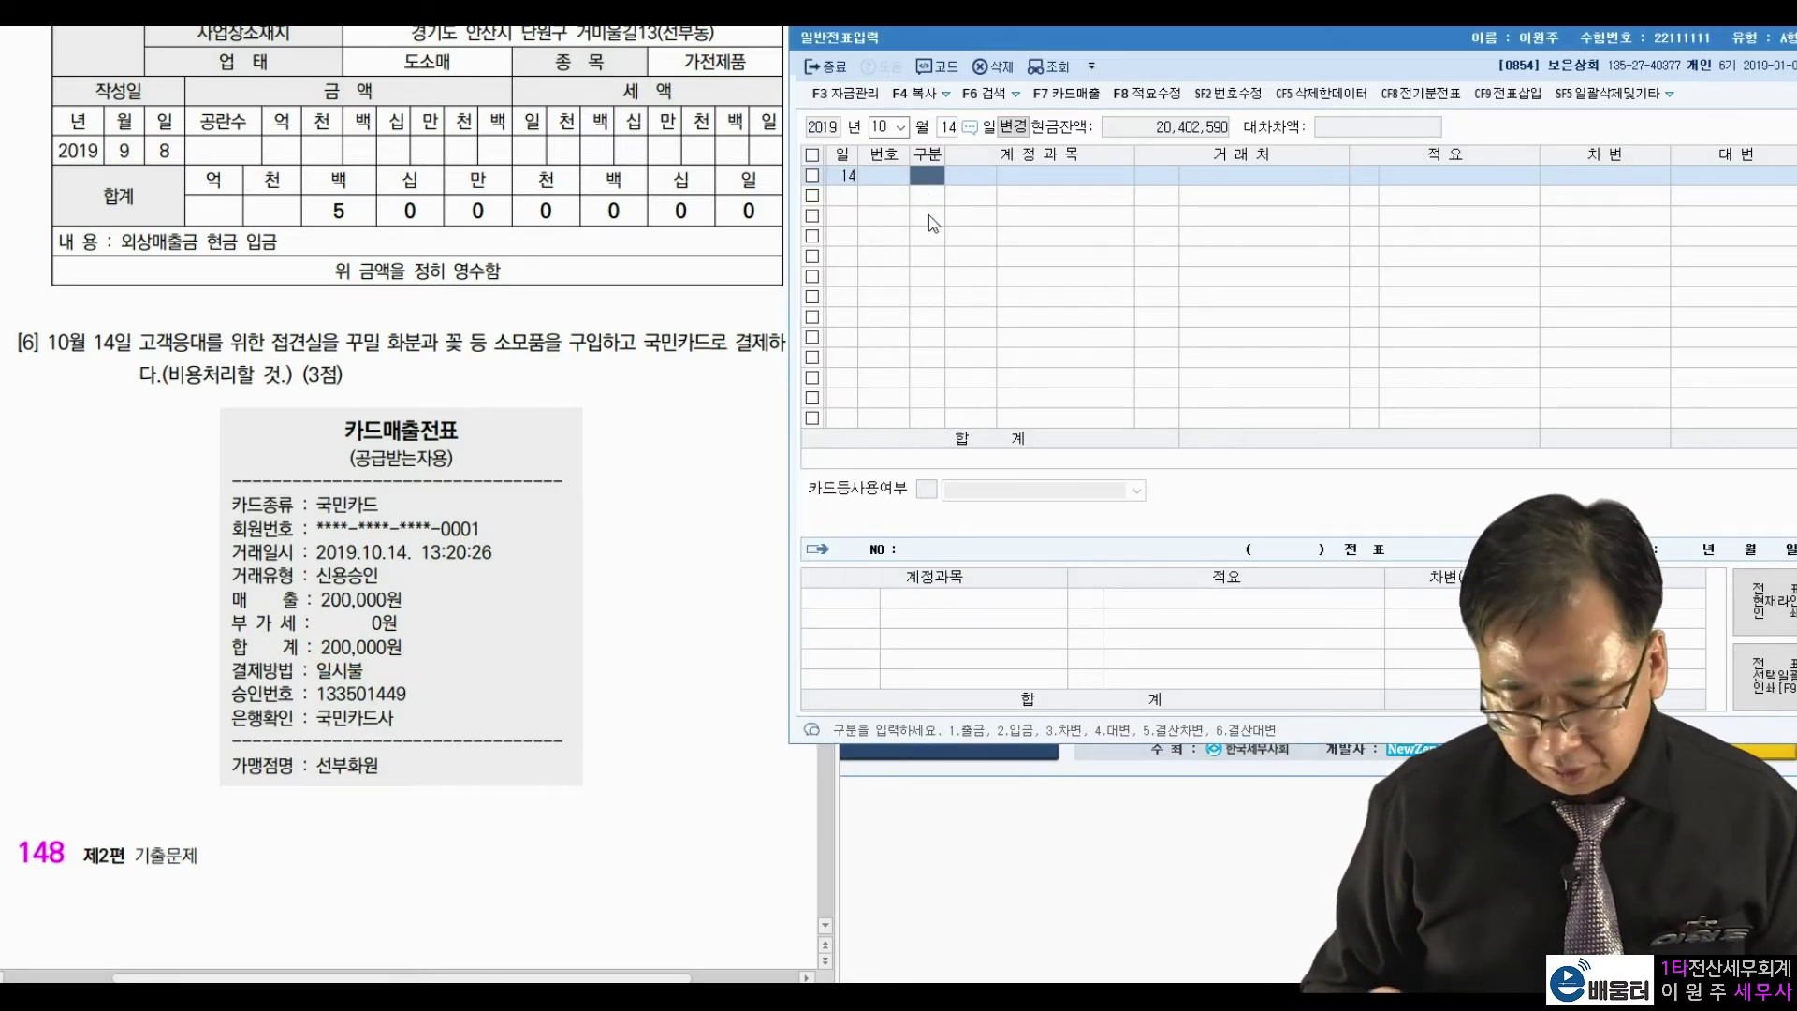
Debit 0830 소모품비 200,000.
type("3")
type("소모")
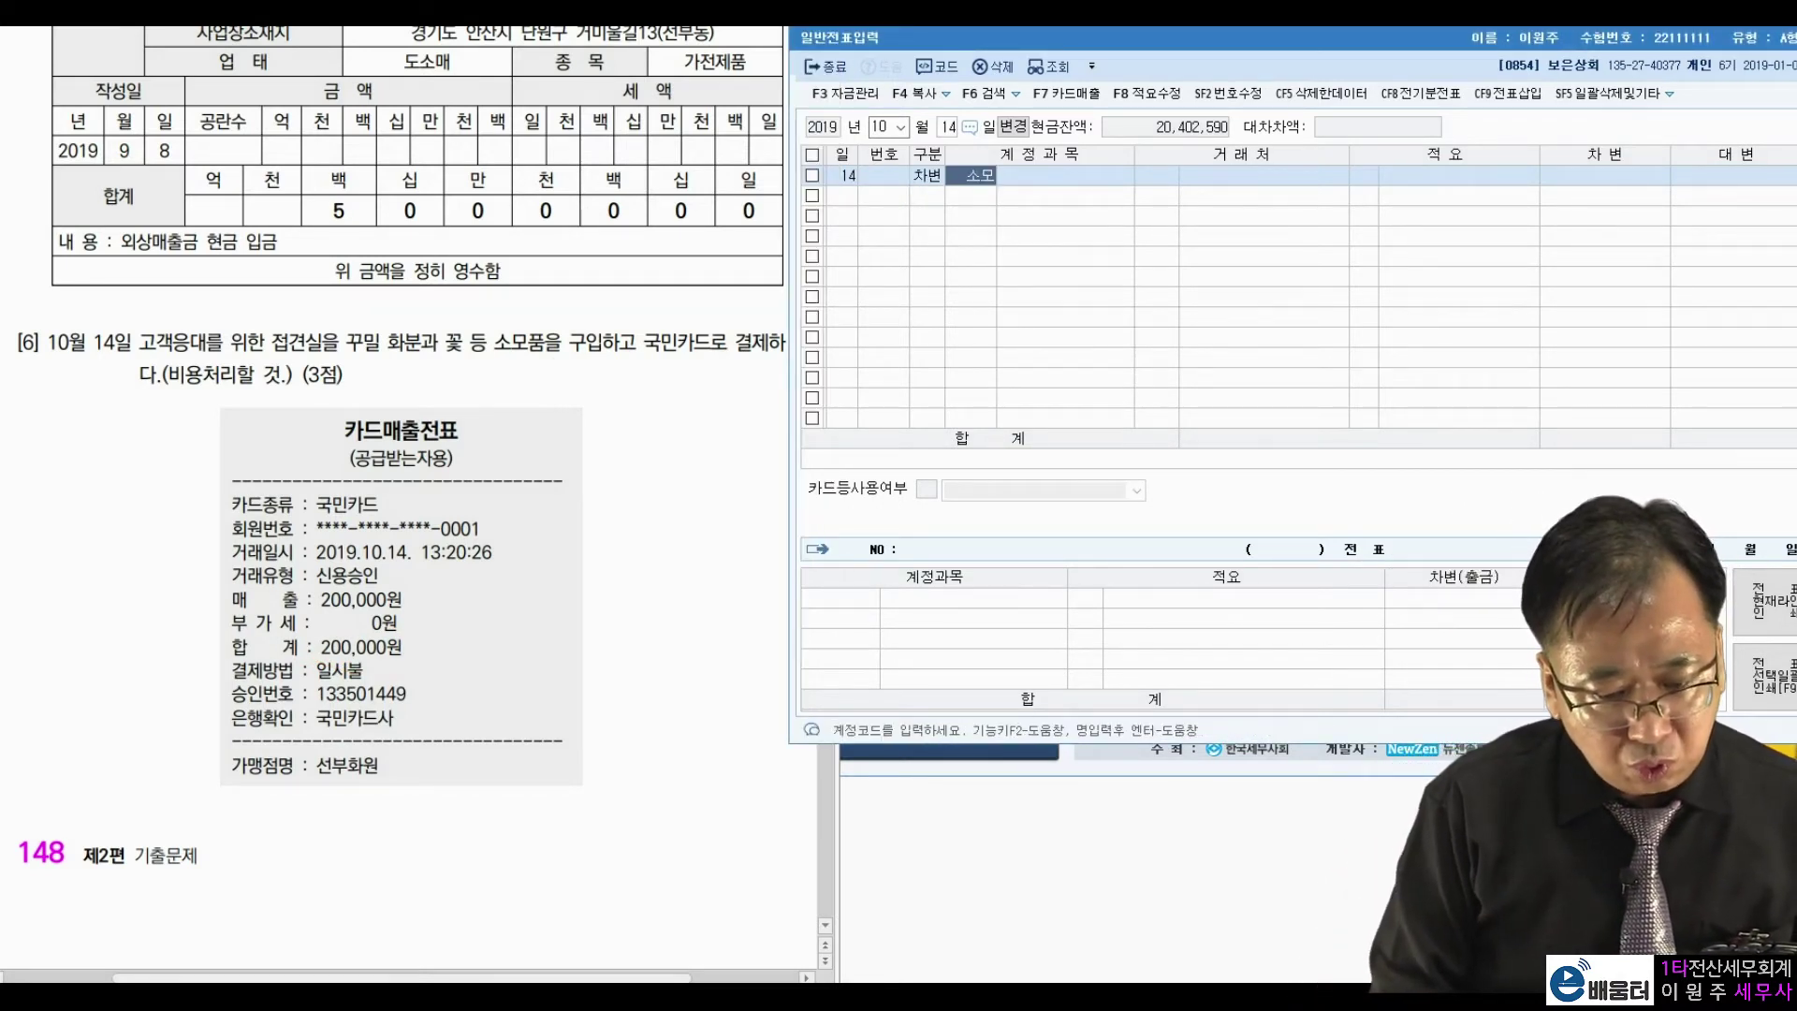
key("Return")
key("Down")
key("Down")
key("Down")
key("Down")
key("Down")
key("Down")
key("Down")
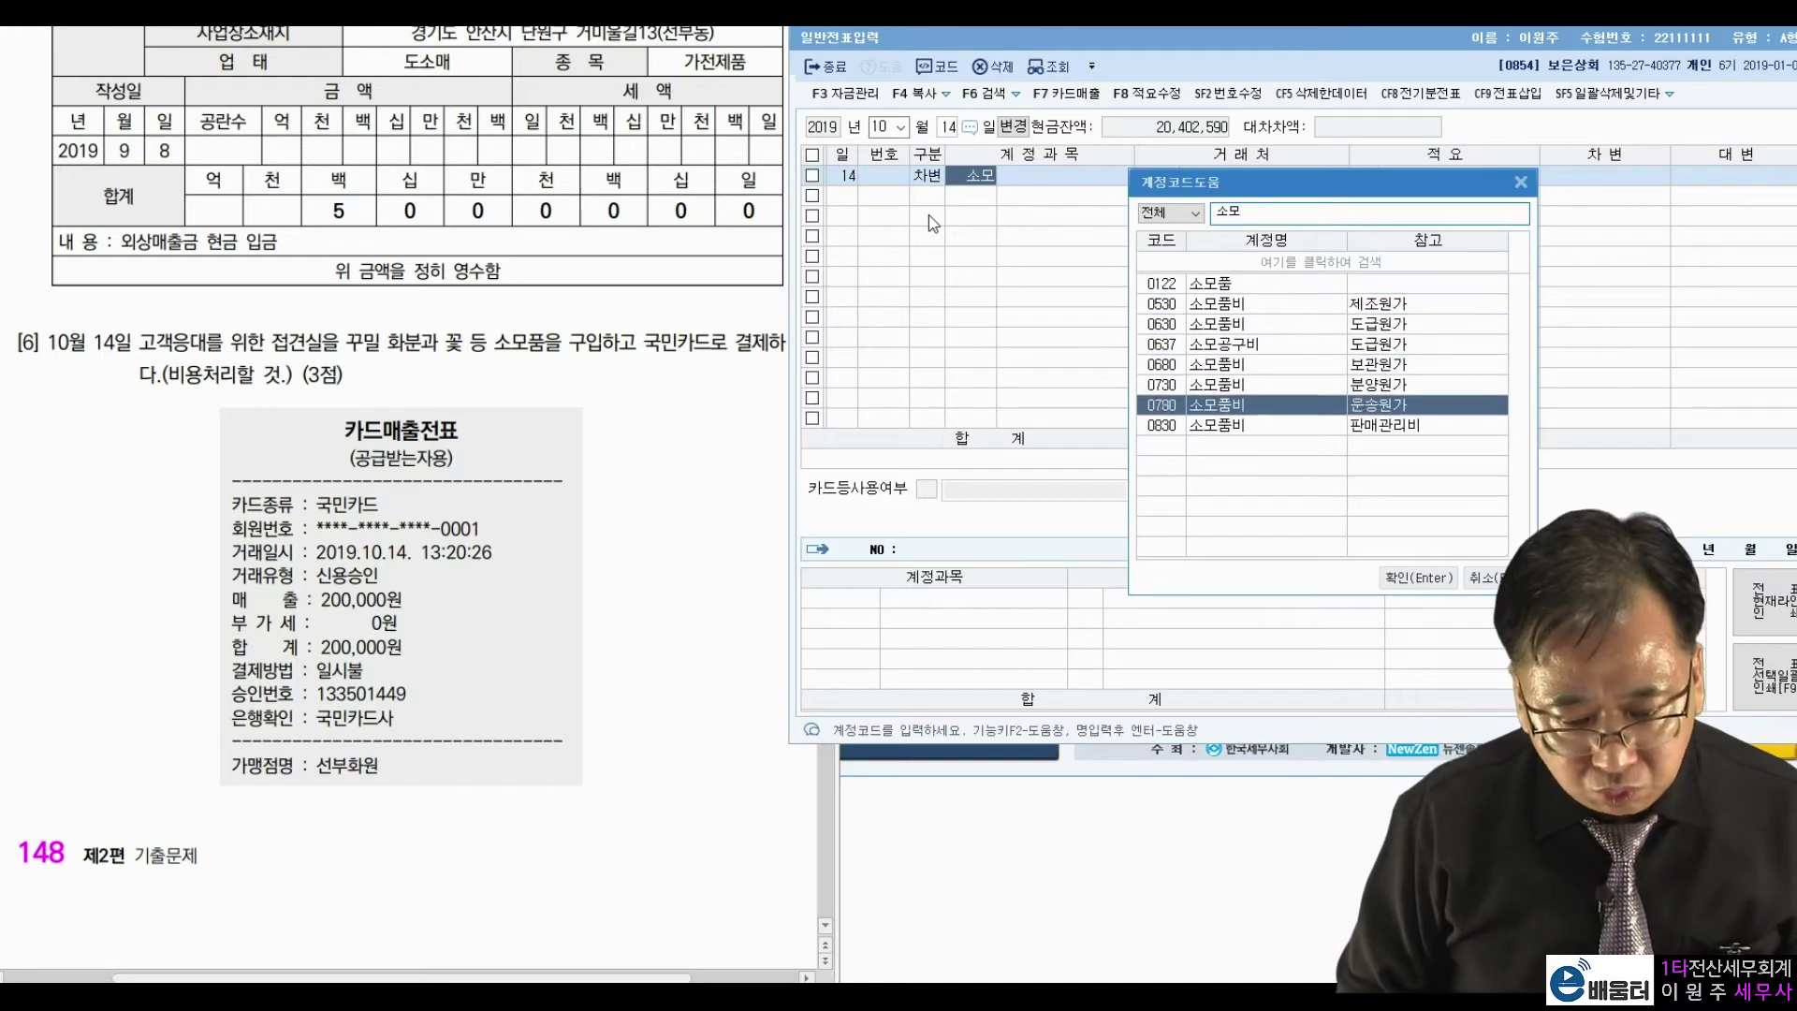
key("Return")
key("Return")
key("Return")
type("200000")
key("Return")
Credit 0253 미지급금 200,000 with partner 국민카드.
type("4")
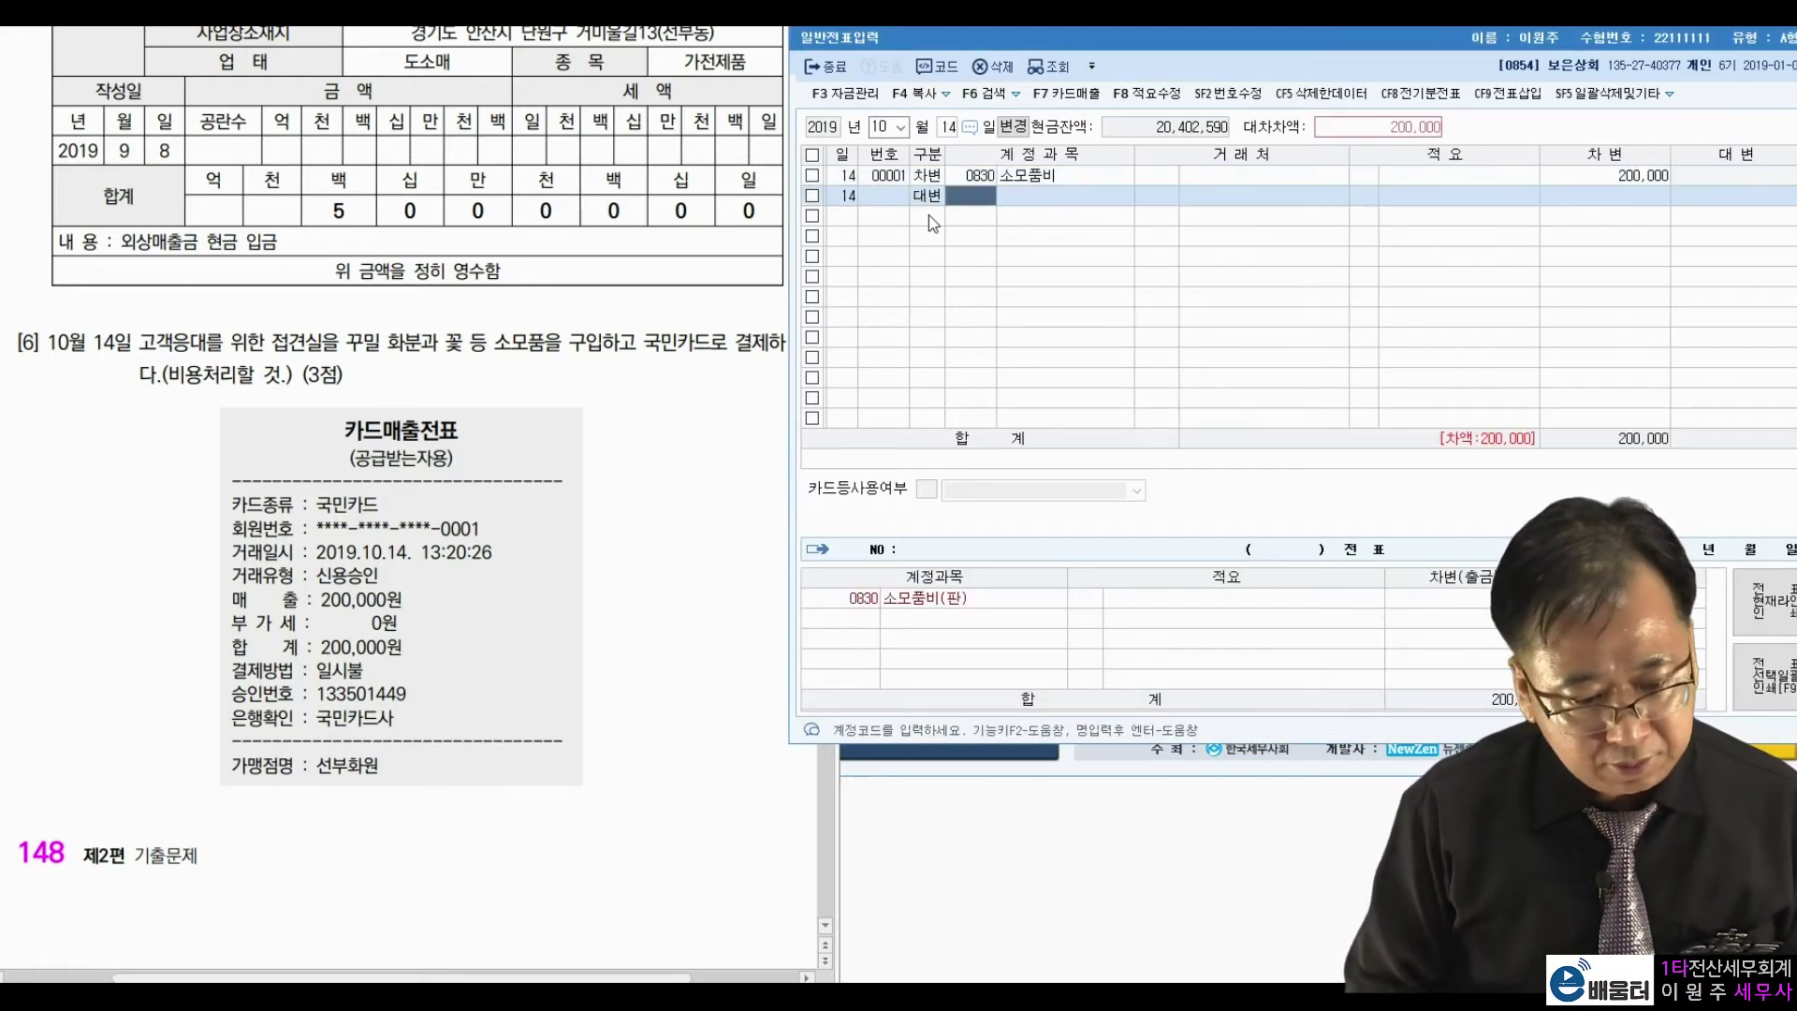
type("미지급")
key("Return")
key("Return")
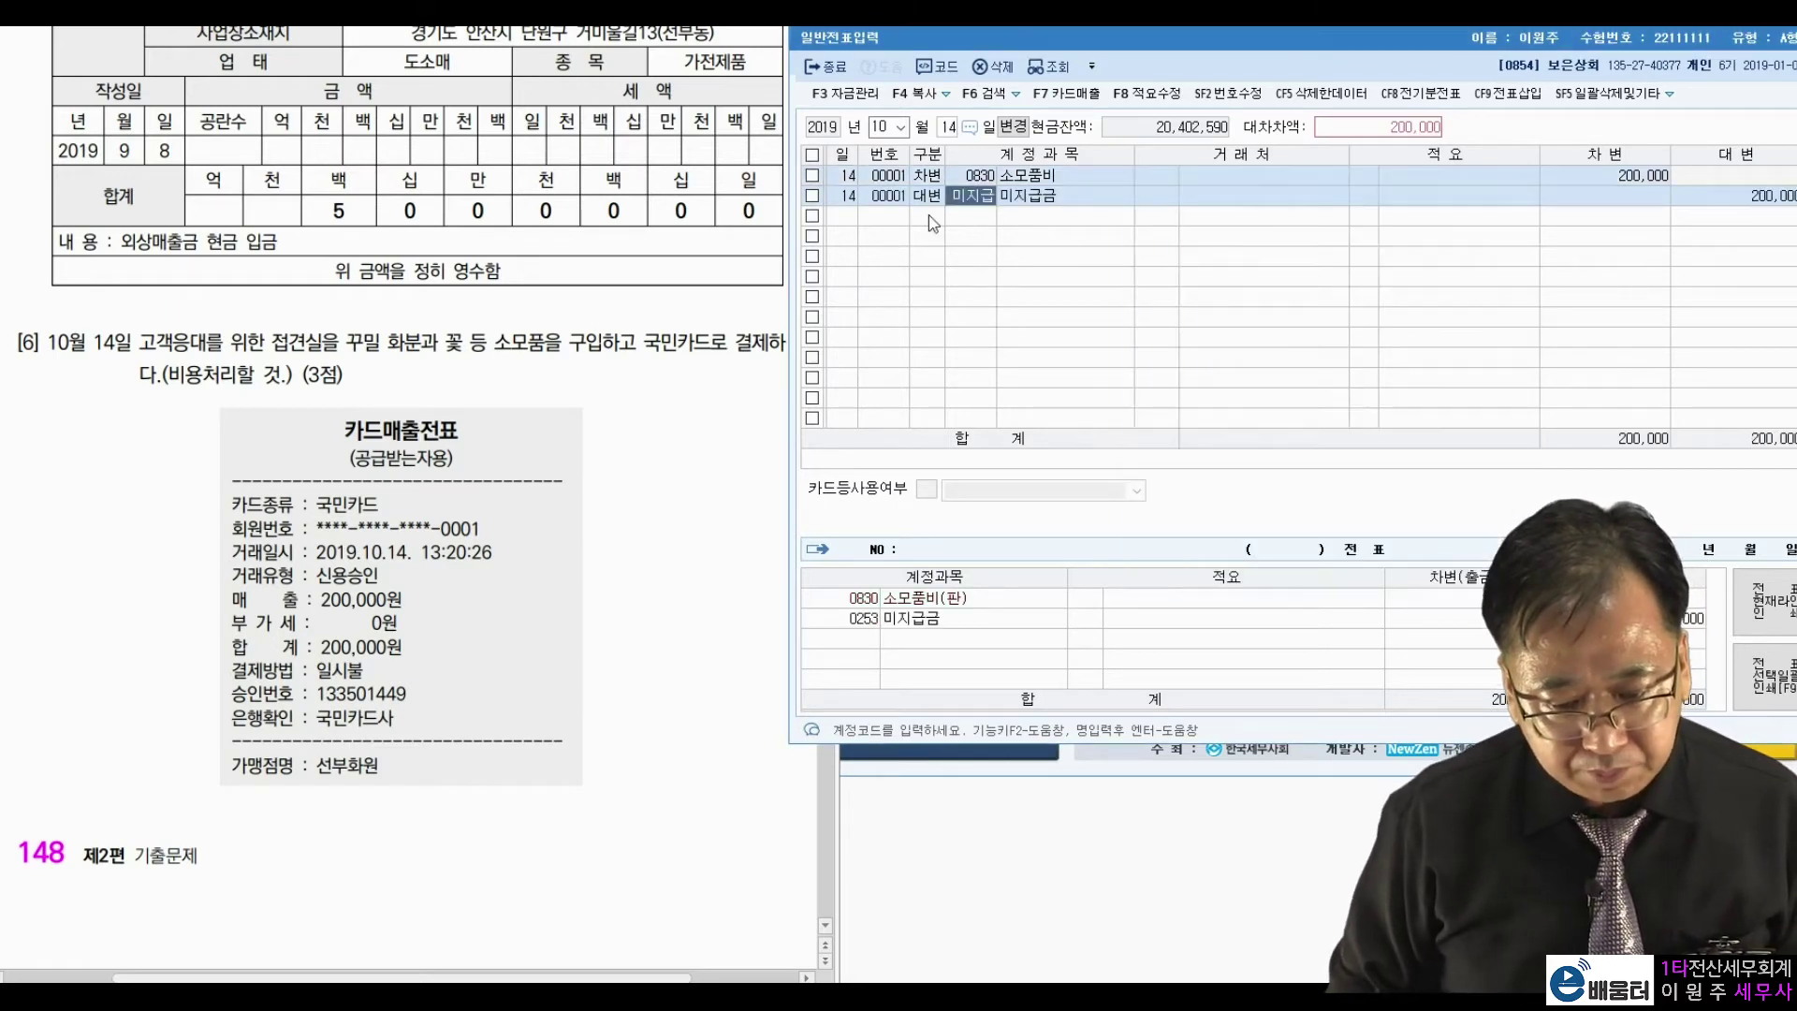
type("국민")
key("Return")
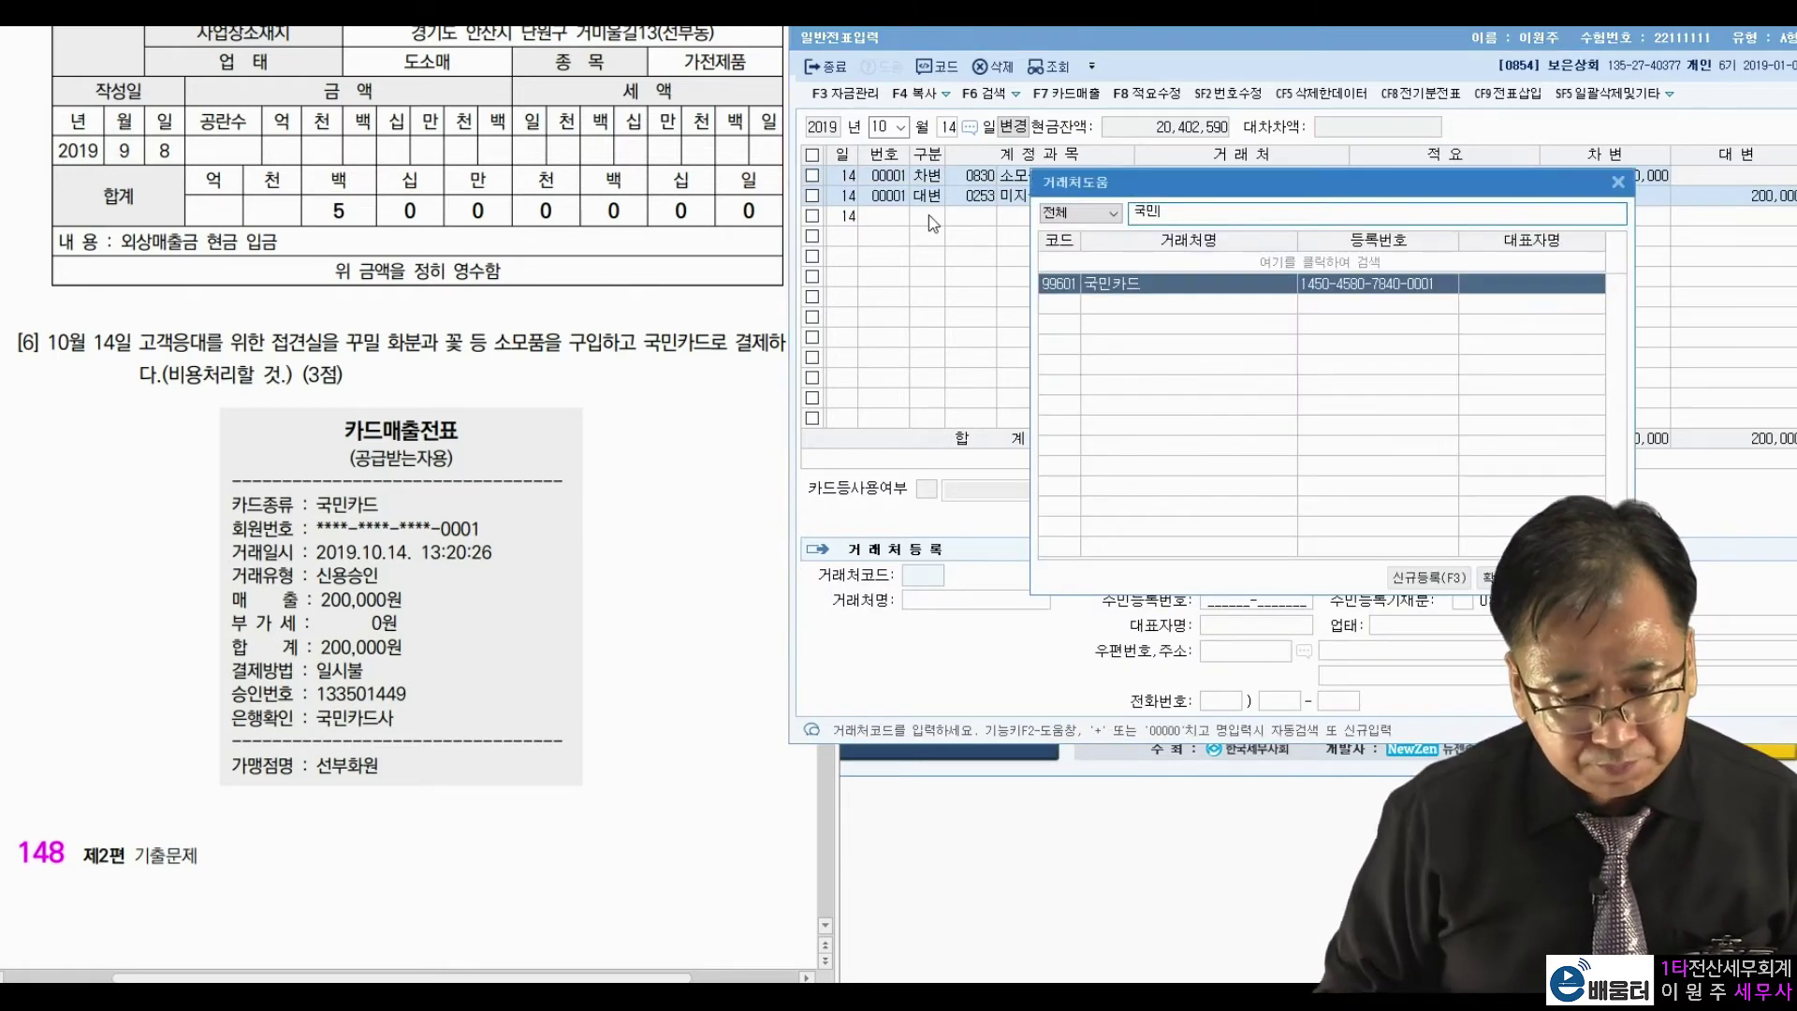
key("Return")
key("Return")
key("Return")
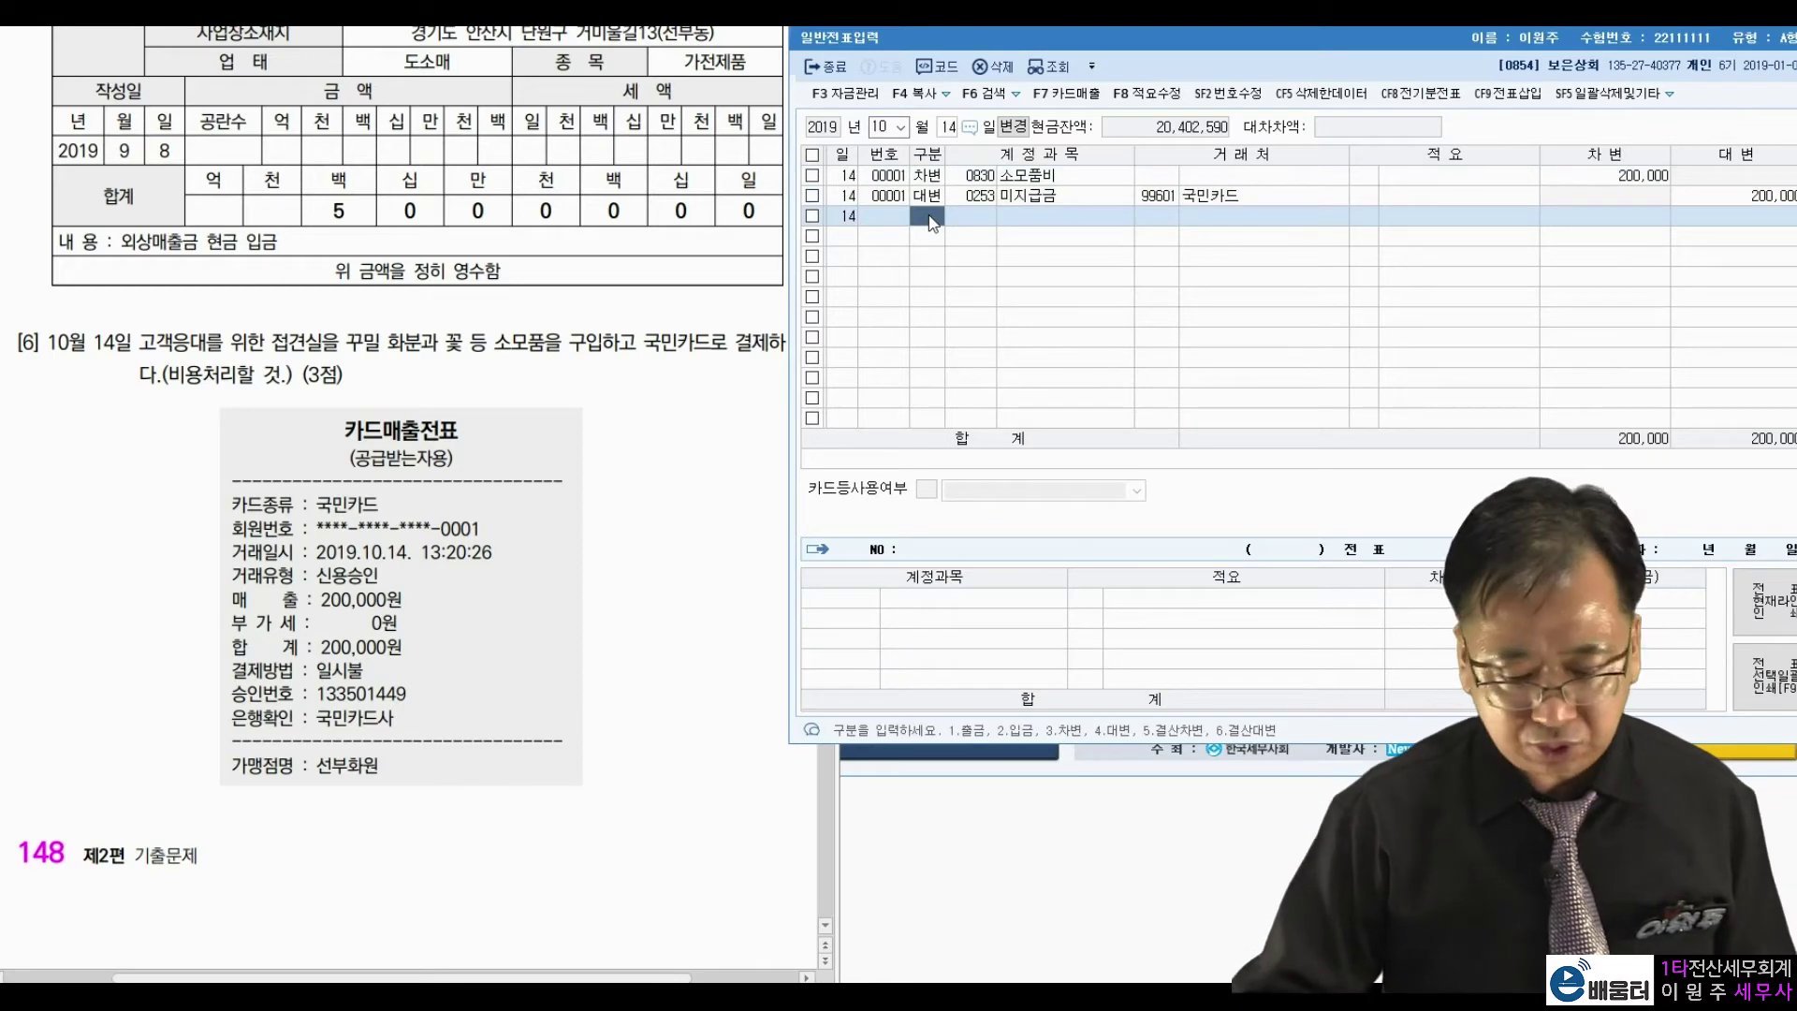
left_click(680, 568)
scroll(681, 569, "down", 8)
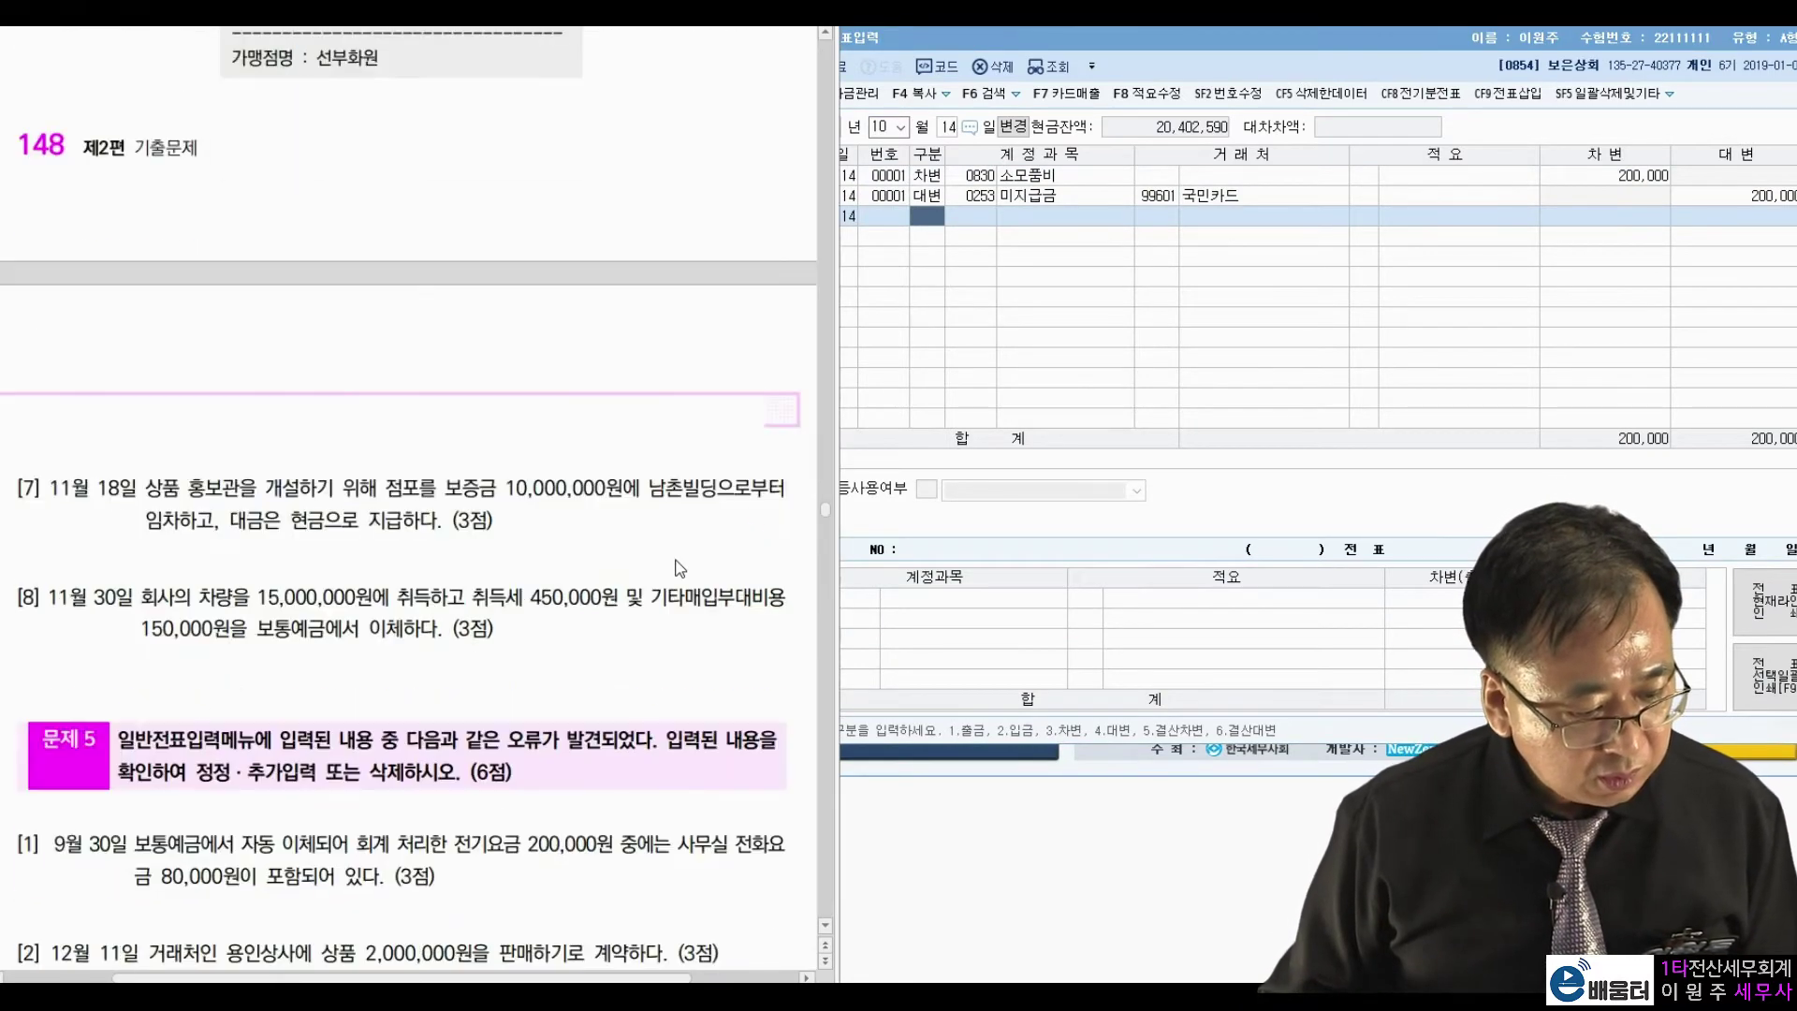
Set the date to November 18 and mark 대금은 현금으로 in problem 7.
left_click(885, 127)
type("1118")
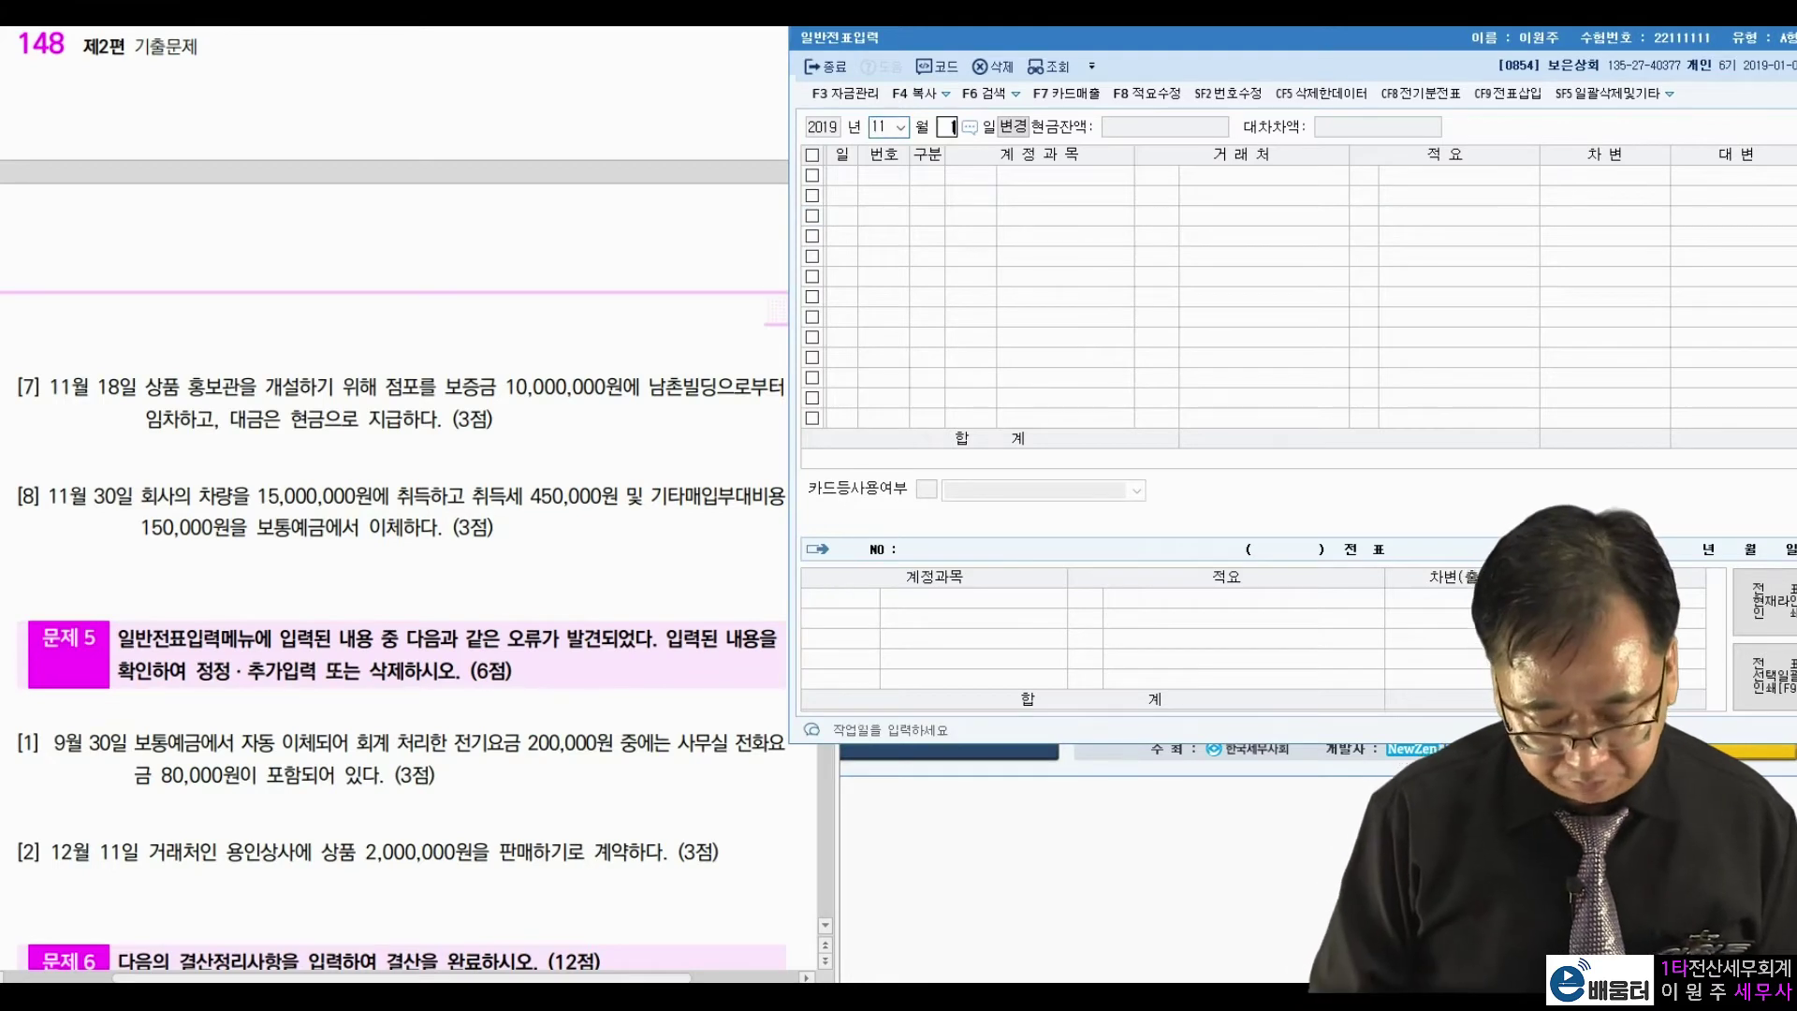
key("Return")
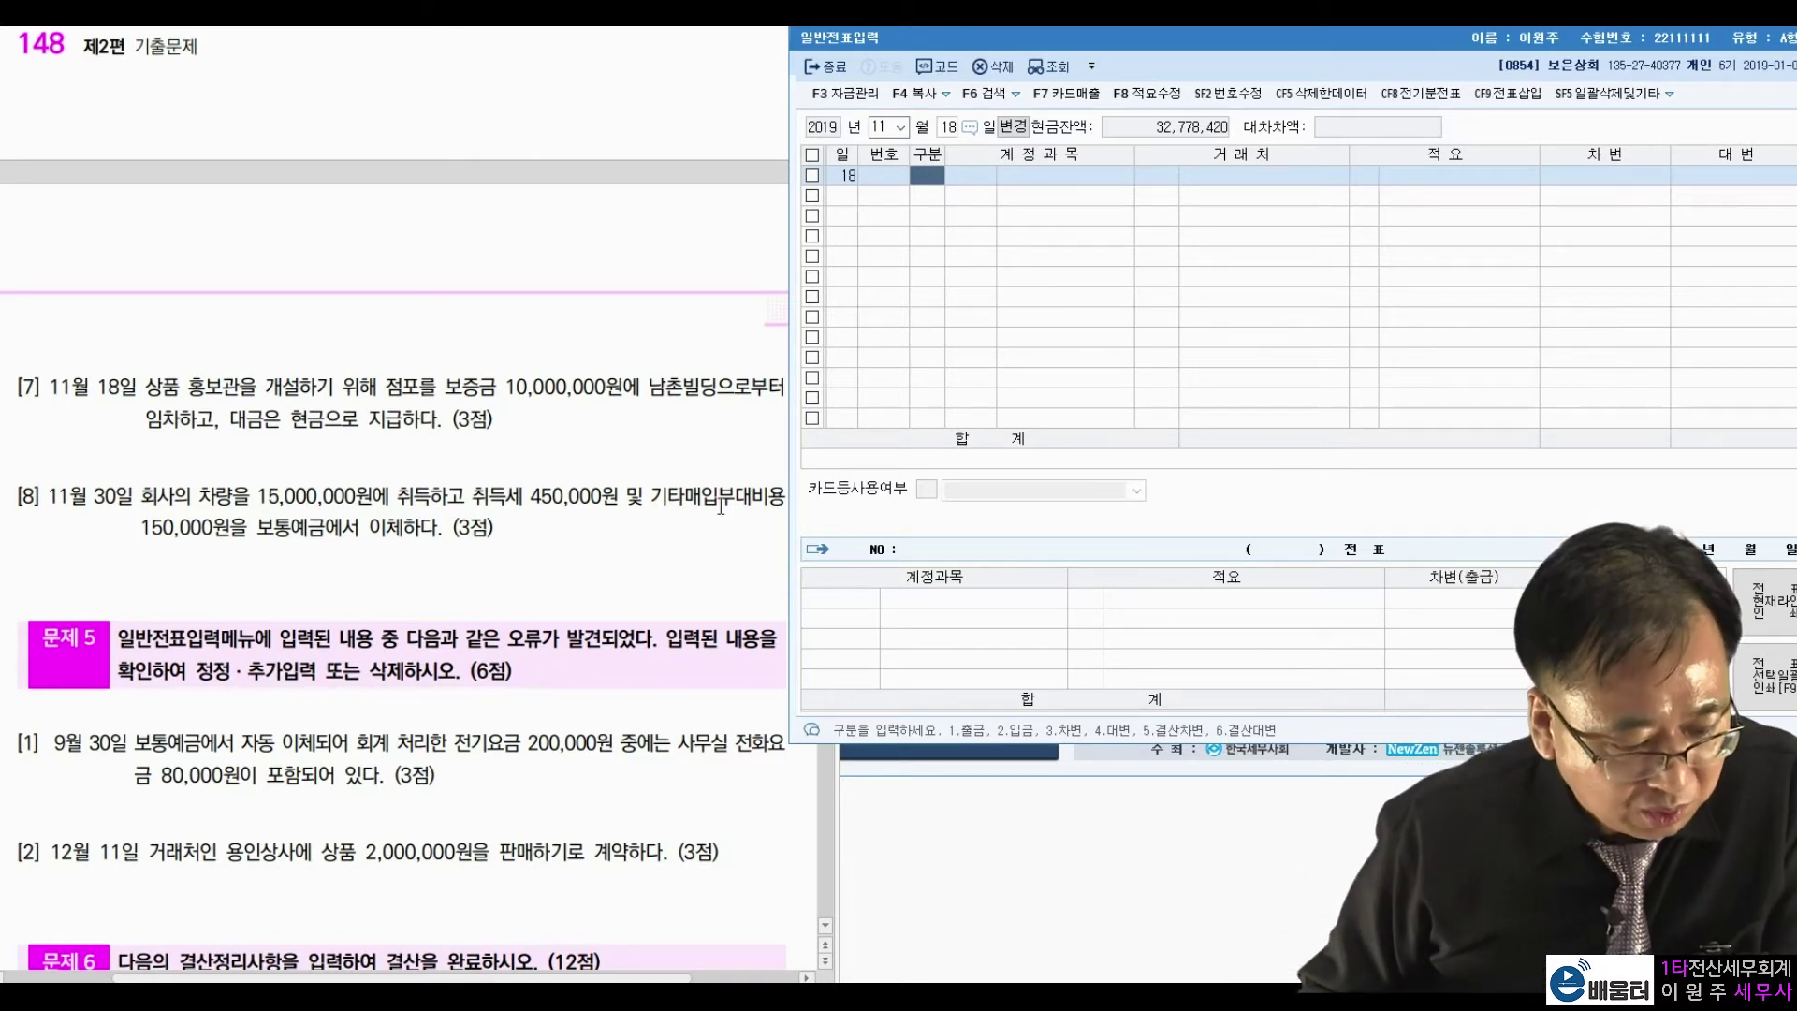
left_click(540, 428)
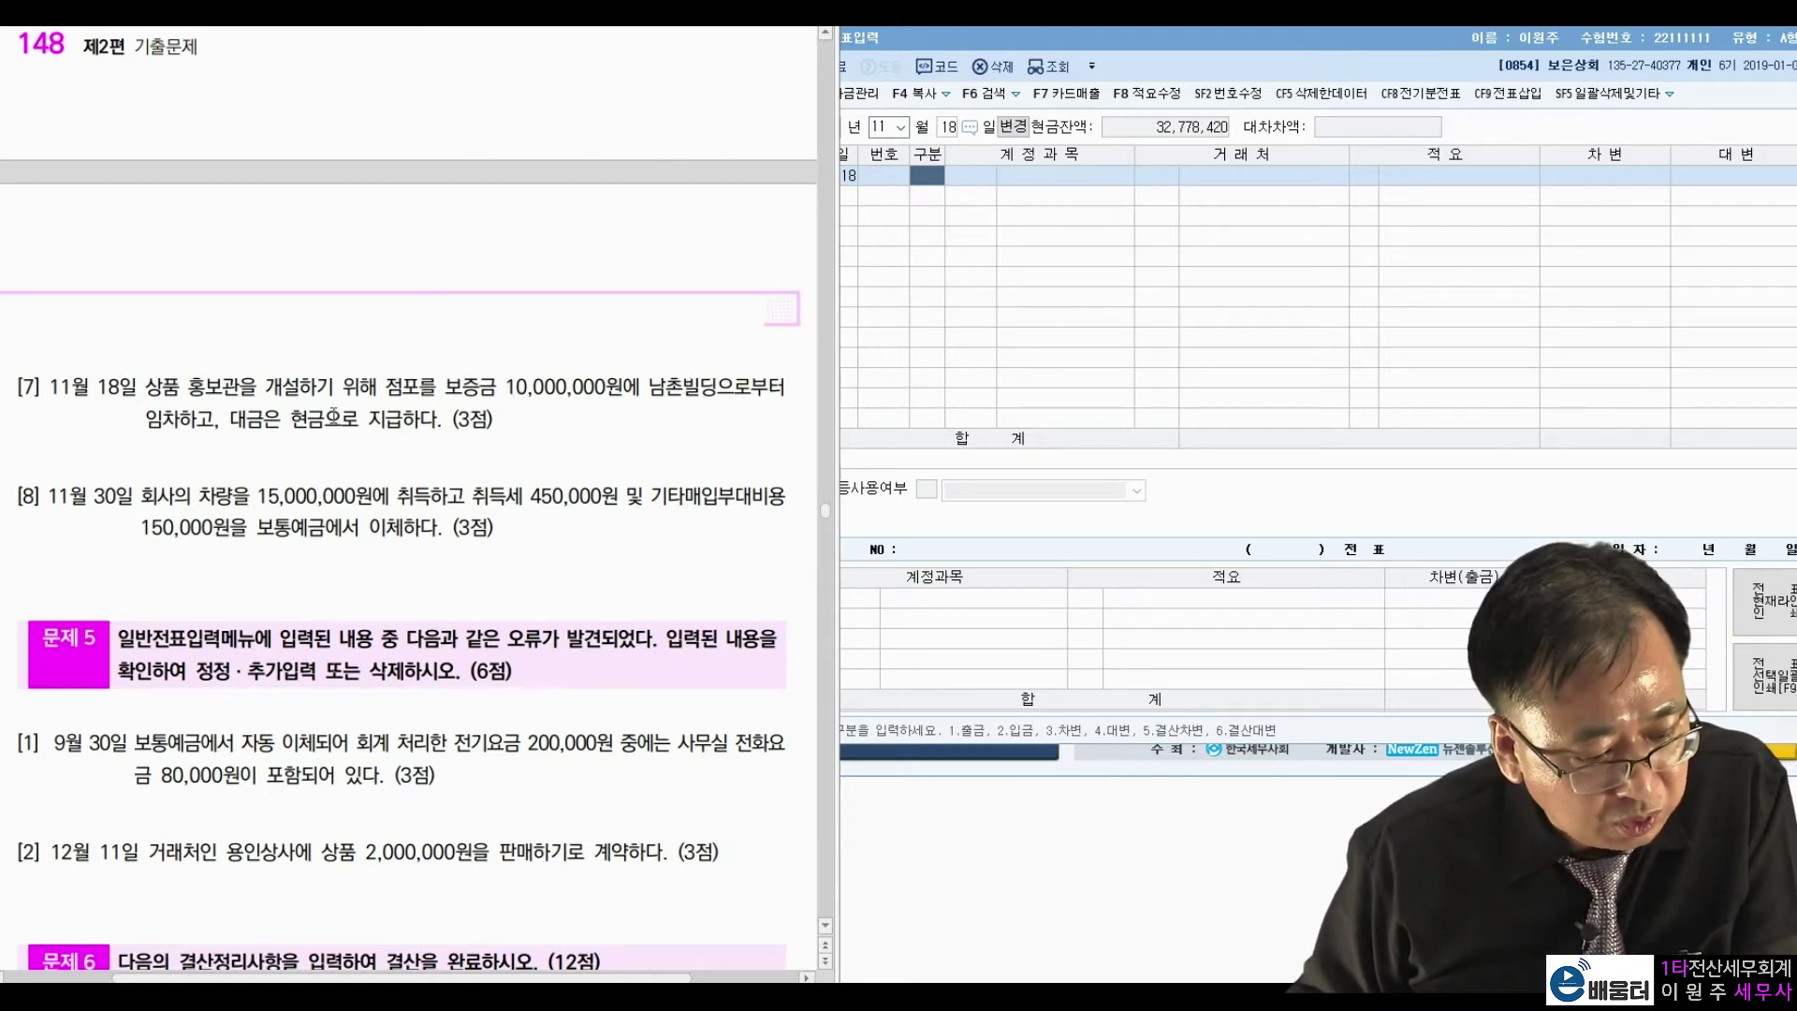
left_click_drag(231, 418, 360, 419)
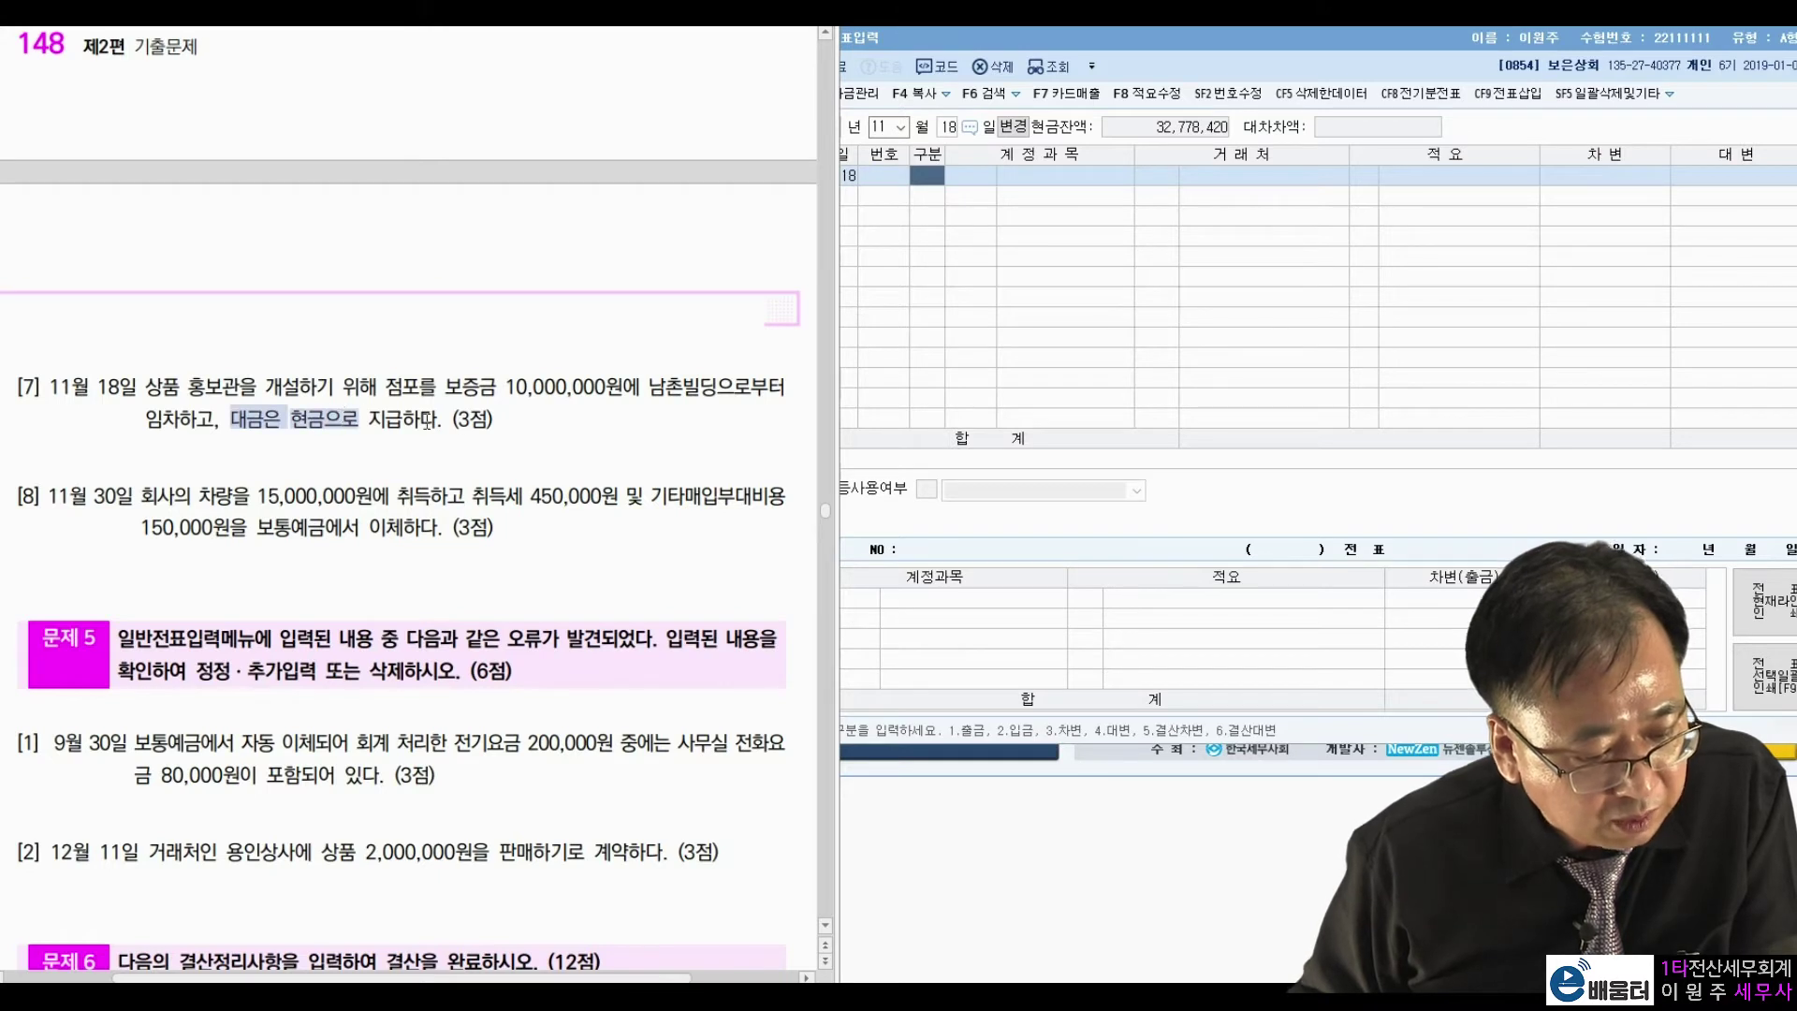
left_click(484, 425)
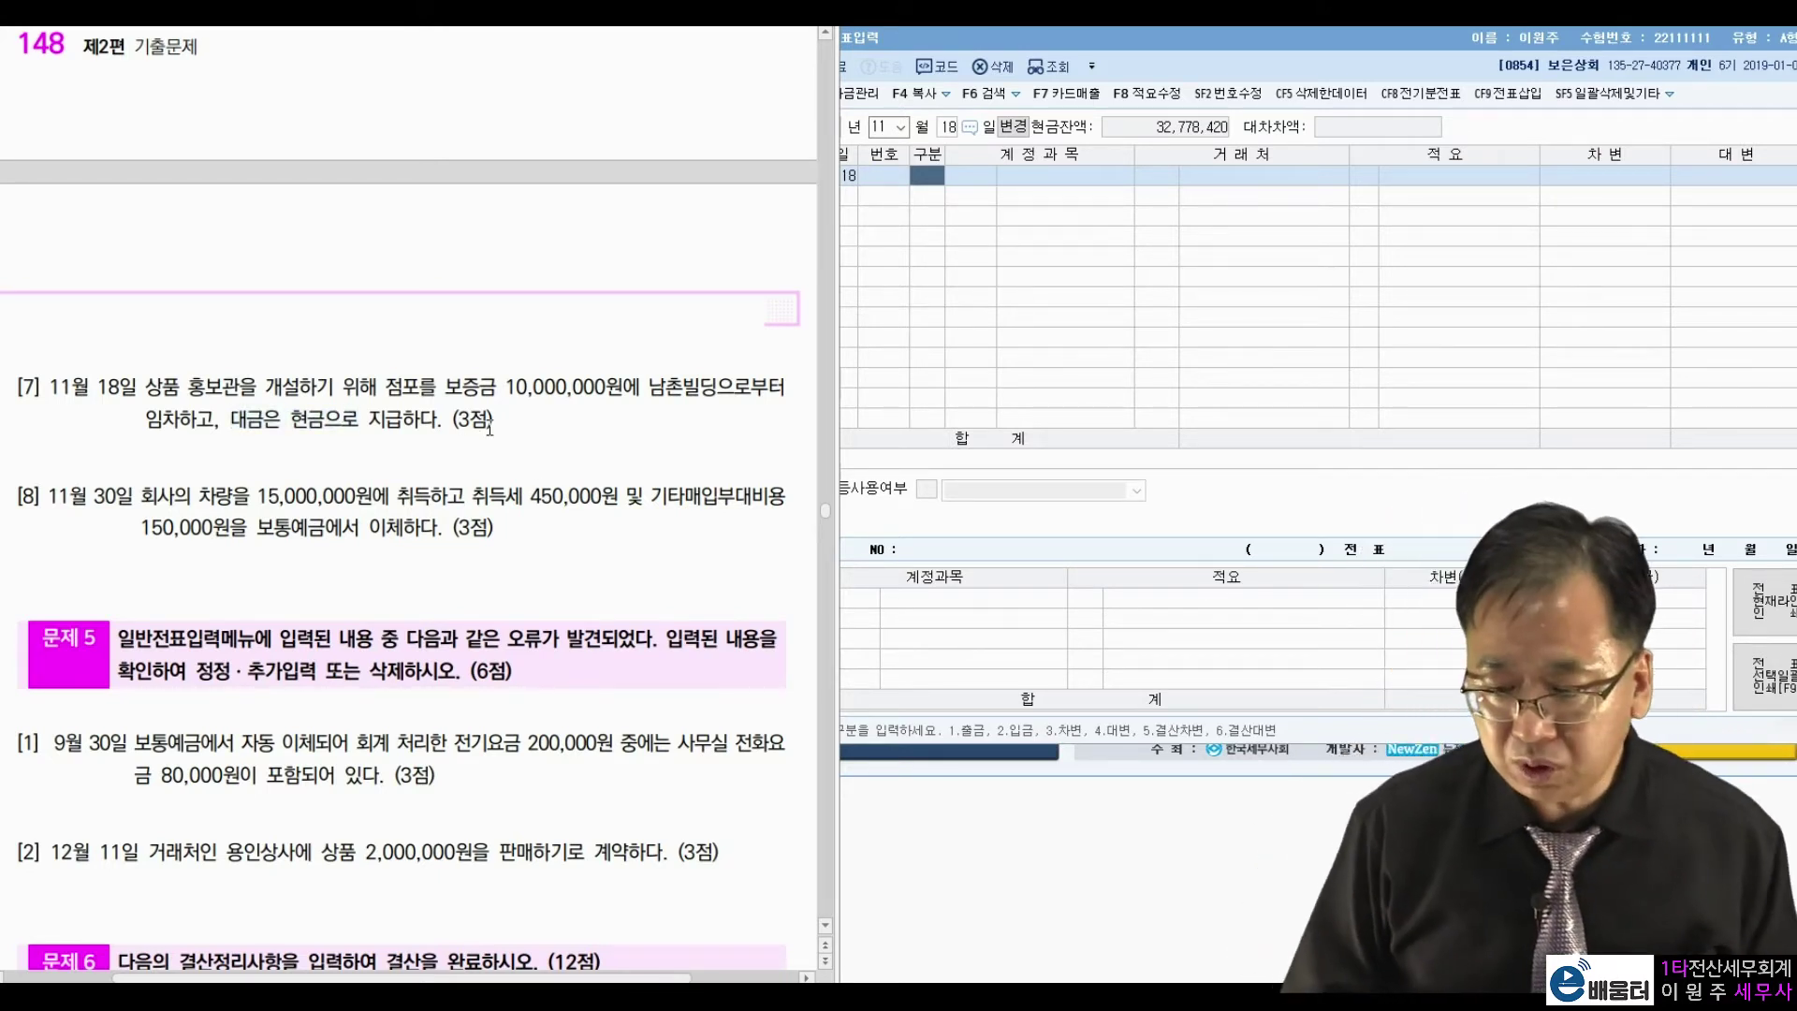
left_click(927, 192)
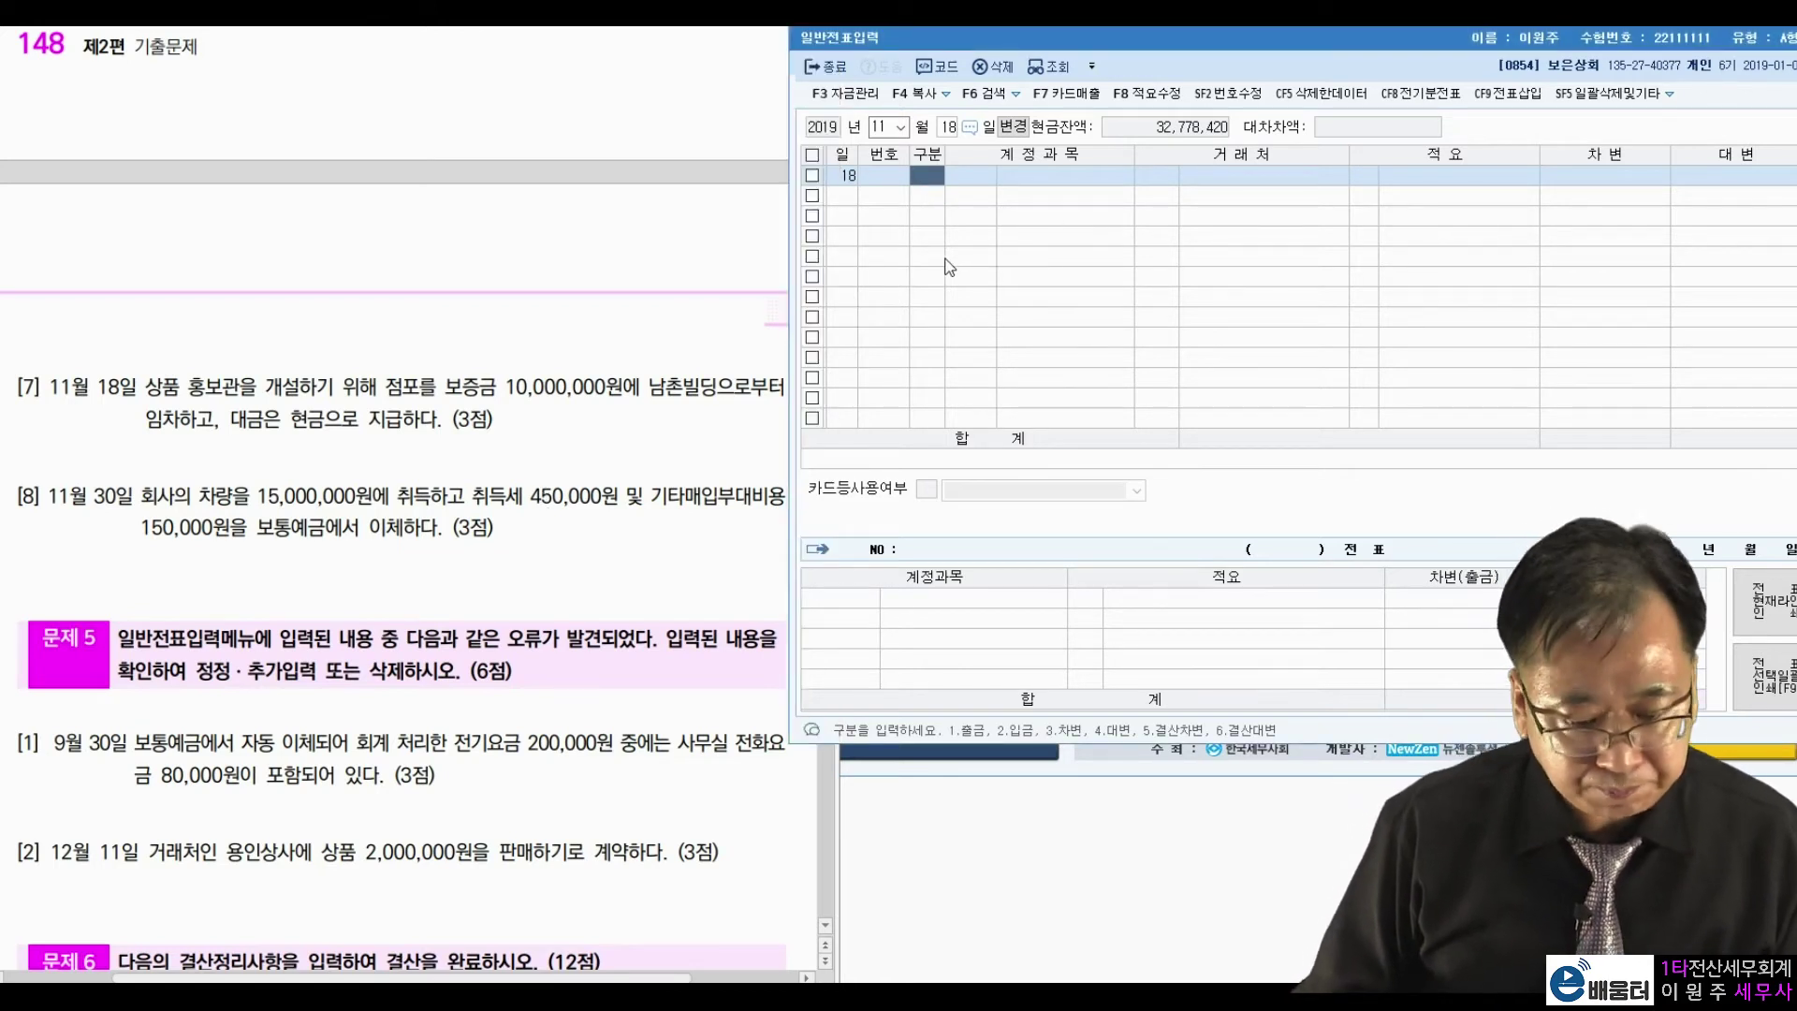
Debit 0232 임차보증금 10,000,000.
type("3")
key("Return")
type("임차보")
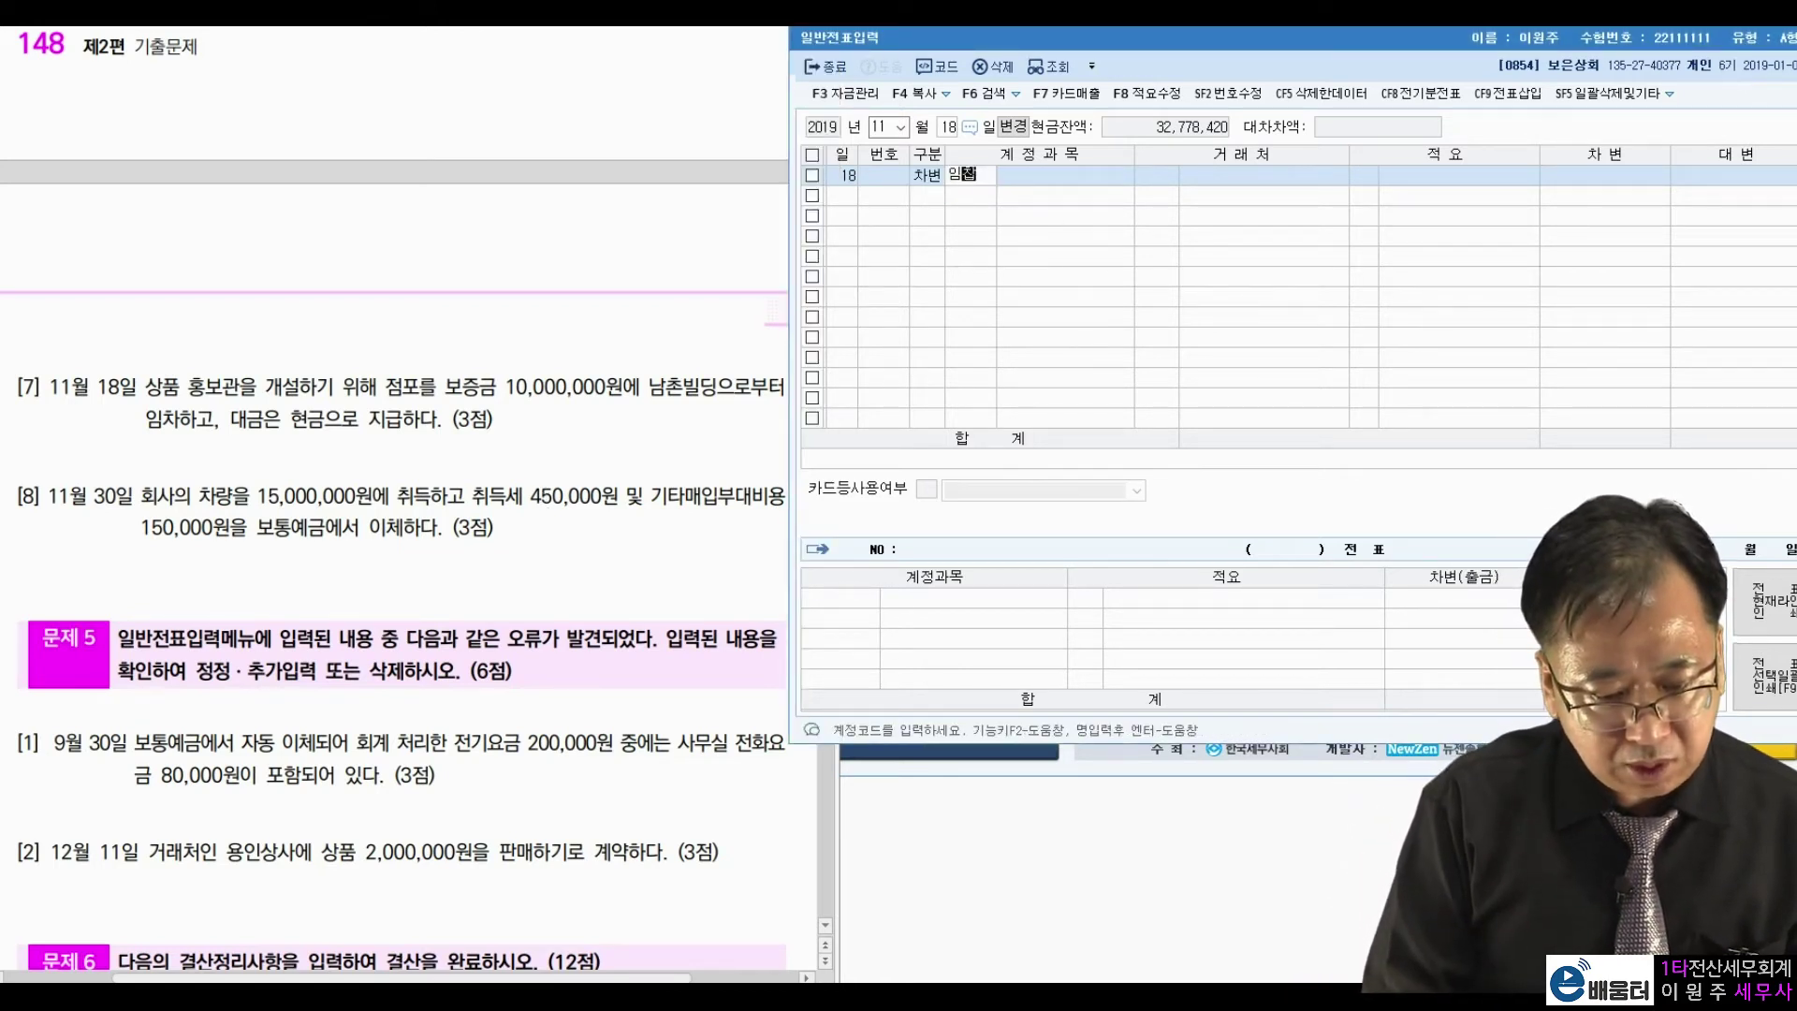
key("Return")
key("Return")
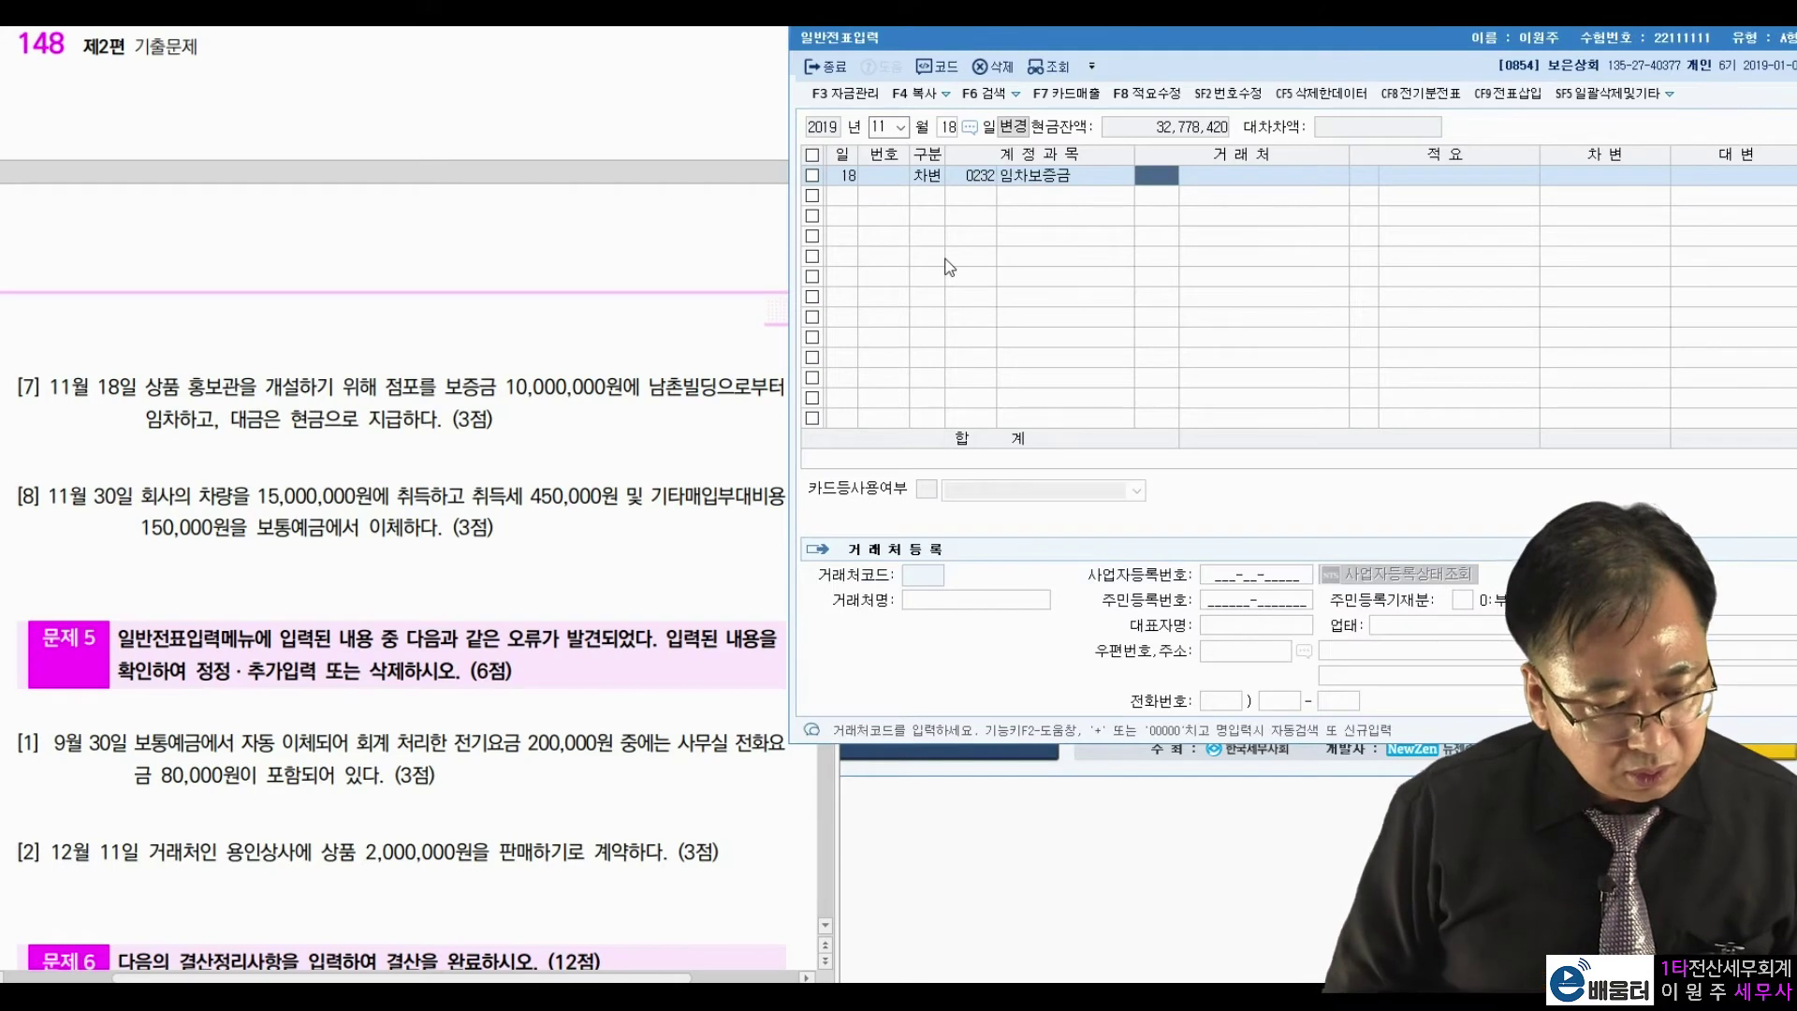
key("Return")
key("Return")
type("10000000")
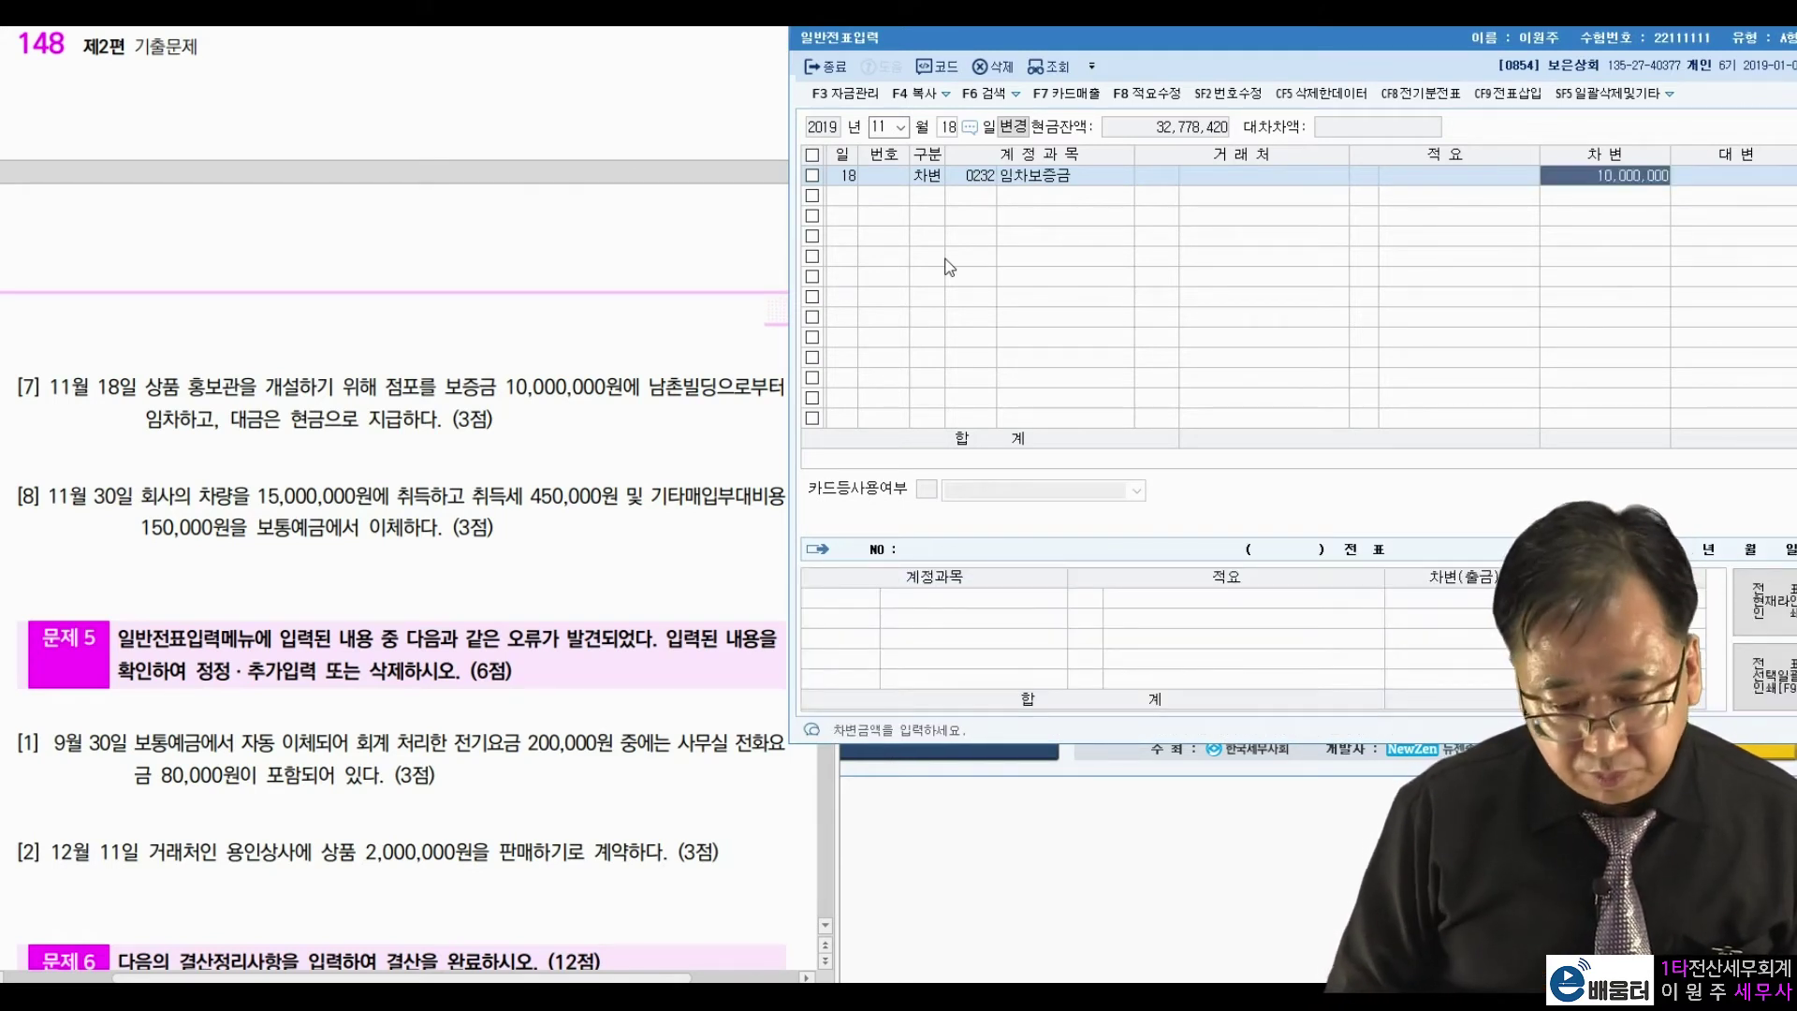
key("Return")
Credit 0101 현금 and assign partner 01014 남촌빌딩 to the 임차보증금 line.
type("4")
key("Return")
type("101")
key("Return")
key("Return")
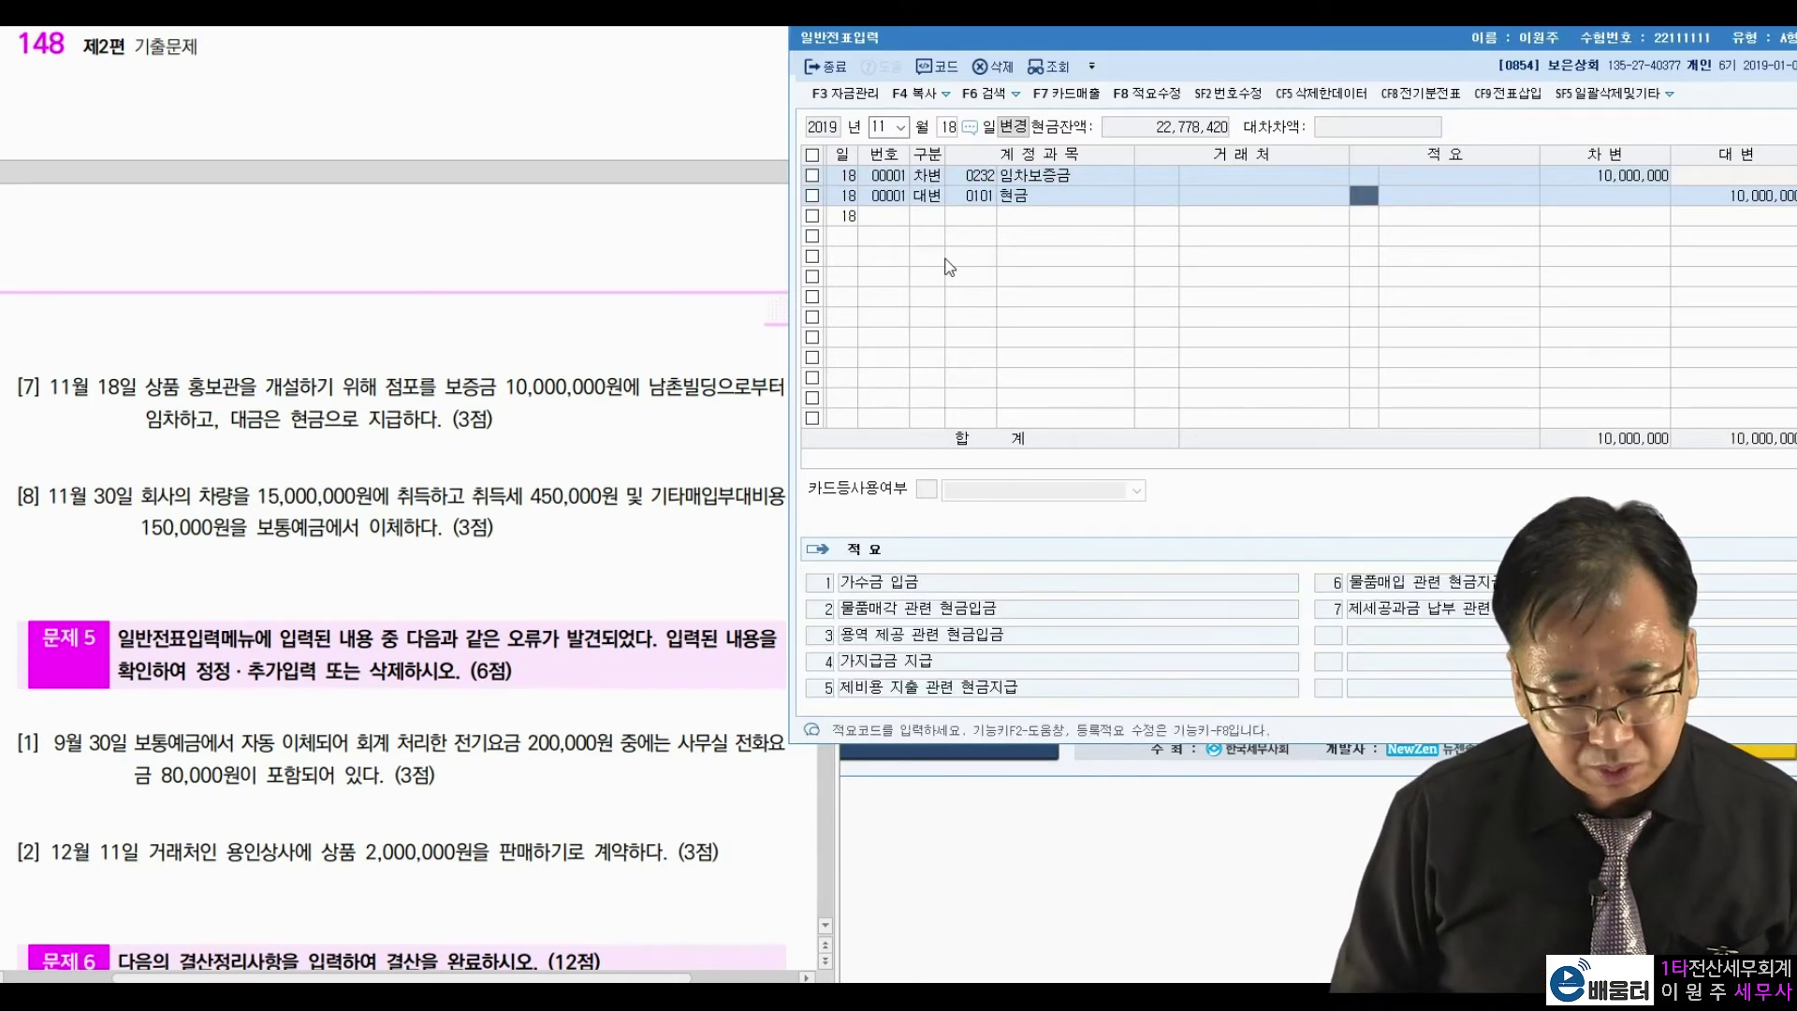
key("Return")
key("Return")
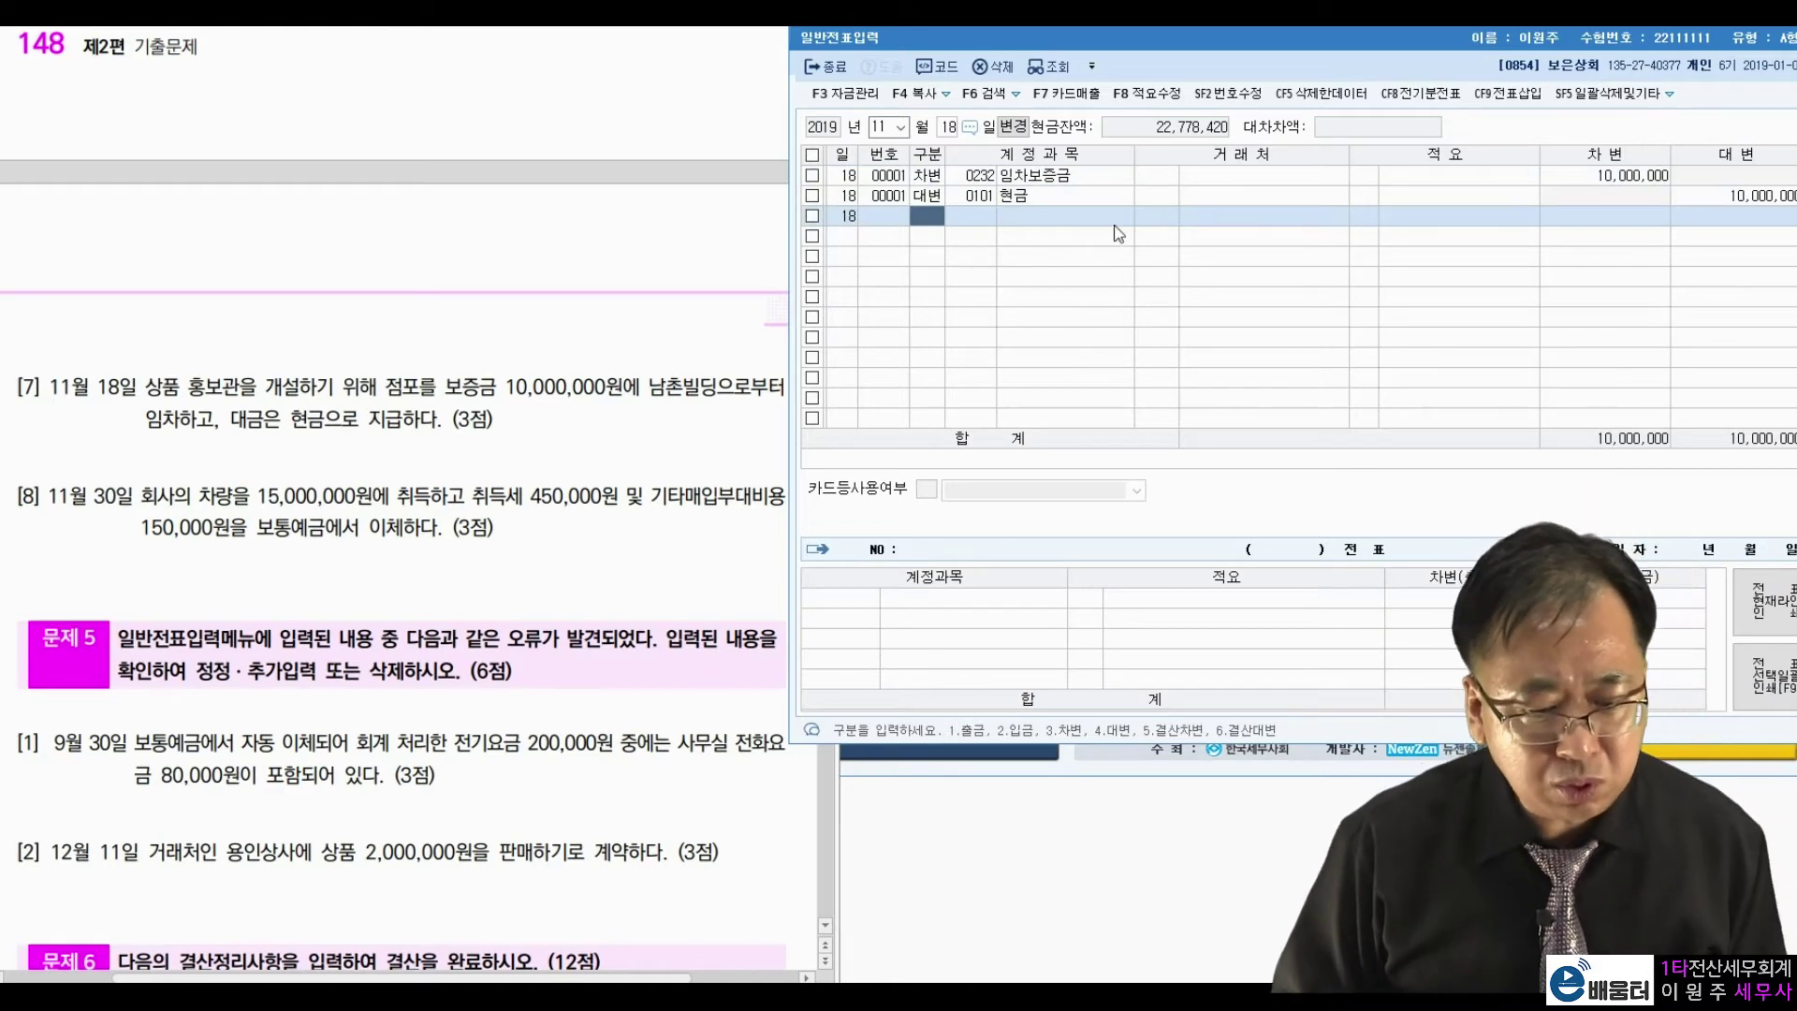
left_click(1170, 176)
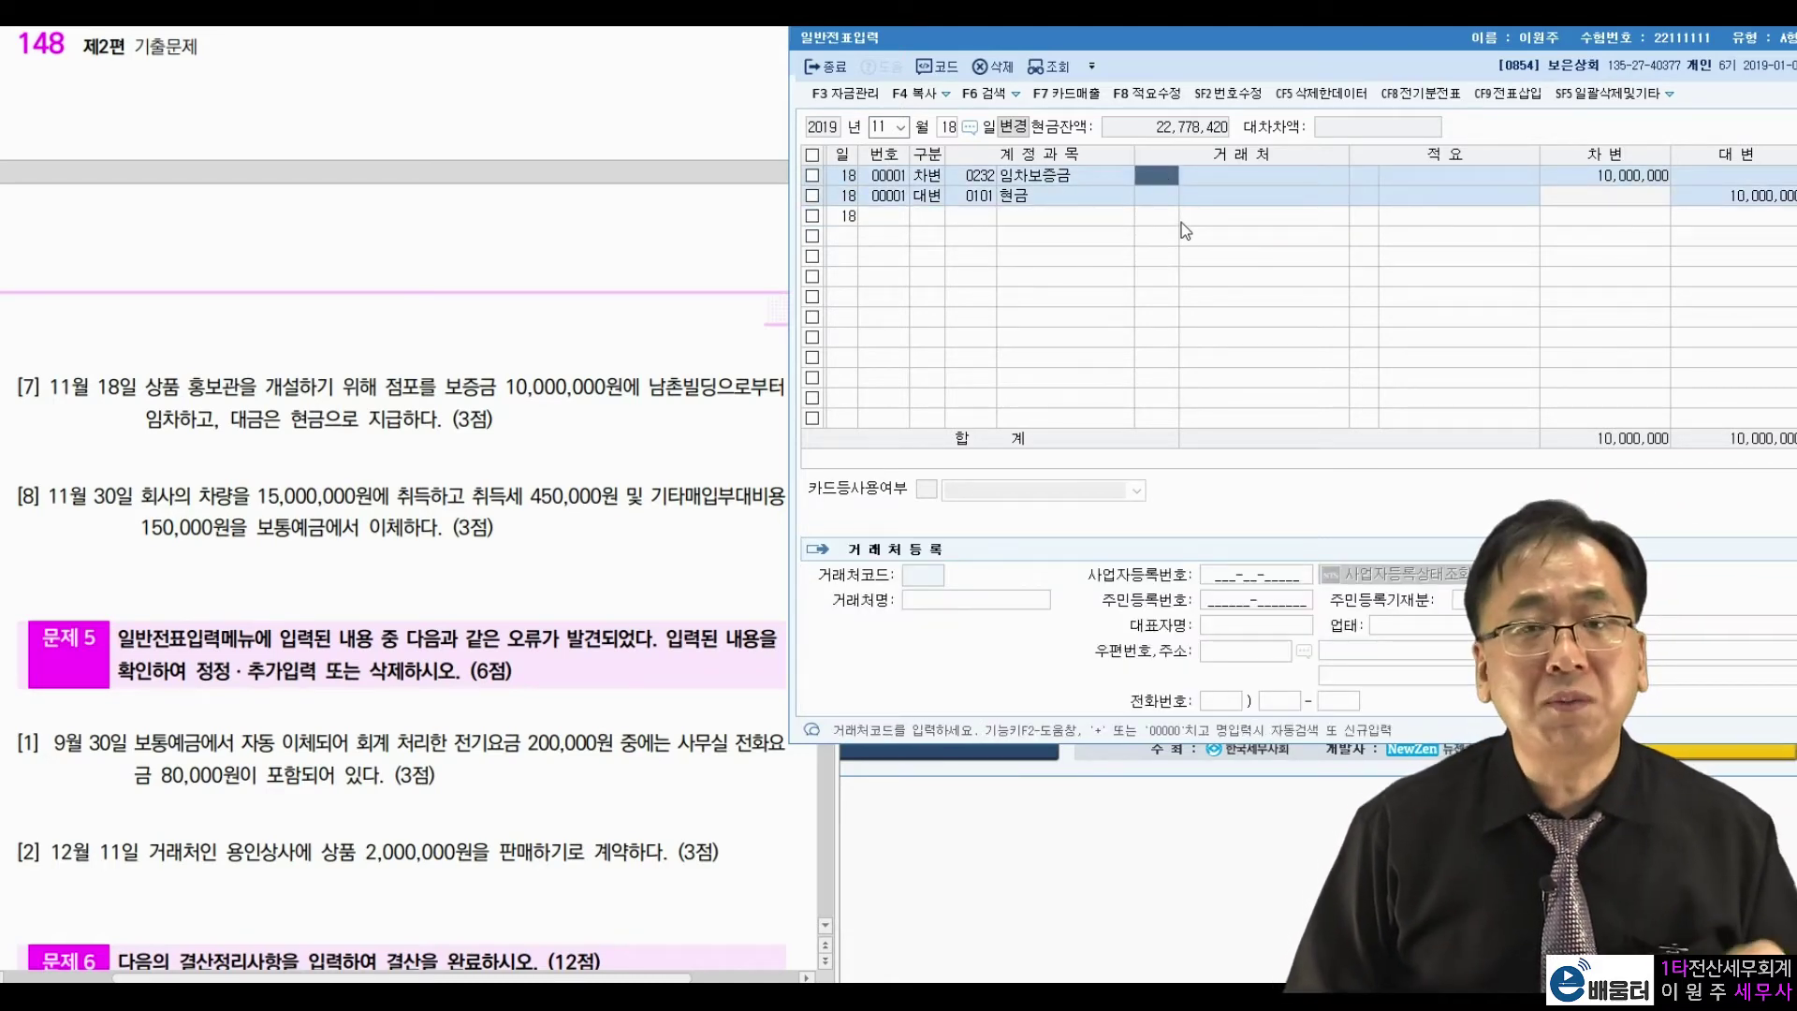
key("F2")
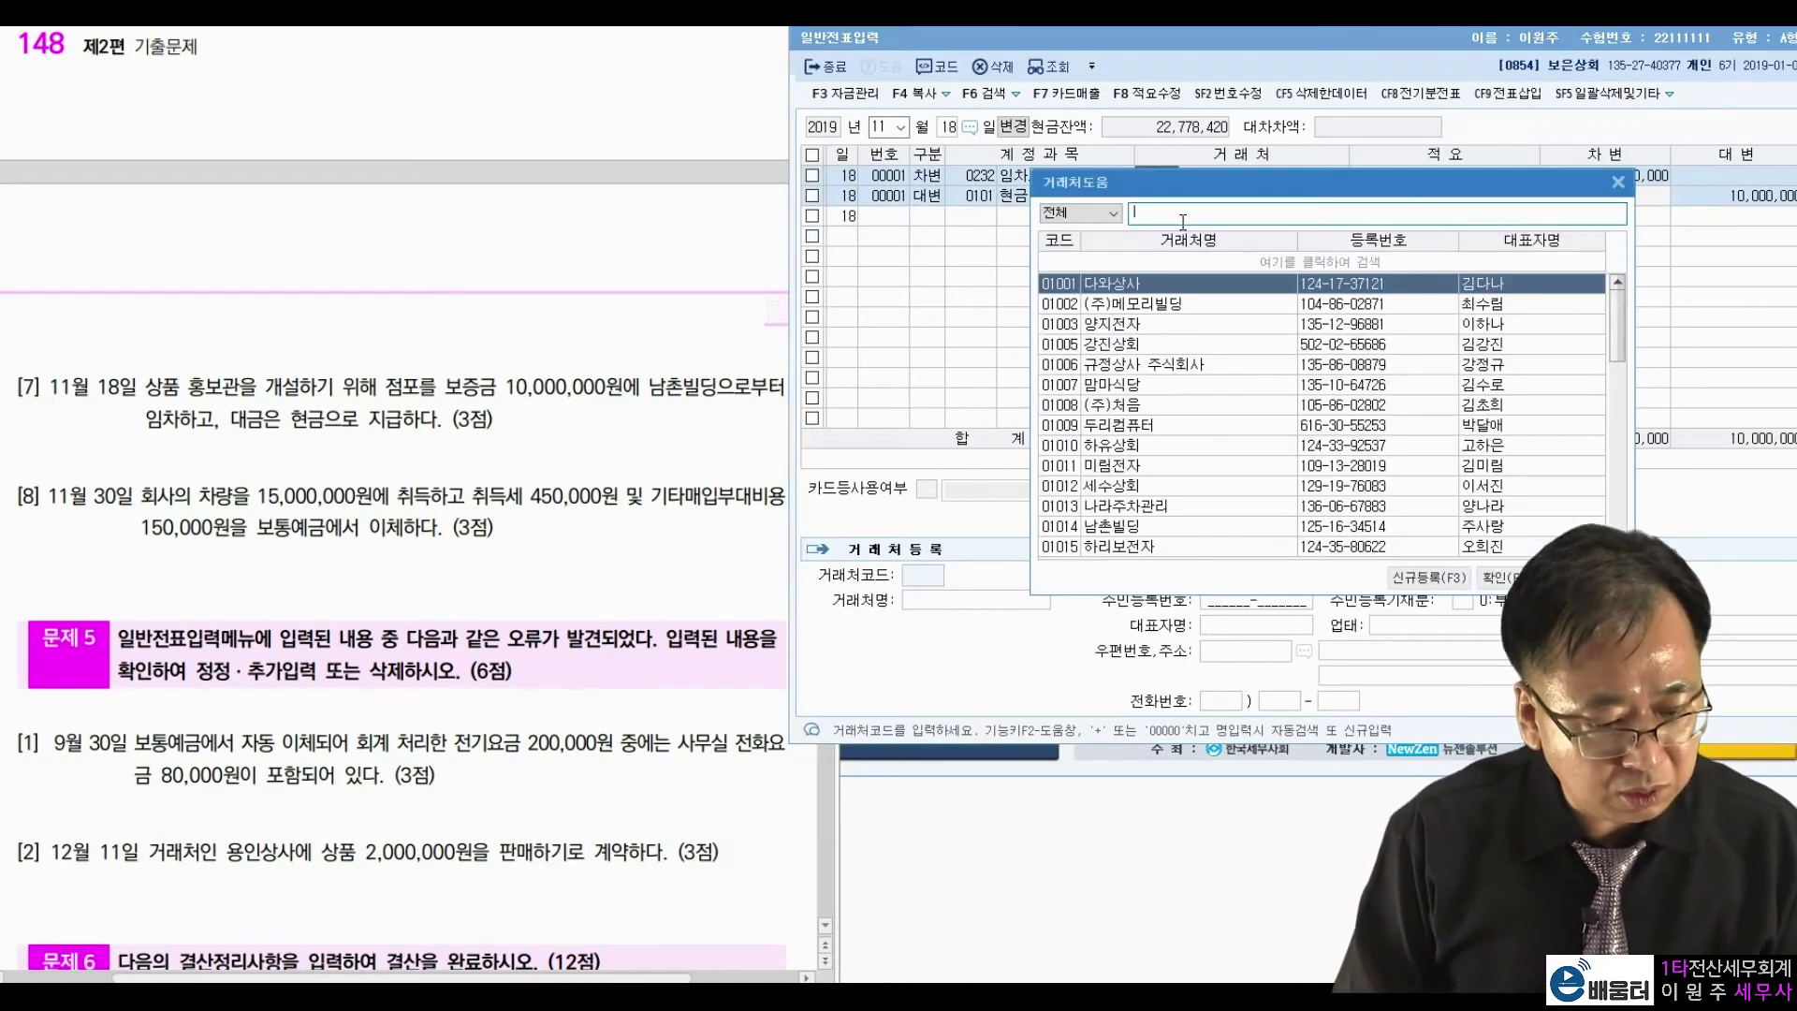
type("남촌")
key("Return")
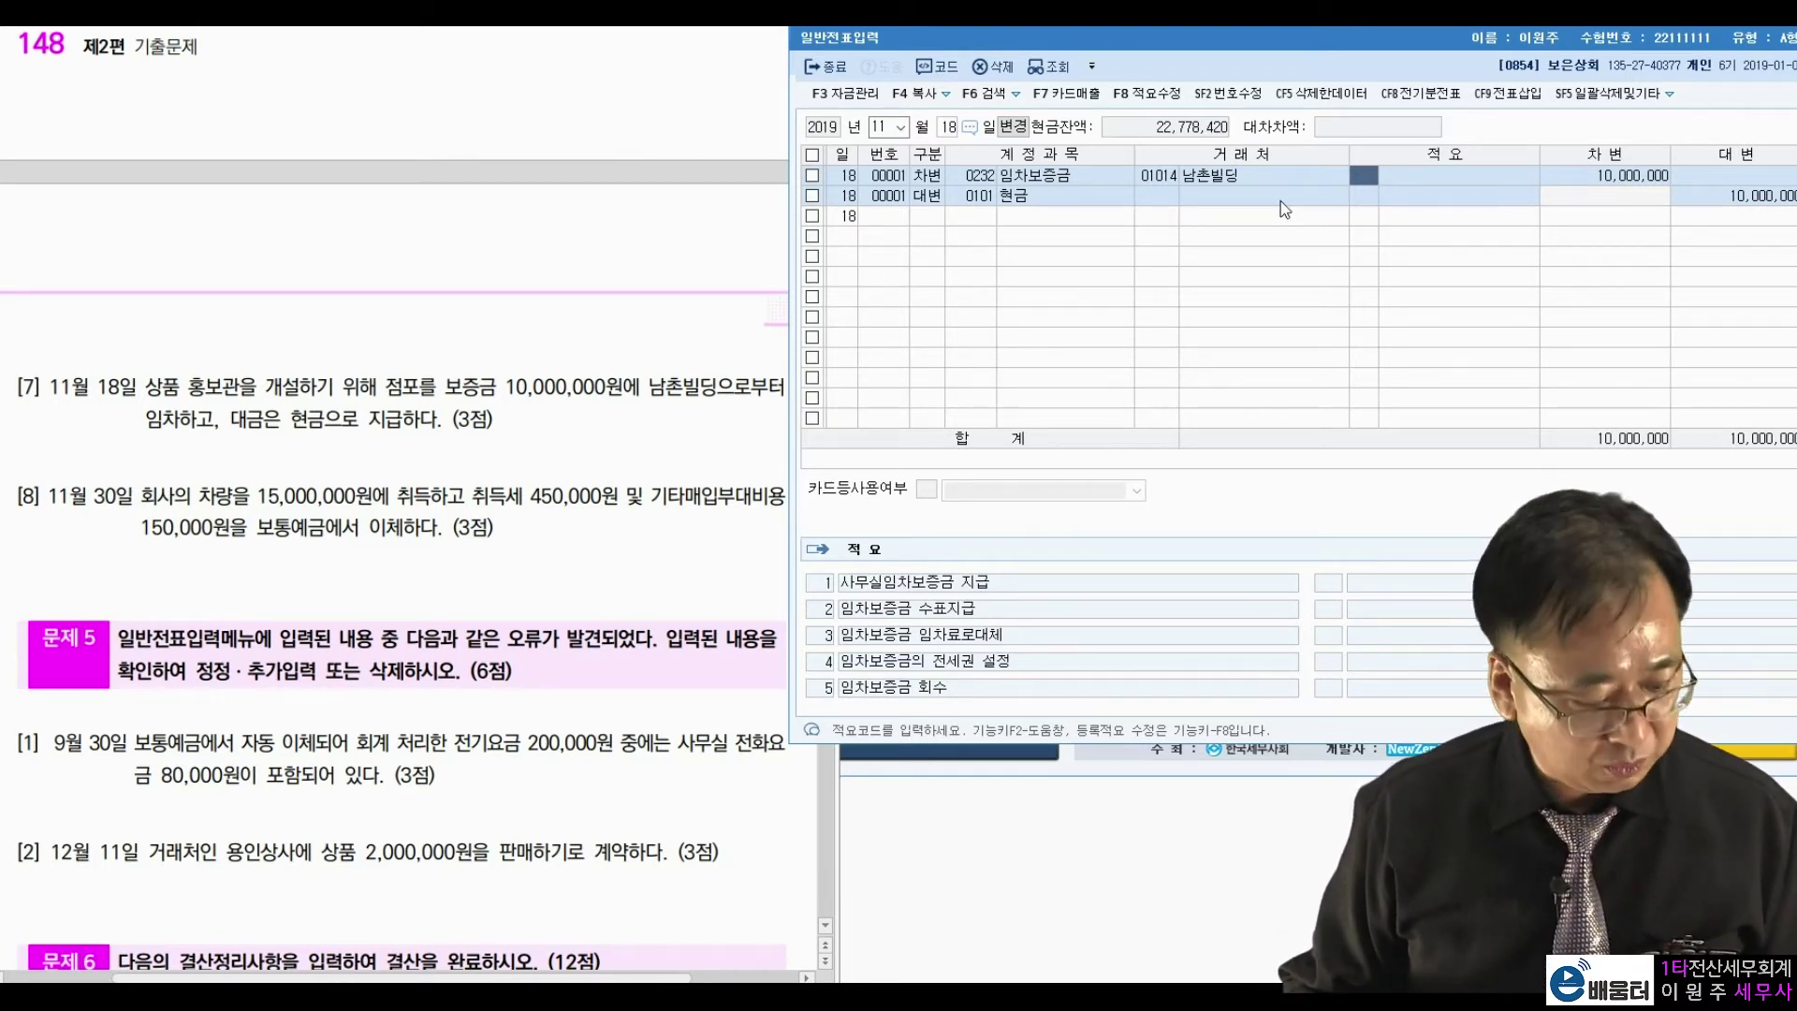
key("Escape")
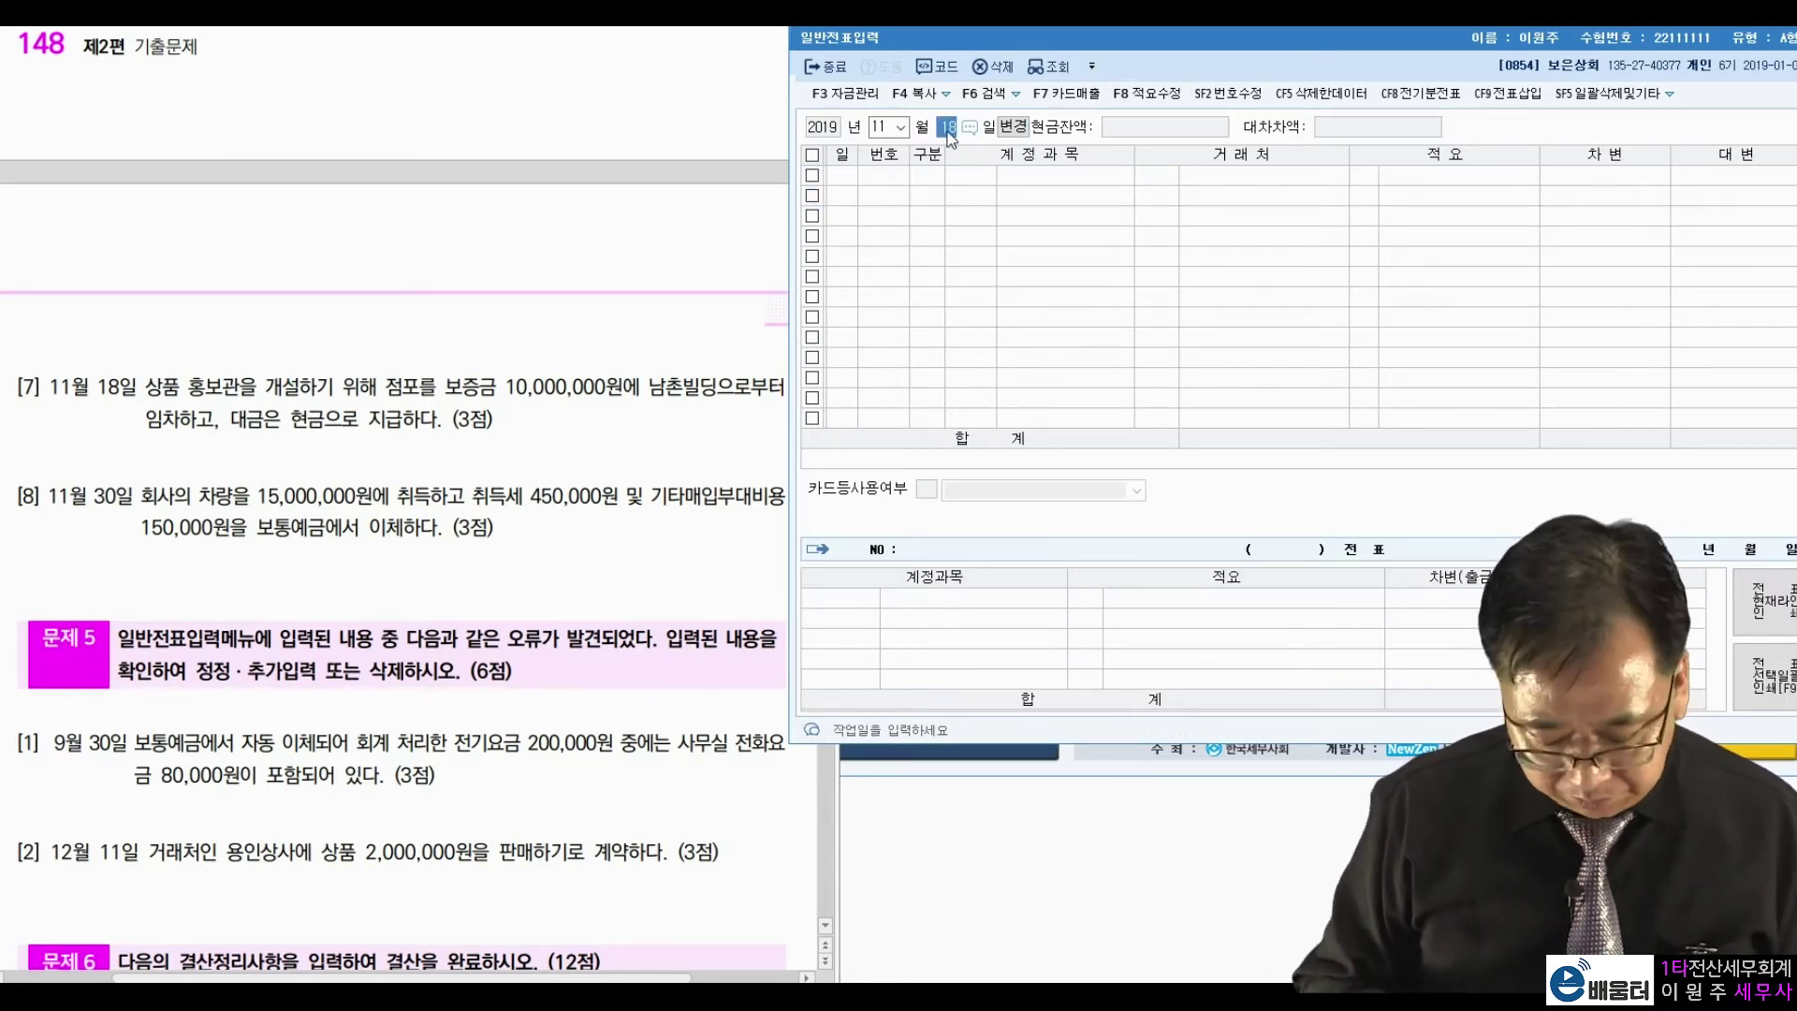
Set the day to 30 and mark 15,000,000원 and 450,000원 in problem 8.
type("30")
key("Return")
left_click(338, 496)
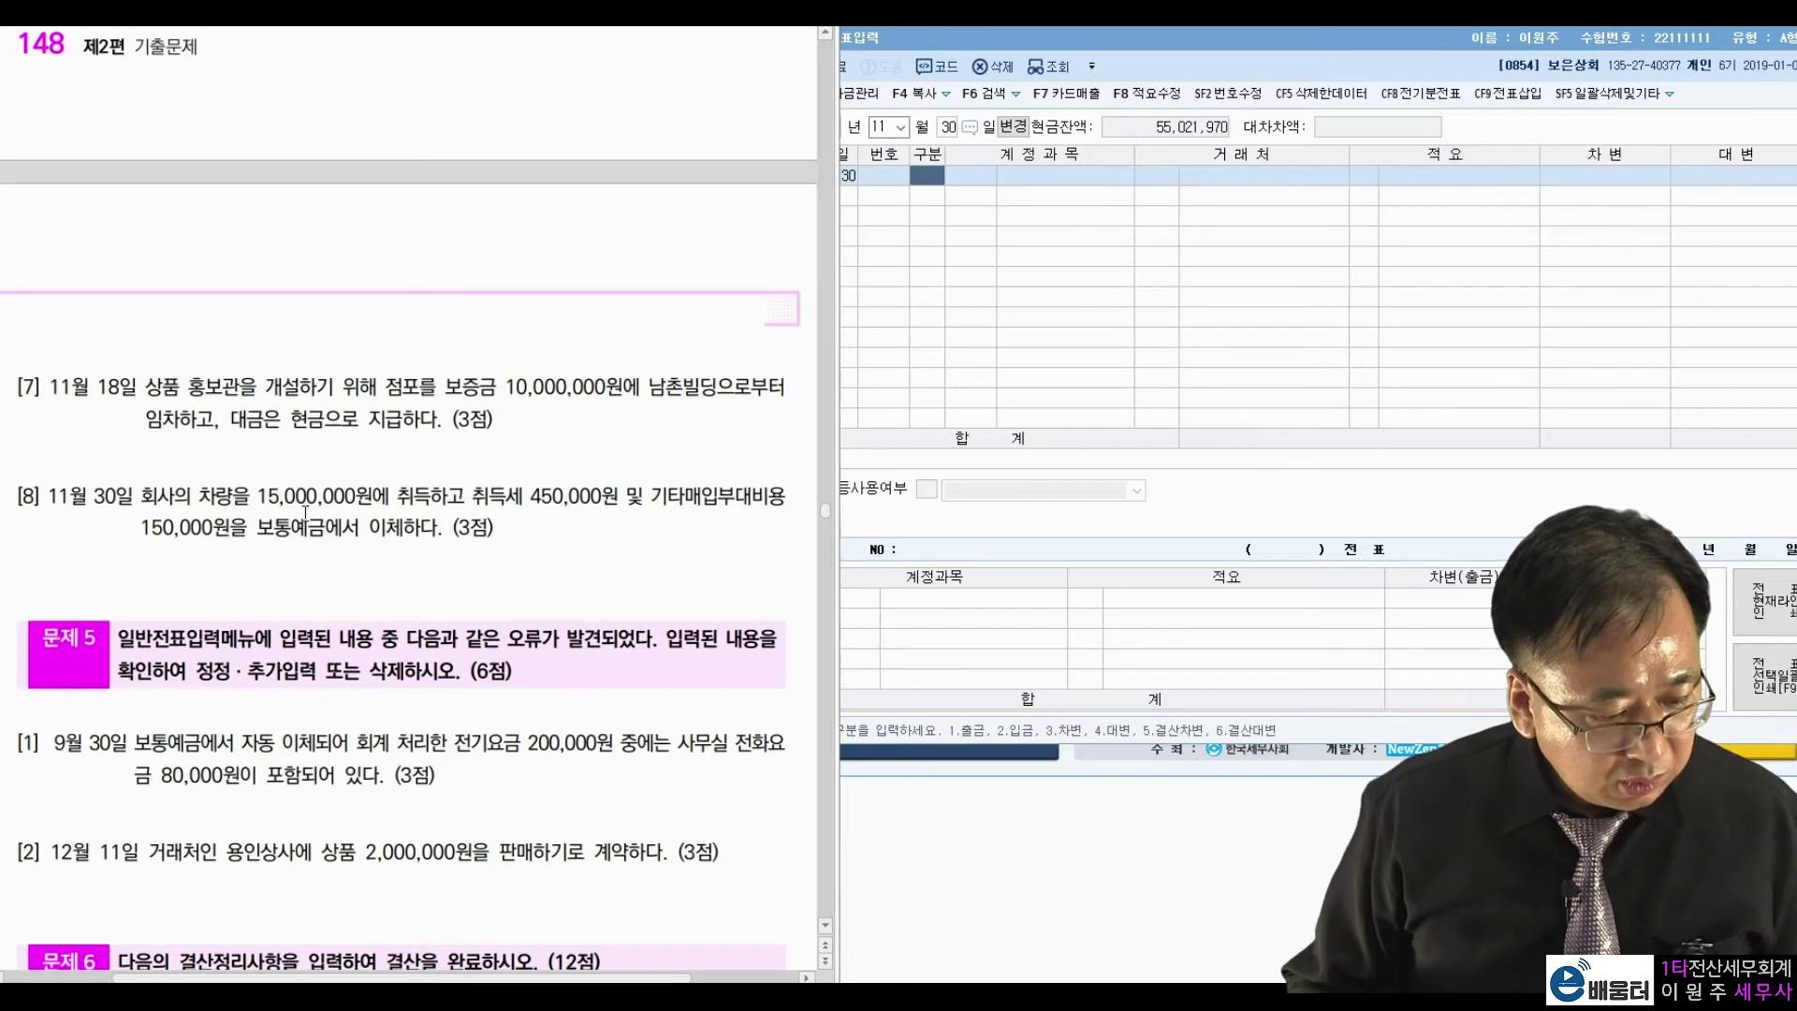
left_click_drag(261, 495, 362, 487)
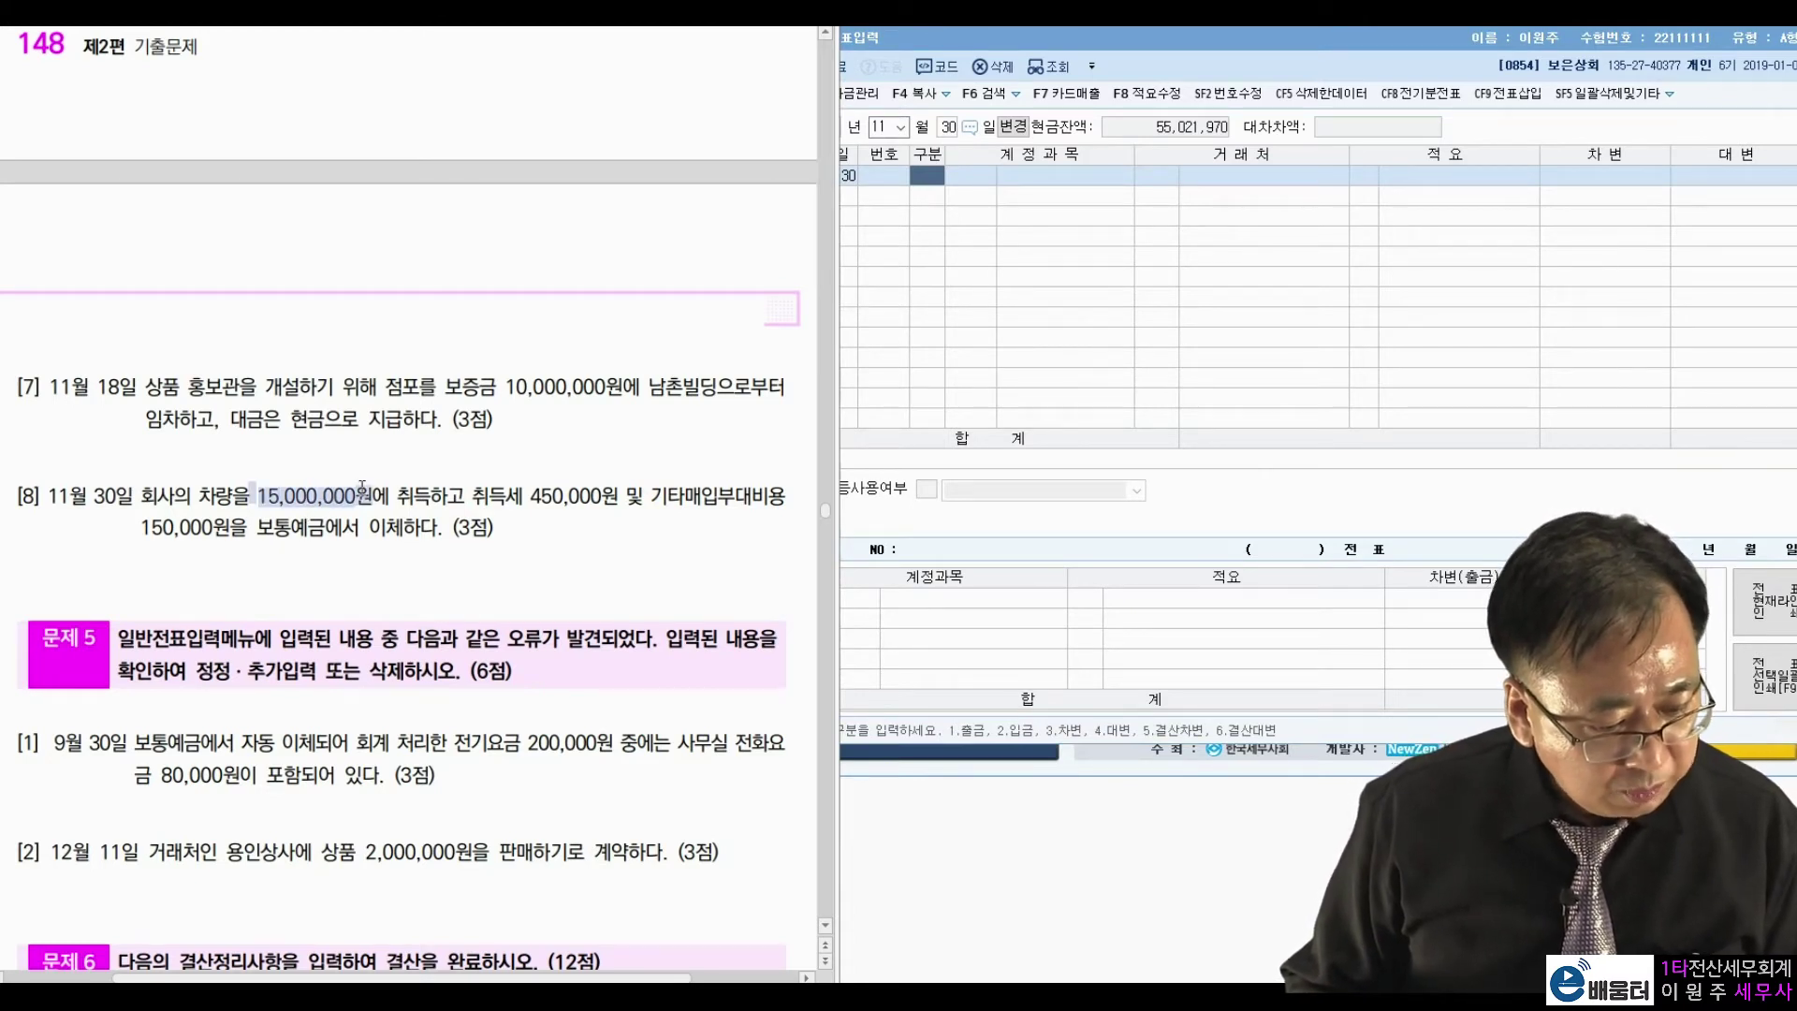
left_click(446, 487)
left_click_drag(530, 498, 623, 498)
left_click(665, 498)
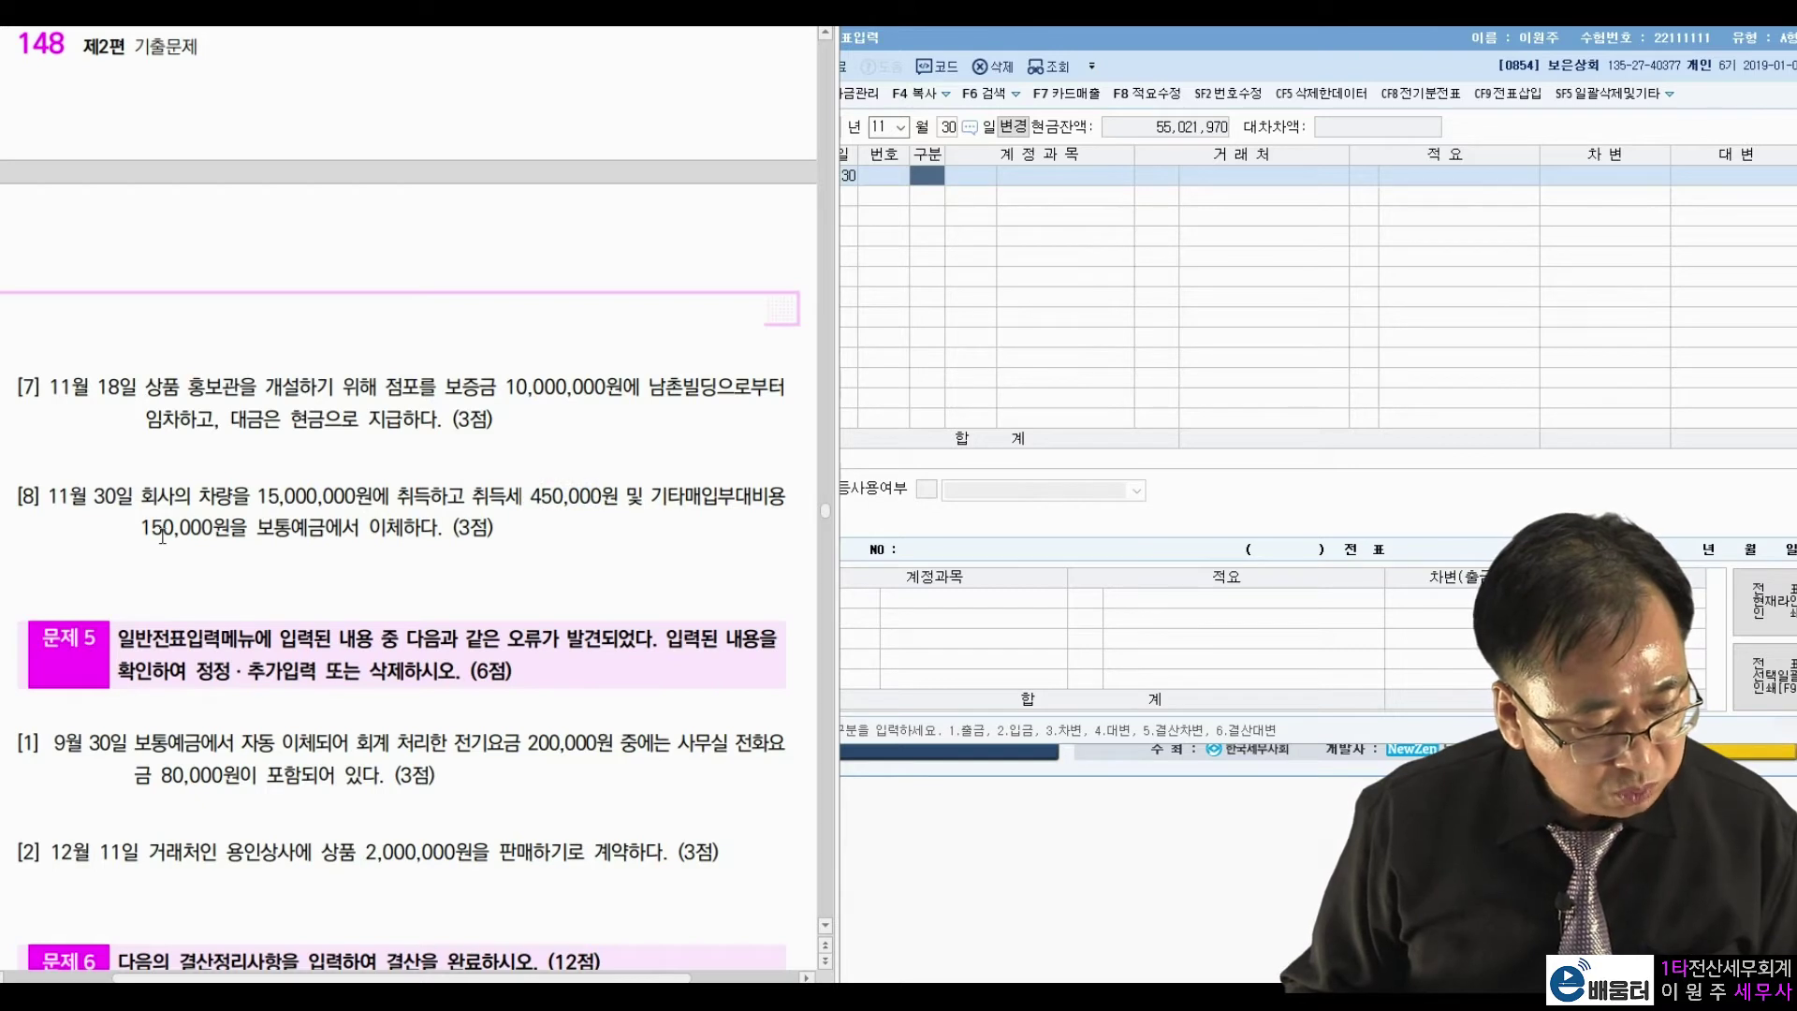
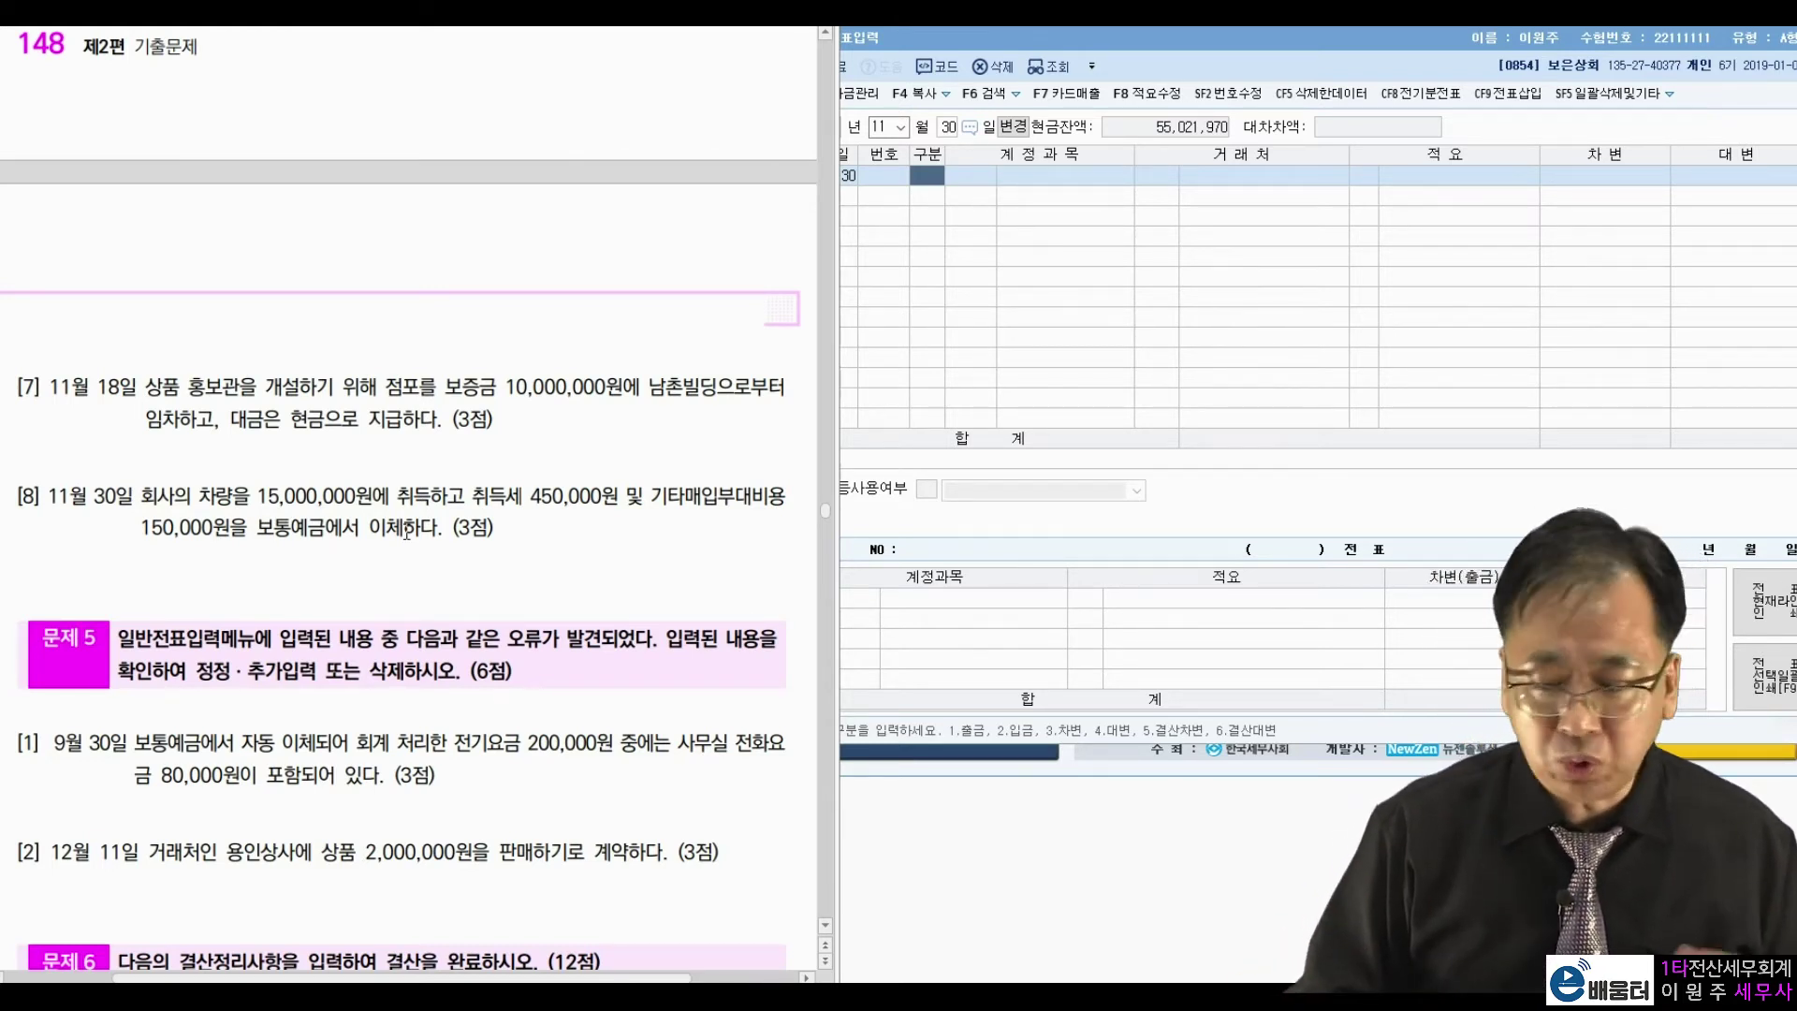
Debit 0208 차량운반구 15,600,000 on 11/30 and start the credit line with 0103 보통예금.
left_click(929, 245)
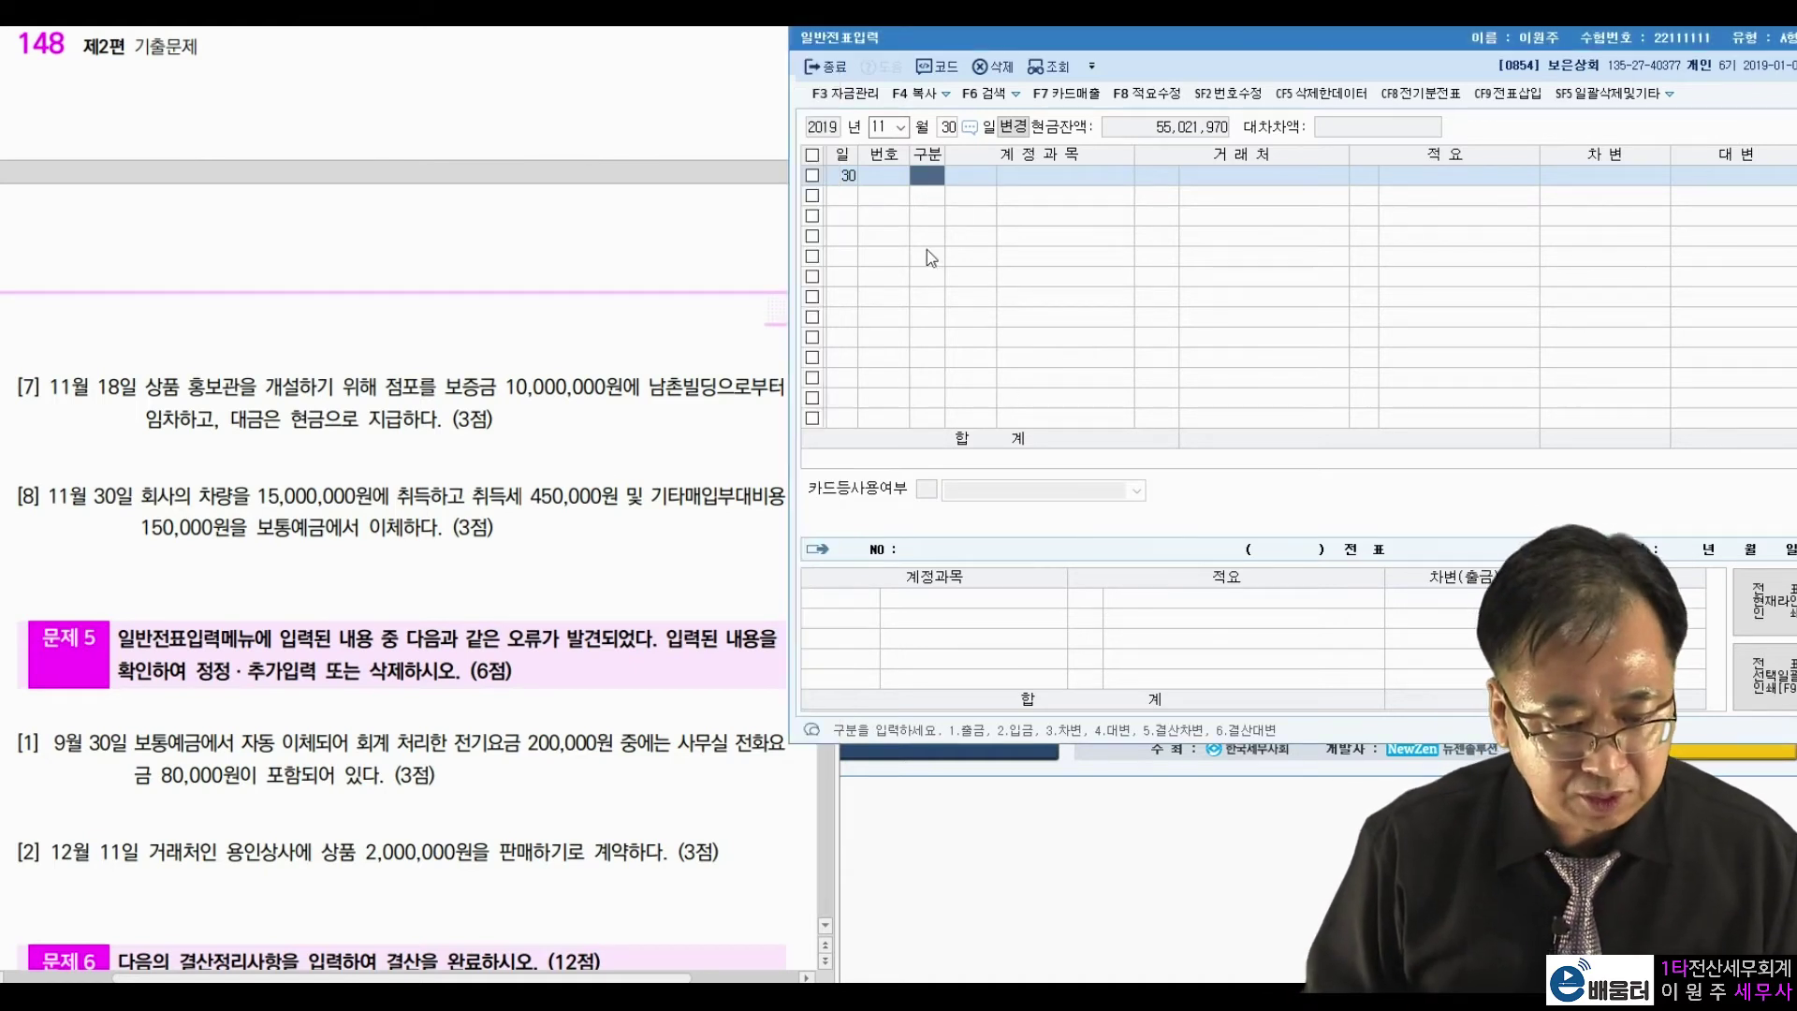
type("3차량")
key("Return")
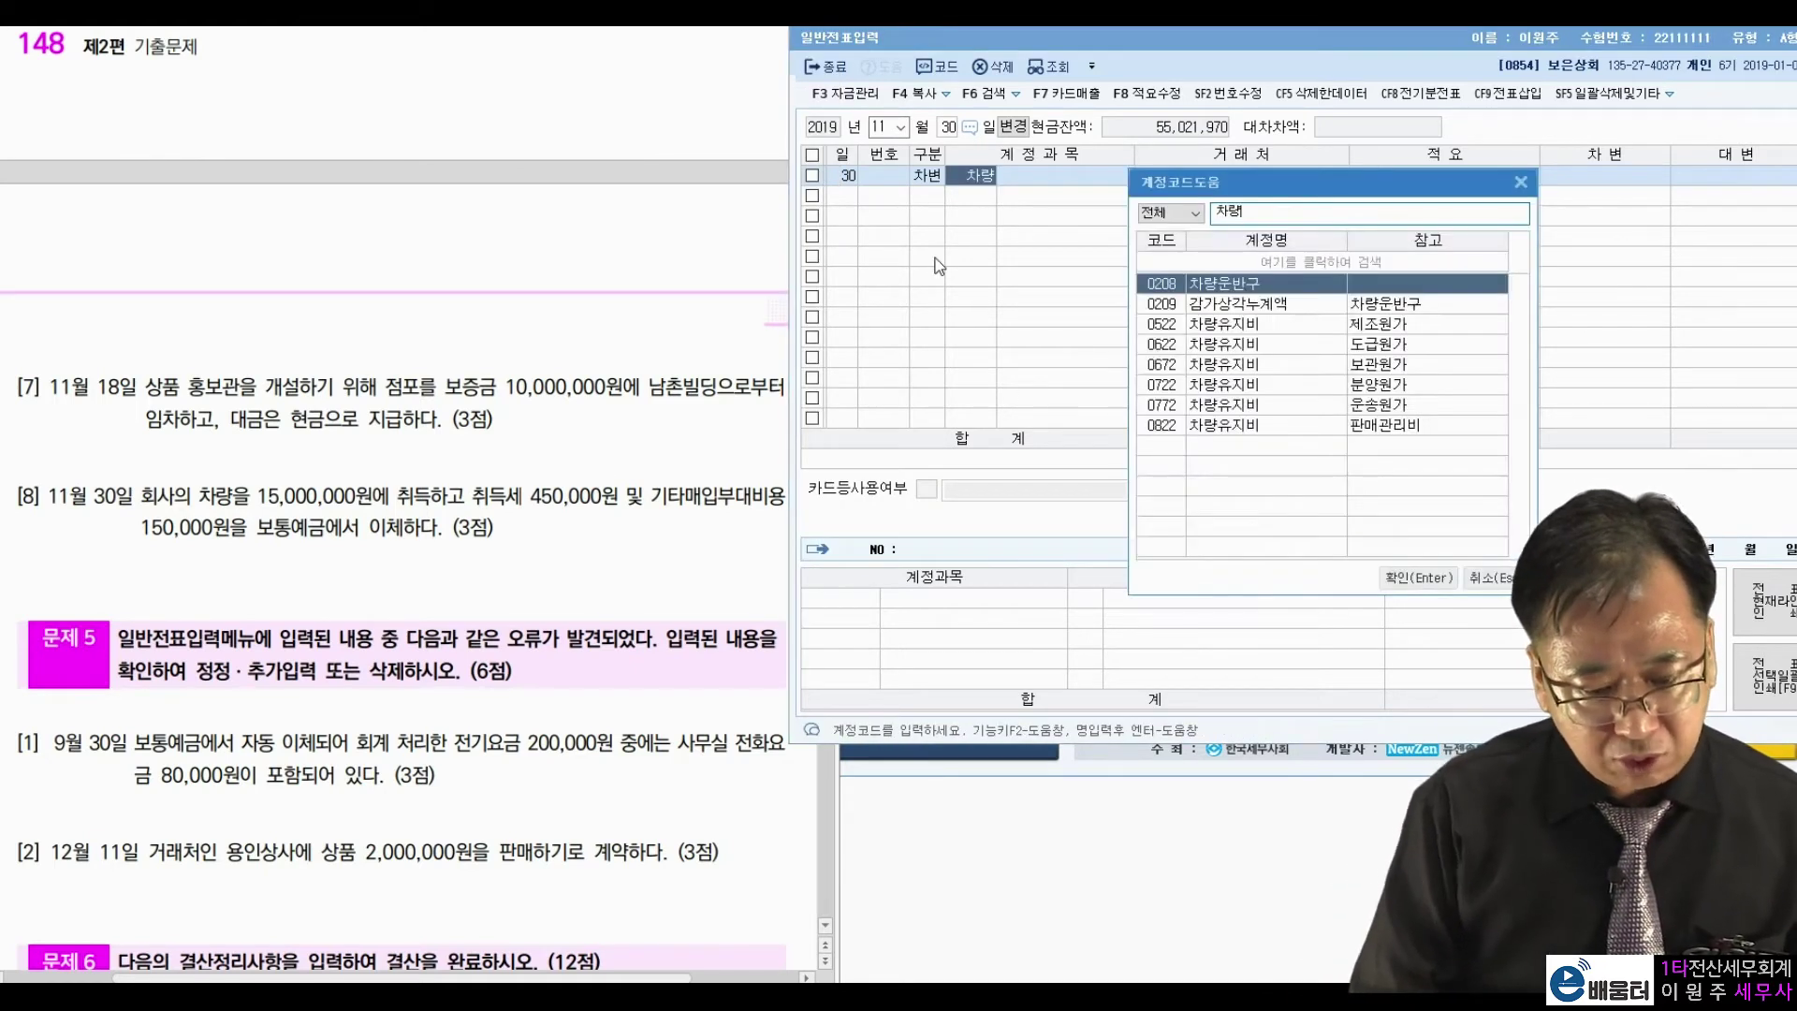
key("Return")
key("Return")
key("Return")
type("15")
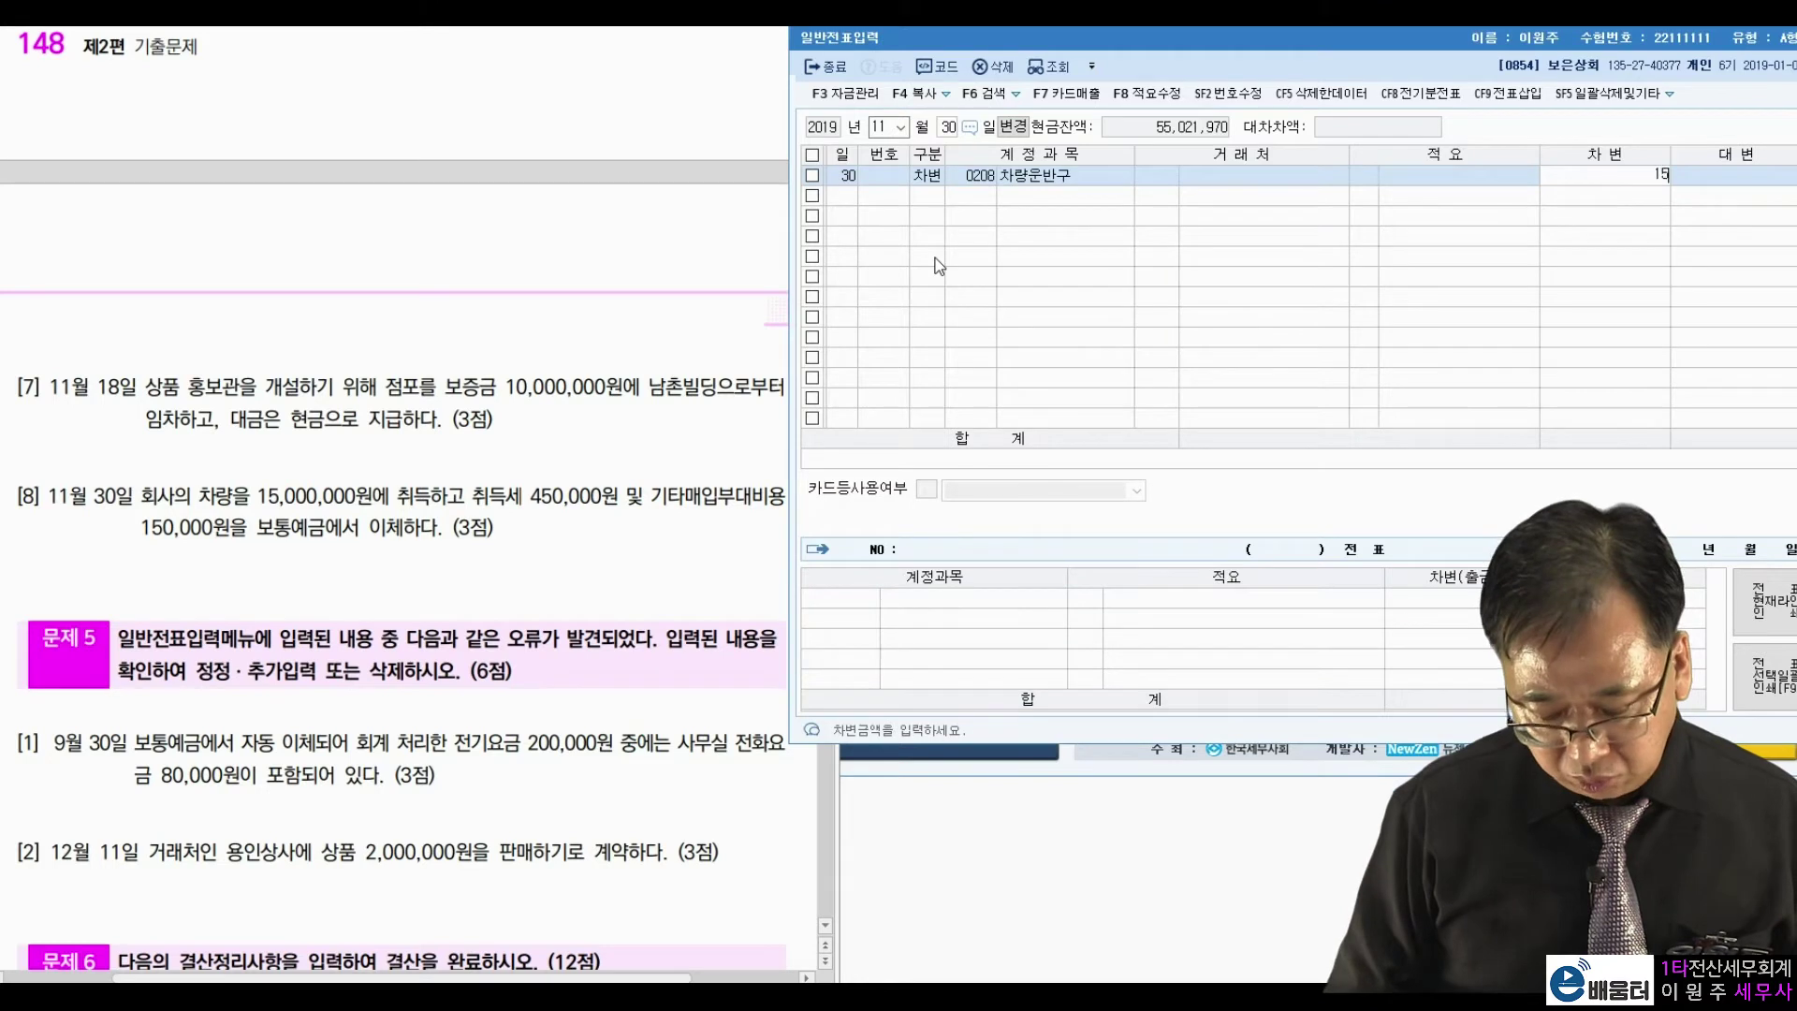
type("600+")
key("Return")
type("4")
key("Return")
type("103")
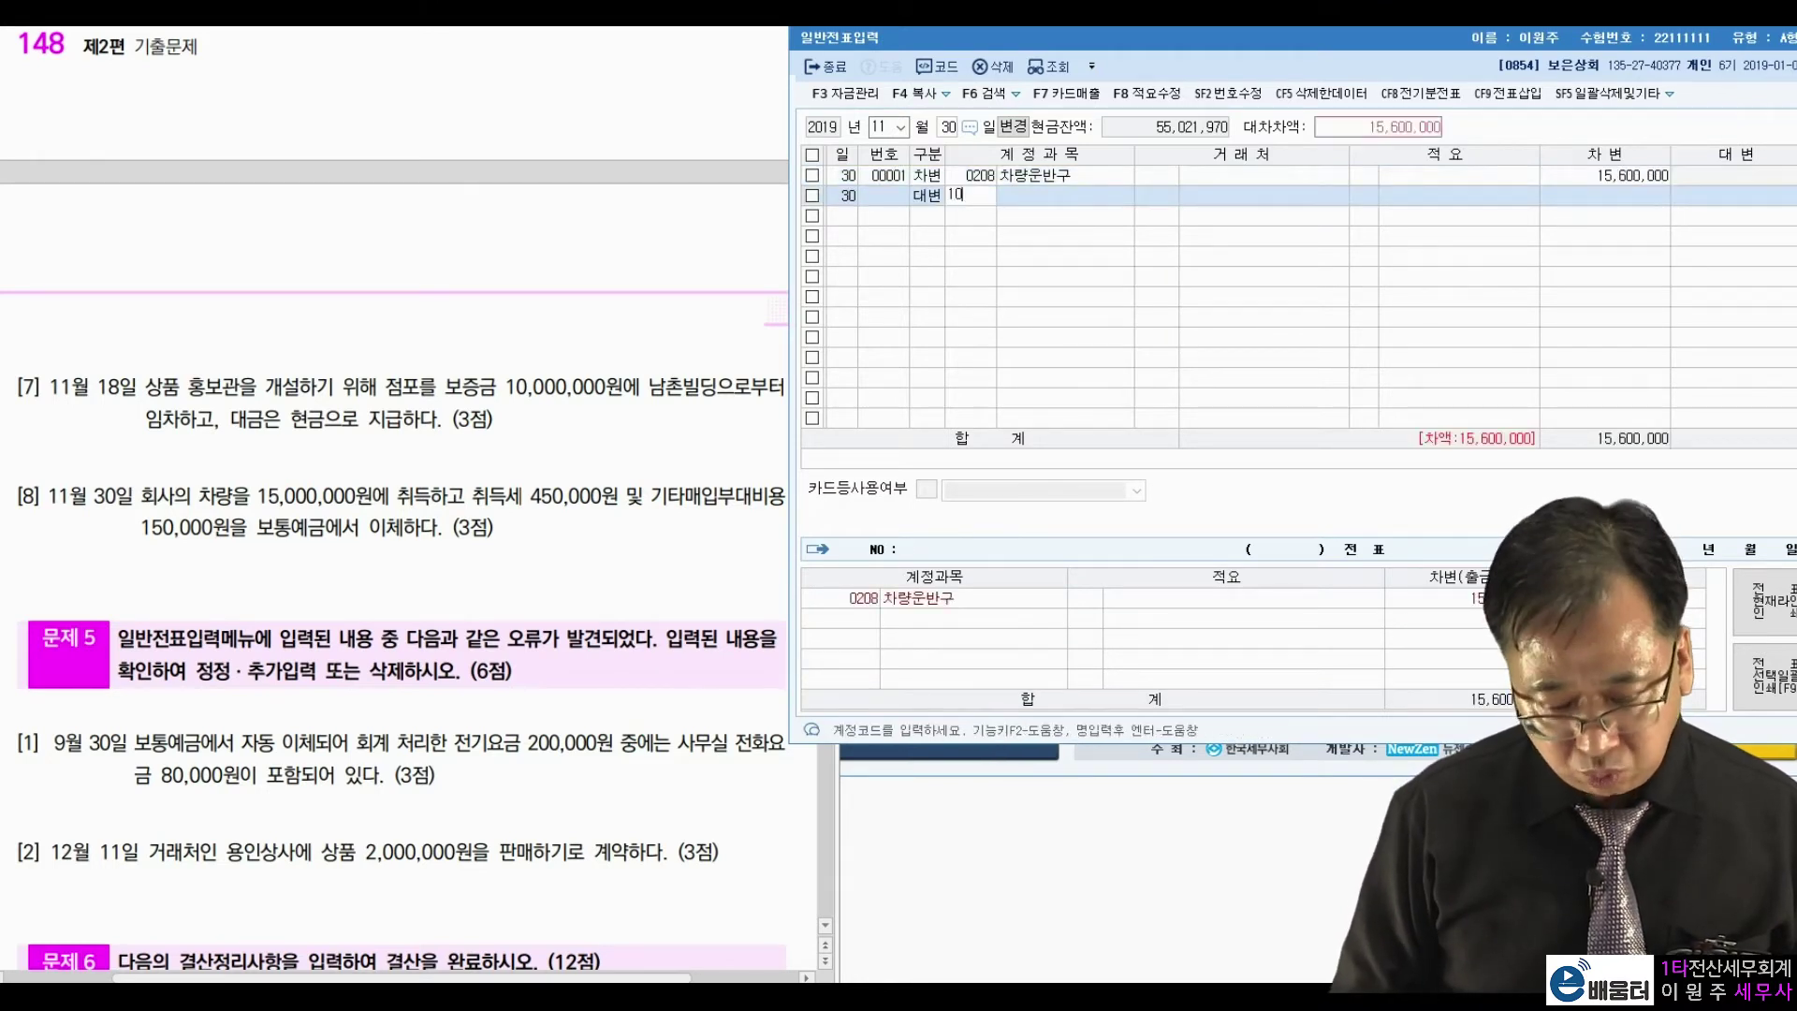
key("Return")
key("Return")
key("Return")
key("Return")
key("Return")
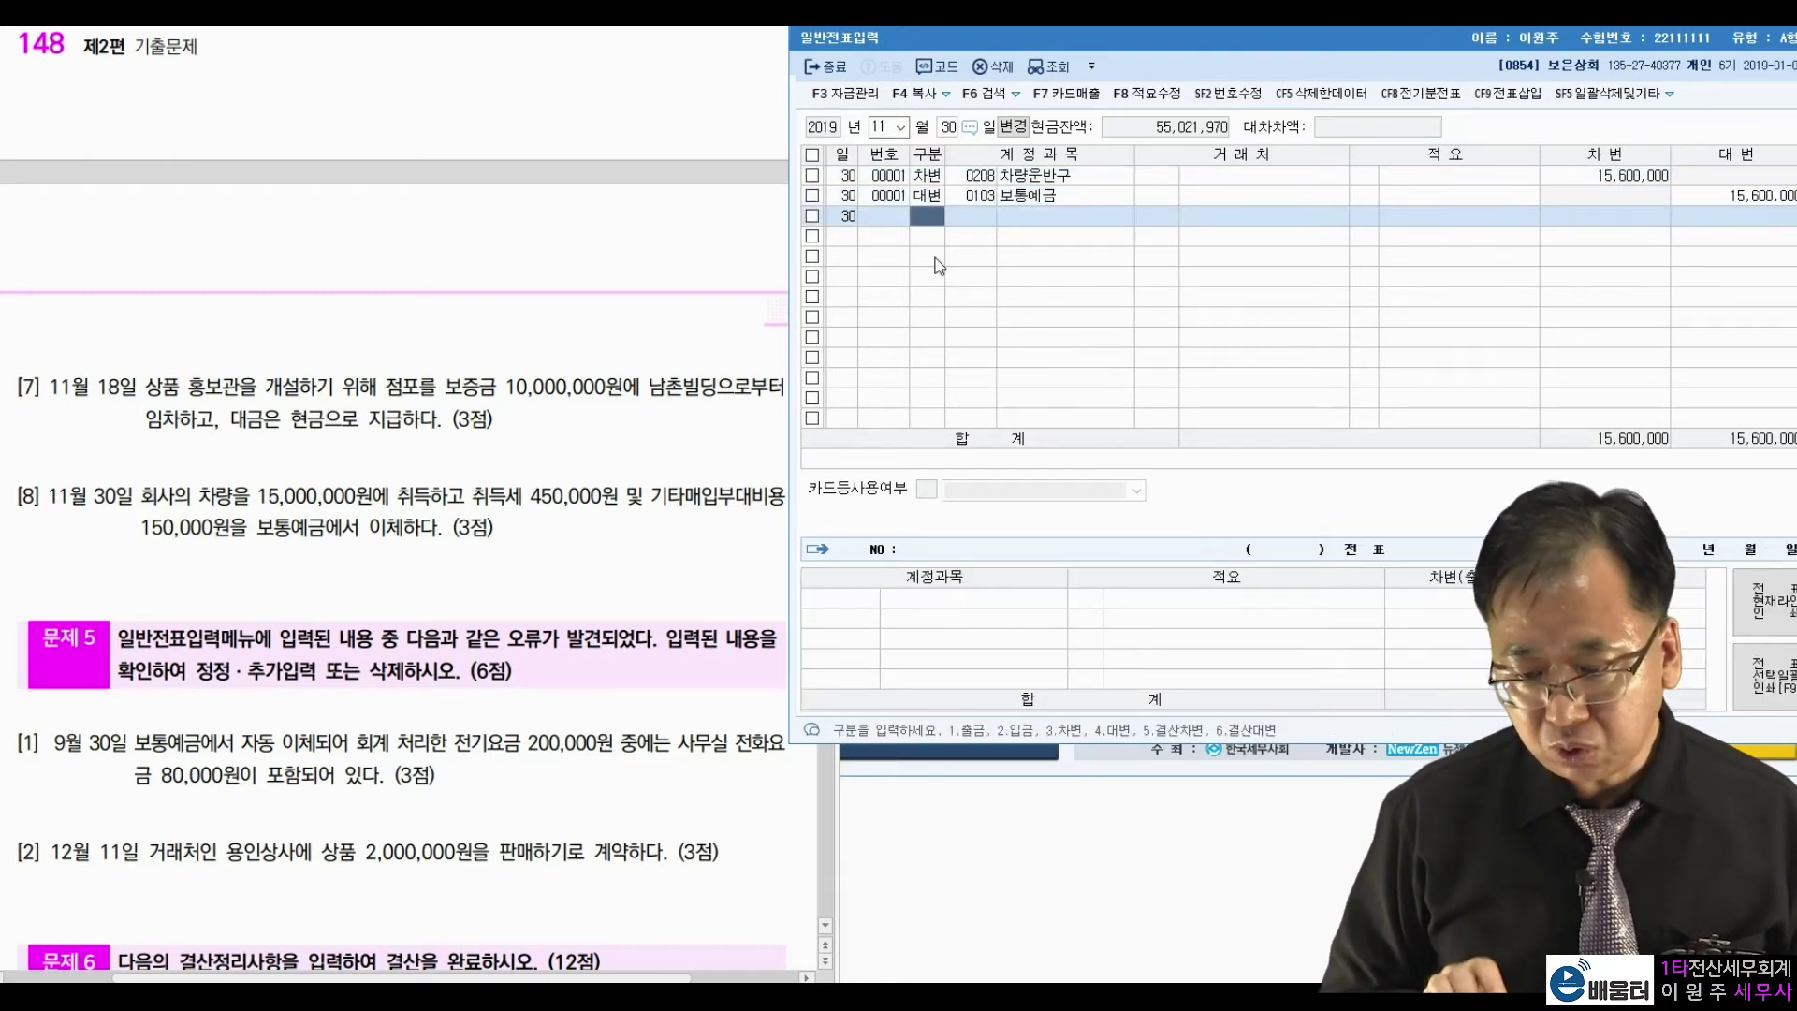
Scroll the problem to 문제5 and load the September 30 수도광열비 200,000 entry.
left_click(526, 478)
scroll(538, 459, "down", 3)
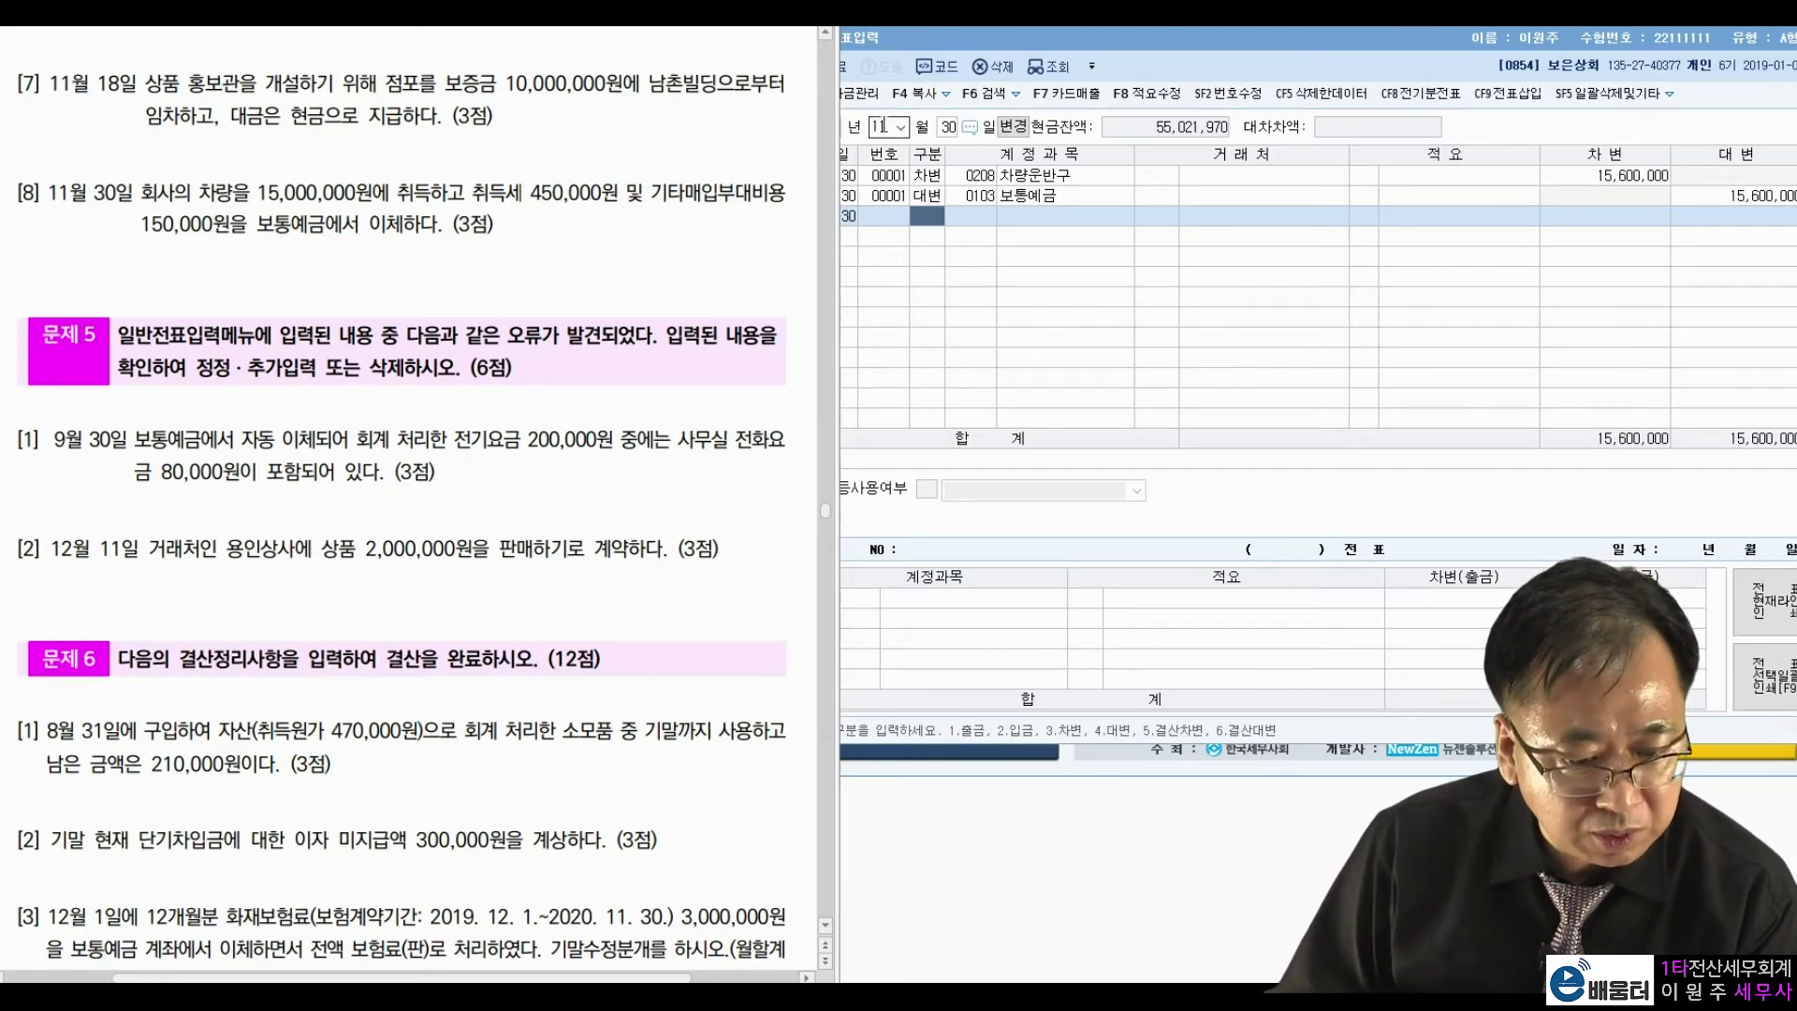
left_click(880, 126)
type("09")
key("Return")
key("Return")
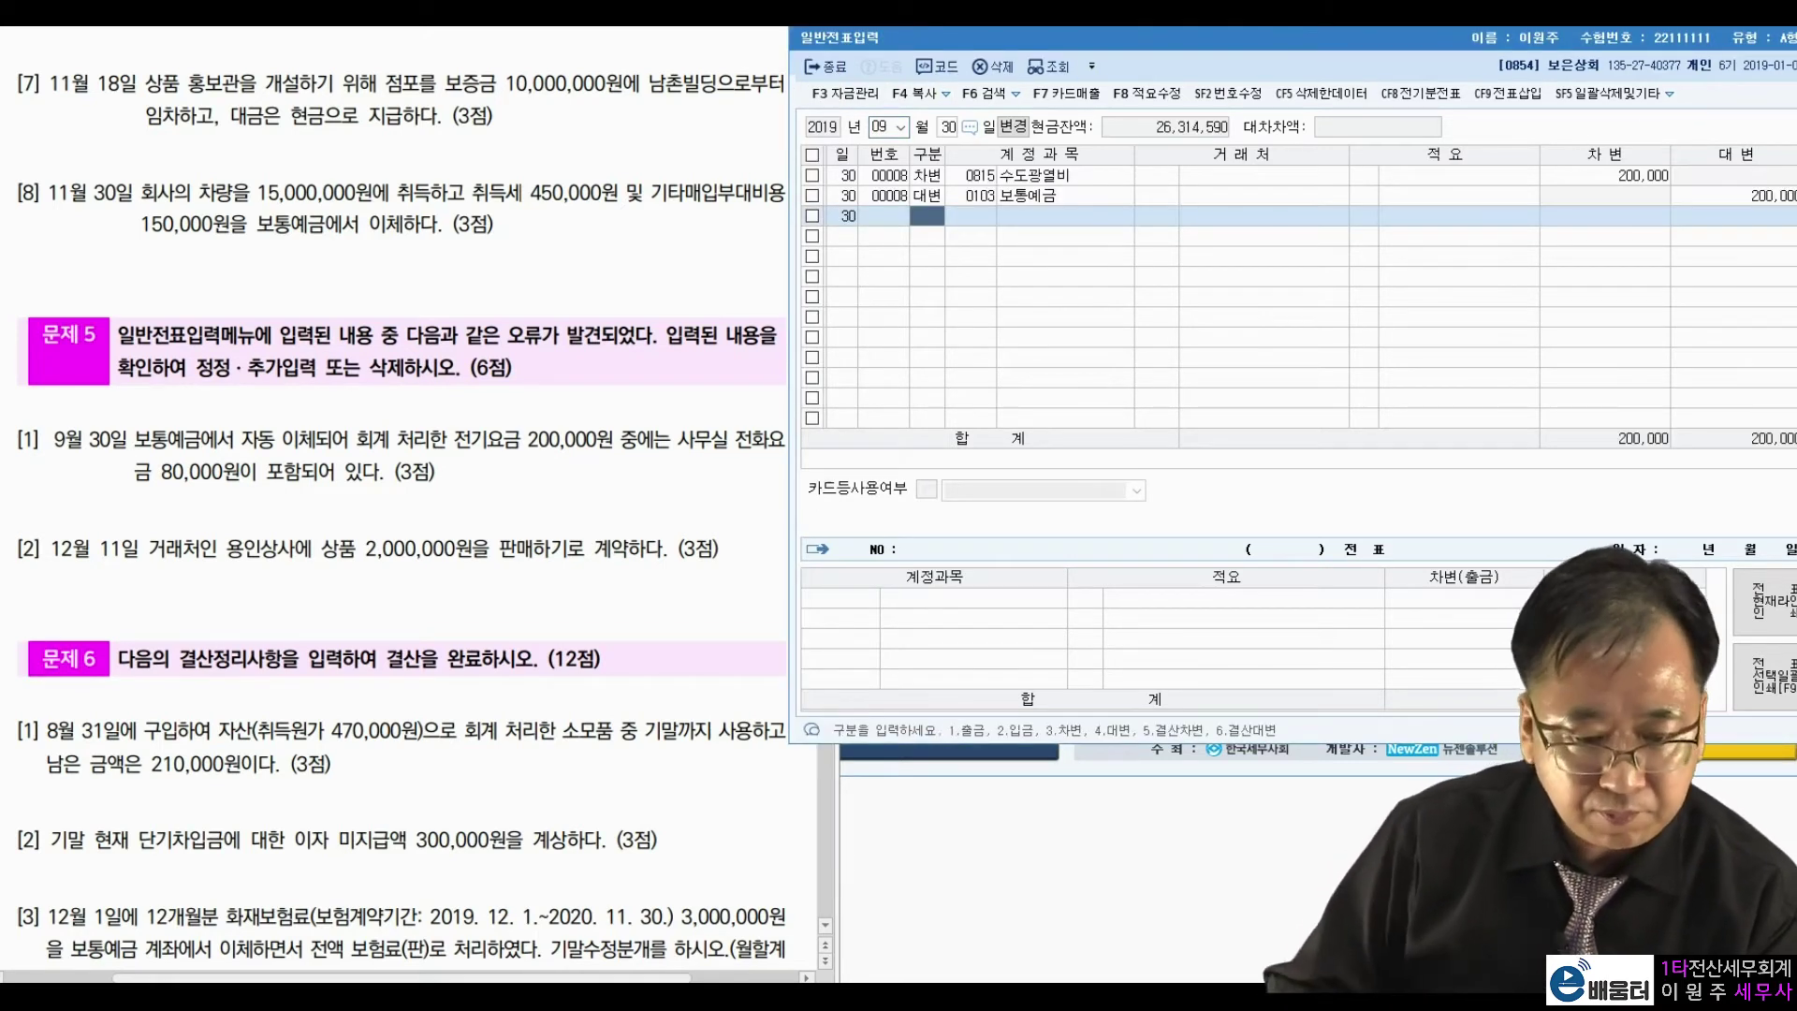
left_click(1701, 200)
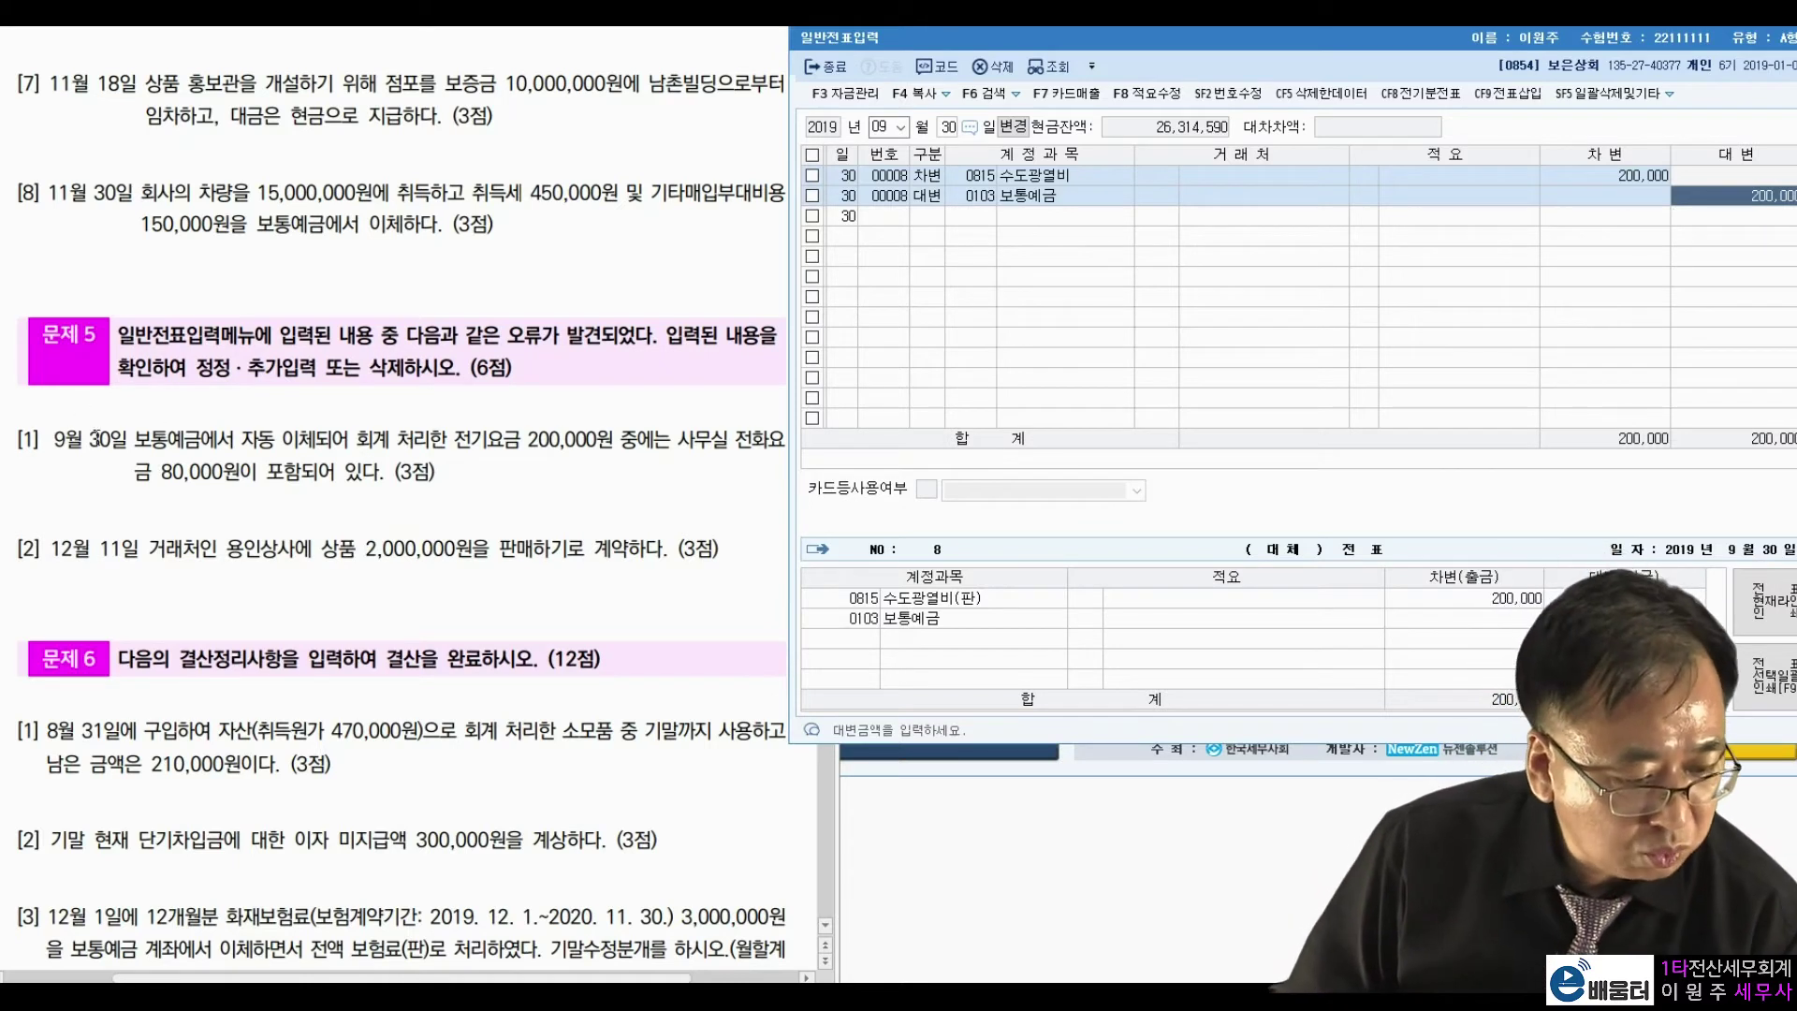
Highlight 보통예금, 전기요금 200,000원 and the 80,000원 phone charge in problem 5.
left_click(95, 439)
left_click_drag(136, 439, 211, 440)
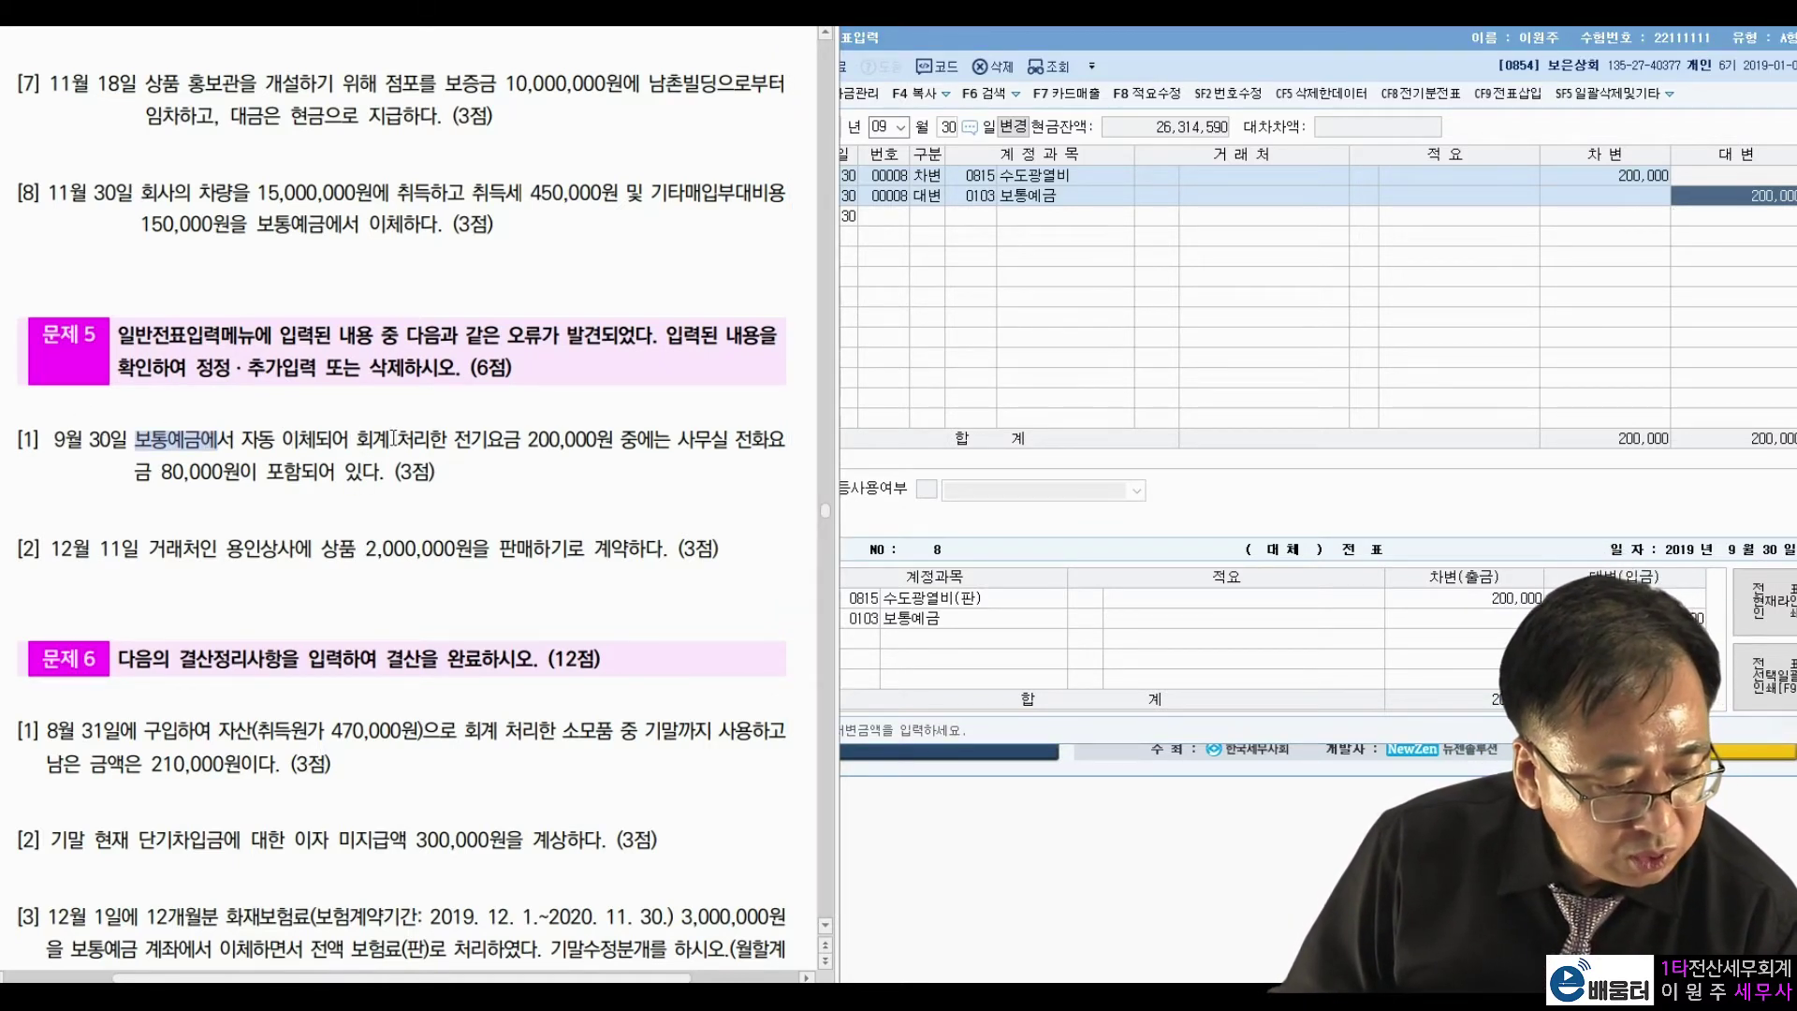
left_click_drag(455, 439, 614, 439)
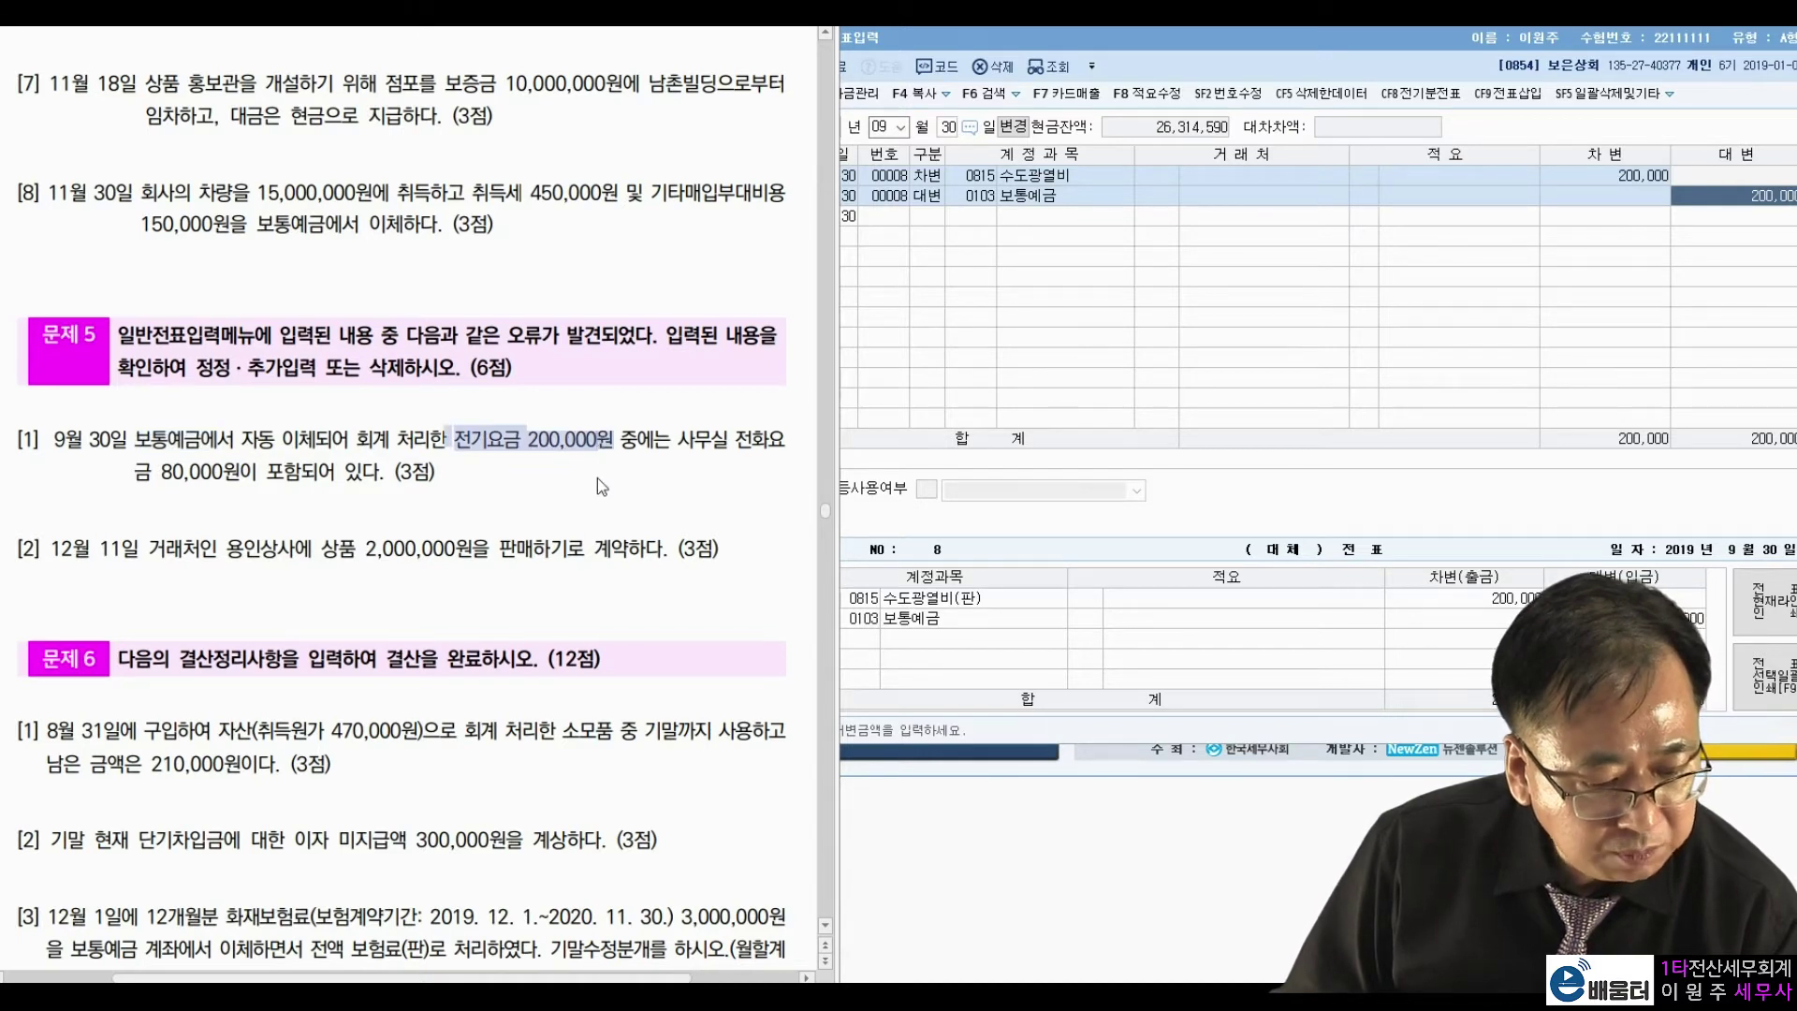
left_click(694, 442)
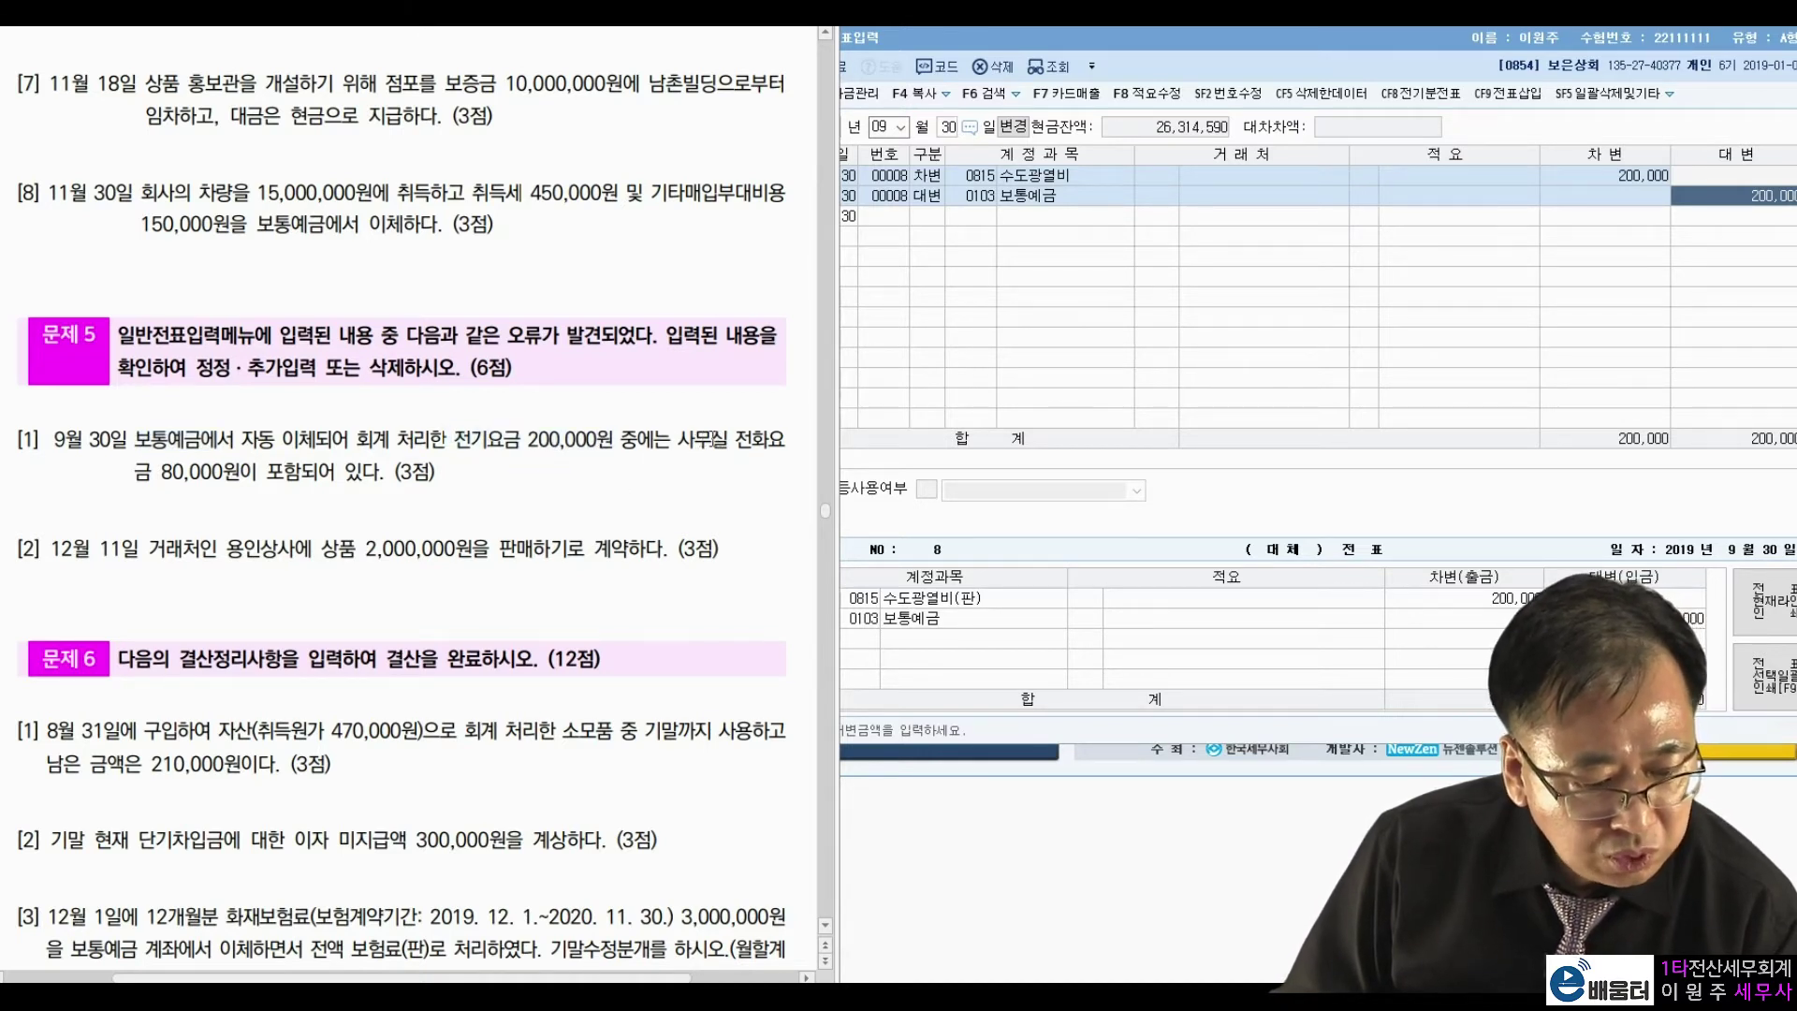
left_click_drag(136, 471, 260, 471)
left_click(440, 455)
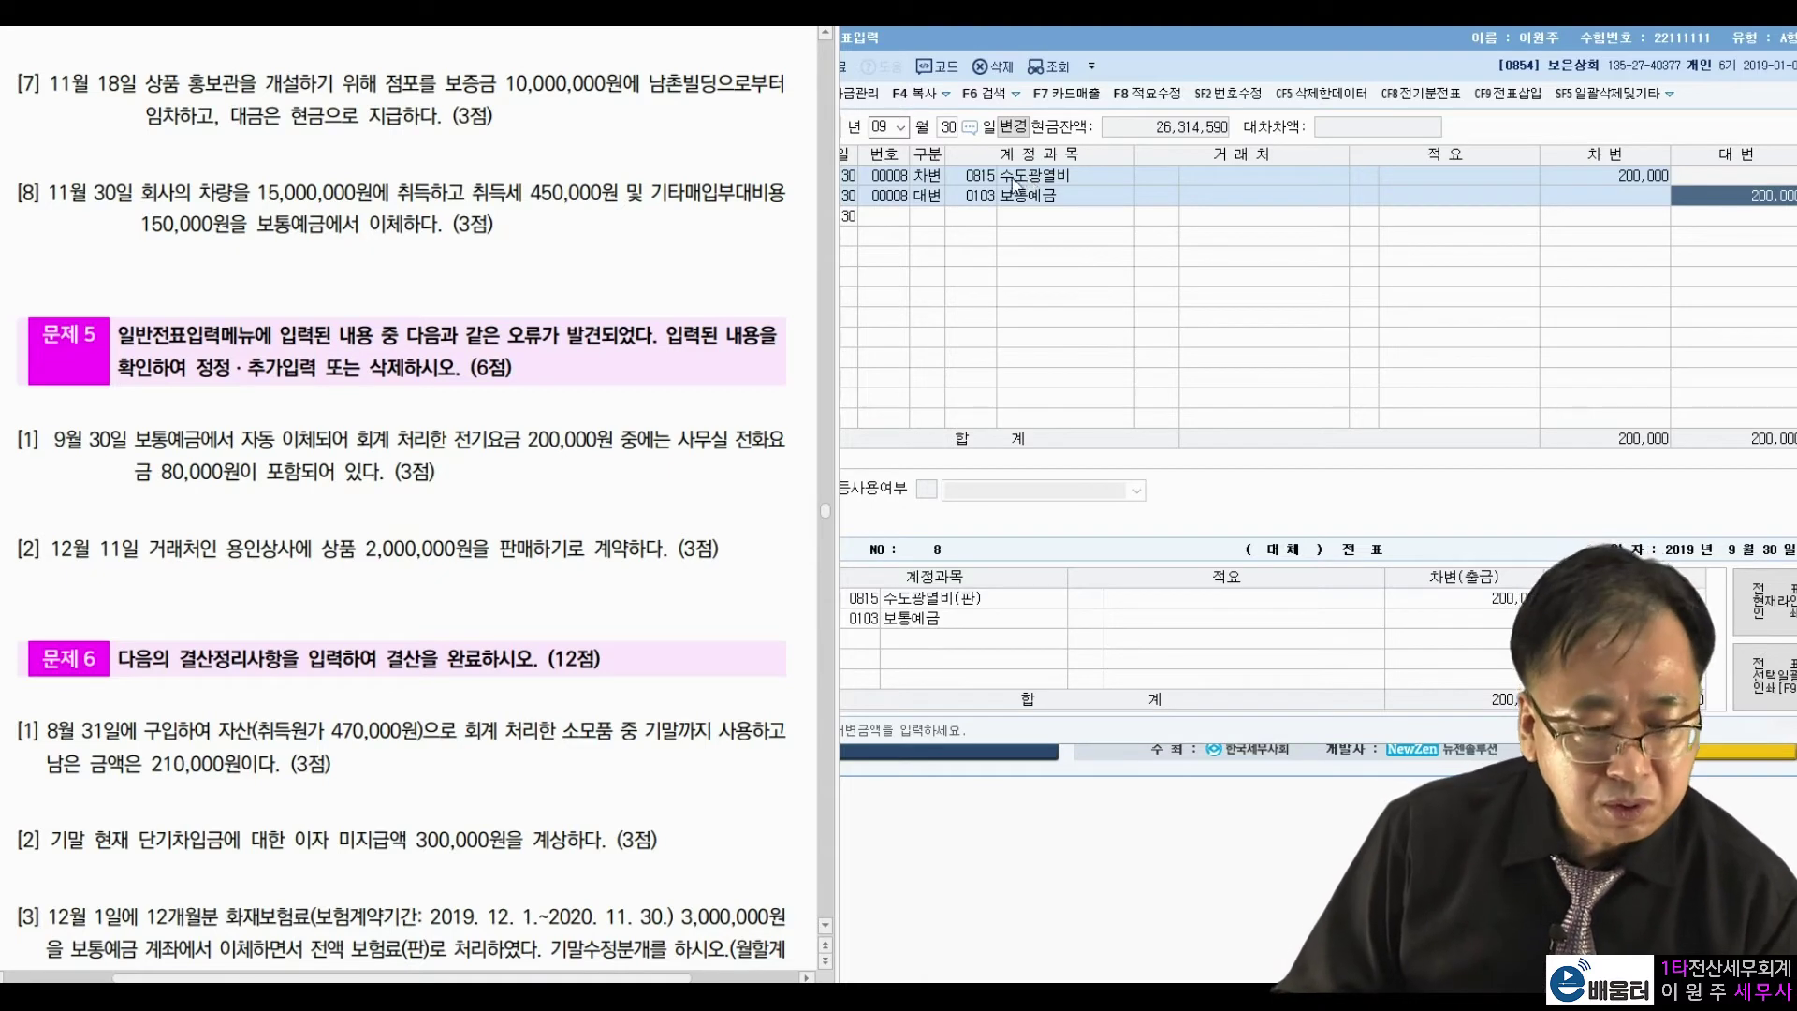
Reduce the 수도광열비 debit from 200,000 to 120,000.
left_click(1649, 178)
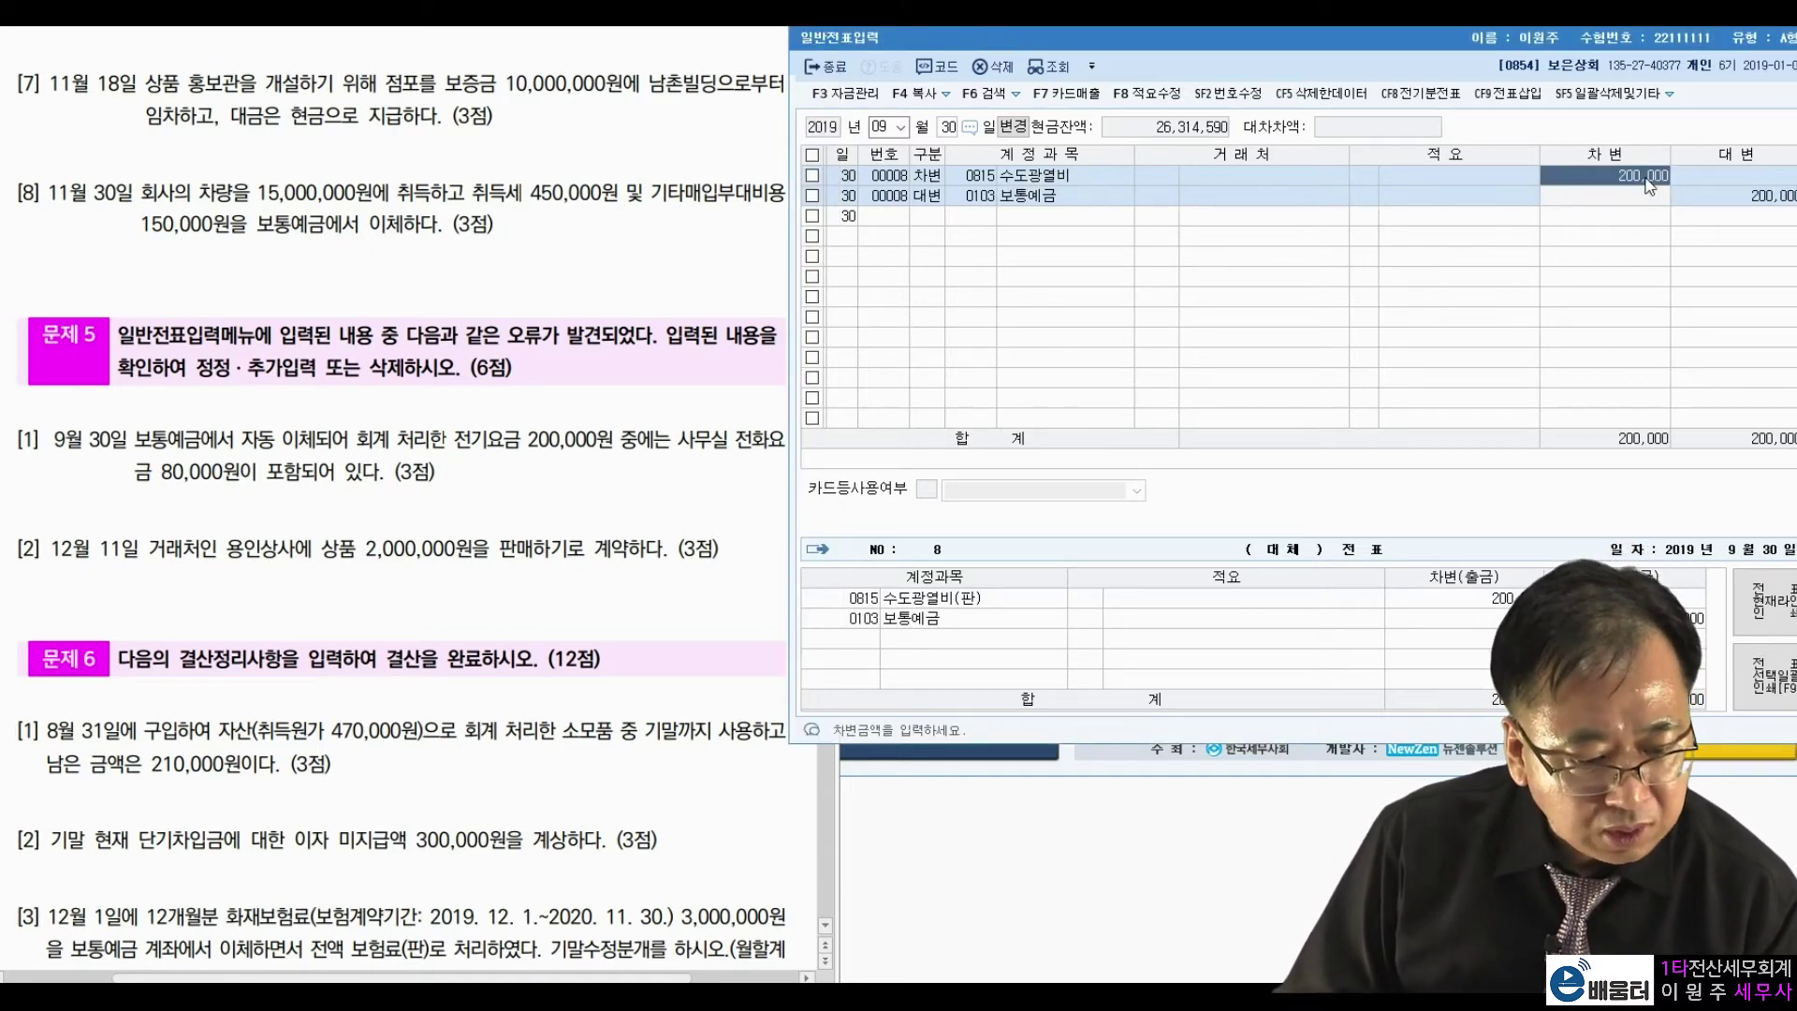
type("12")
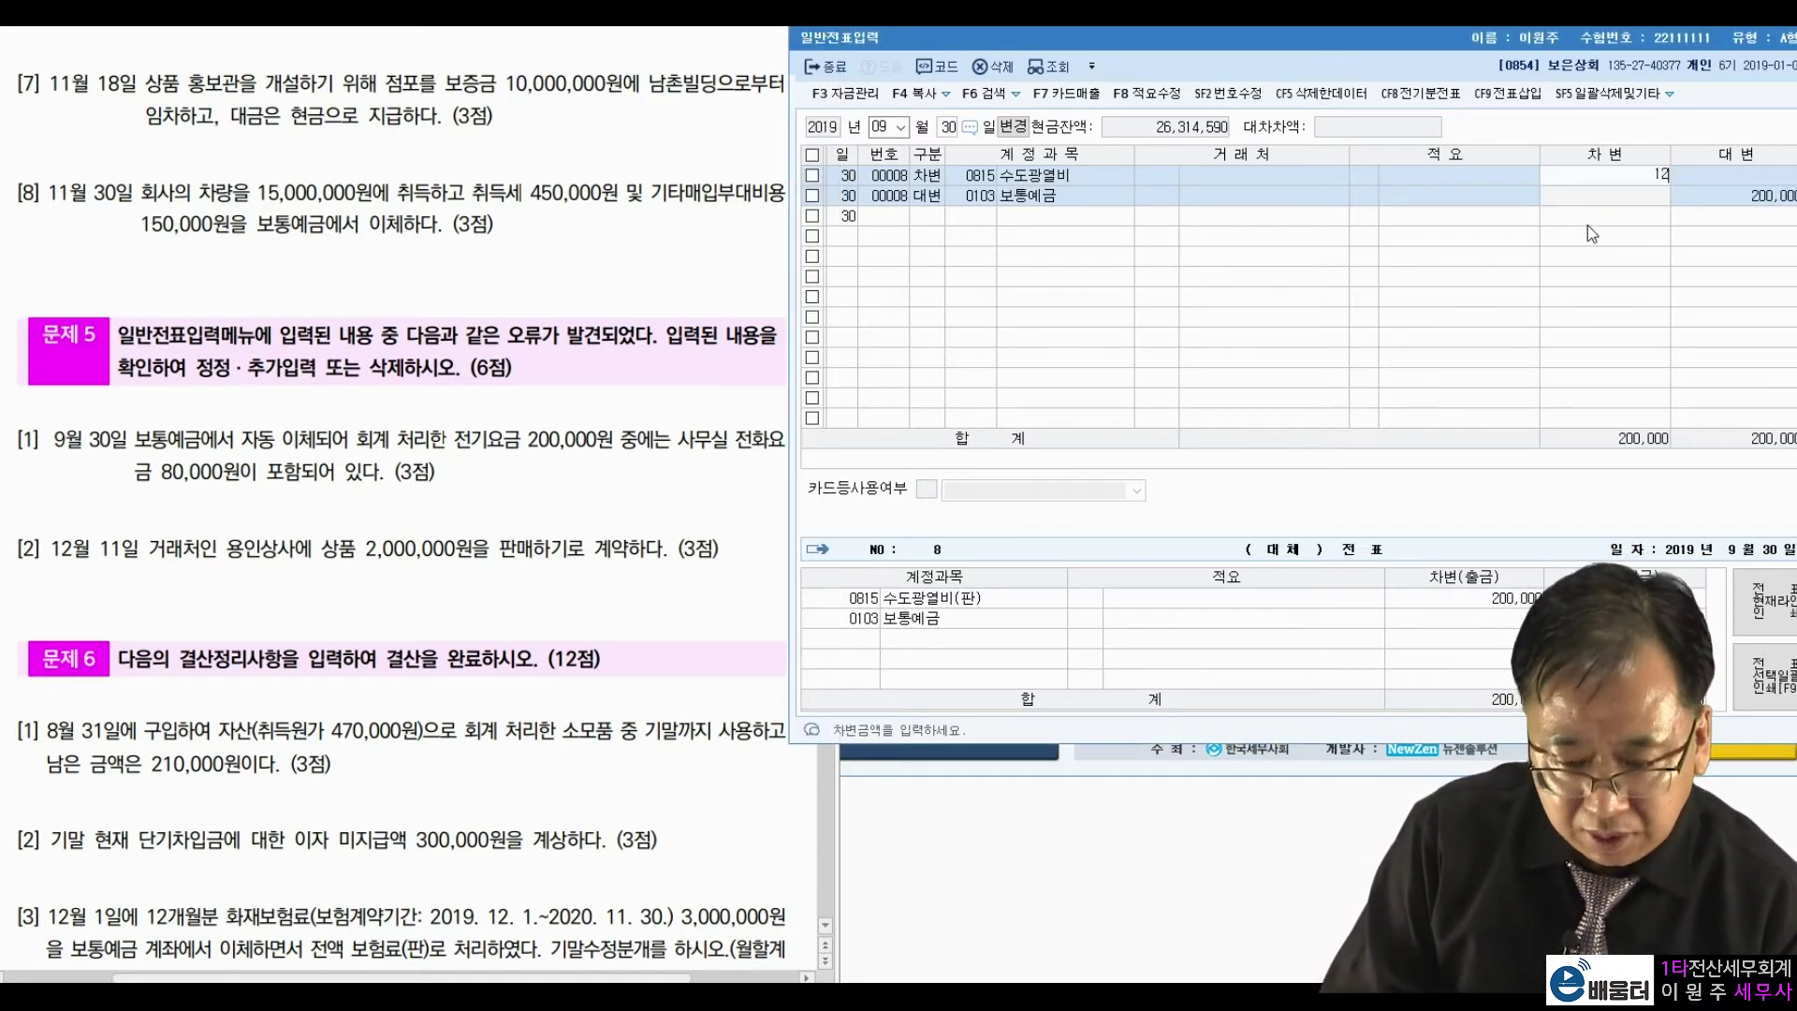
type("0,000")
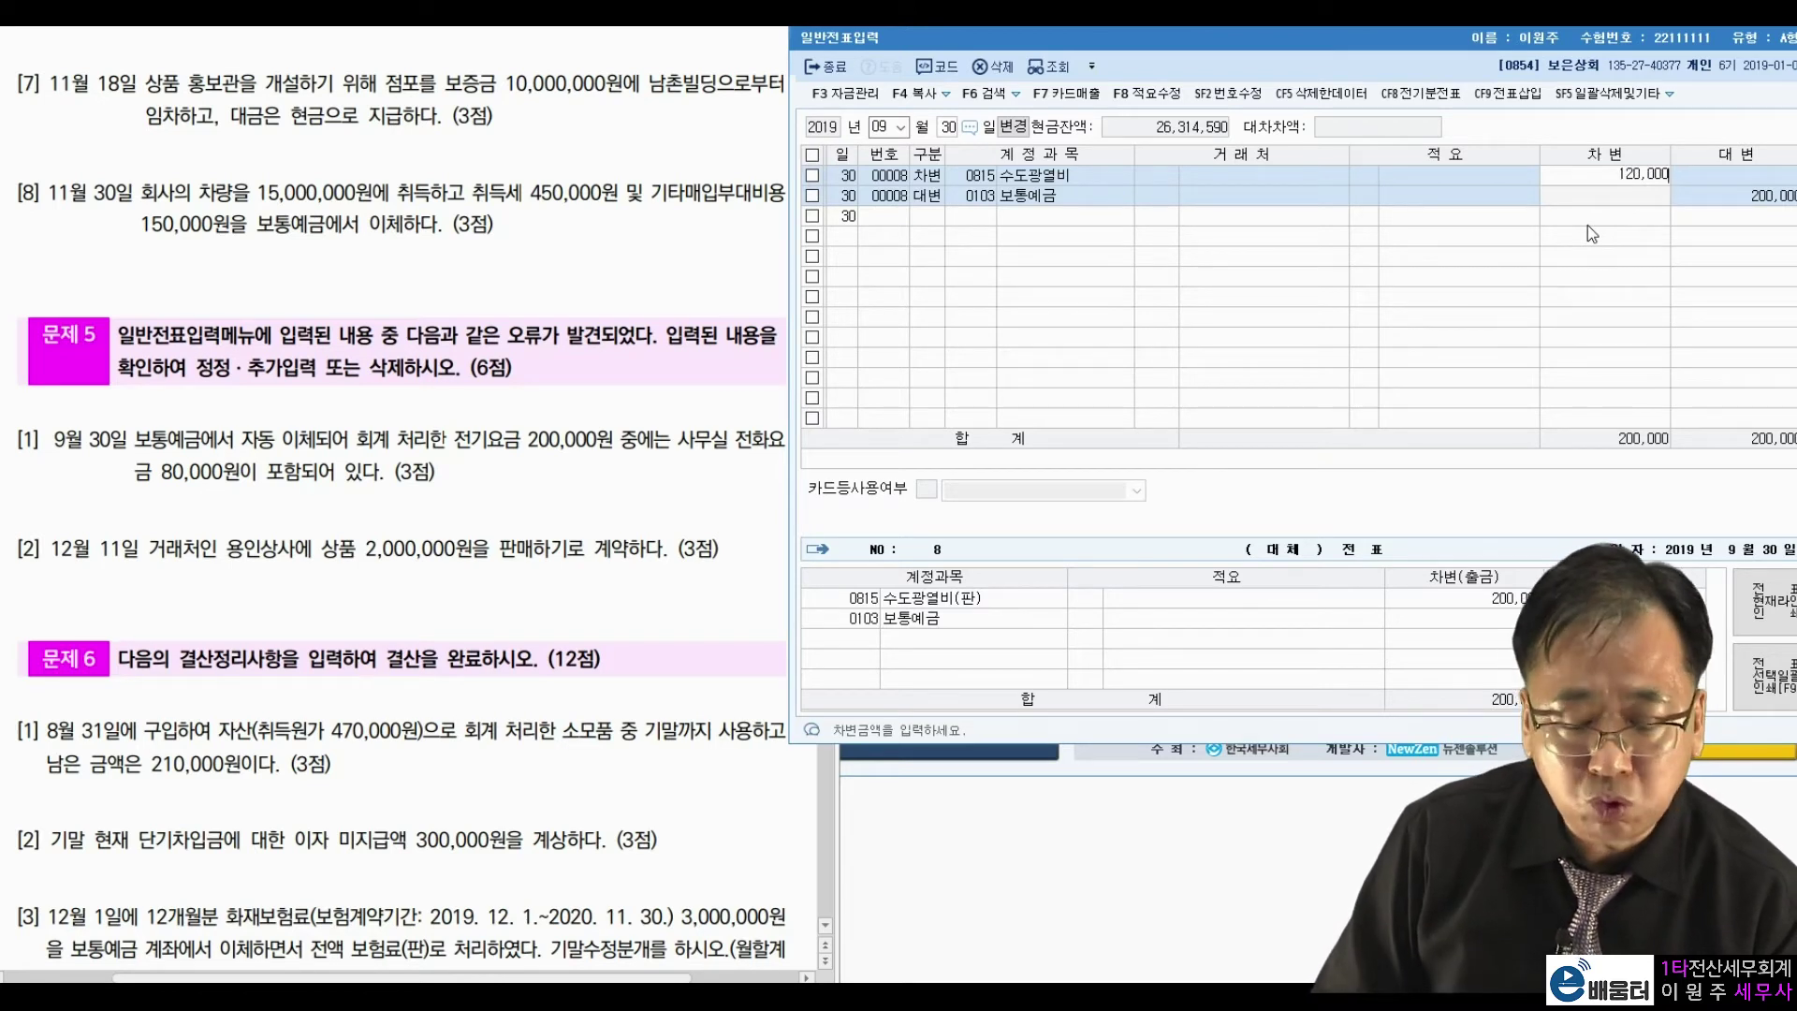
key("Return")
key("Return")
key("Return")
key("Return")
key("Return")
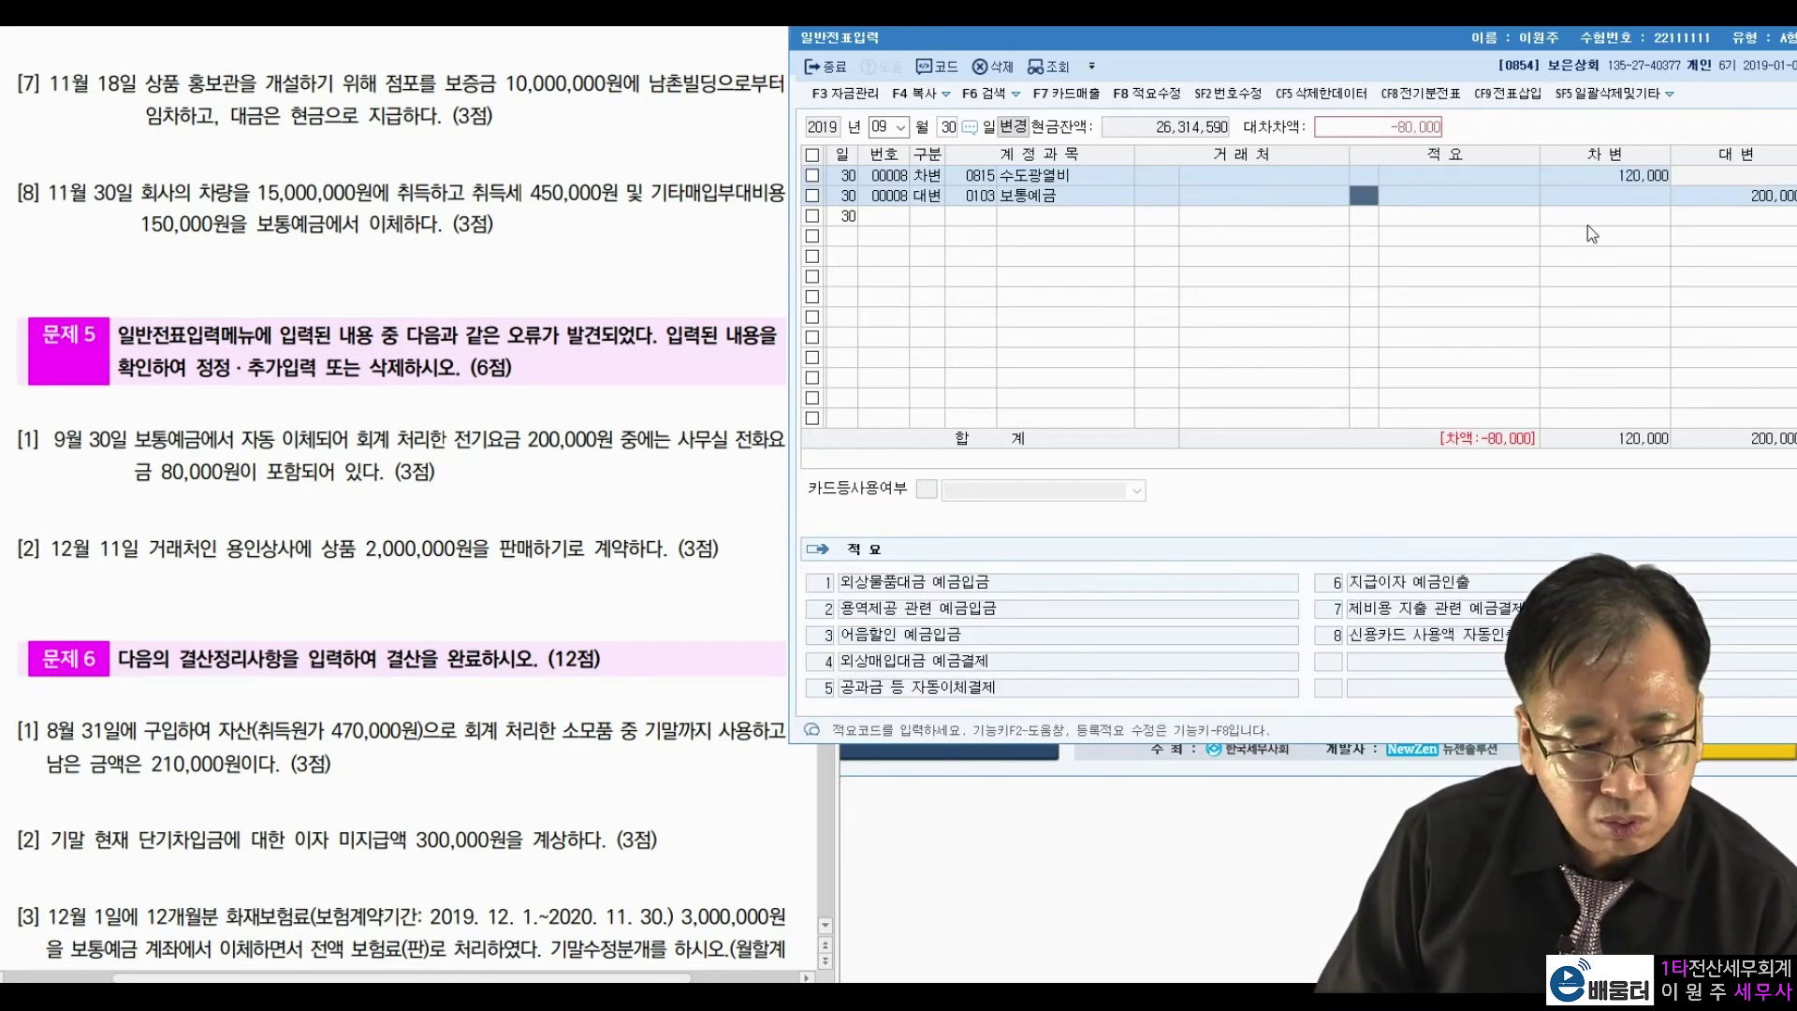
Add a new line for 0814 통신비 with amount 80,000.
key("4")
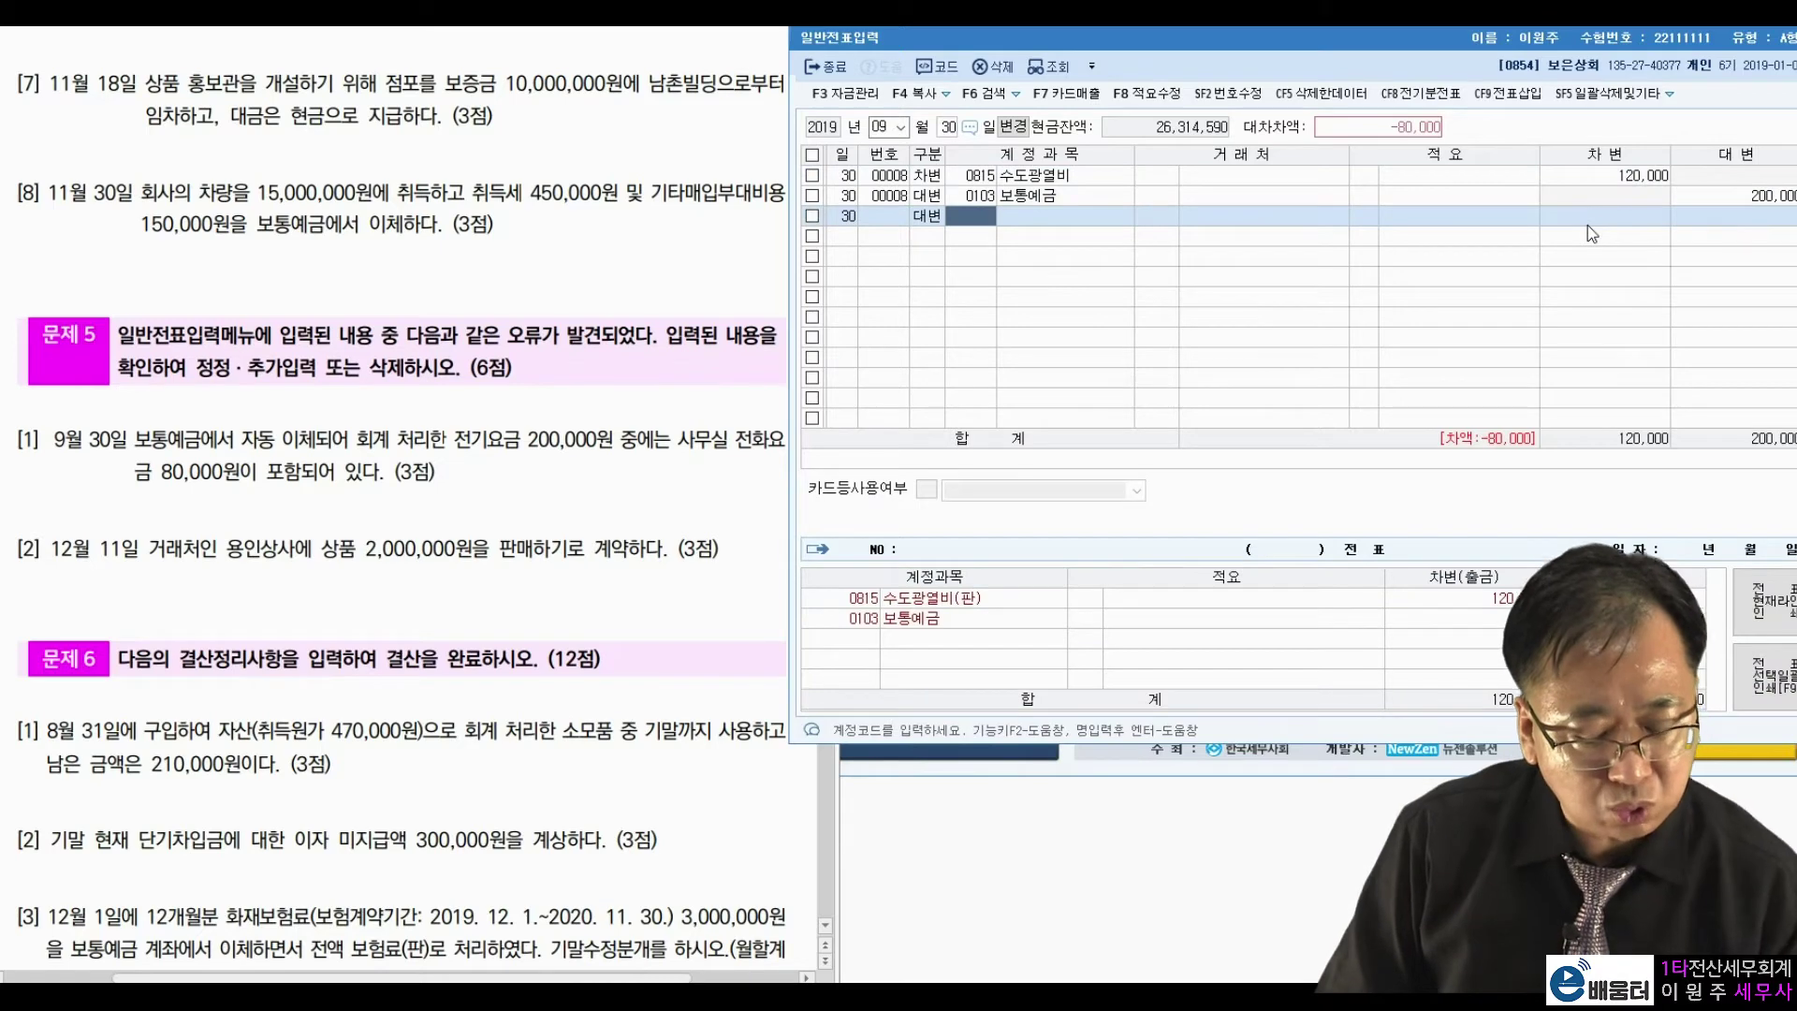
type("통신")
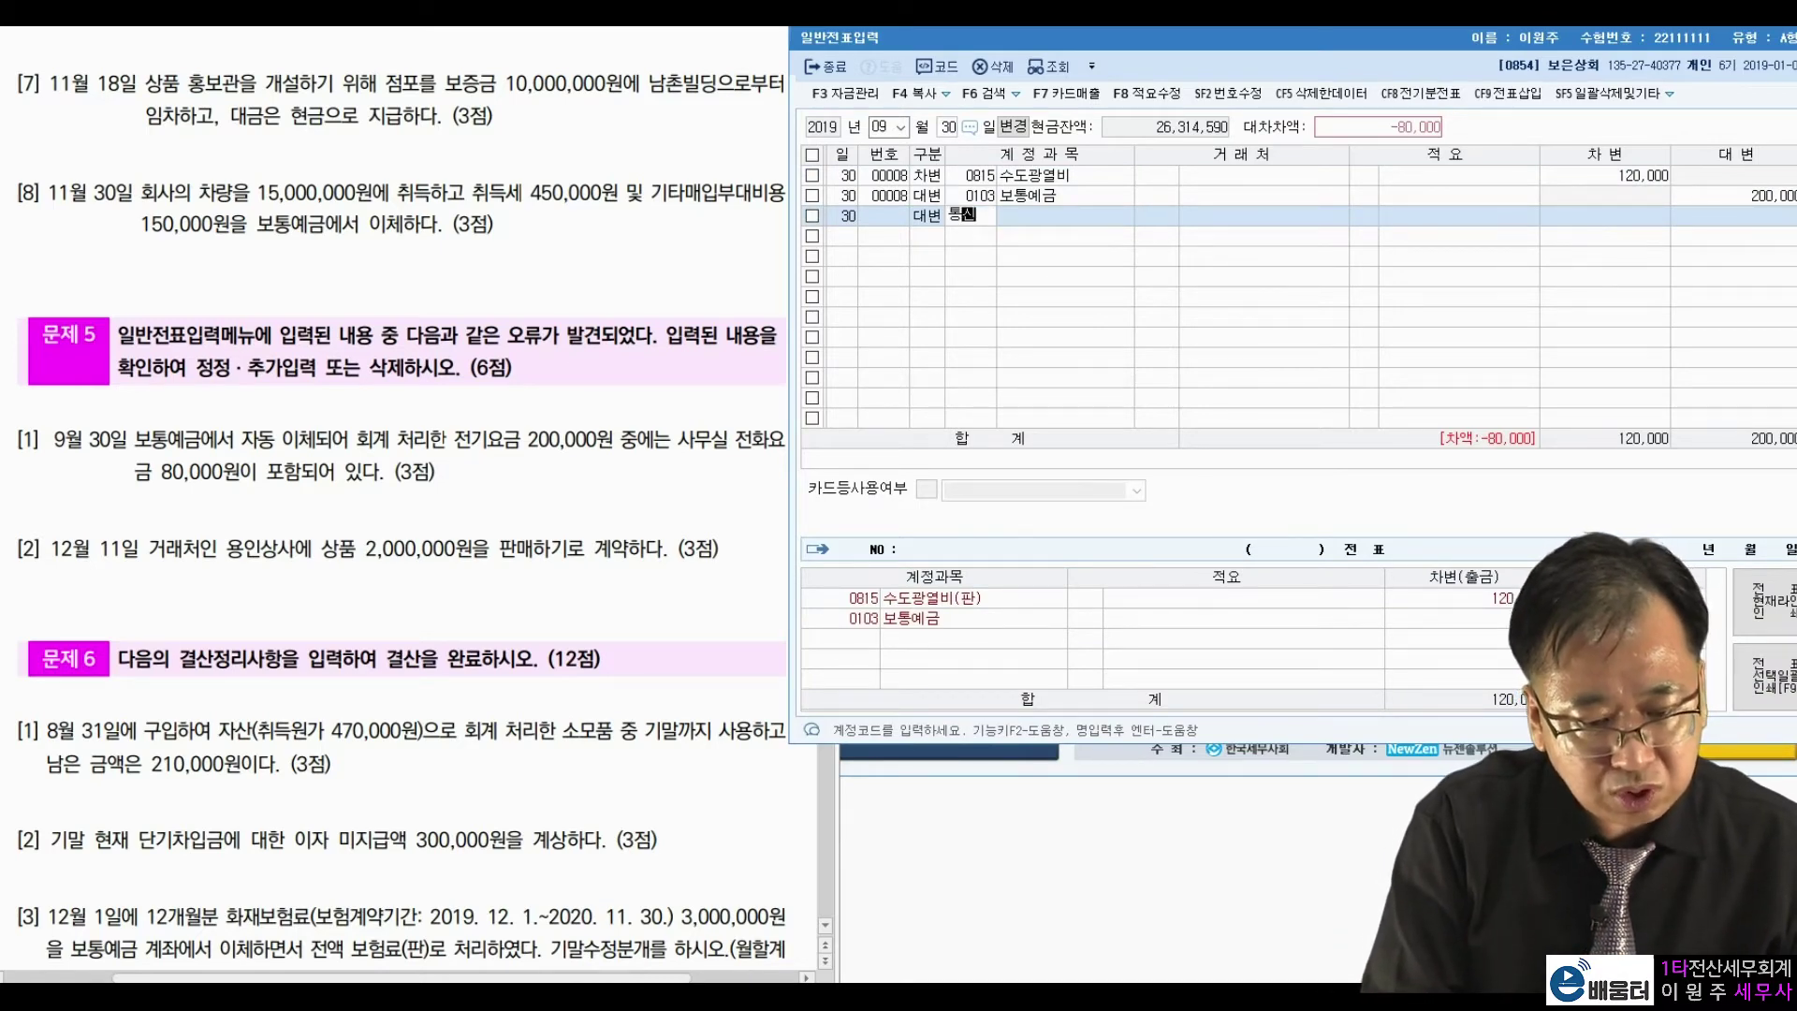
key("Return")
key("Down")
key("Down")
key("Down")
key("Down")
key("Down")
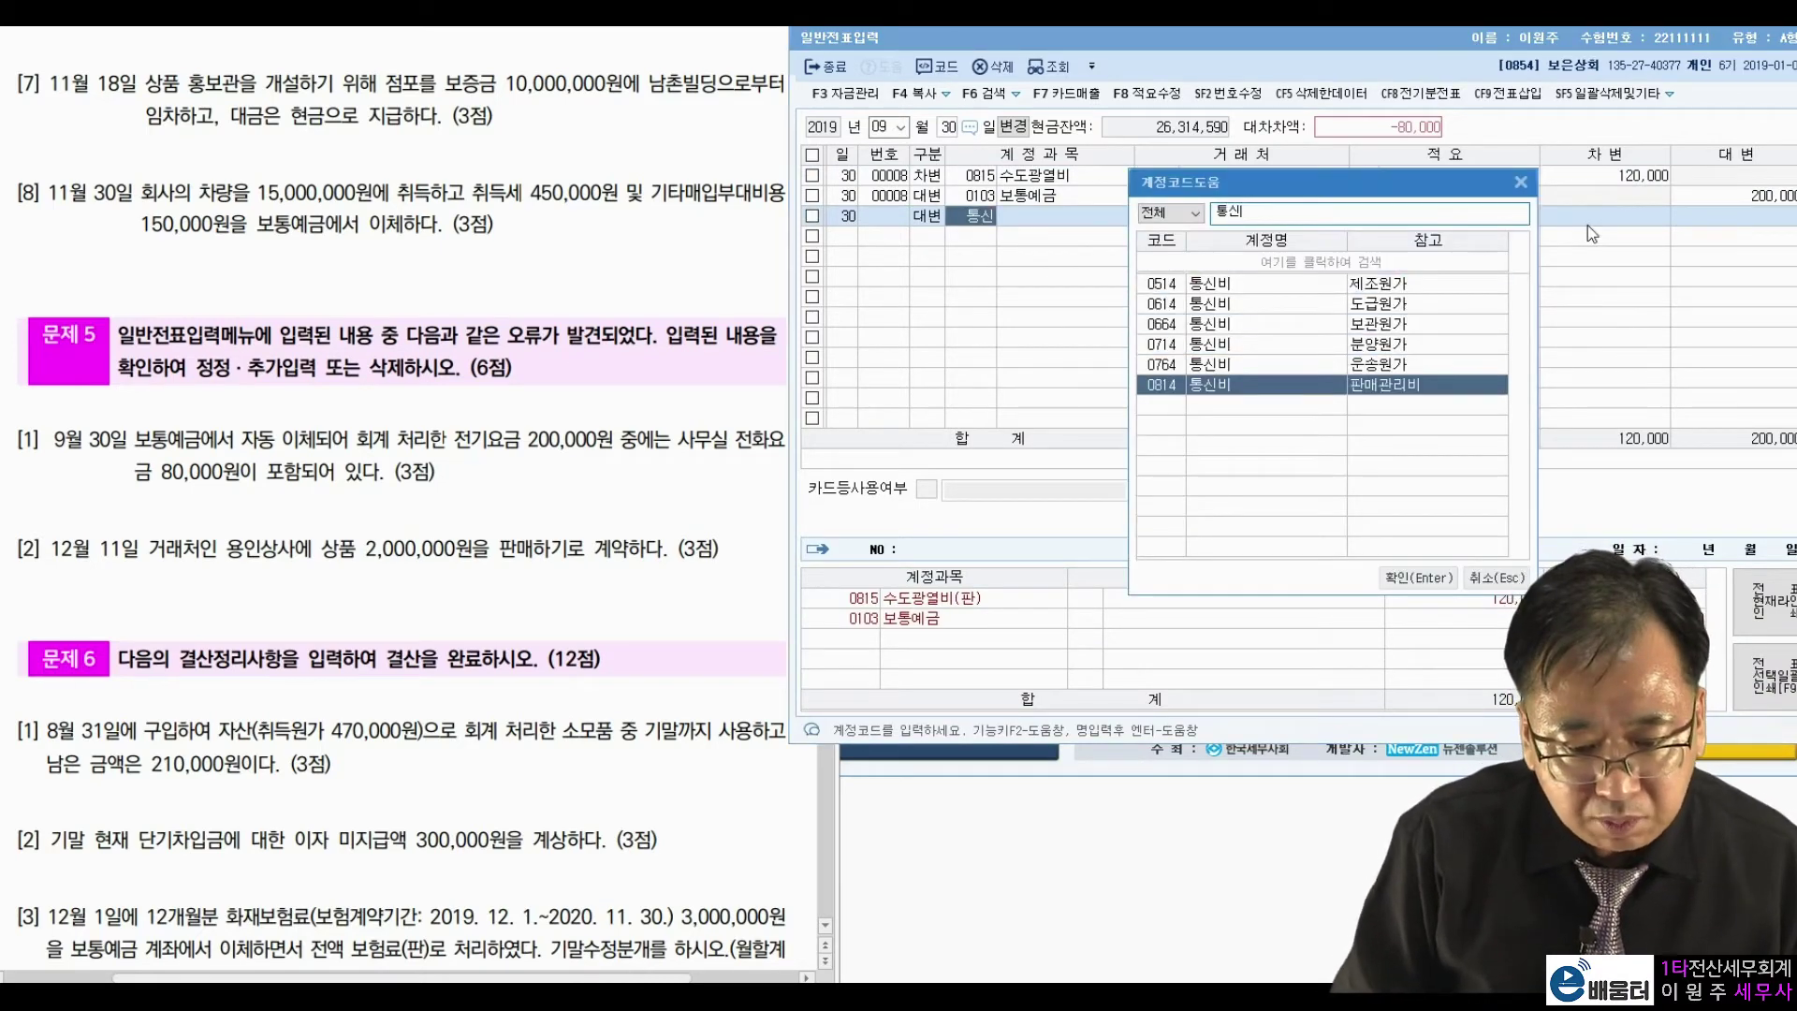
key("Return")
key("Return")
key("Return")
key("Return")
type("80000")
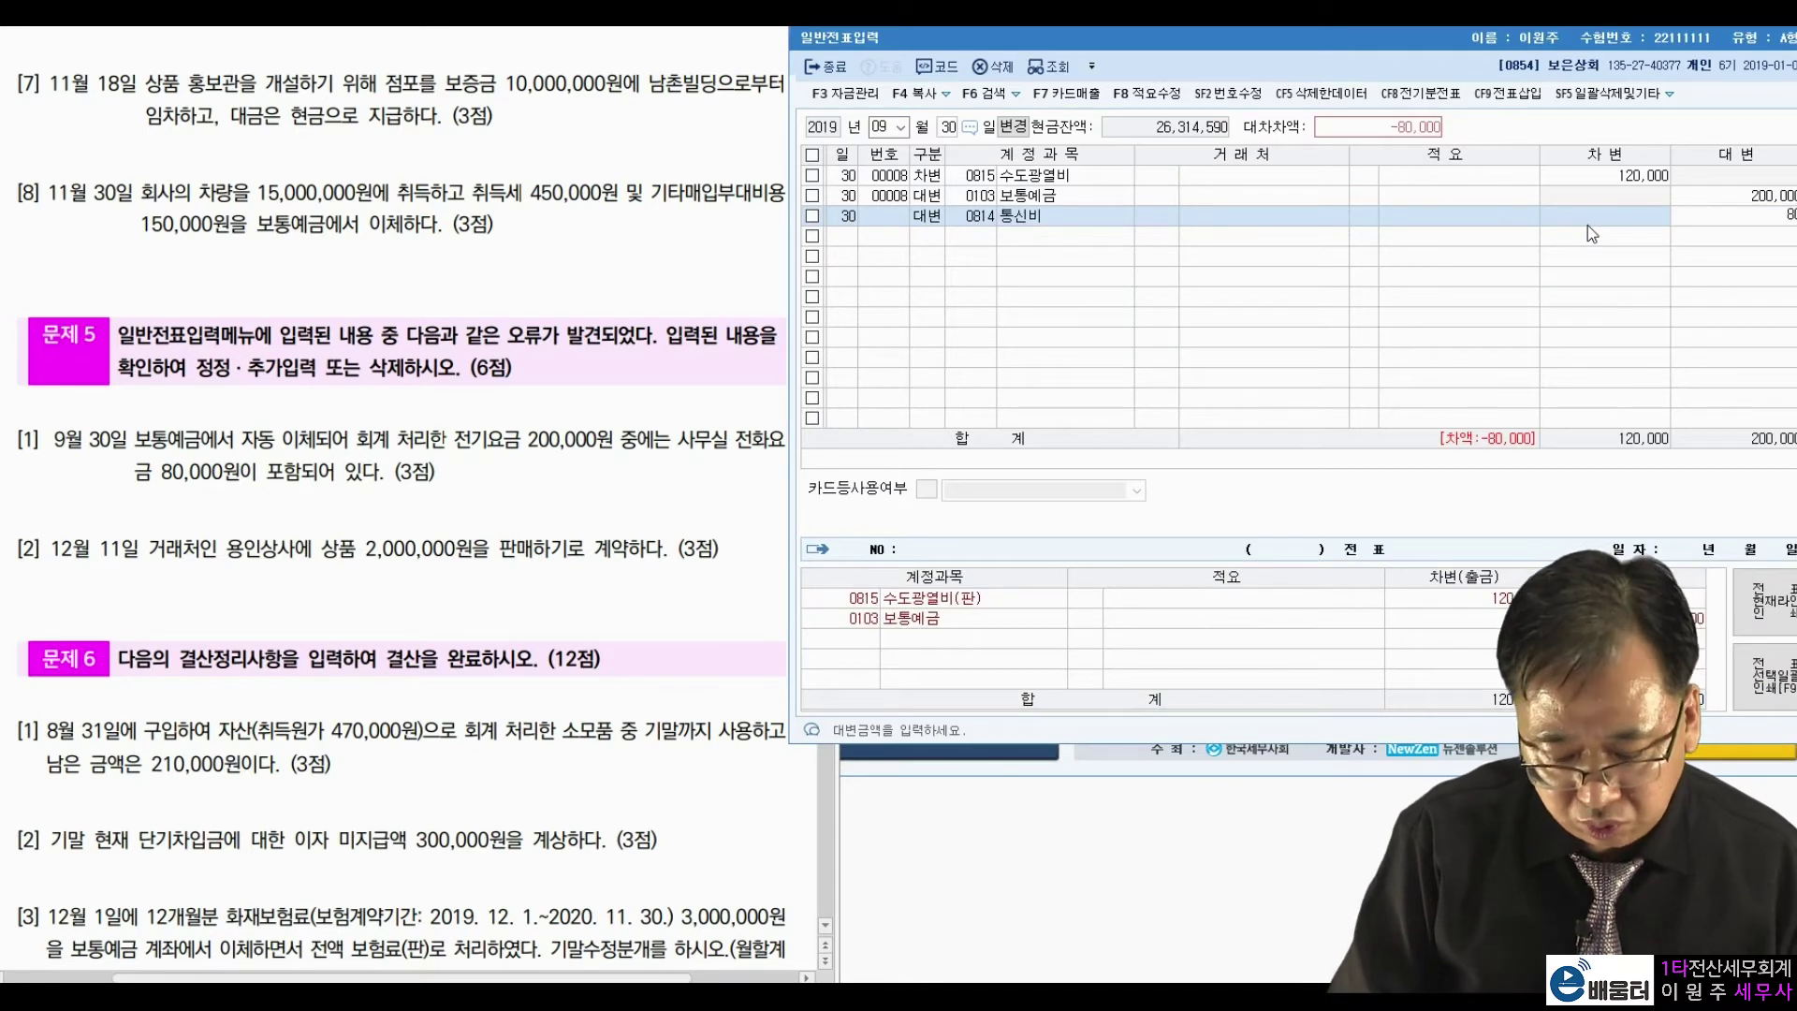
key("Return")
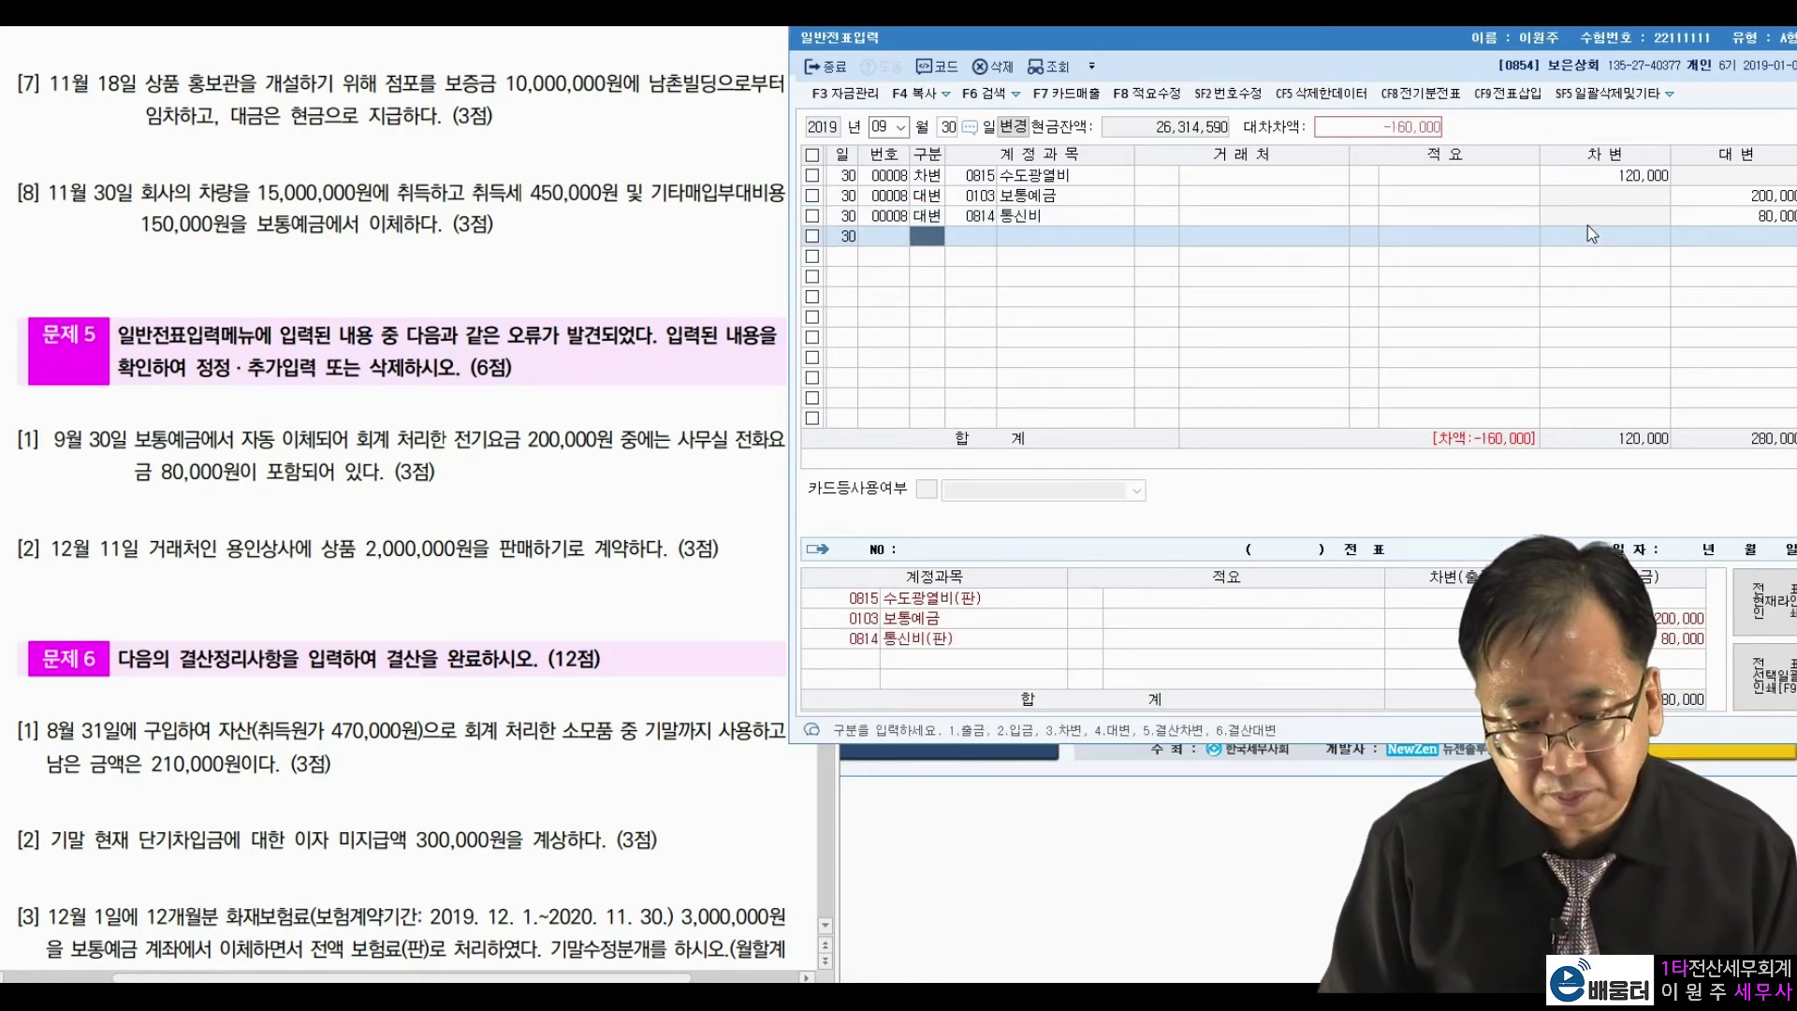
Set the 통신비 line to debit (구분 3) so the entry balances at 200,000.
key("Up")
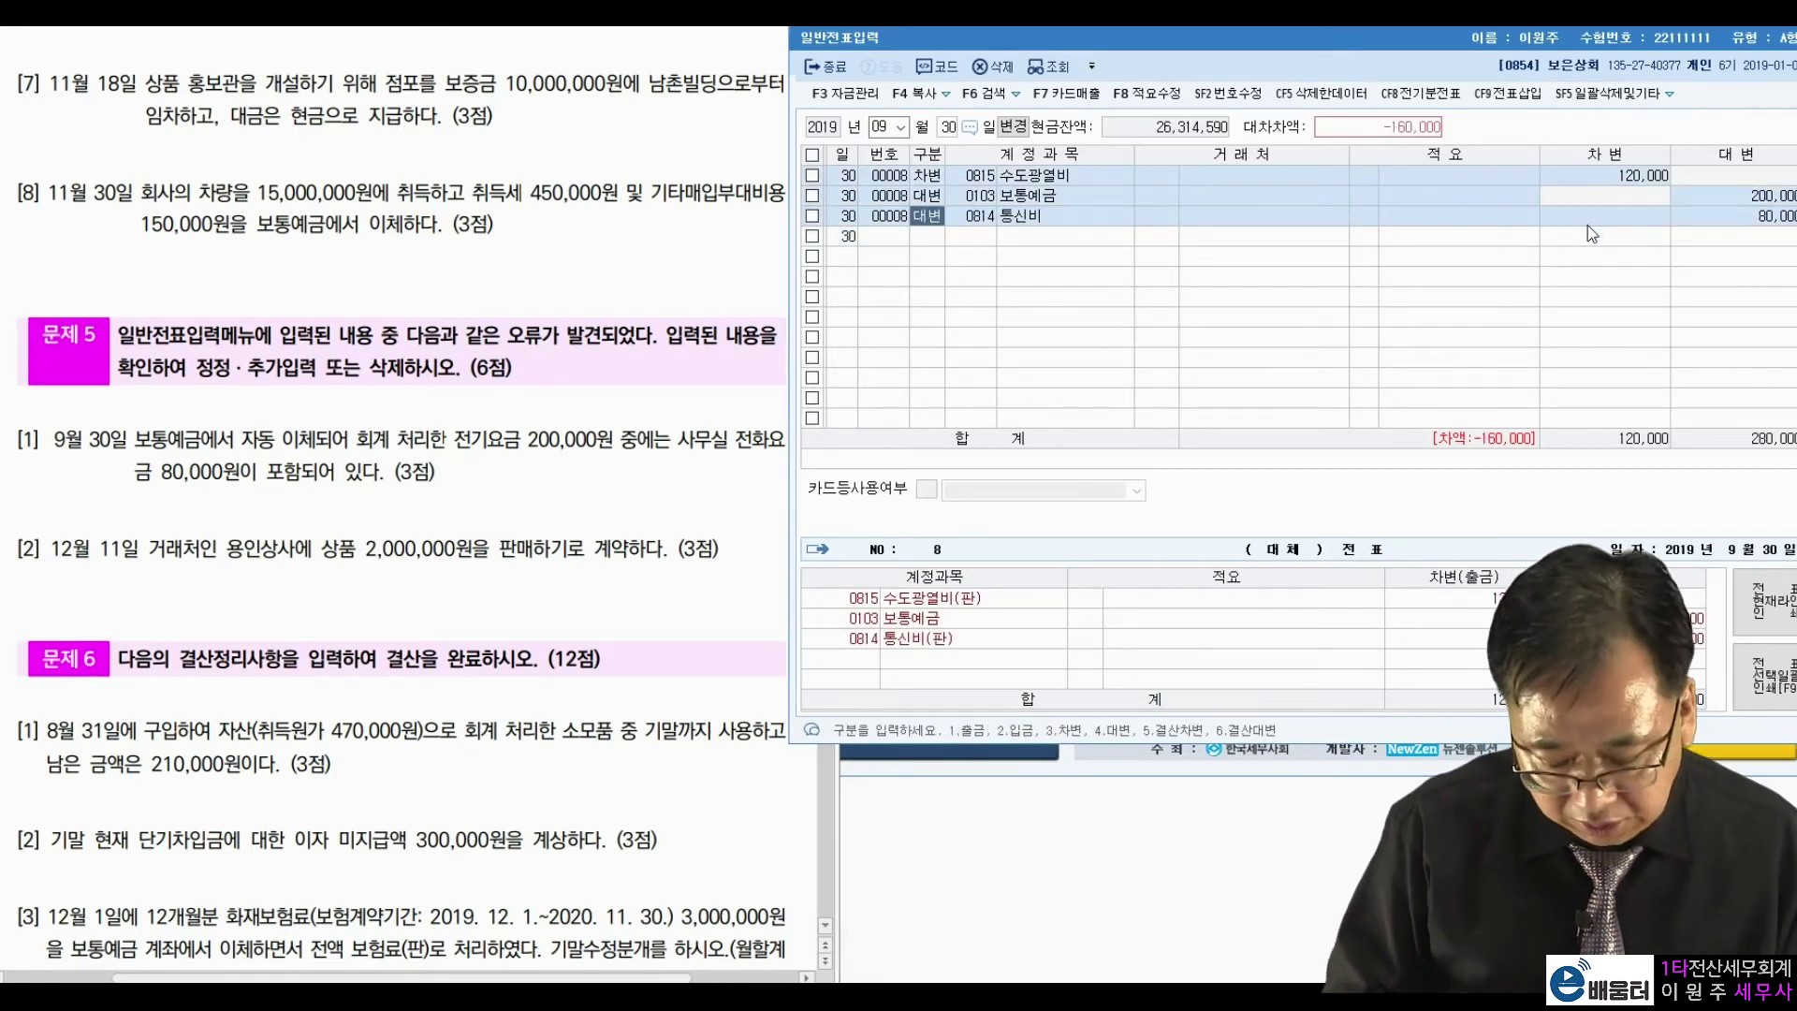
type("3")
key("Return")
key("Return")
key("Return")
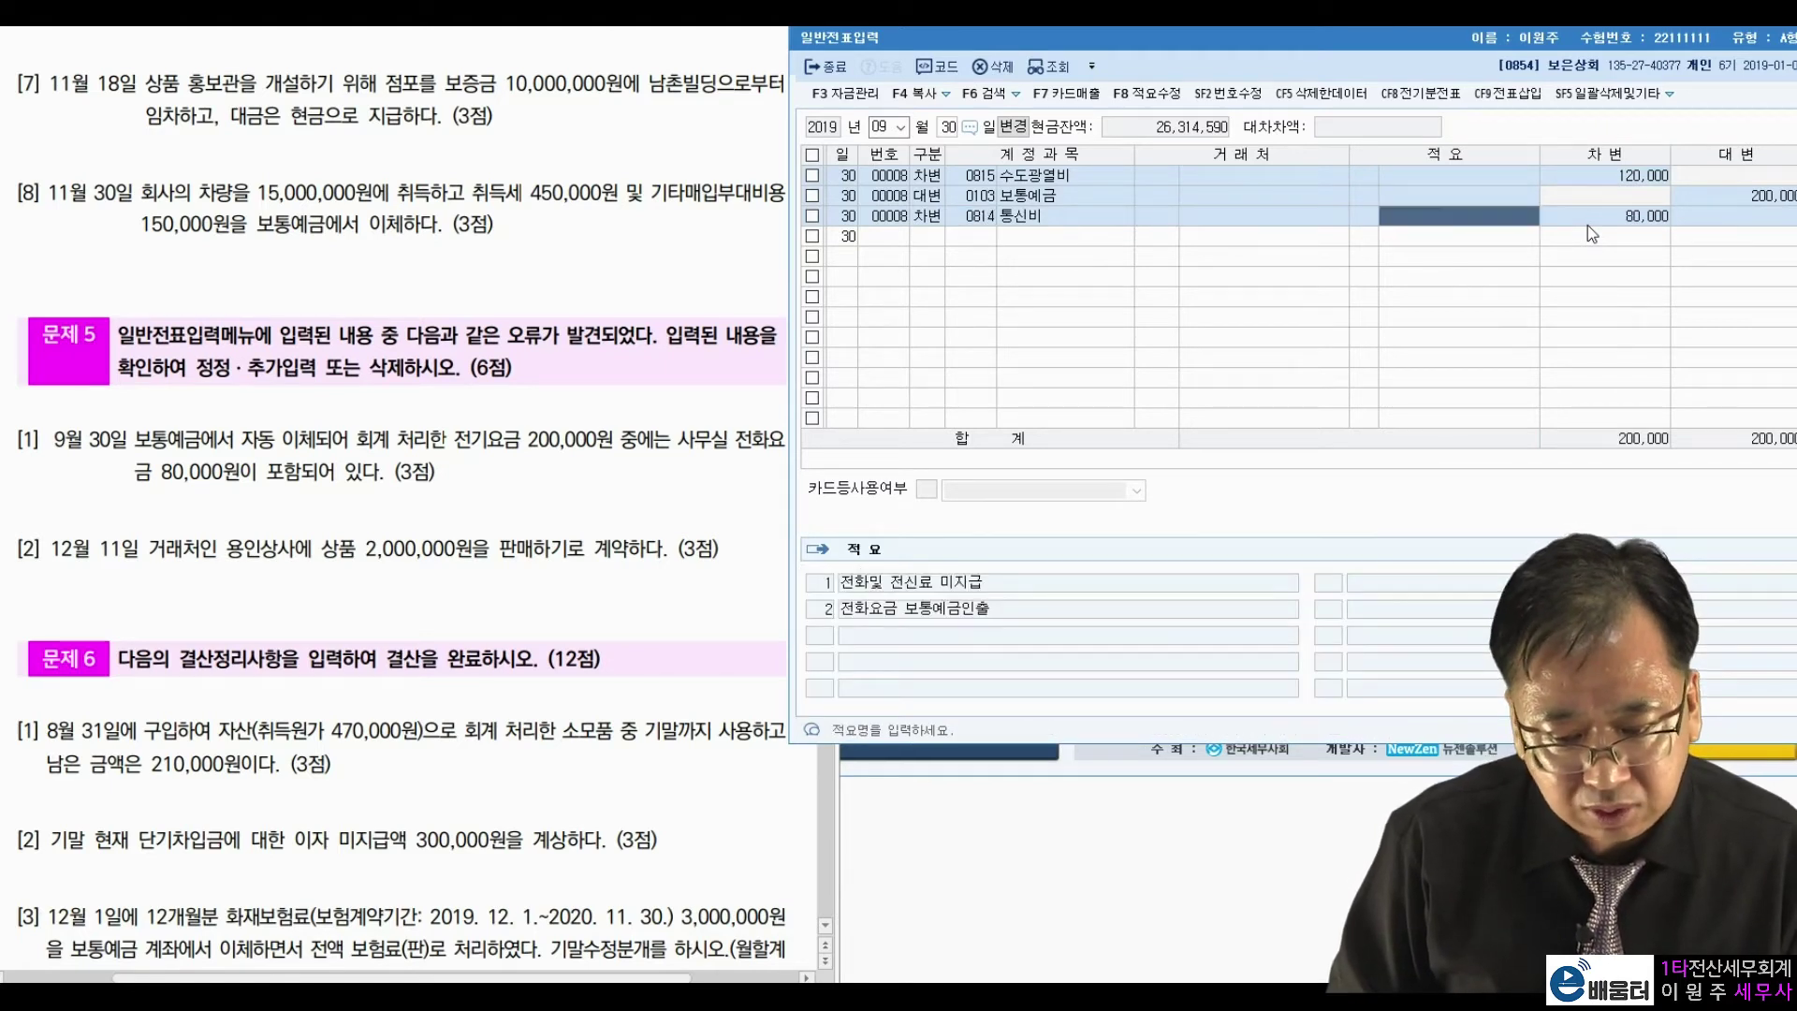
key("Return")
key("Return")
type("3")
key("Return")
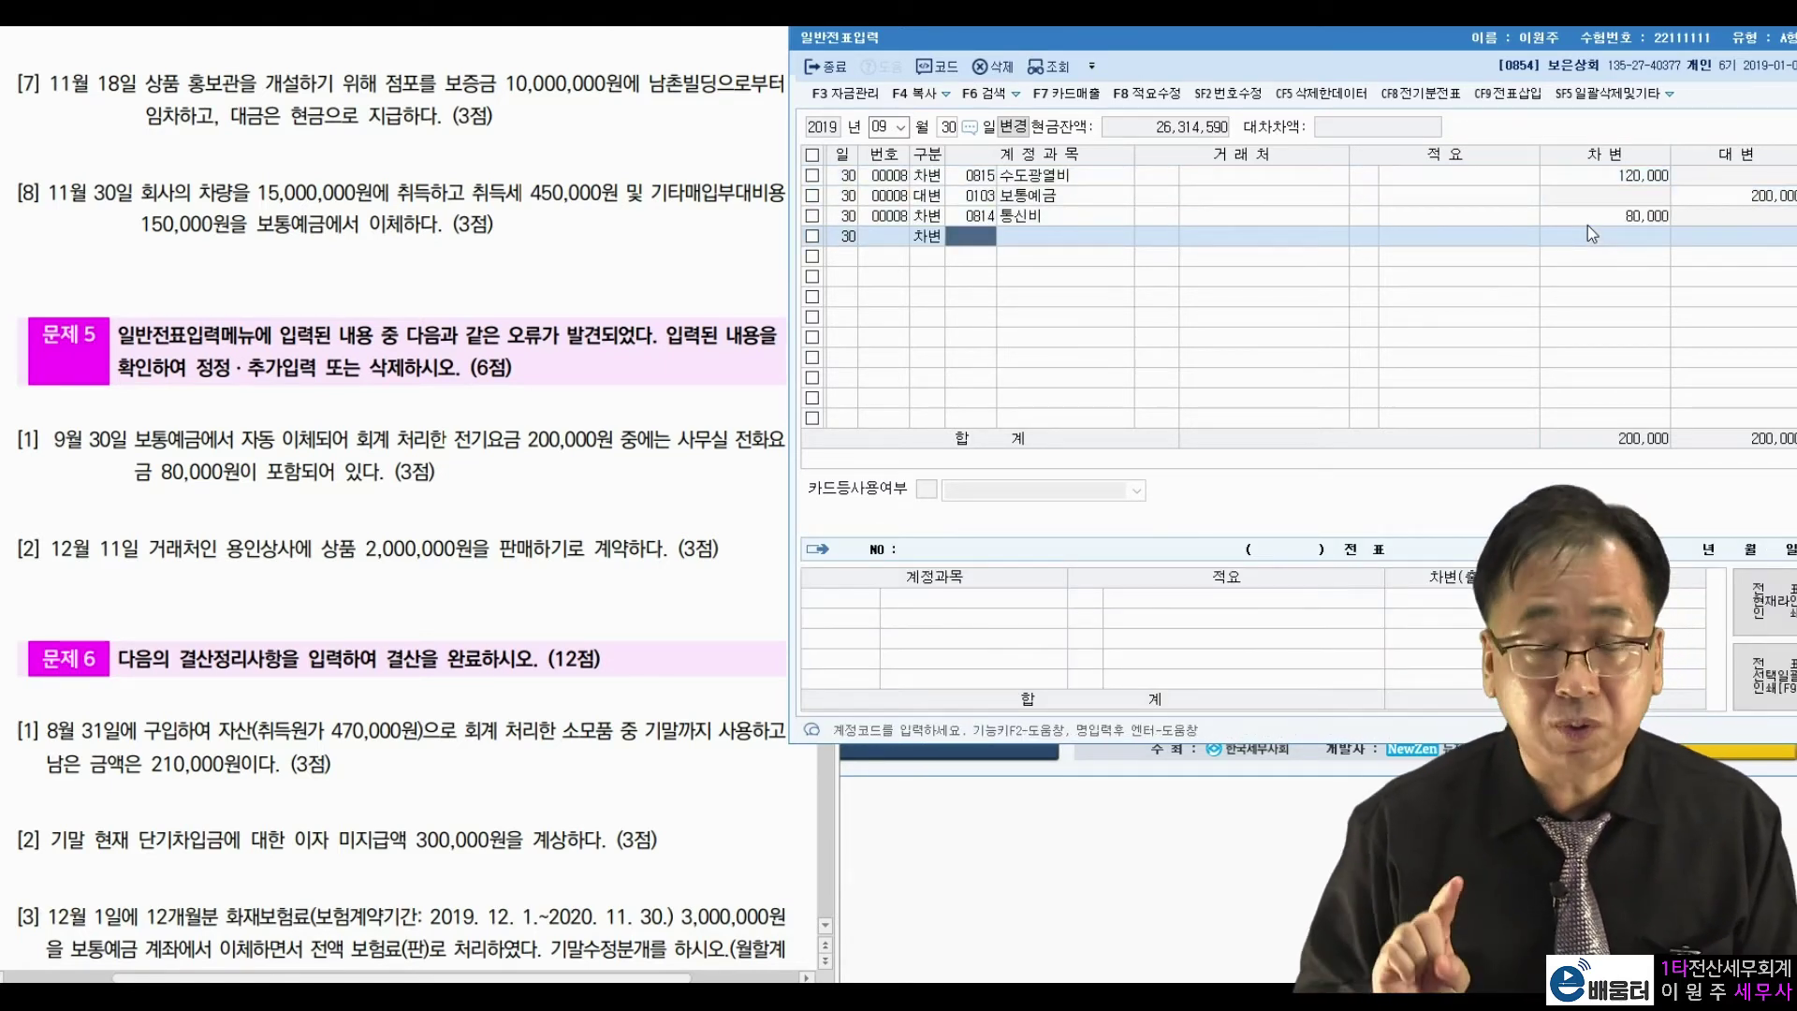
Load the December 11 entry debiting 외상매출금 2,000,000 and crediting 상품매출.
left_click(881, 127)
type("12")
key("Return")
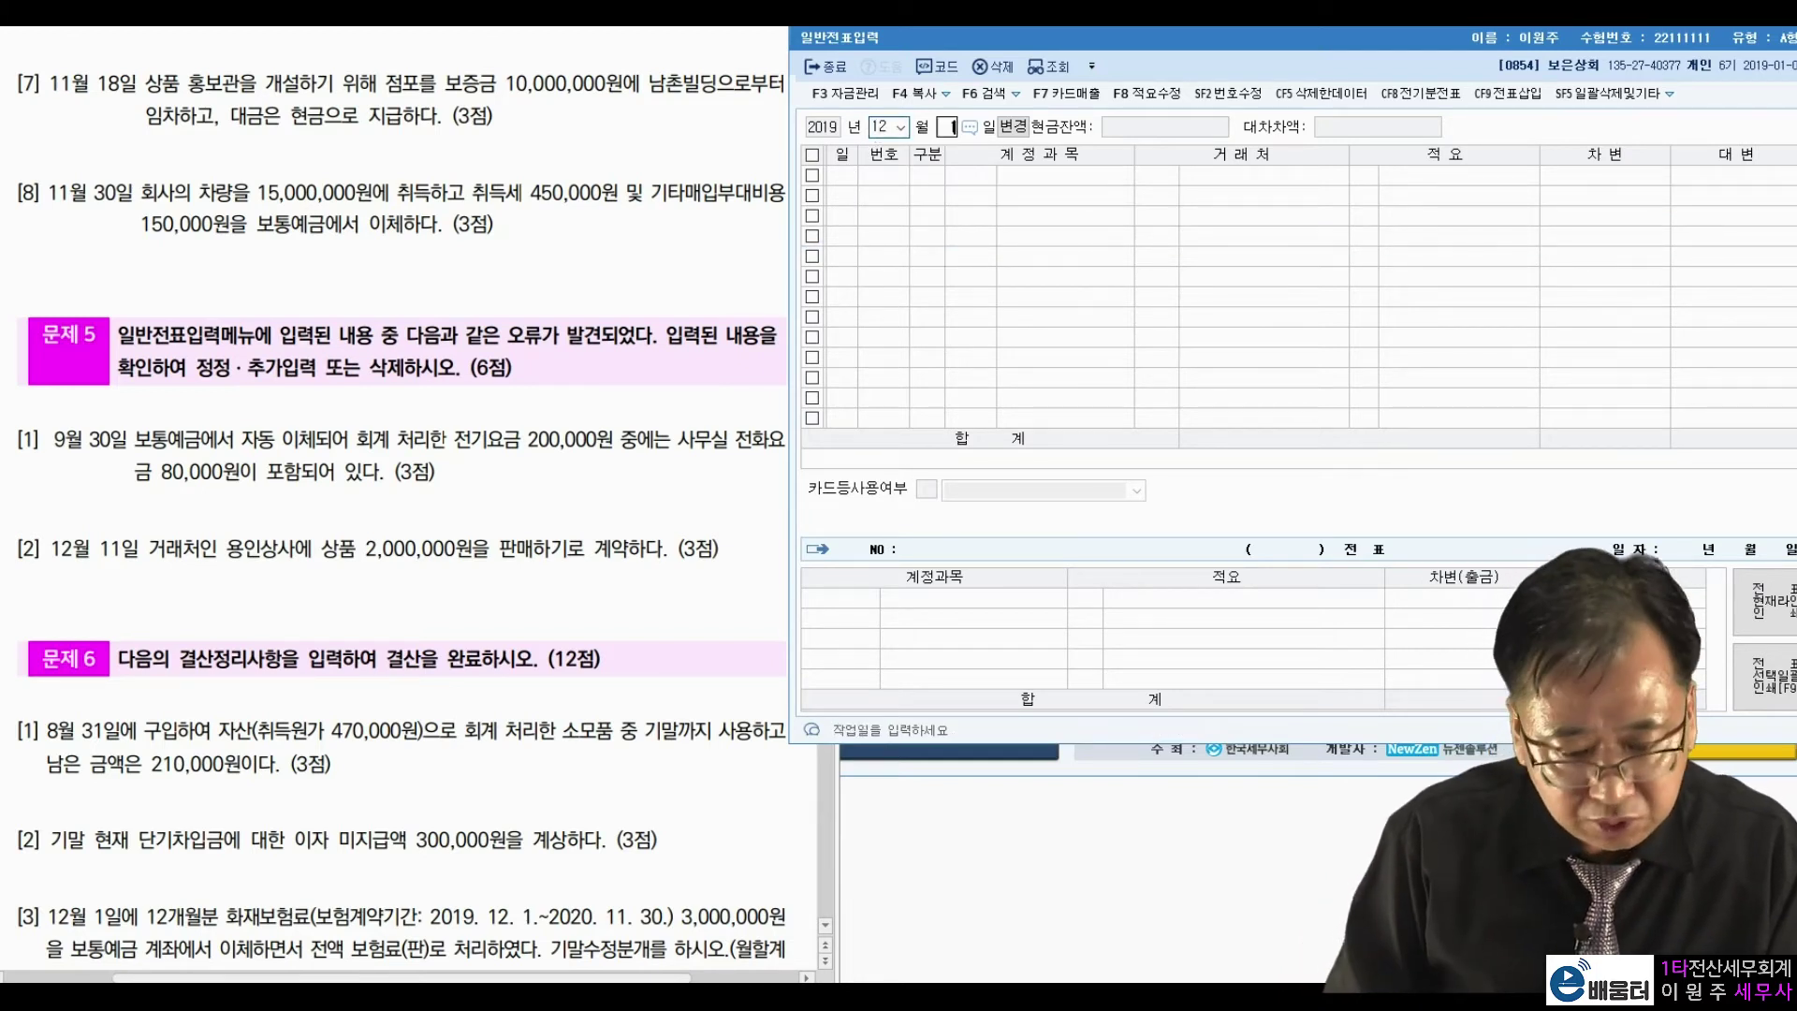
type("11")
key("Return")
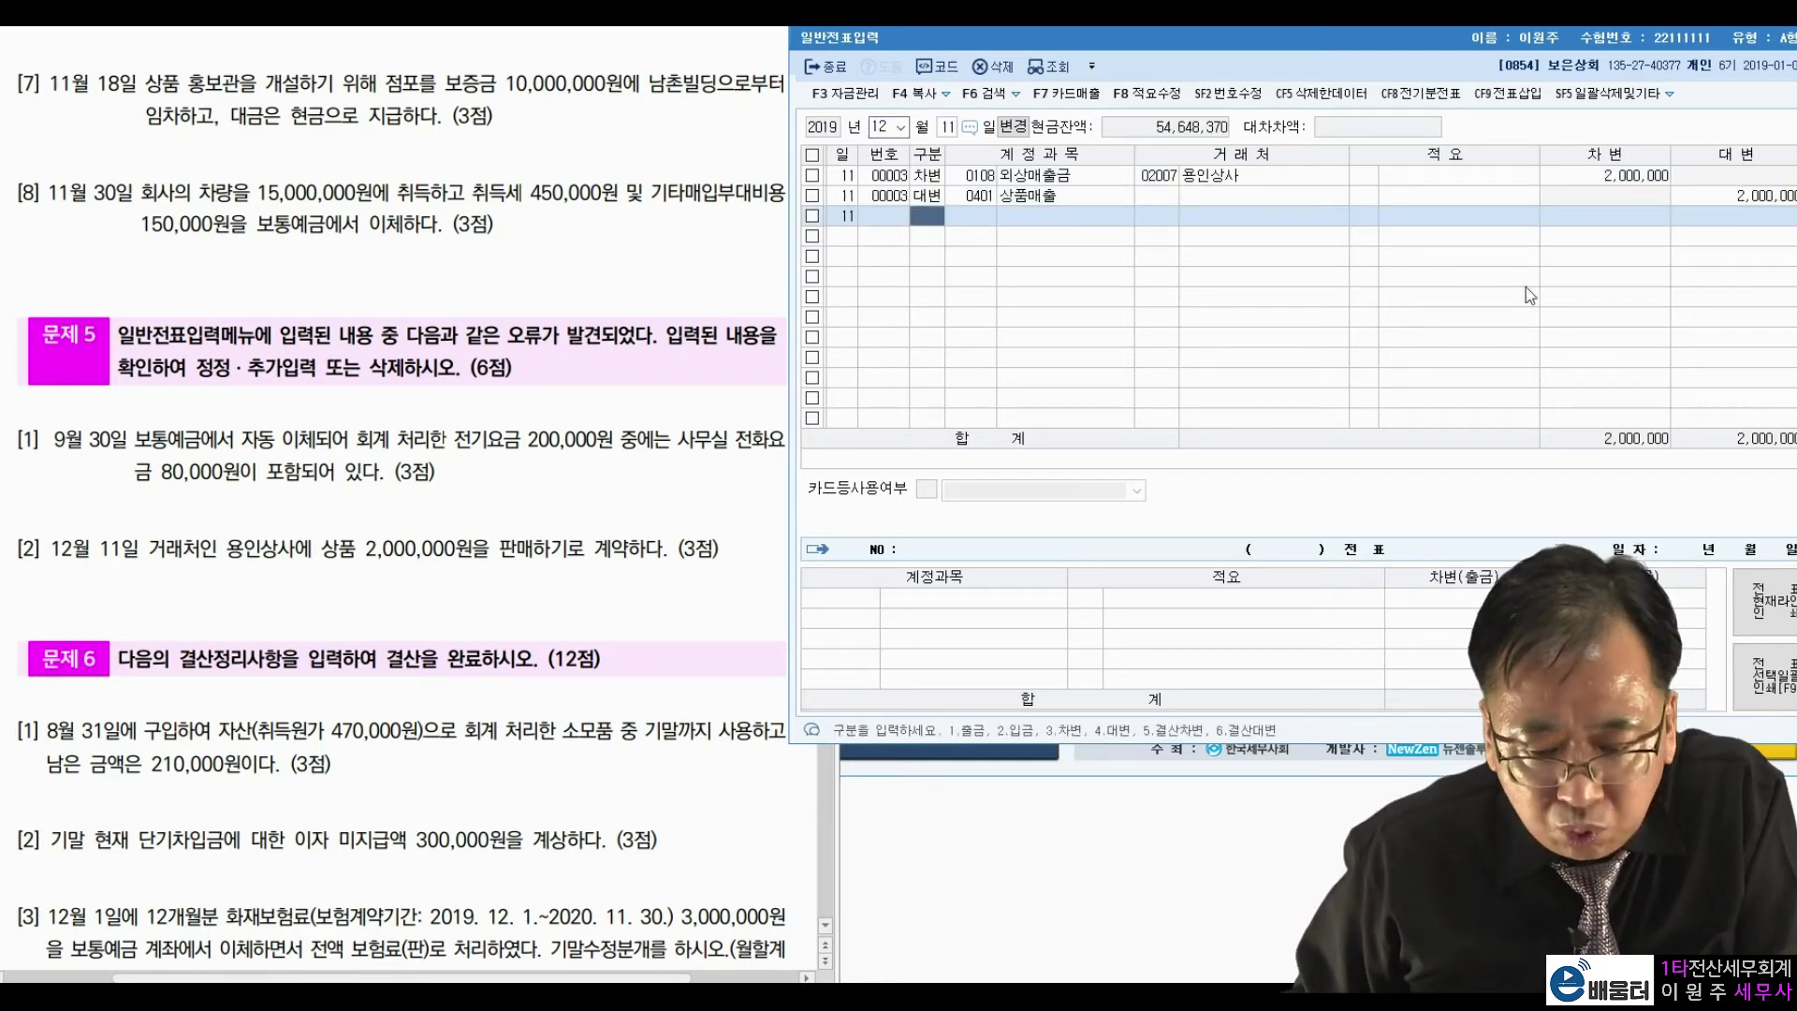
left_click(1727, 204)
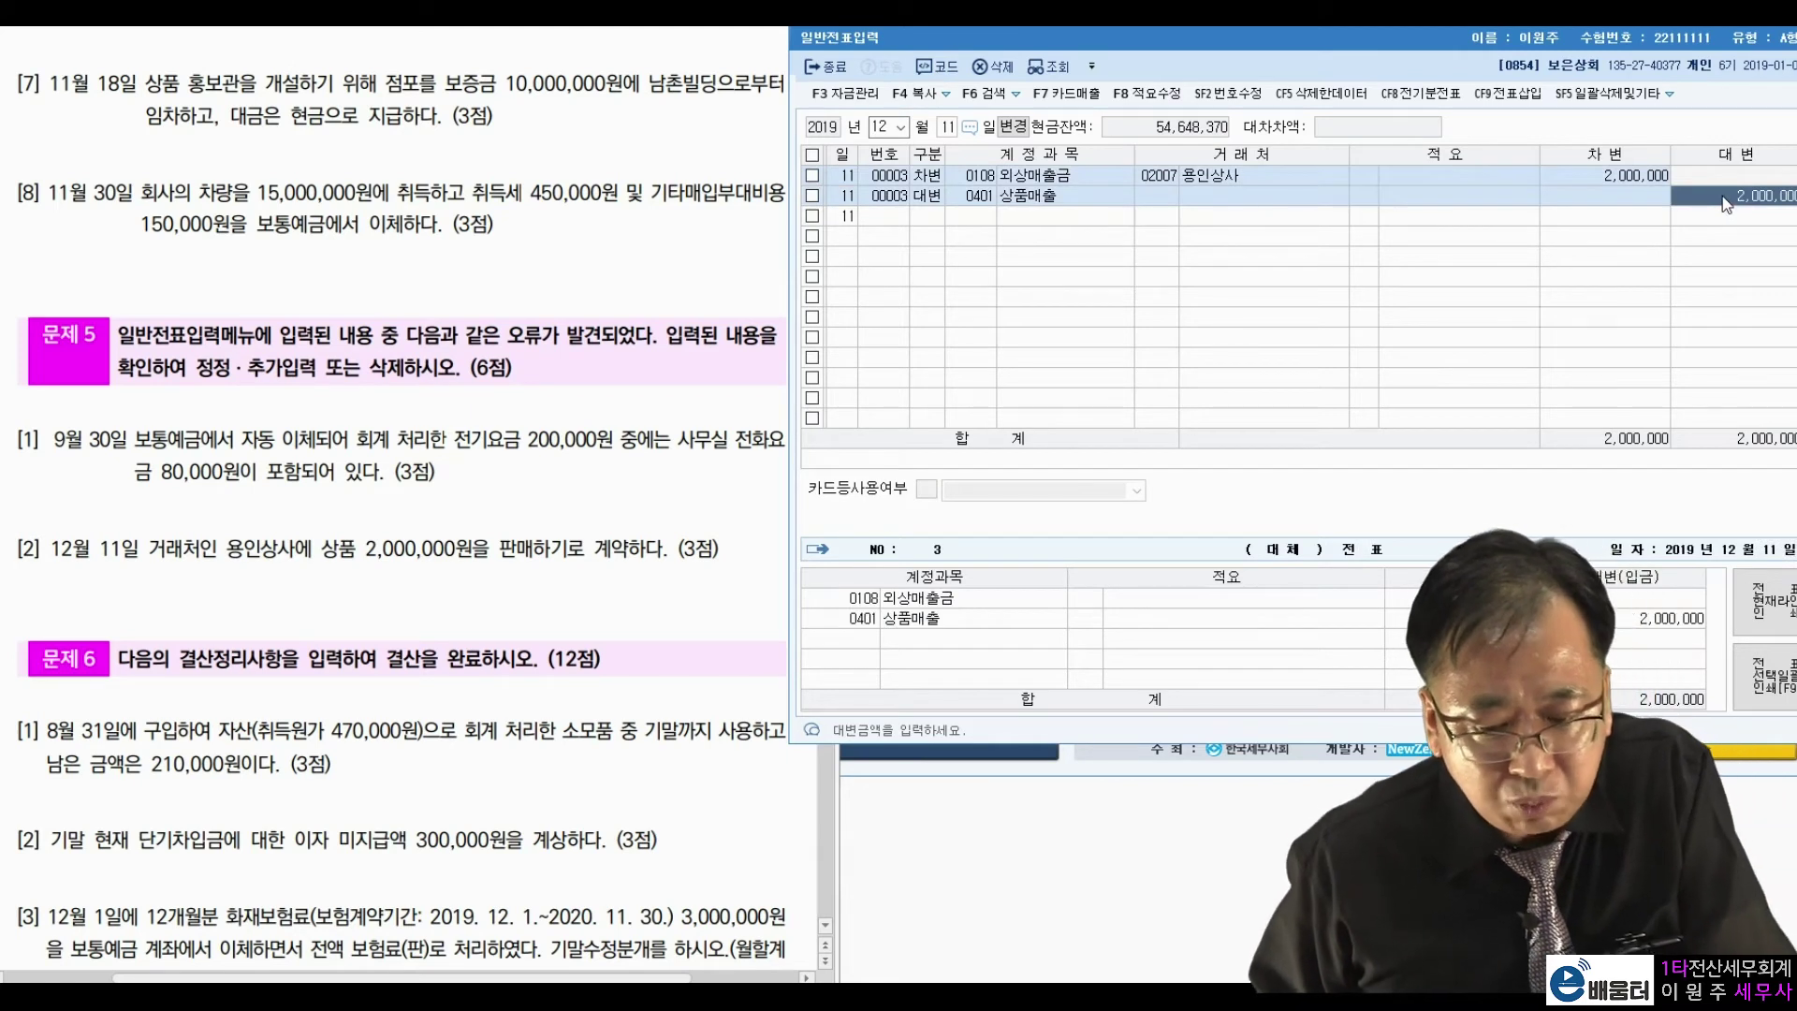
left_click(1657, 184)
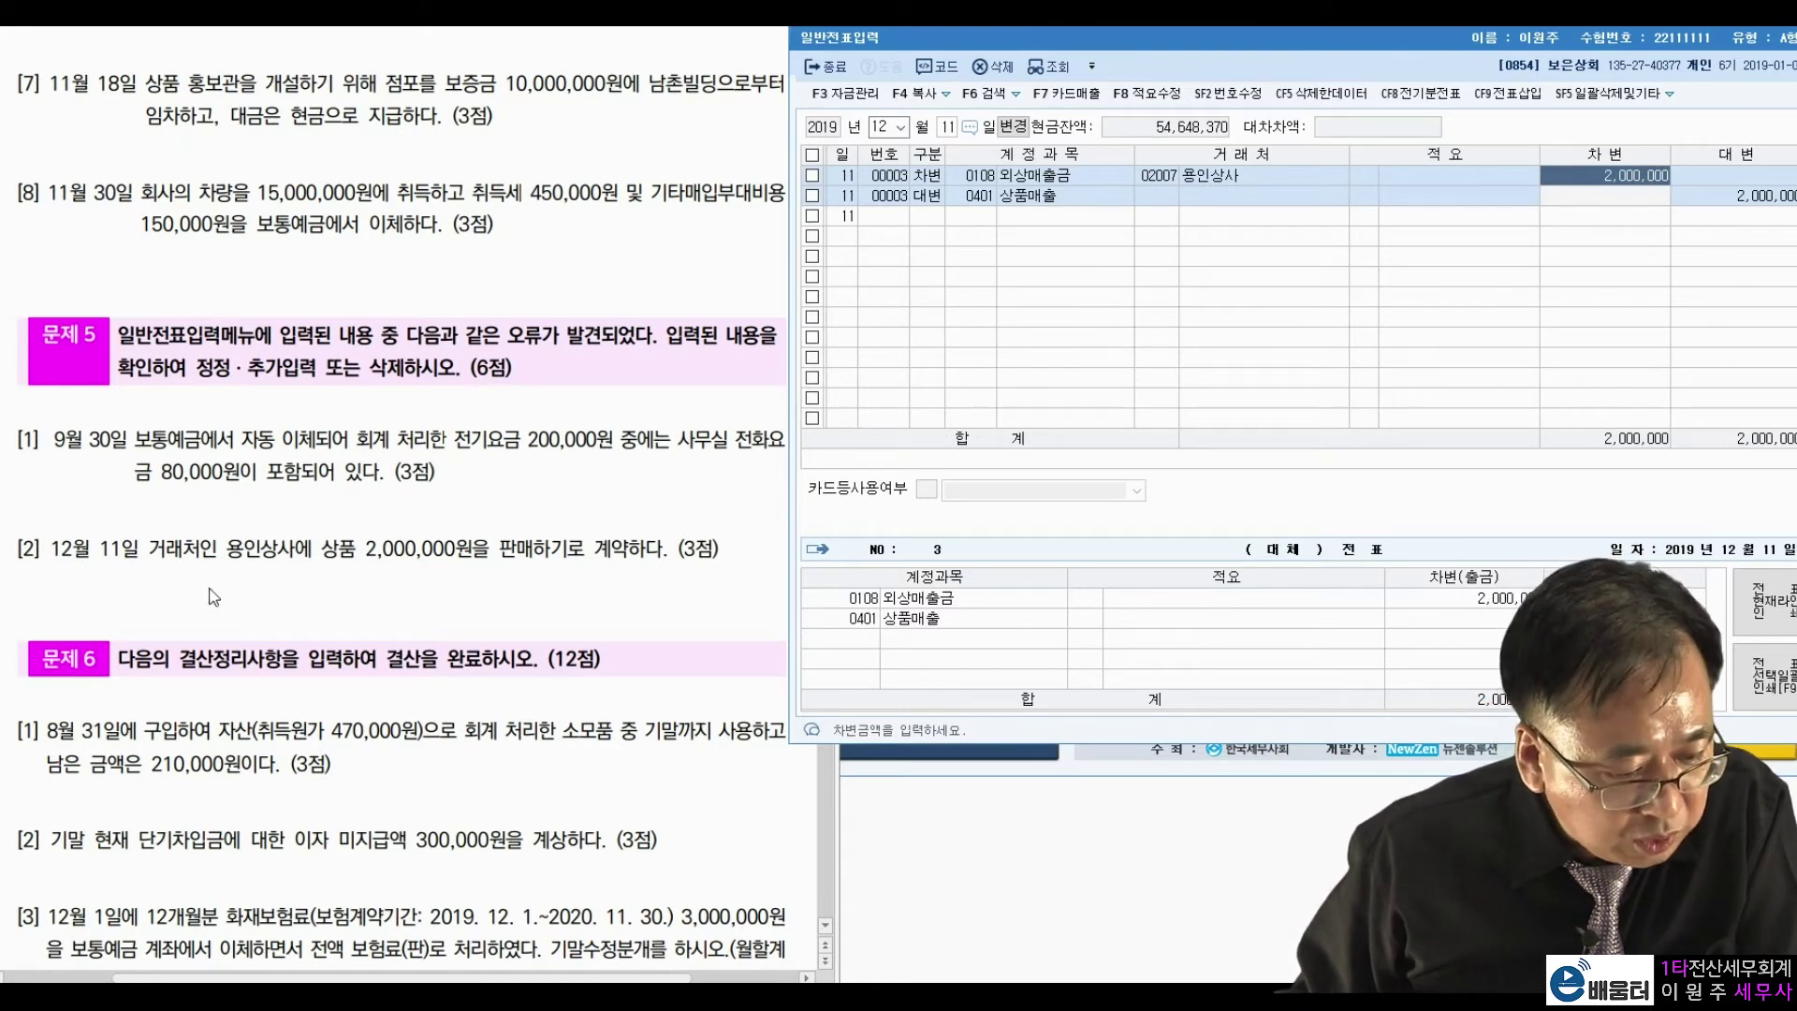
Mark 용인상사, 2,000,000 and the contract-only wording in problem [2].
left_click(72, 550)
left_click_drag(227, 551, 296, 550)
left_click(389, 558)
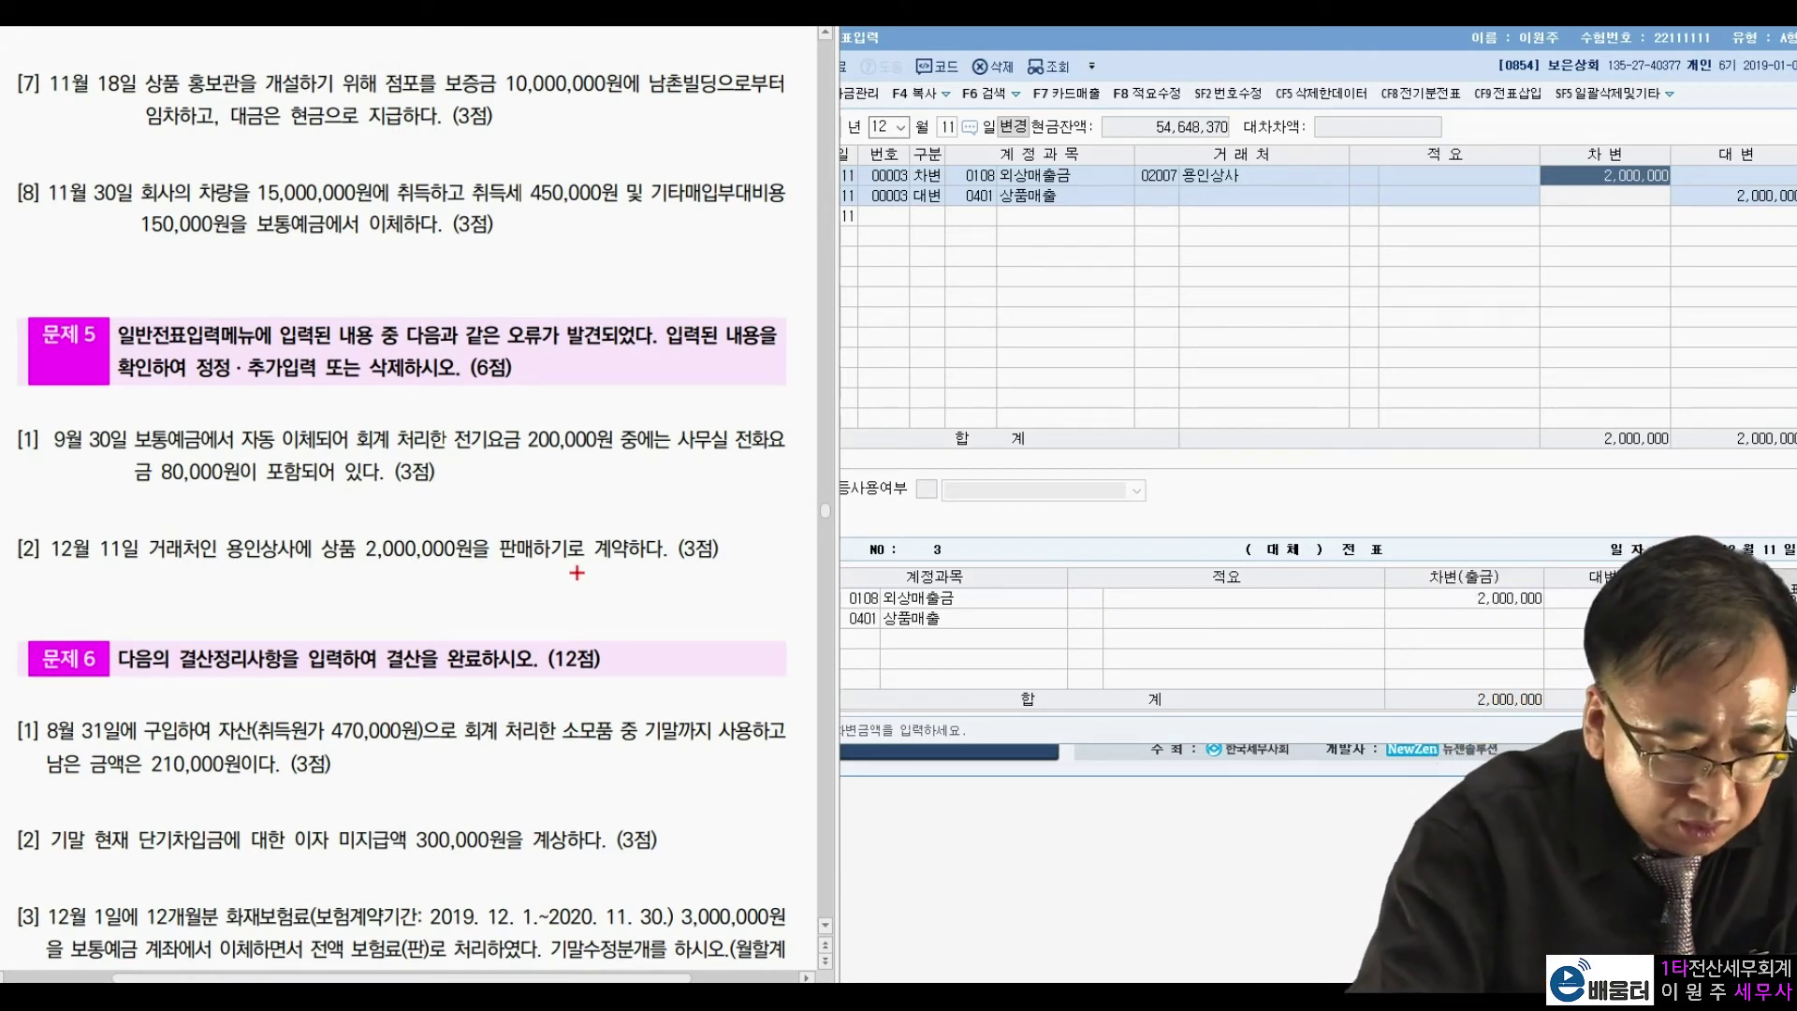
mouse_move(386, 576)
left_mouse_down()
mouse_move(459, 552)
mouse_move(439, 592)
left_mouse_up()
left_click_drag(252, 573, 298, 538)
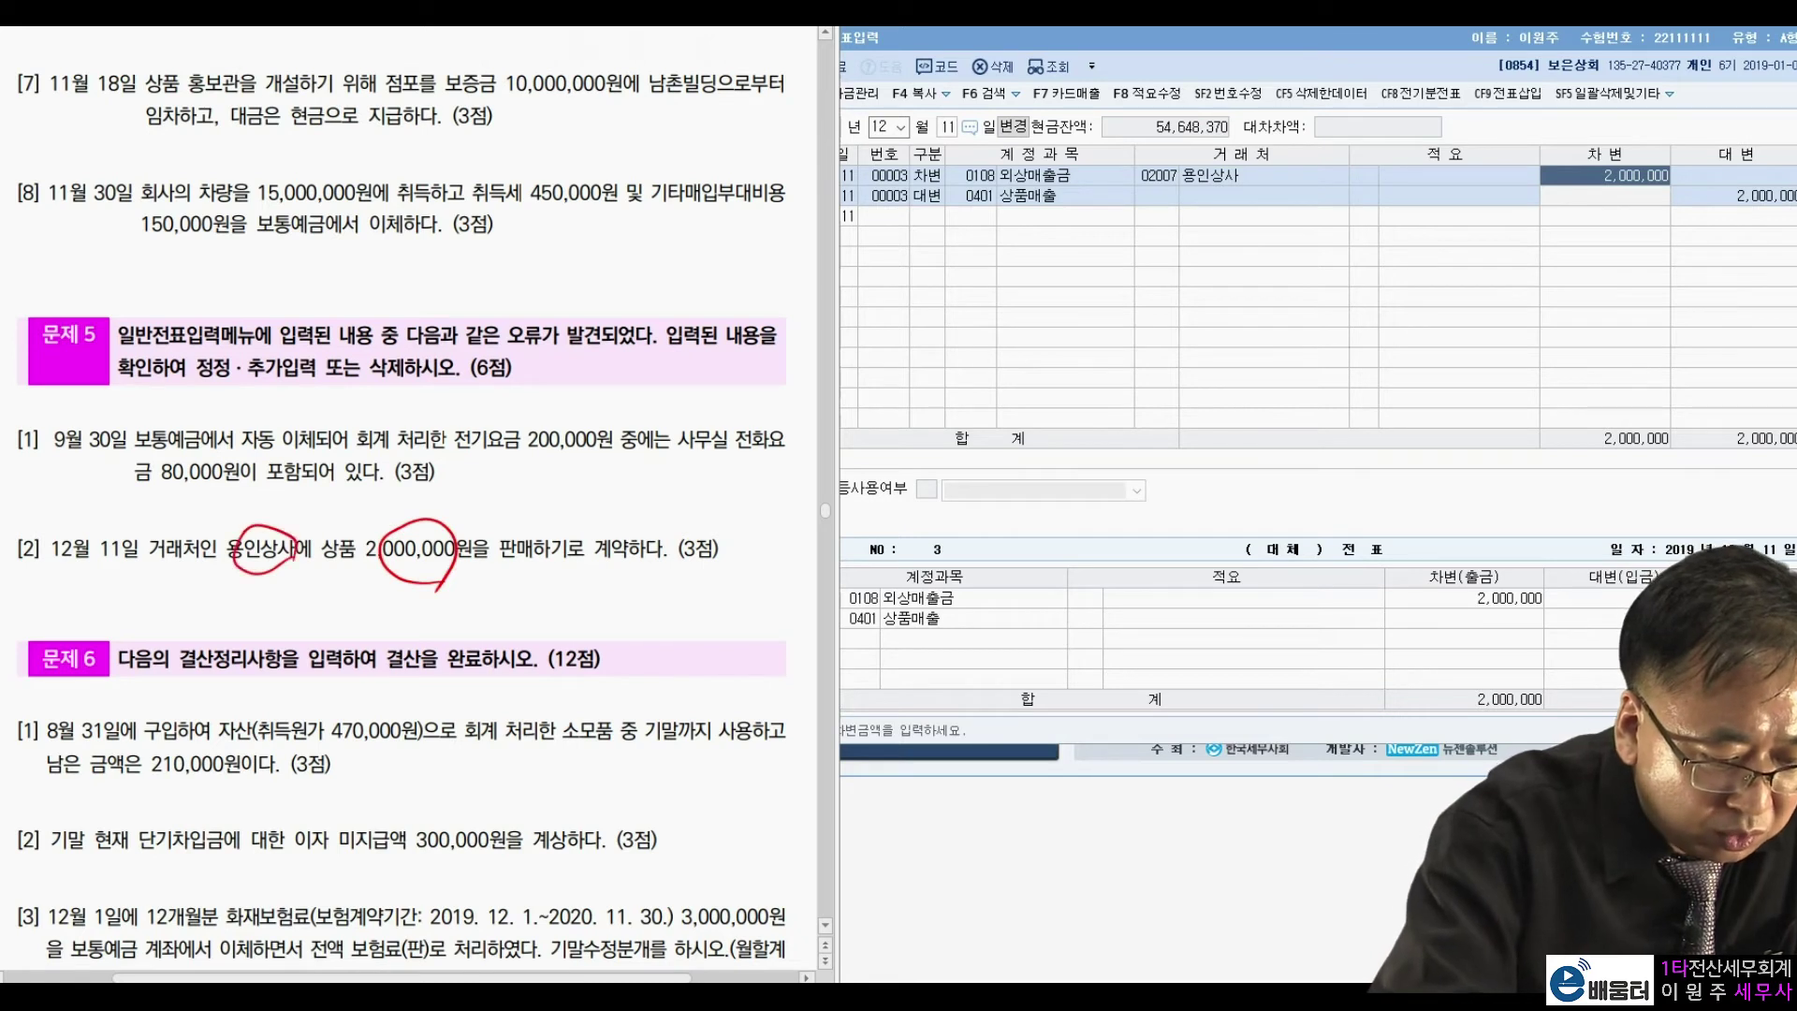
mouse_move(637, 513)
left_mouse_down()
mouse_move(616, 578)
mouse_move(599, 510)
mouse_move(646, 538)
left_mouse_up()
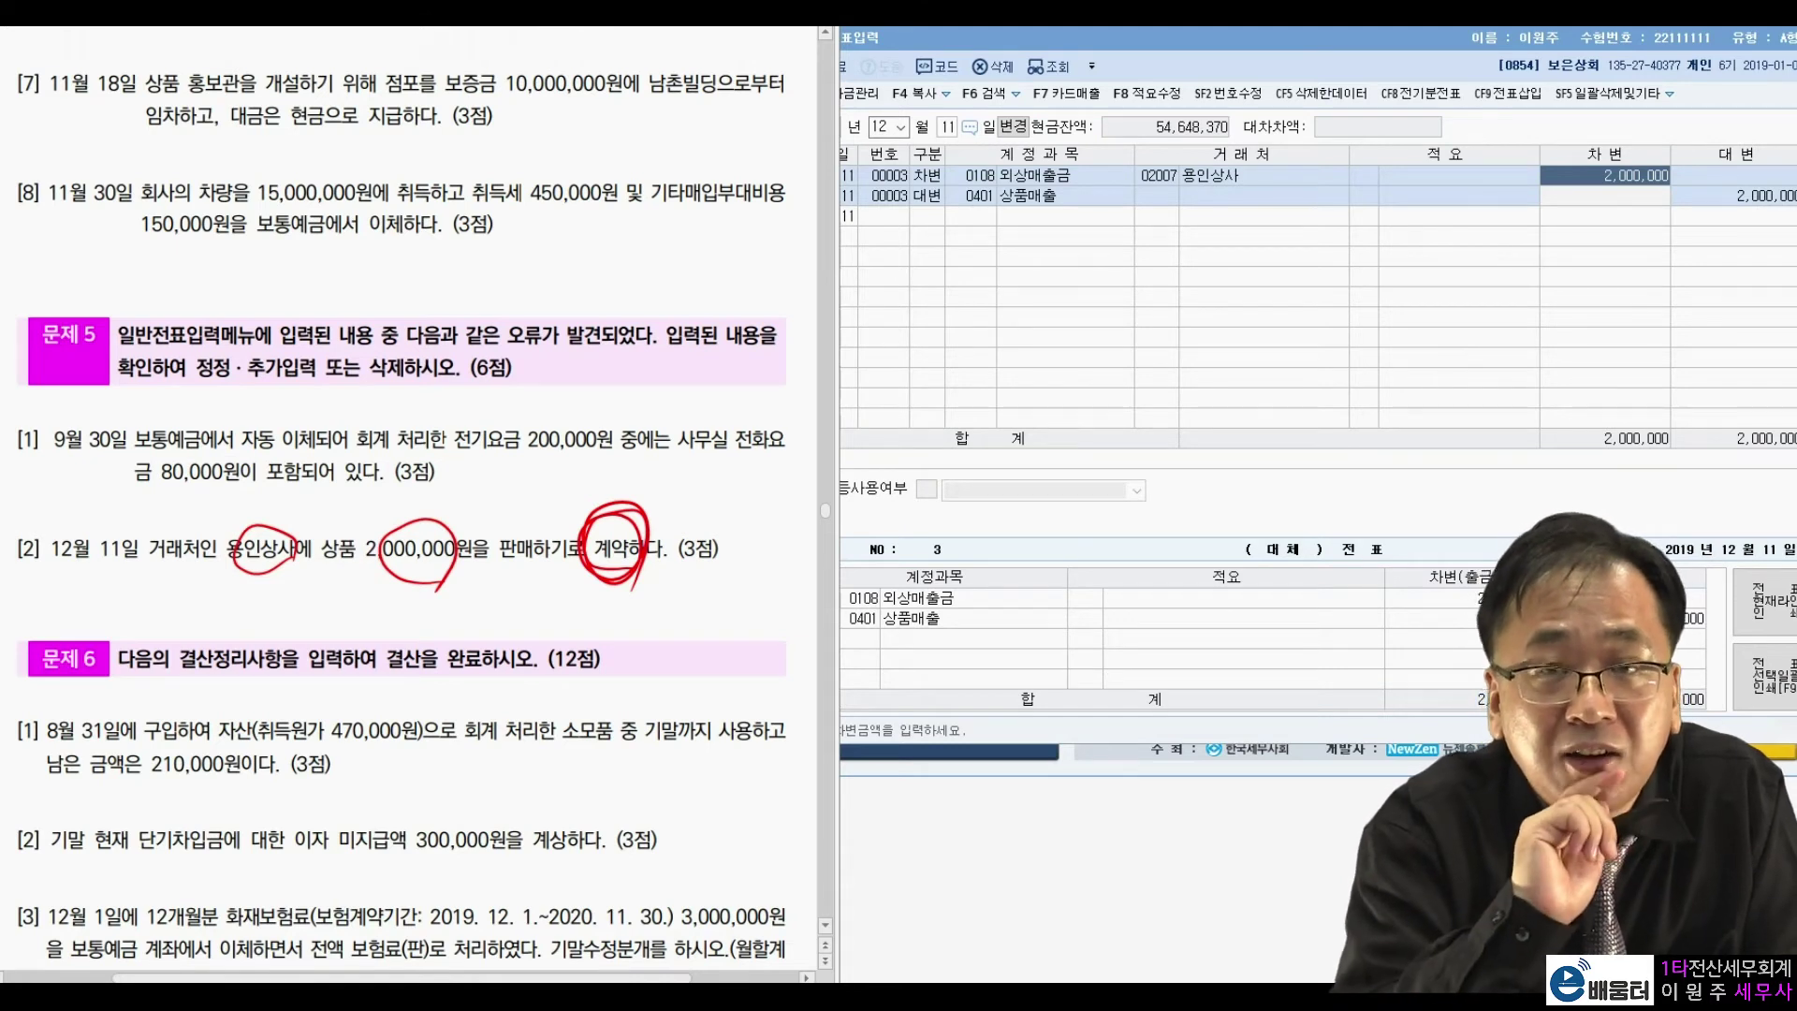
mouse_move(623, 553)
left_mouse_down()
mouse_move(608, 568)
mouse_move(667, 579)
left_mouse_up()
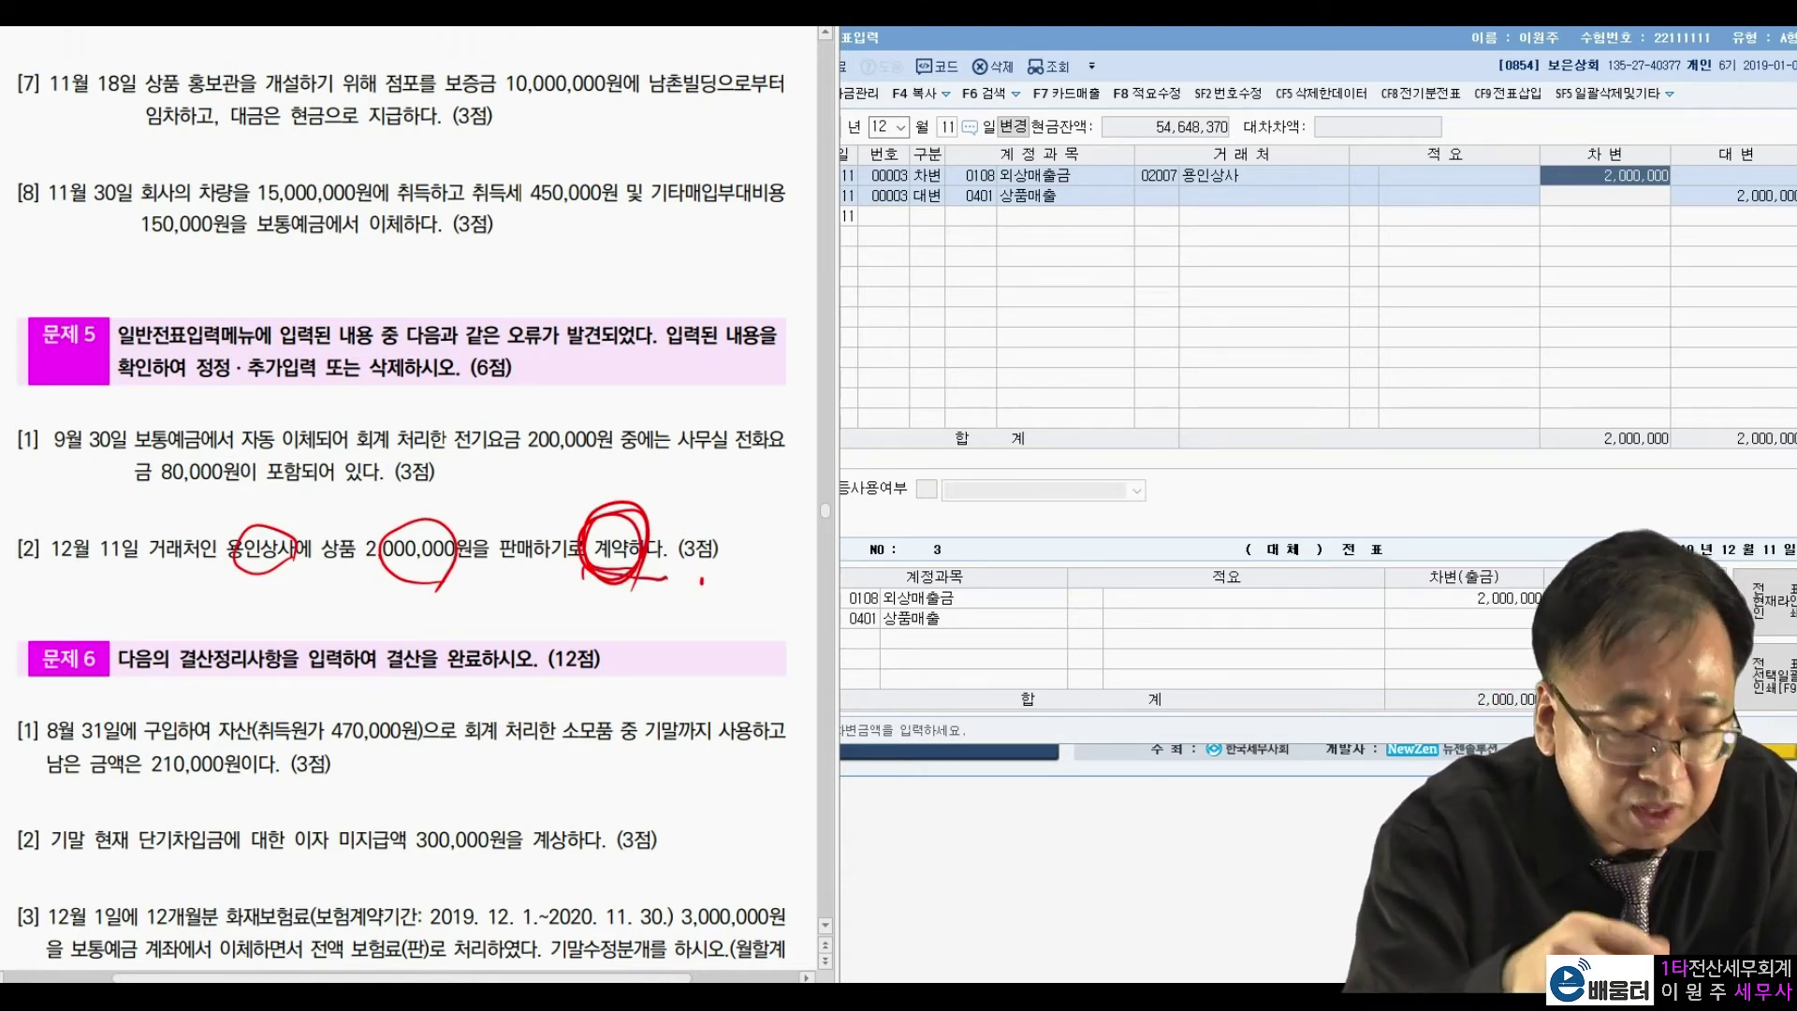
left_click(702, 583)
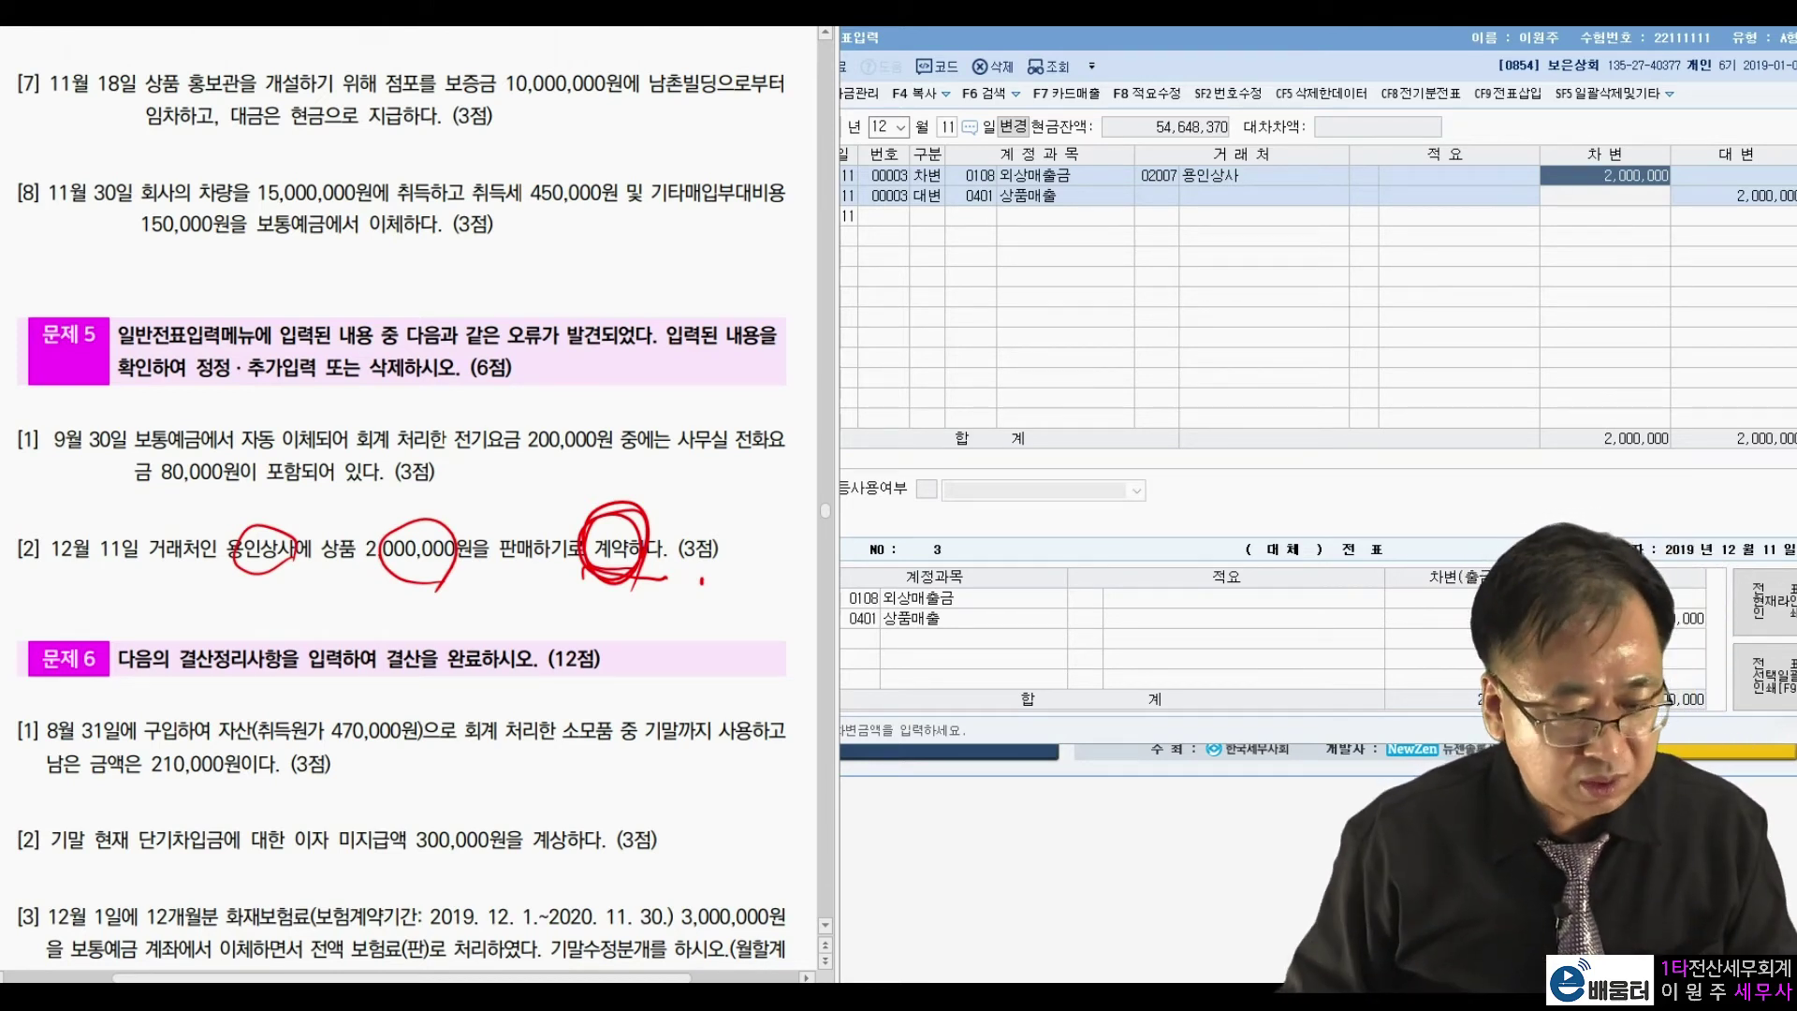
key("Escape")
Delete both rows of the December 11 용인상사 entry.
left_click(1297, 176)
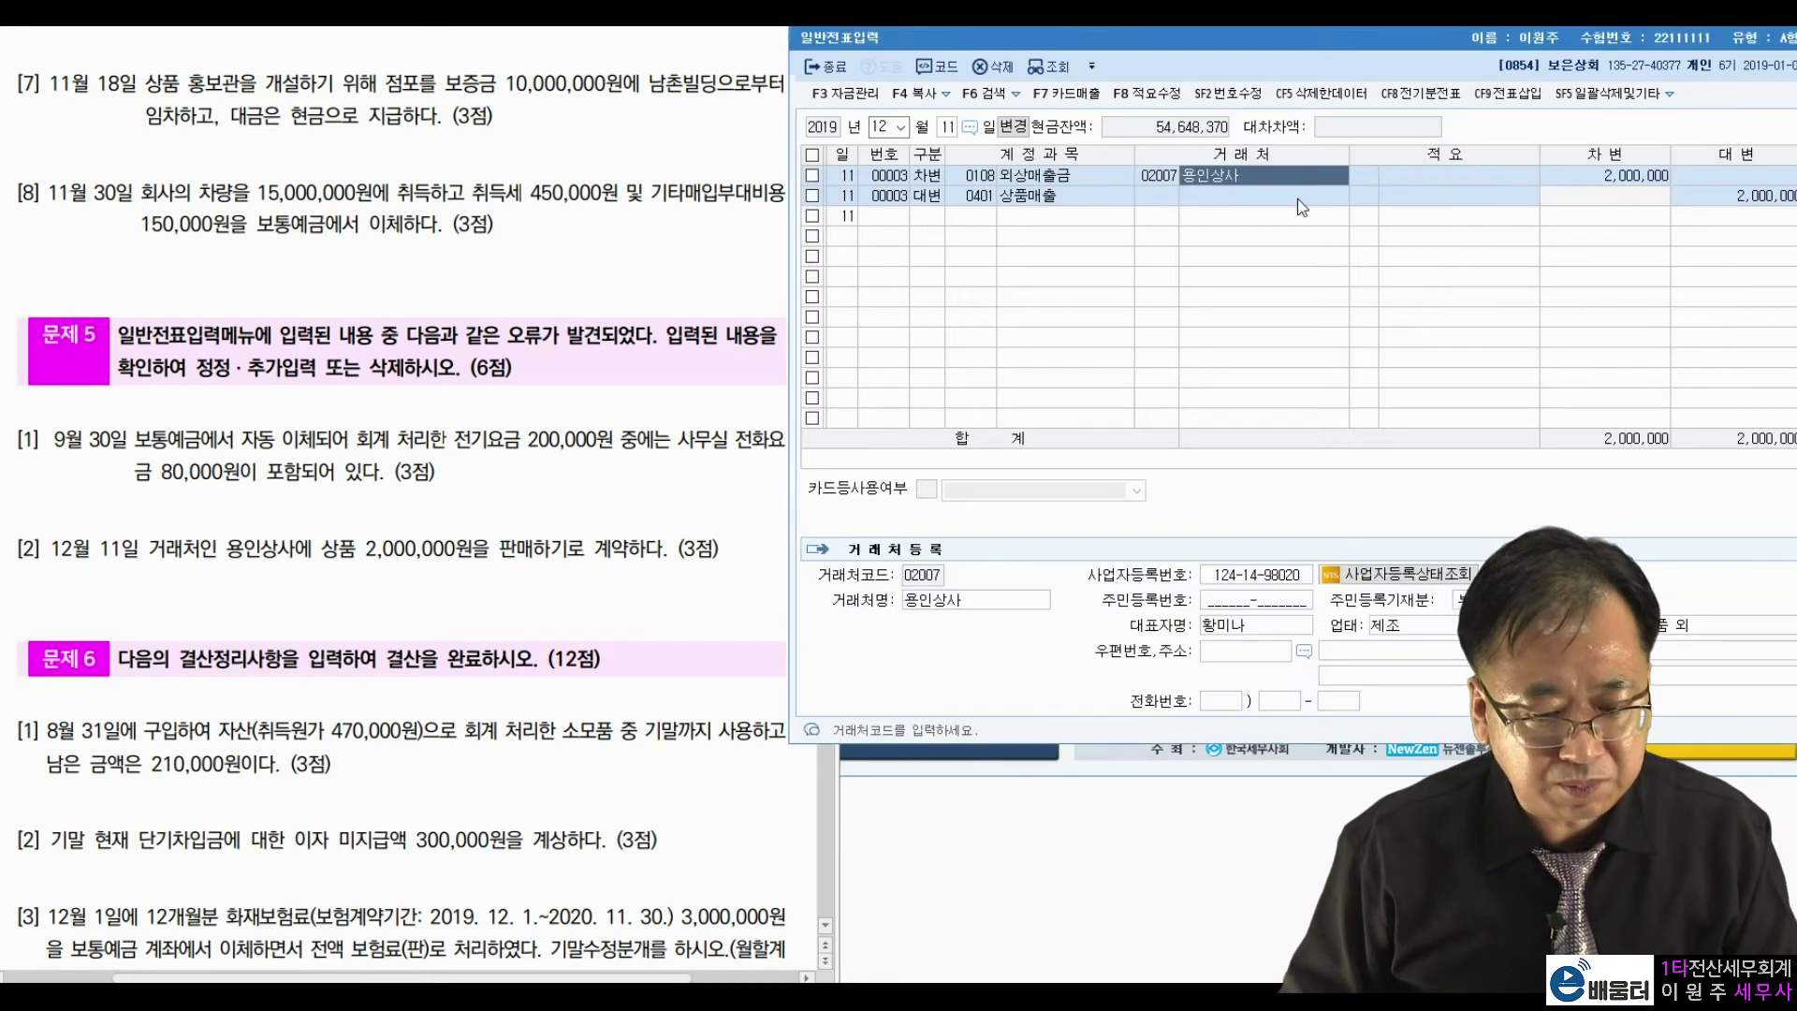
key("F5")
key("Return")
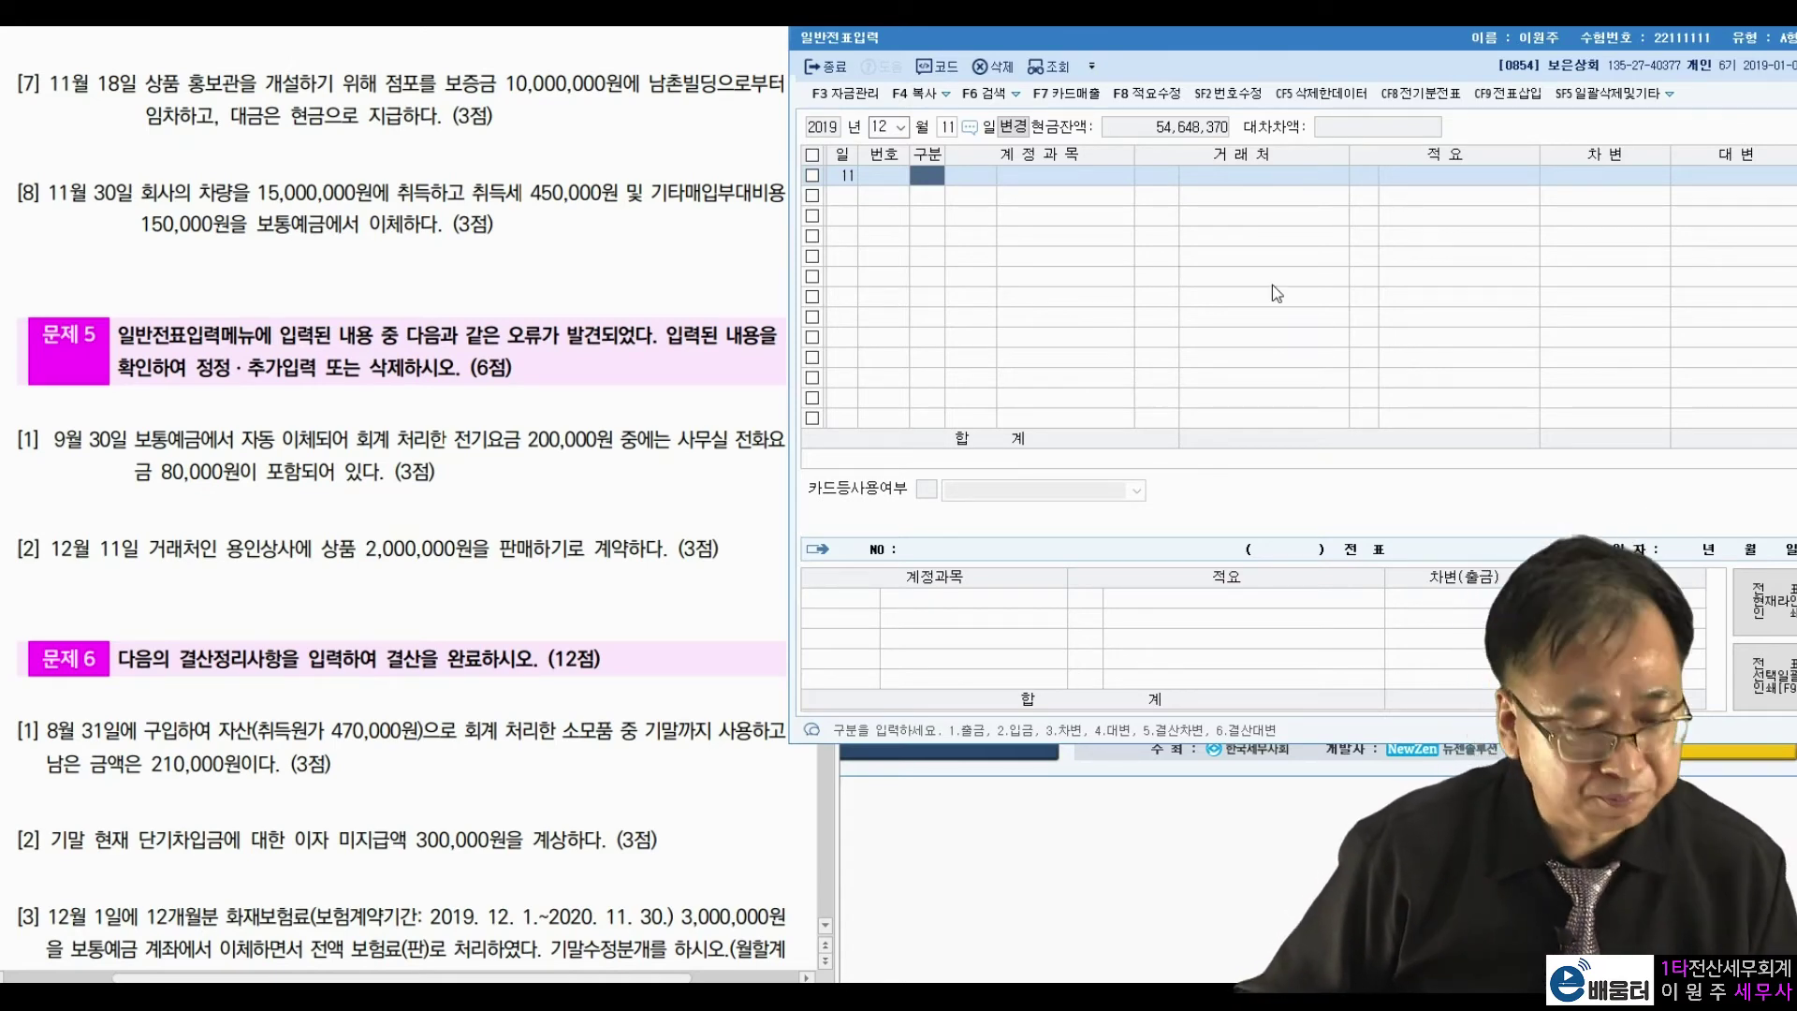
Scroll to the next problem and set the journal entry day to December 31.
left_click(557, 487)
scroll(567, 494, "down", 3)
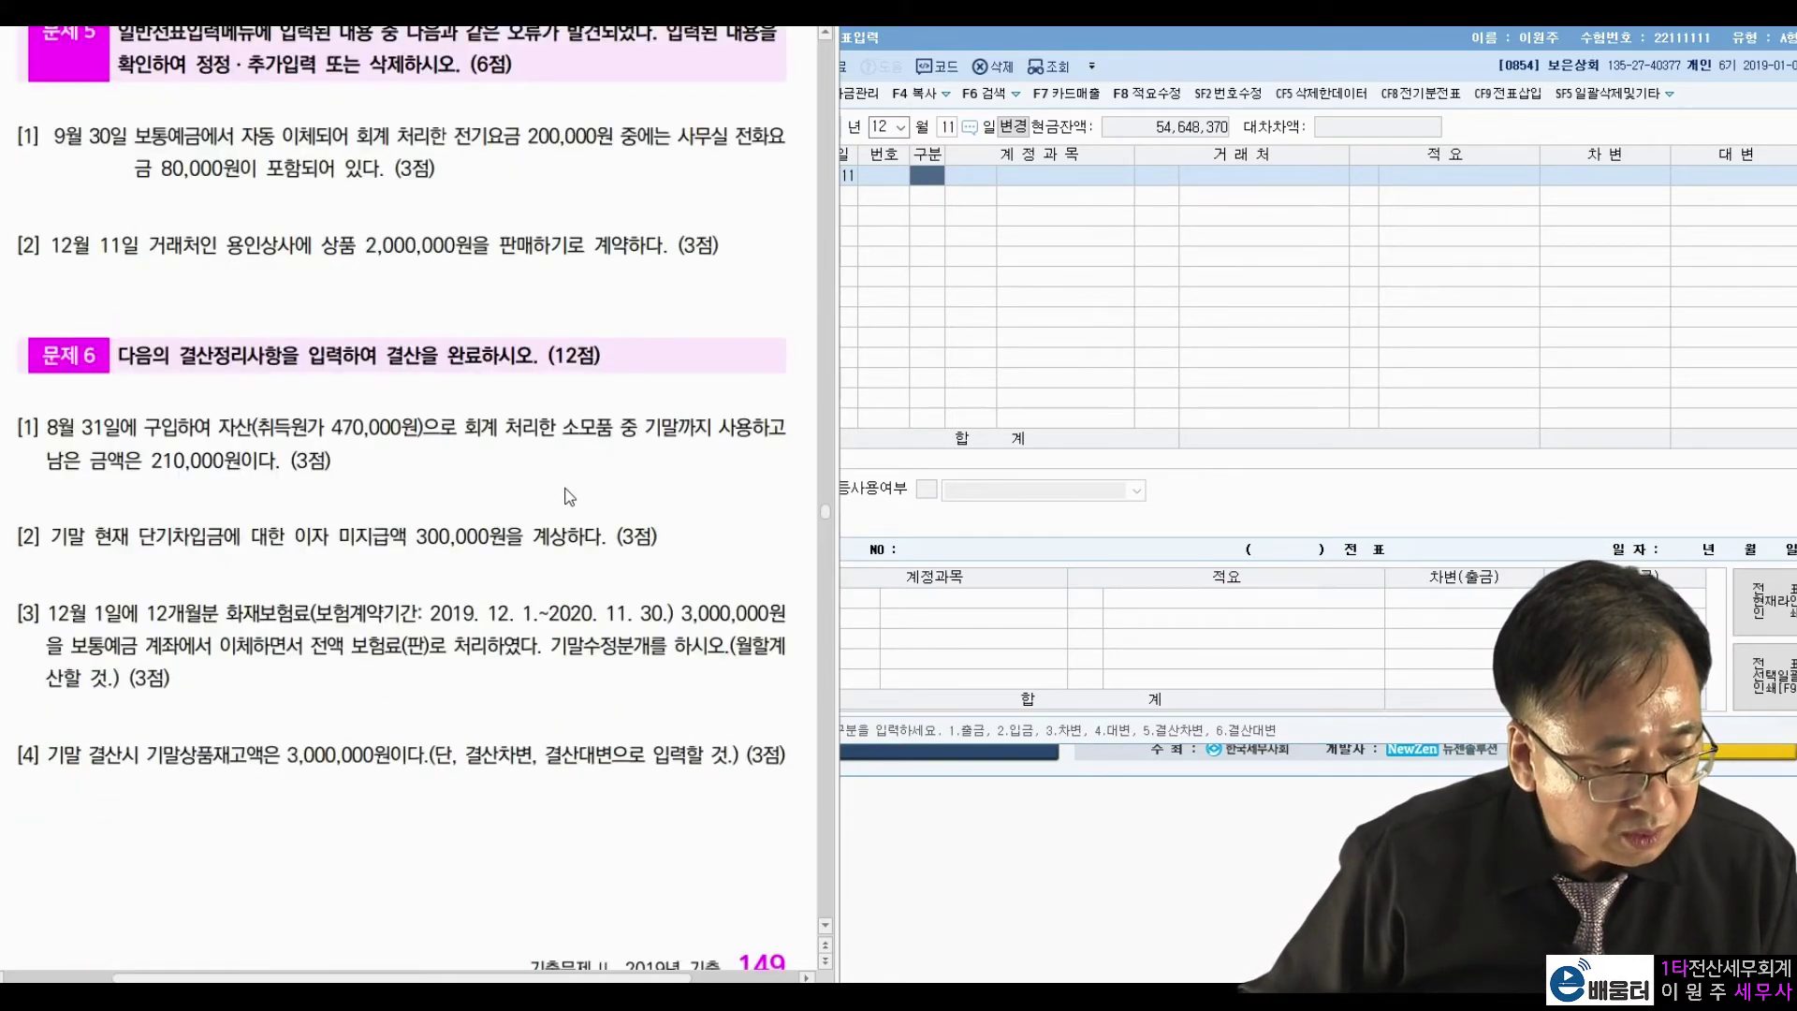
scroll(565, 496, "down", 1)
left_click(945, 162)
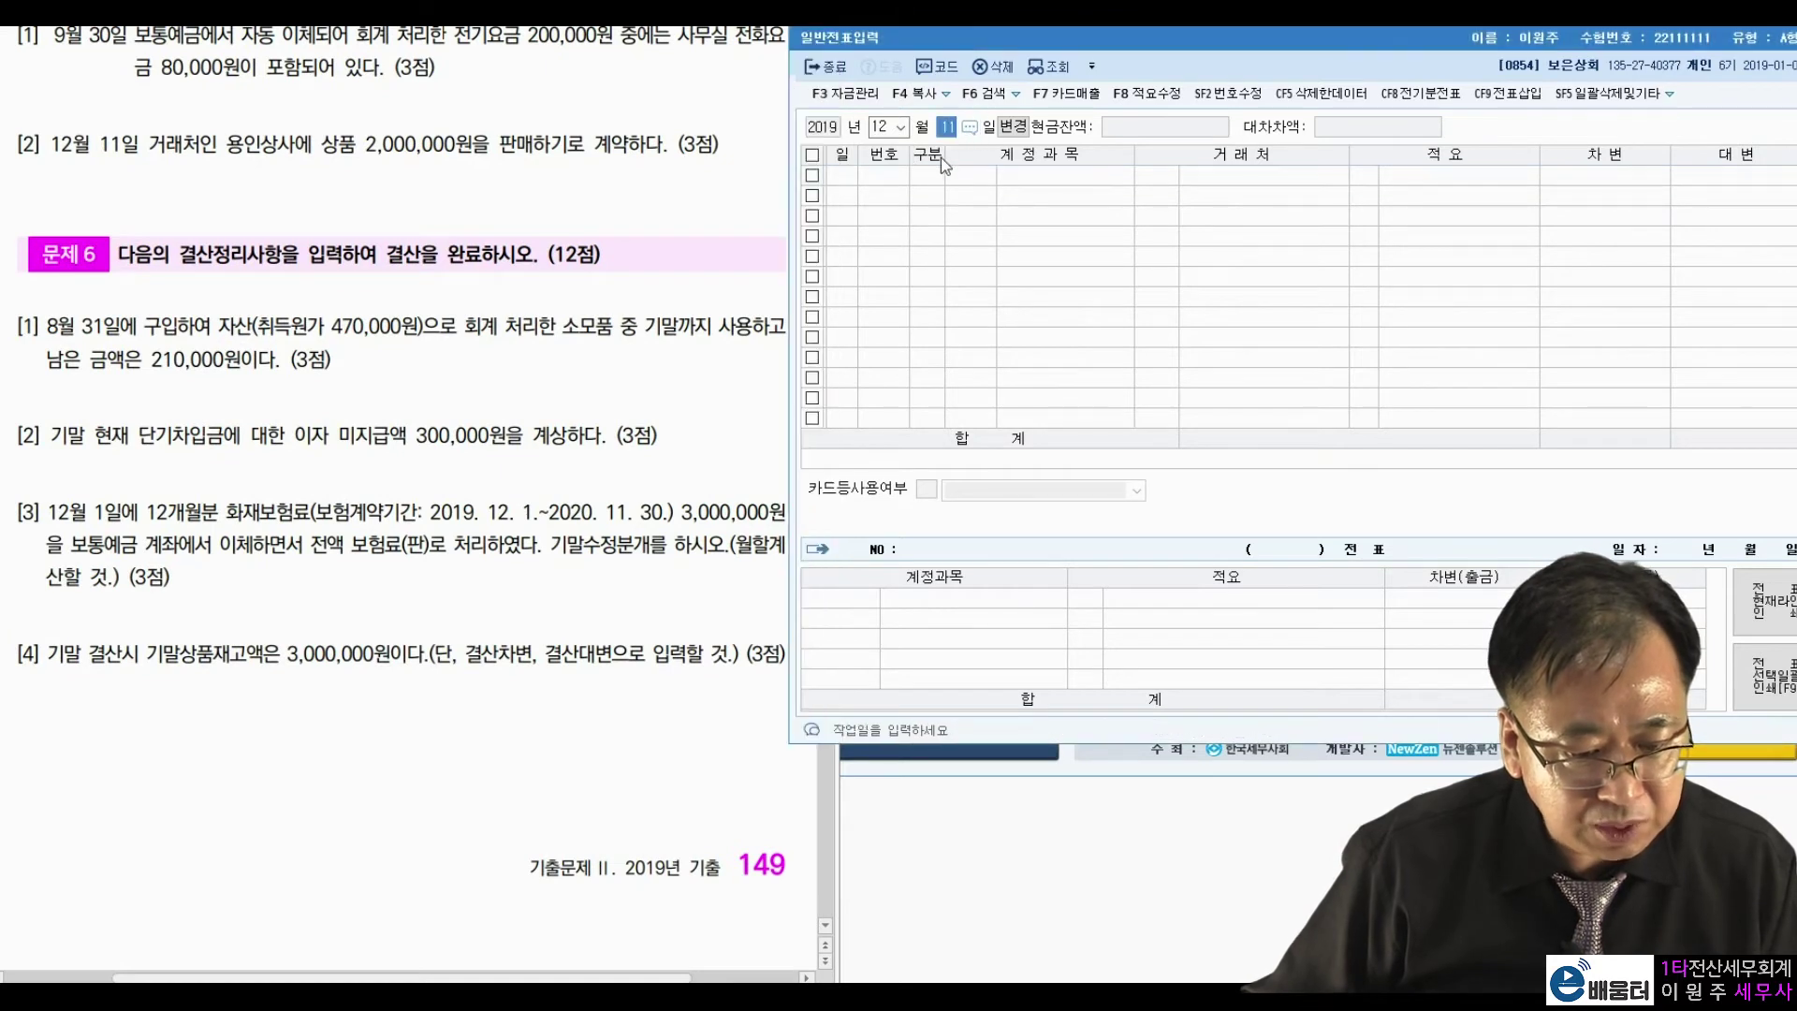
type("31")
key("Return")
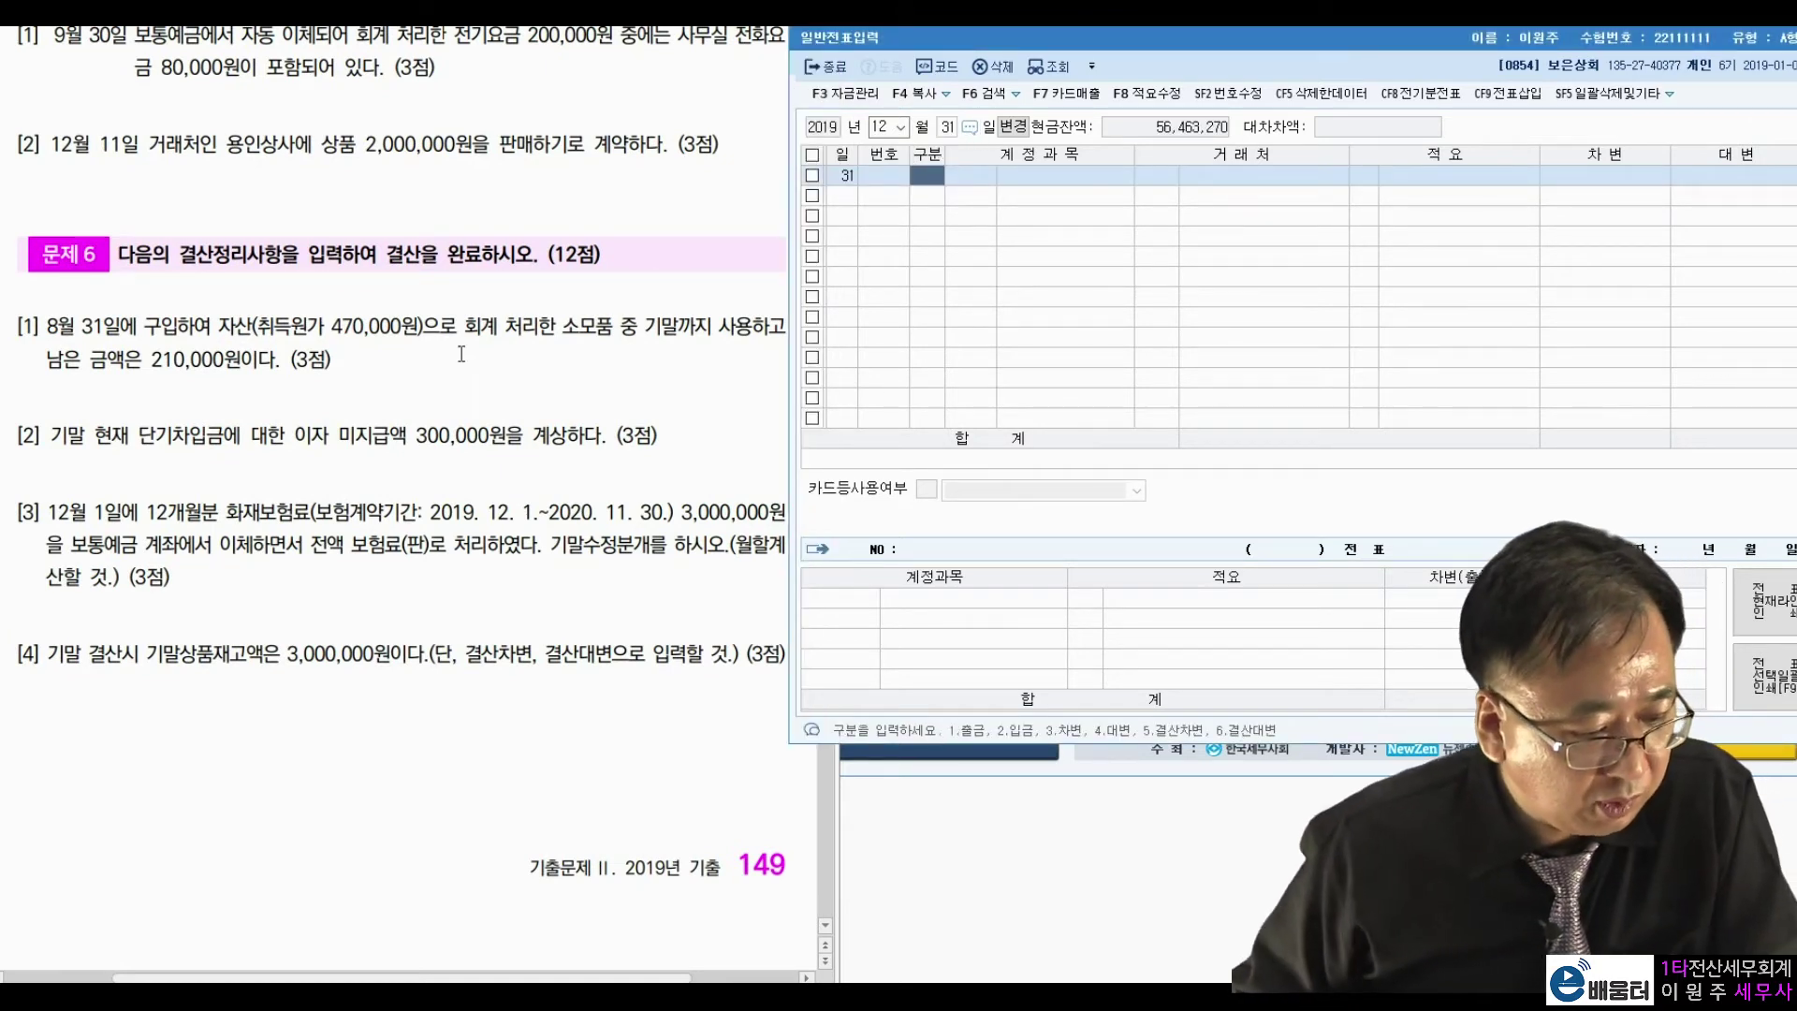
Annotate problem 1: 470,000 purchase minus 210,000 remaining gives 260,000 used.
left_click(433, 328)
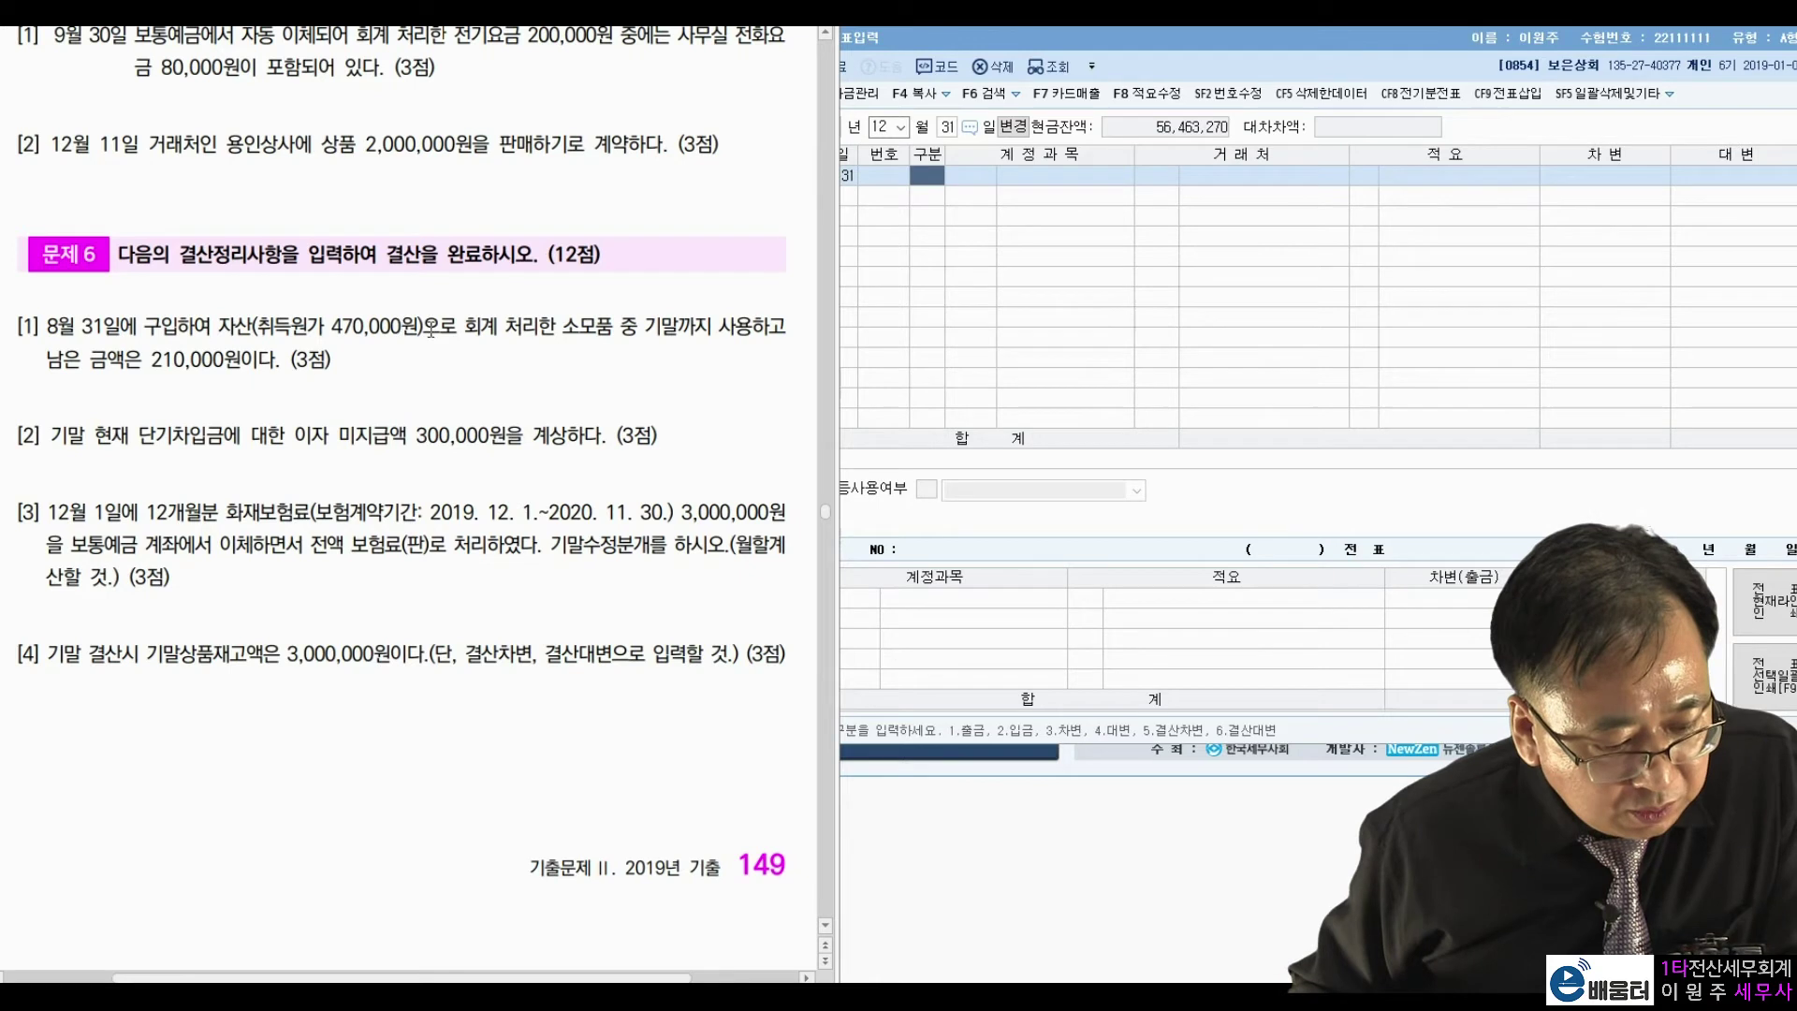
right_click(683, 335)
left_click(691, 328)
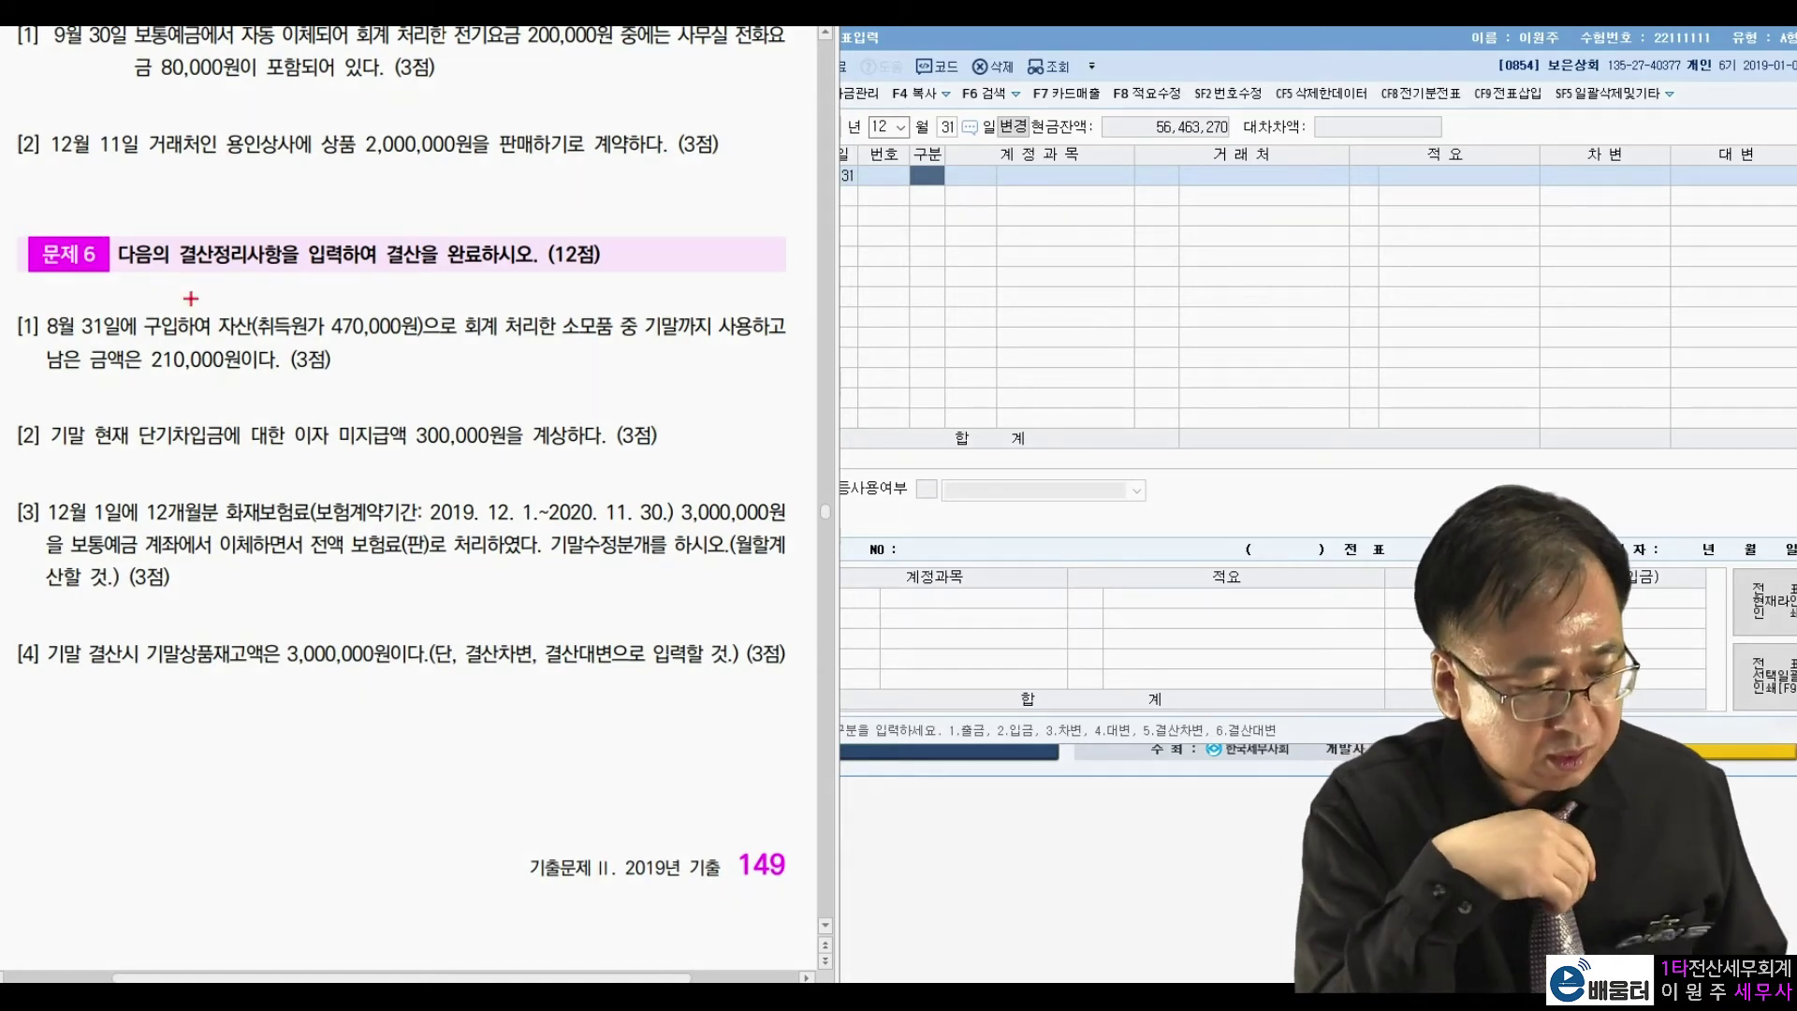
left_click_drag(239, 365, 232, 376)
mouse_move(419, 339)
left_mouse_down()
mouse_move(413, 318)
mouse_move(261, 296)
mouse_move(213, 345)
left_mouse_up()
left_click_drag(398, 377, 440, 408)
mouse_move(433, 344)
left_mouse_down()
mouse_move(429, 410)
mouse_move(455, 391)
left_mouse_up()
mouse_move(459, 359)
left_mouse_down()
mouse_move(487, 385)
mouse_move(545, 349)
left_mouse_up()
left_click(486, 401)
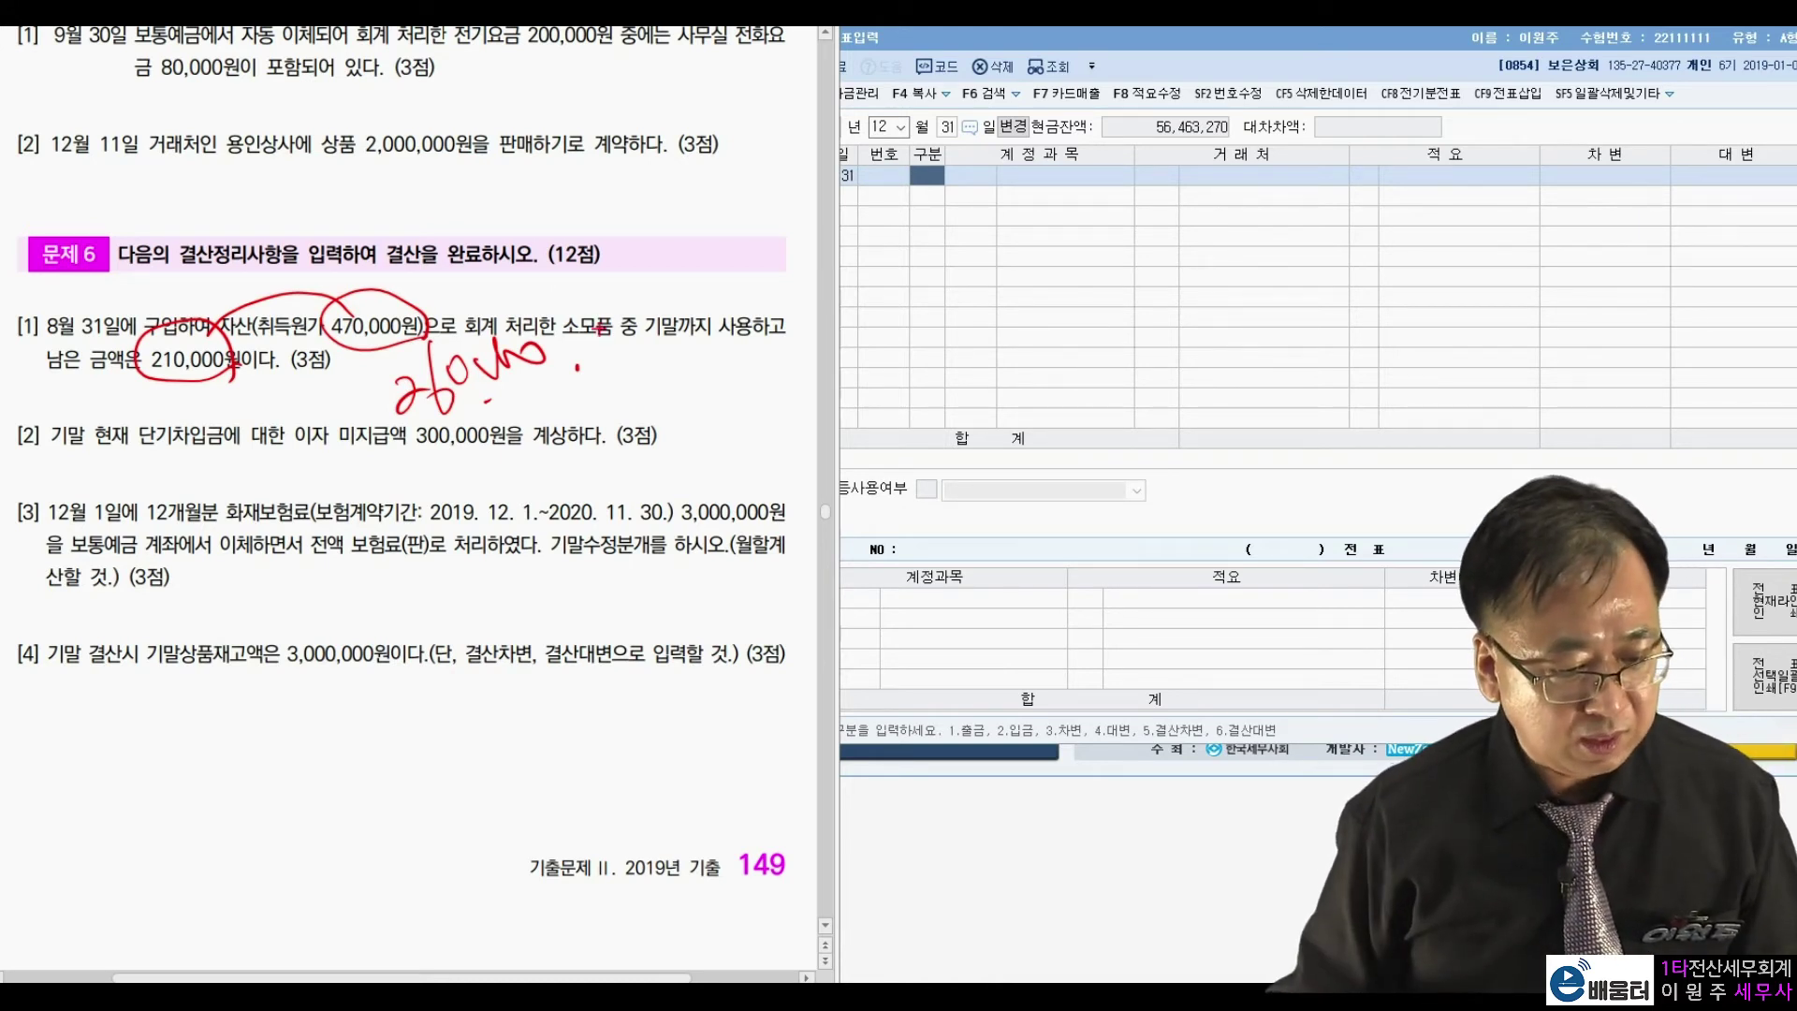
key("Escape")
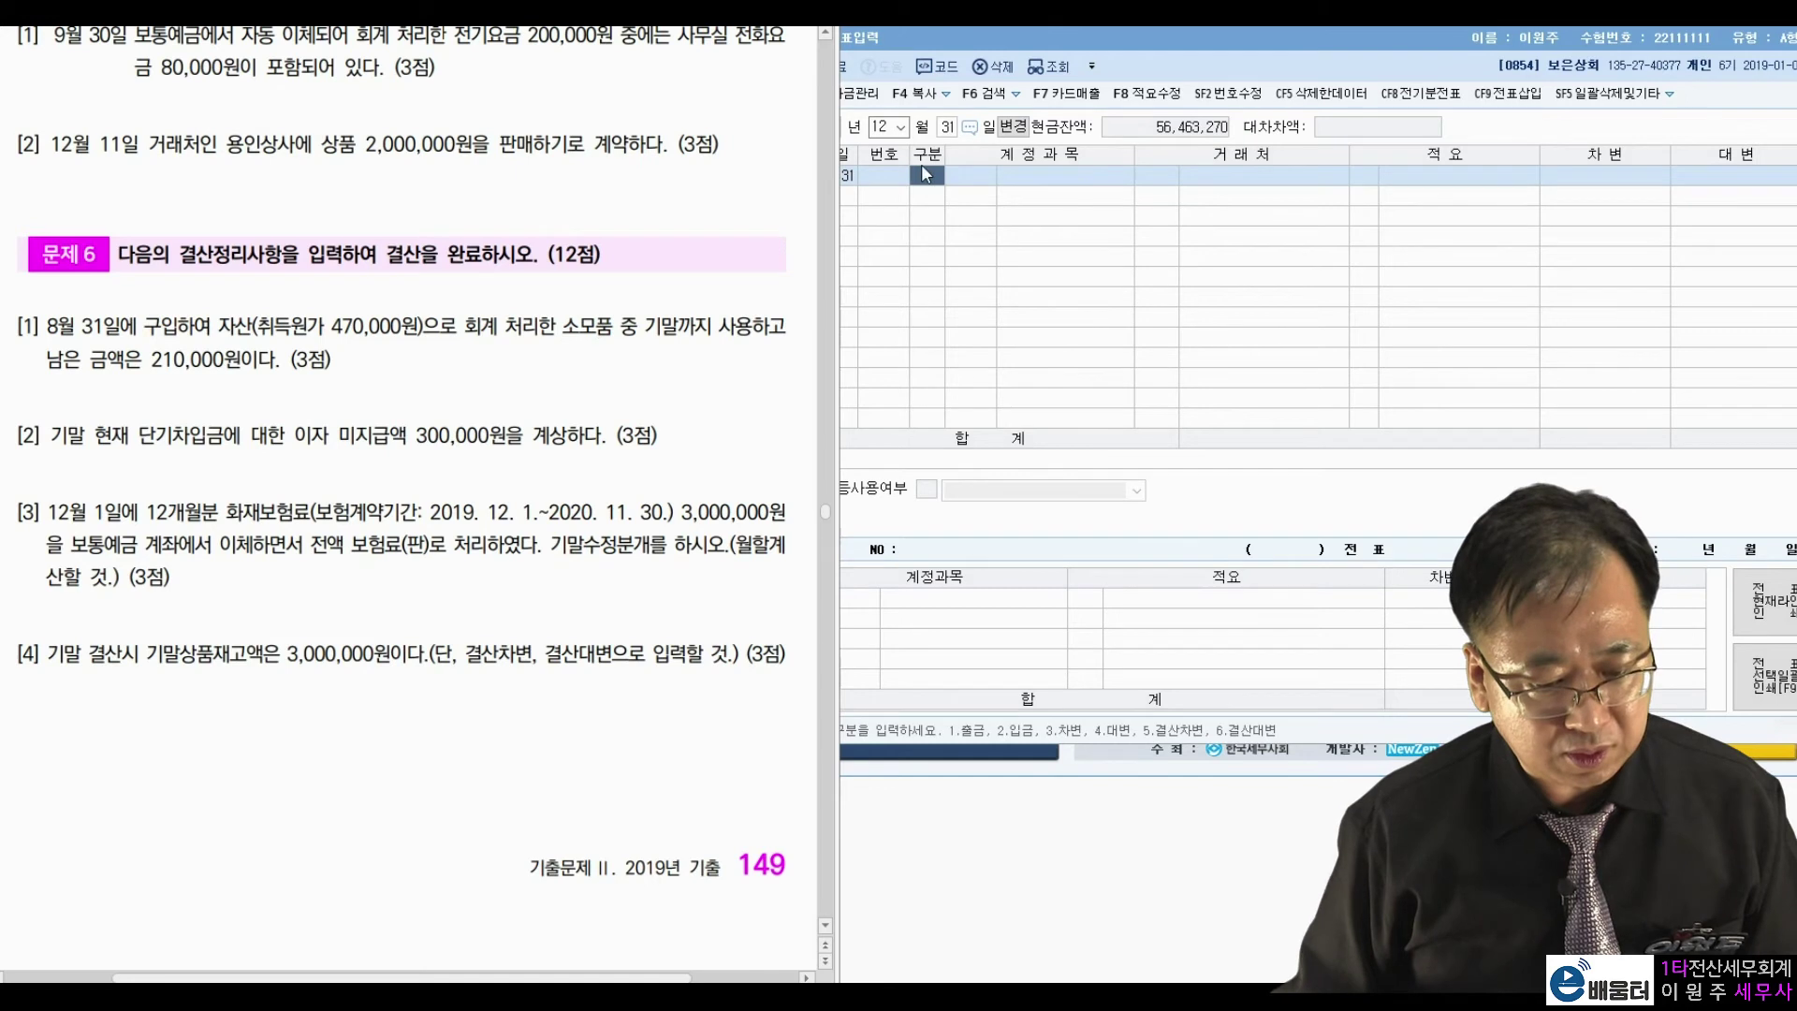
Debit 0830 소모품비 260,000.
left_click(951, 221)
type("3")
key("Return")
type("소모")
key("Return")
key("Down")
key("Down")
key("Down")
key("Down")
key("Down")
key("Down")
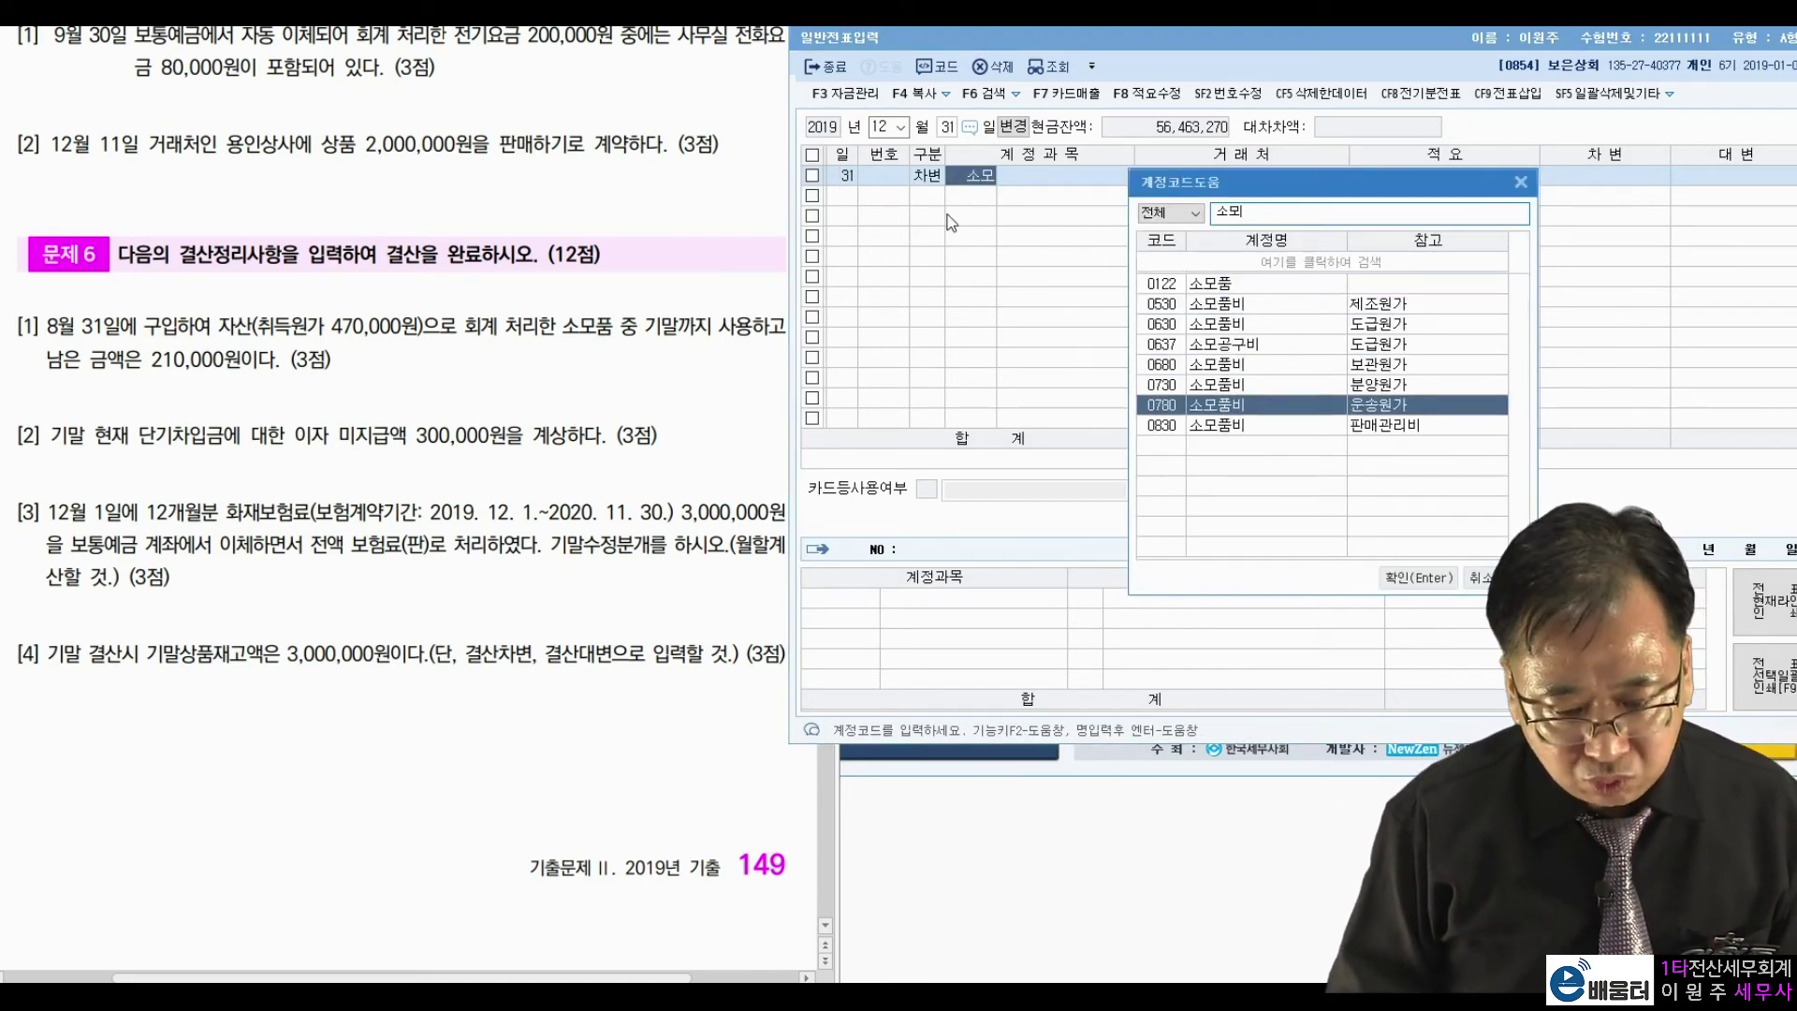
key("Down")
key("Return")
key("Return")
key("Return")
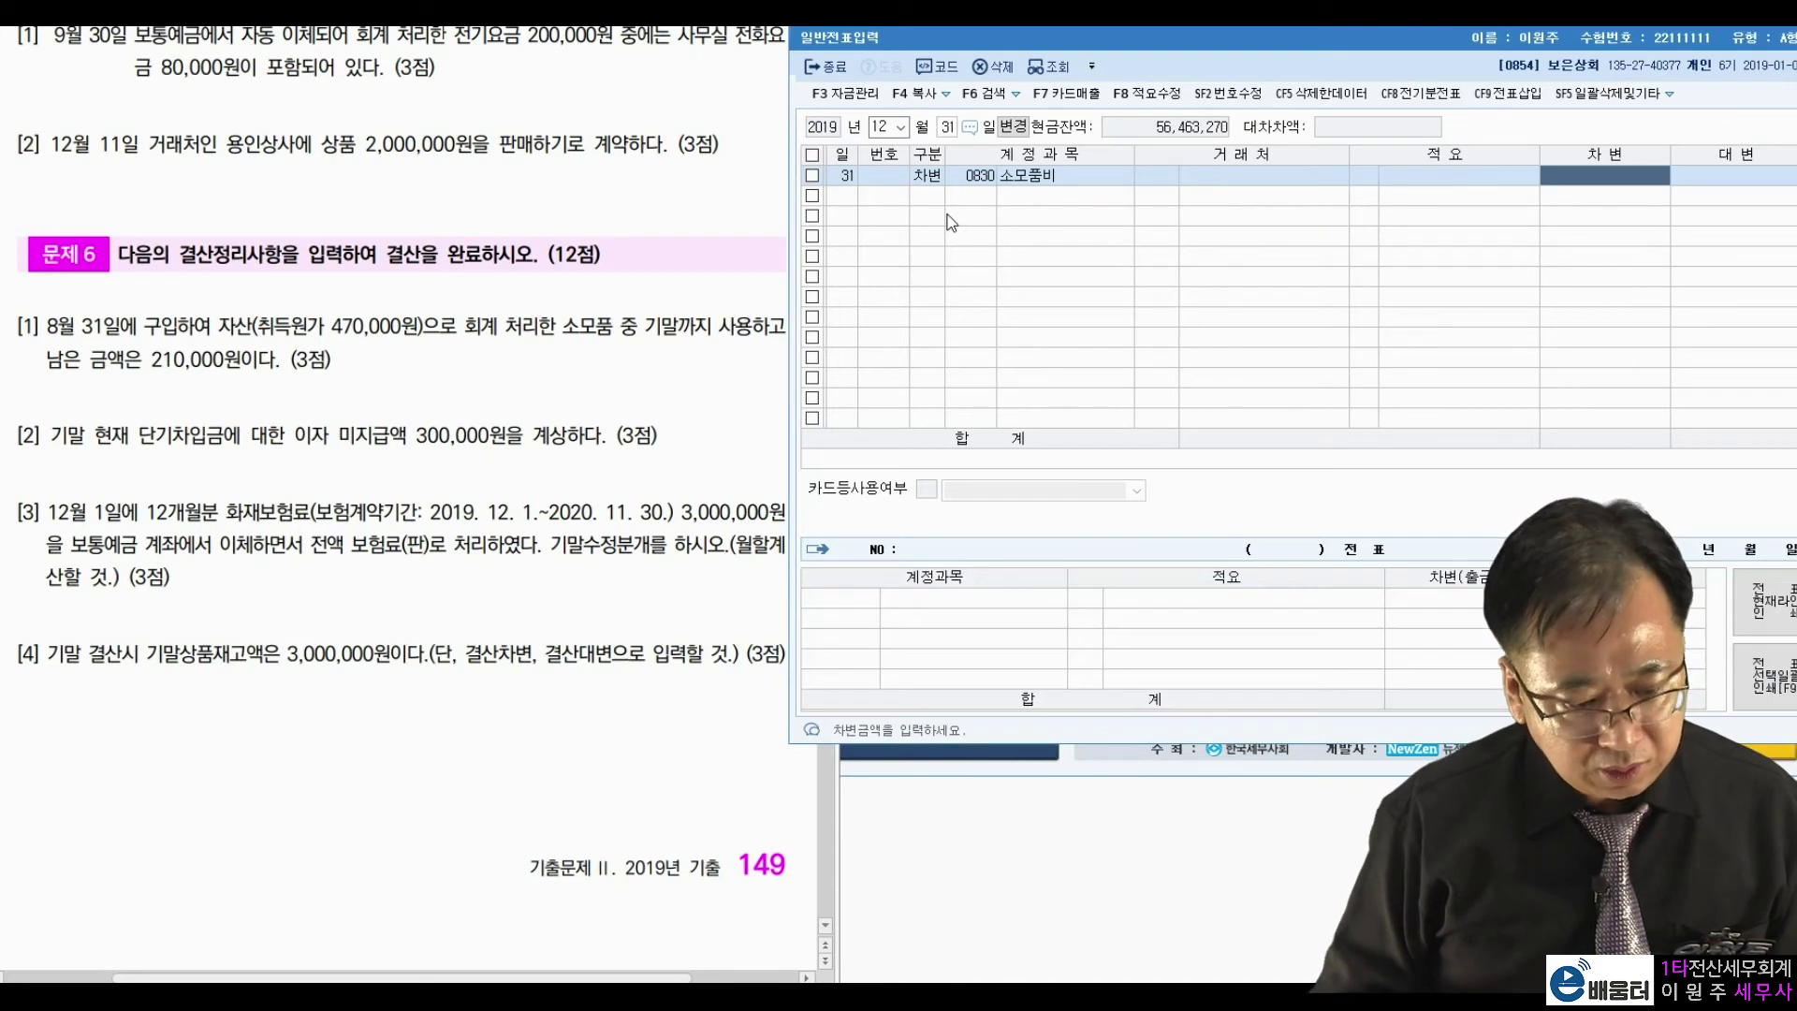
type("2600000")
key("Return")
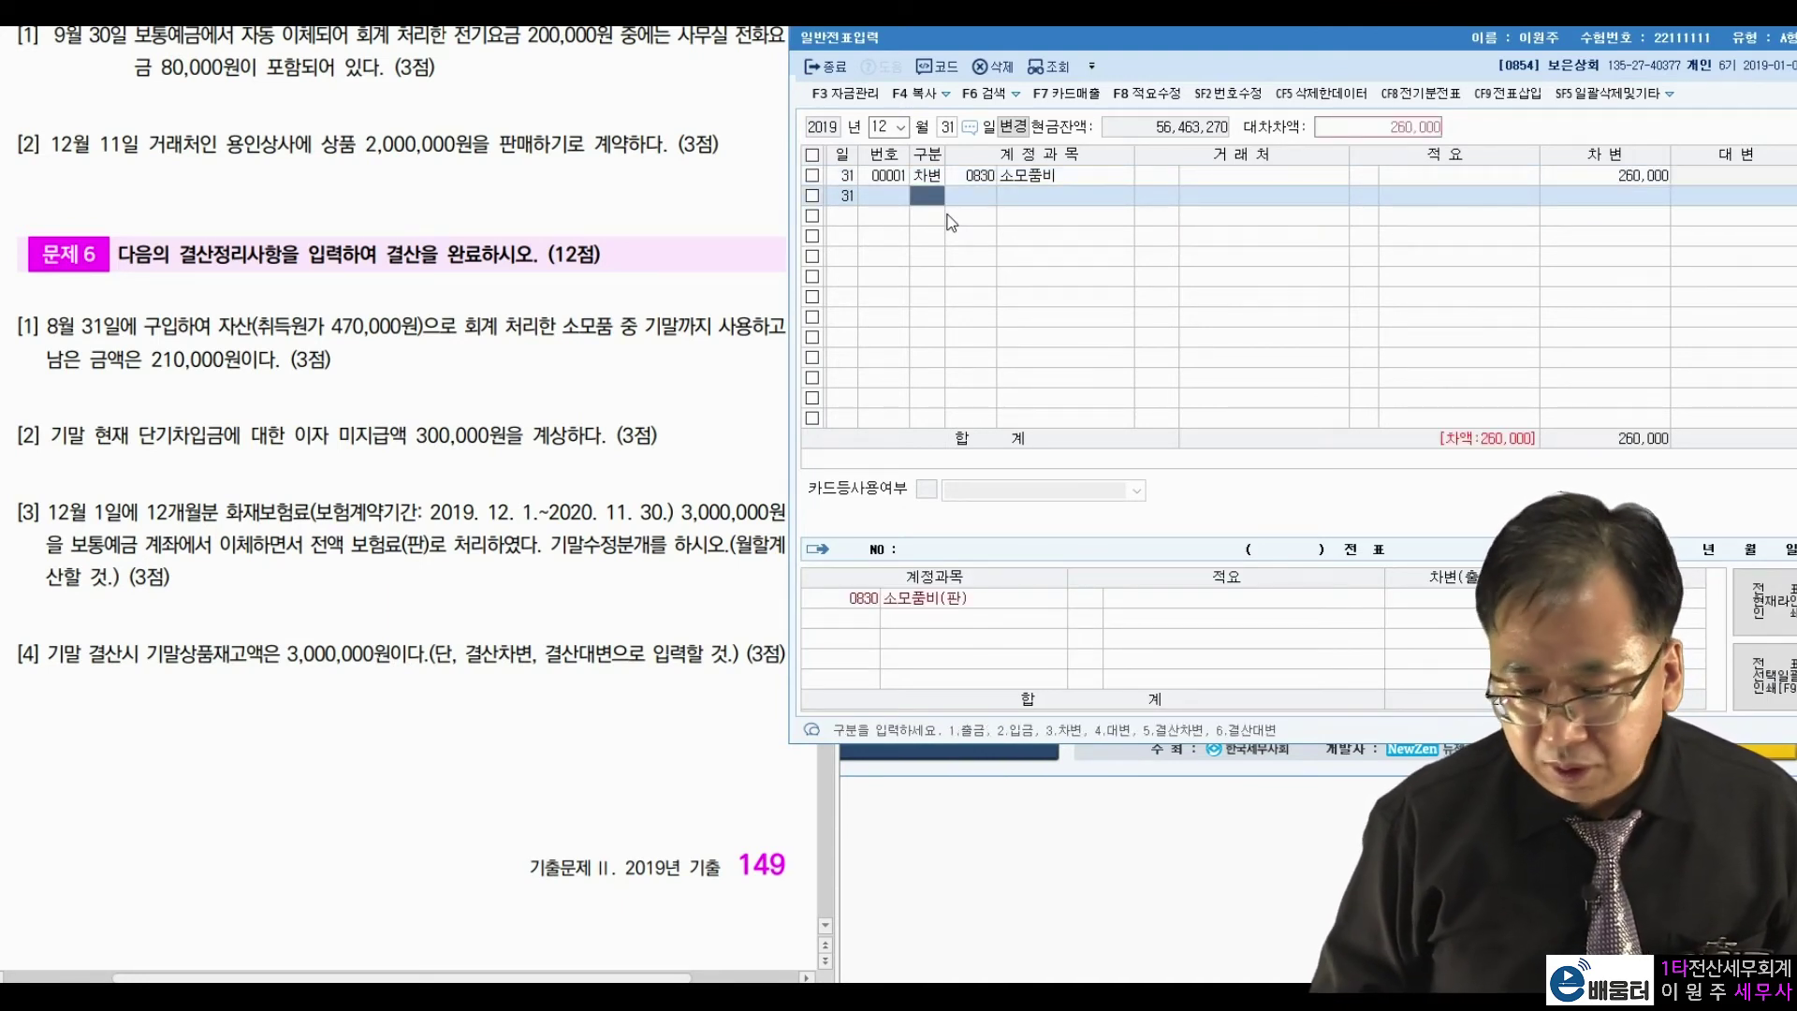
Credit 0122 소모품 260,000 to balance the adjustment.
type("4소모")
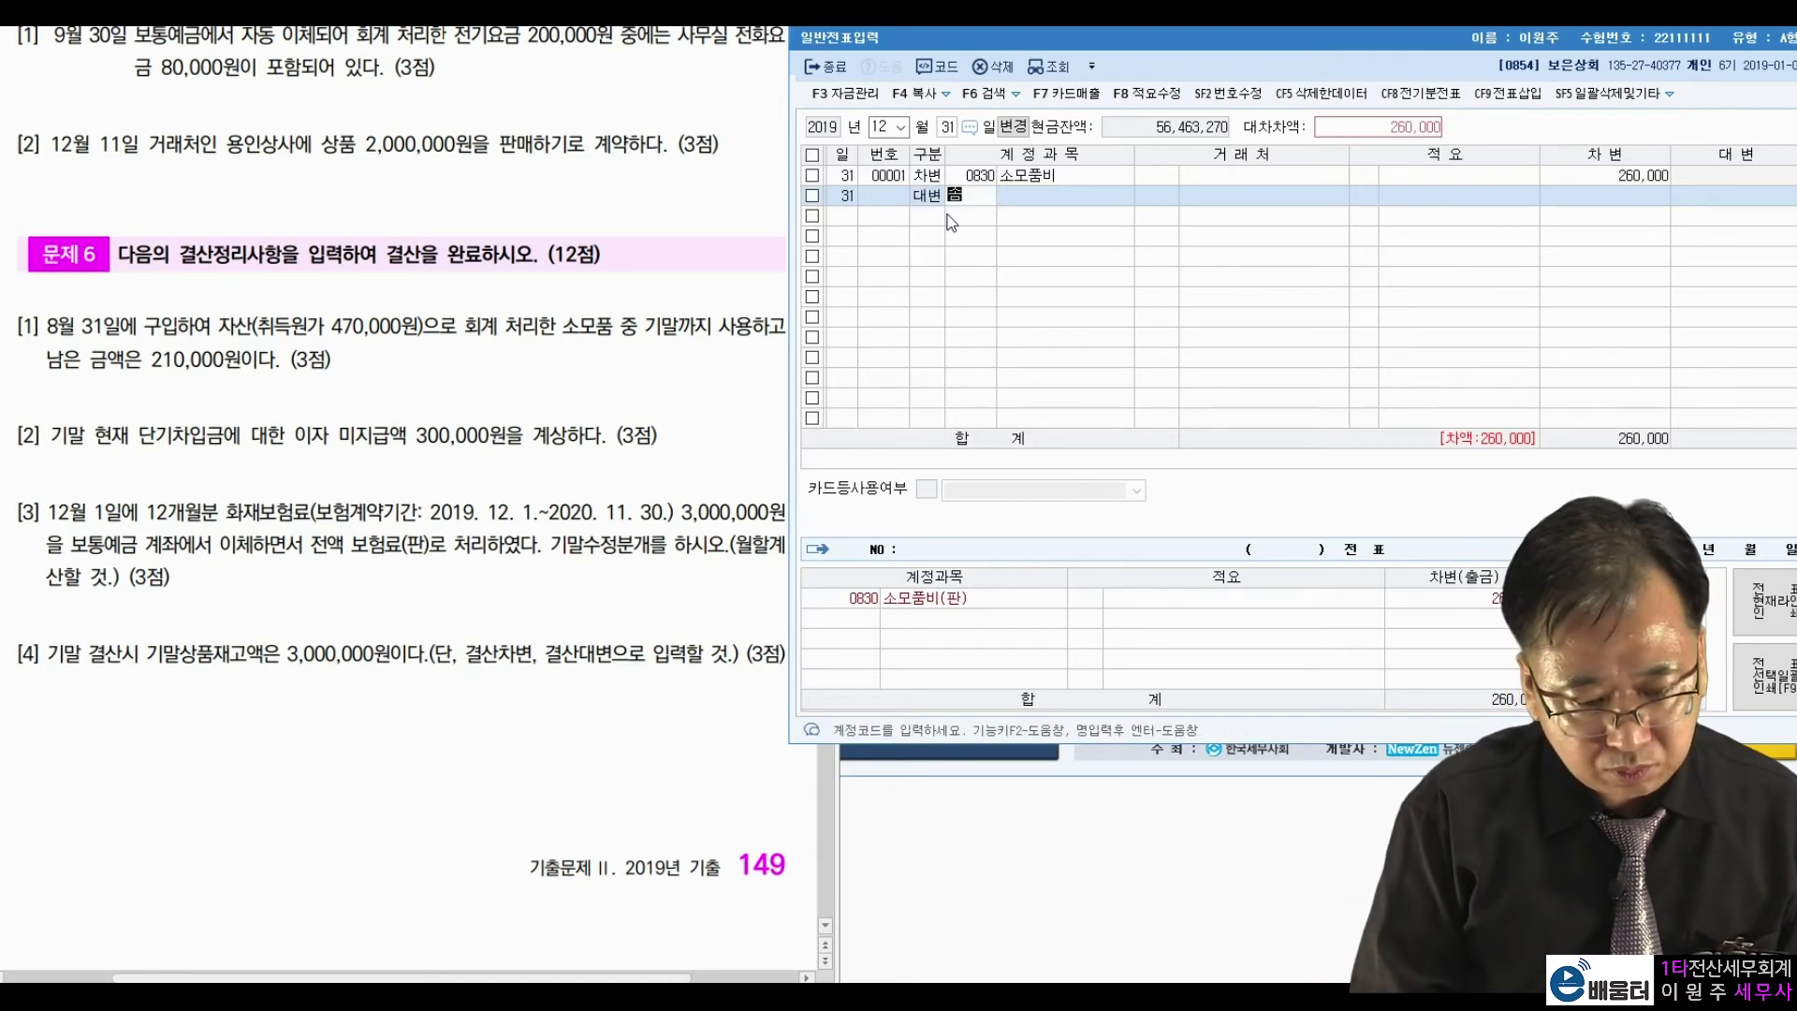
type("품")
key("Return")
key("Return")
key("Return")
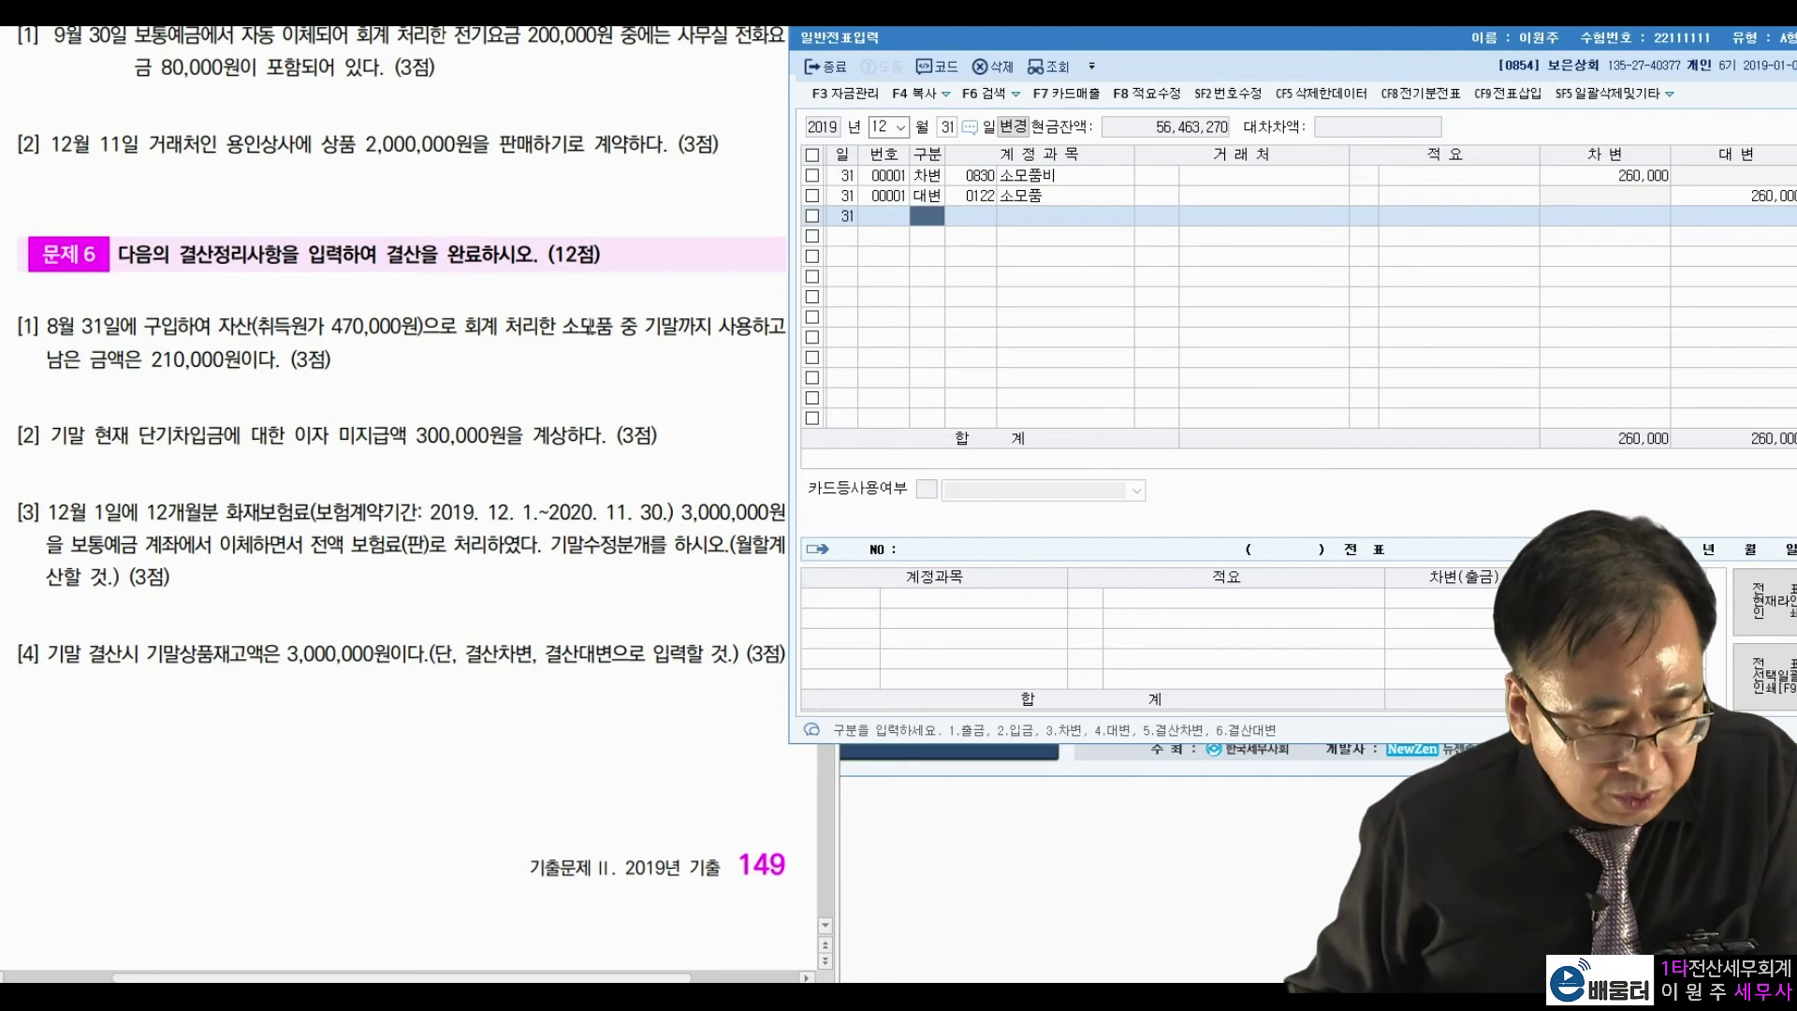
left_click(421, 432)
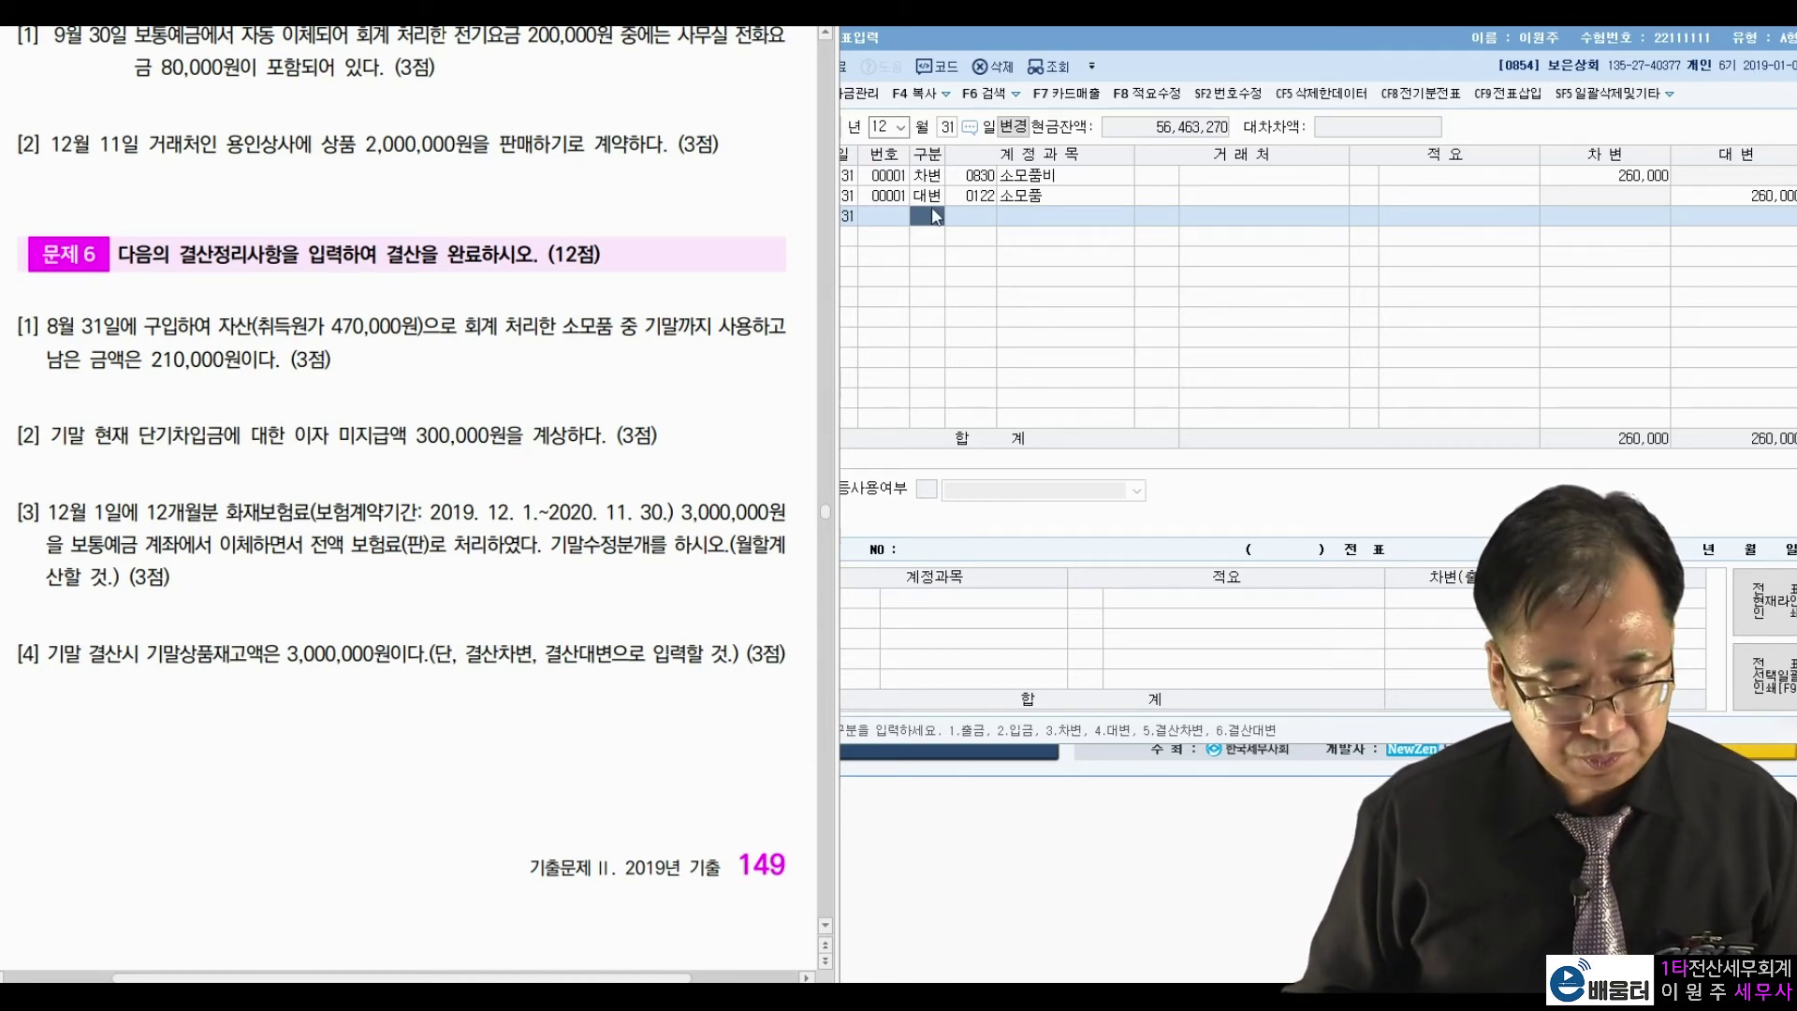
Debit 0951 이자비용 300,000 on December 31.
left_click(928, 216)
type("3")
type("이자")
key("Return")
key("Return")
key("Return")
key("Return")
type("300000")
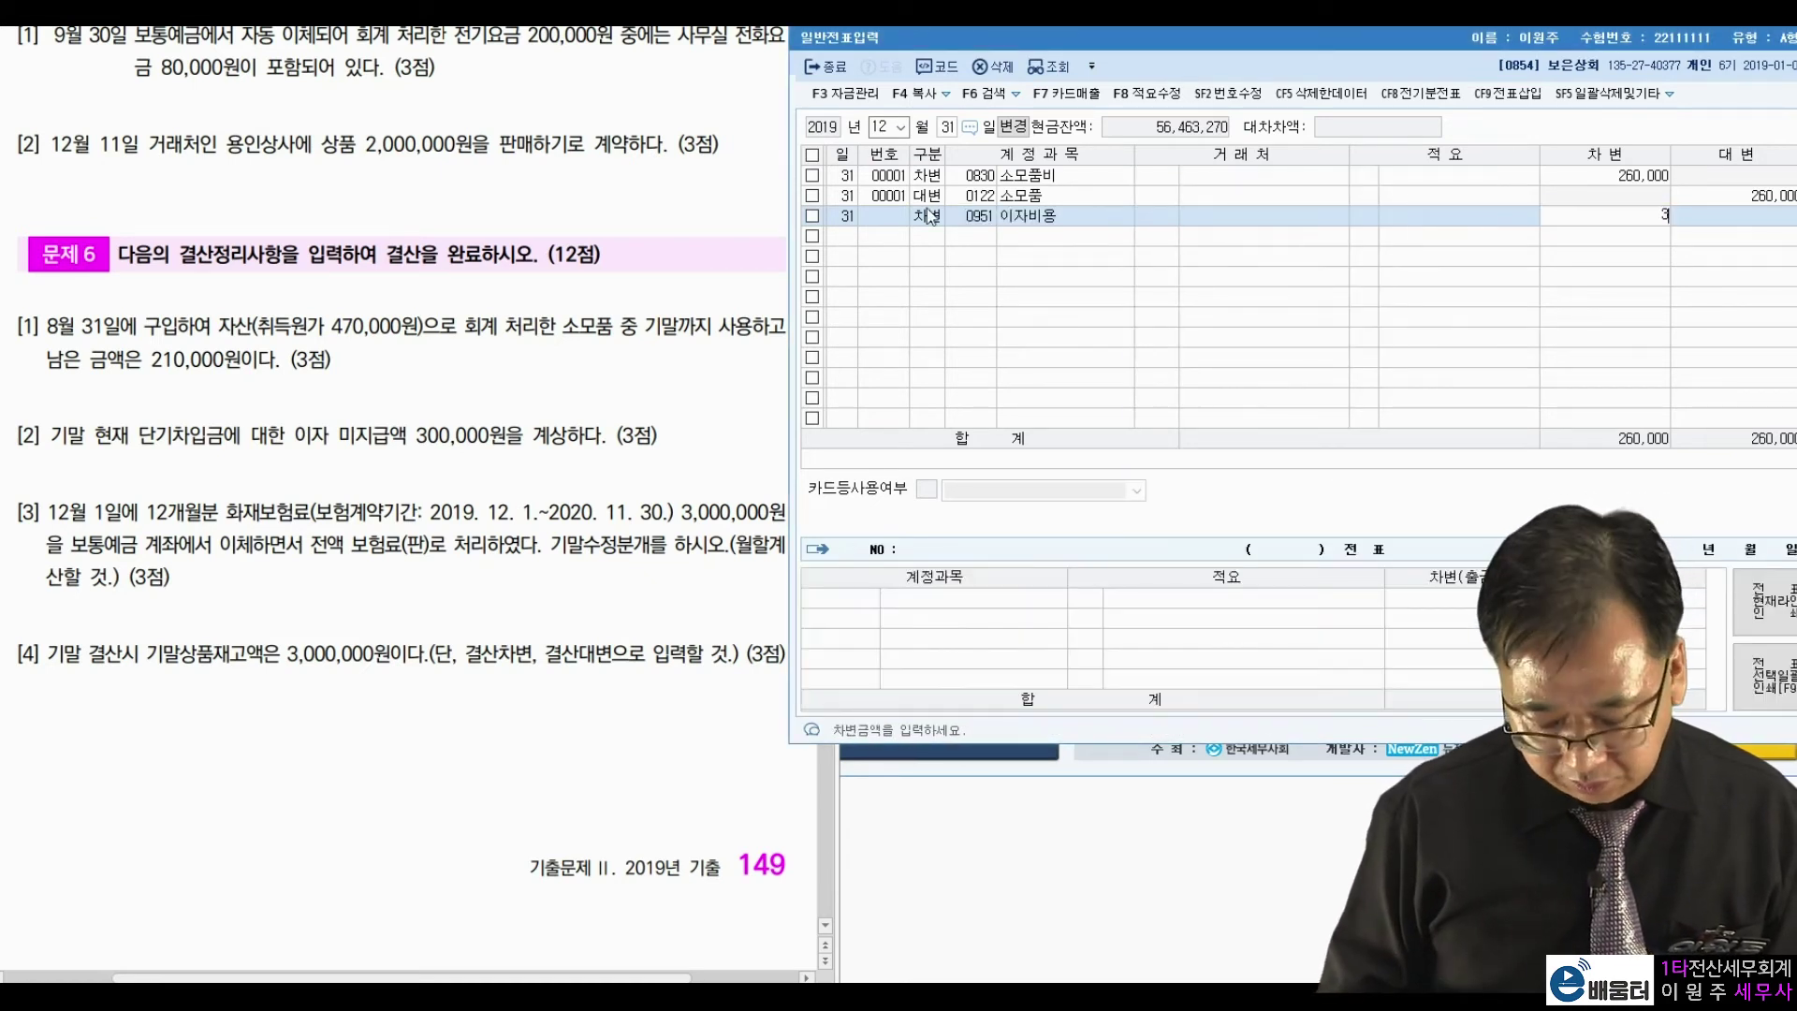
key("Return")
type("4253")
key("Return")
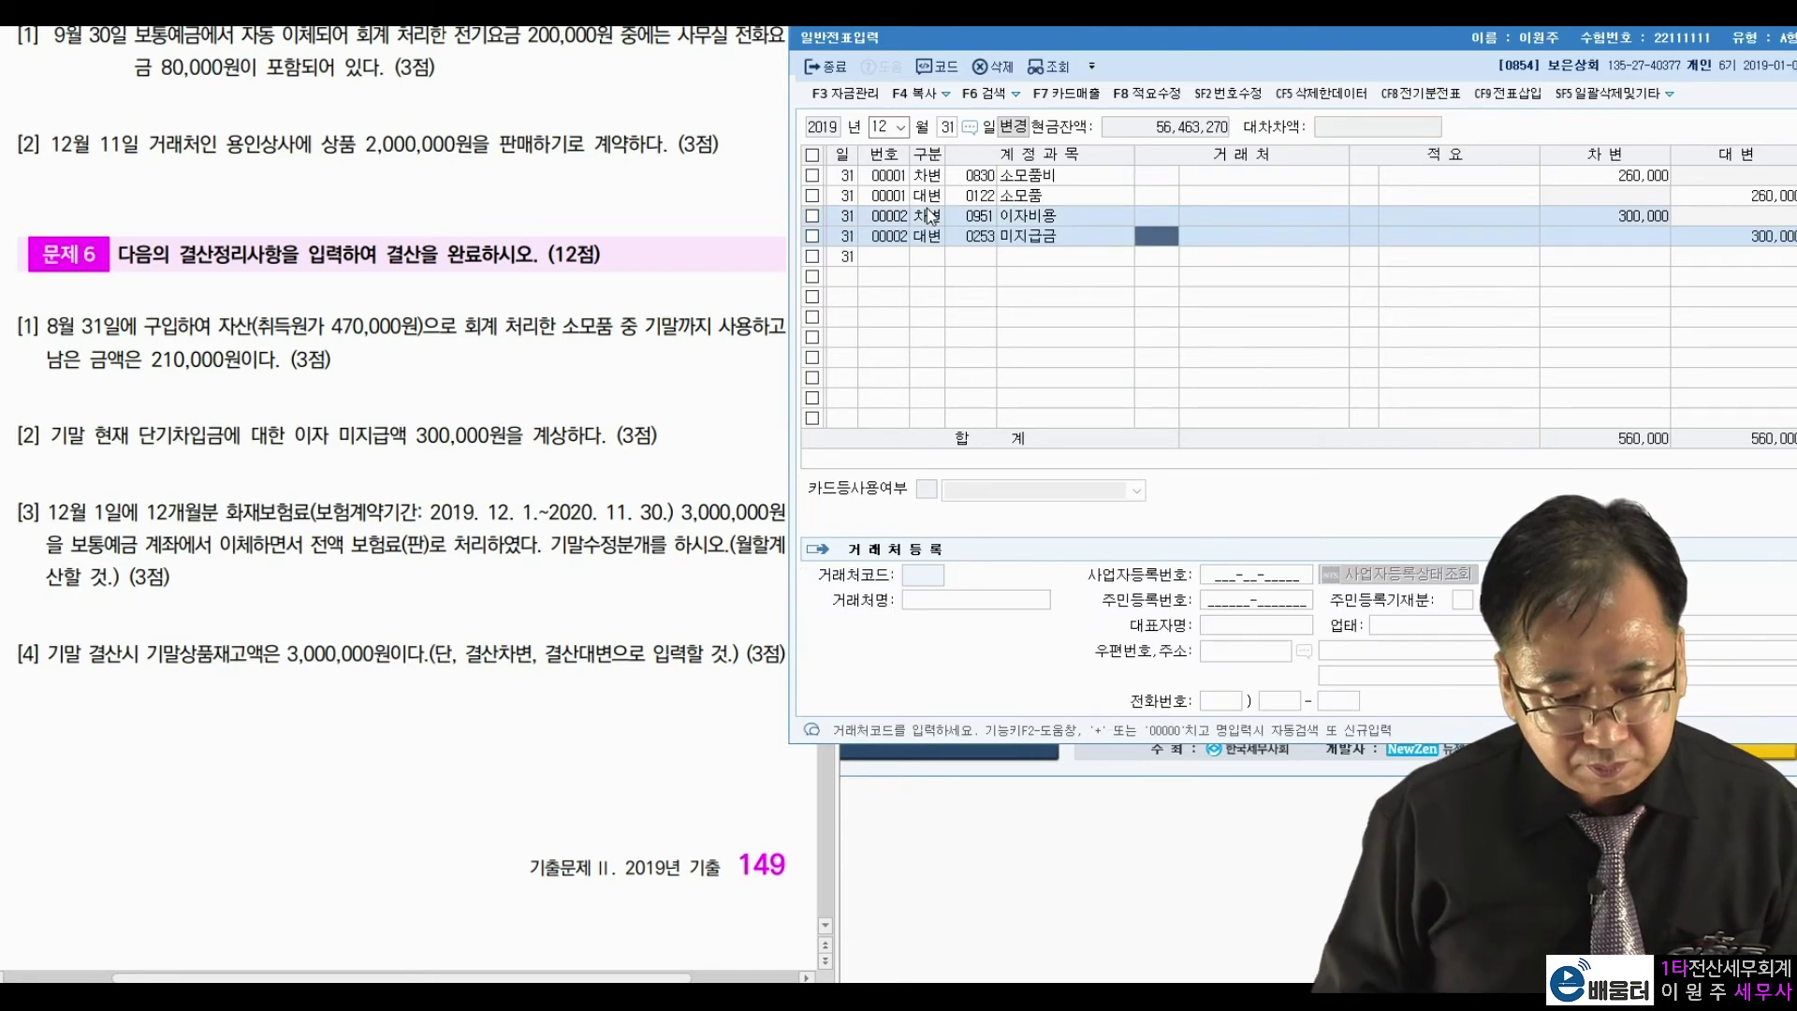
Correct the credit account to 0262 미지급비용 for the 300,000.
key("shift+Tab")
type("미지급")
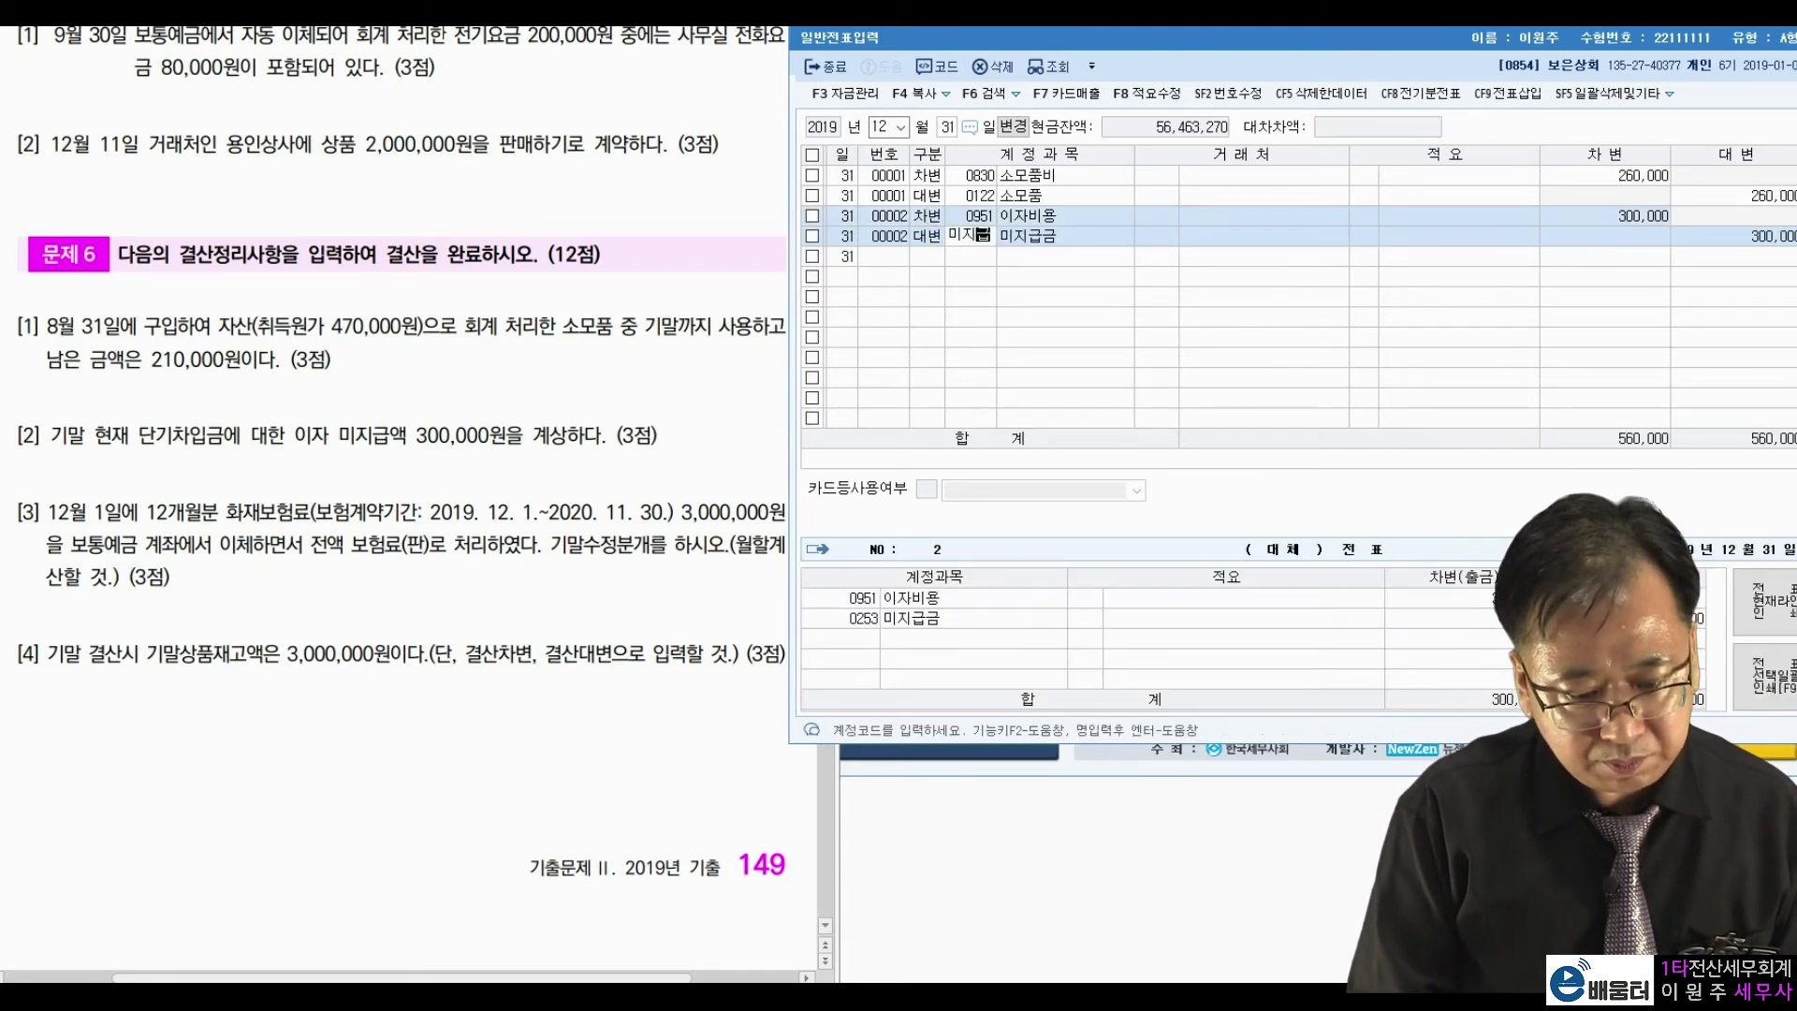
key("Return")
key("Down")
key("Down")
key("Return")
key("Return")
key("Return")
key("Return")
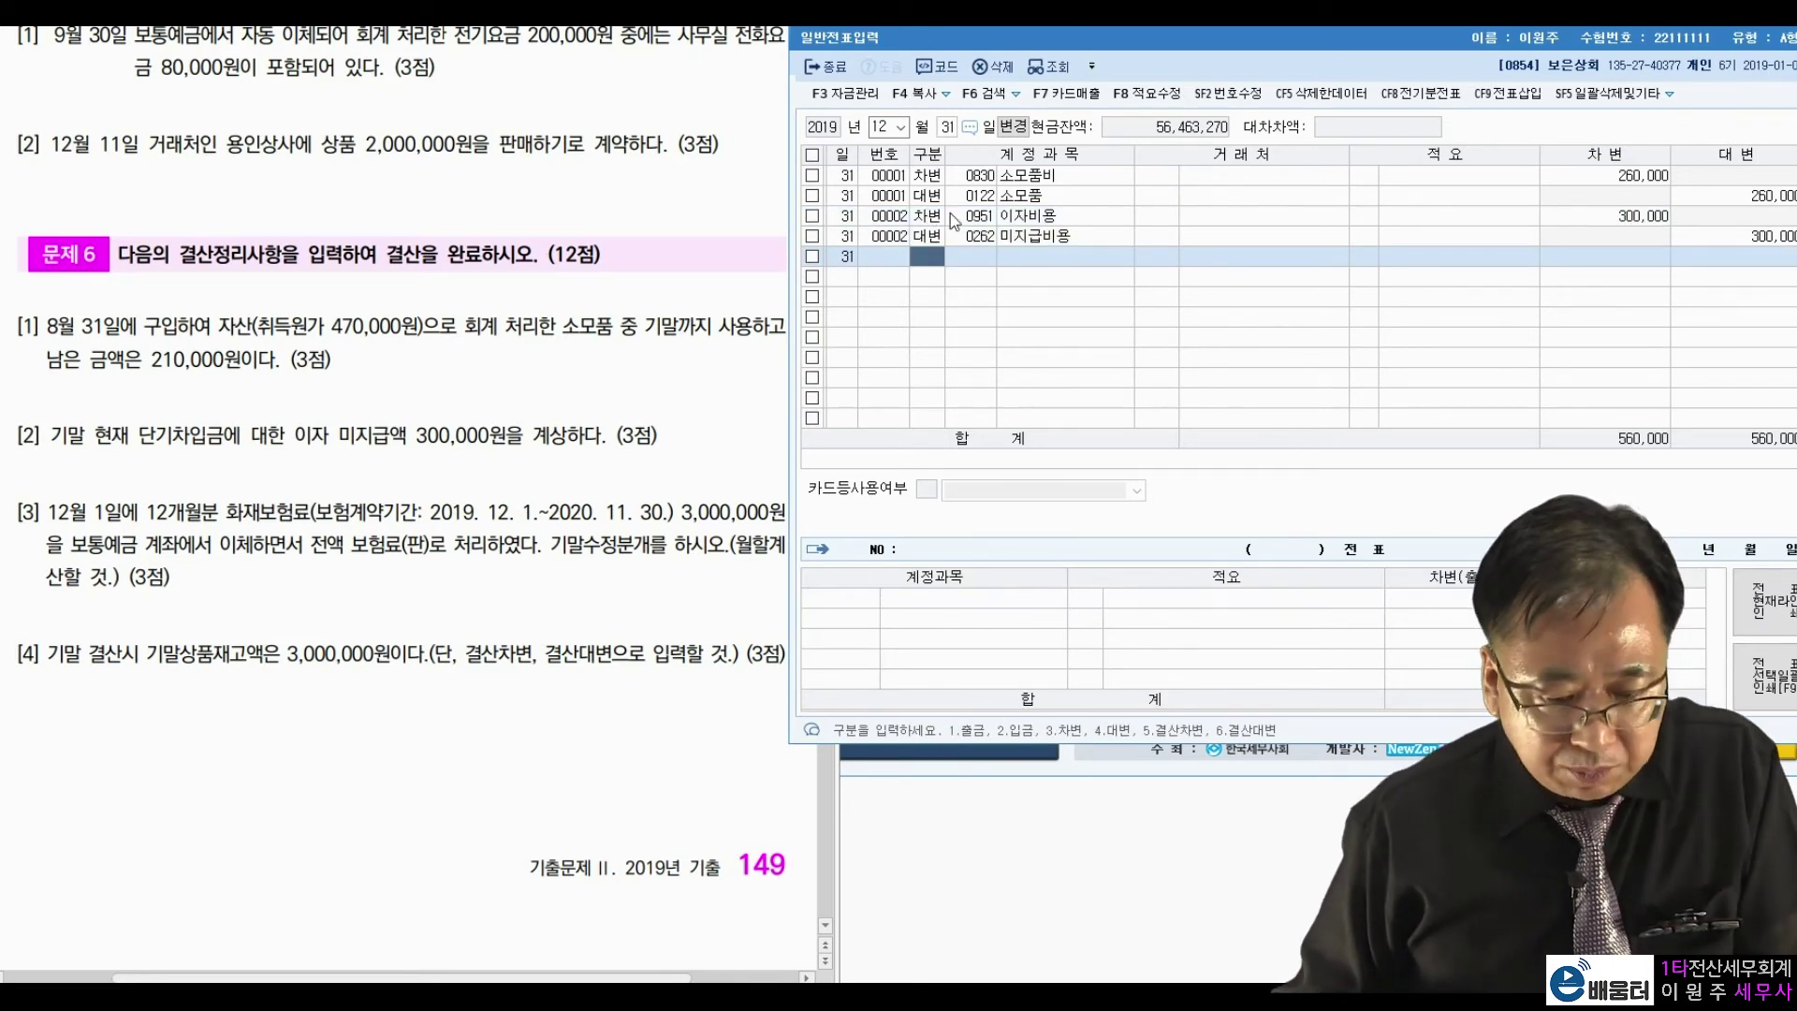
left_click(232, 494)
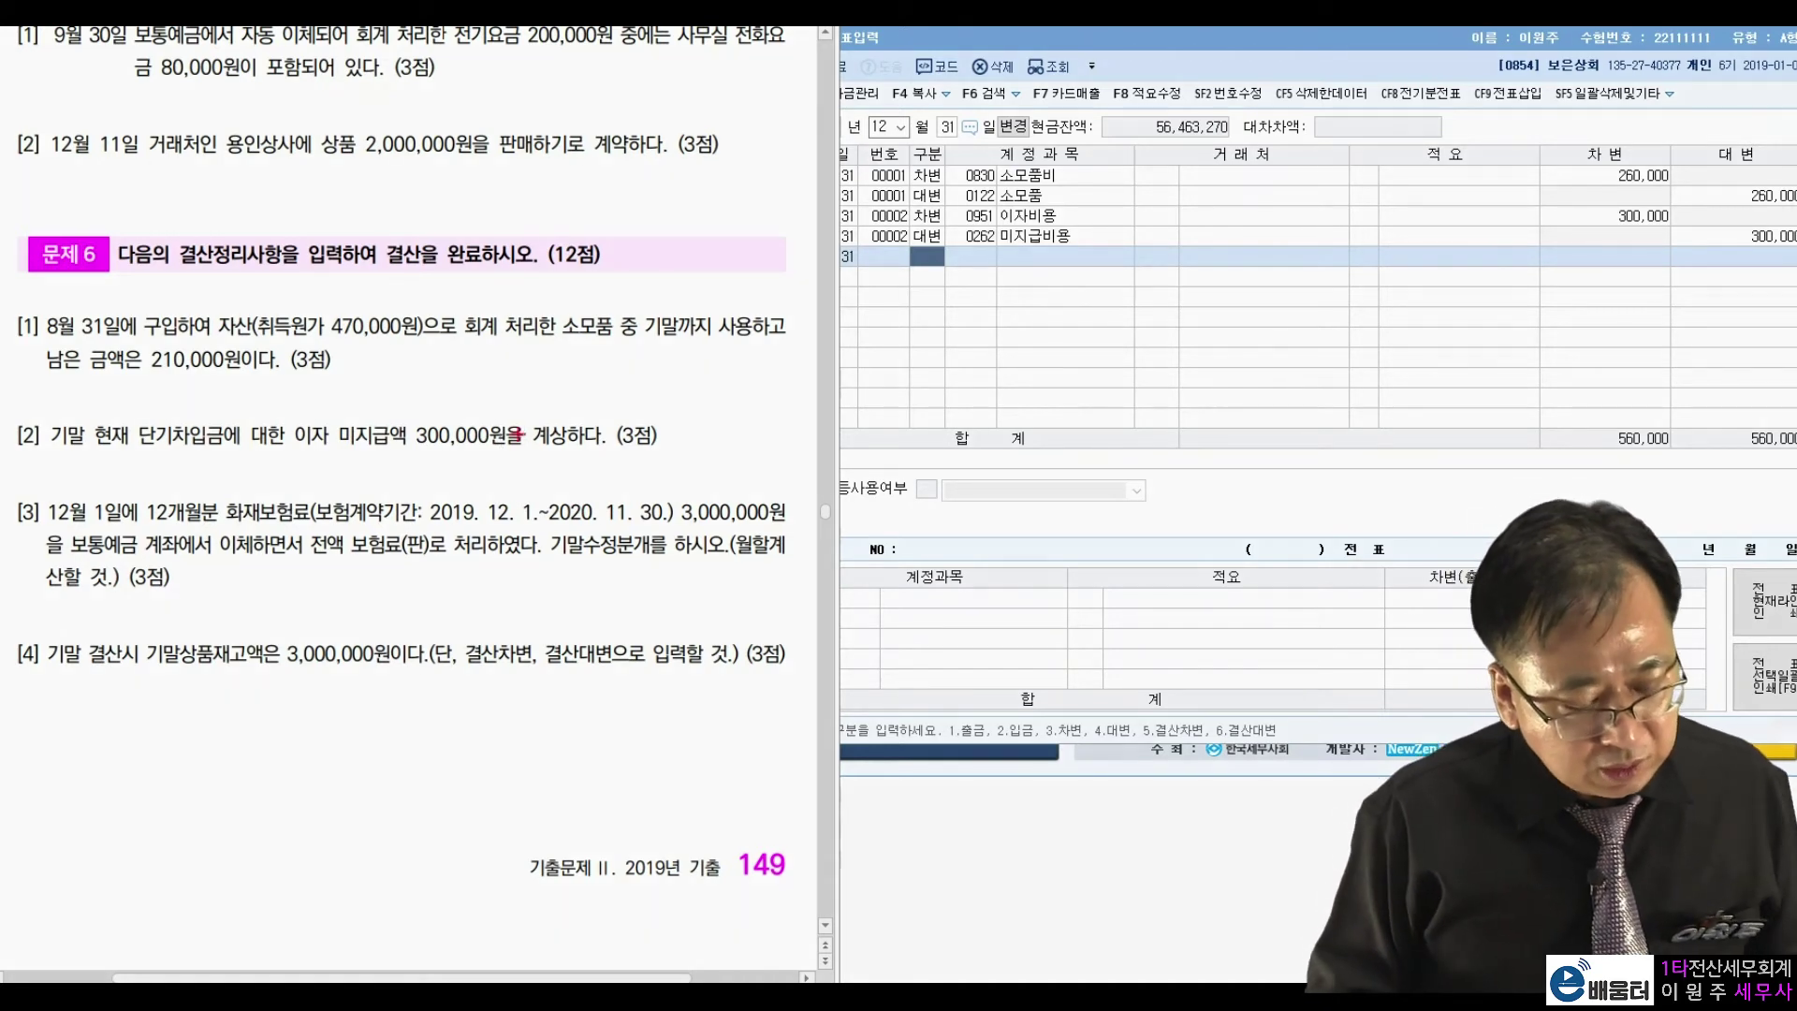
mouse_move(744, 545)
left_mouse_down()
mouse_move(775, 510)
mouse_move(766, 536)
left_mouse_up()
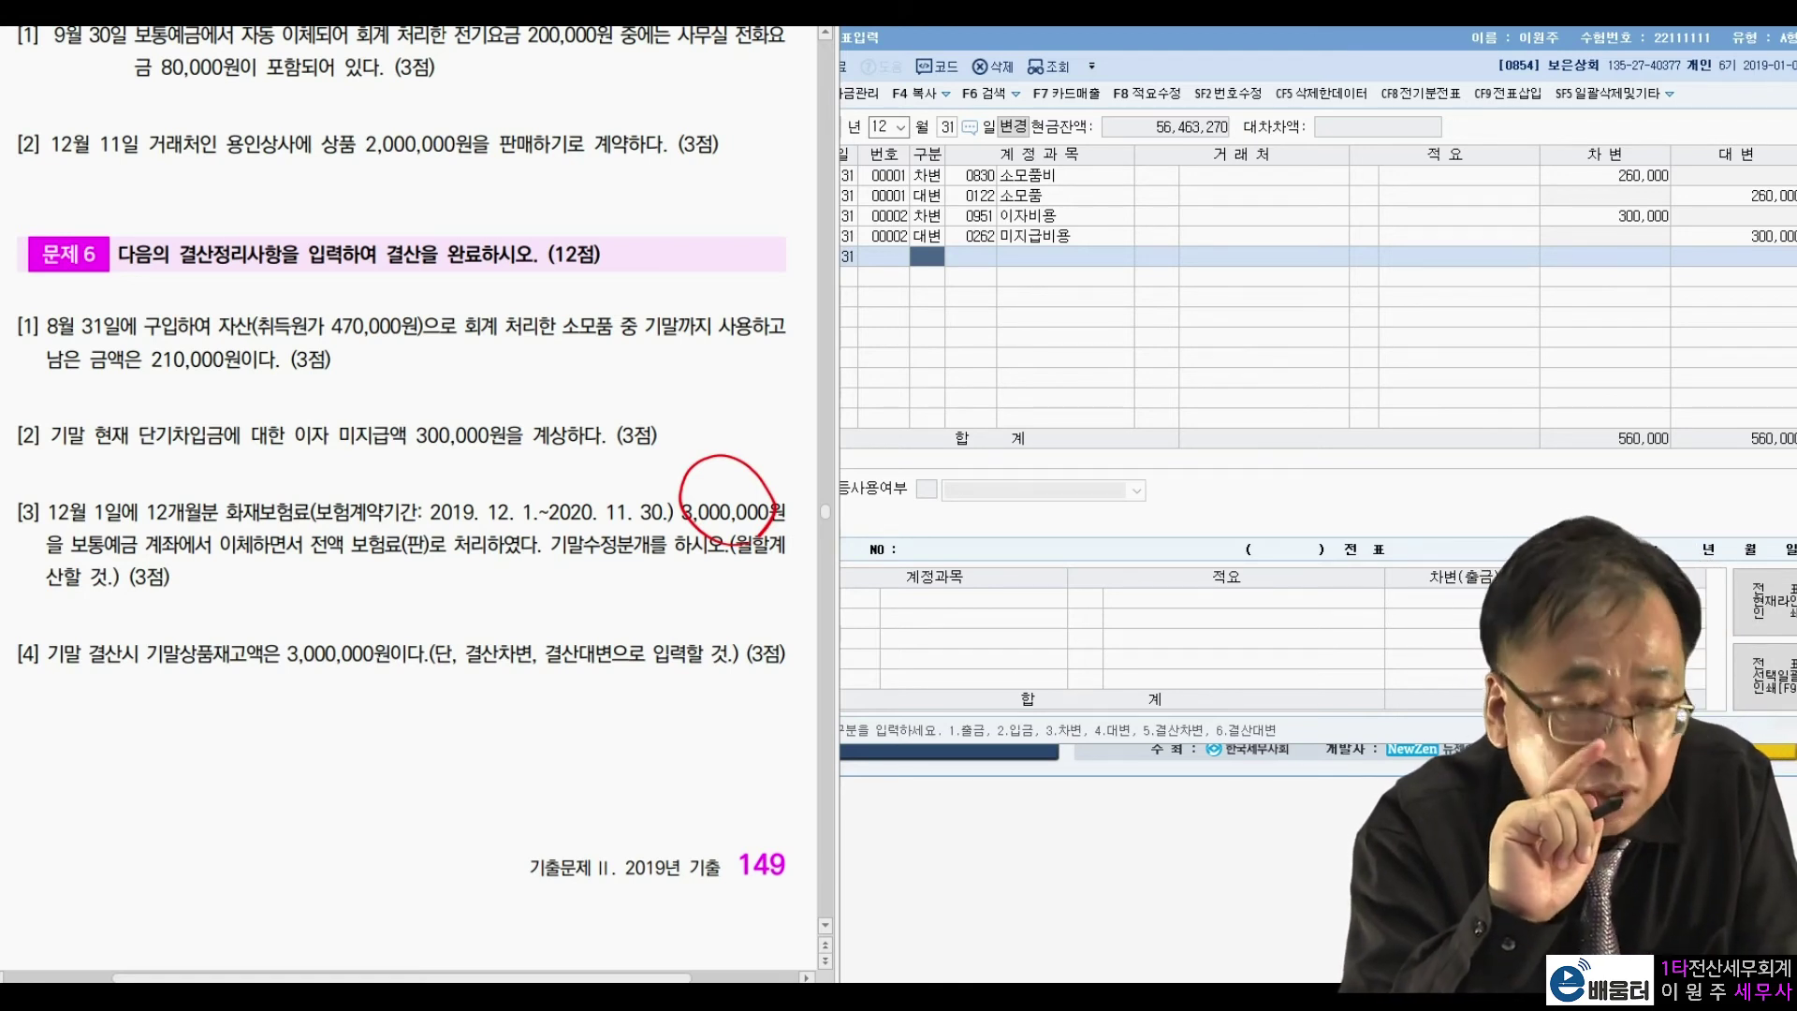
mouse_move(314, 577)
left_mouse_down()
mouse_move(329, 609)
mouse_move(404, 566)
mouse_move(473, 591)
mouse_move(554, 568)
mouse_move(477, 565)
mouse_move(543, 532)
left_mouse_up()
left_click_drag(513, 482, 462, 535)
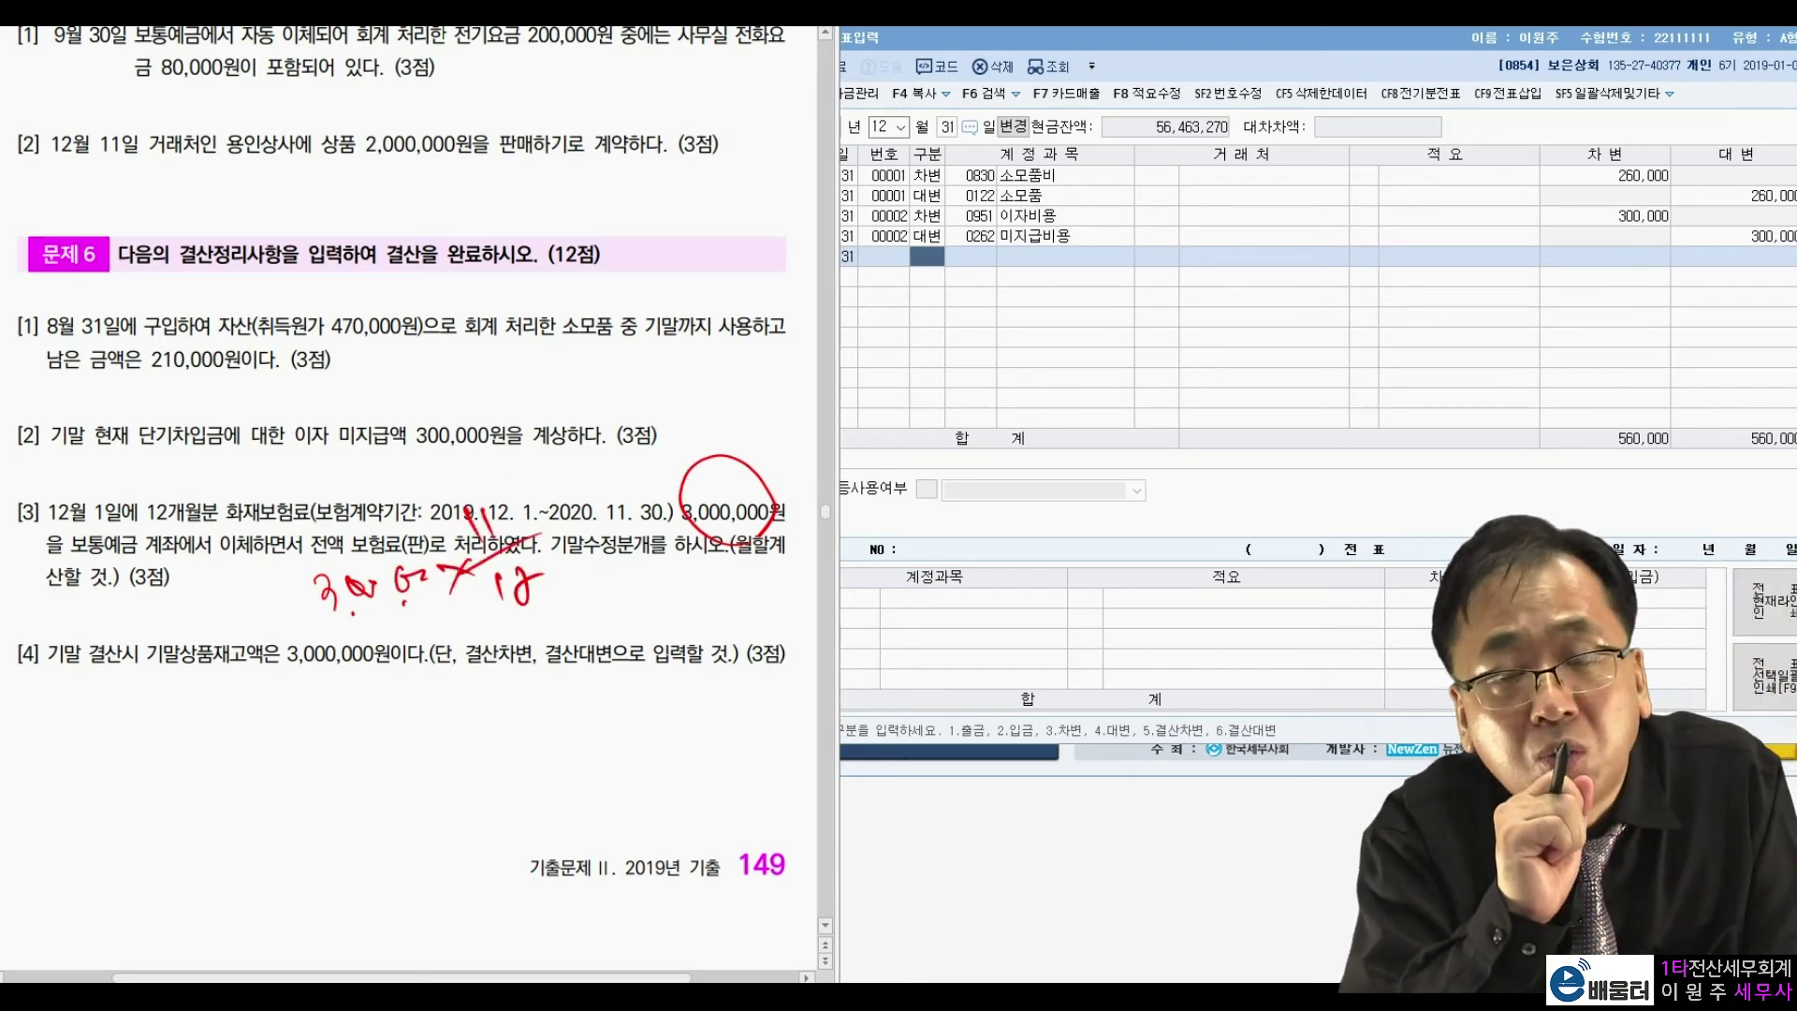
left_click_drag(491, 520, 504, 537)
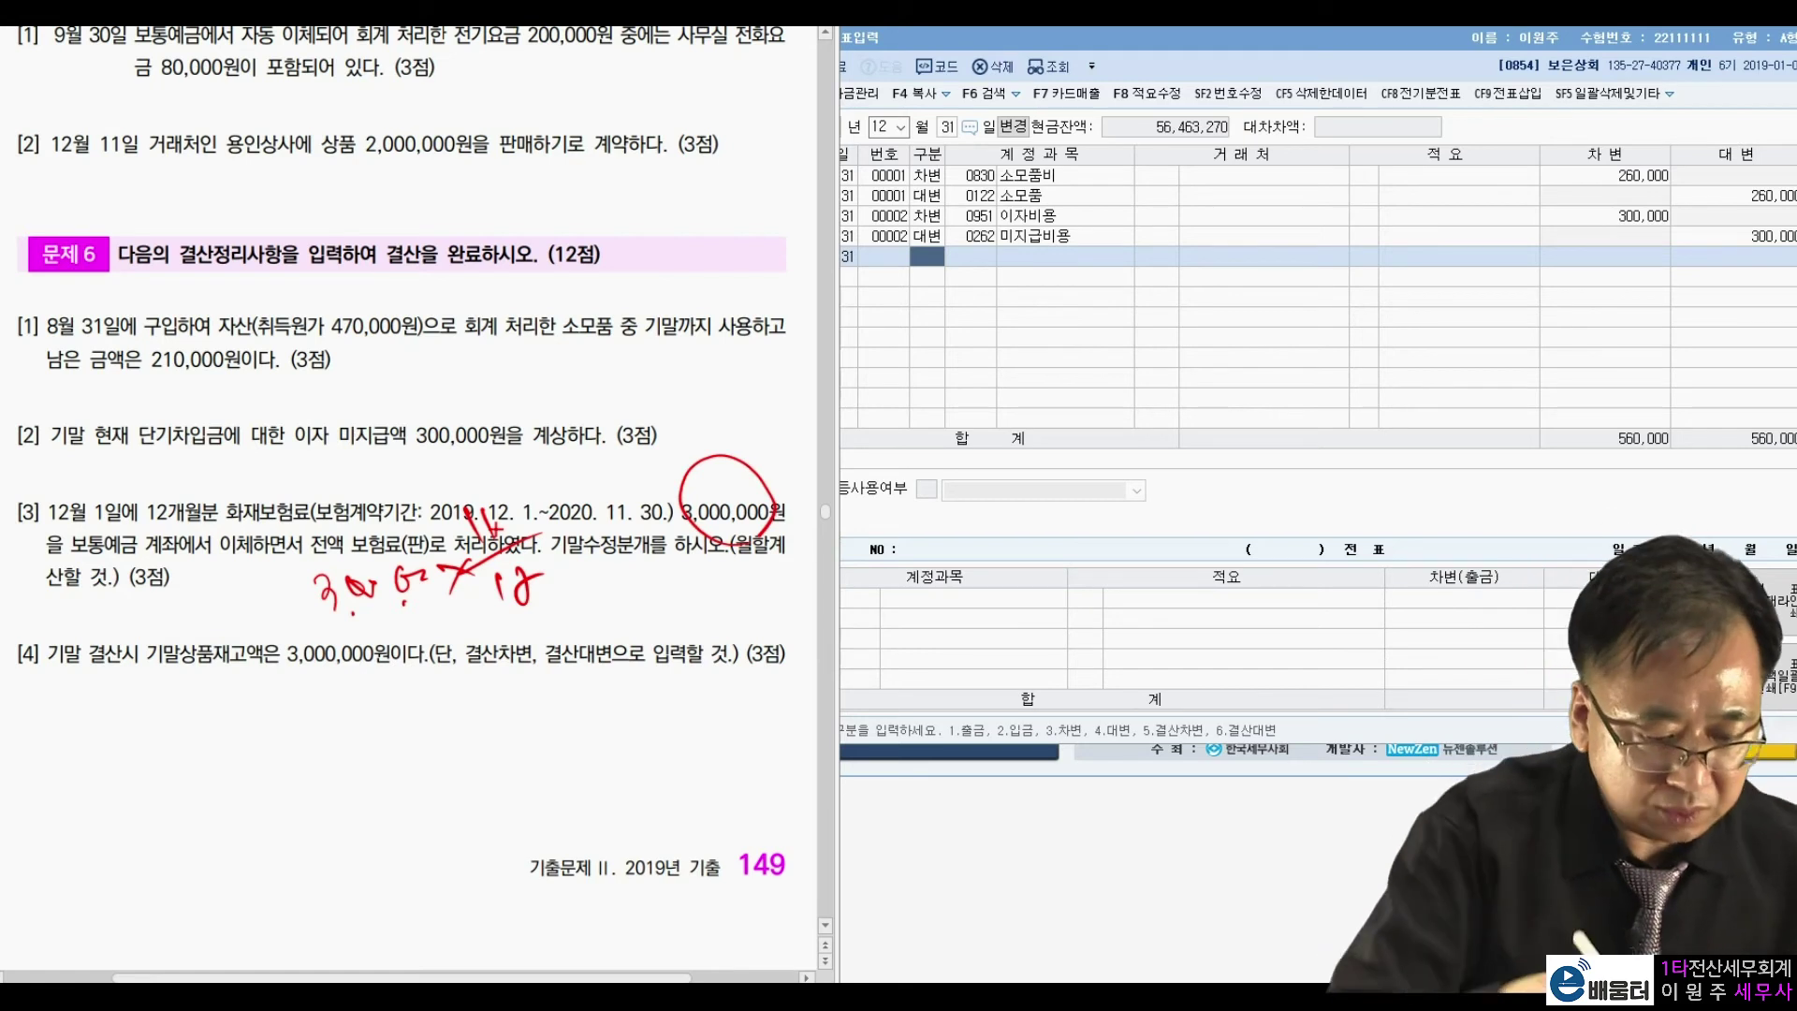
mouse_move(567, 623)
left_mouse_down()
mouse_move(618, 562)
mouse_move(681, 543)
mouse_move(713, 588)
mouse_move(635, 614)
left_mouse_up()
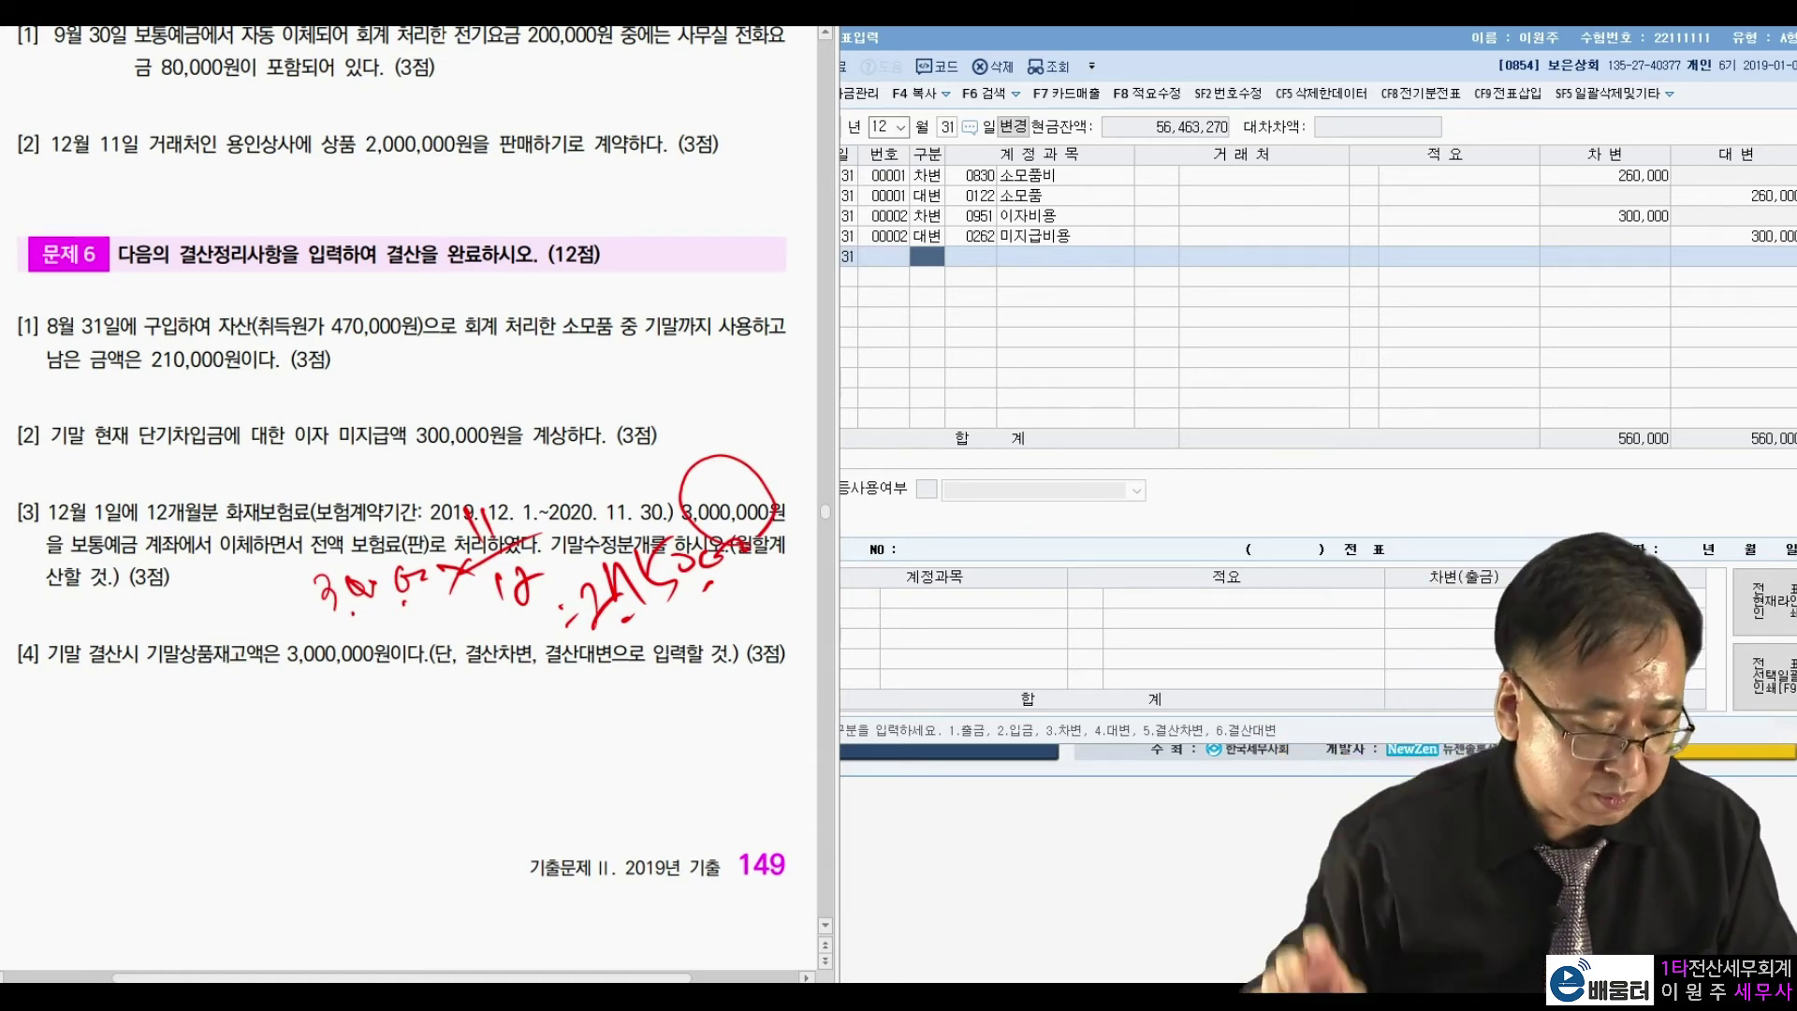
key("Escape")
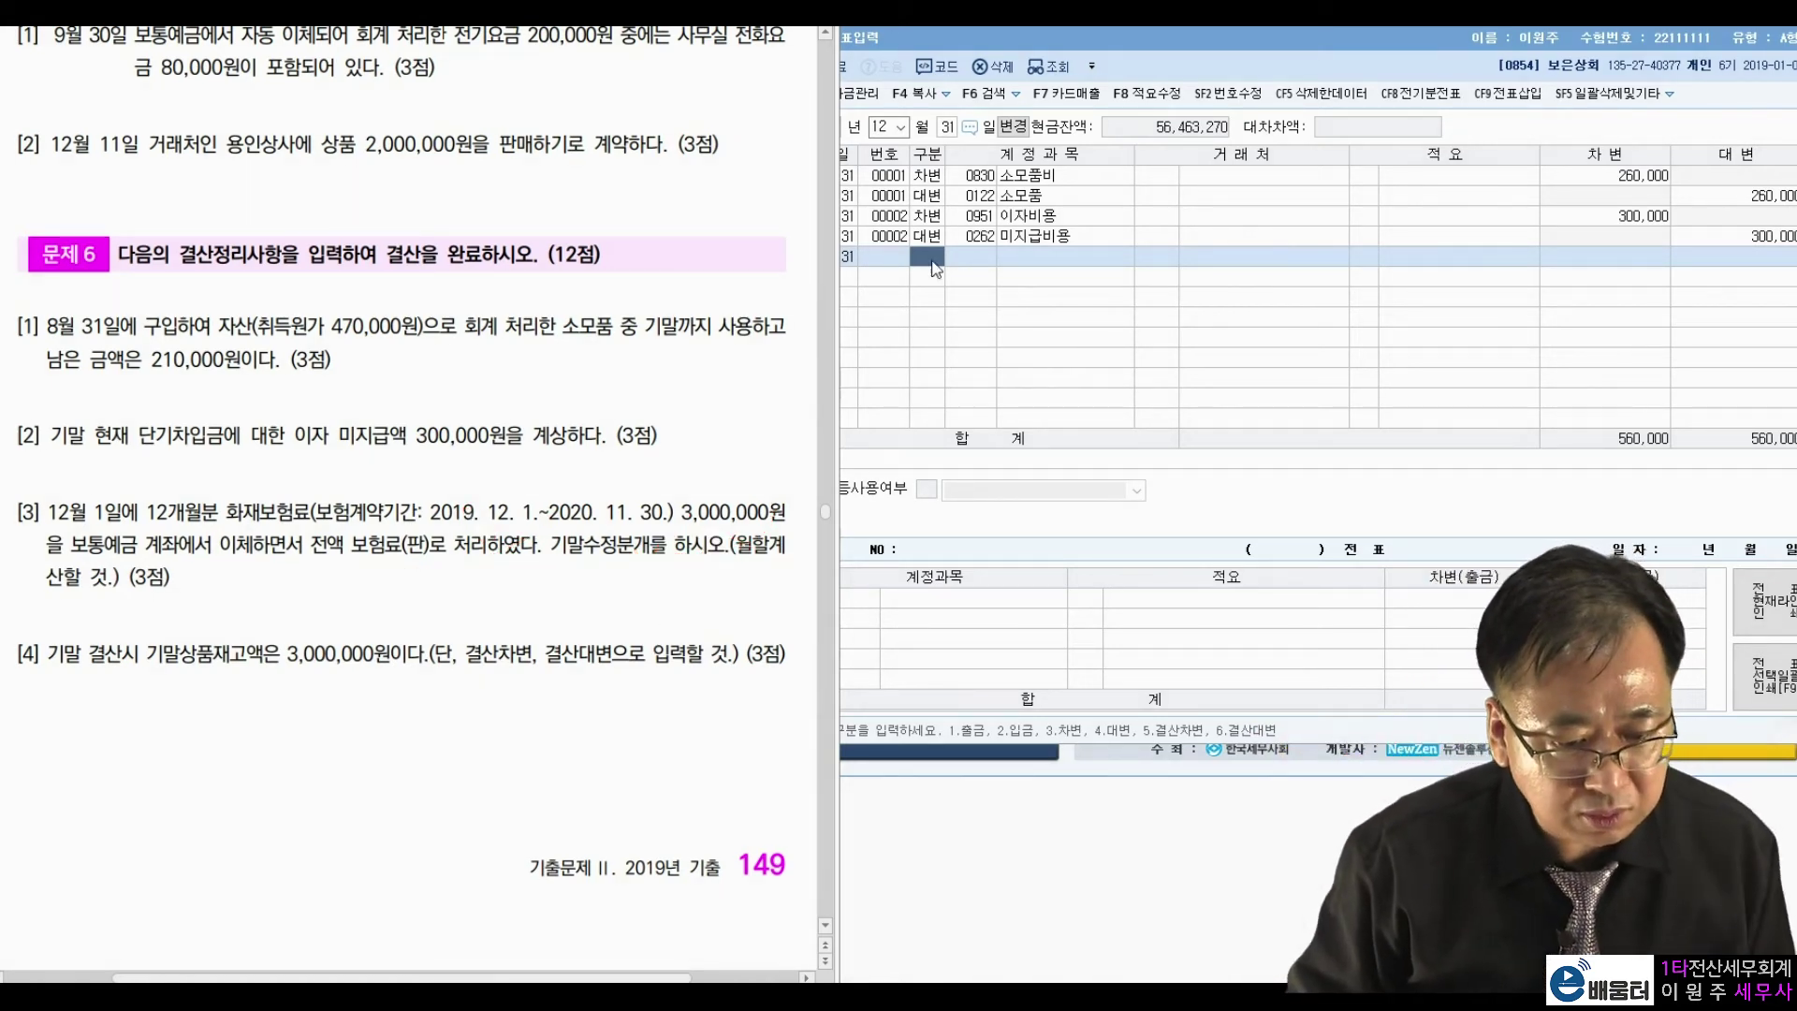
Debit 0133 선급비용 2,750,000 on December 31.
left_click(936, 257)
type("3")
type("선급비")
key("Return")
key("Return")
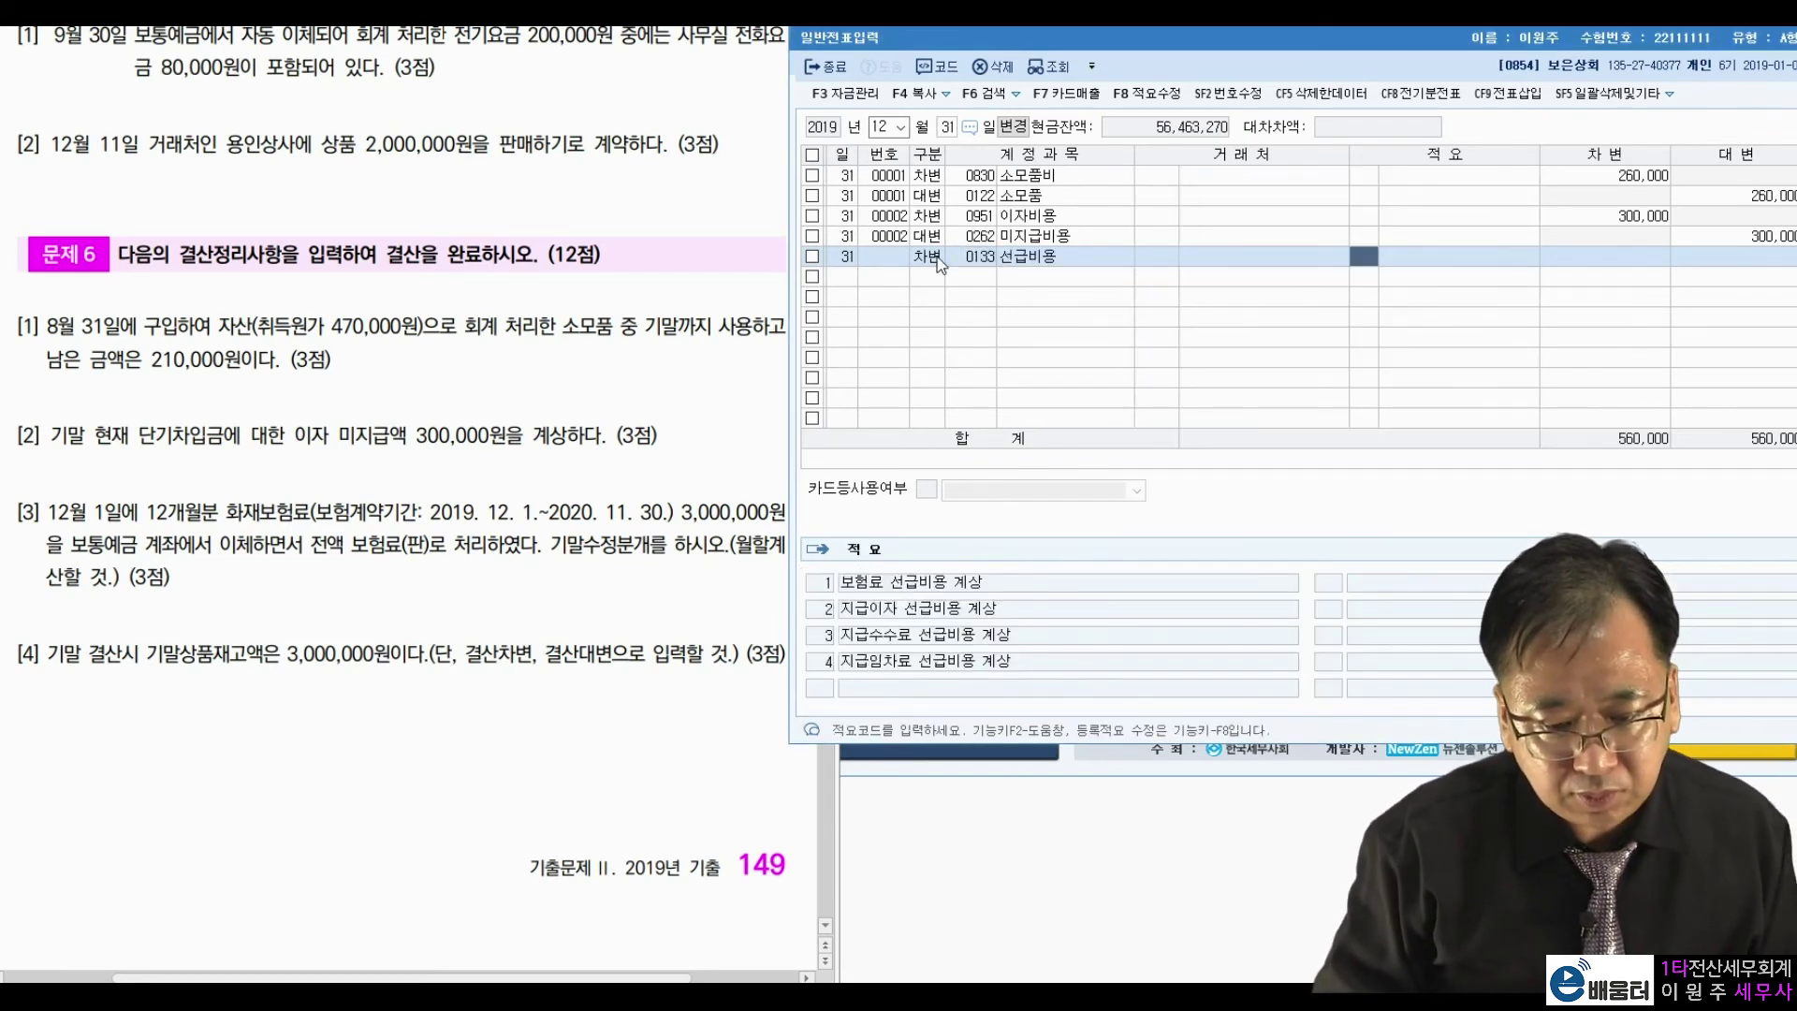
key("Return")
key("Return")
type("2,750,000")
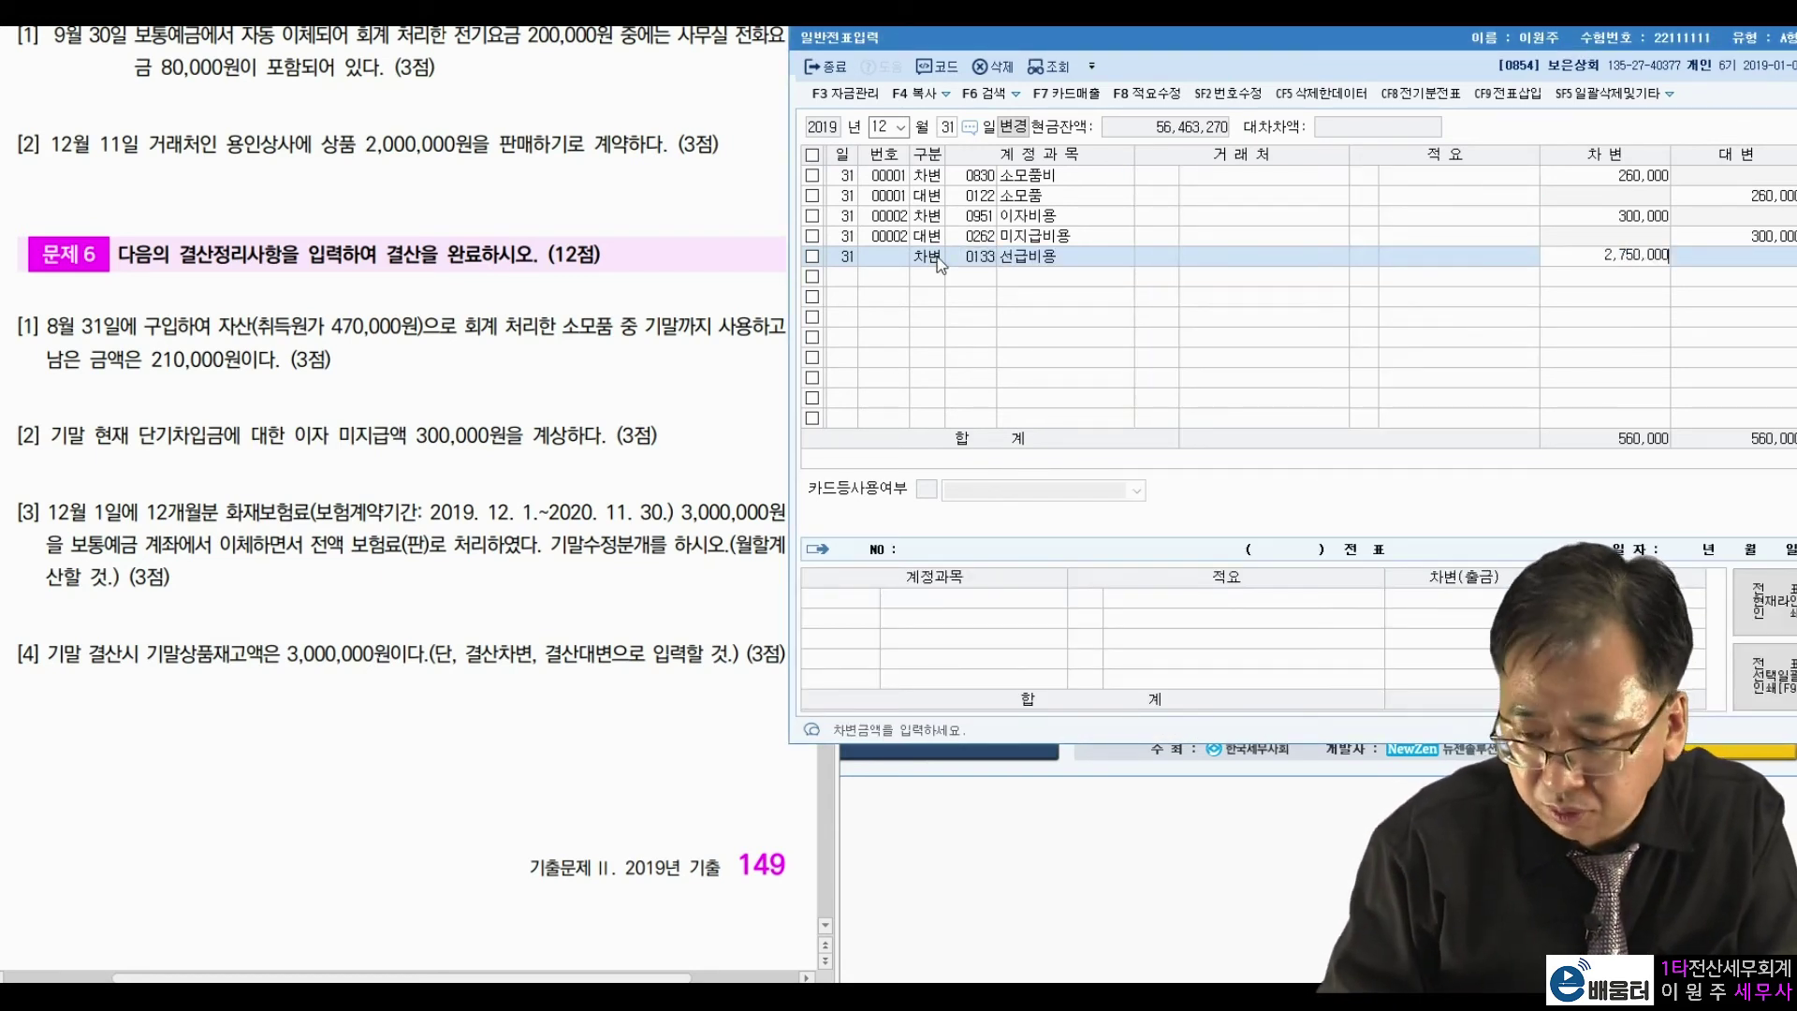
key("Return")
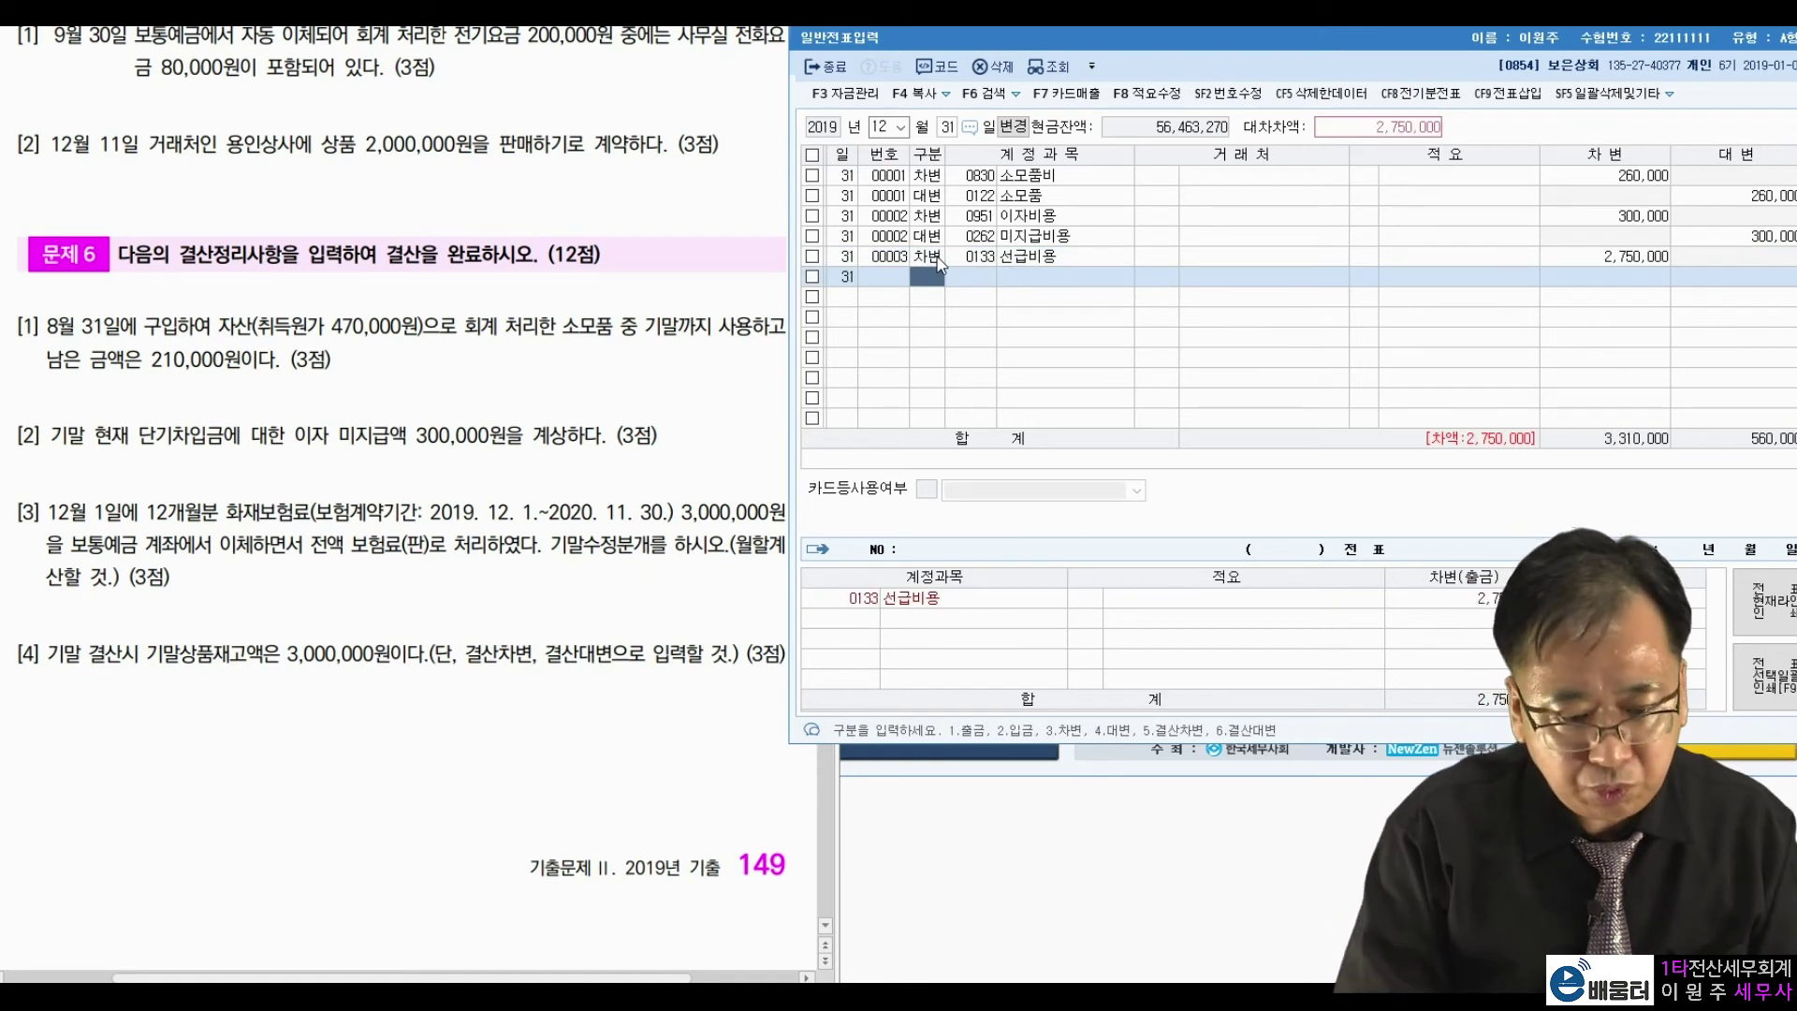
Credit 0821 보험료 2,750,000 to balance the prepaid insurance entry.
type("4")
key("Return")
type("보험")
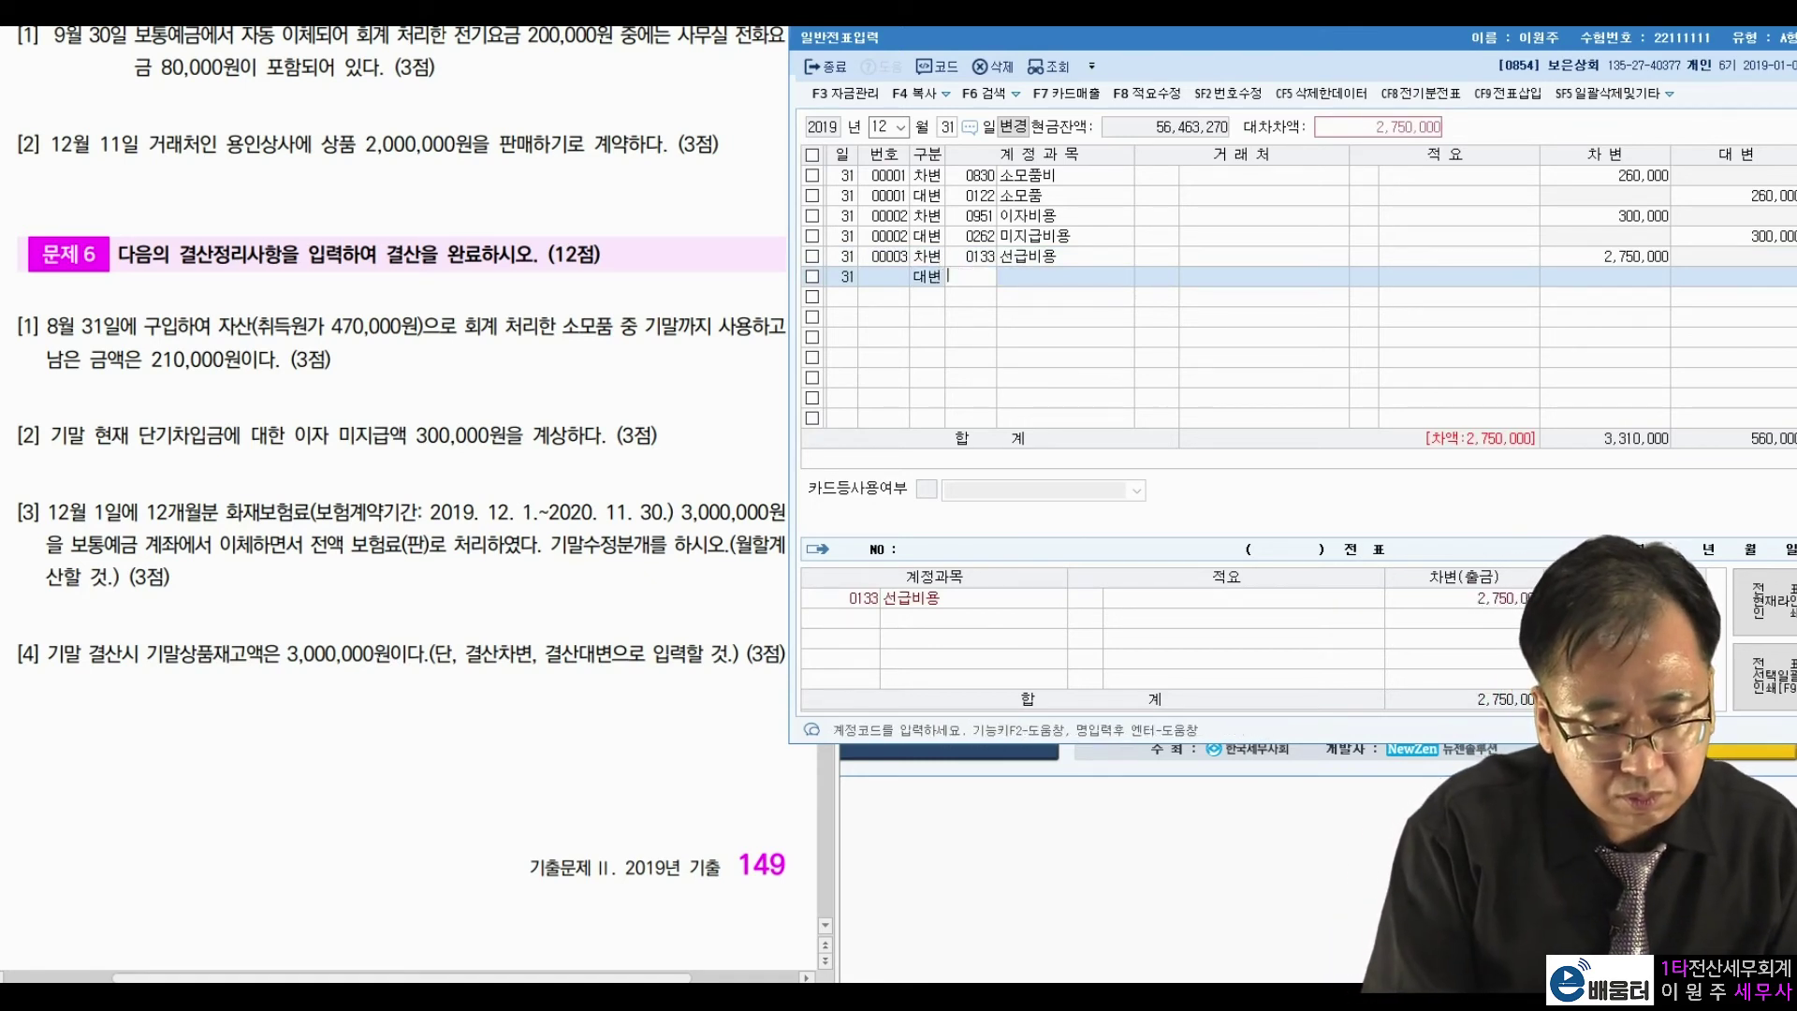
type("료")
key("Return")
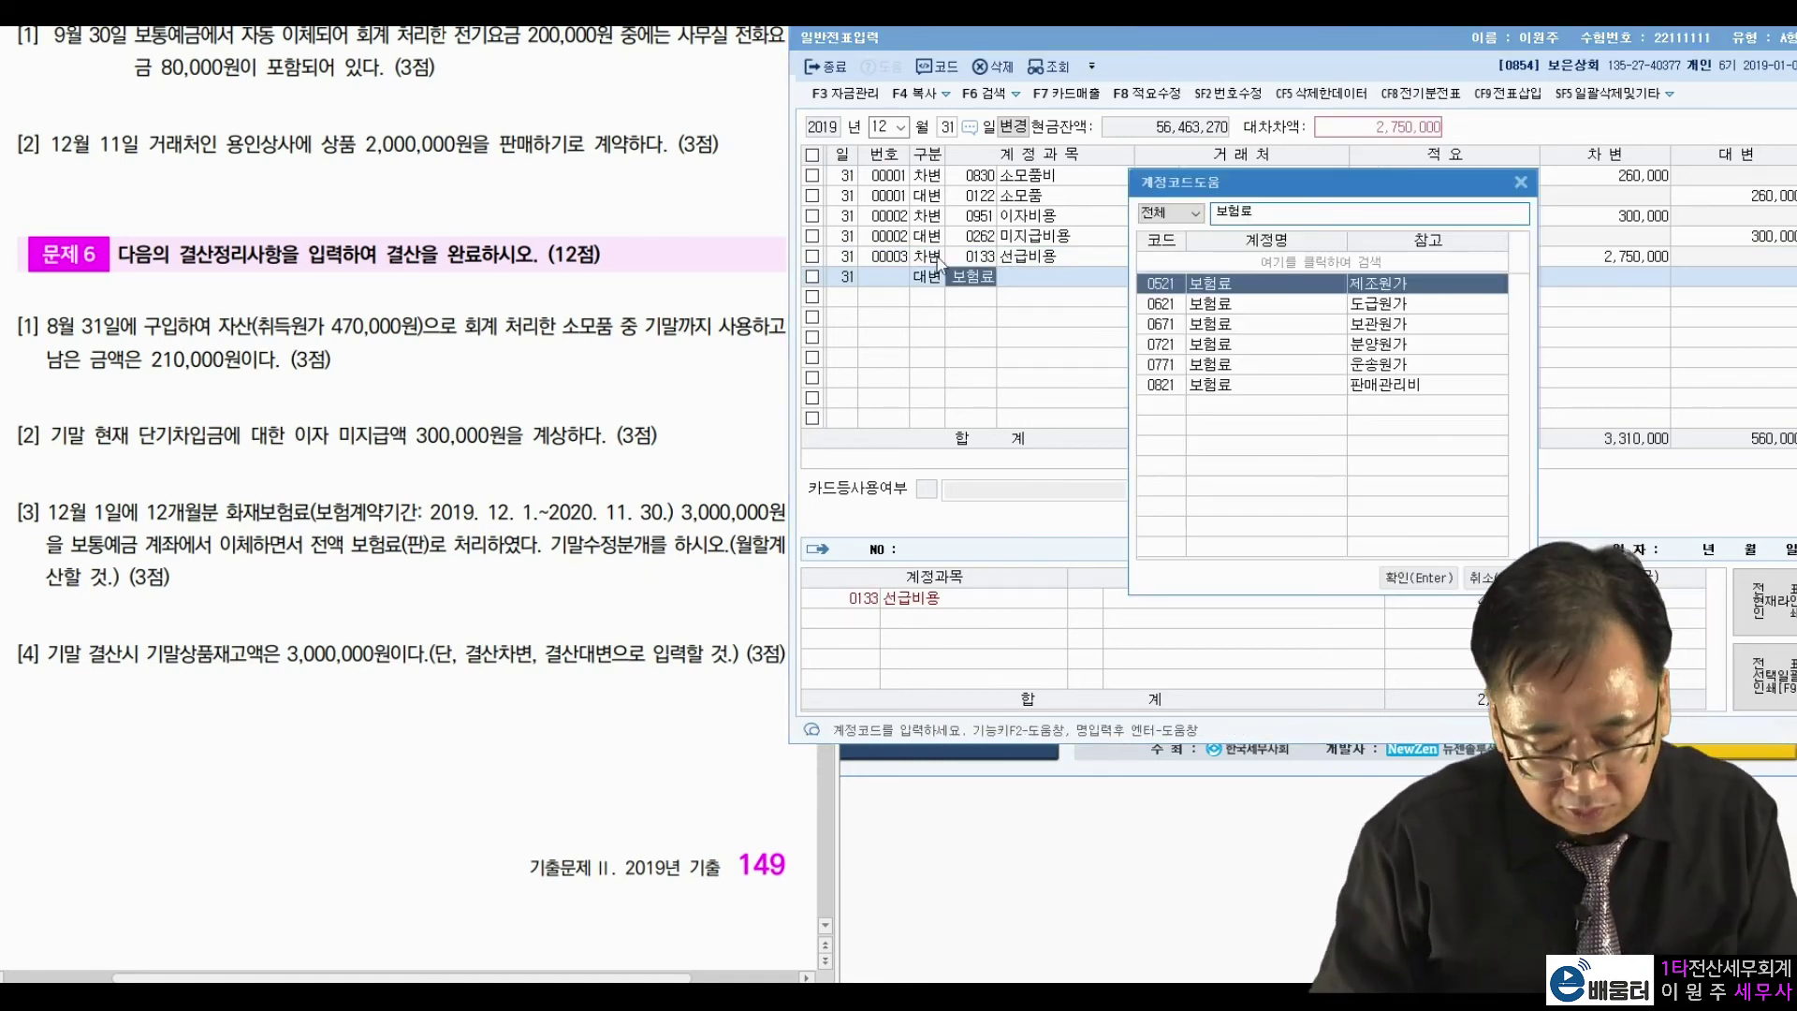
key("Down")
key("Down")
key("Down")
key("Down")
key("Down")
key("Return")
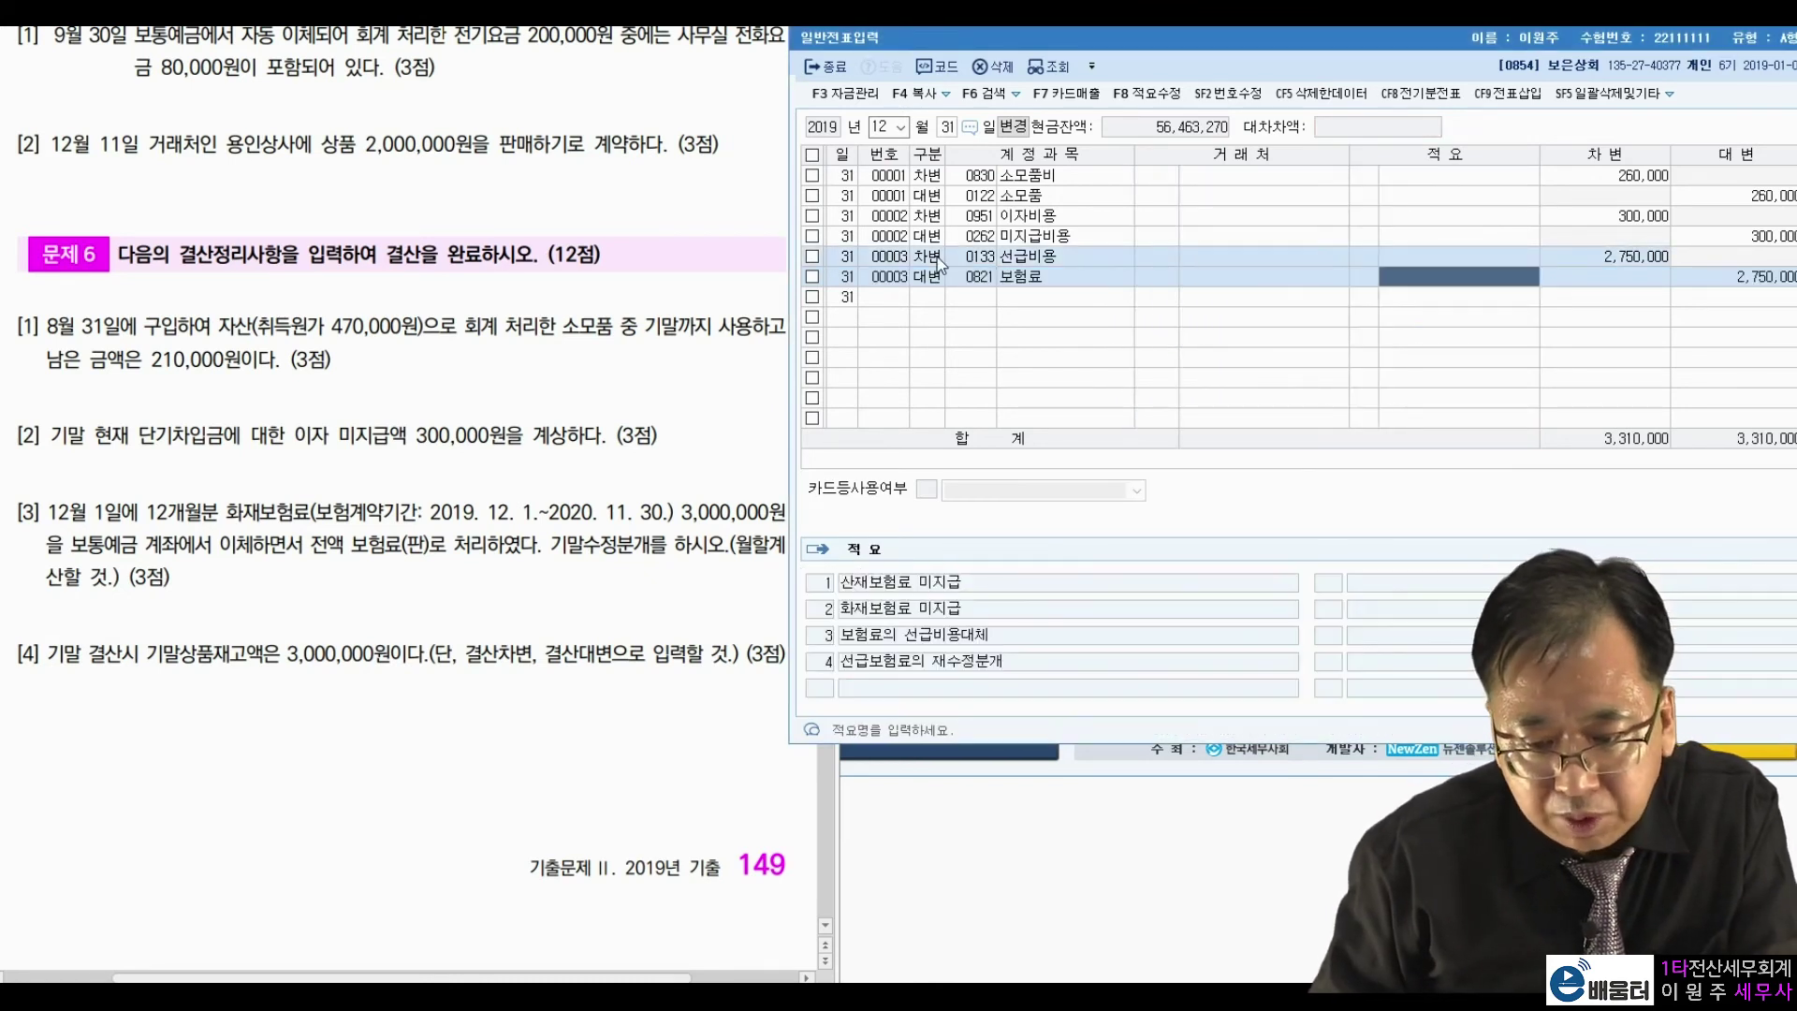
key("Return")
key("Return")
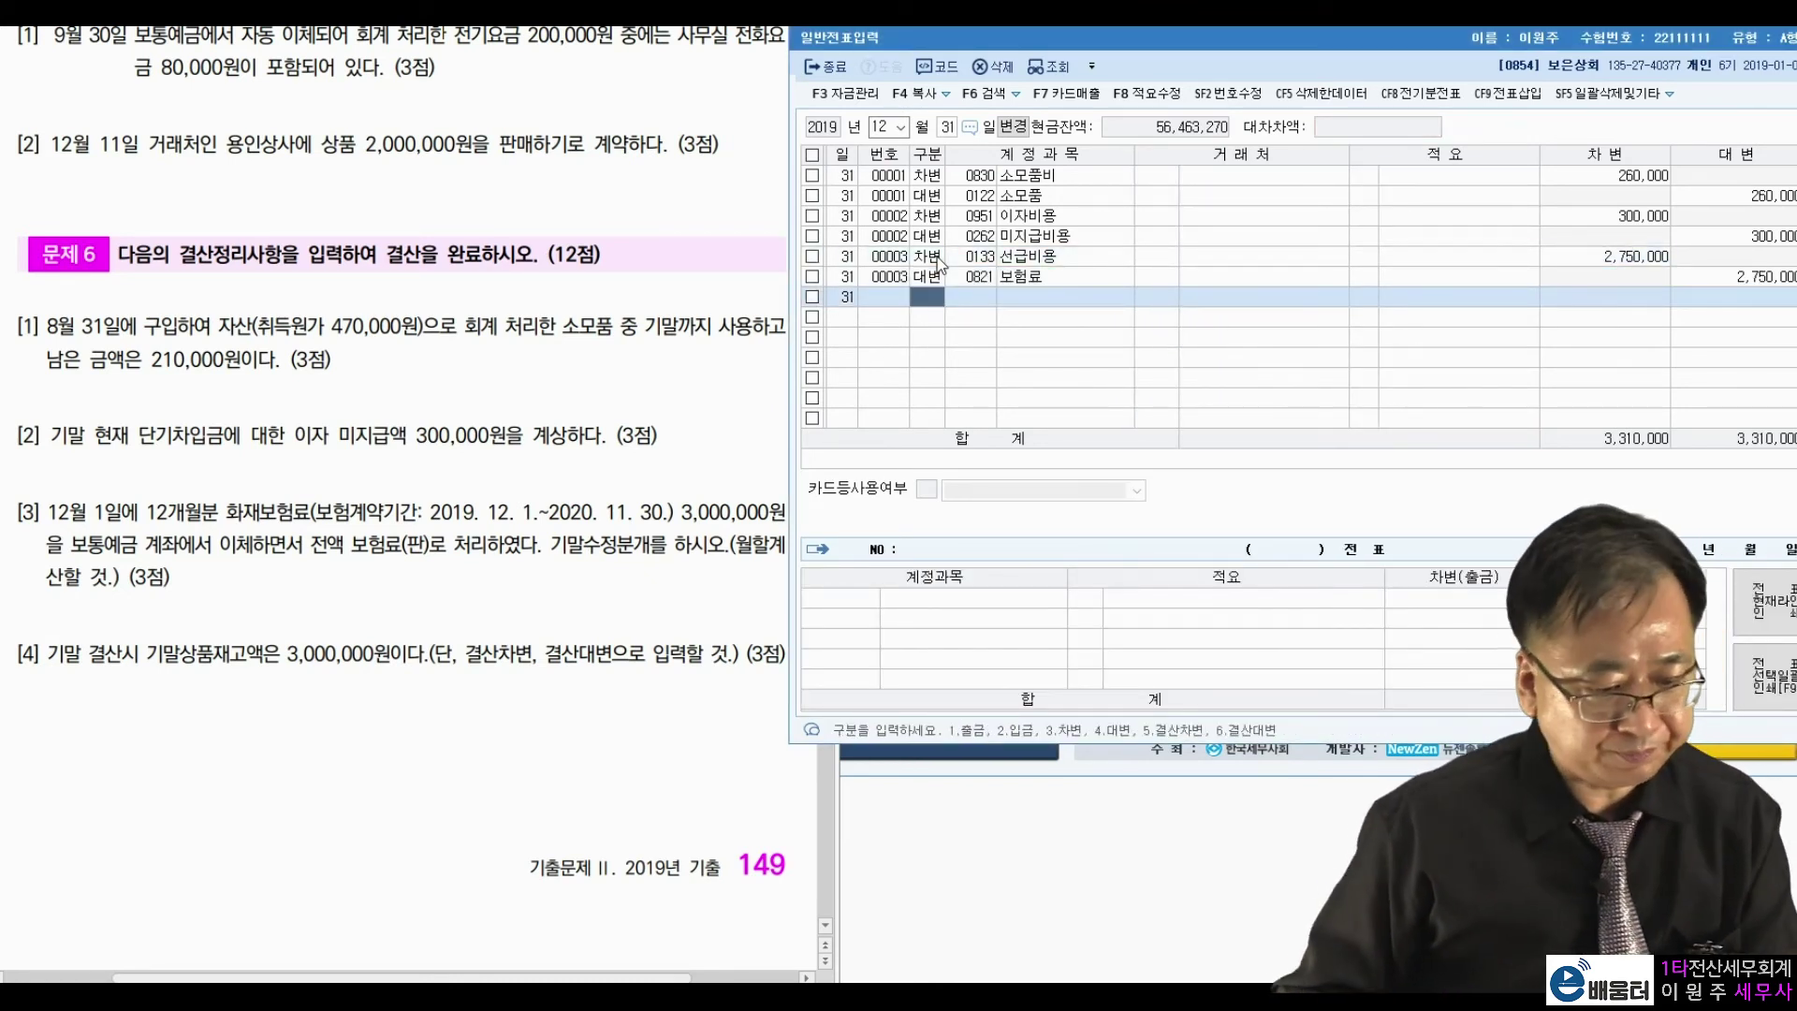
left_click(497, 699)
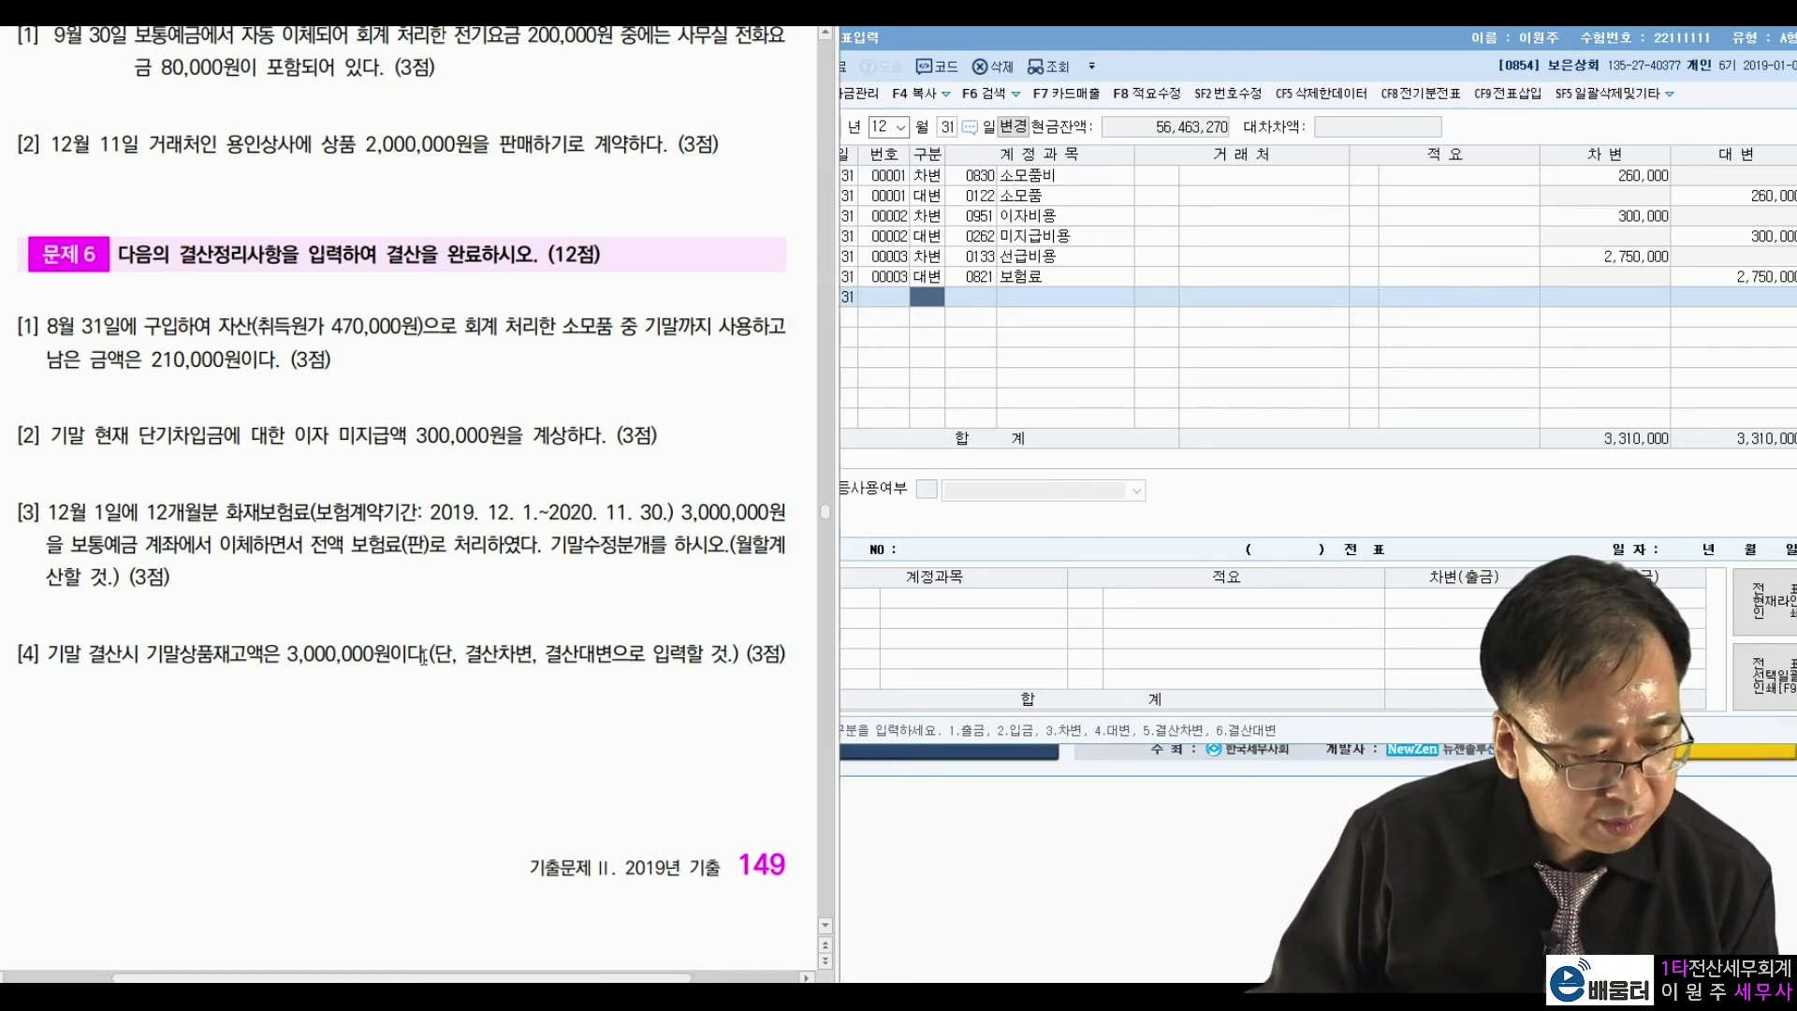
In 결산자료입력 for January–December, enter 3,000,000 ending inventory and post closing entries with F3.
double_click(1308, 29)
left_click(1318, 70)
left_click(1611, 183)
left_click_drag(1437, 141, 1552, 65)
type("12")
key("Return")
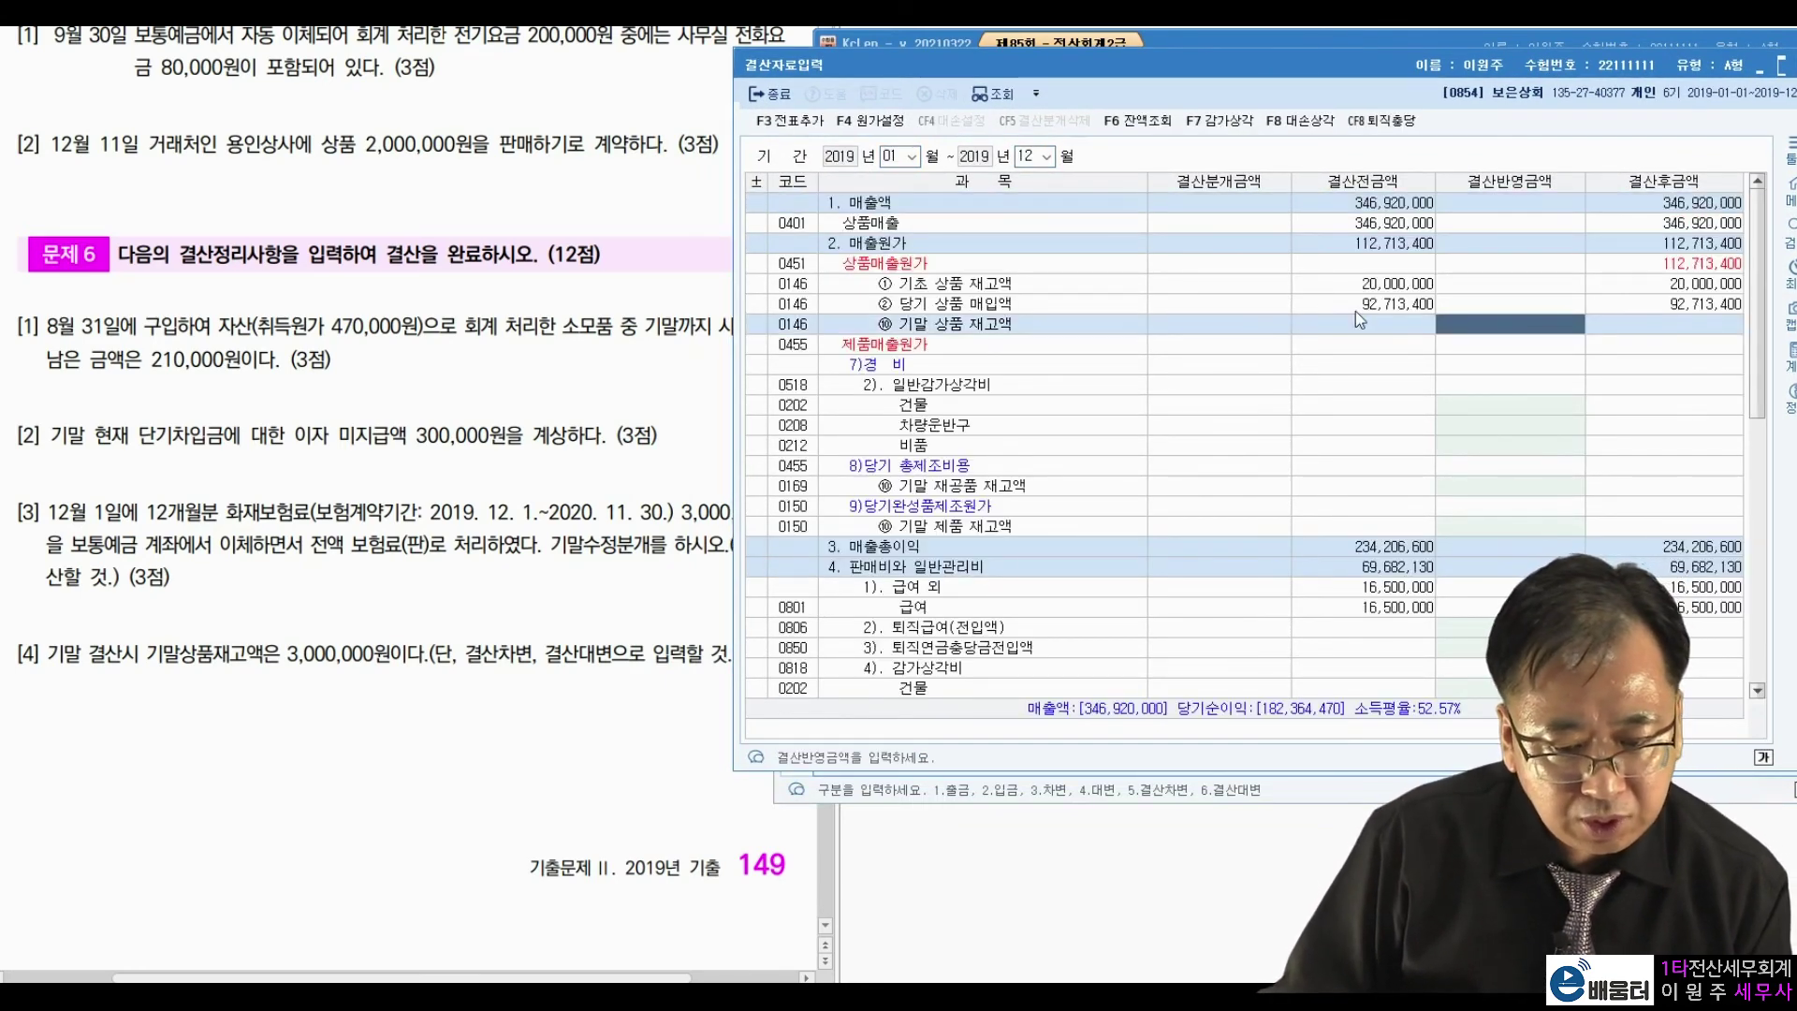
type("3000000")
key("Return")
key("F3")
left_click(1320, 444)
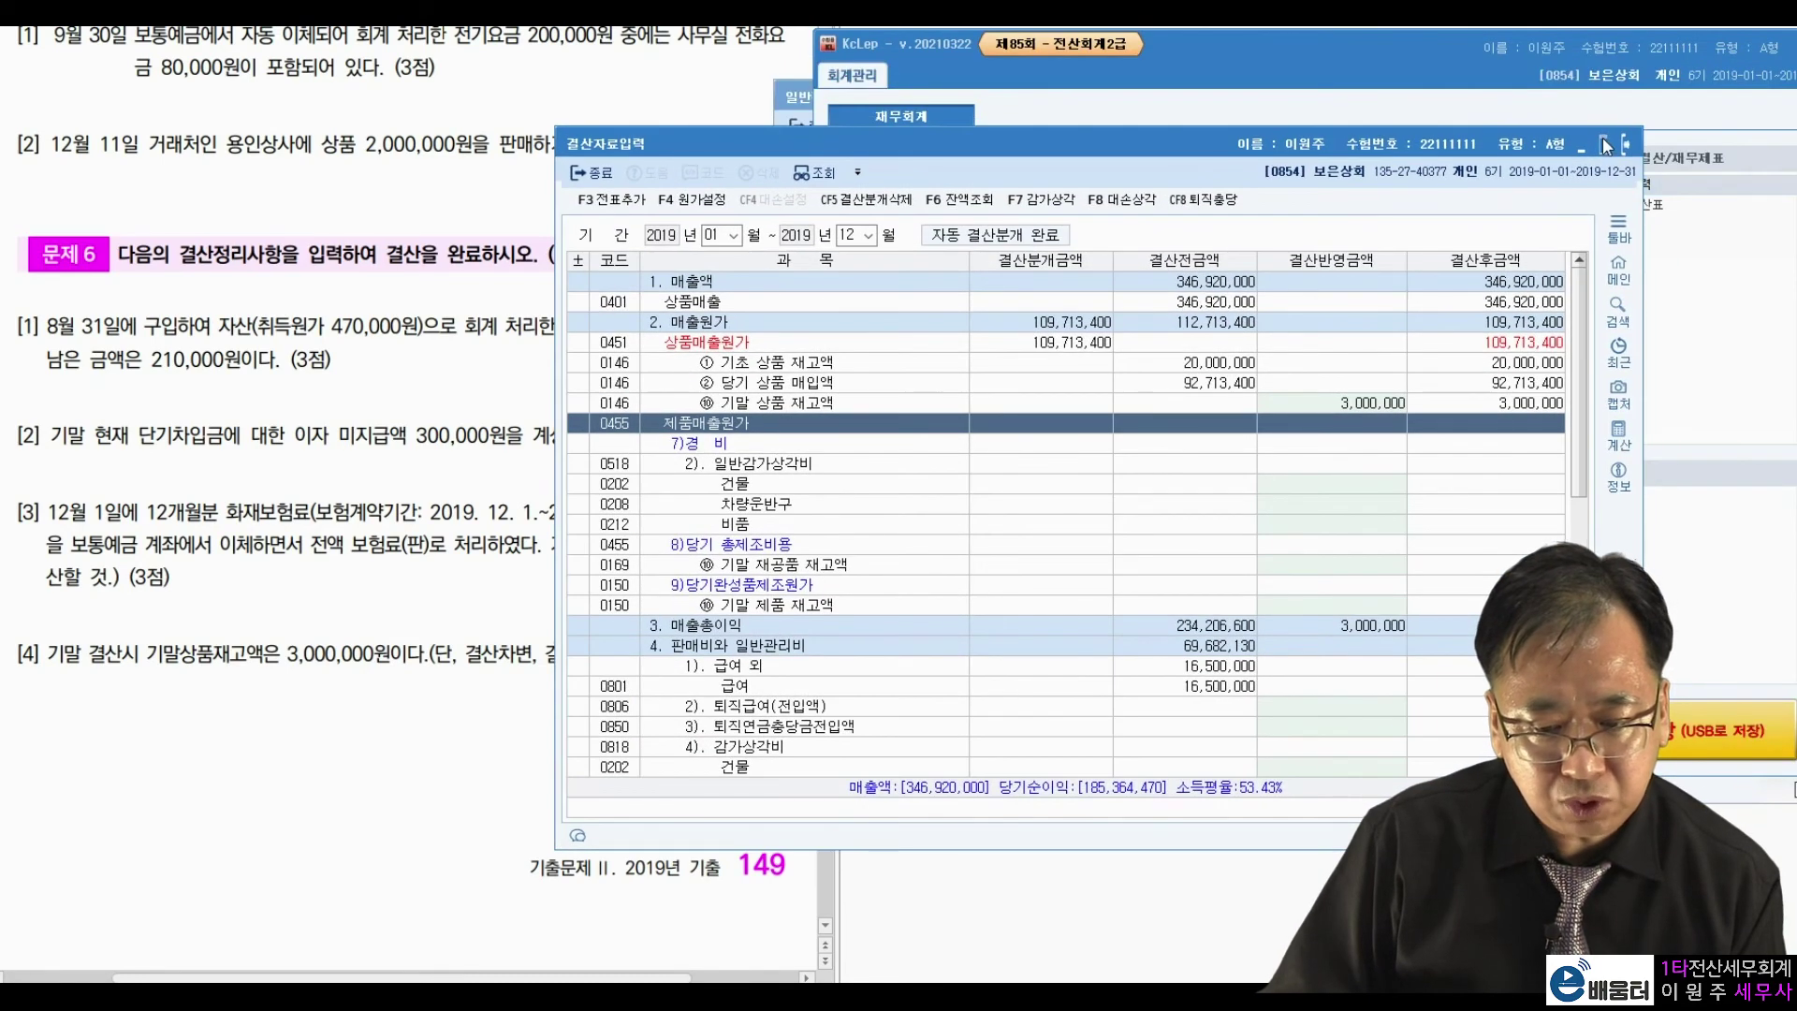
key("Escape")
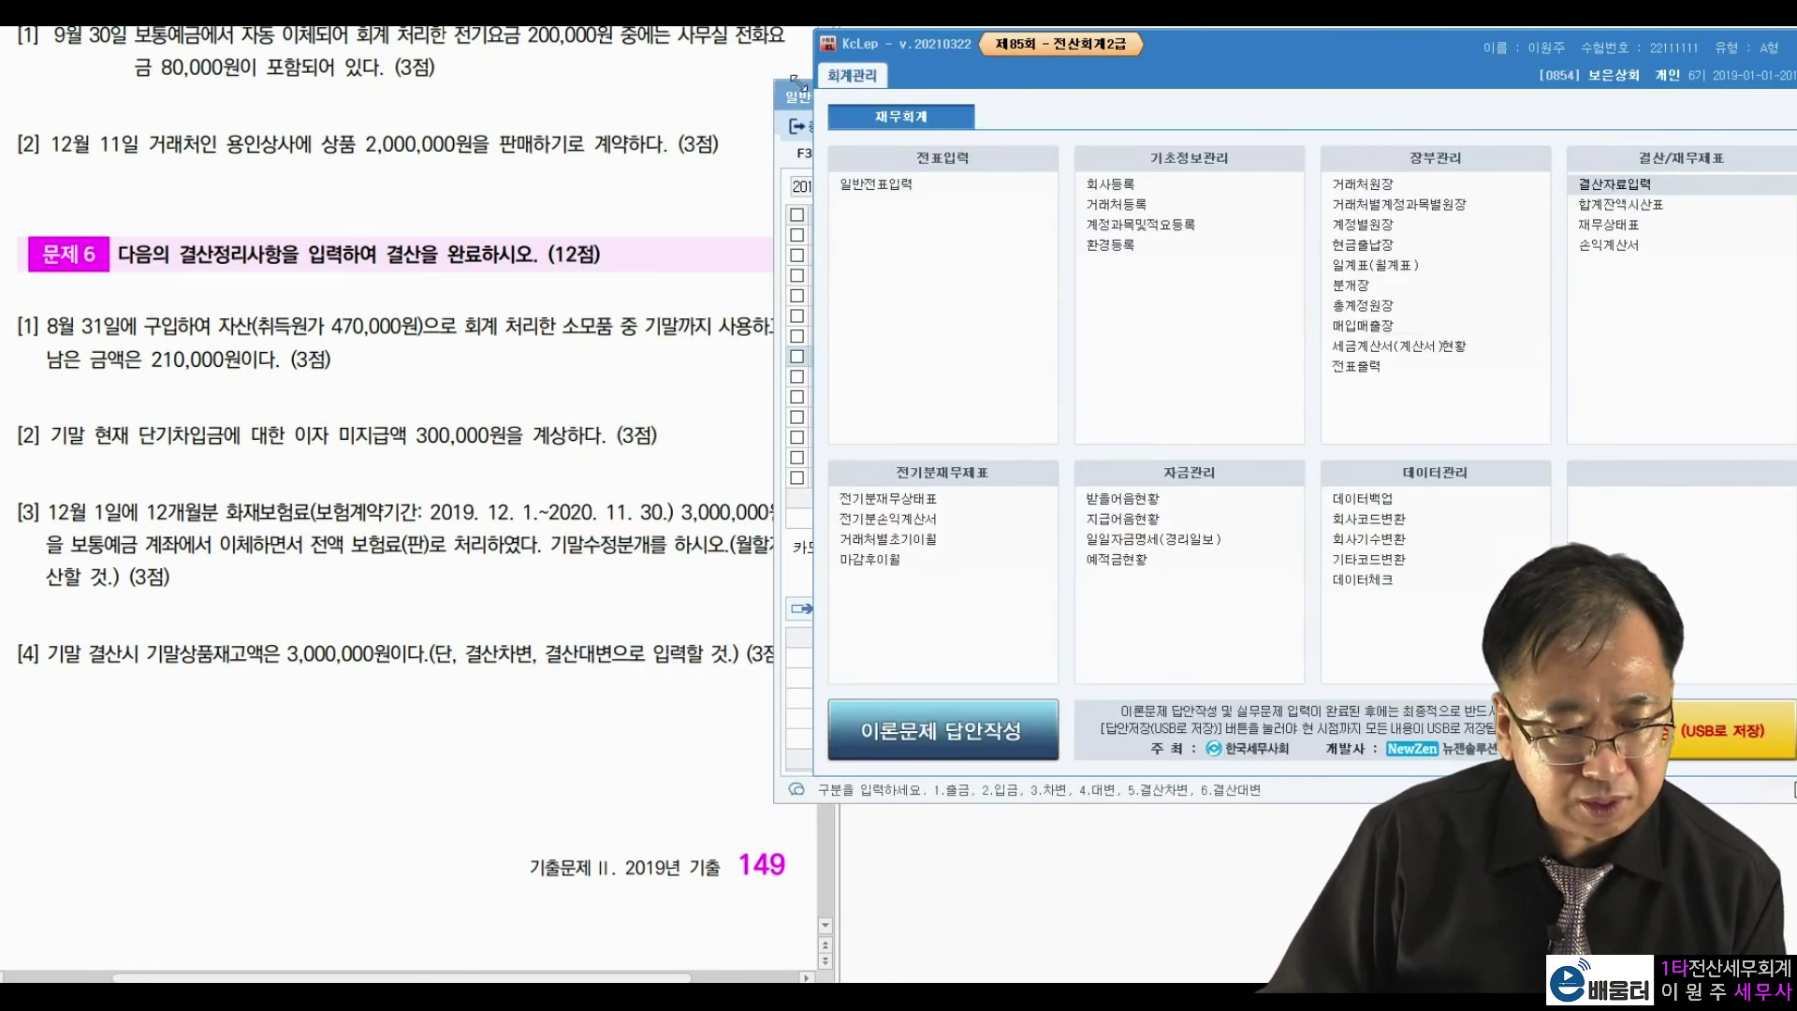
Verify closing entry 00004 on 12/31: 상품매출원가 109,713,400 against 0146 상품, then close the journal.
left_click(798, 96)
left_click_drag(904, 82, 847, 72)
left_click(871, 158)
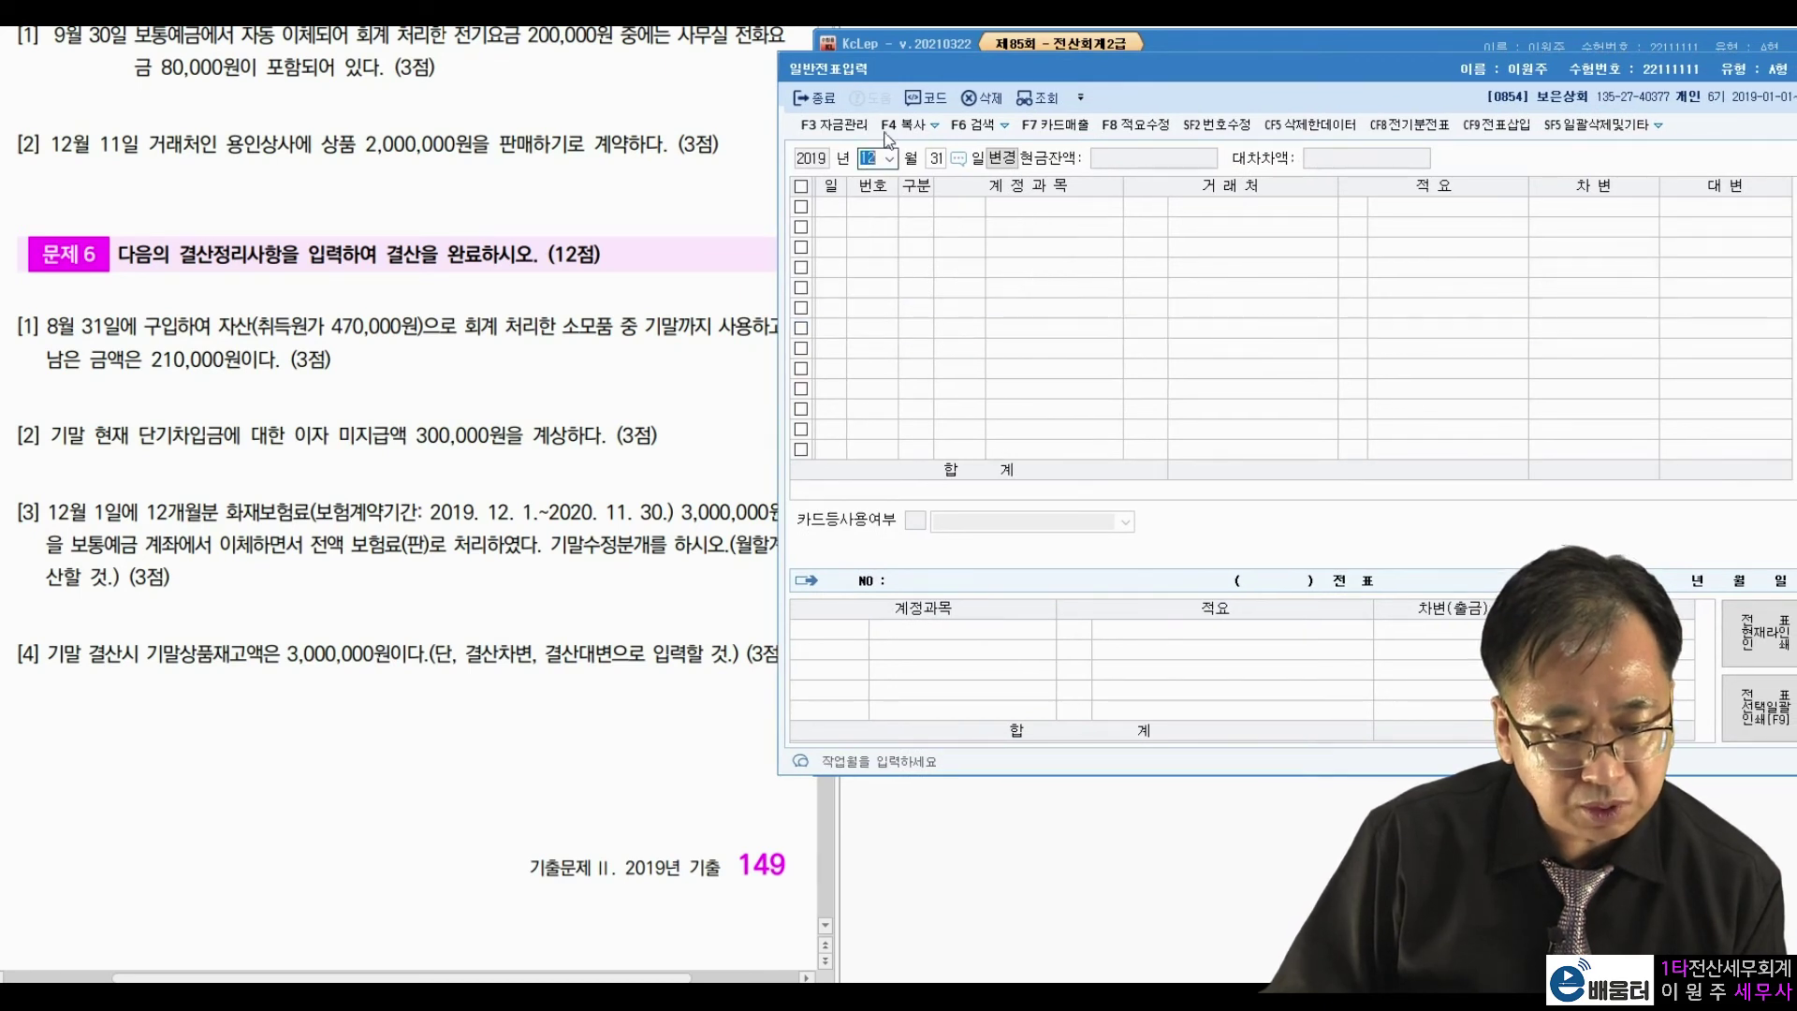
key("Return")
key("Return")
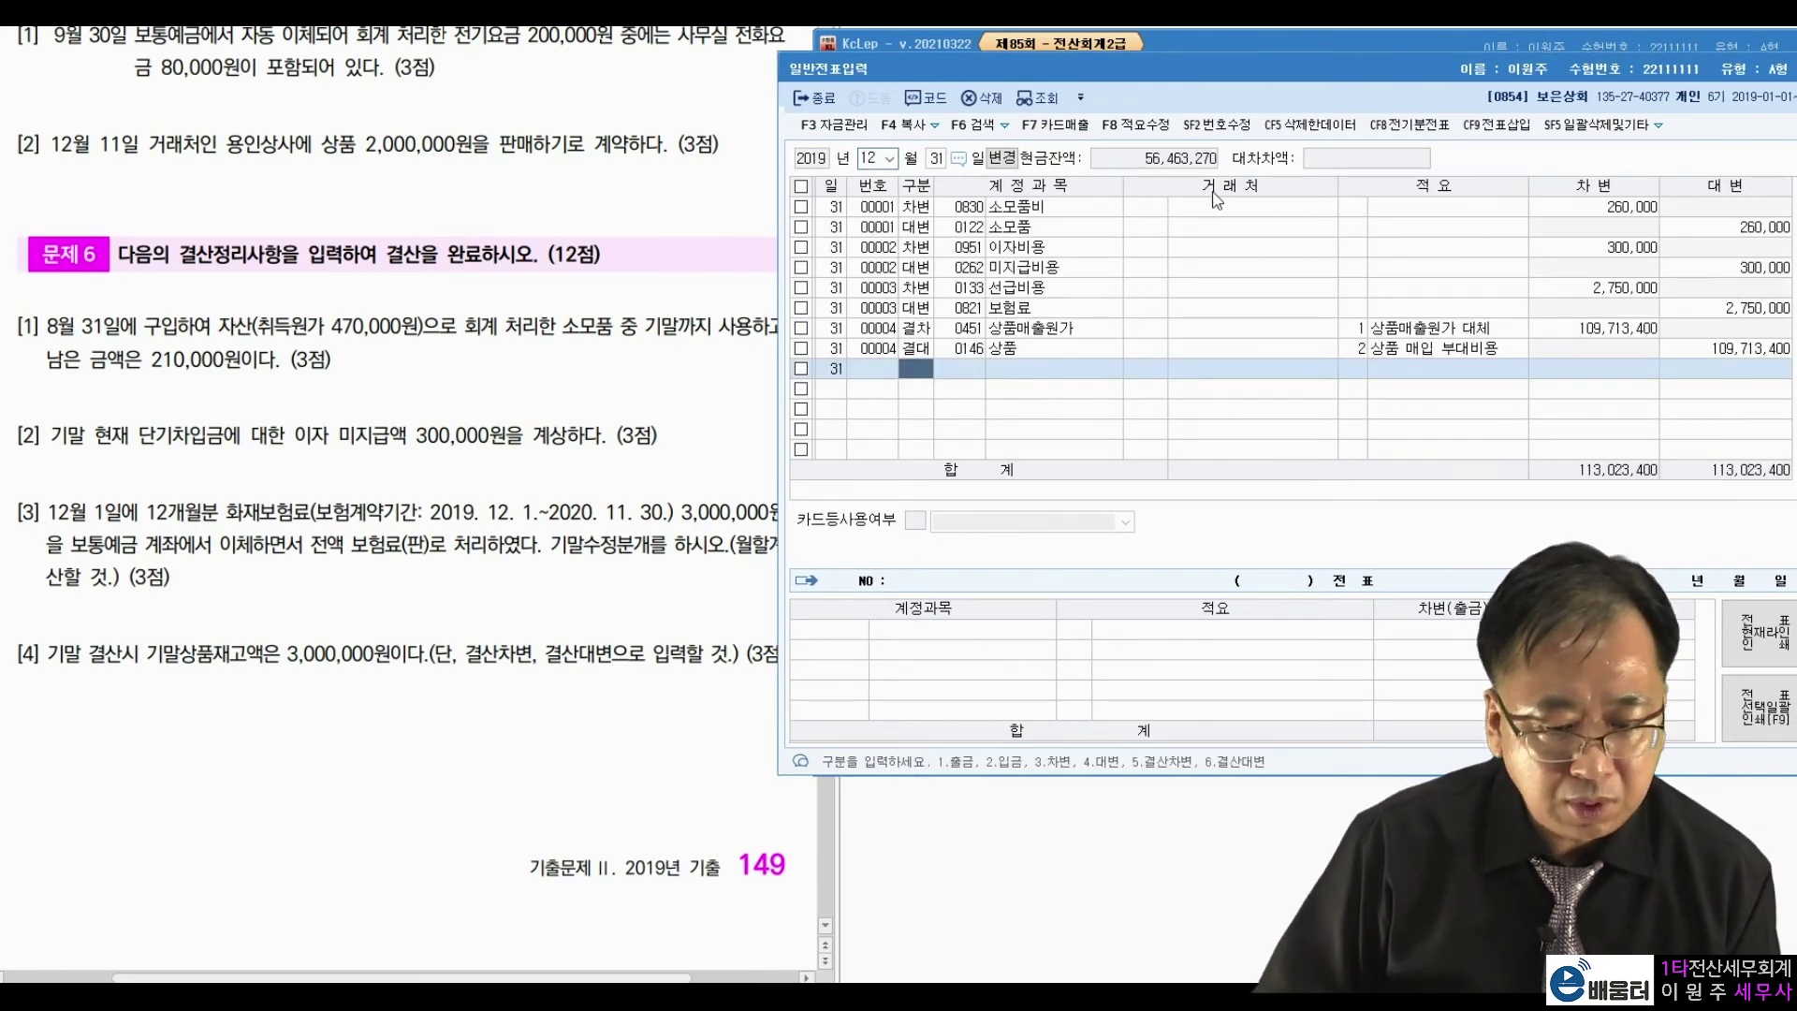
left_click(1633, 330)
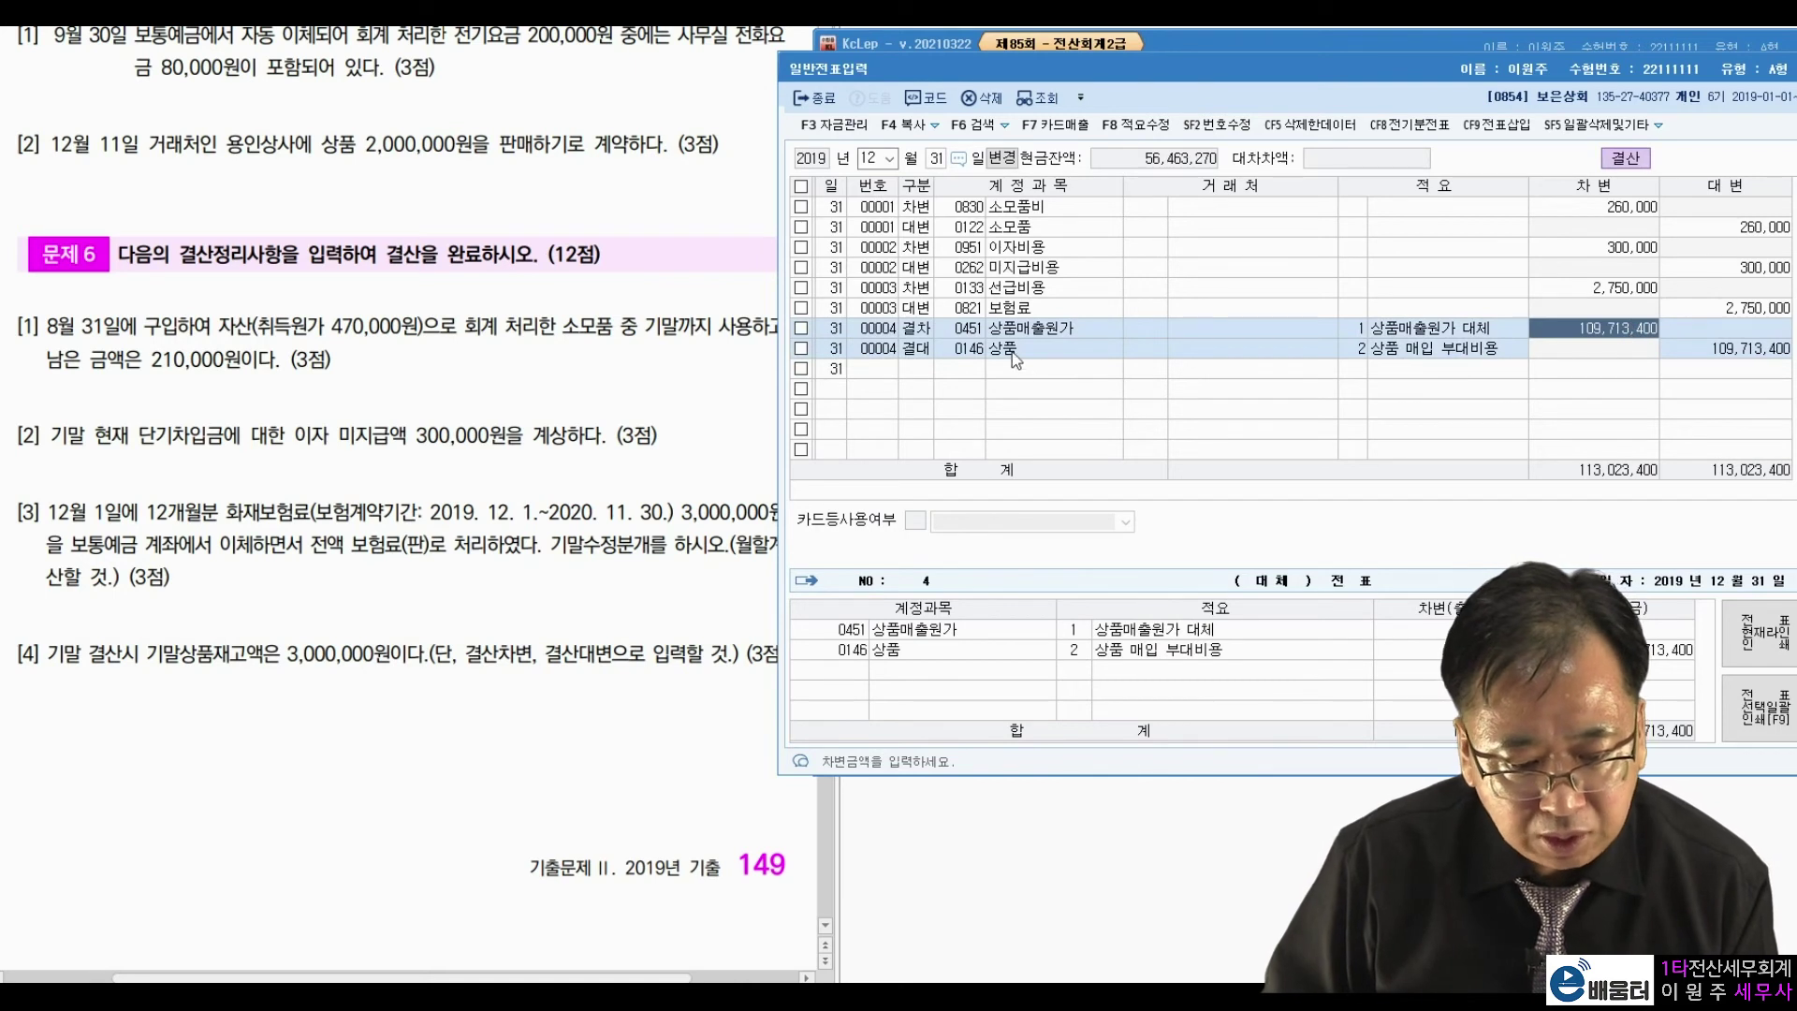
left_click(1709, 352)
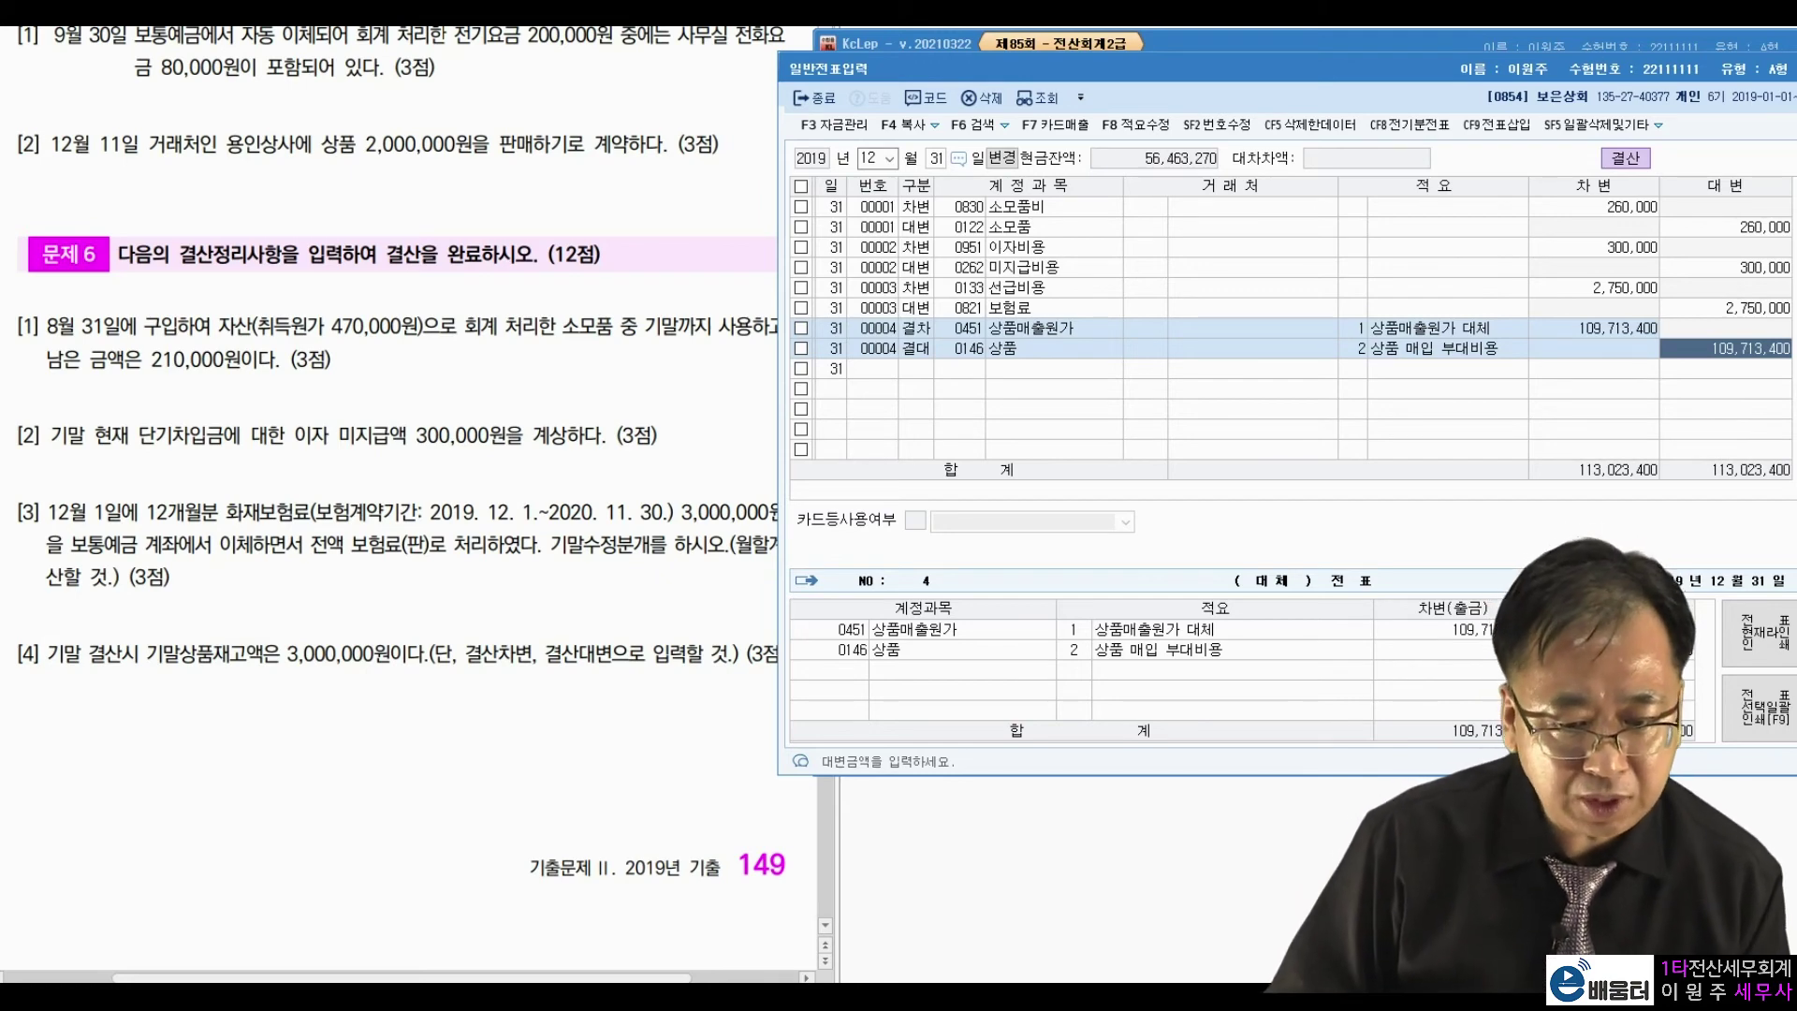
double_click(1453, 81)
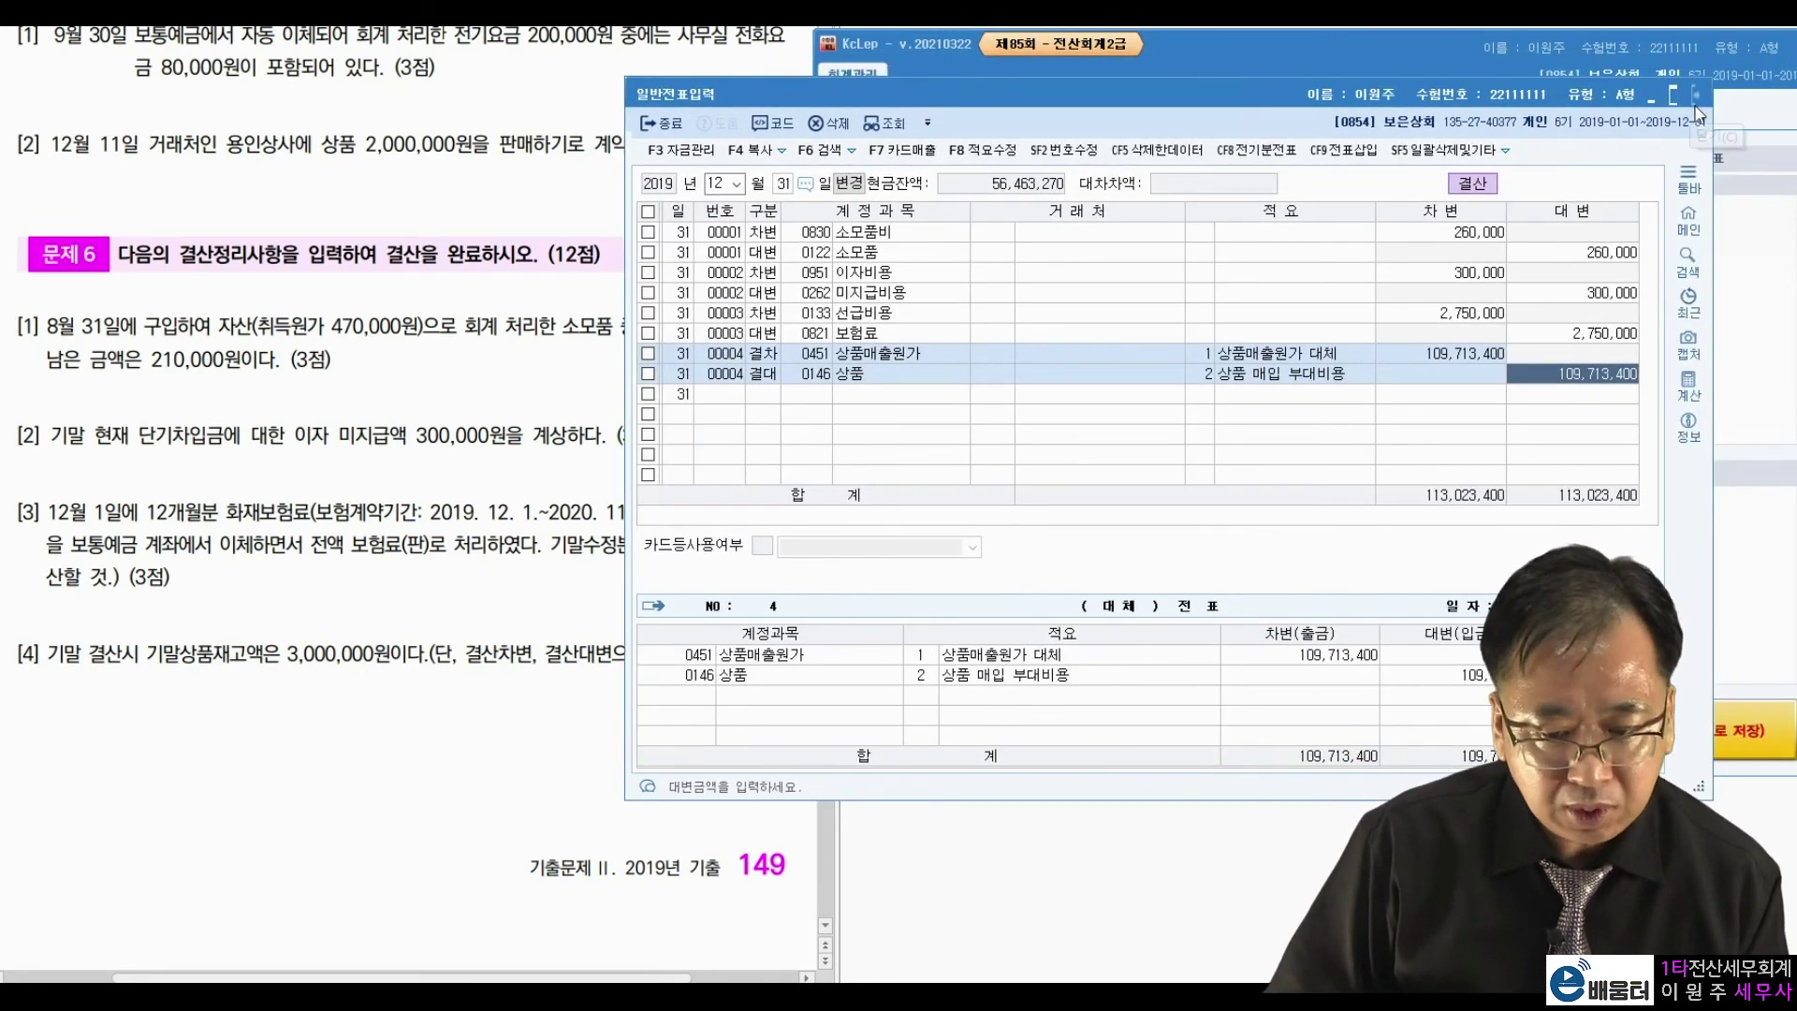
left_click(1698, 94)
left_click(392, 335)
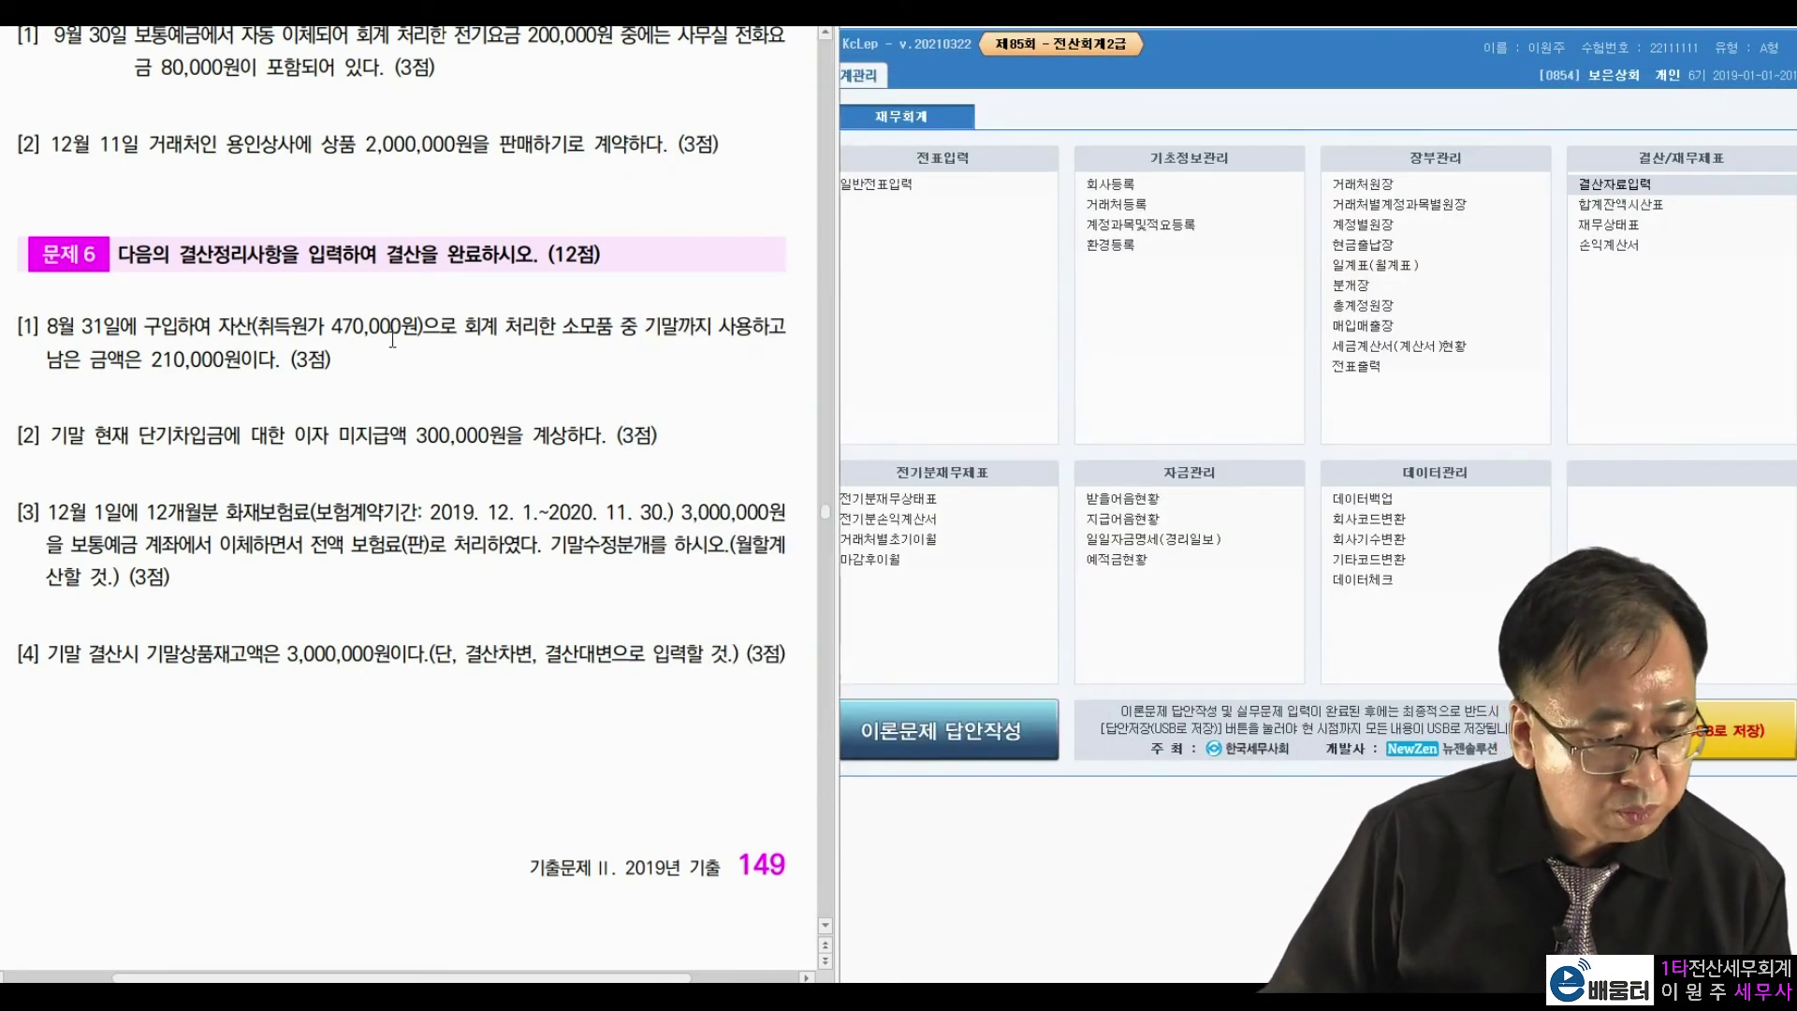
Show the monthly general ledger of 0811 복리후생비 for January–June 2019 and select May's 800,000.
scroll(392, 339, "down", 10)
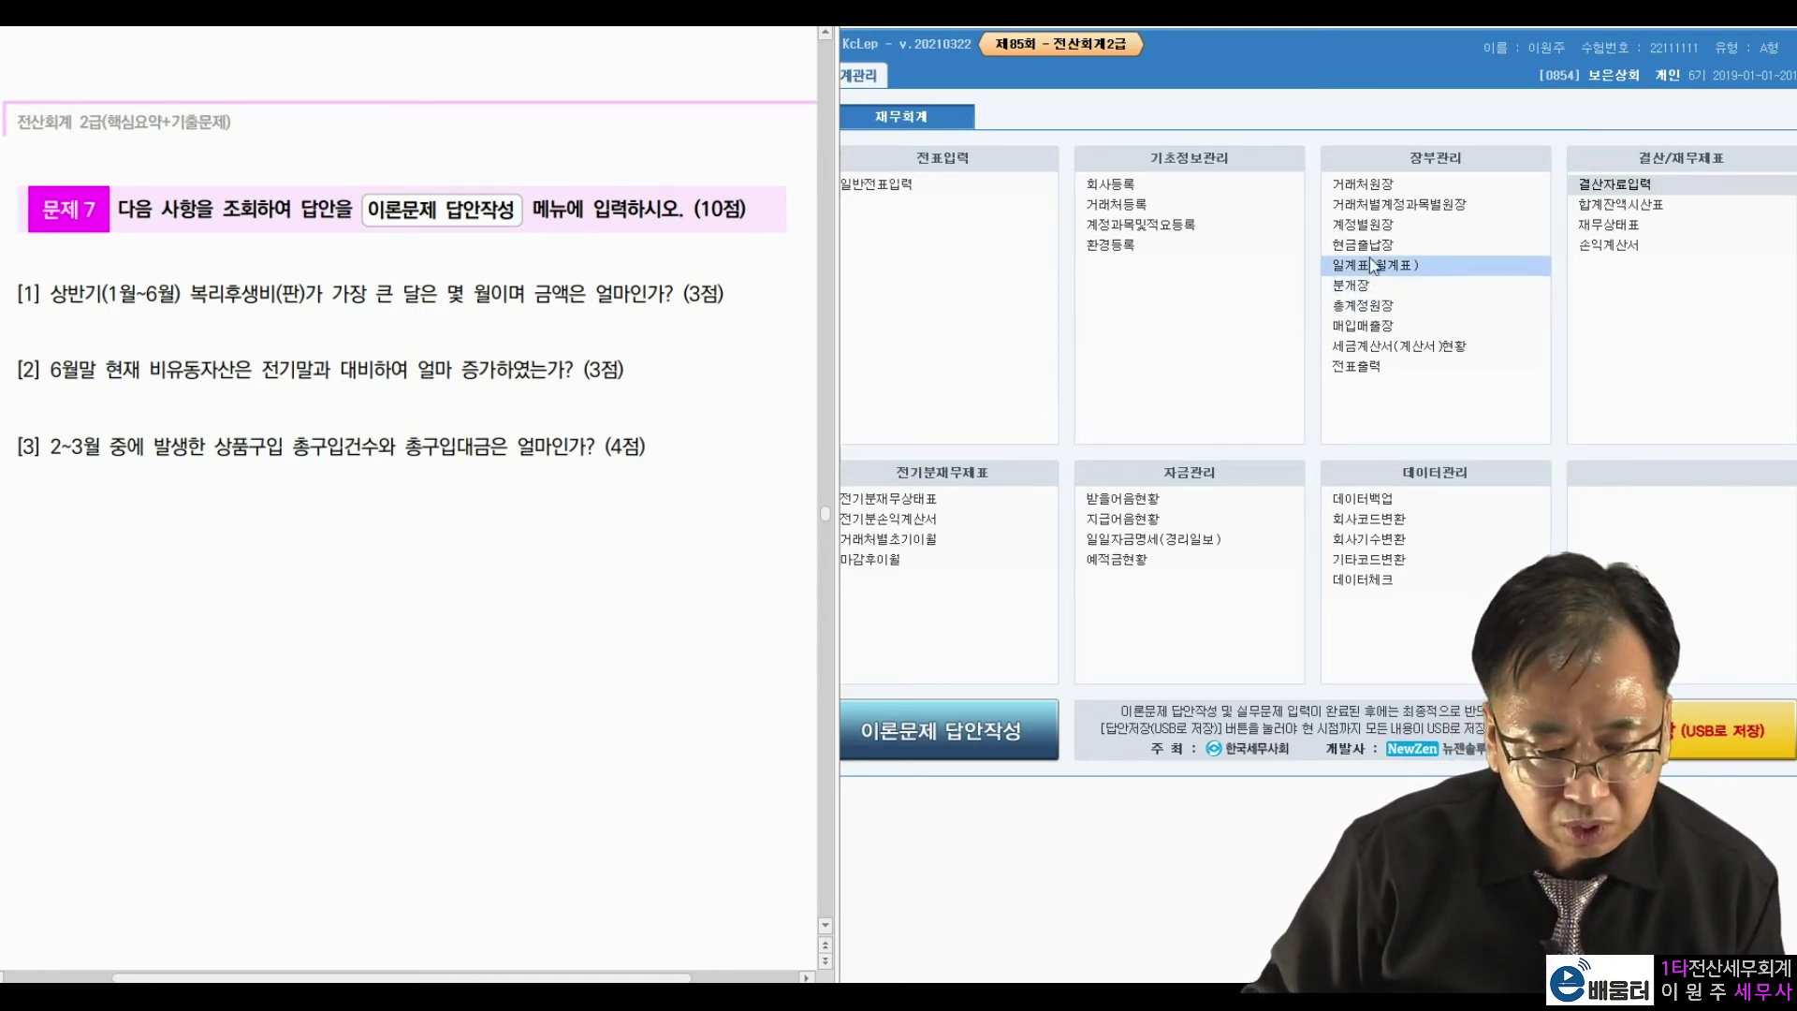
left_click(1373, 310)
left_click(1373, 309)
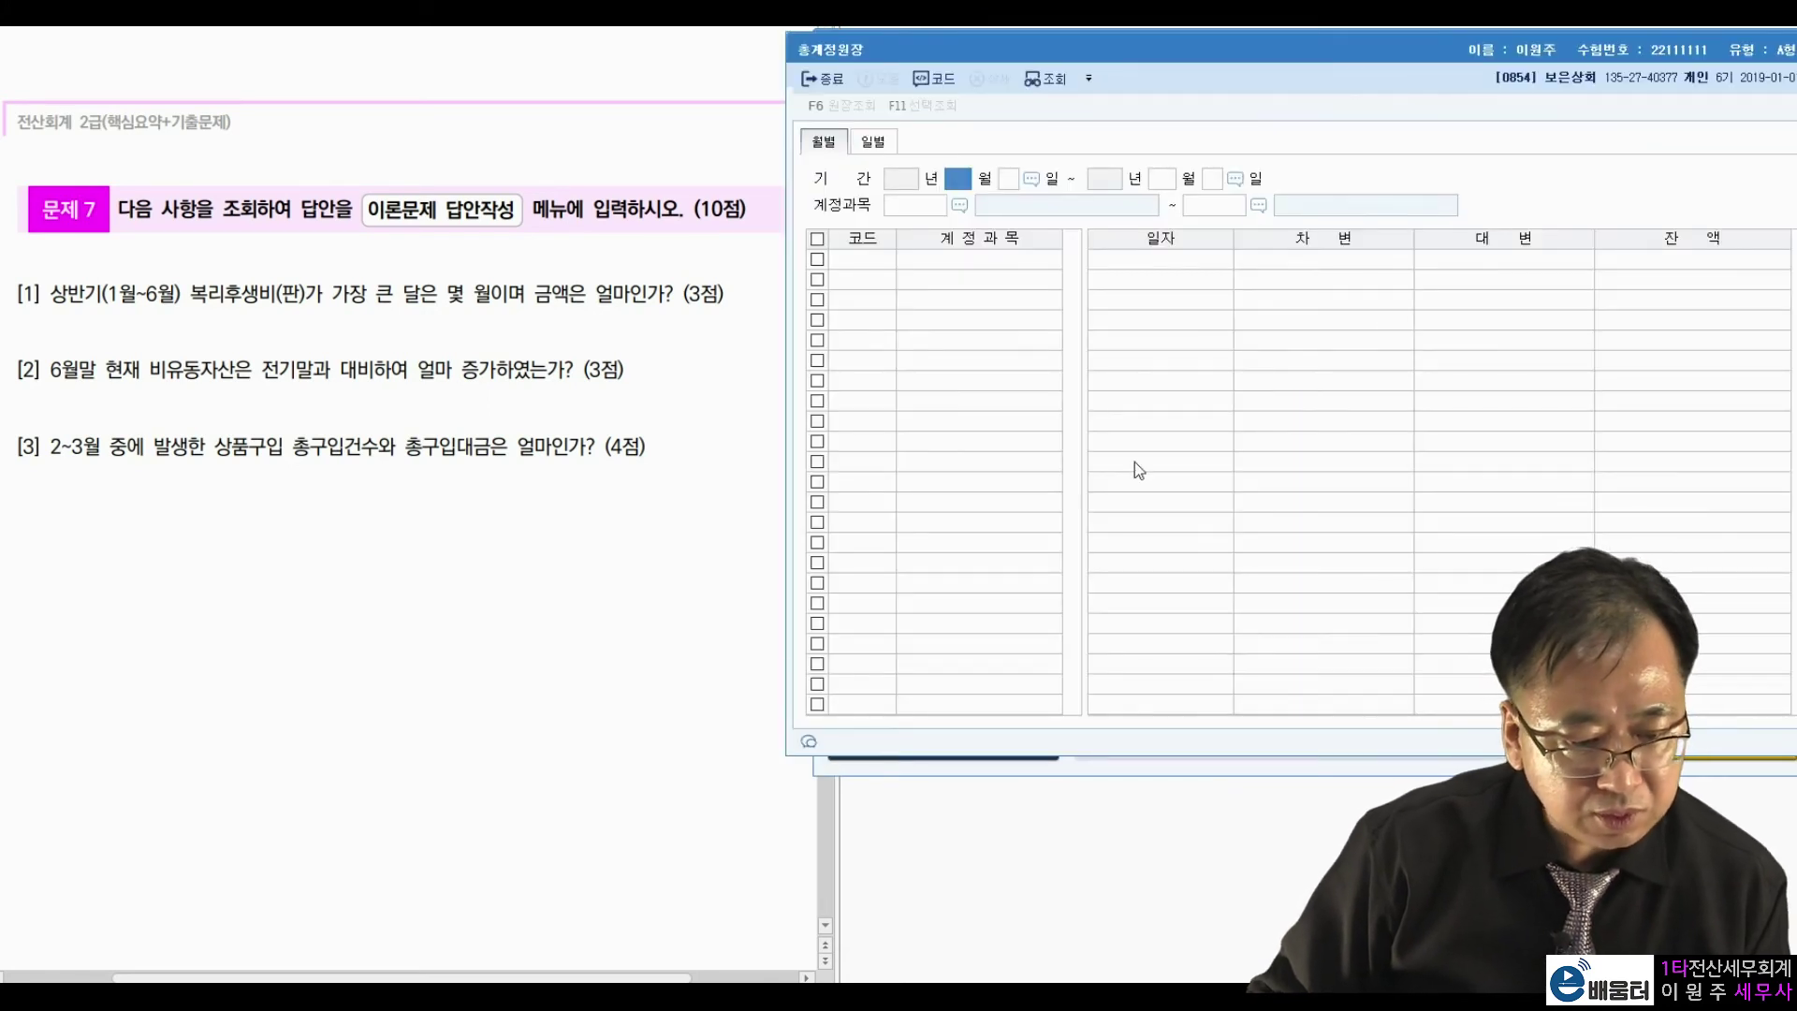
type("1")
key("Return")
key("Return")
type("6")
key("Return")
key("Return")
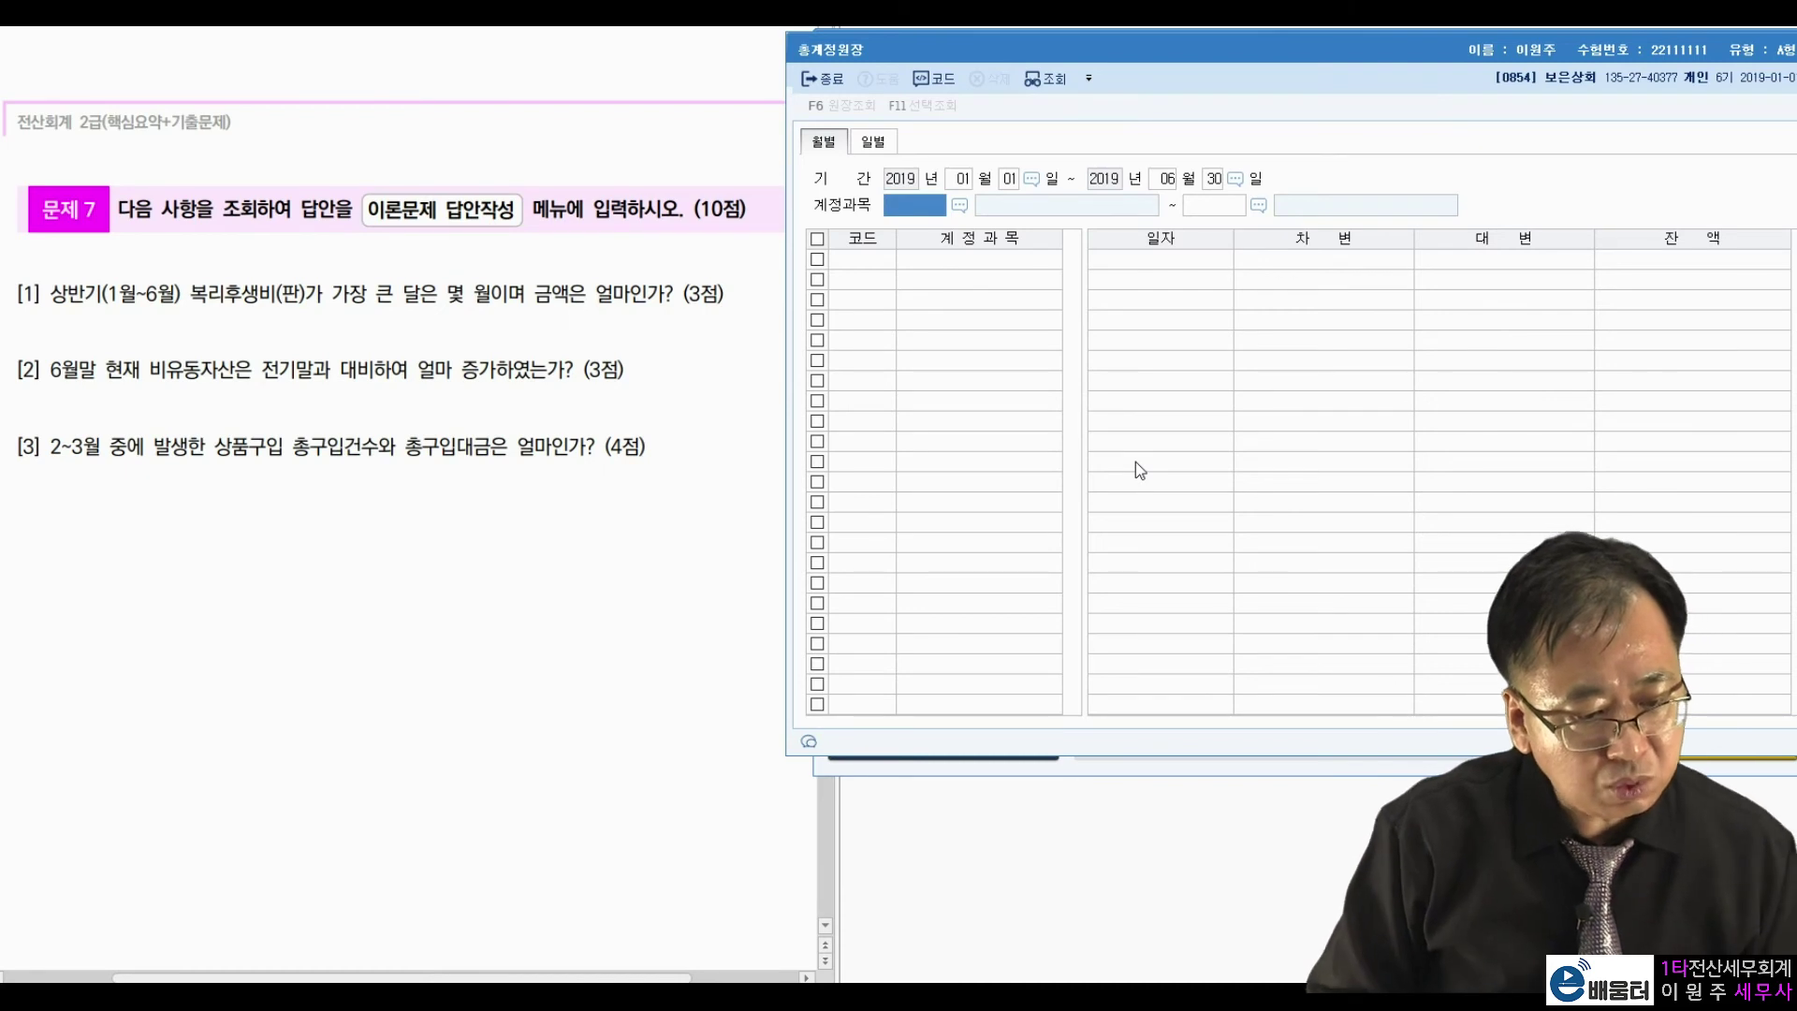
type("0811")
key("Return")
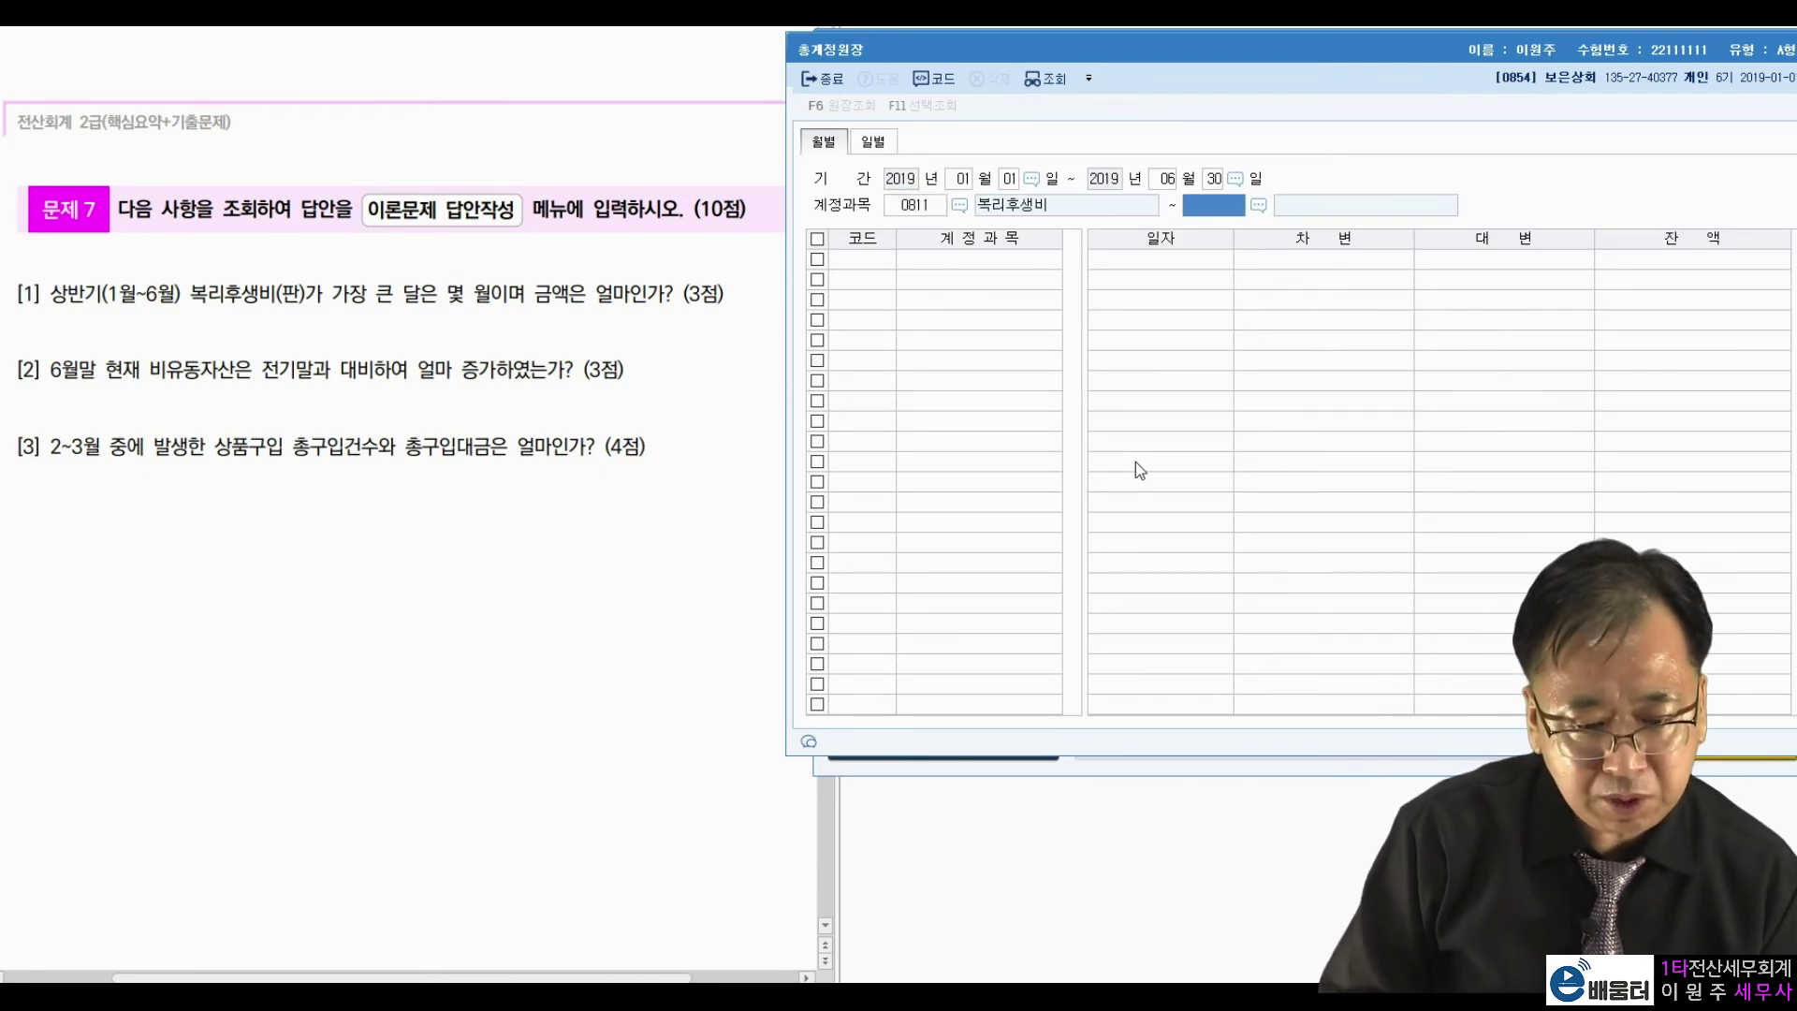
key("Return")
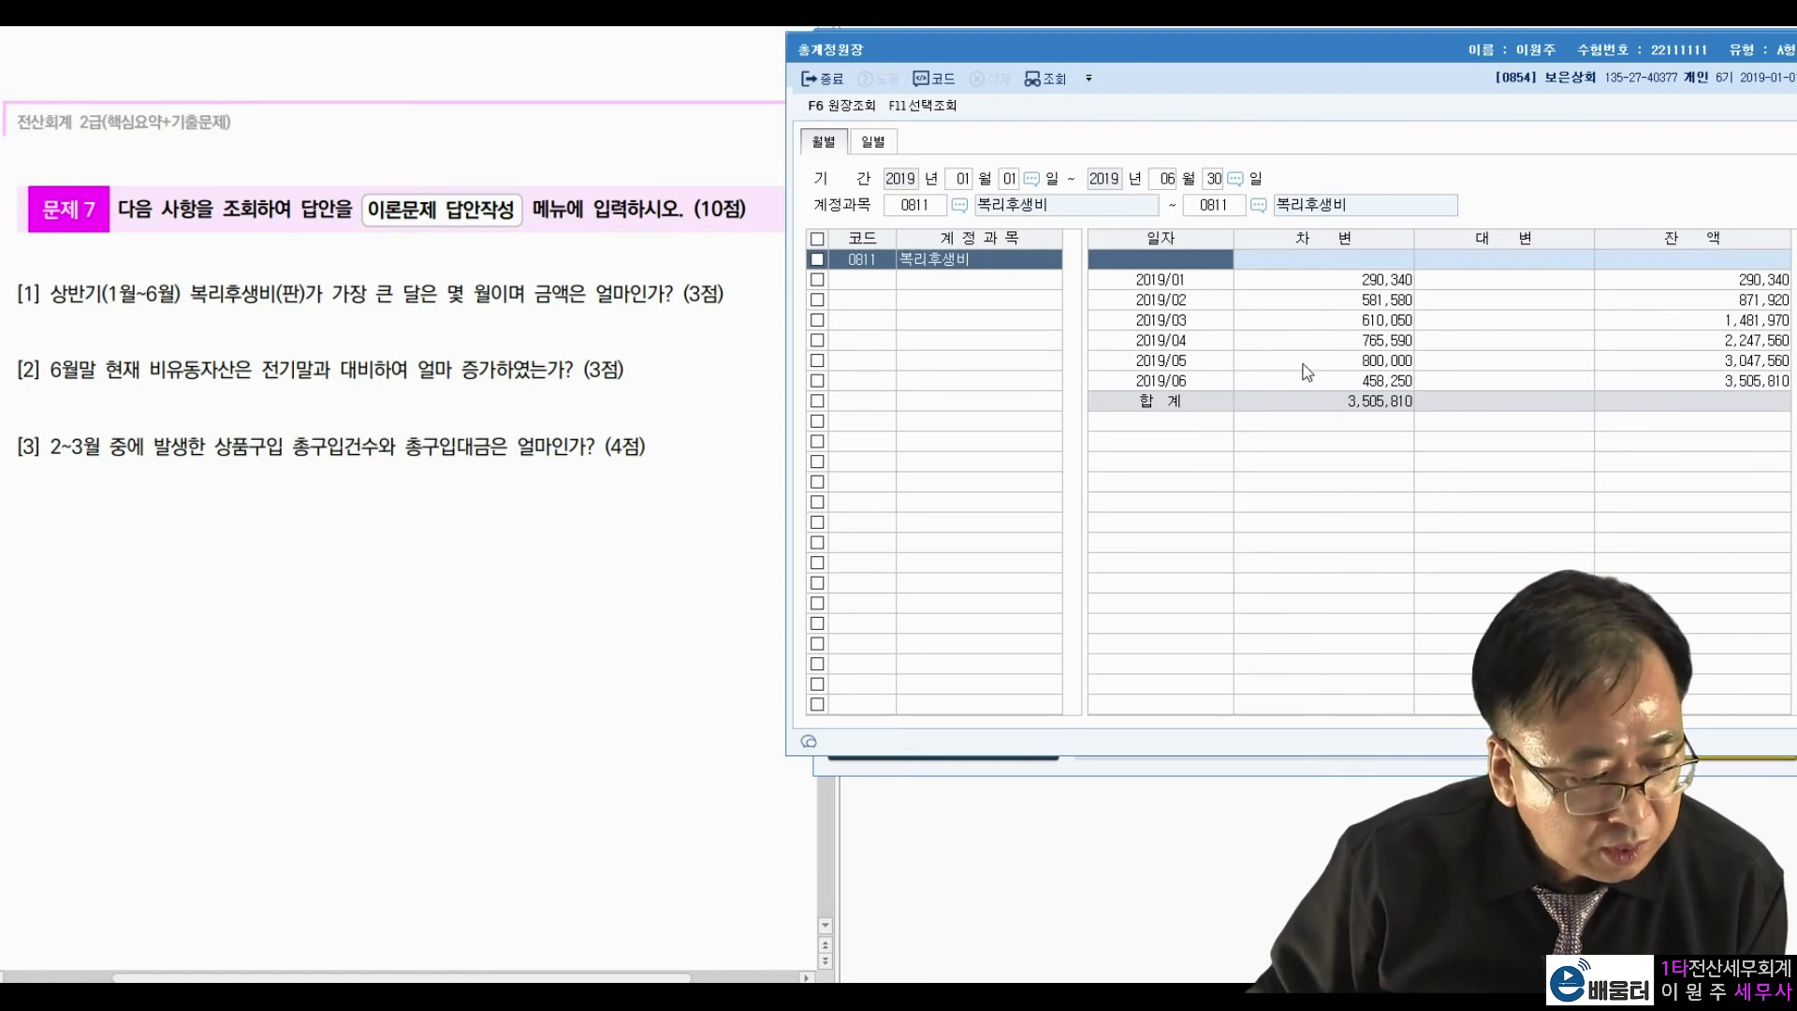
left_click(1400, 366)
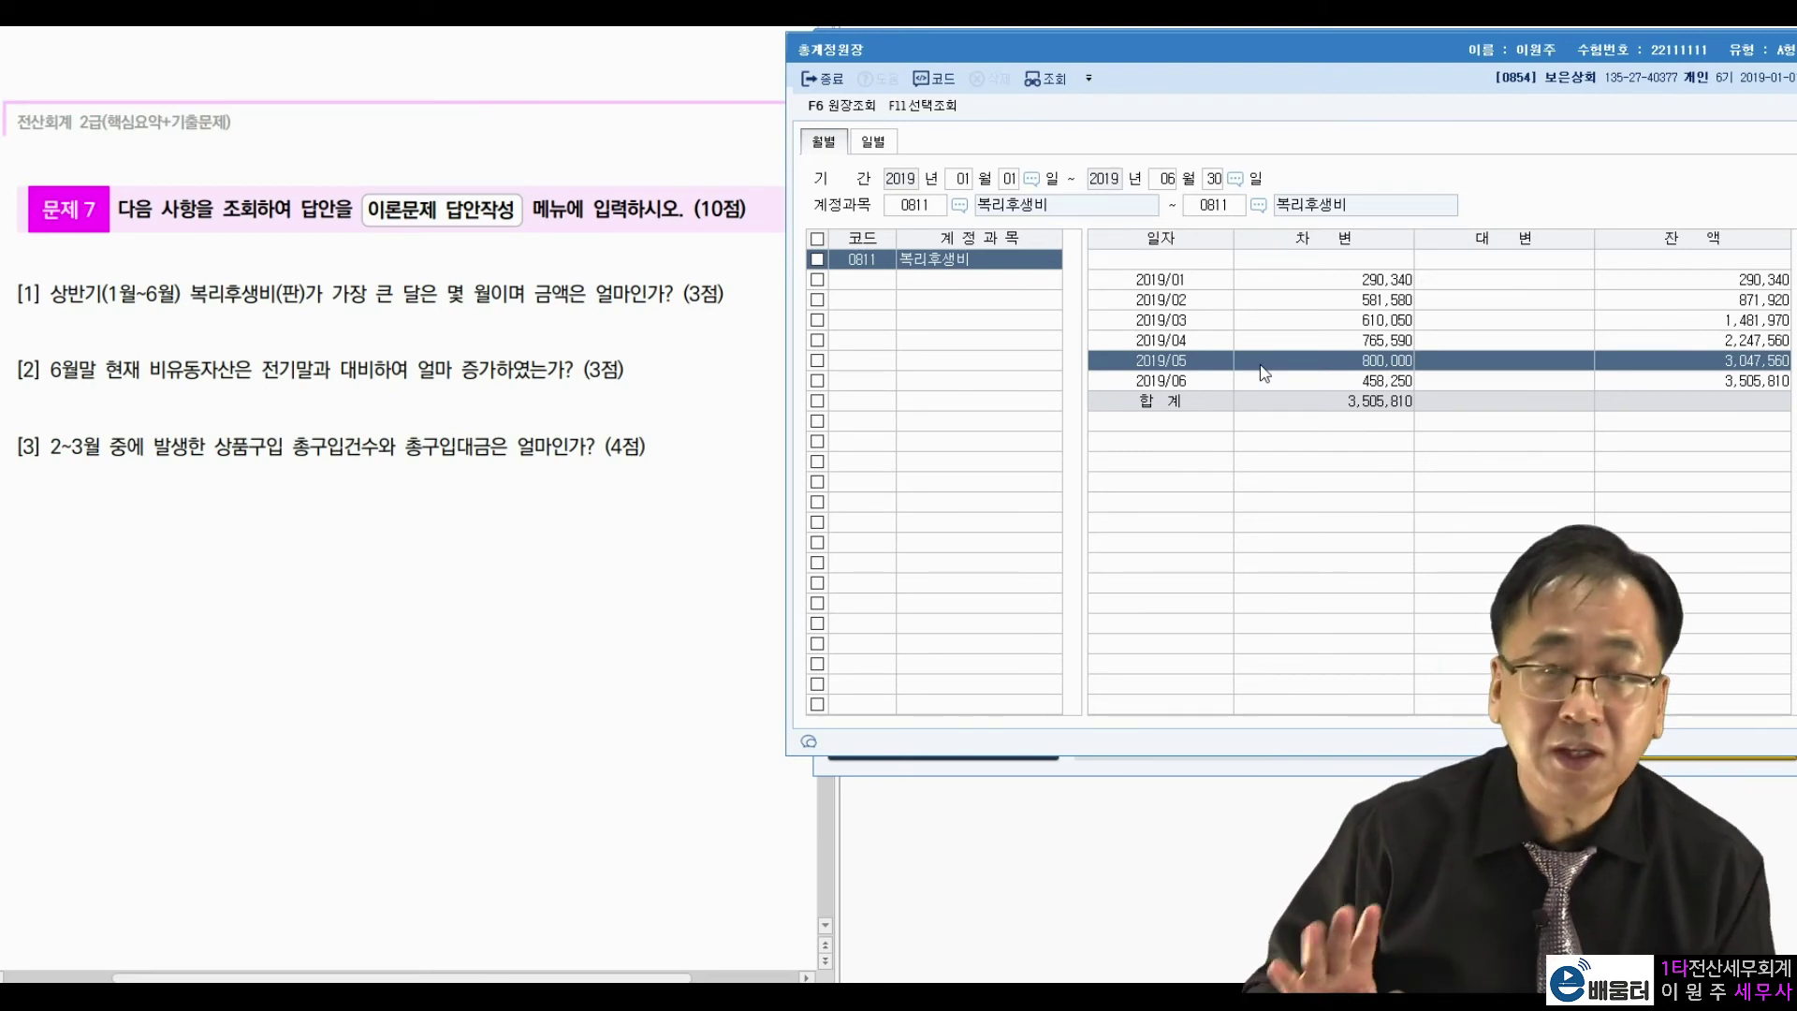
Close the general ledger and highlight question 2's comparison wording in the exam PDF.
key("Escape")
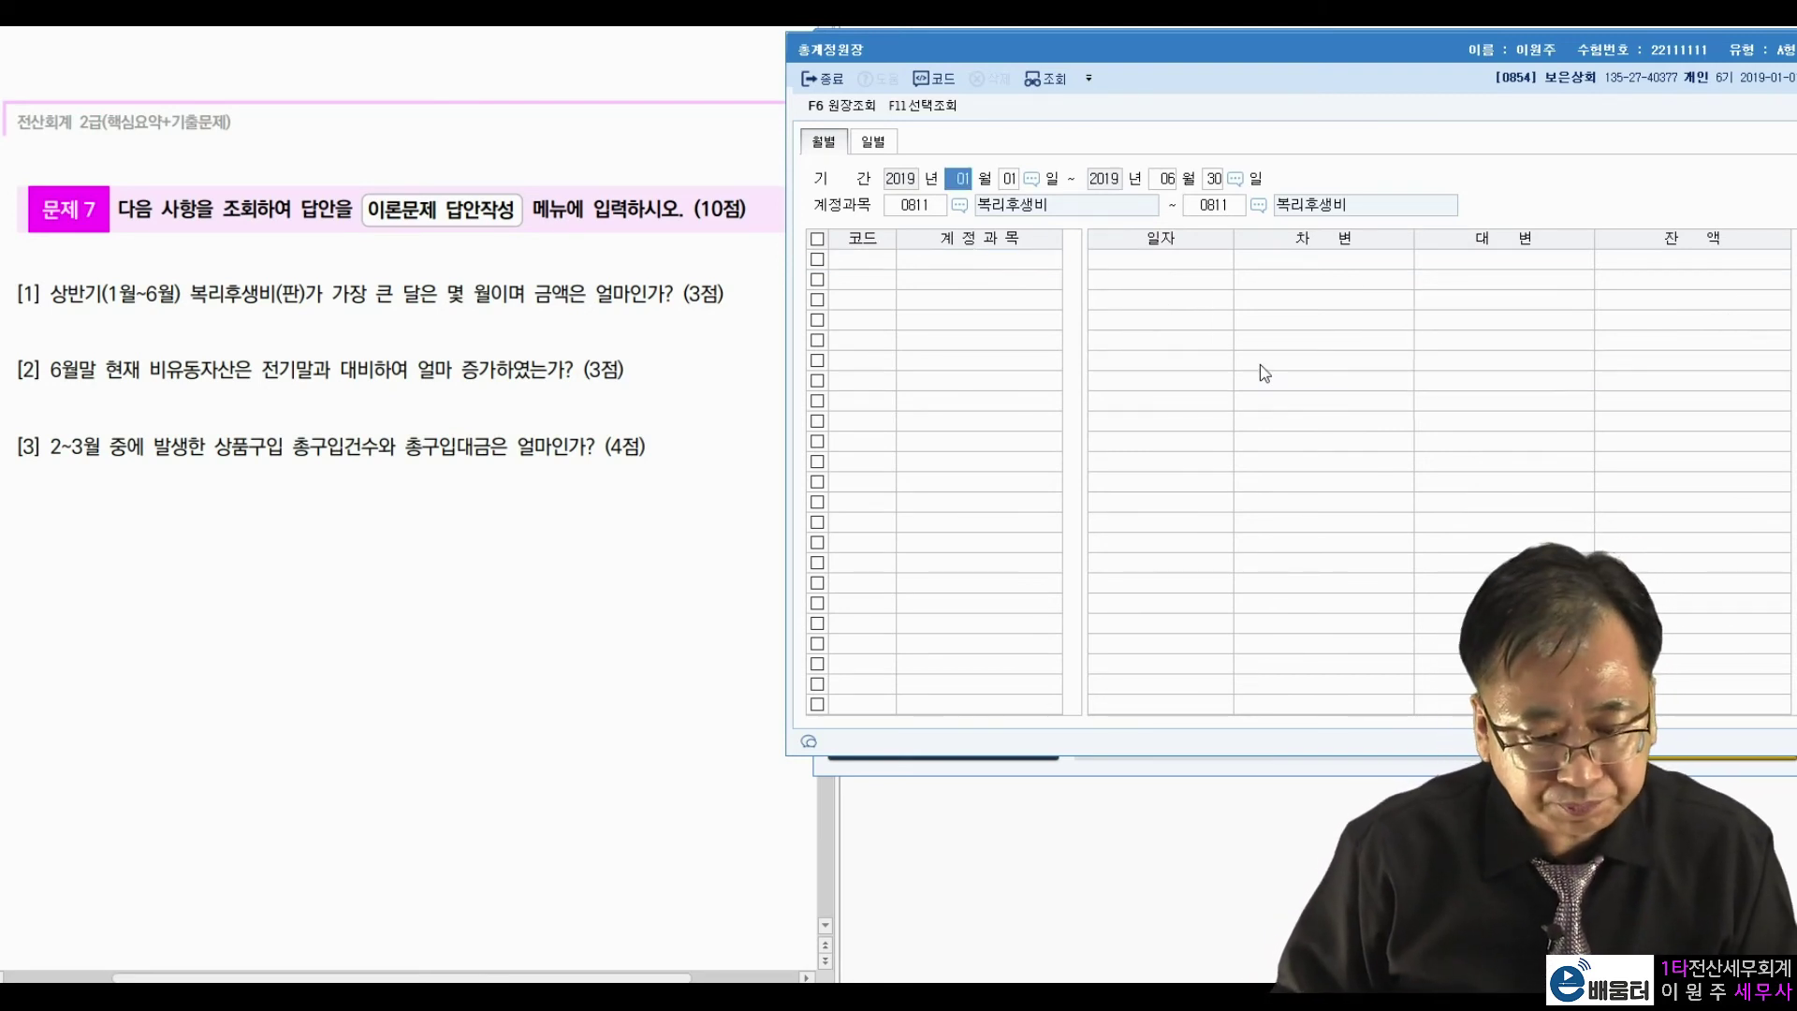
key("Escape")
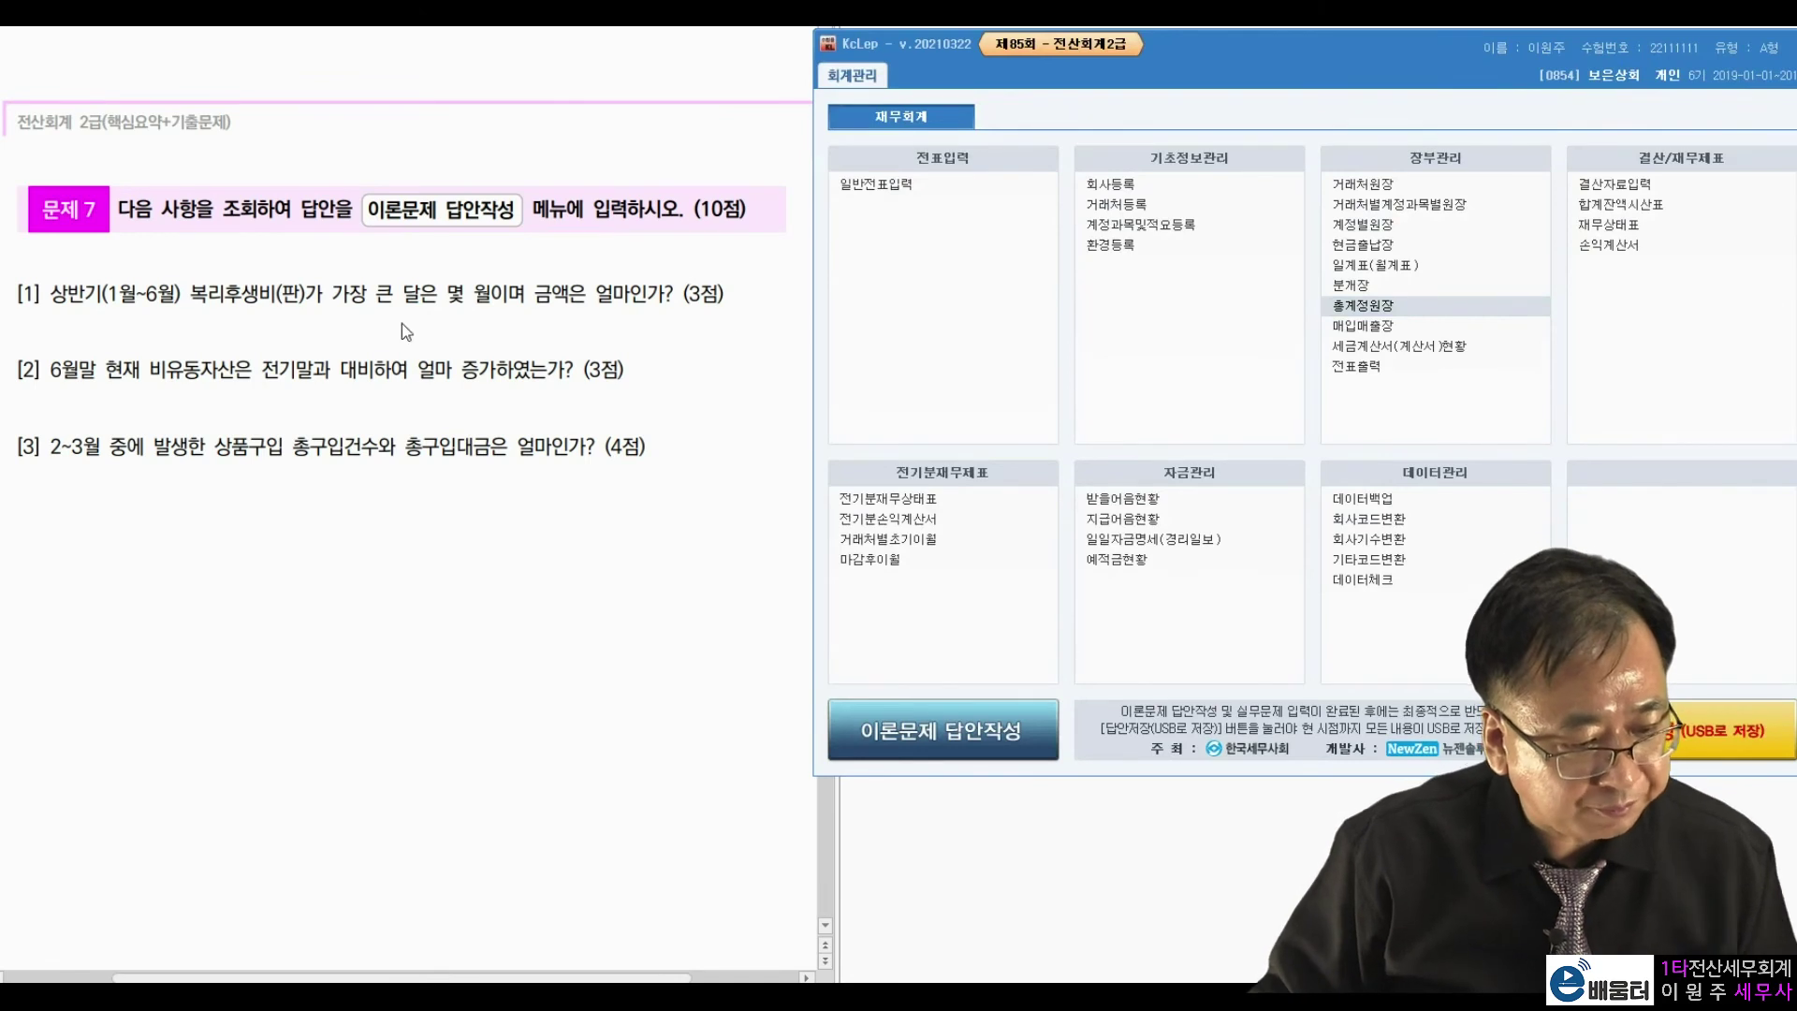
left_click(182, 400)
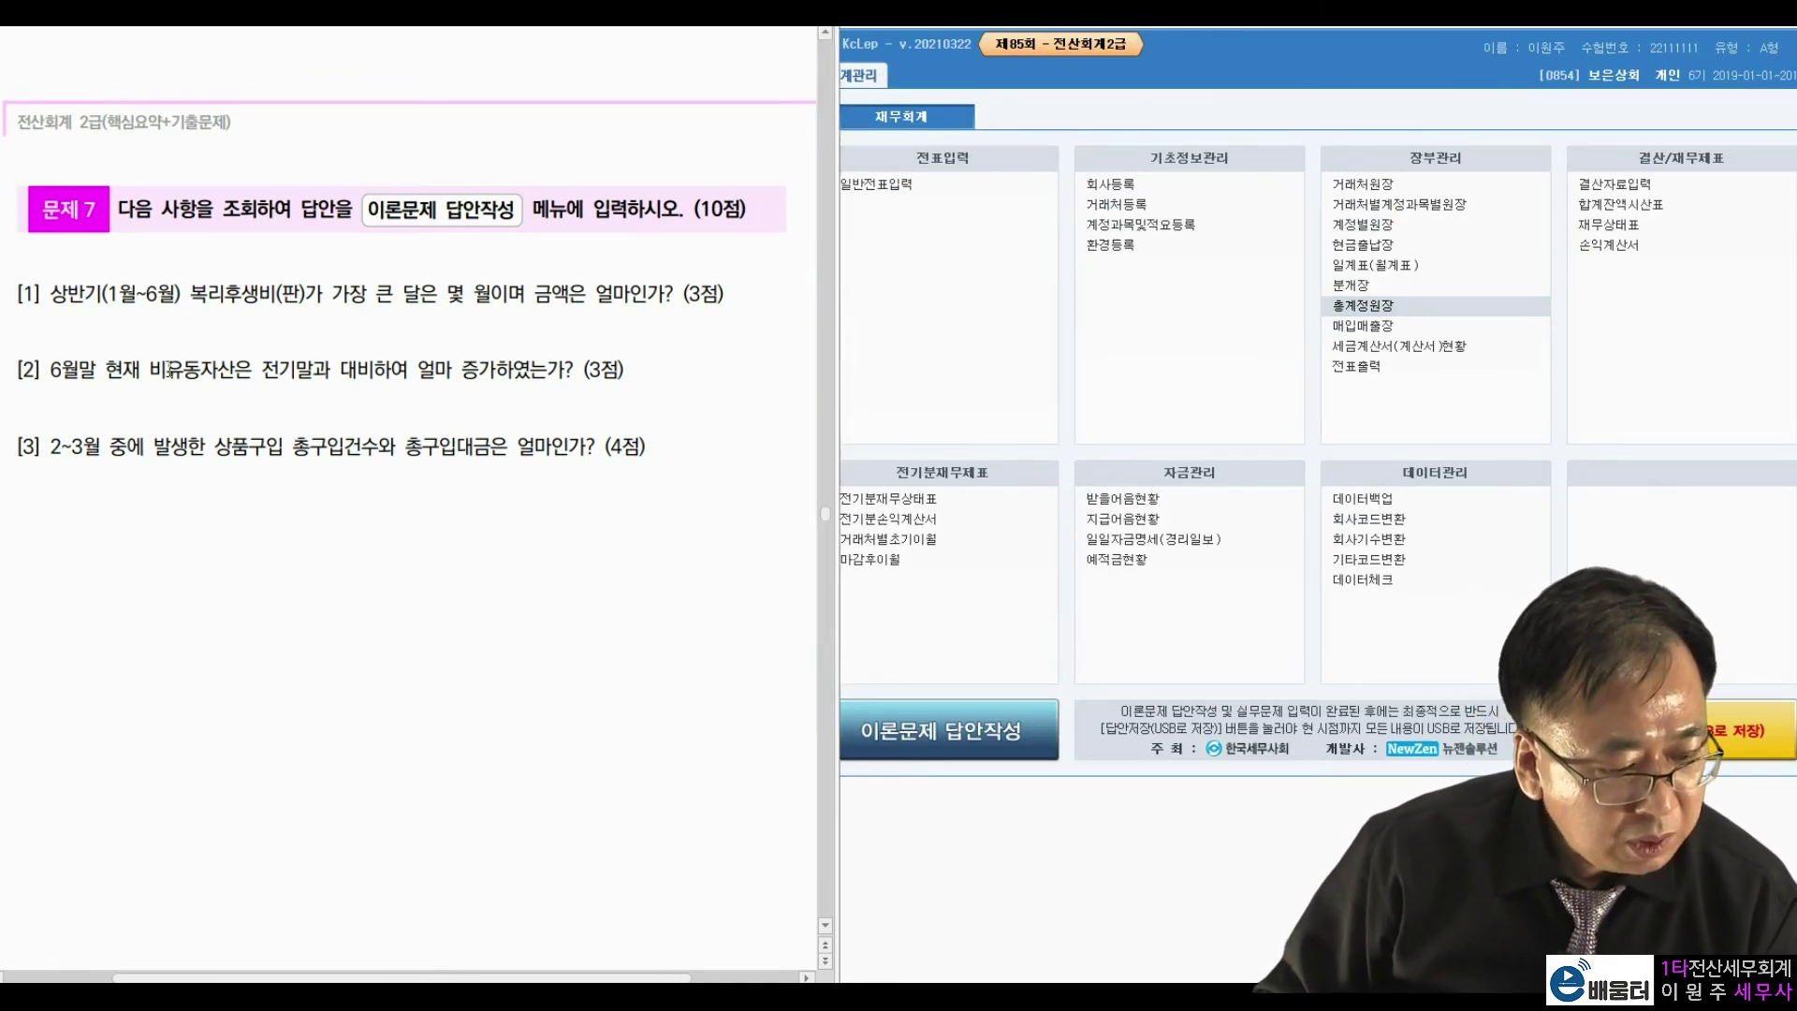
right_click(168, 382)
left_click_drag(262, 371, 512, 370)
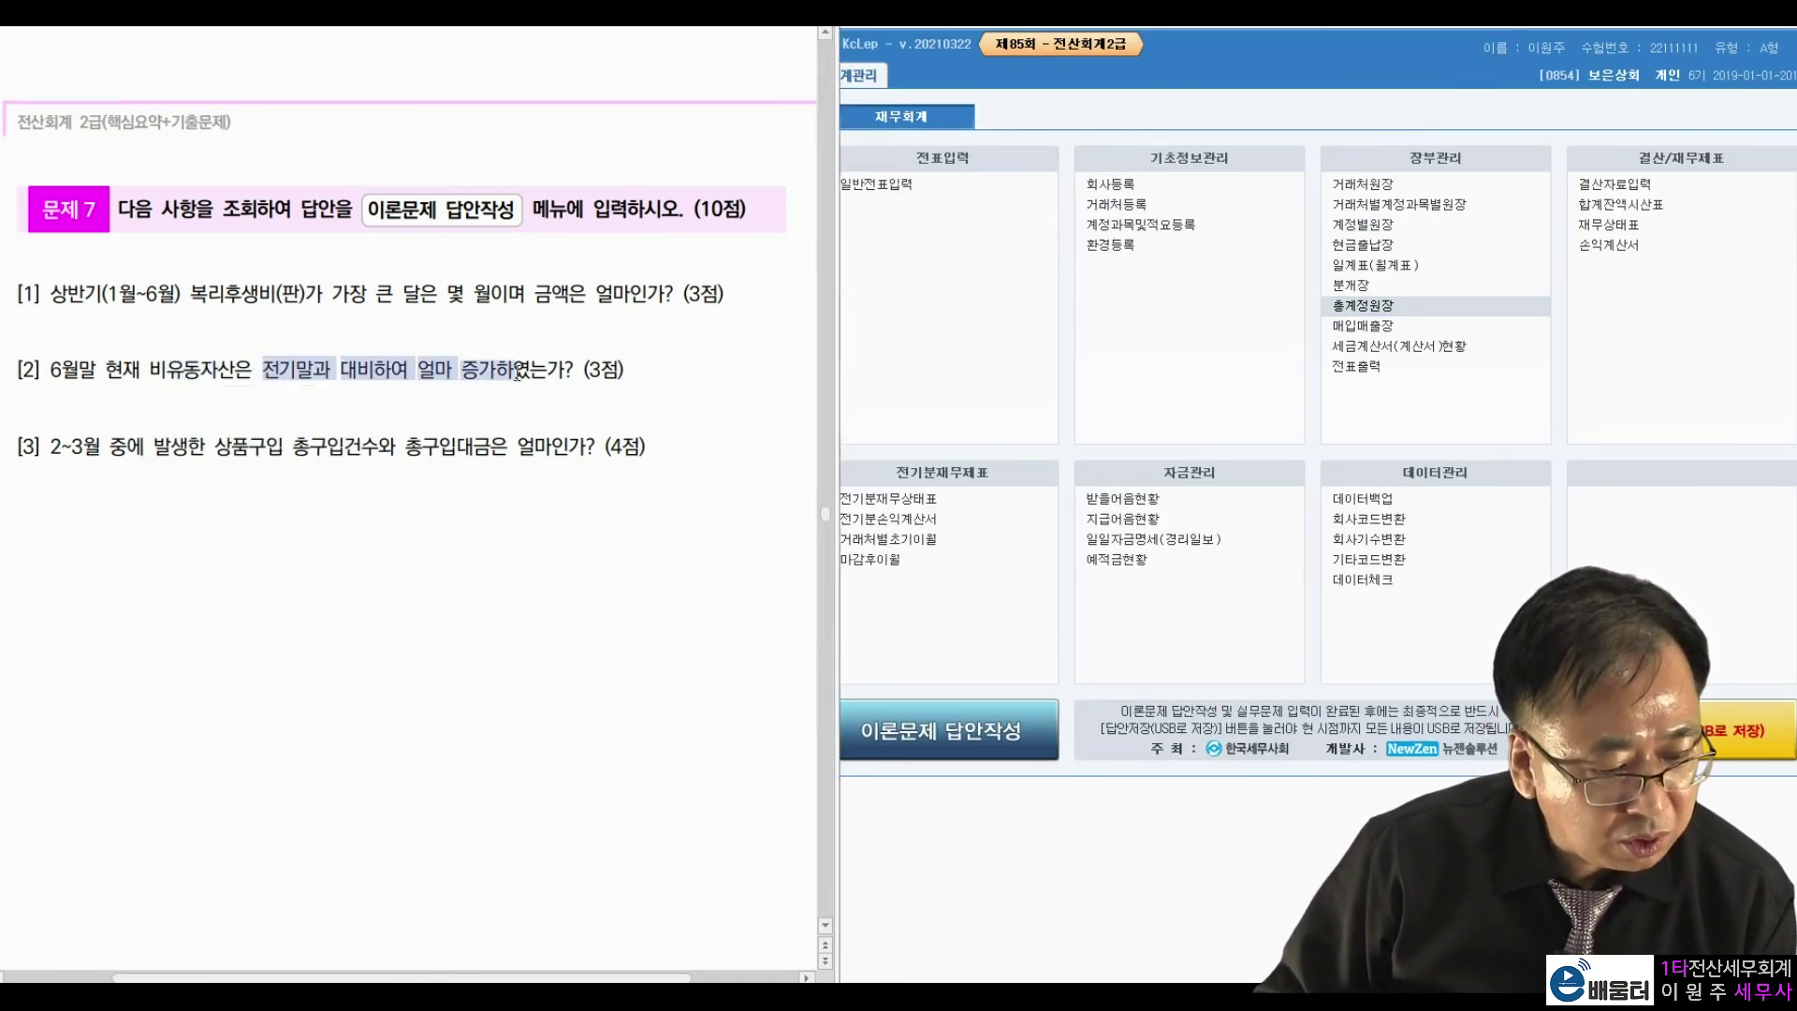
left_click(643, 383)
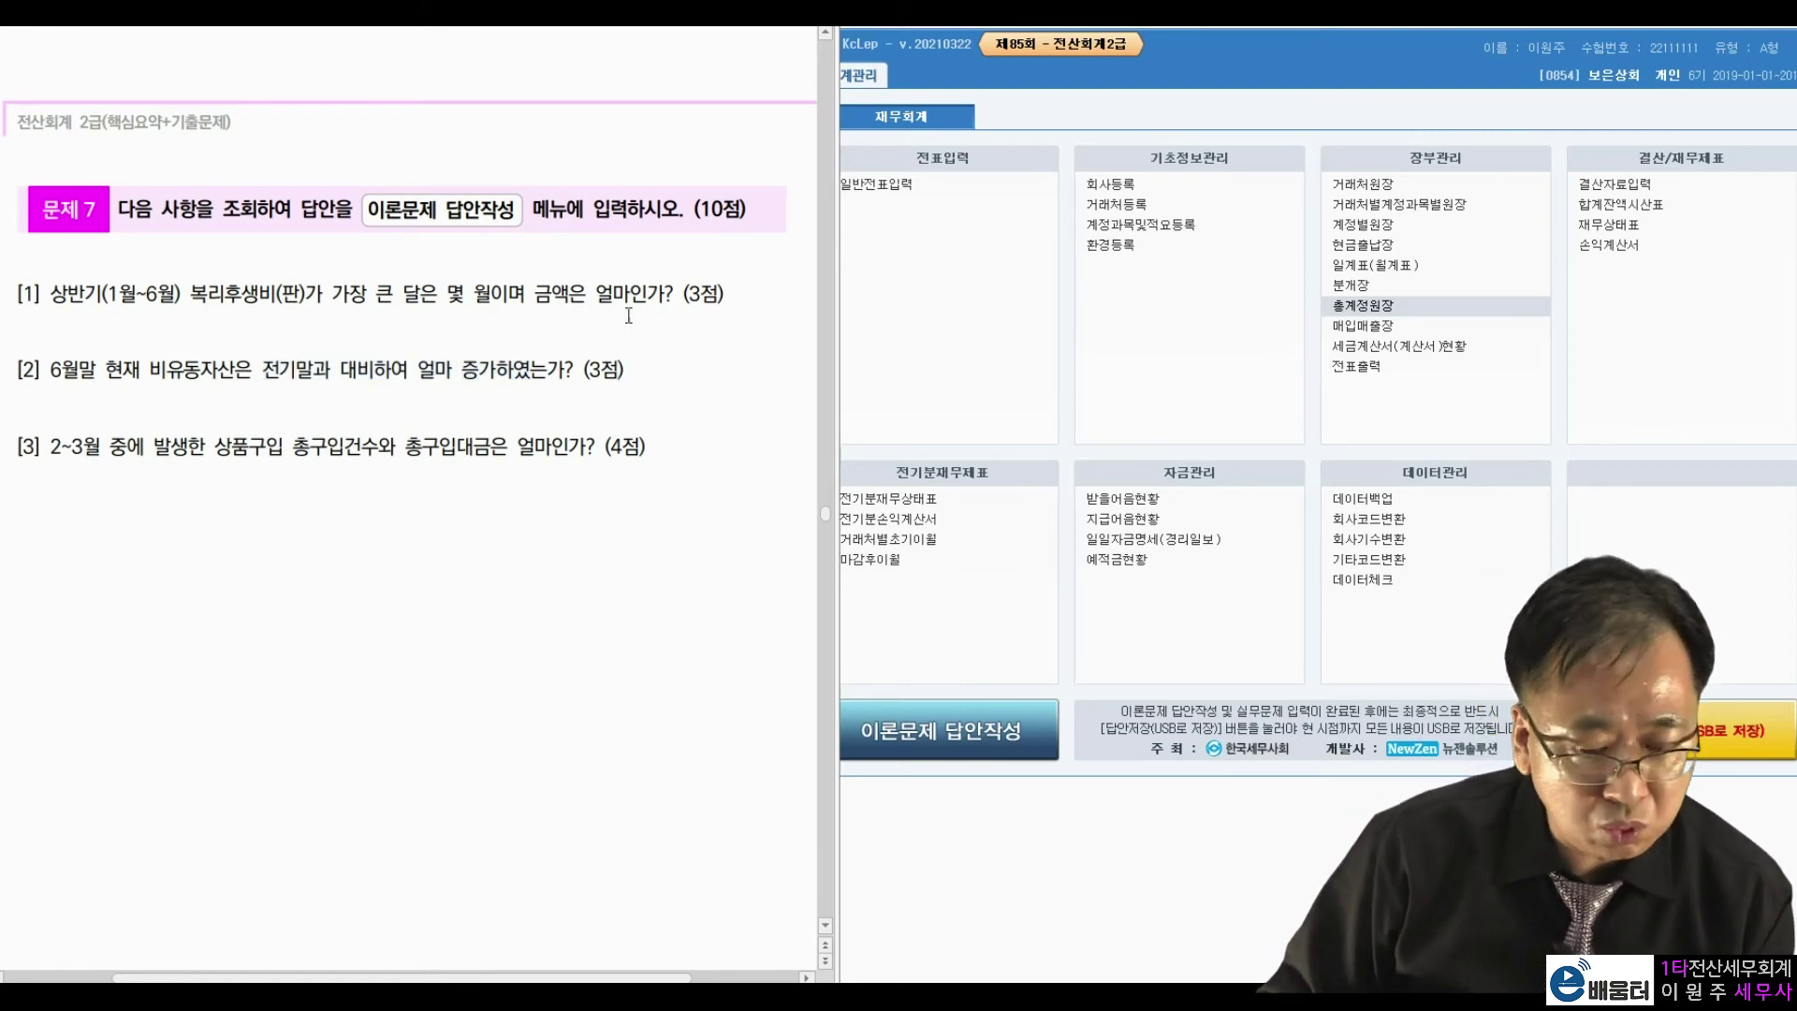
Compare the June 2019 balance sheet's non-current assets, 40,650,000 versus 8,000,000, then close it.
left_click(1582, 227)
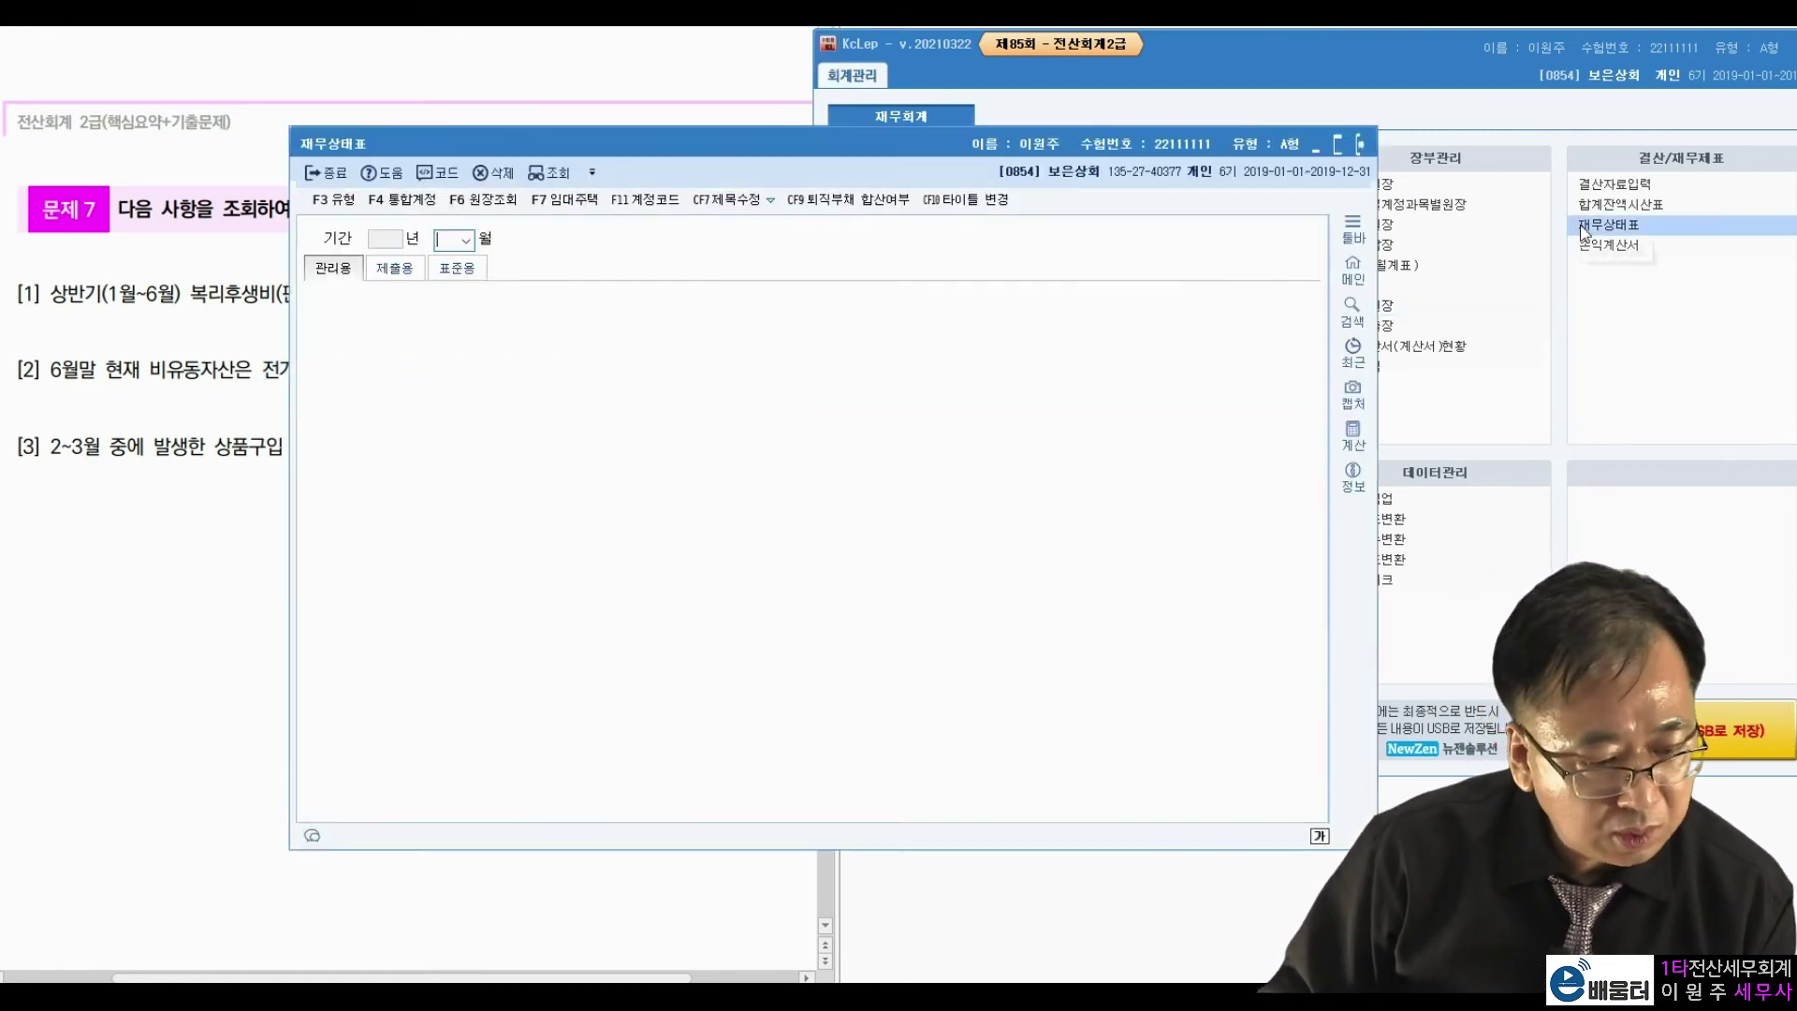
left_click_drag(944, 138, 1346, 88)
type("06")
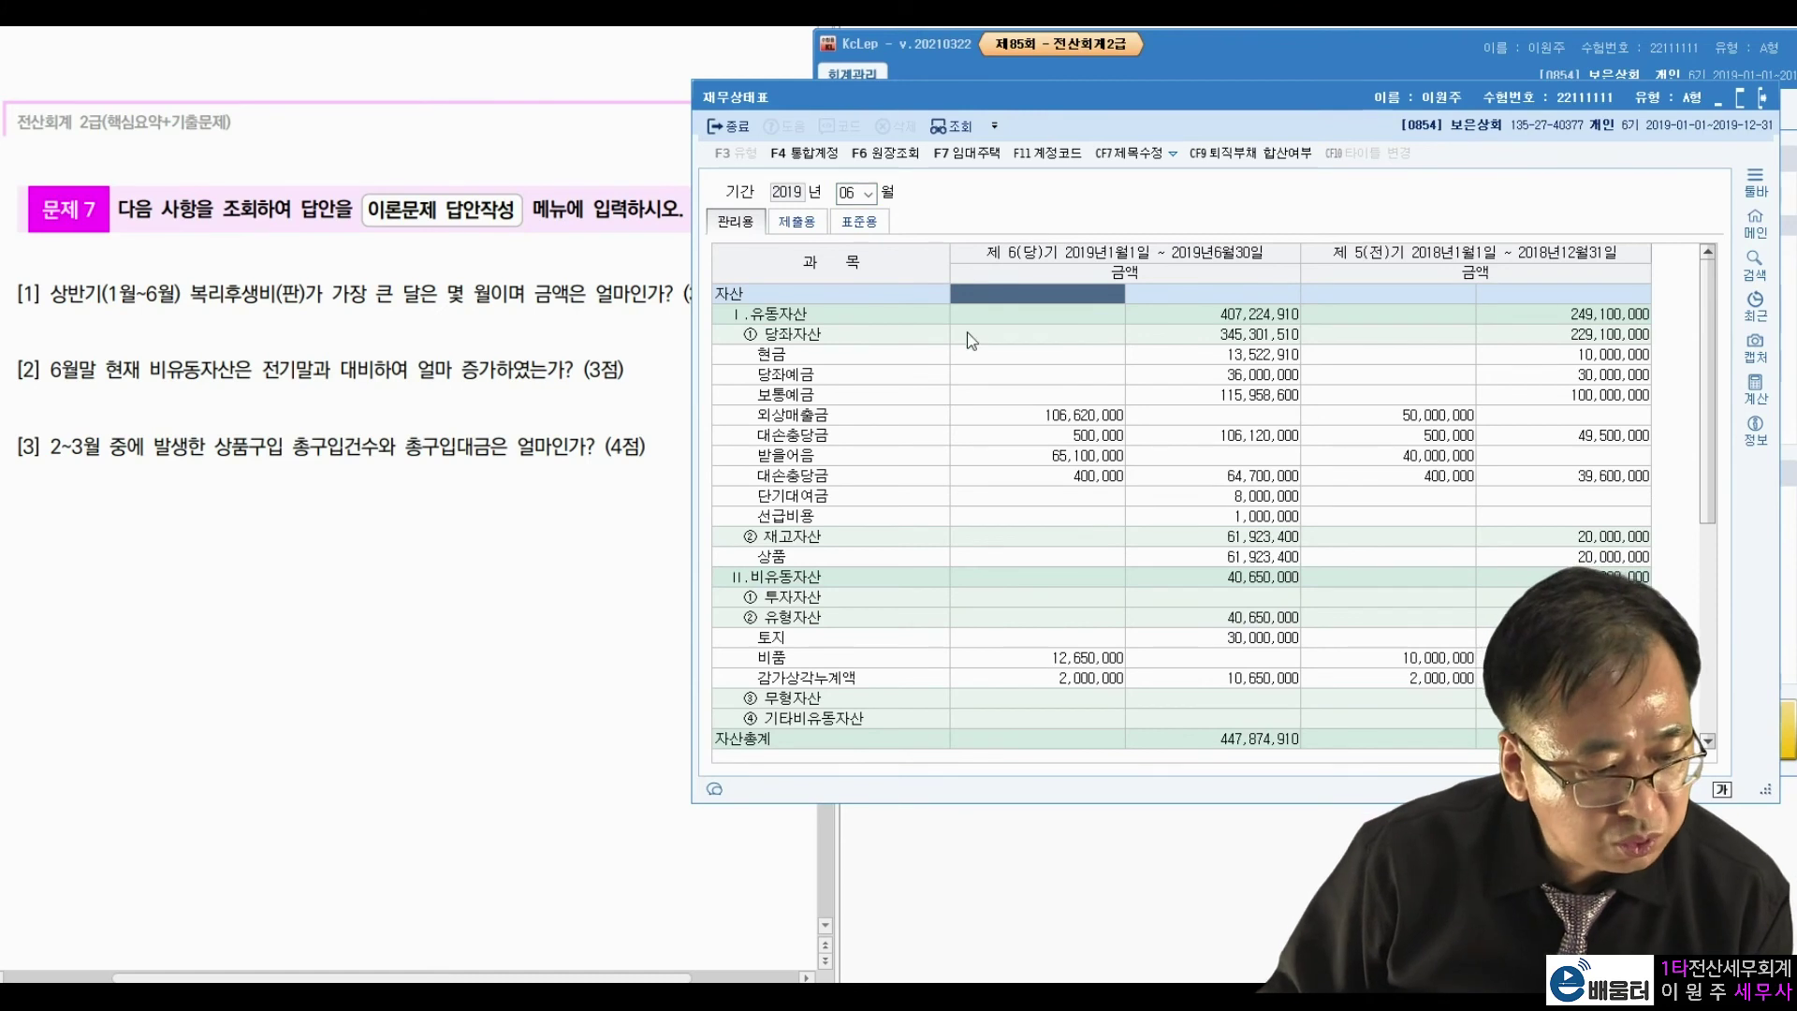
left_click(1000, 582)
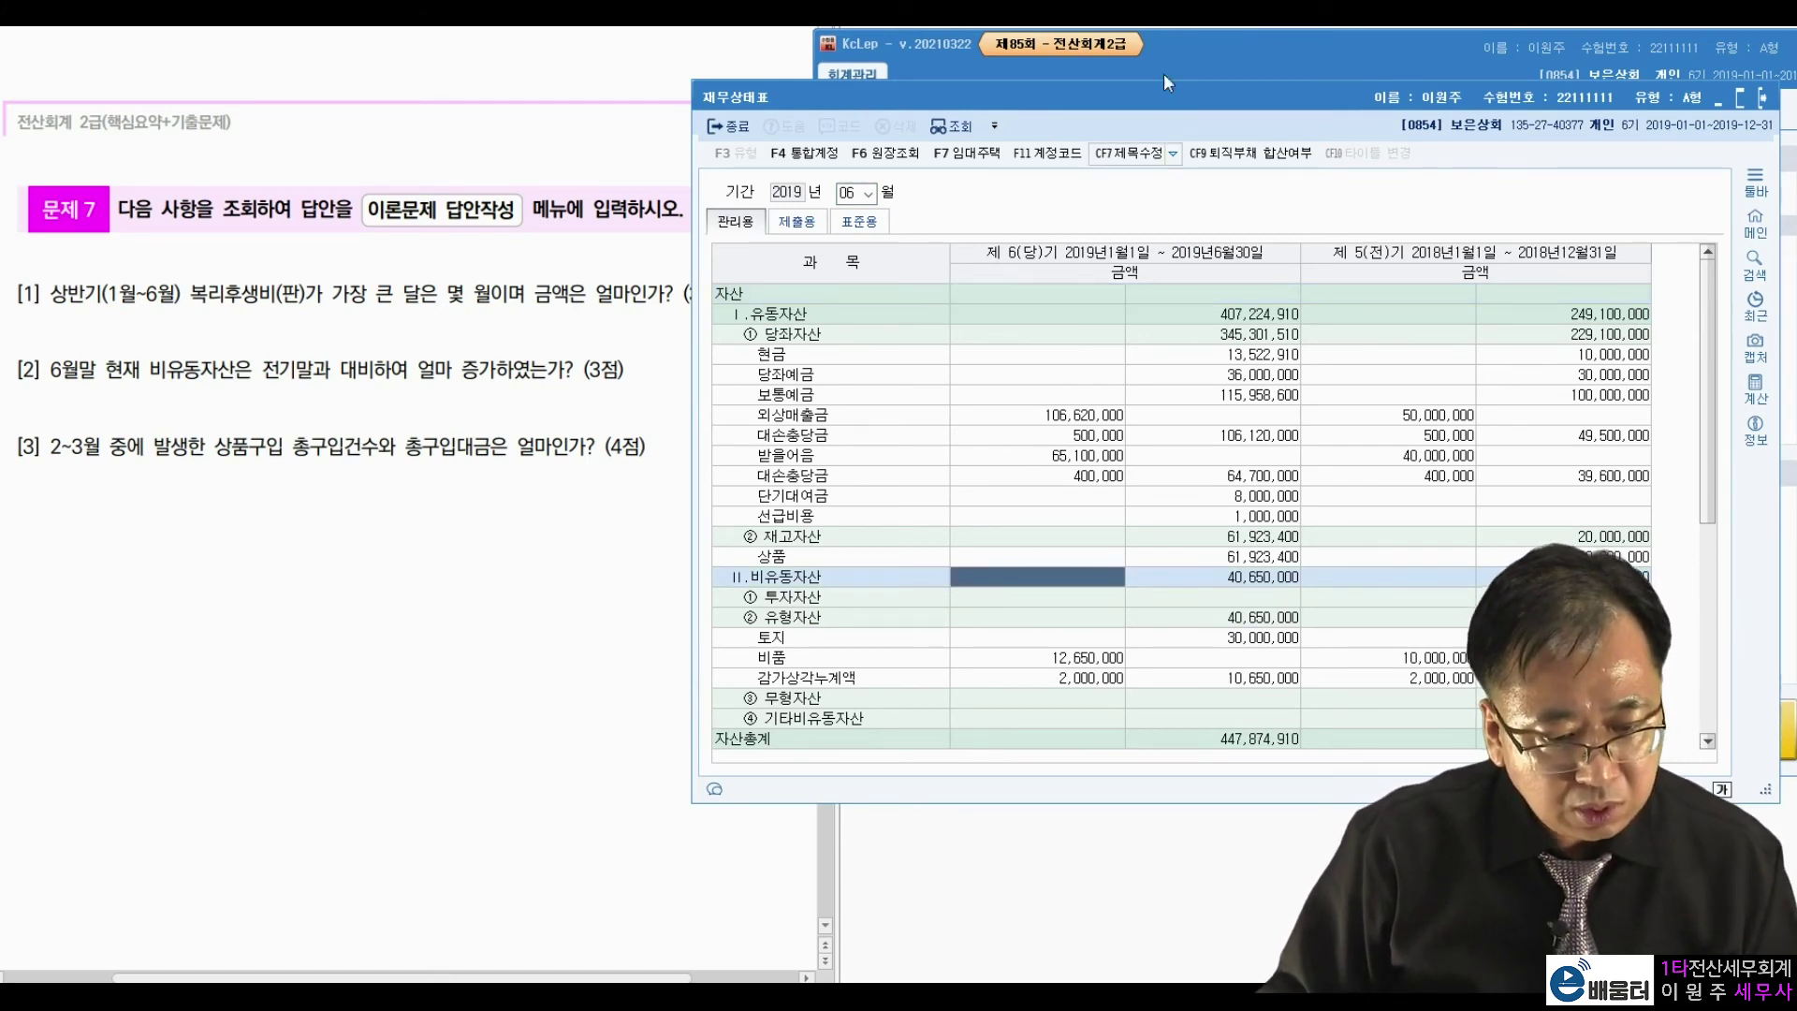
left_click_drag(1161, 101, 1298, 100)
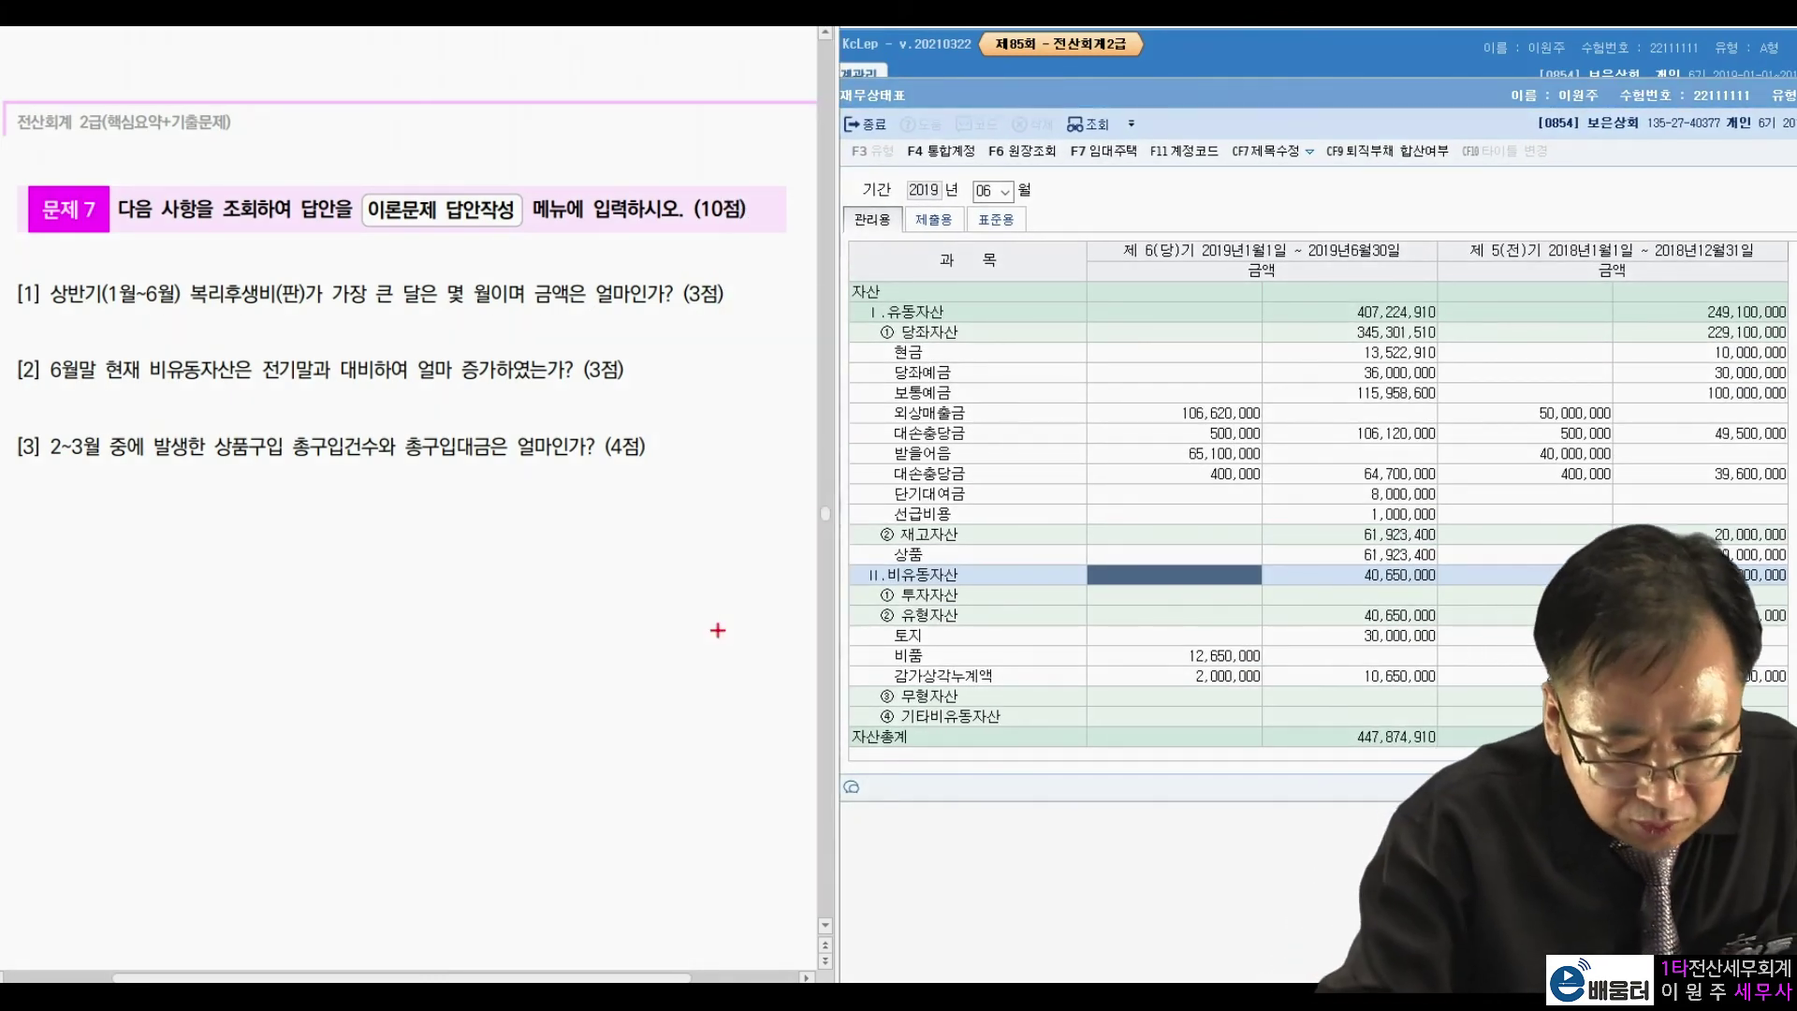
mouse_move(969, 551)
left_mouse_down()
mouse_move(959, 599)
mouse_move(975, 562)
left_mouse_up()
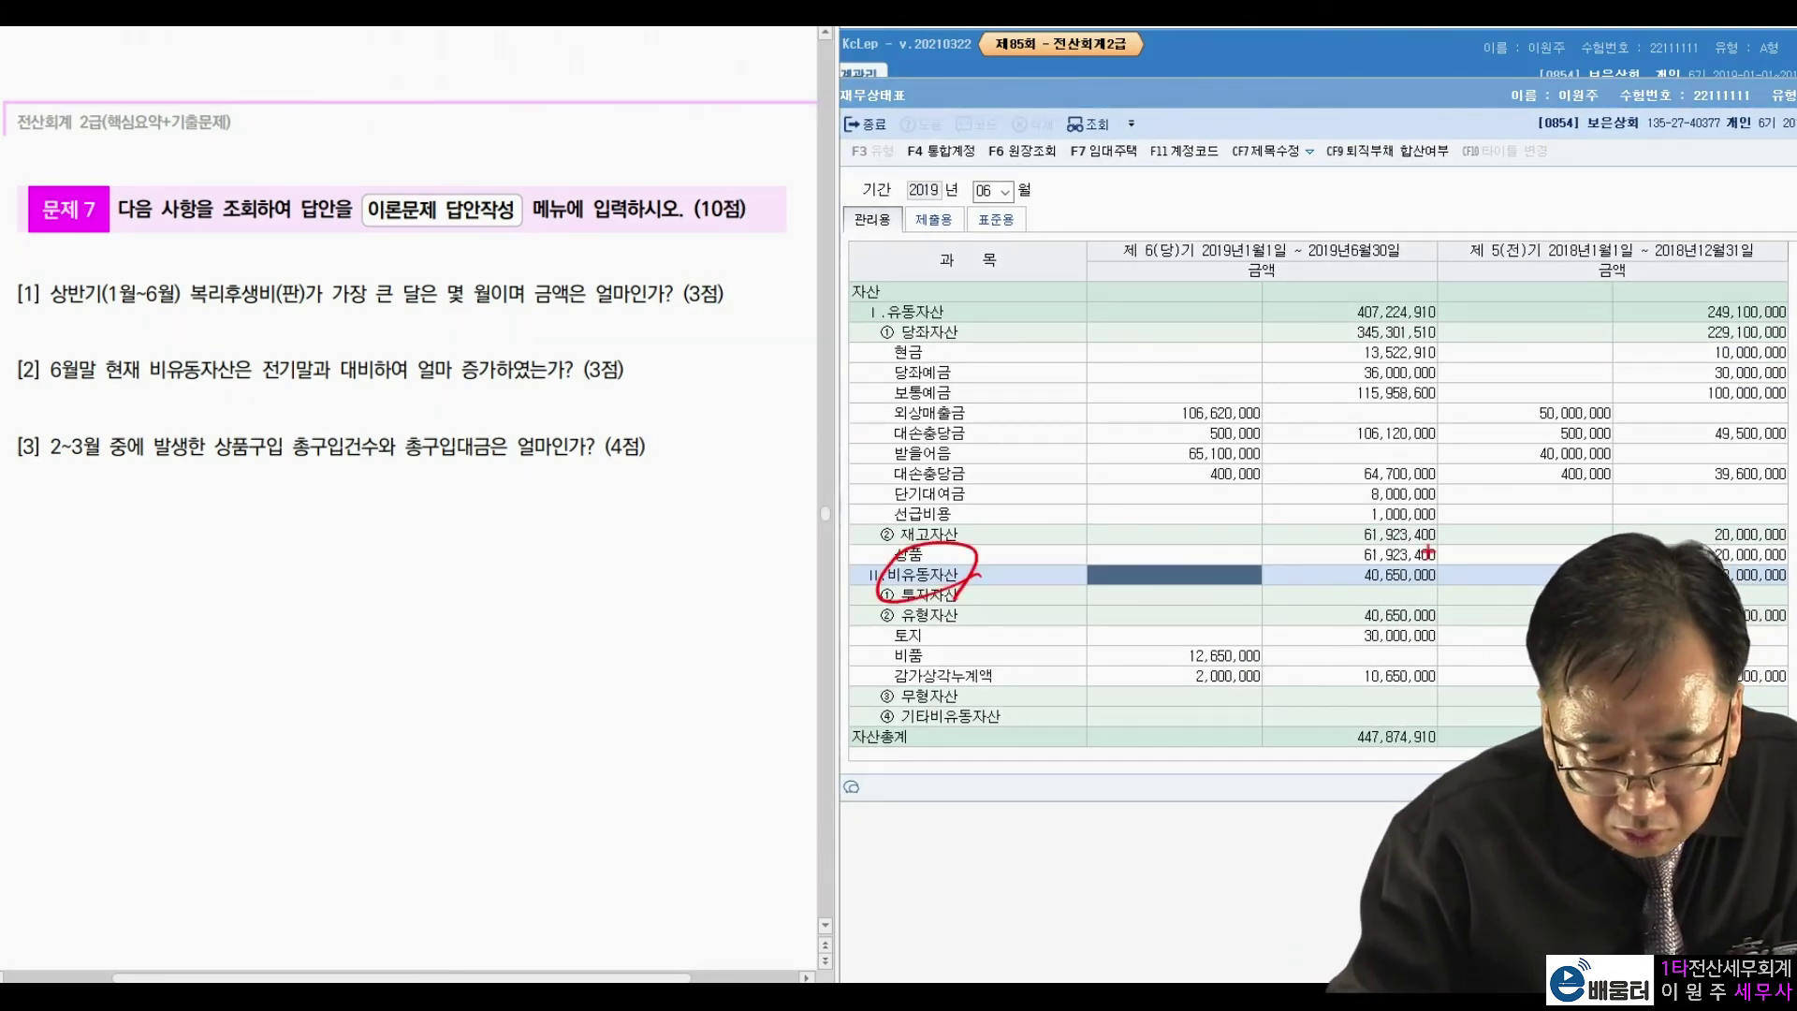
mouse_move(1330, 607)
left_mouse_down()
mouse_move(1486, 561)
mouse_move(1312, 591)
left_mouse_up()
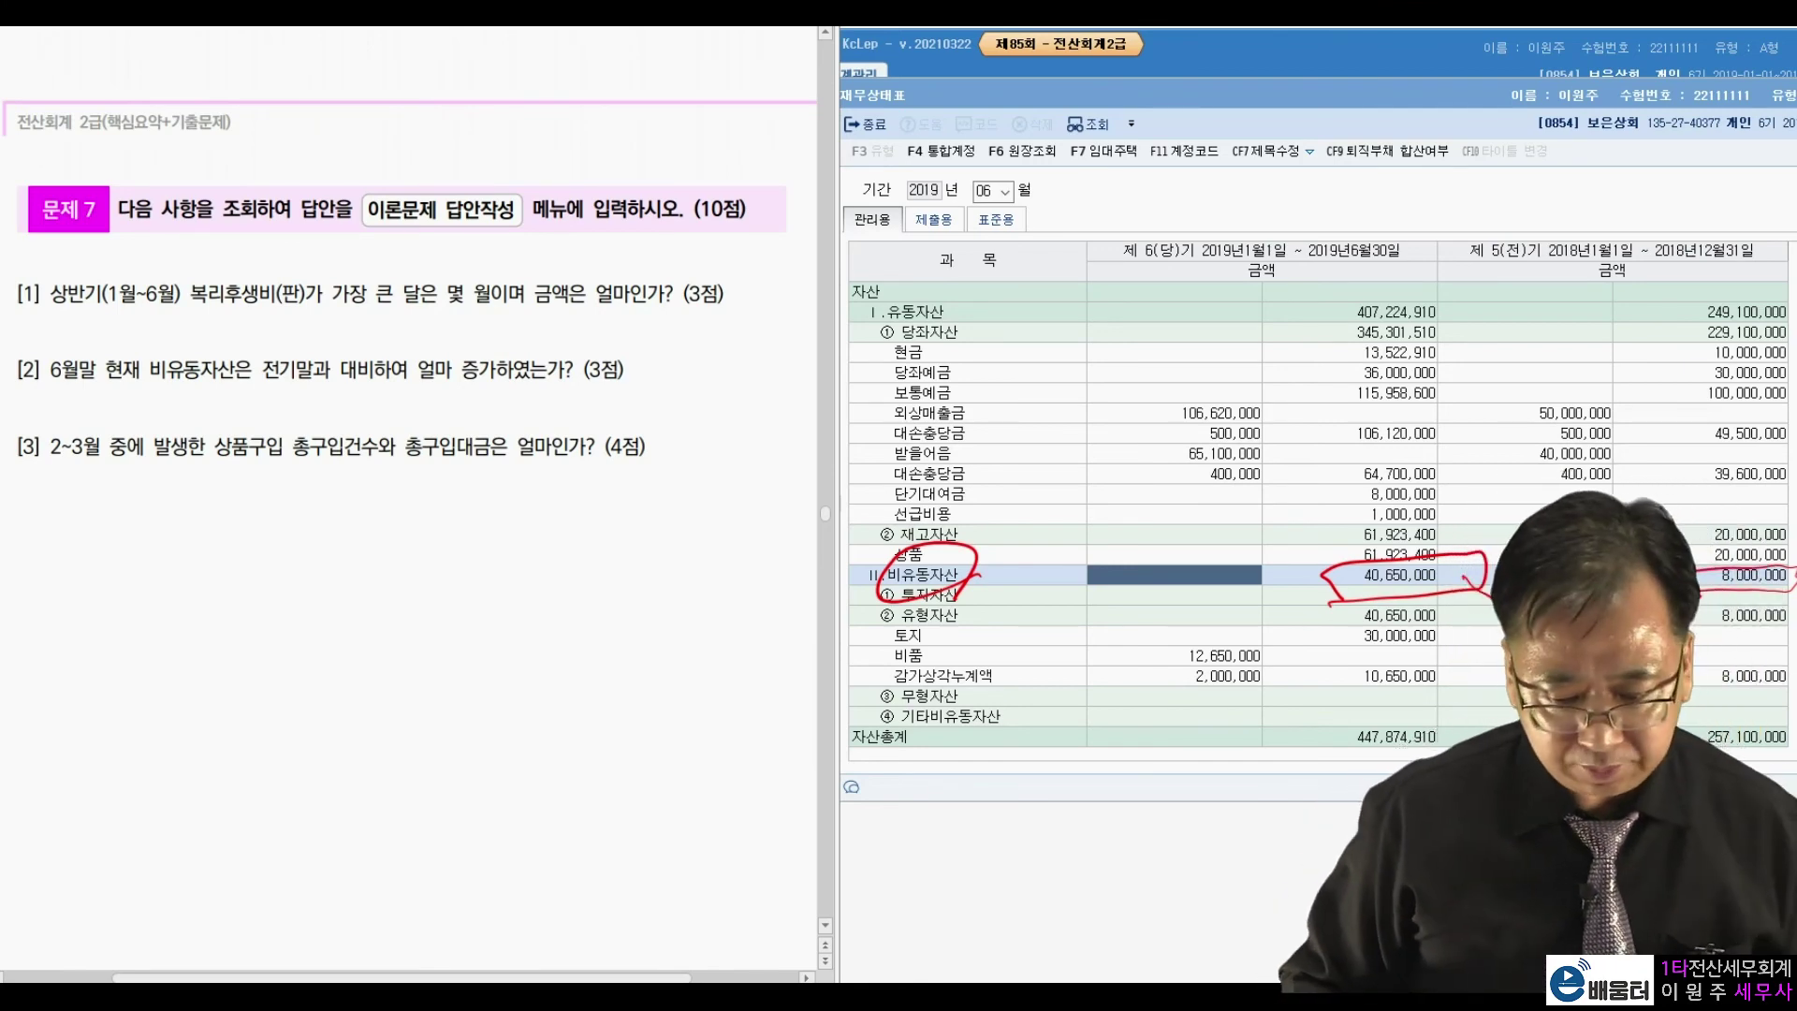
key("Escape")
key("Escape")
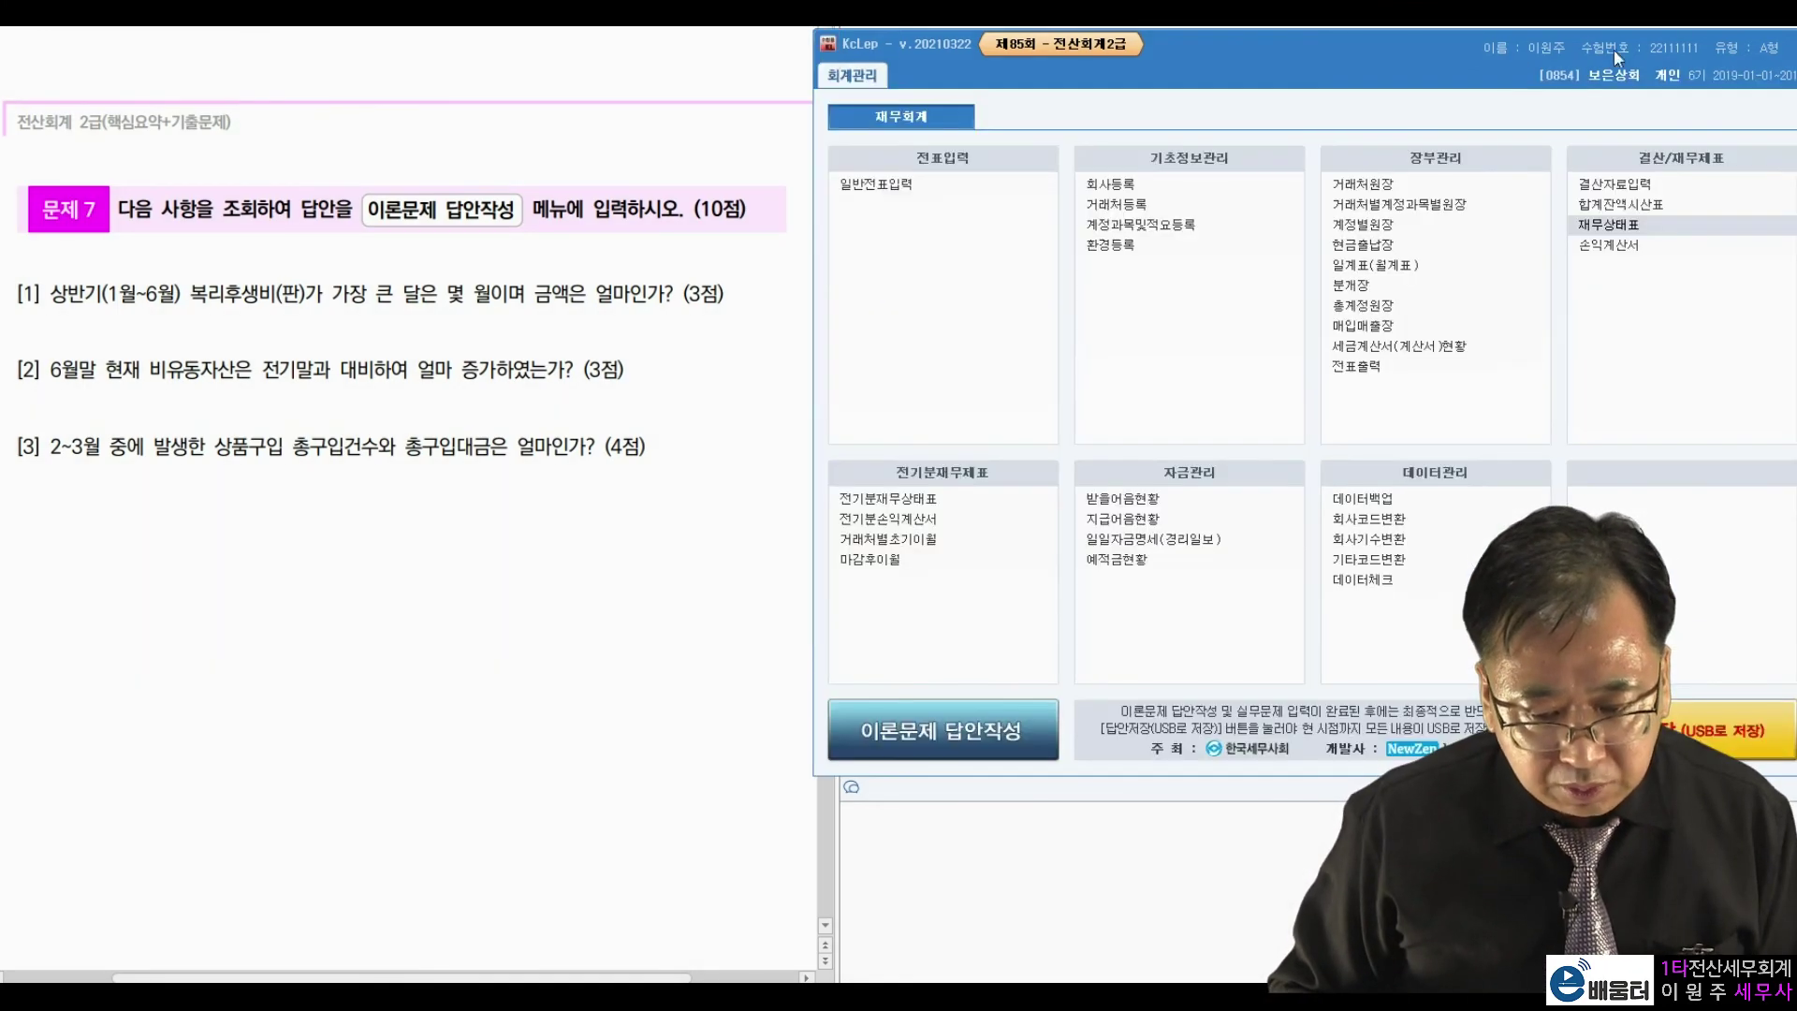
key("Return")
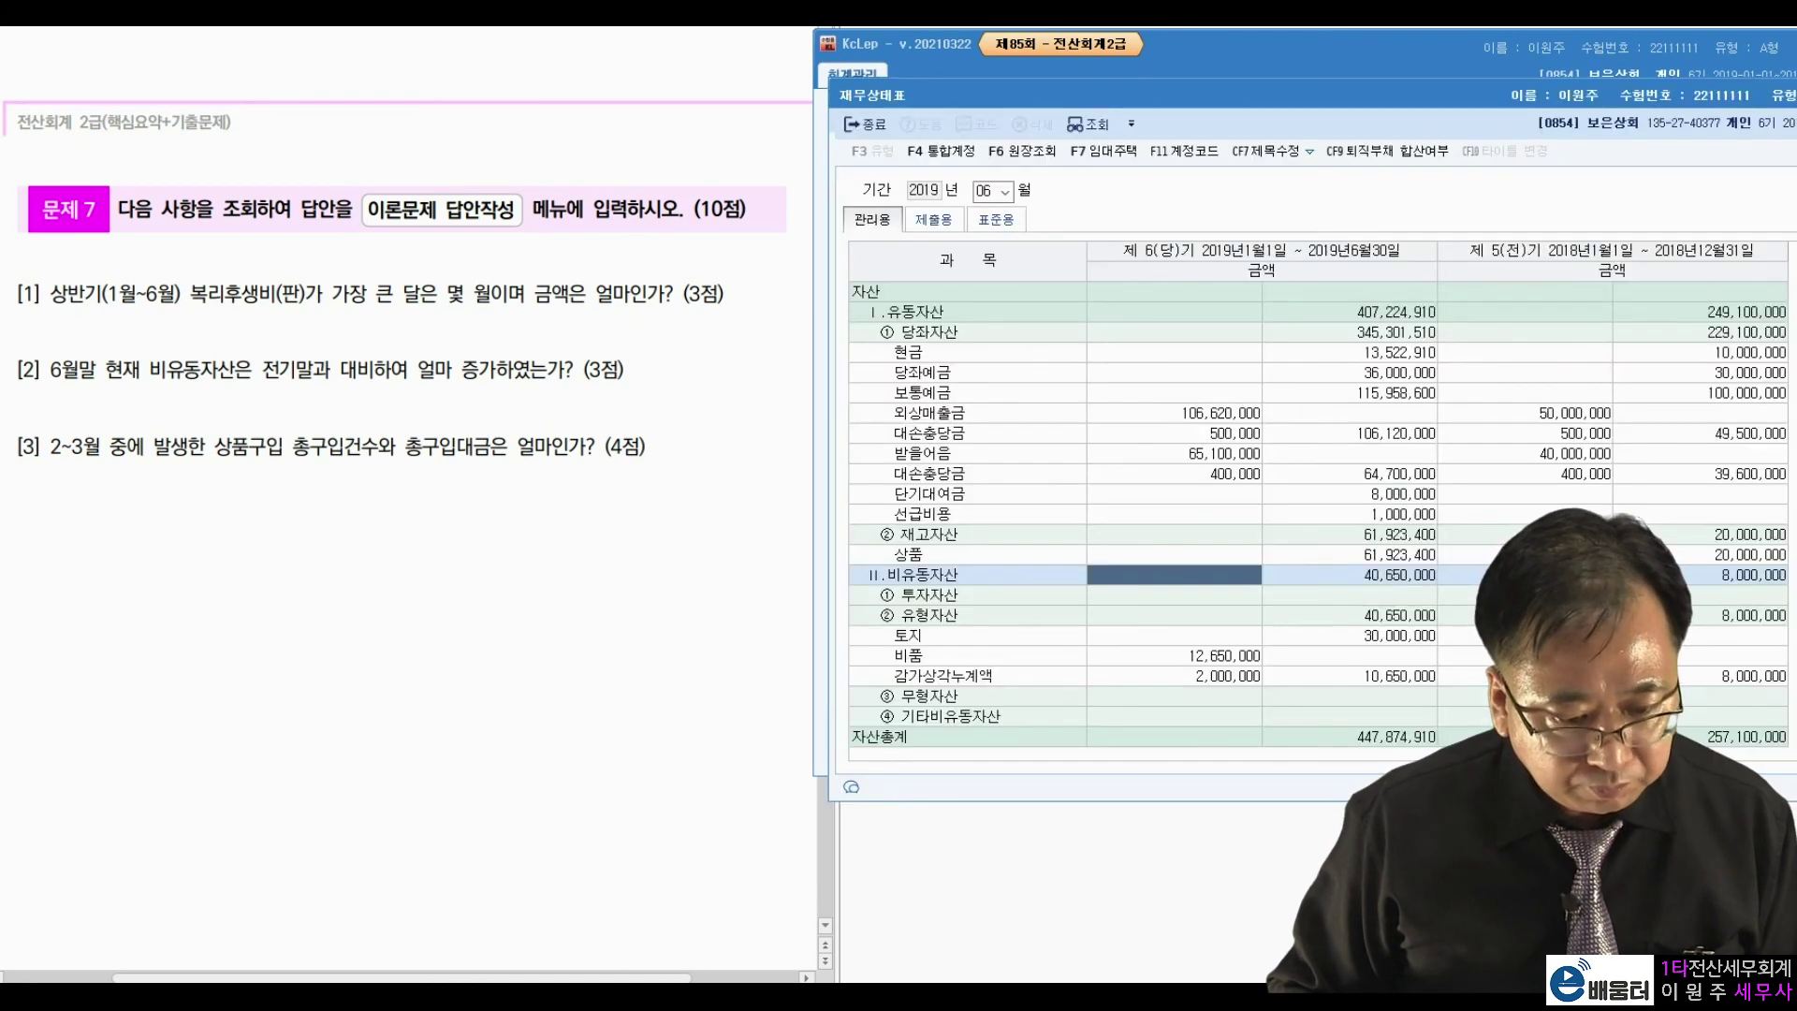
left_click(859, 126)
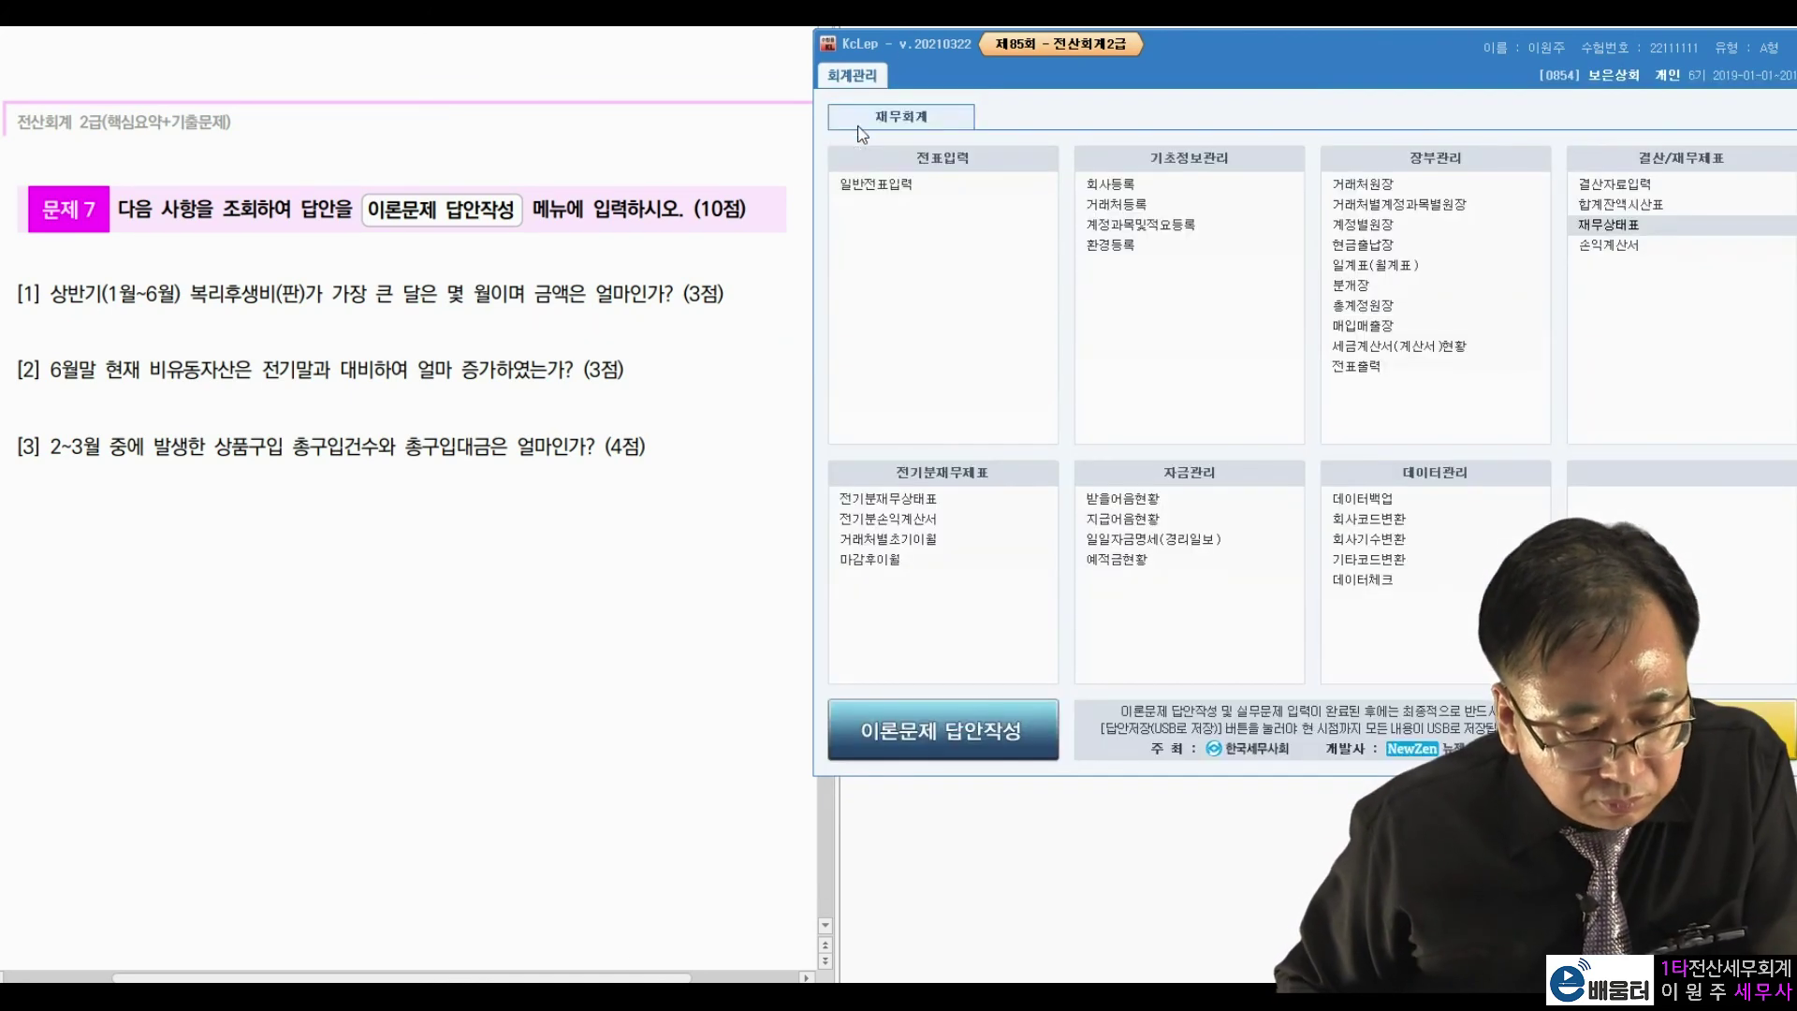
left_click(367, 529)
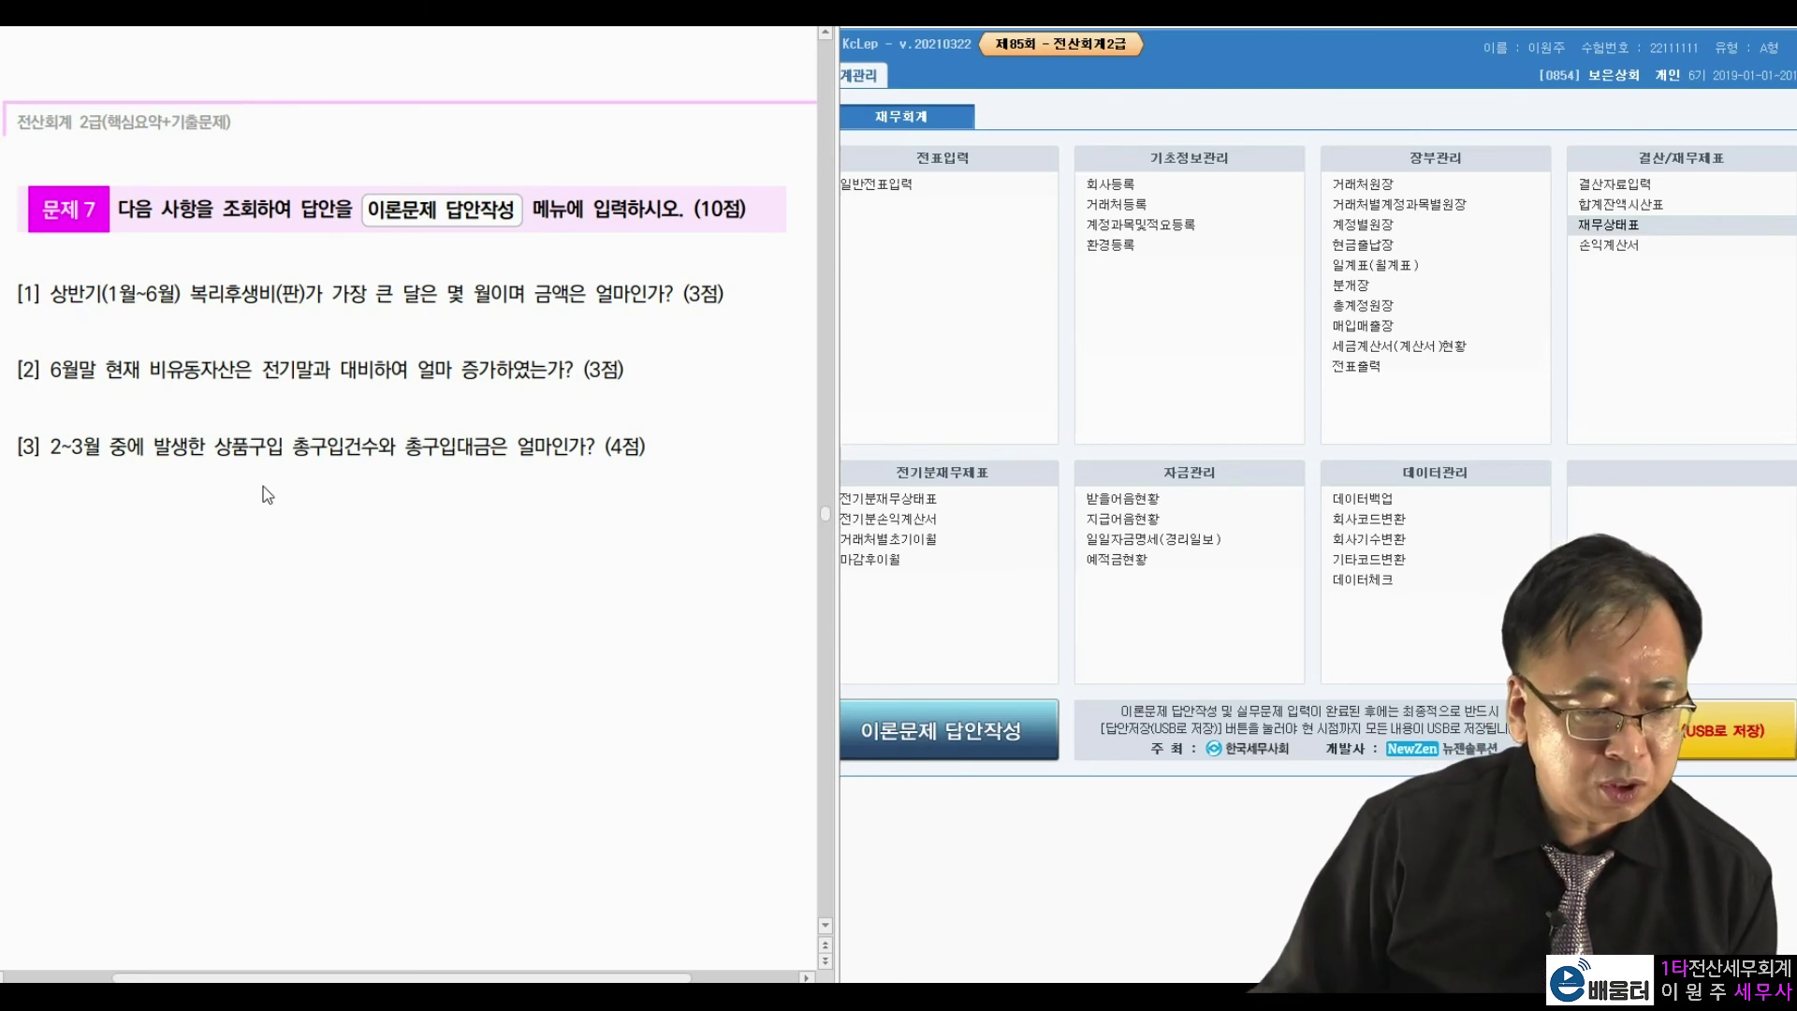
left_click_drag(218, 448, 249, 448)
left_click(312, 452)
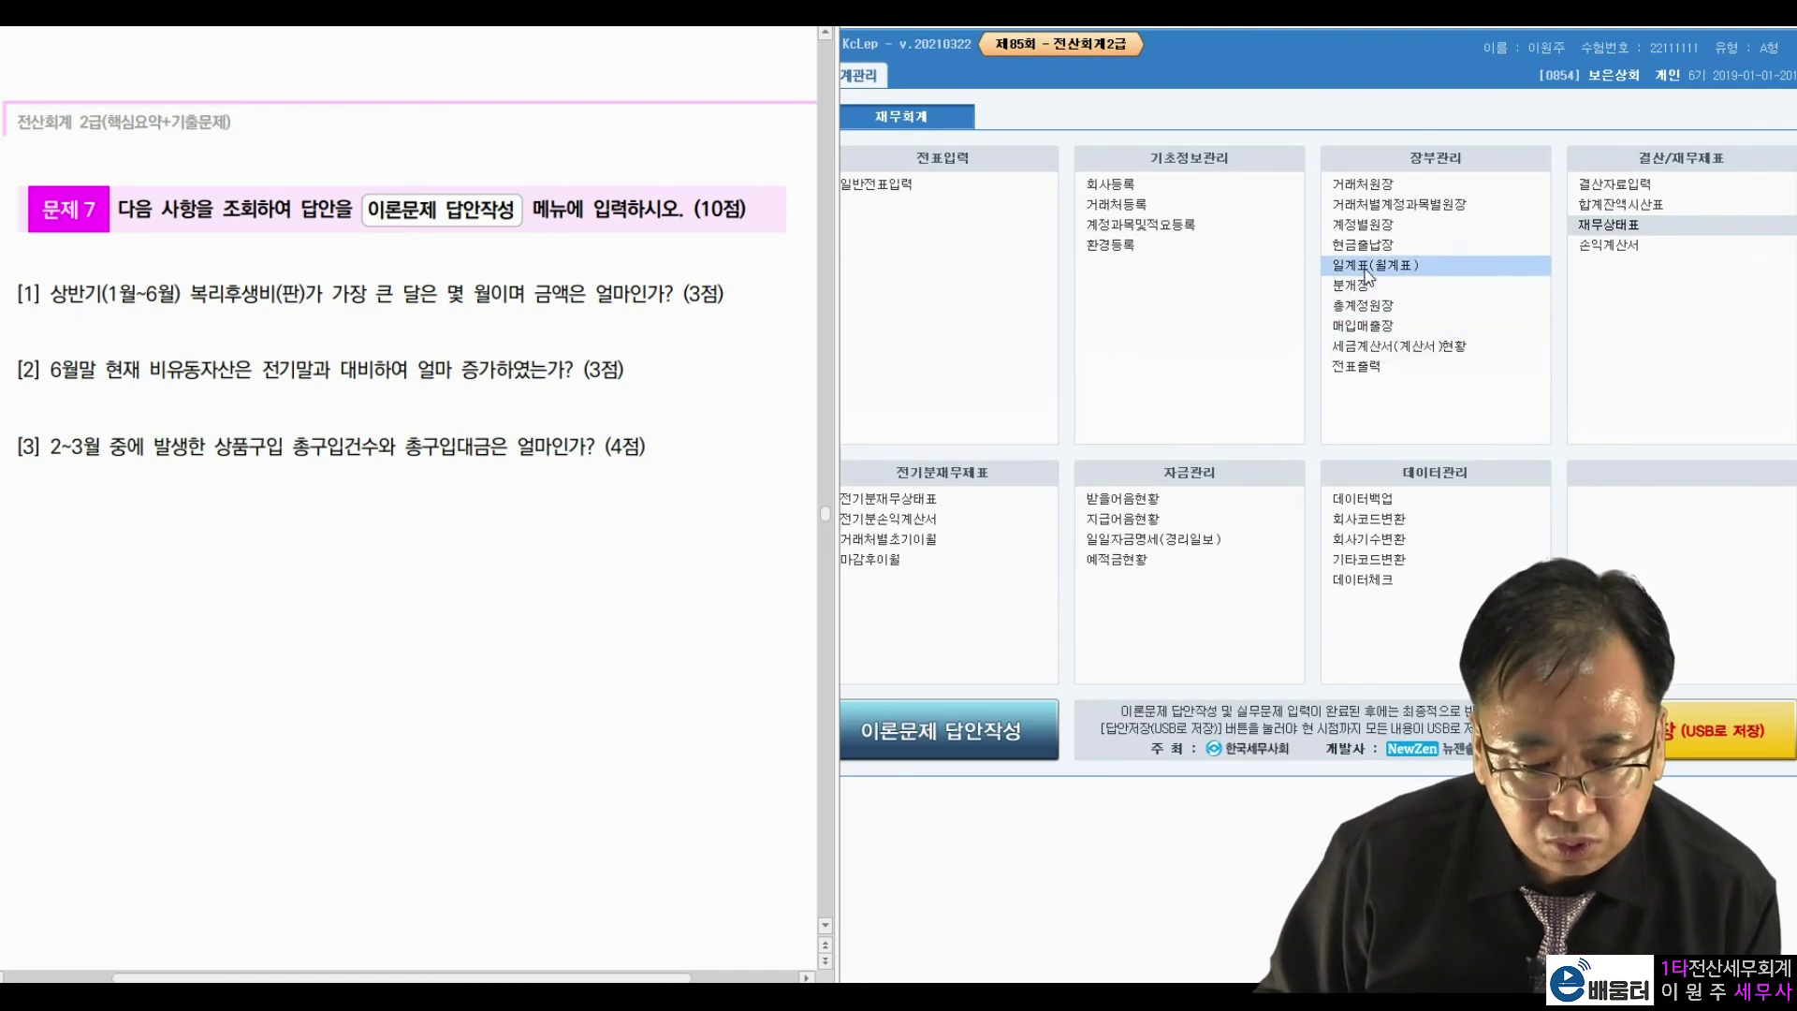
Open the account ledger for 0146 상품 over February 1 – March 31, 2019.
left_click(1365, 229)
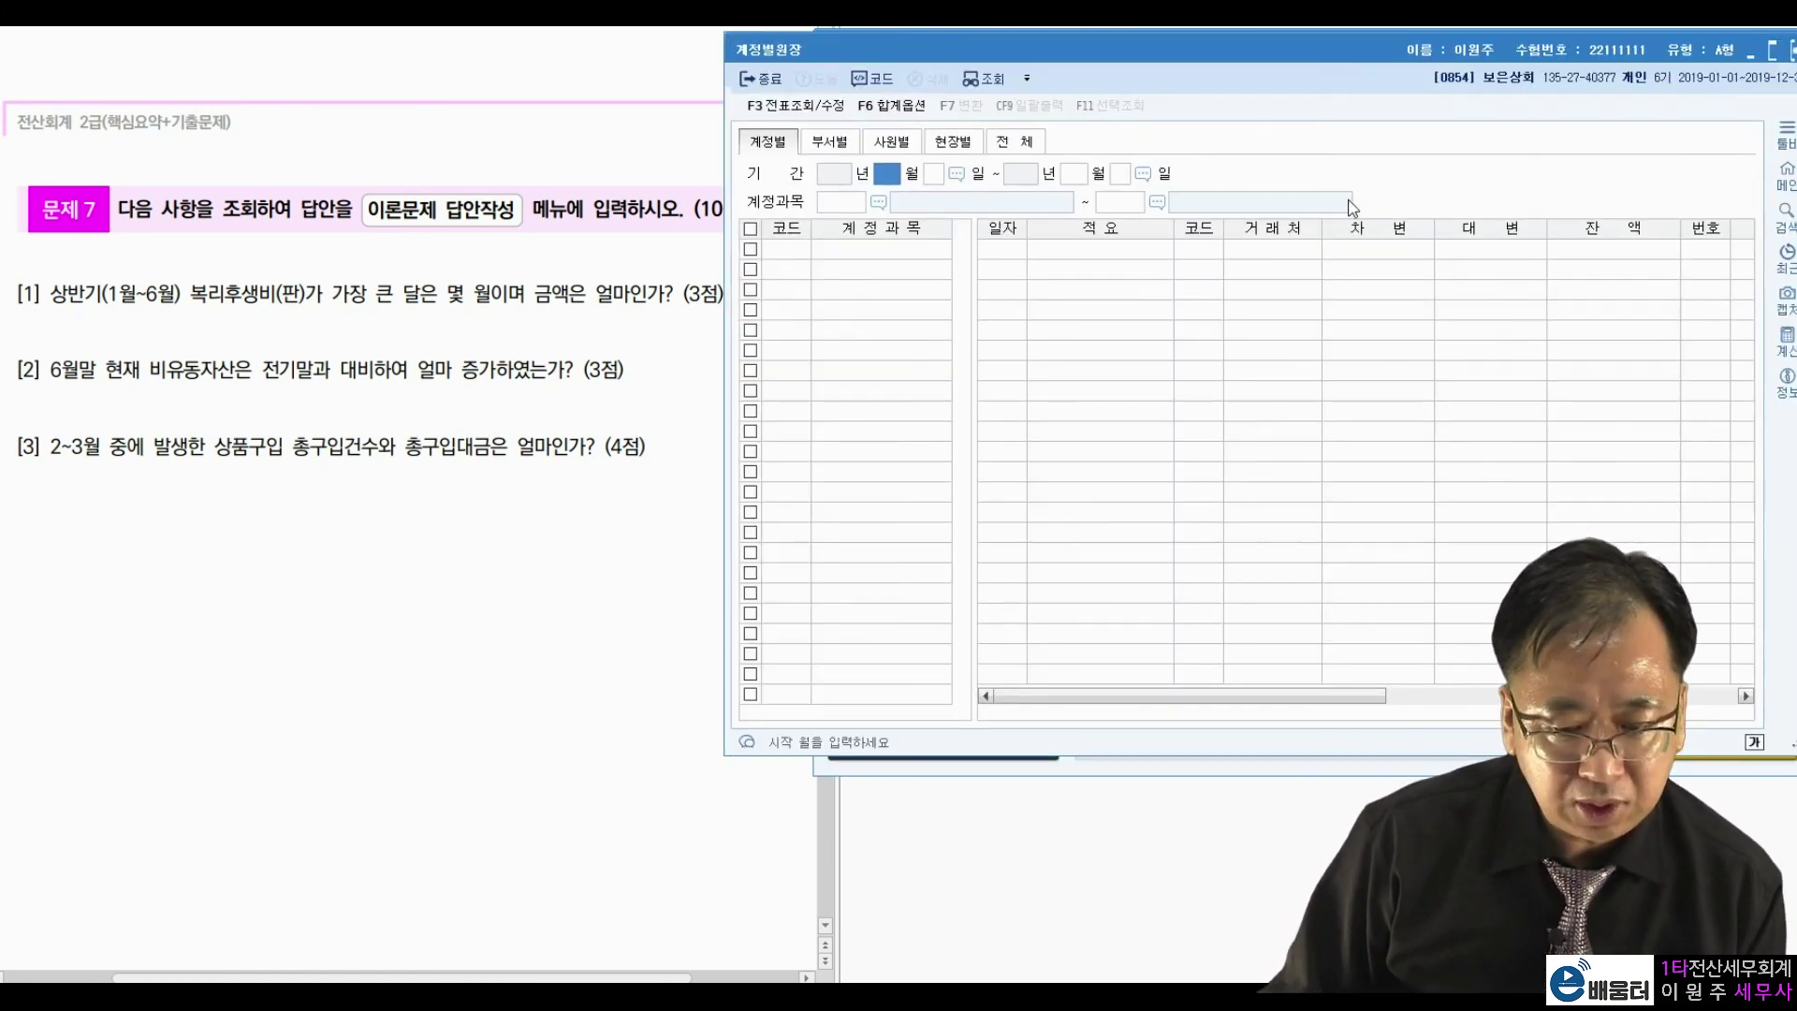
type("2")
key("Return")
key("Return")
type("3")
key("Return")
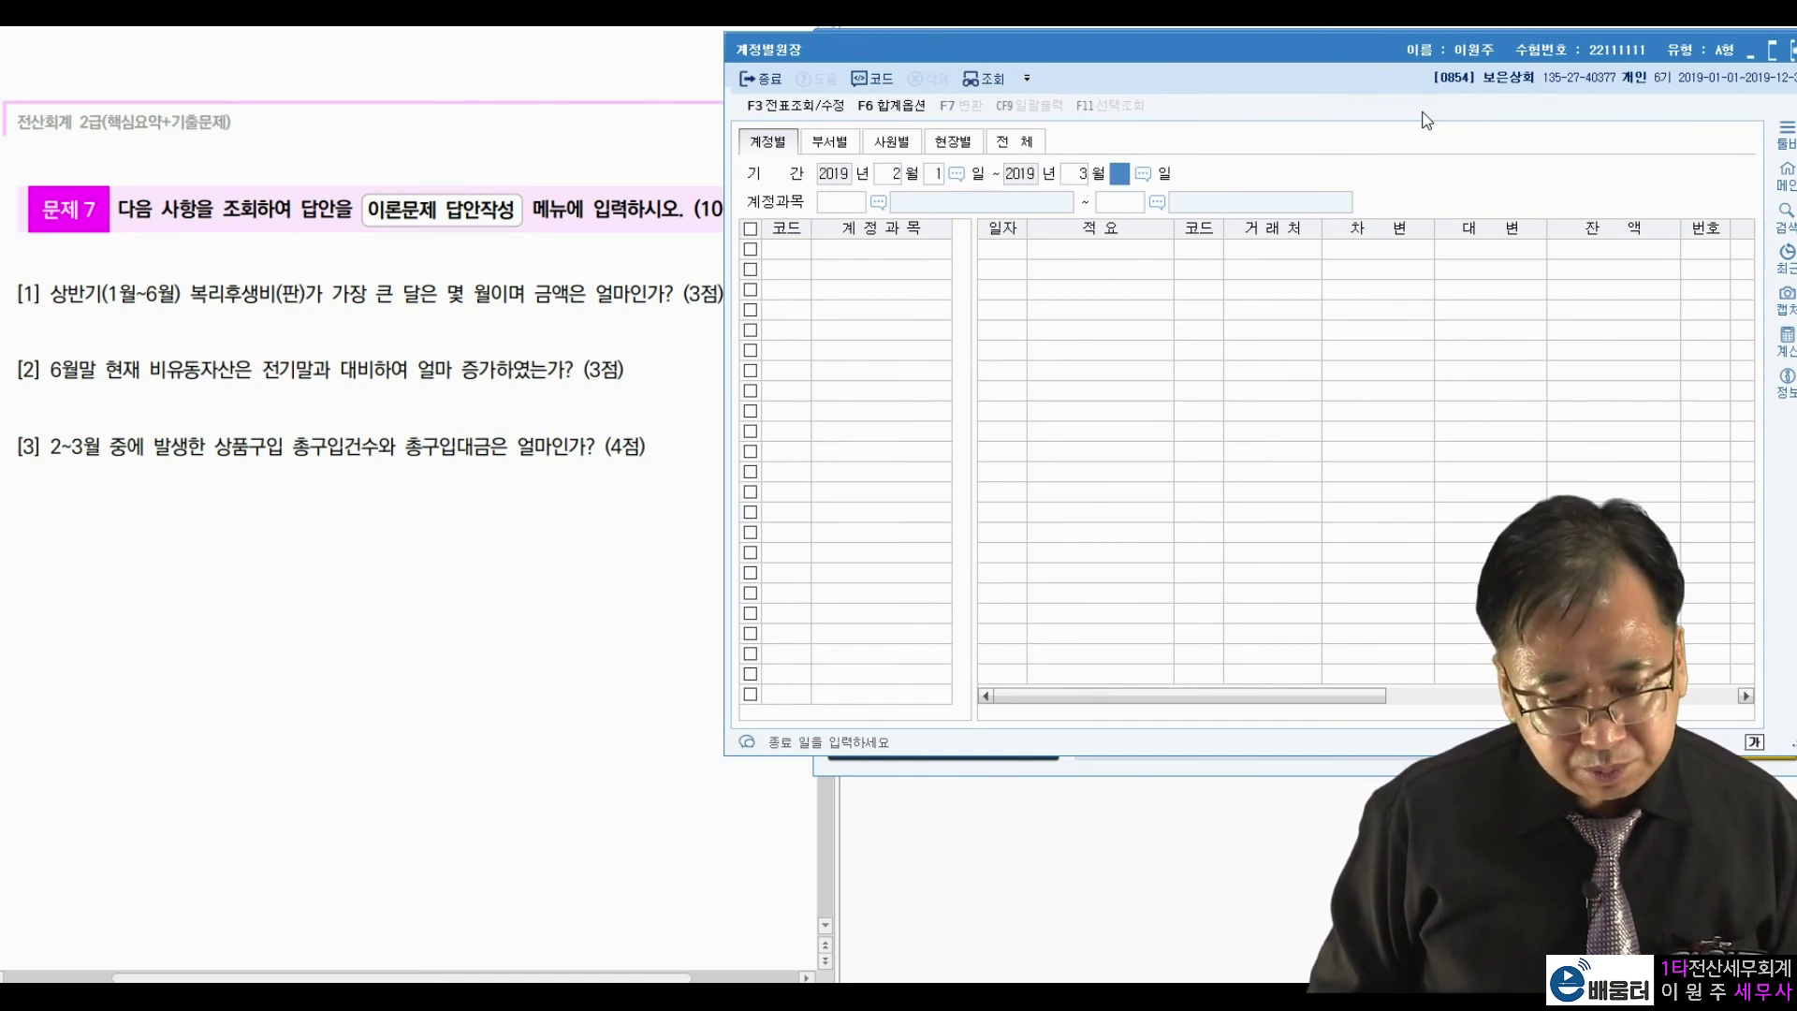
key("Return")
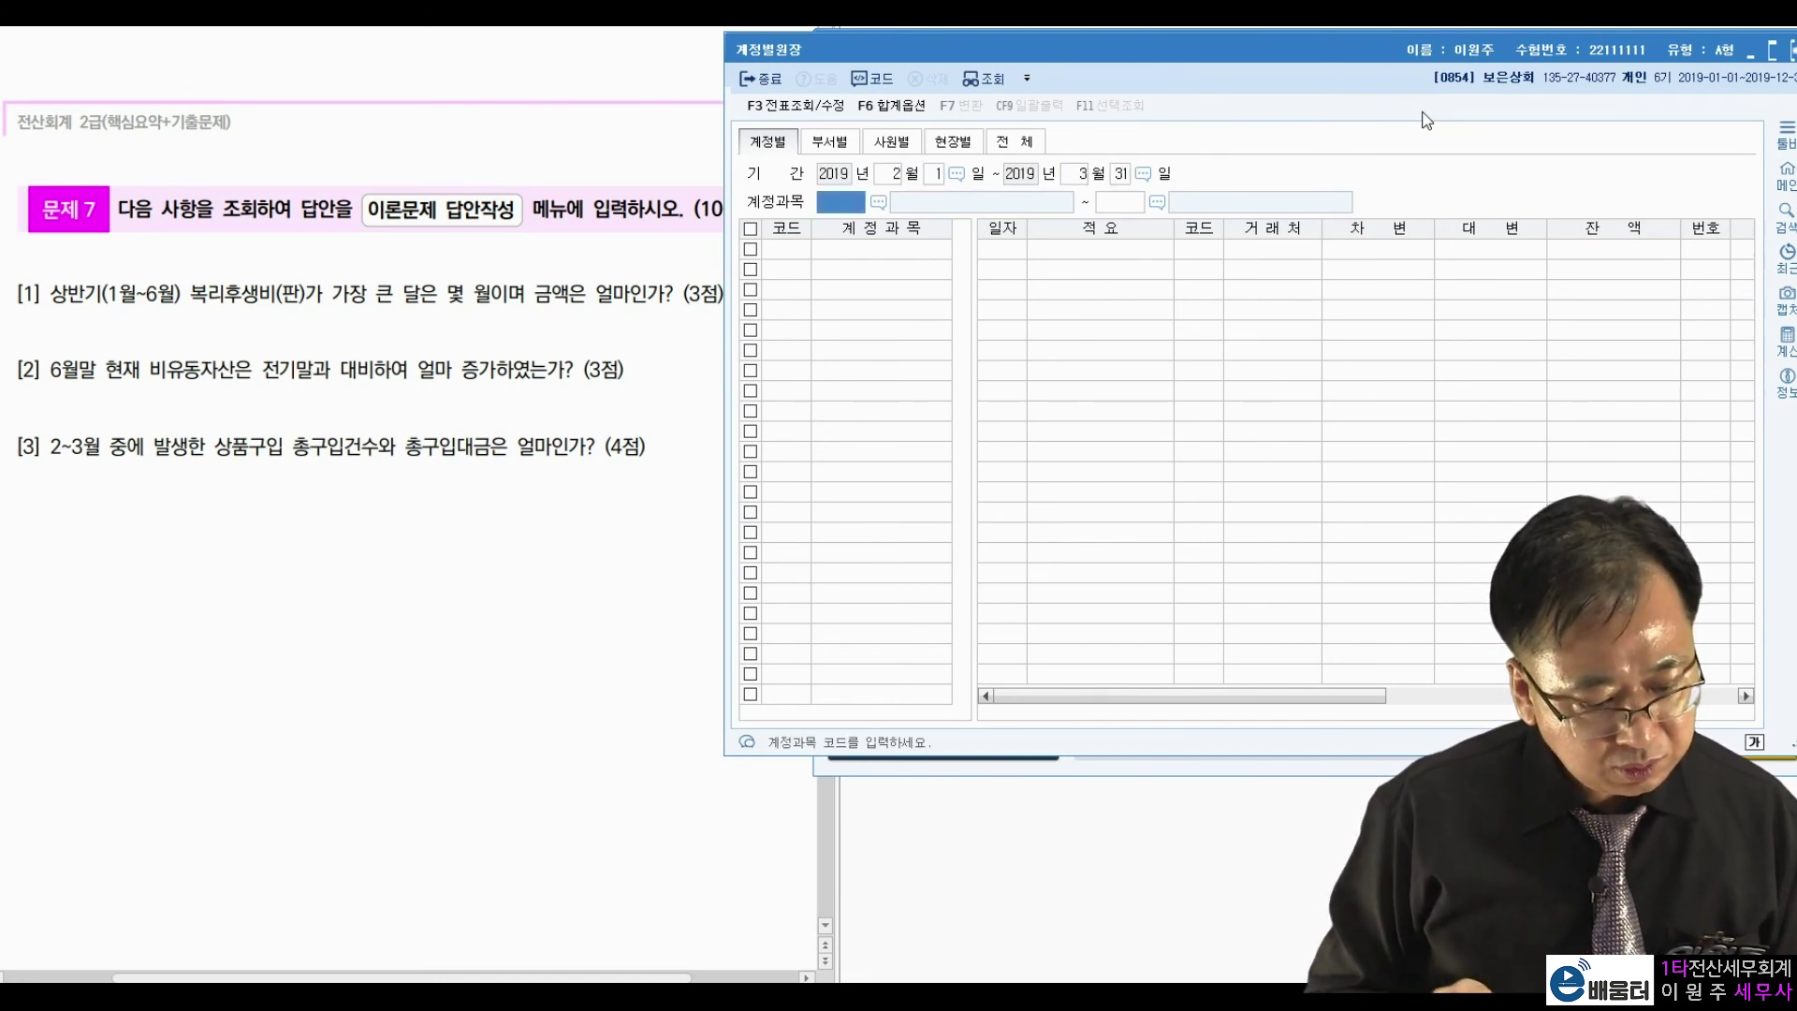
type("상품")
key("Return")
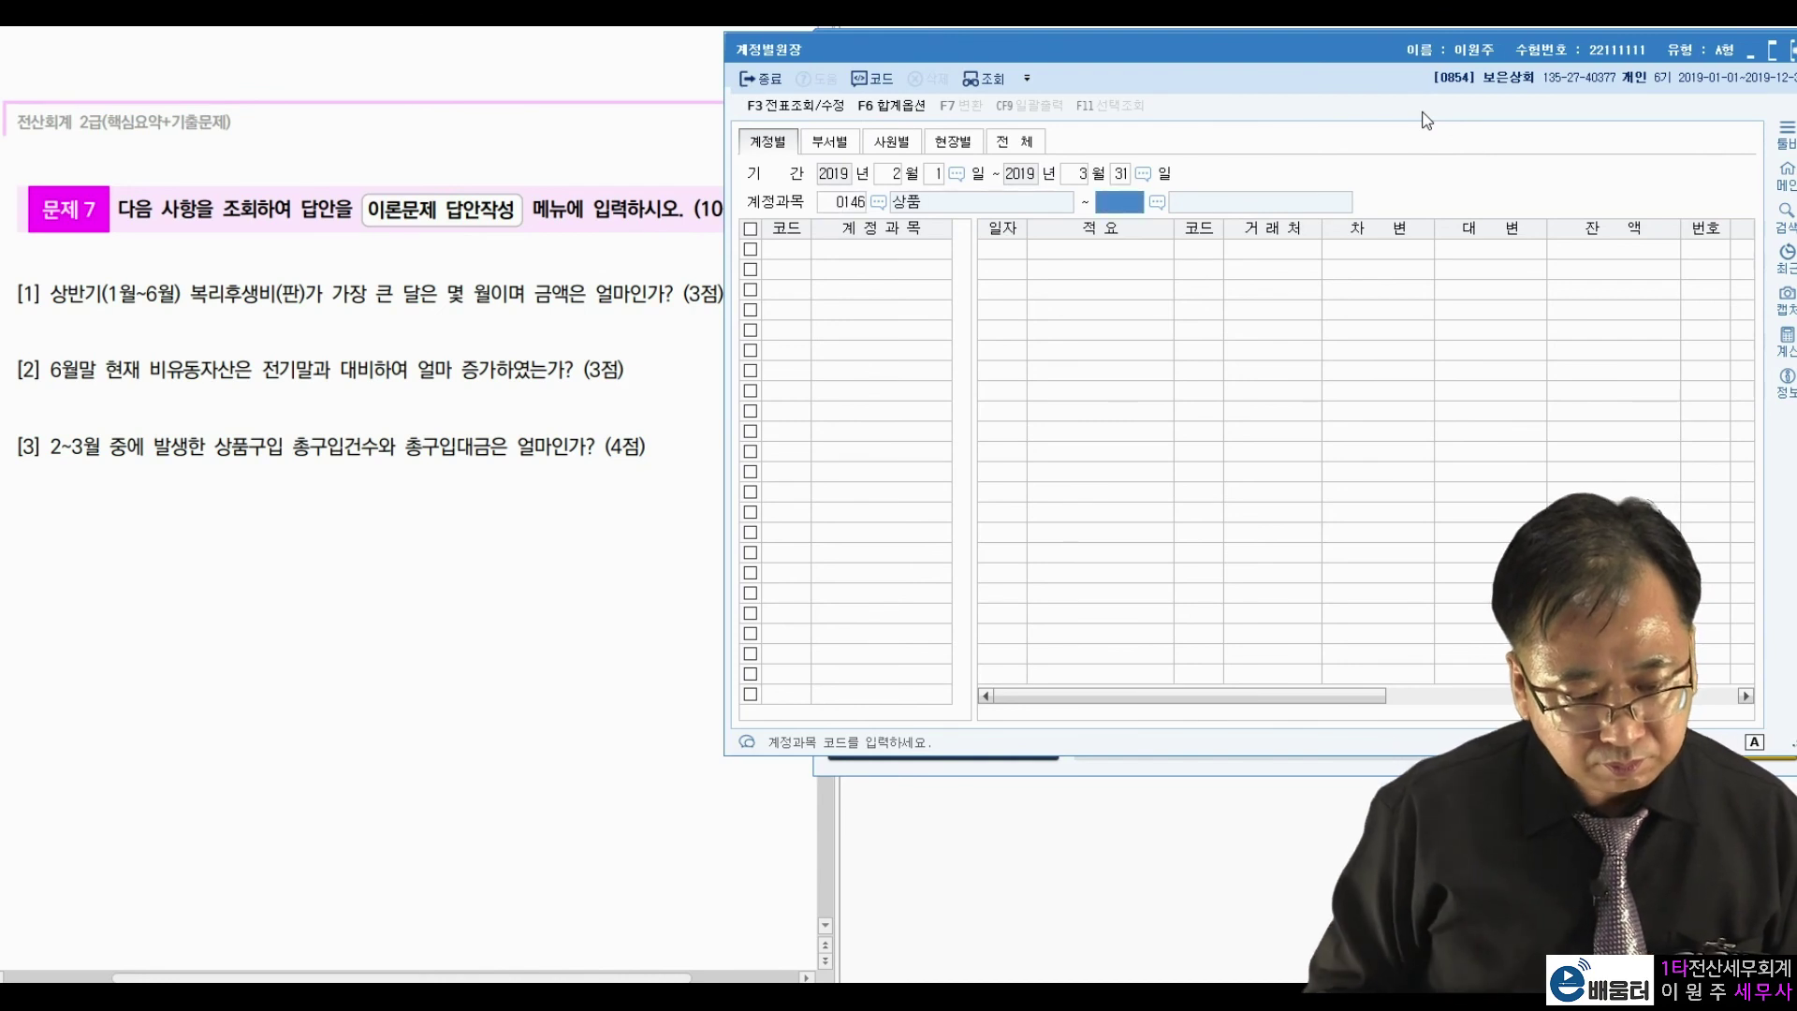
key("Return")
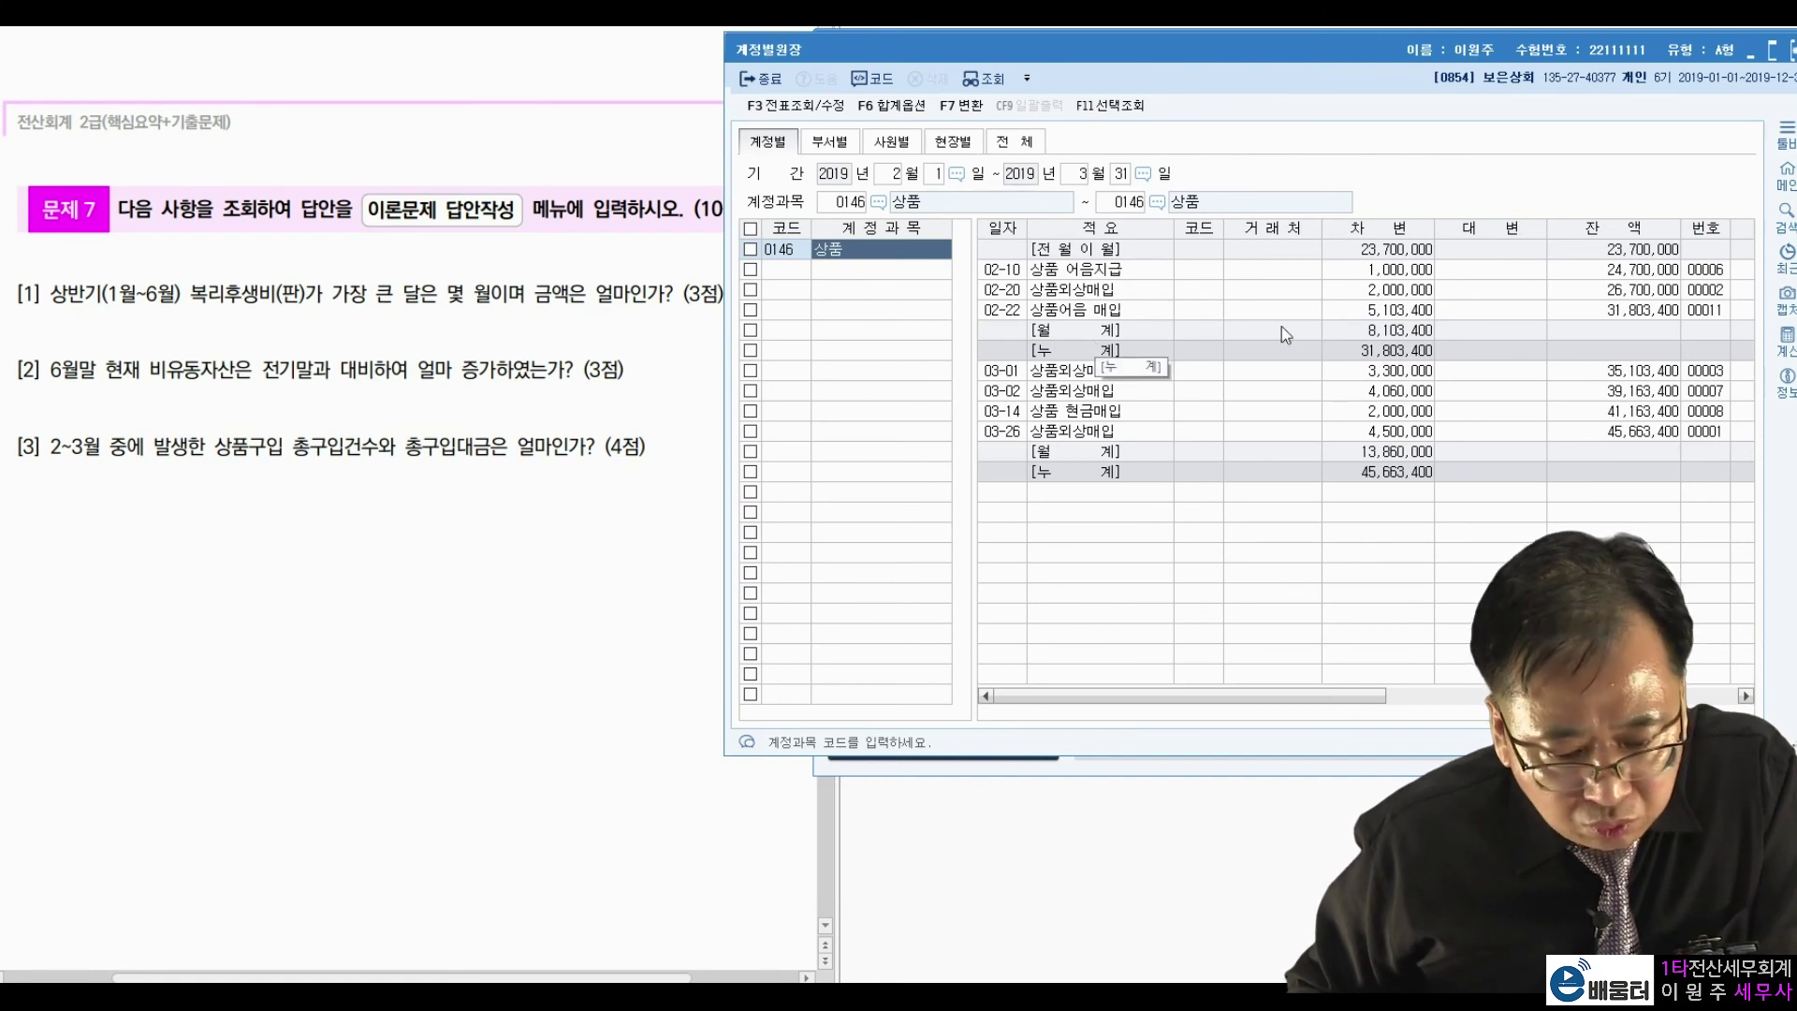
Review the seven purchase entries and the monthly totals 8,103,400 and 13,860,000.
left_click(1351, 271)
left_click(1352, 291)
left_click(1351, 310)
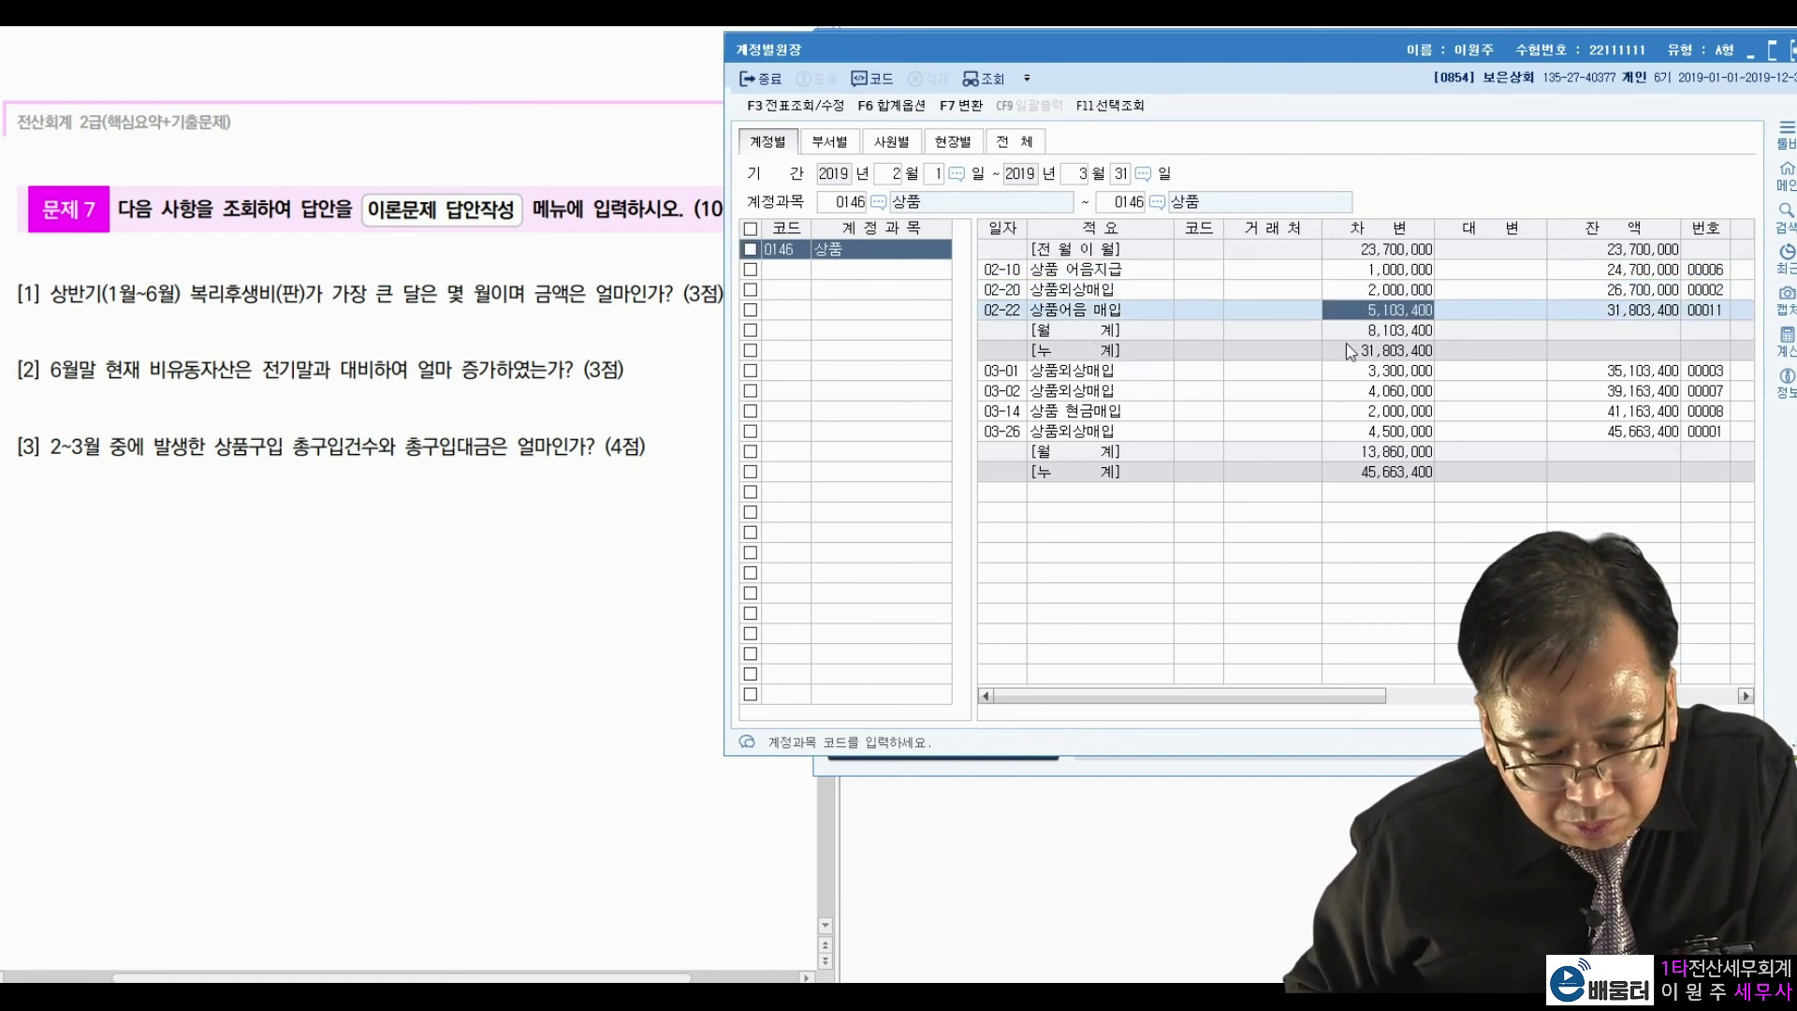
left_click(1350, 370)
left_click(1351, 391)
left_click(1351, 412)
left_click(1349, 430)
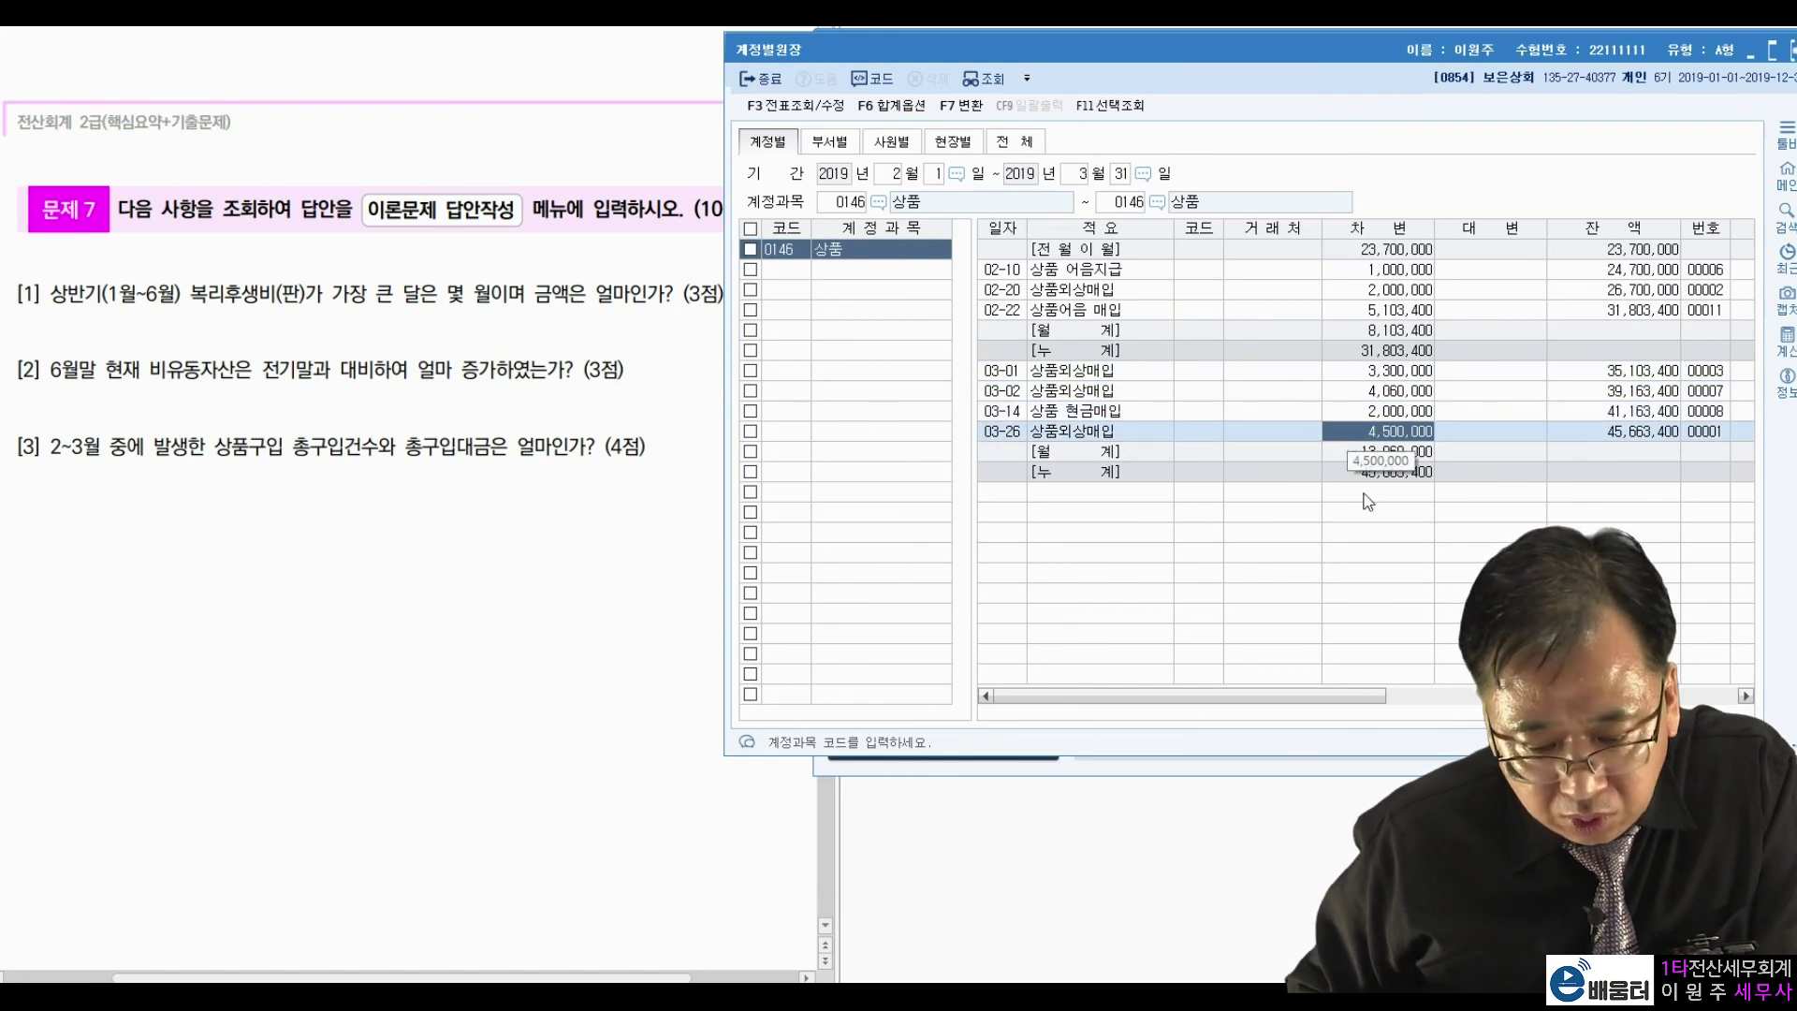
left_click(1395, 331)
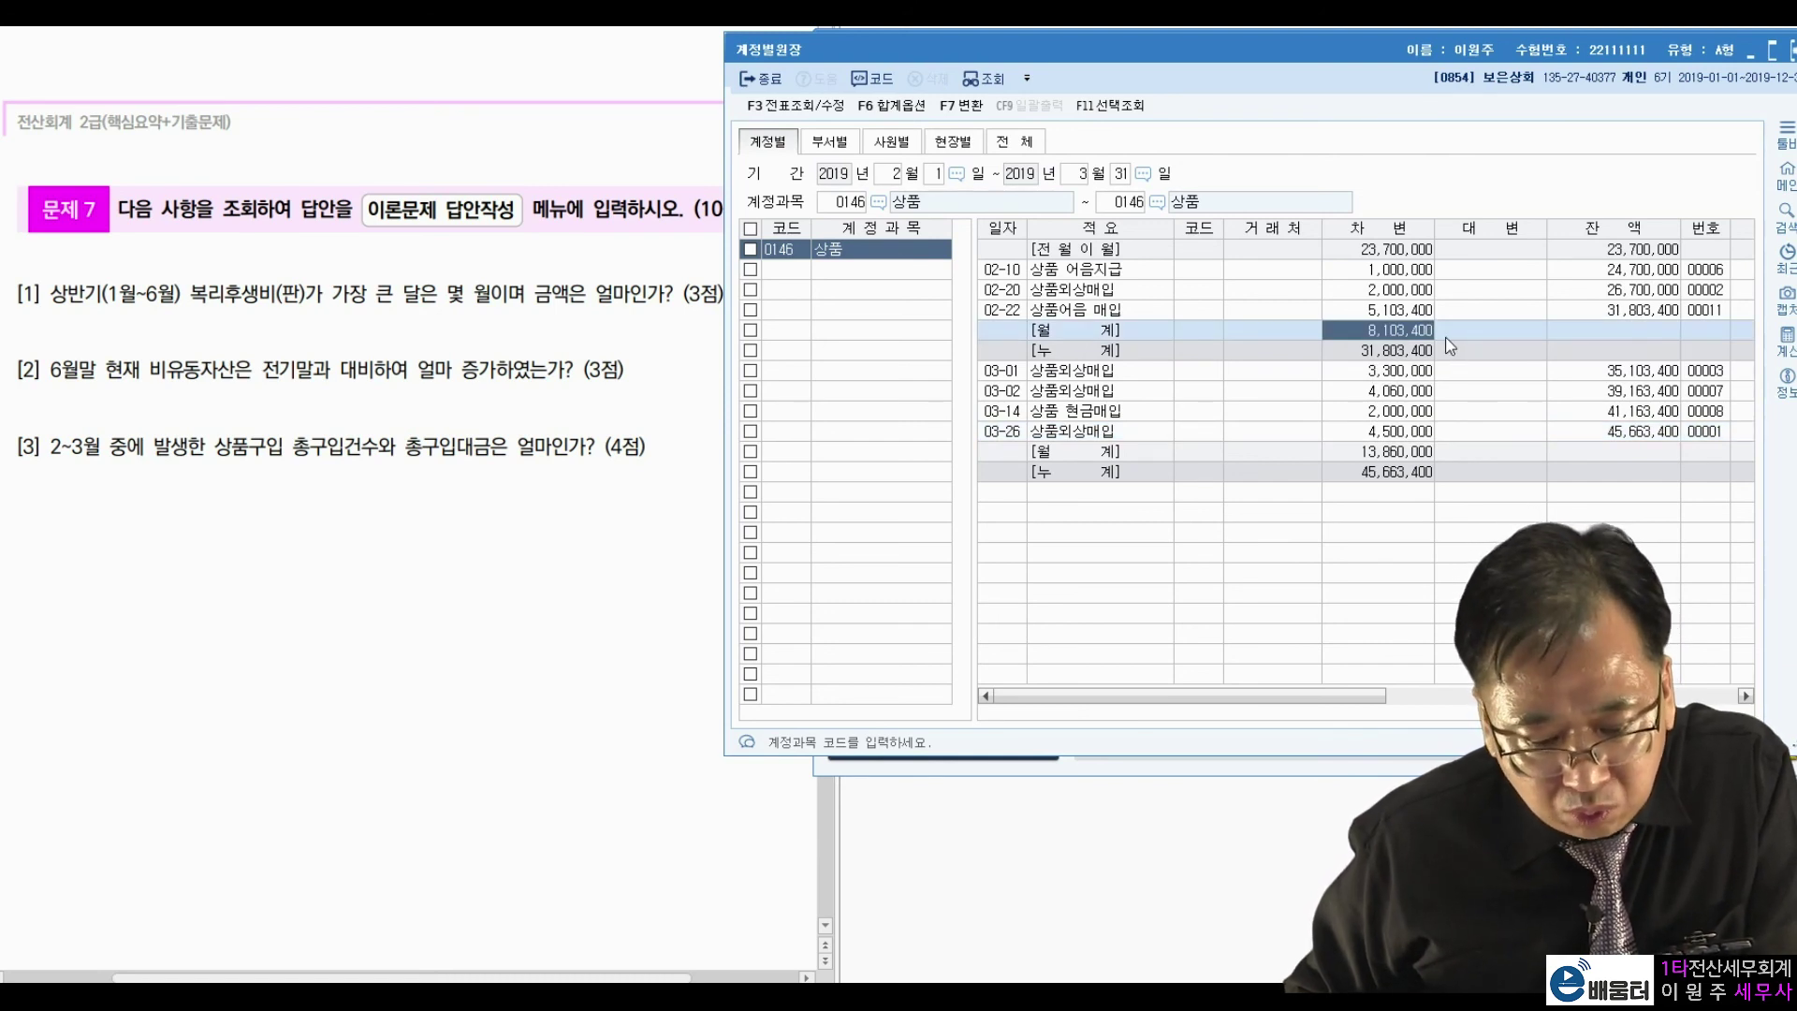
left_click(1424, 453)
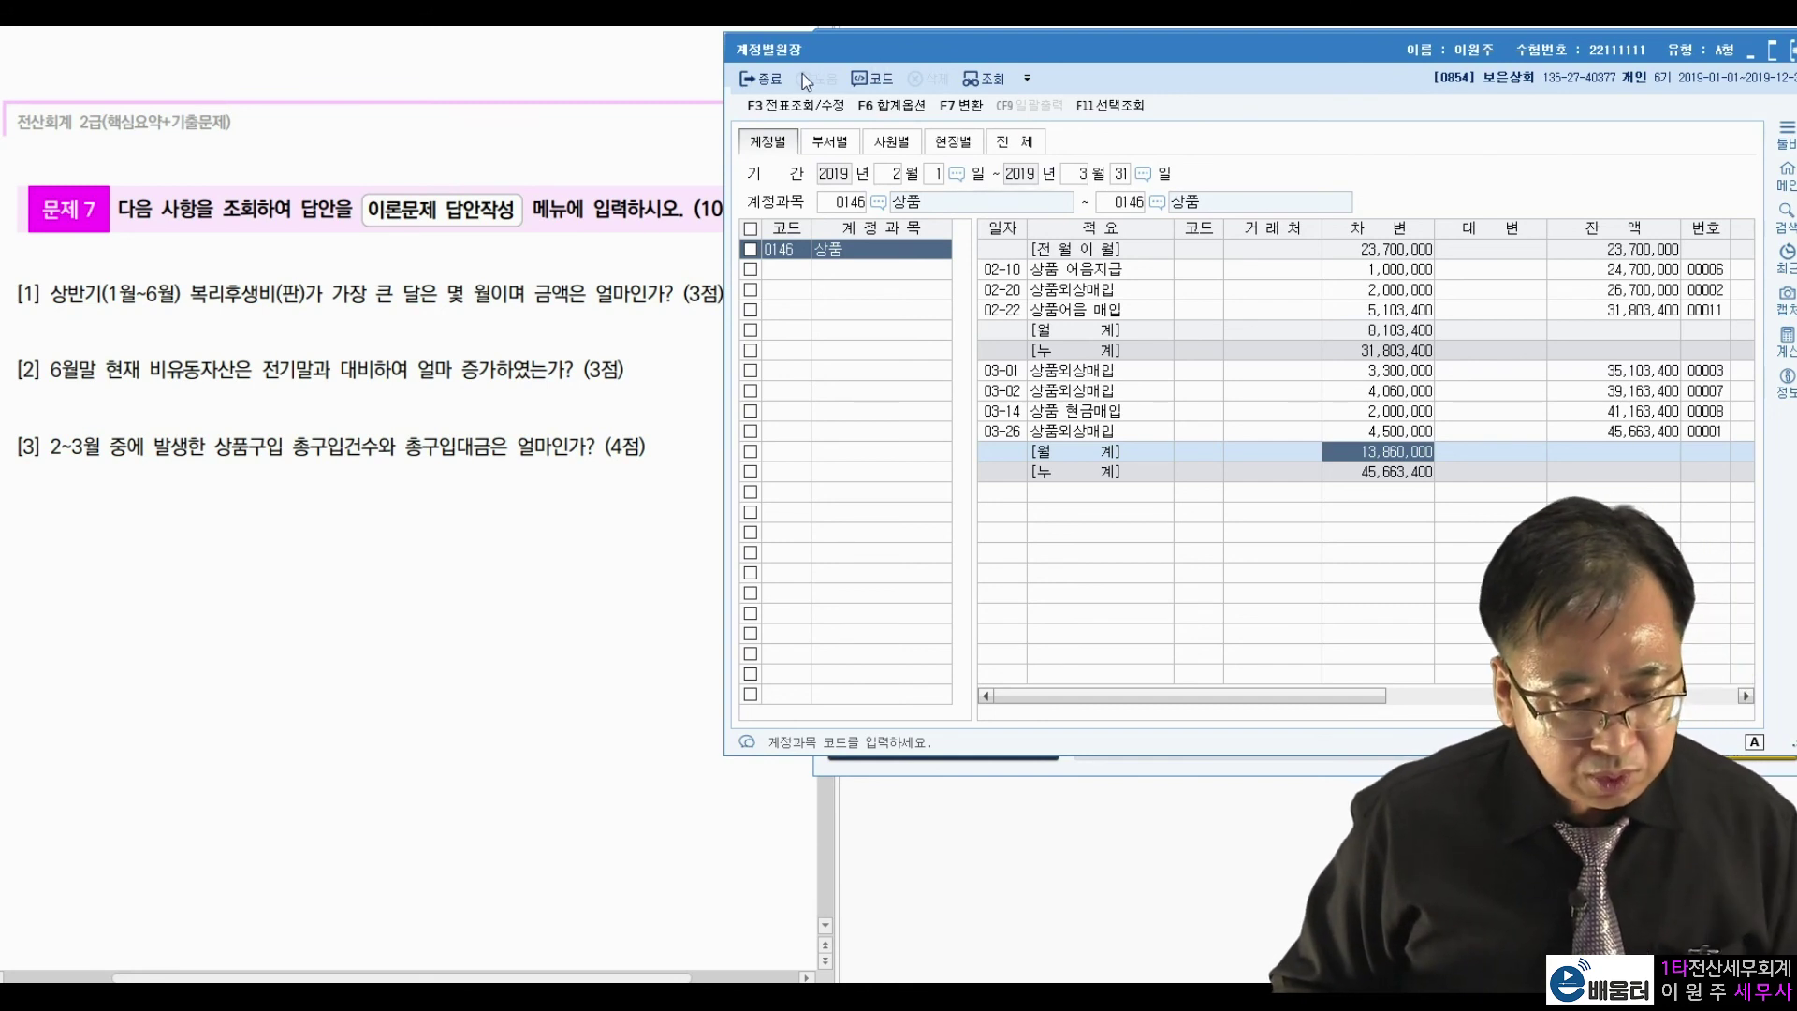
left_click(767, 79)
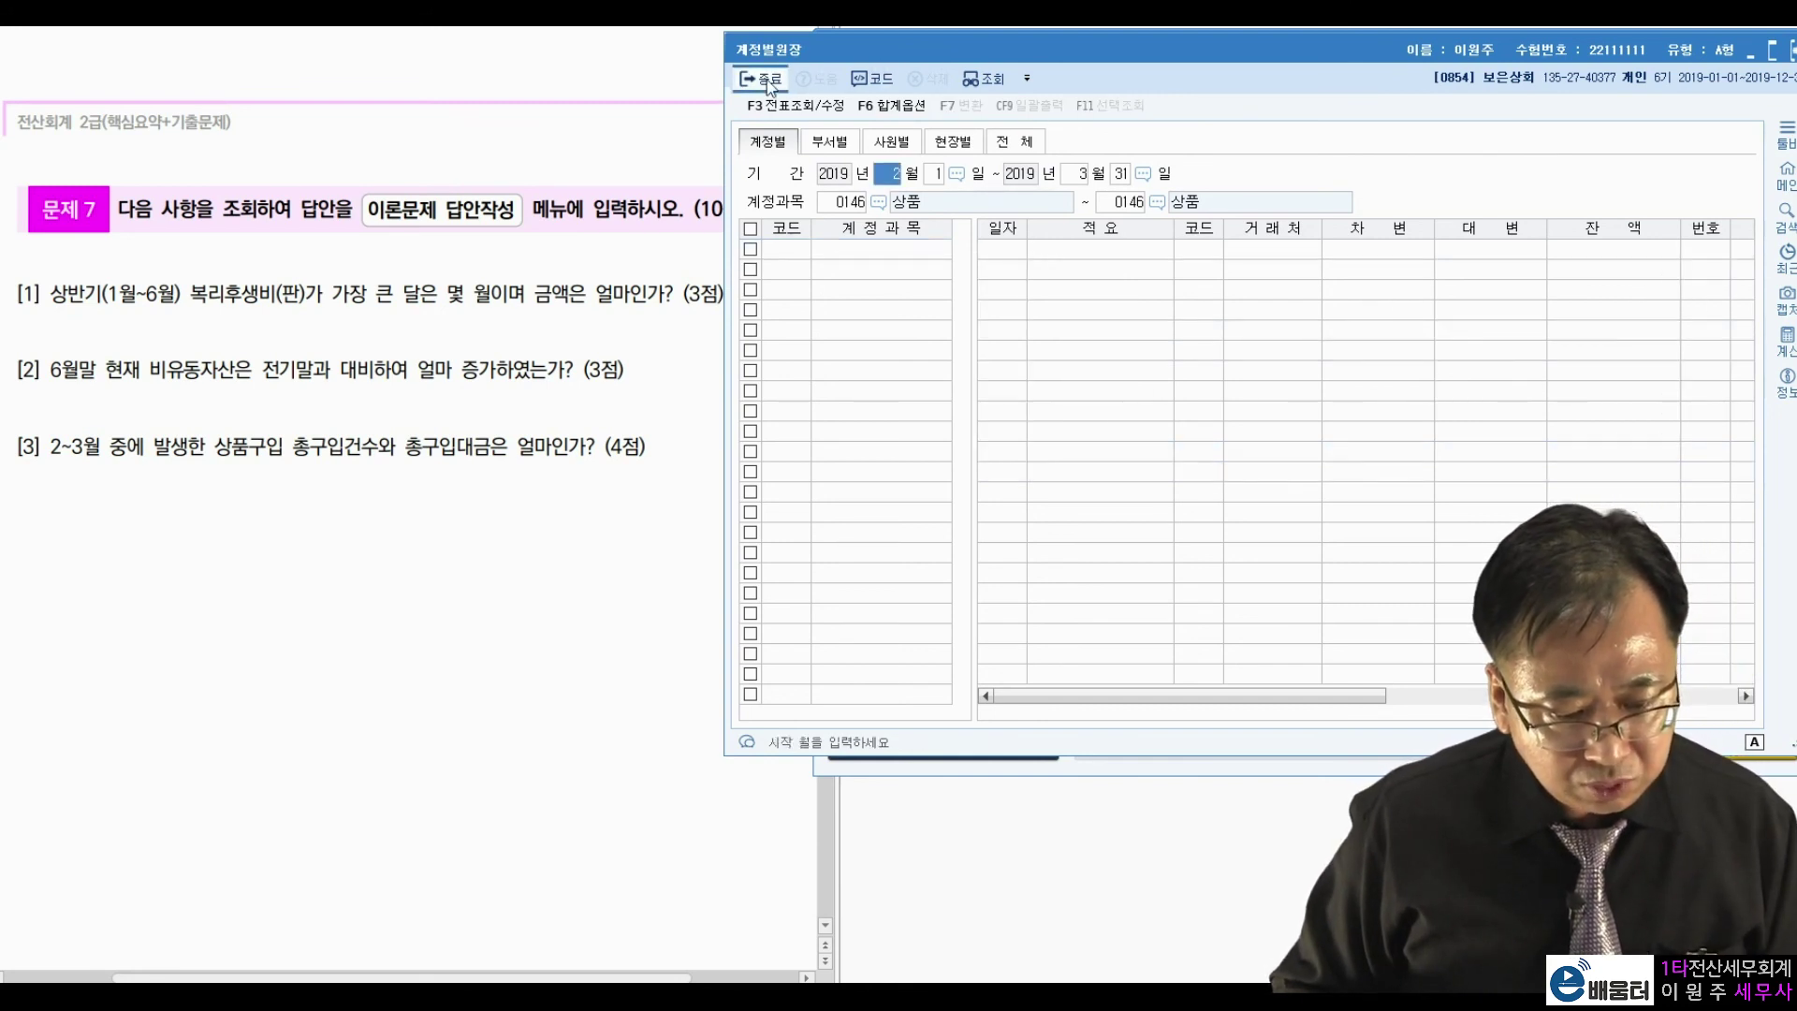
Close the account ledger and enter May with 800,000 as the first answer.
left_click(767, 80)
left_click(946, 727)
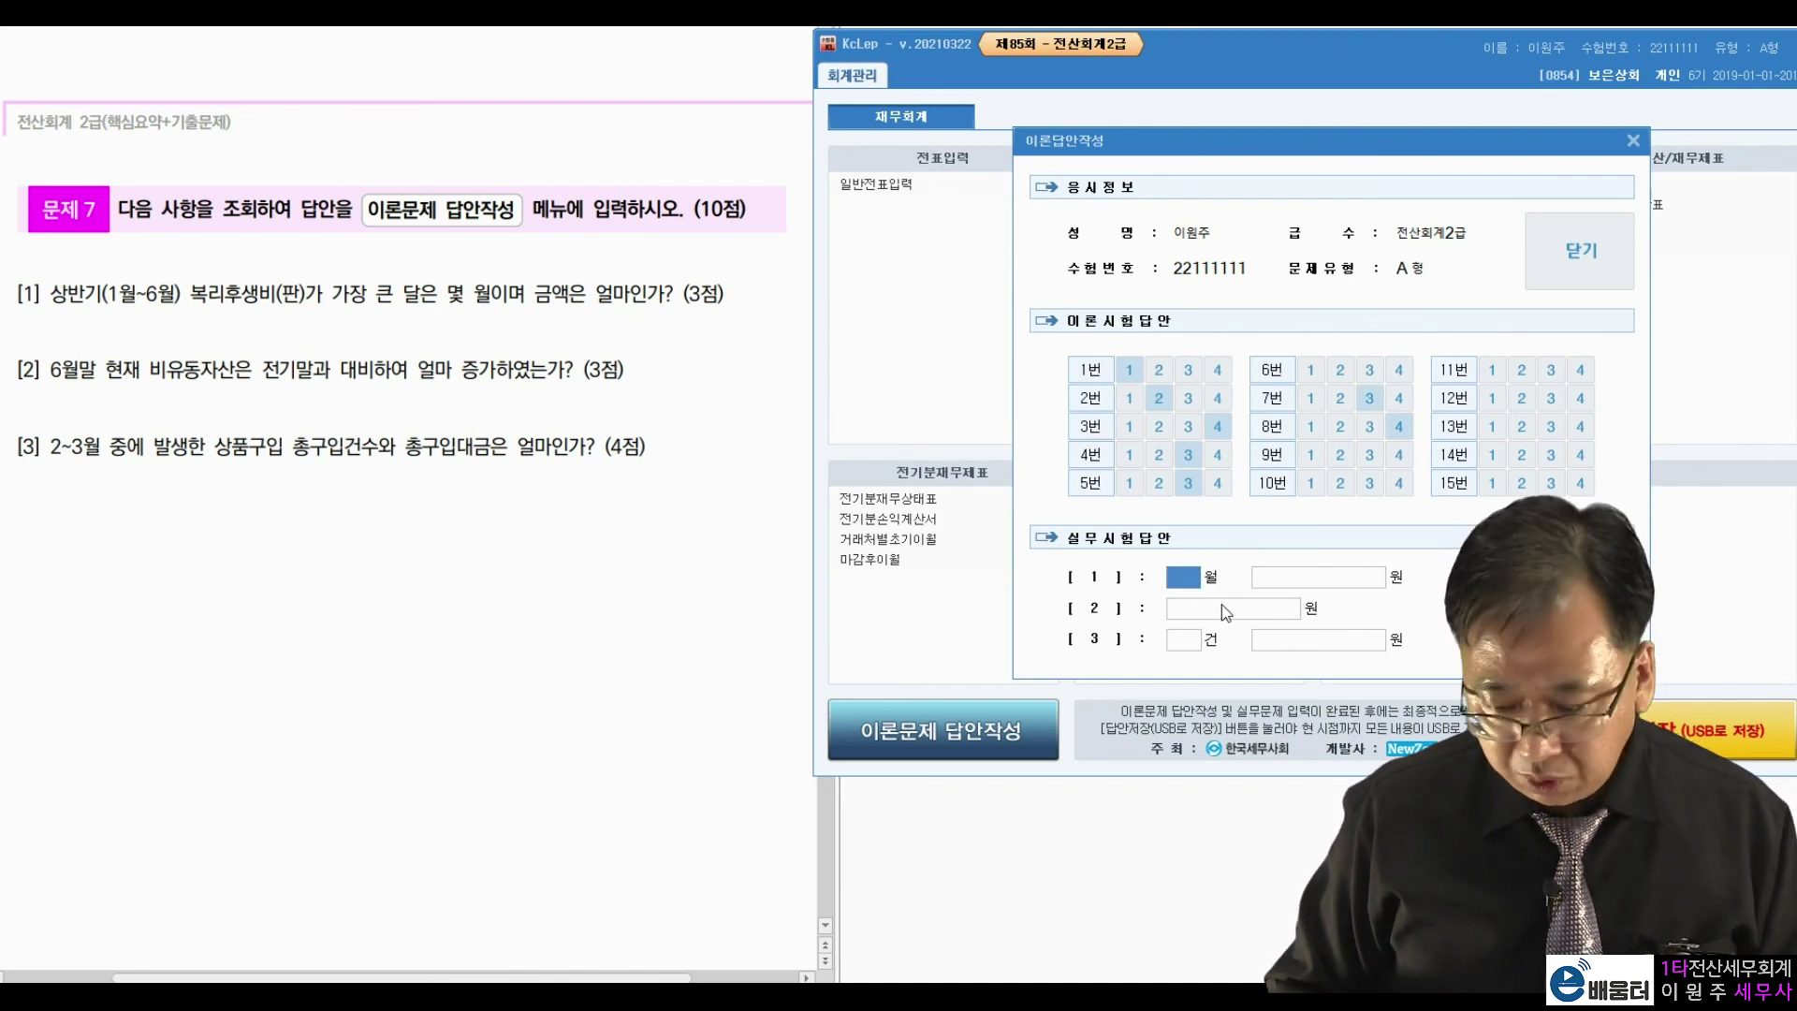
type("5")
key("Return")
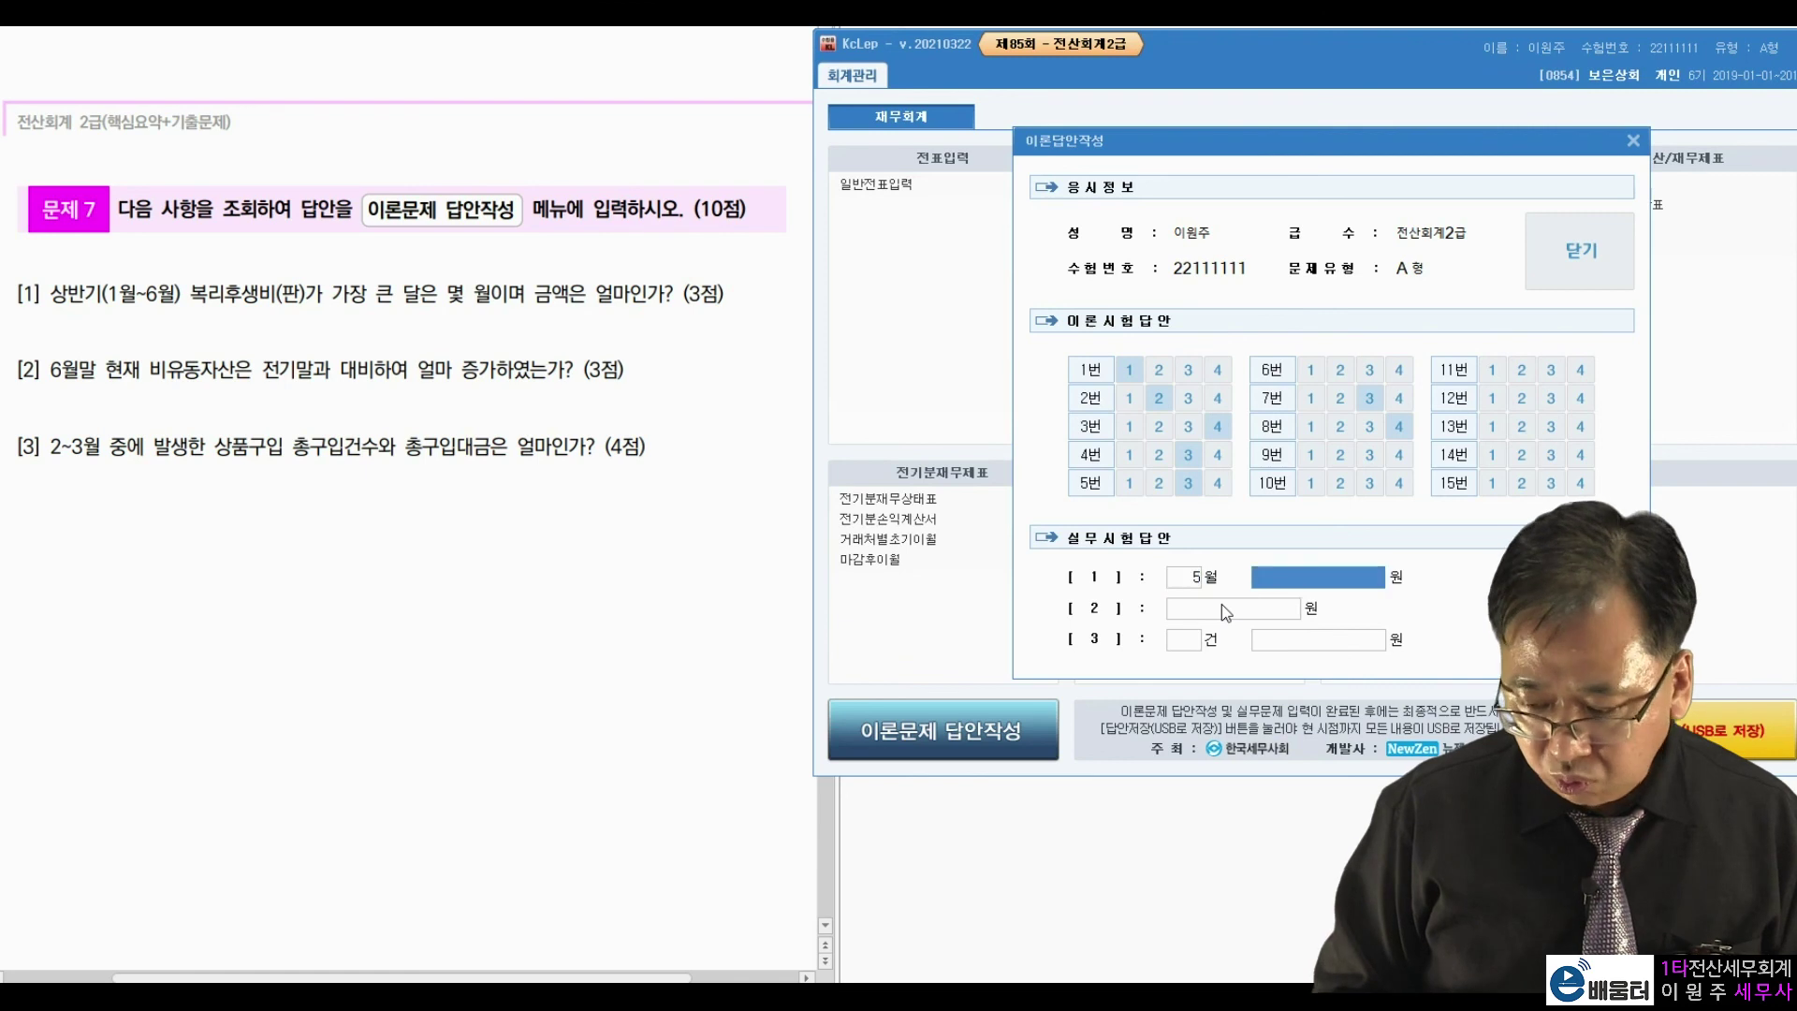
type("8000000")
key("Return")
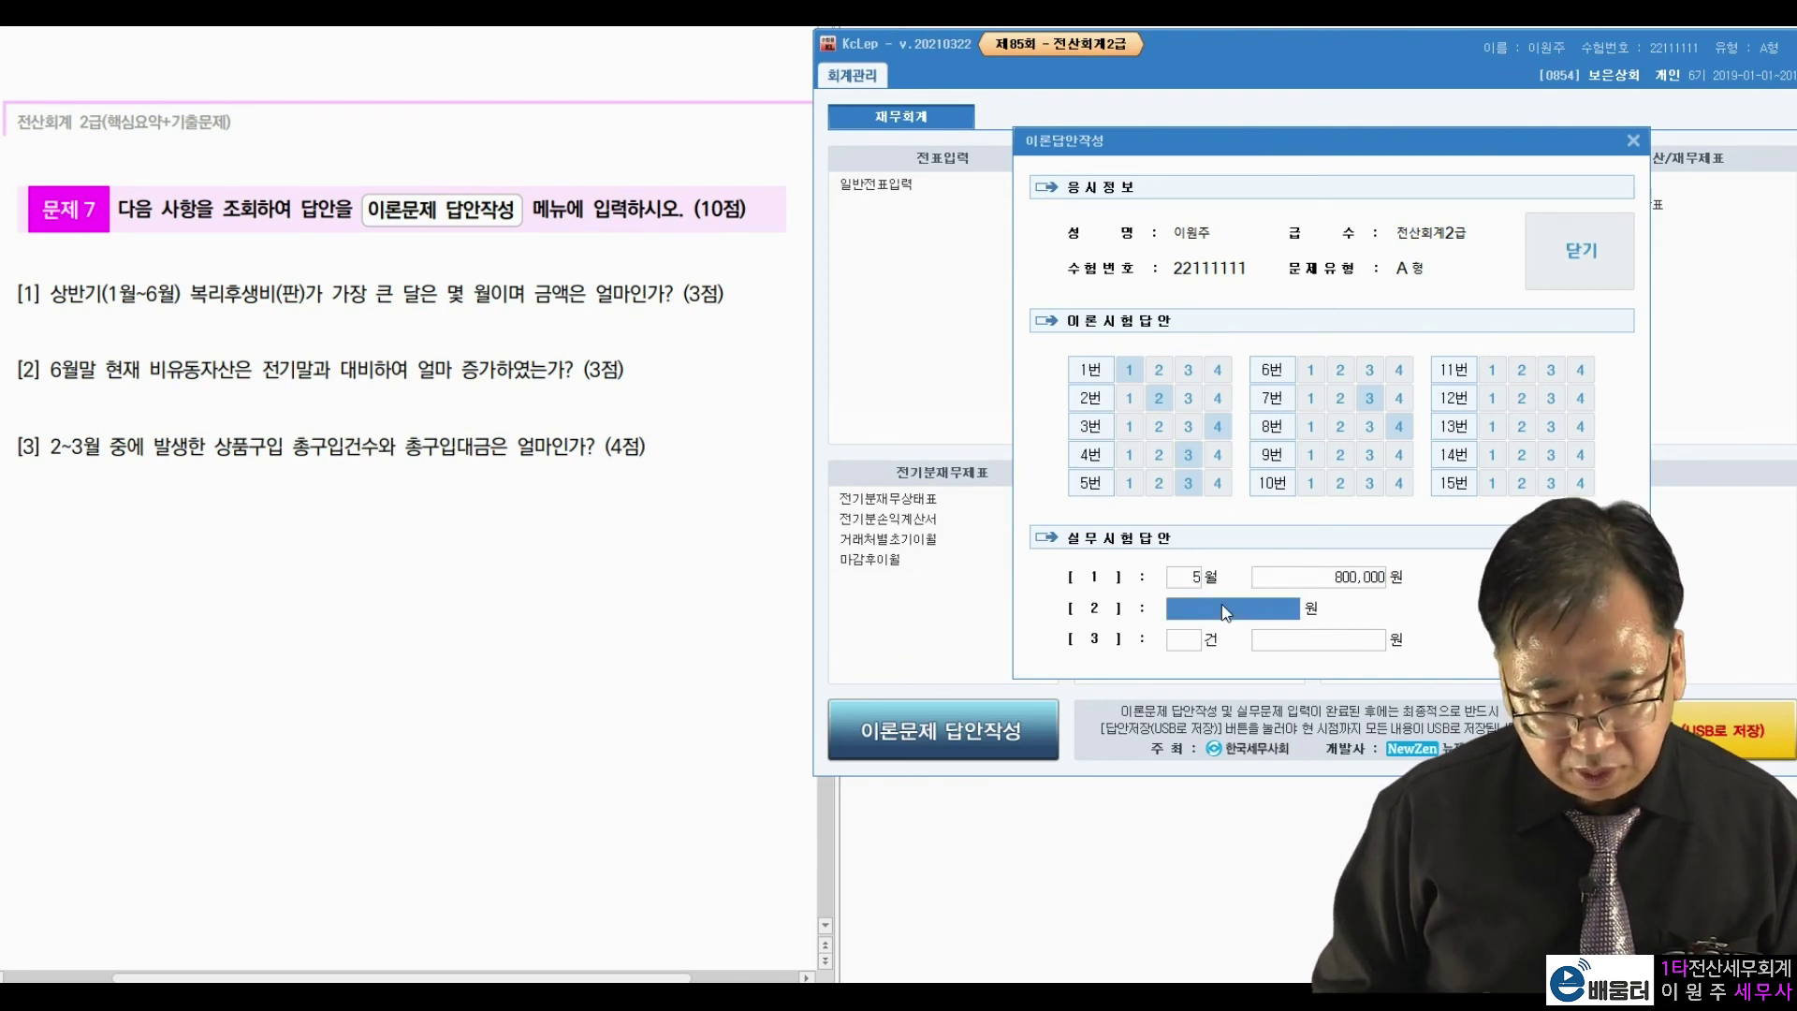
Enter the 32,650,000 non-current asset increase and 7 purchases totalling 21,963,400.
type("320")
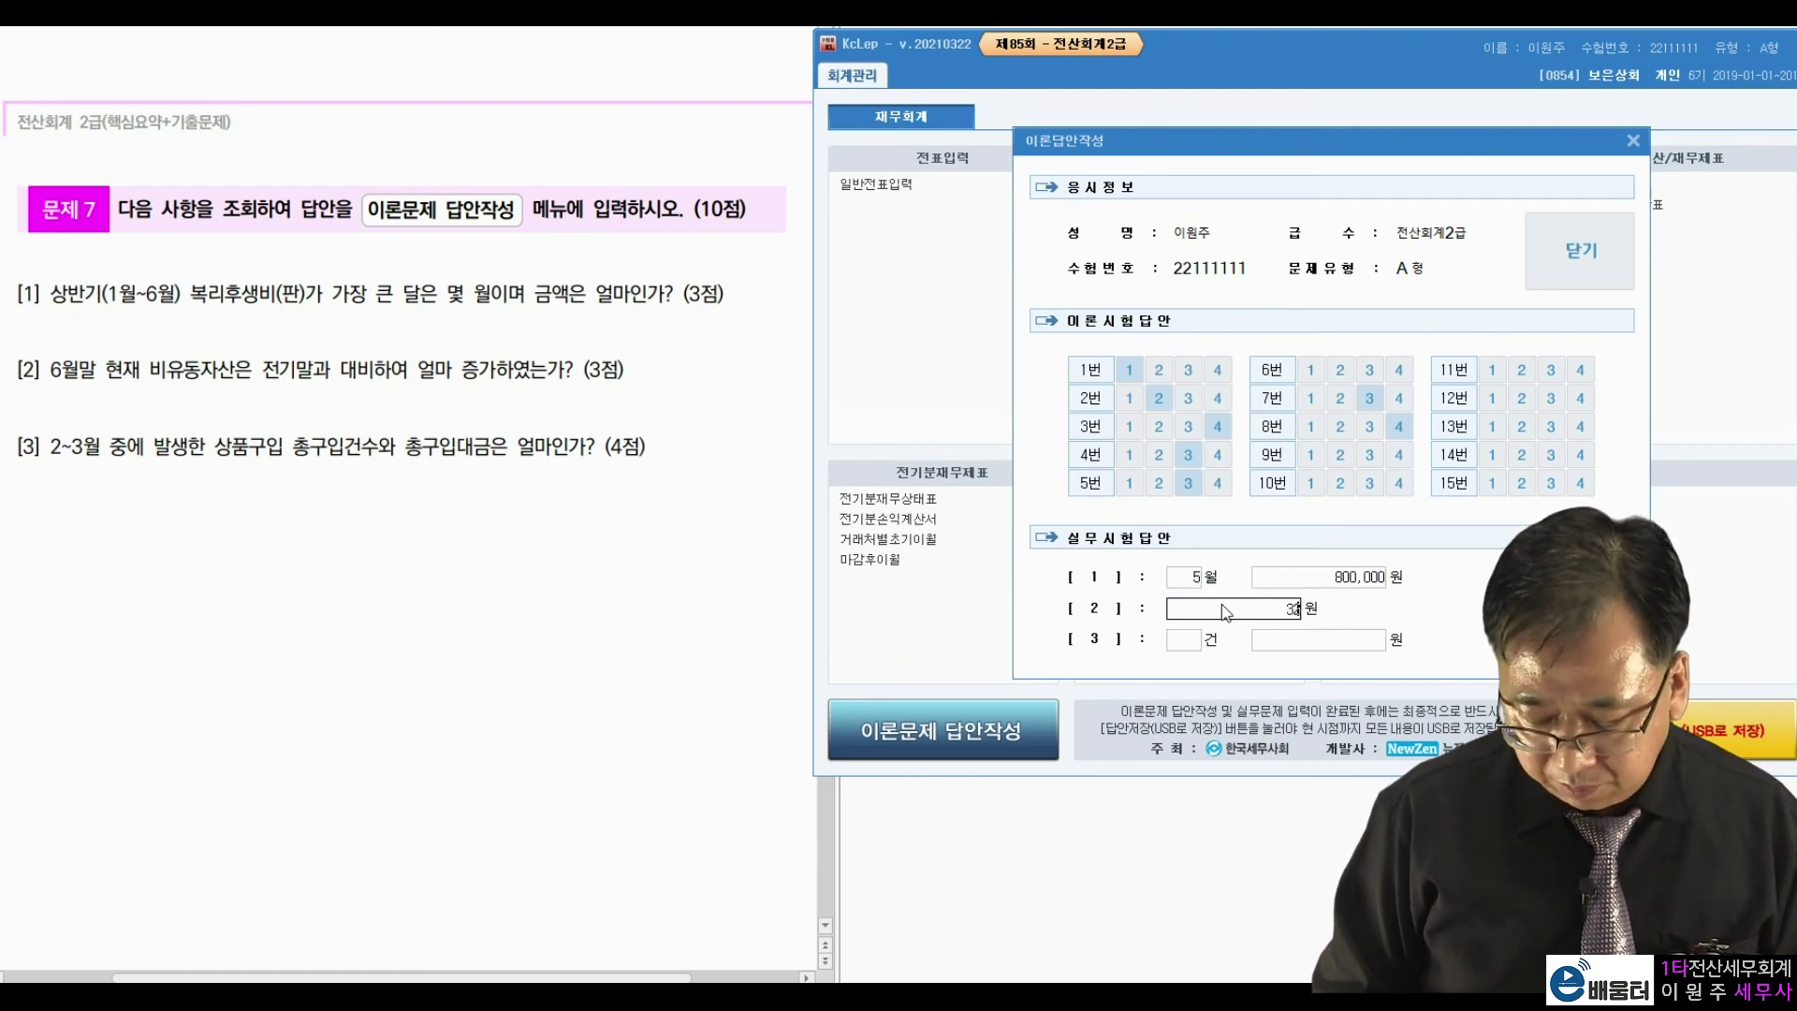
type("5")
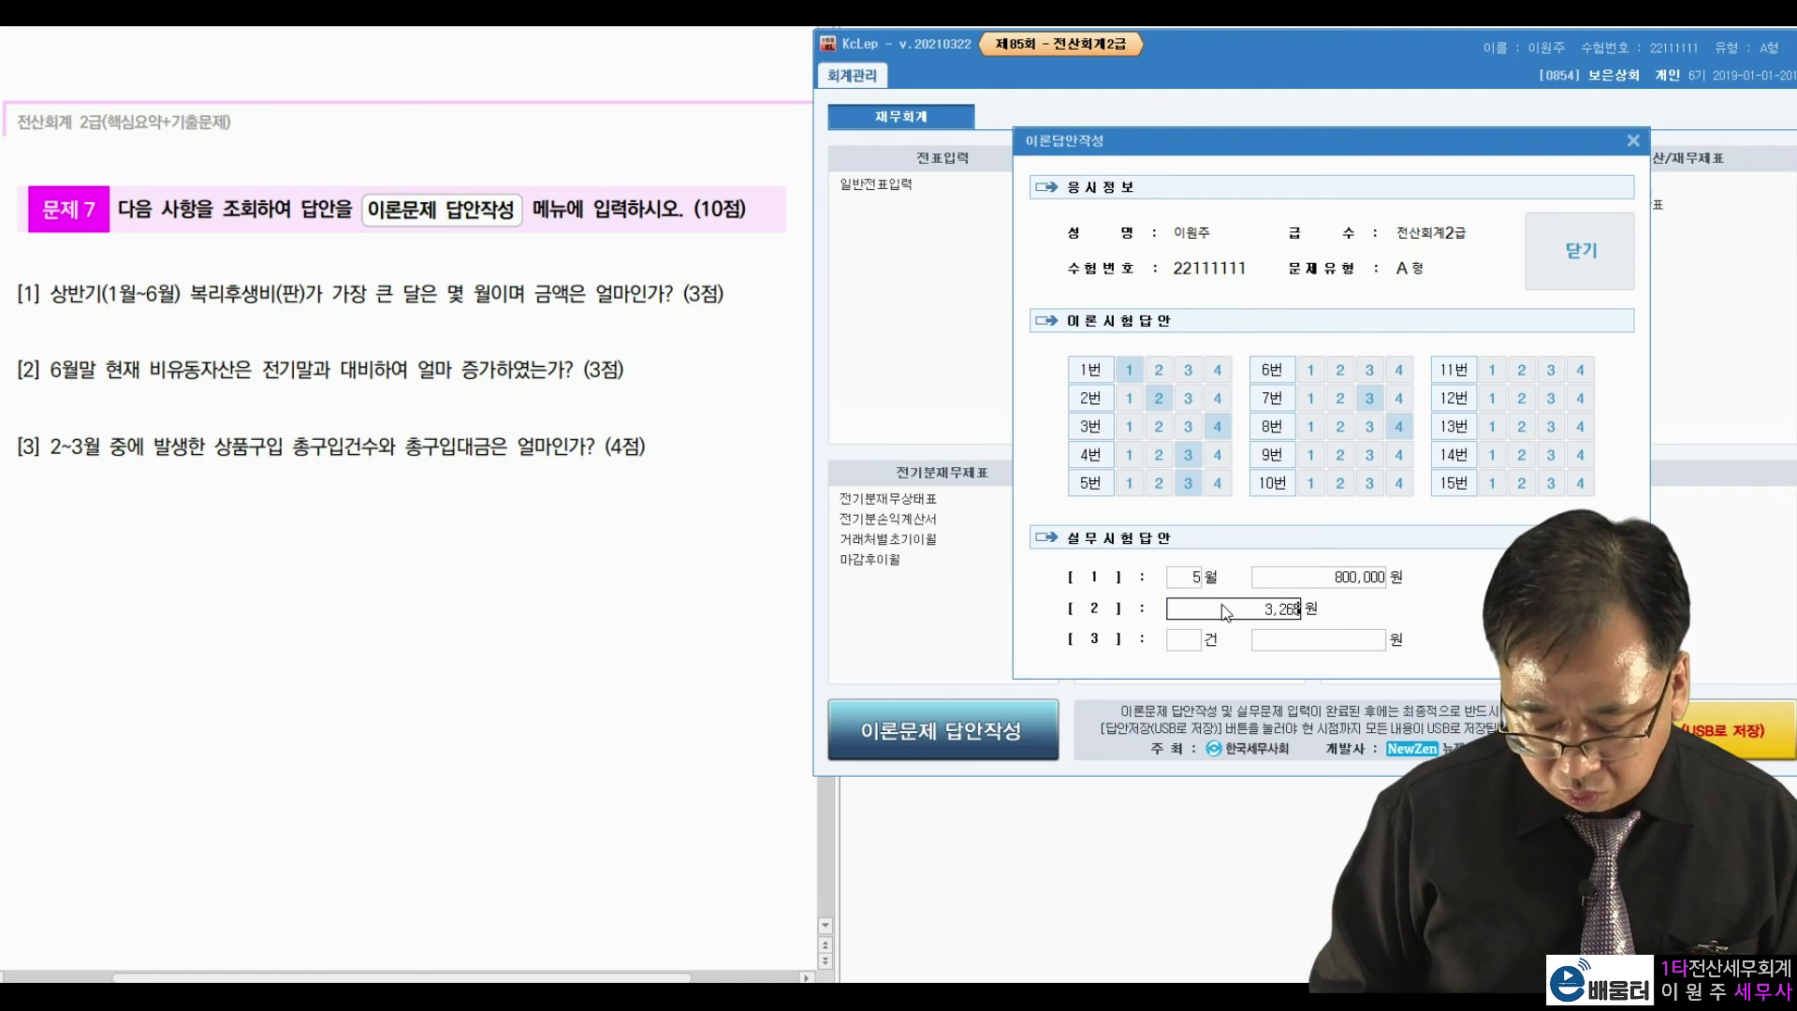
type("0000")
key("Return")
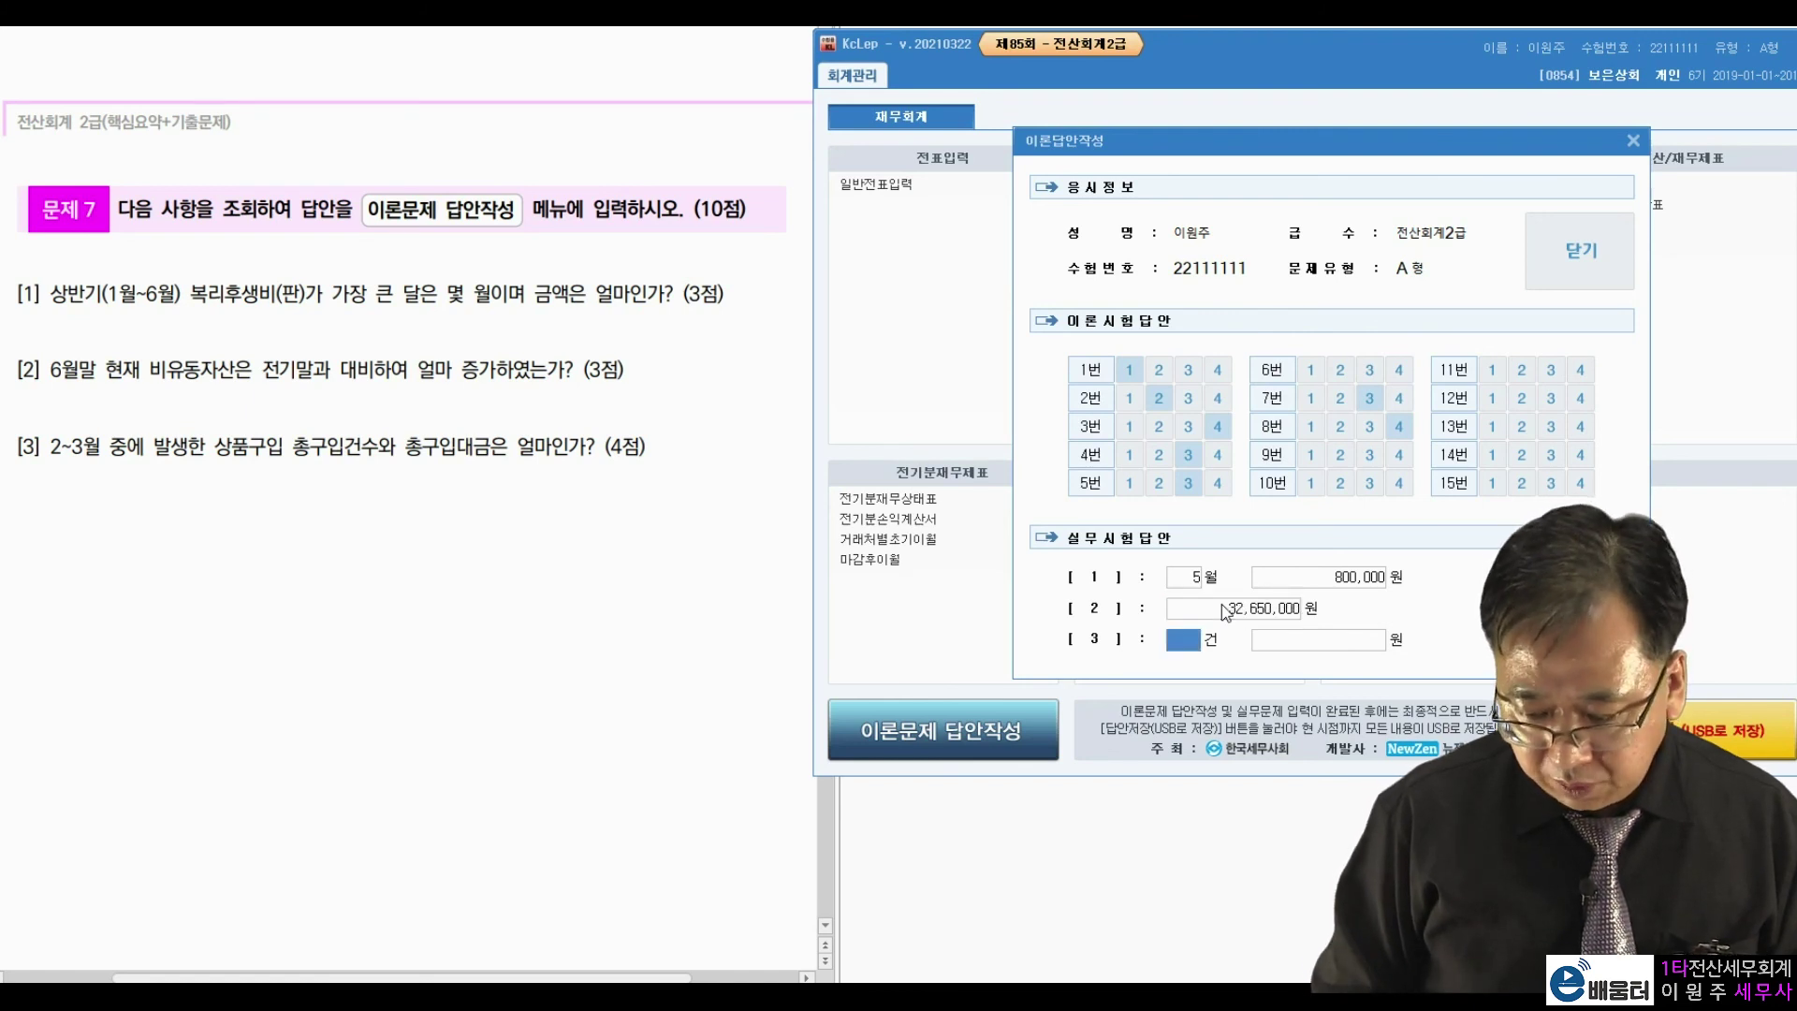
type("7")
key("Return")
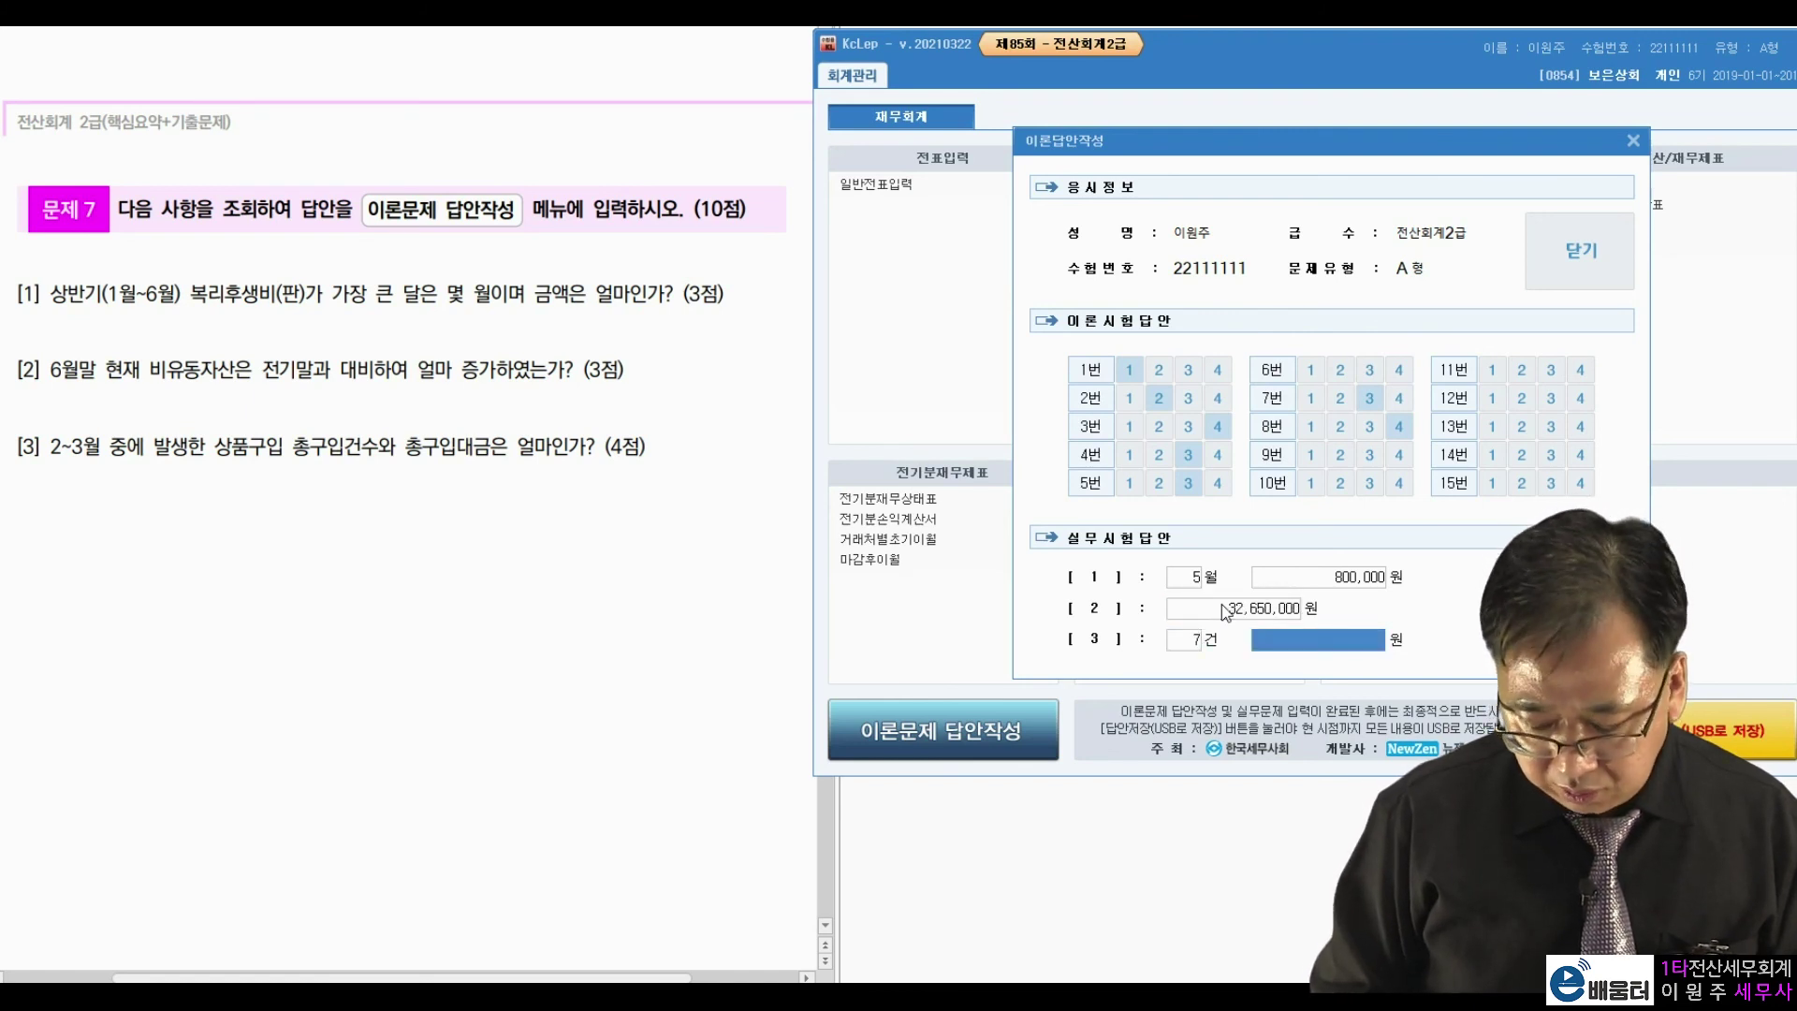
type("2,196,340")
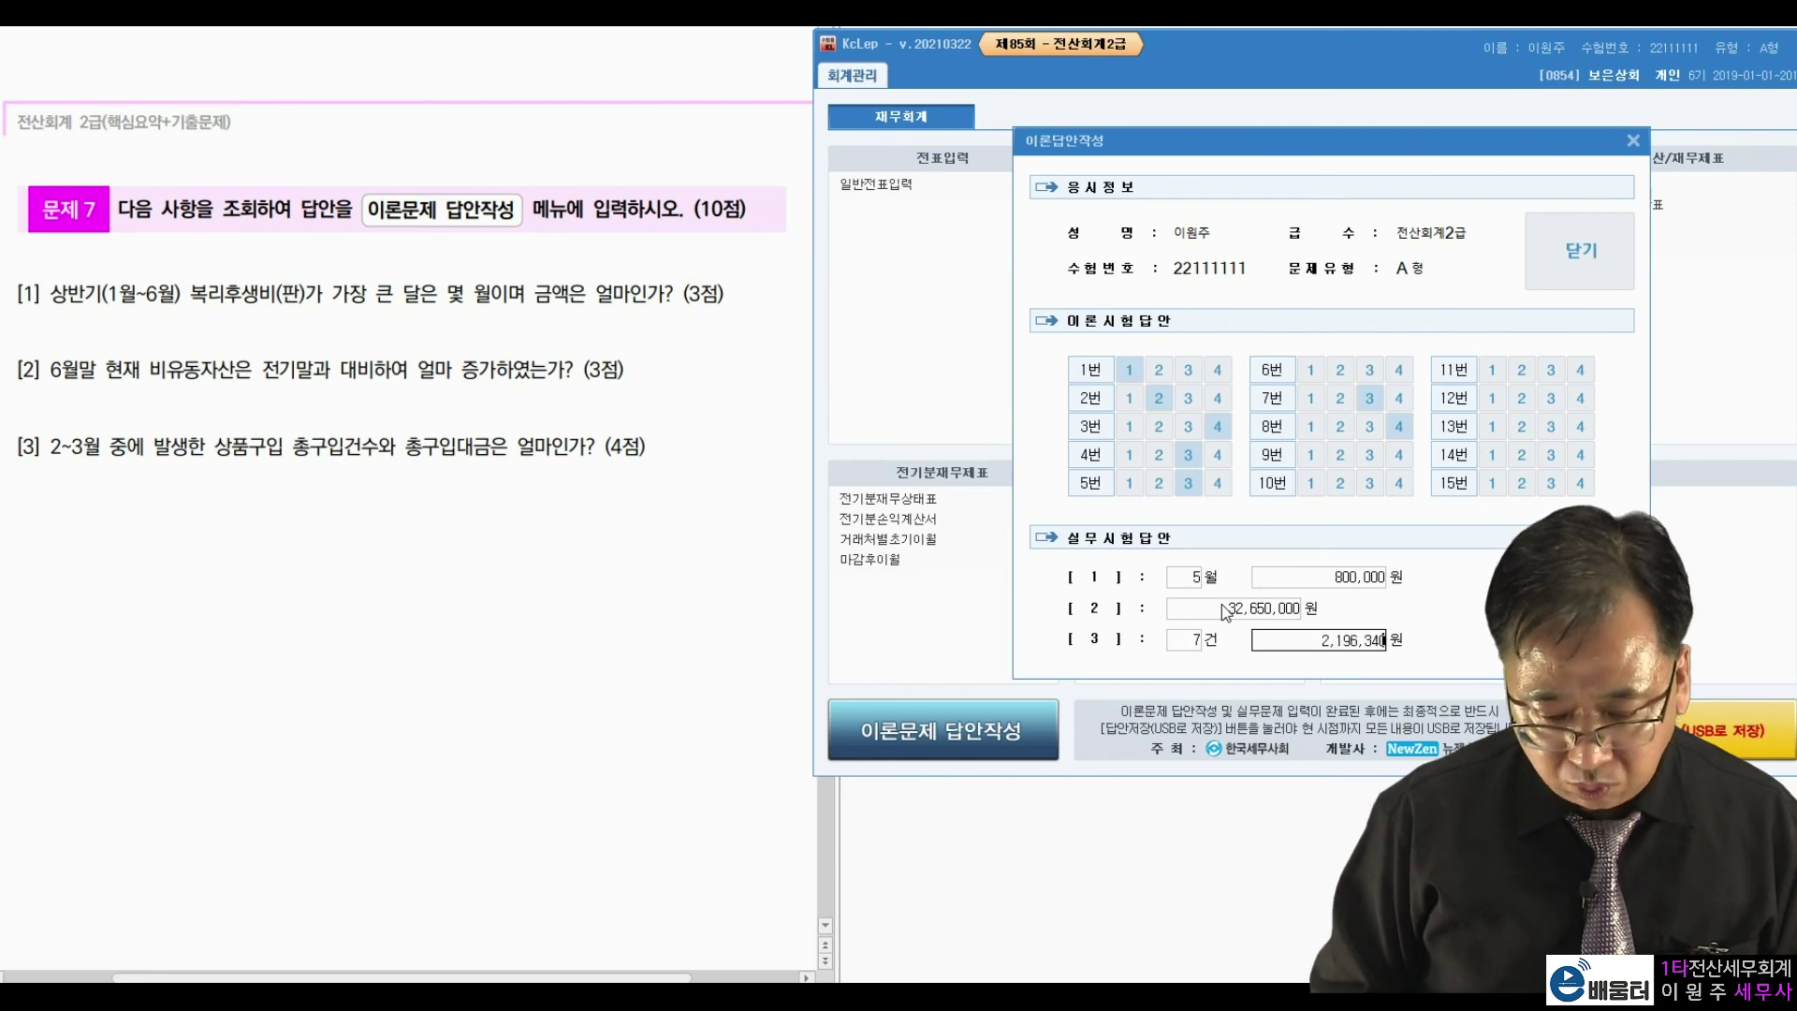
key("Return")
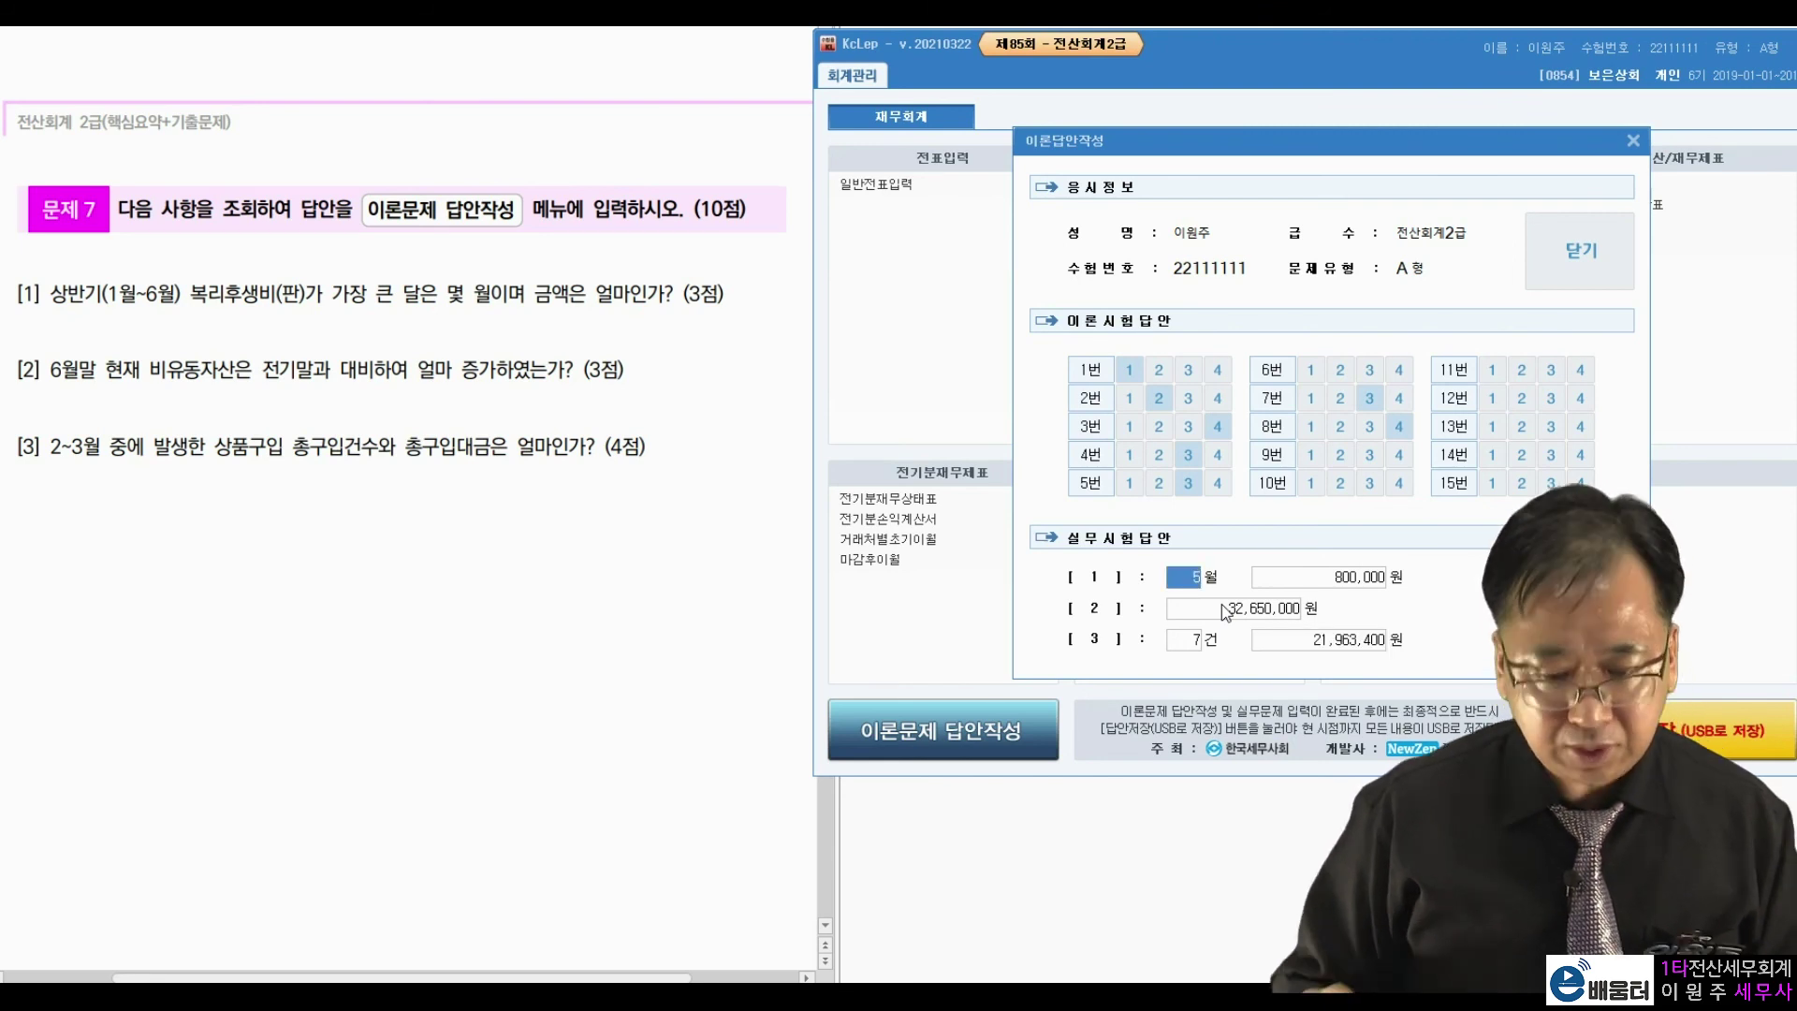
Close the answer sheet and save the answers, acknowledging the C-drive save message.
left_click(1576, 262)
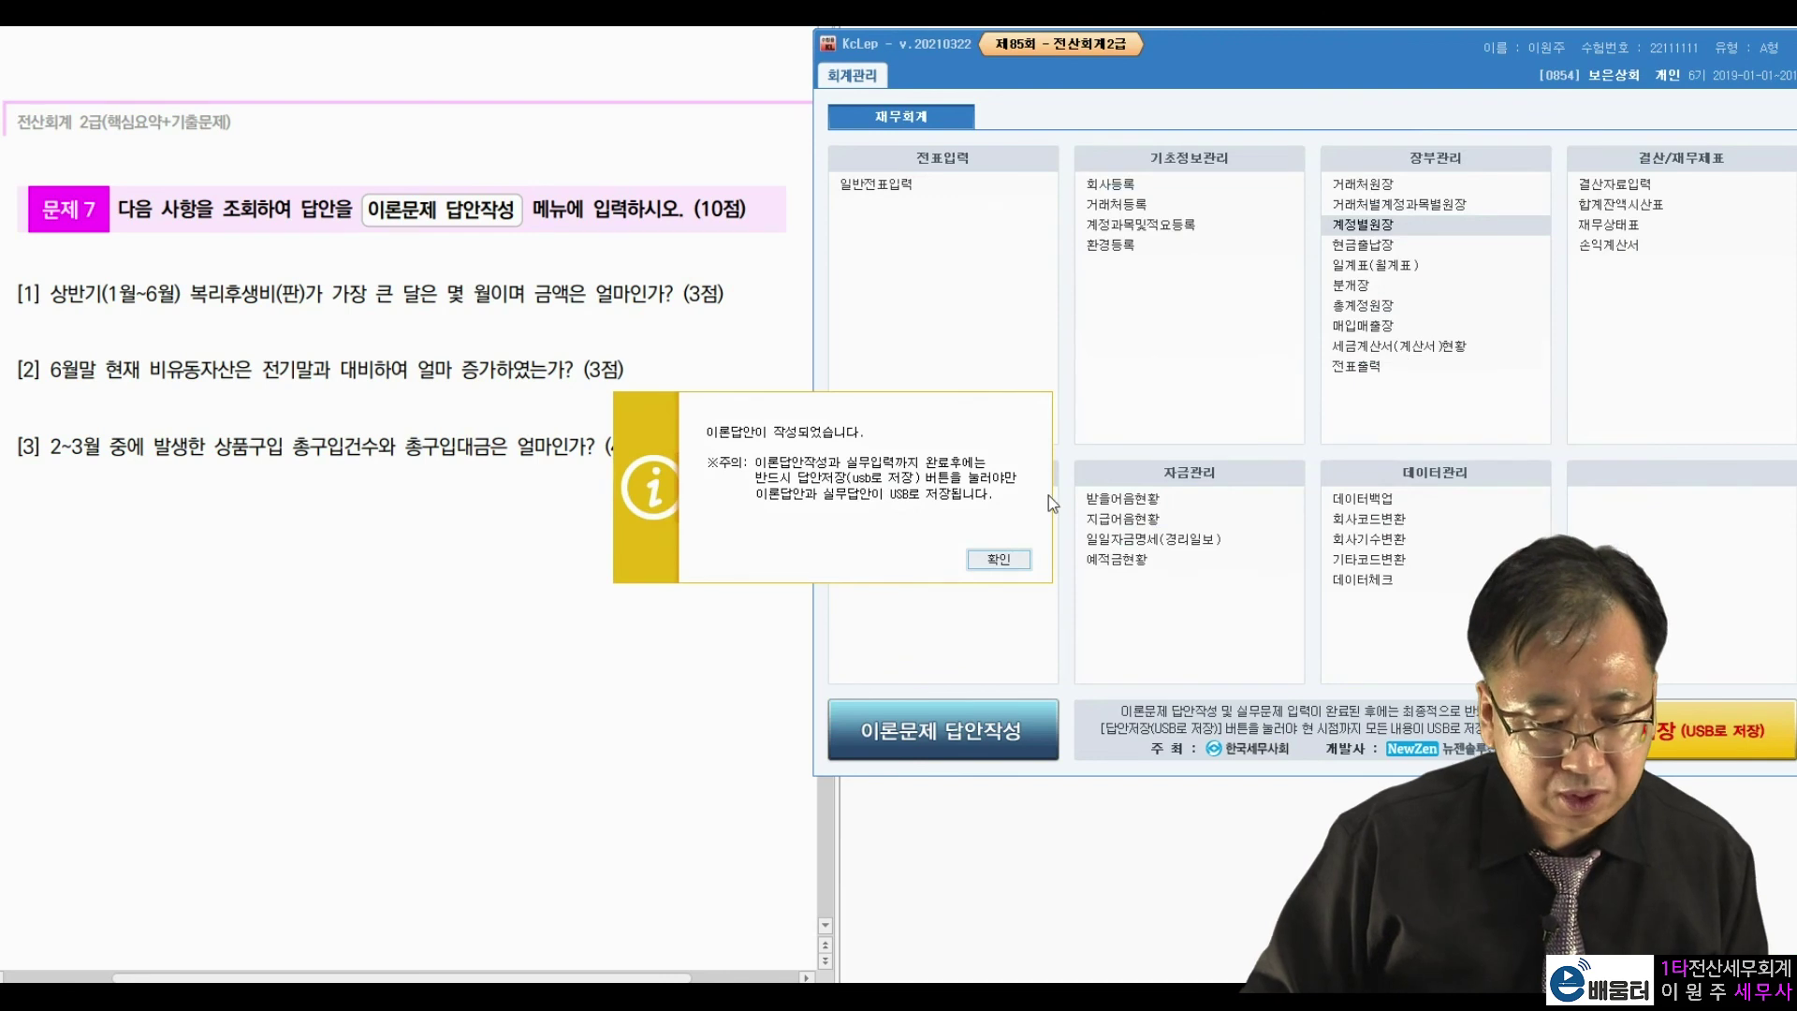
key("Return")
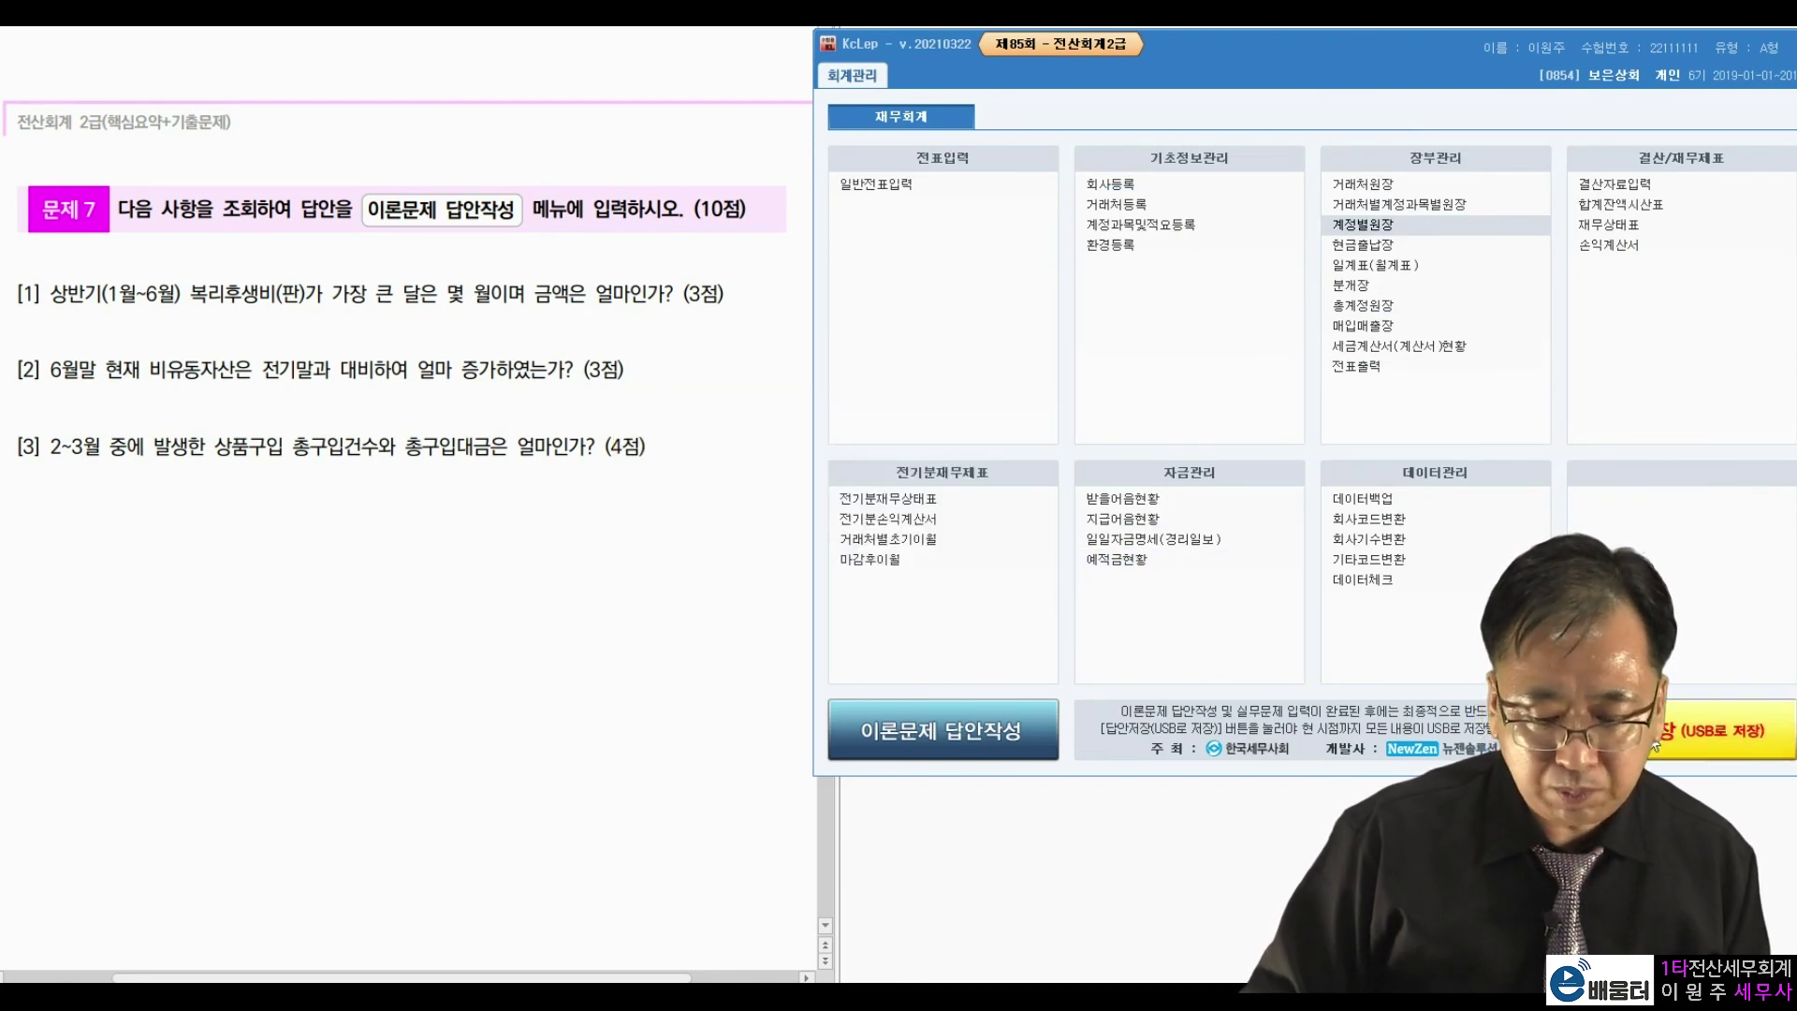
left_click(1654, 746)
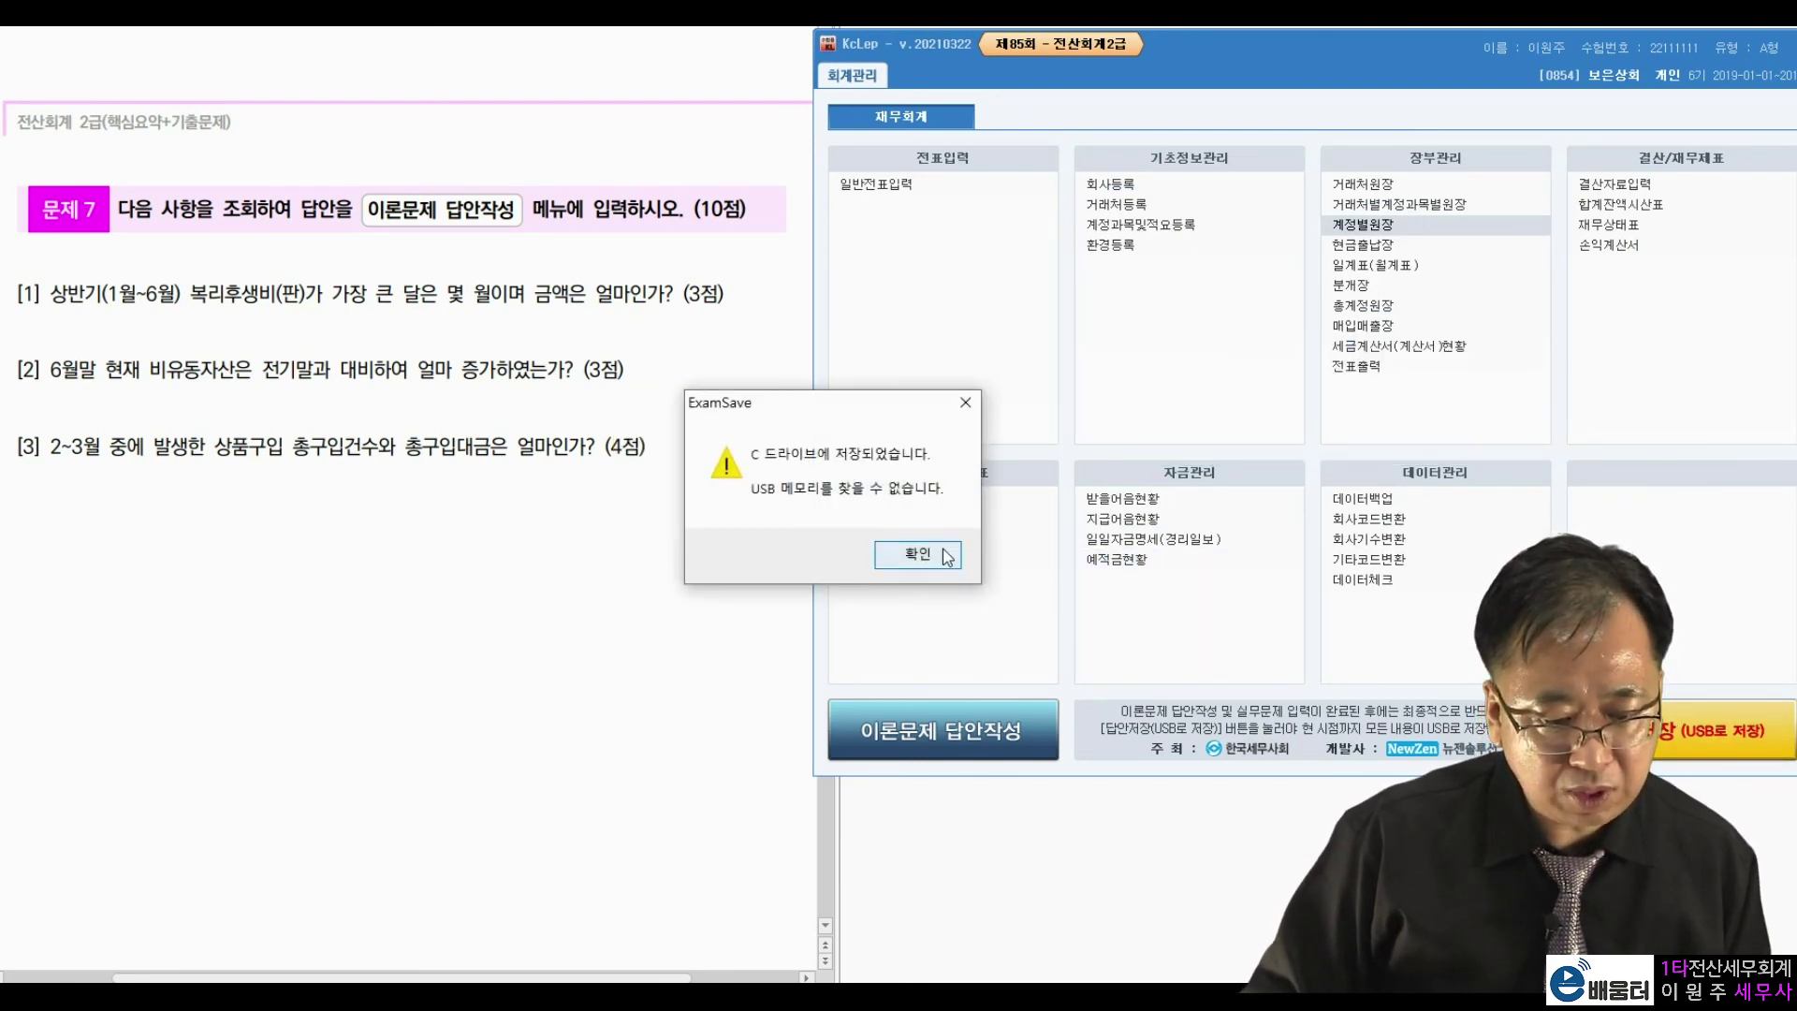
left_click(941, 554)
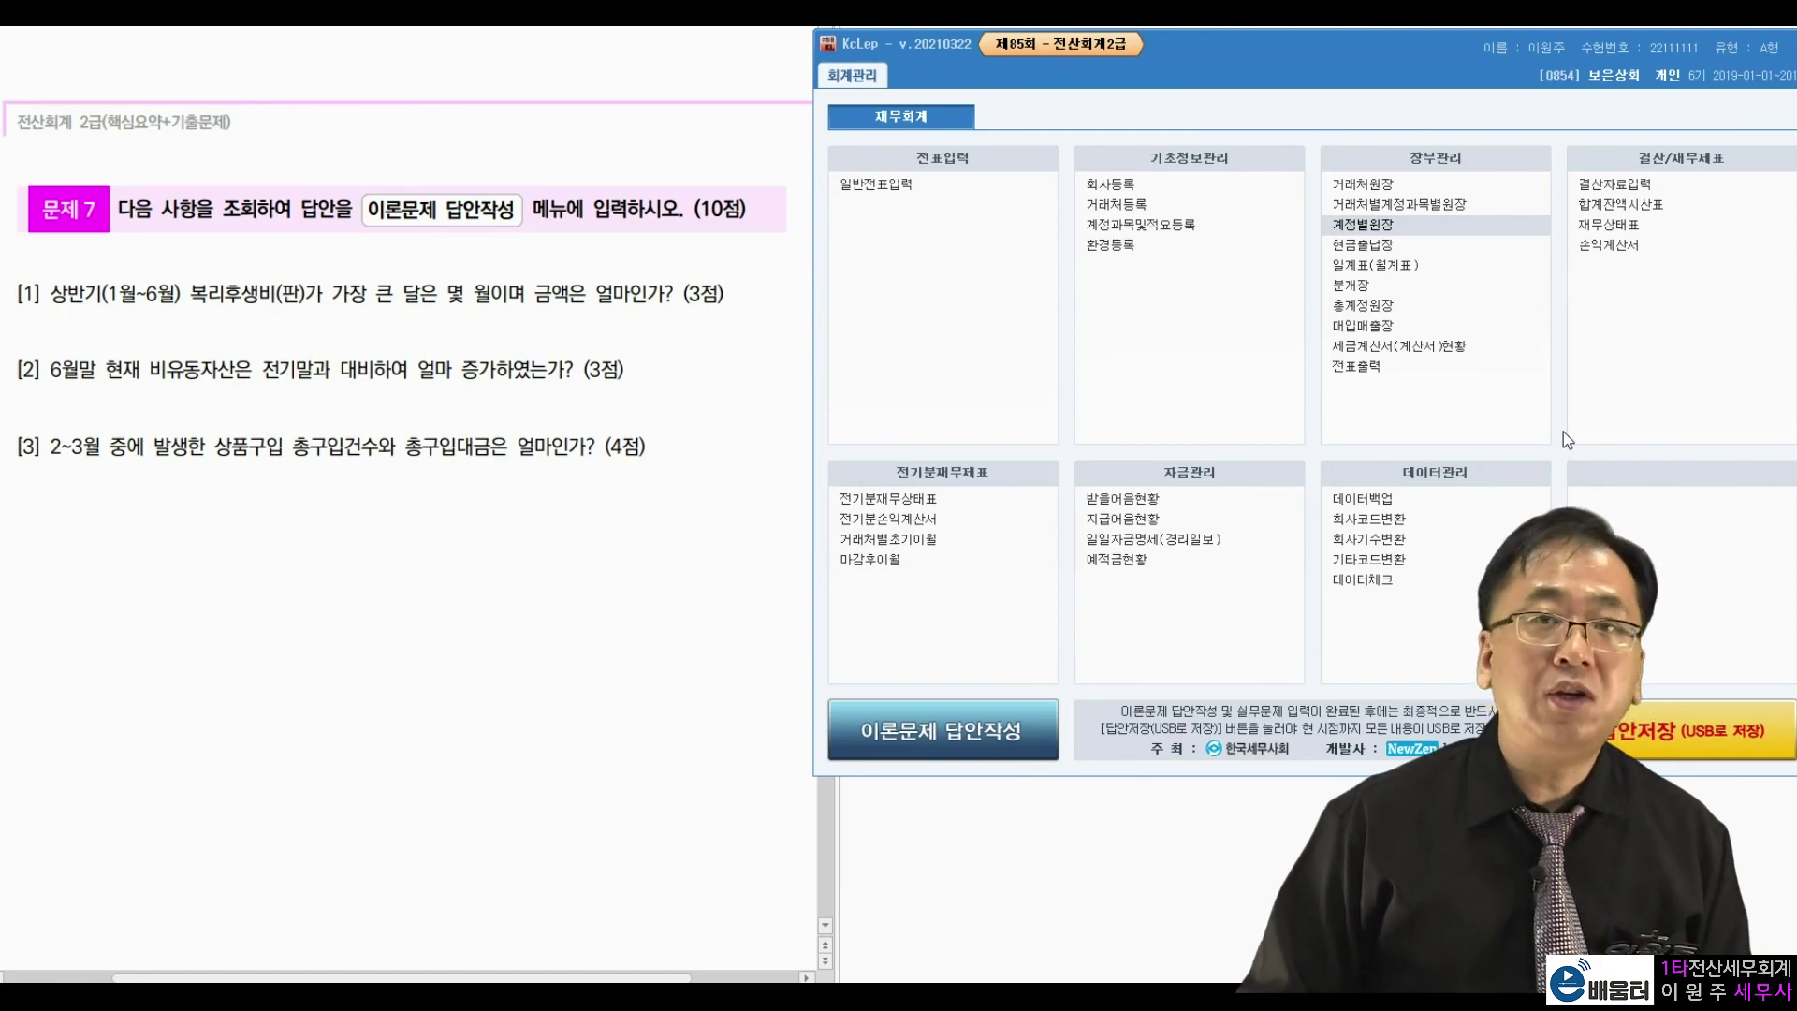